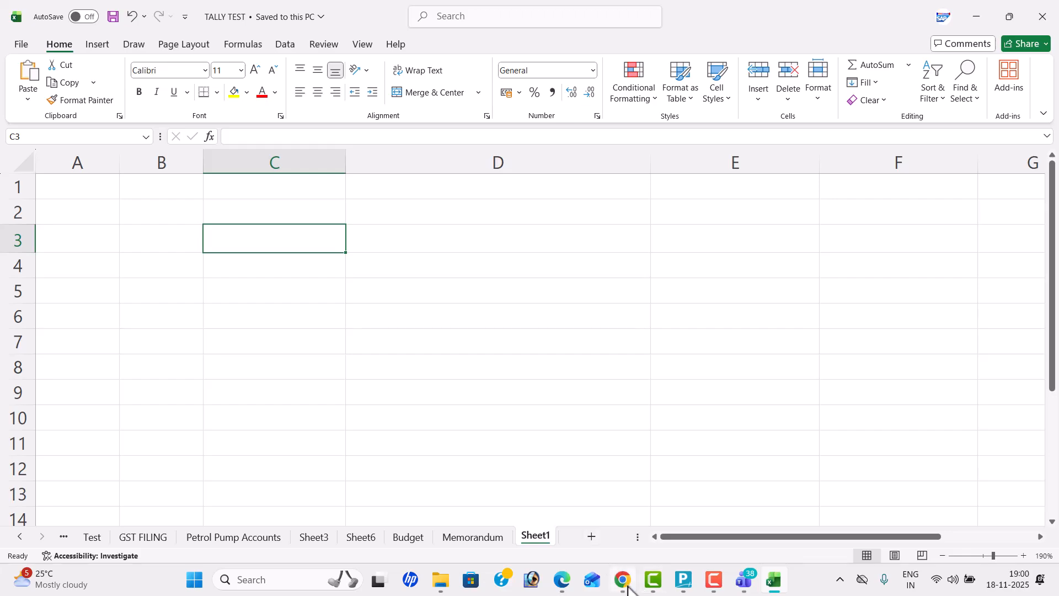
Step: Switch to Chrome, reload the Tally Prime in Telugu YouTube channel, pause its featured video, and view the channel's Videos list
scroll(549, 370, up, 5)
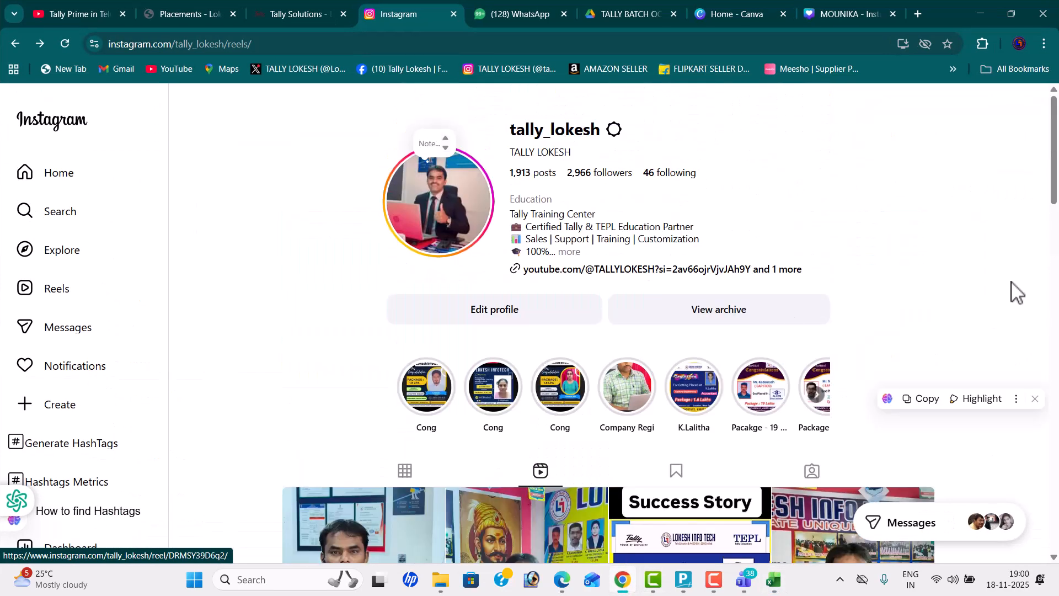
click(78, 14)
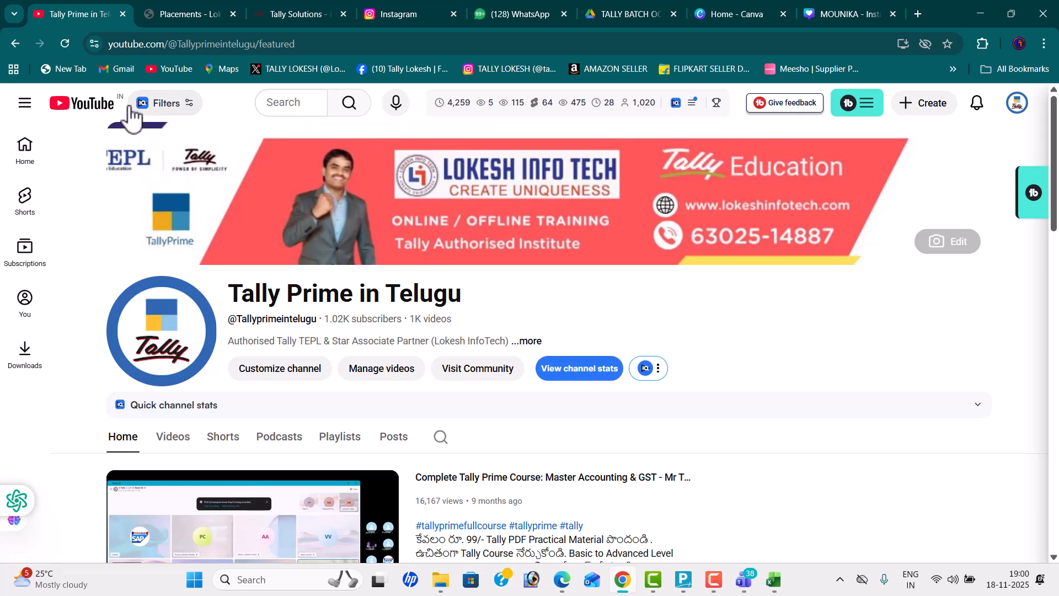
click(72, 42)
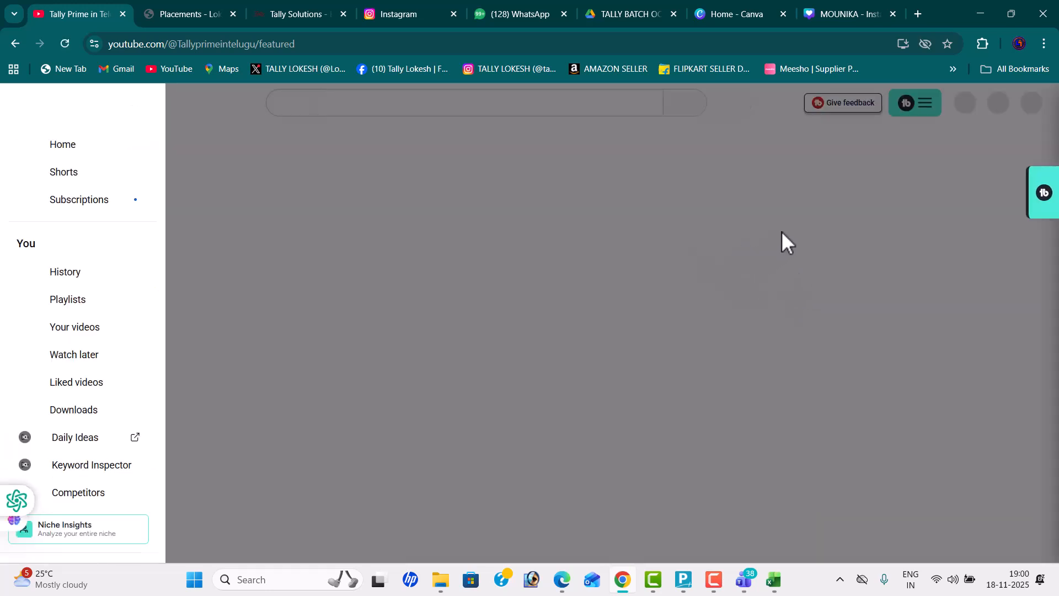
scroll(607, 304, down, 2)
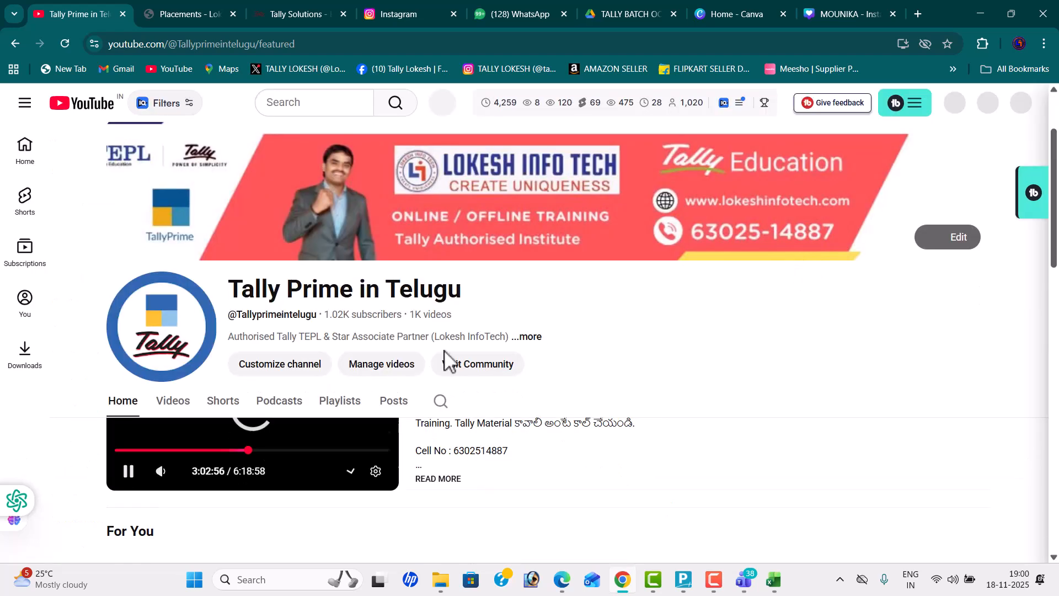
click(128, 455)
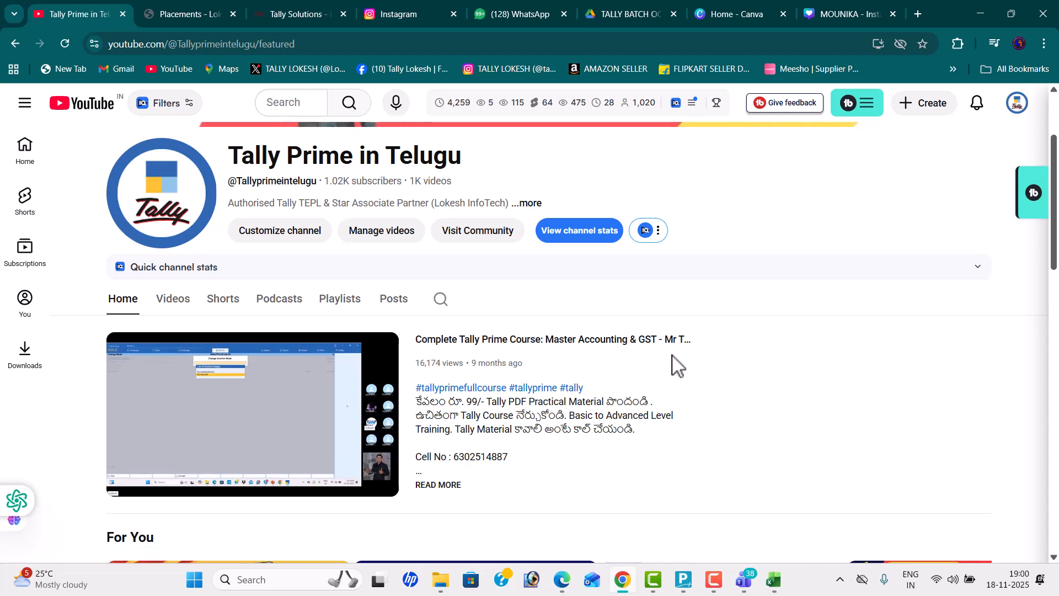
scroll(665, 368, down, 1)
scroll(643, 374, up, 3)
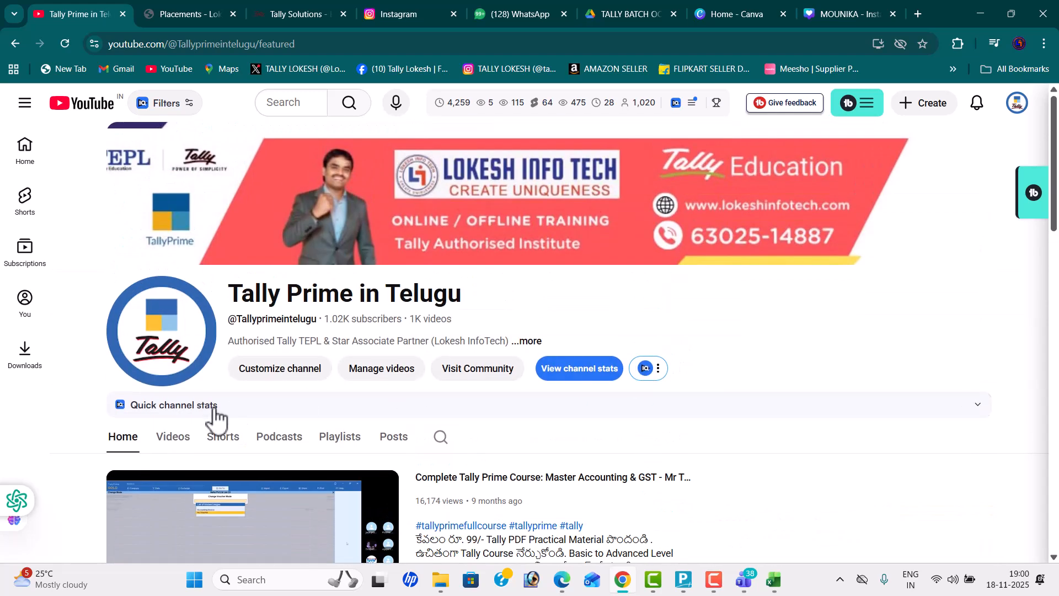
click(180, 438)
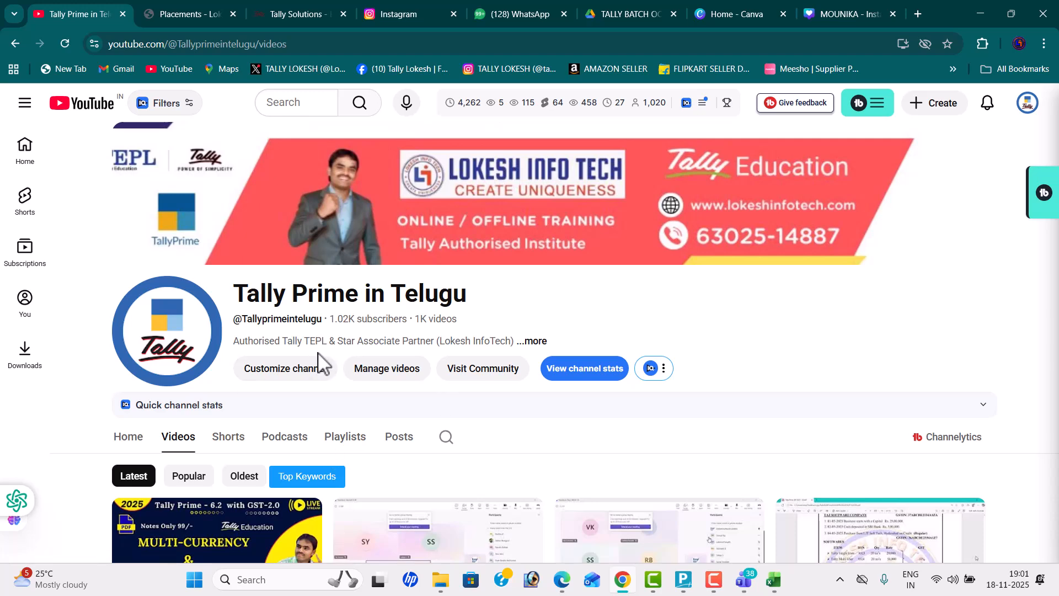
Step: Switch to the Teams meeting and request the three absent chat members to join the call
key(alt+Tab)
key(alt+Tab)
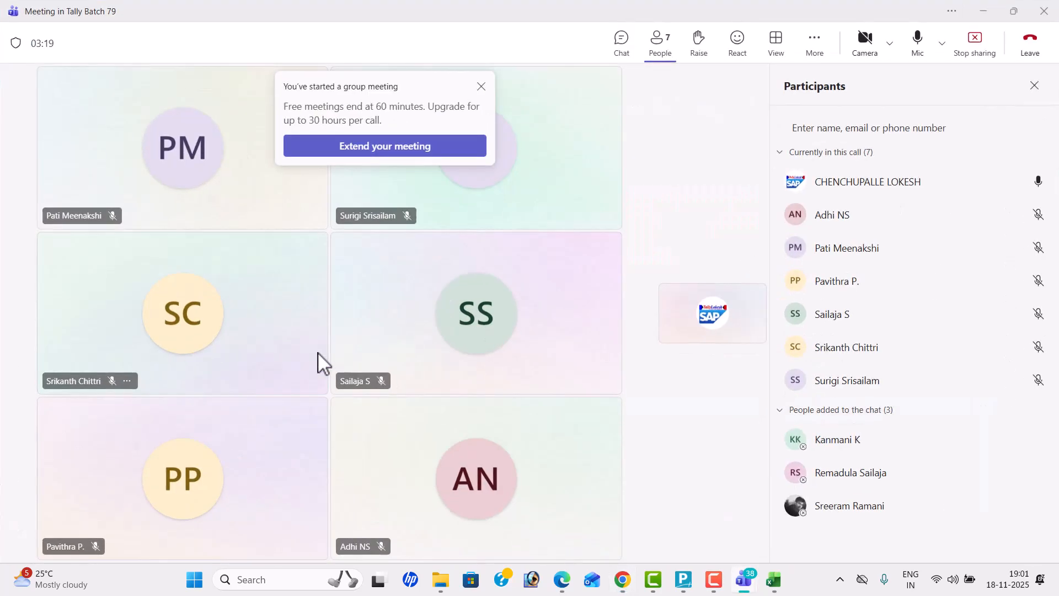
click(498, 312)
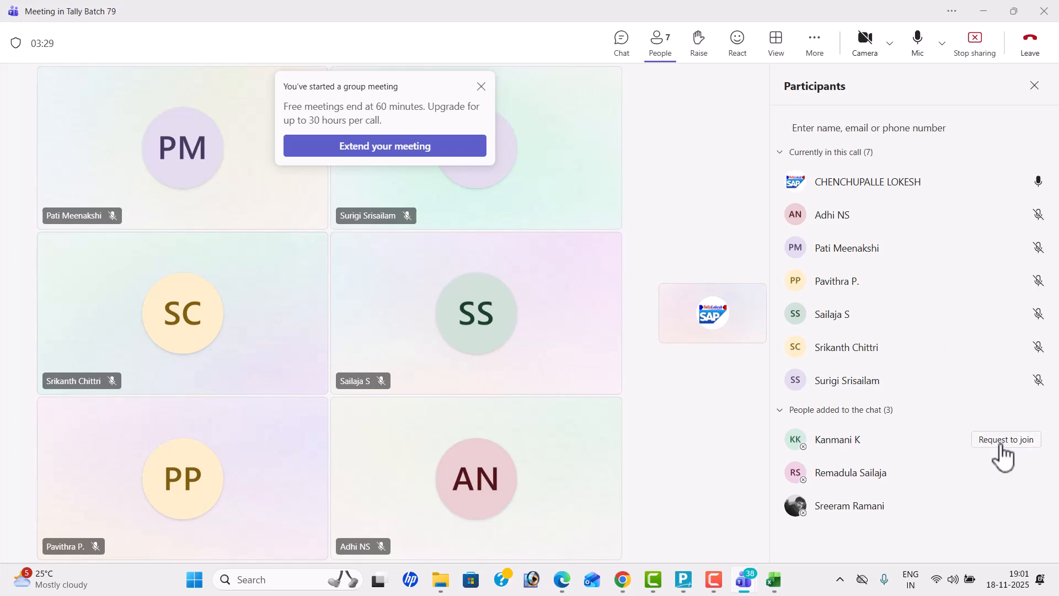
click(1001, 442)
click(989, 474)
click(1006, 506)
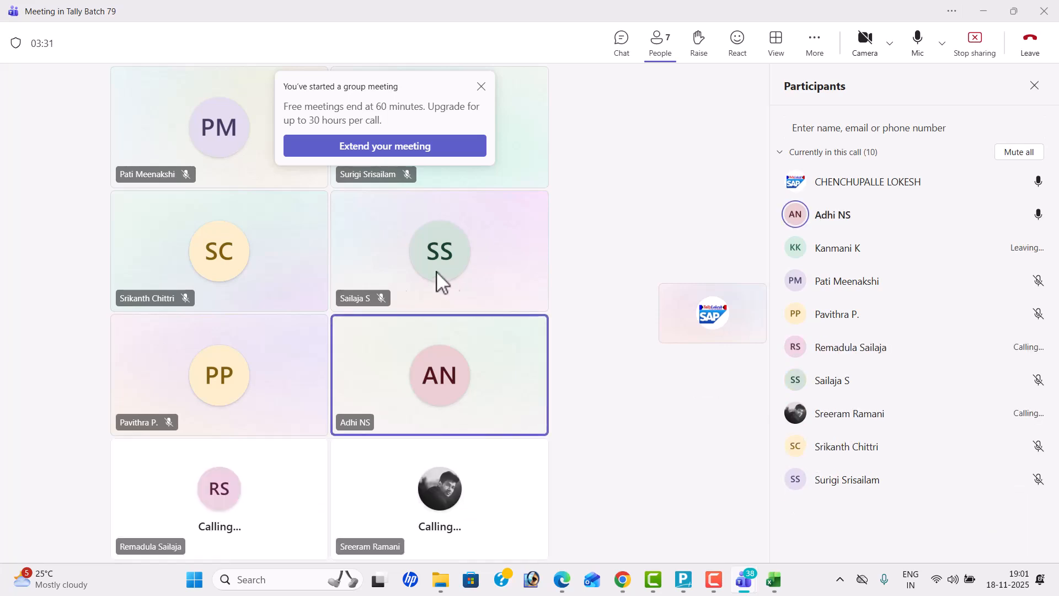
Step: Switch to the TALLY TEST workbook in Excel and enter the heading "GST 2.0- Features" in cell D3
key(alt+Tab)
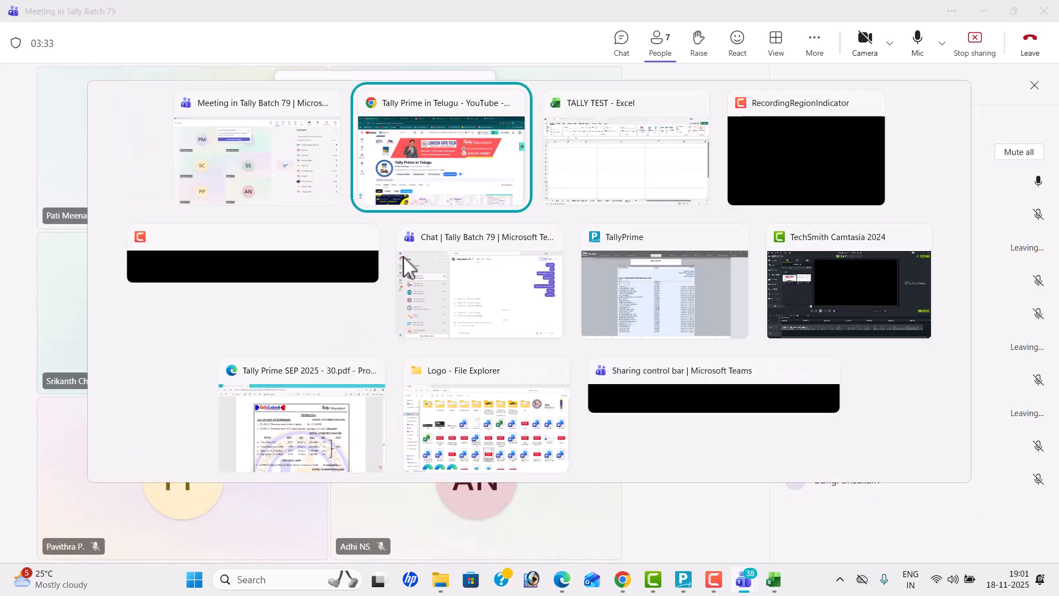
key(alt+Tab)
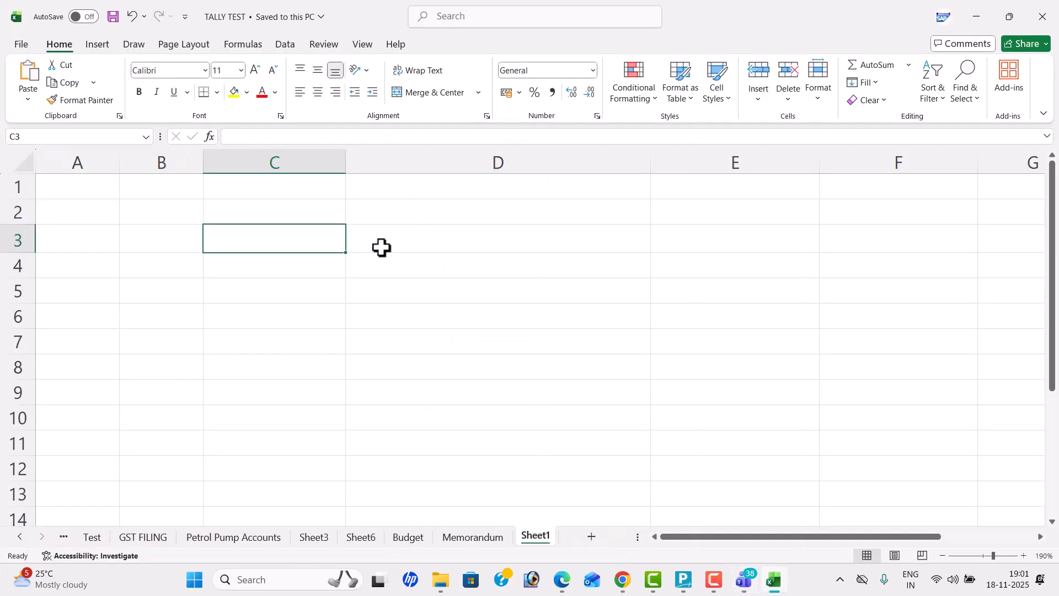
click(383, 245)
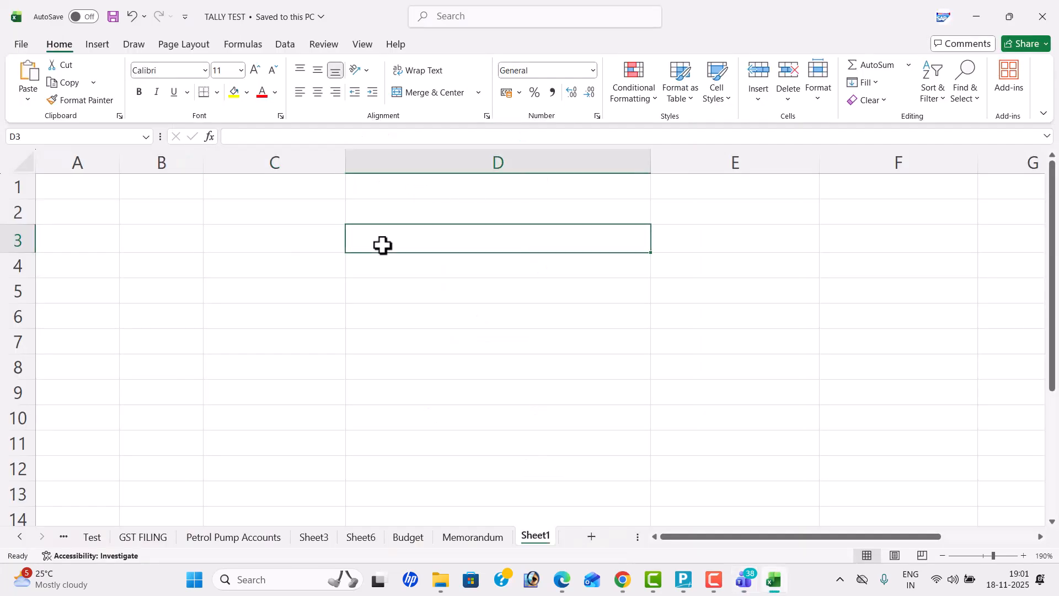
text(GST 2.0- F)
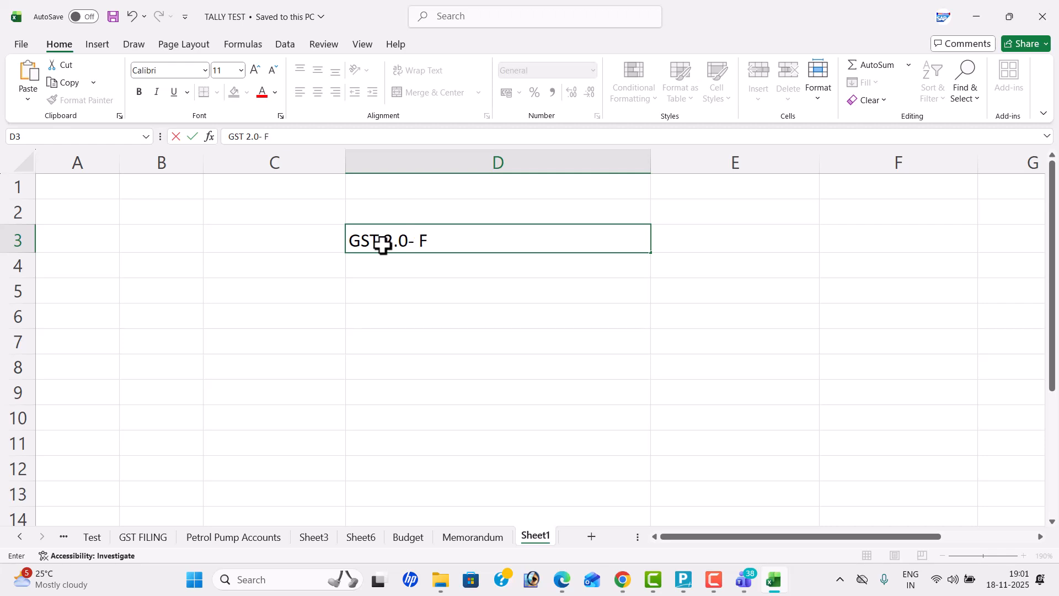
text(eatures)
key(Return)
Step: Center the heading in cell D3 horizontally and fill the cell with yellow
click(382, 243)
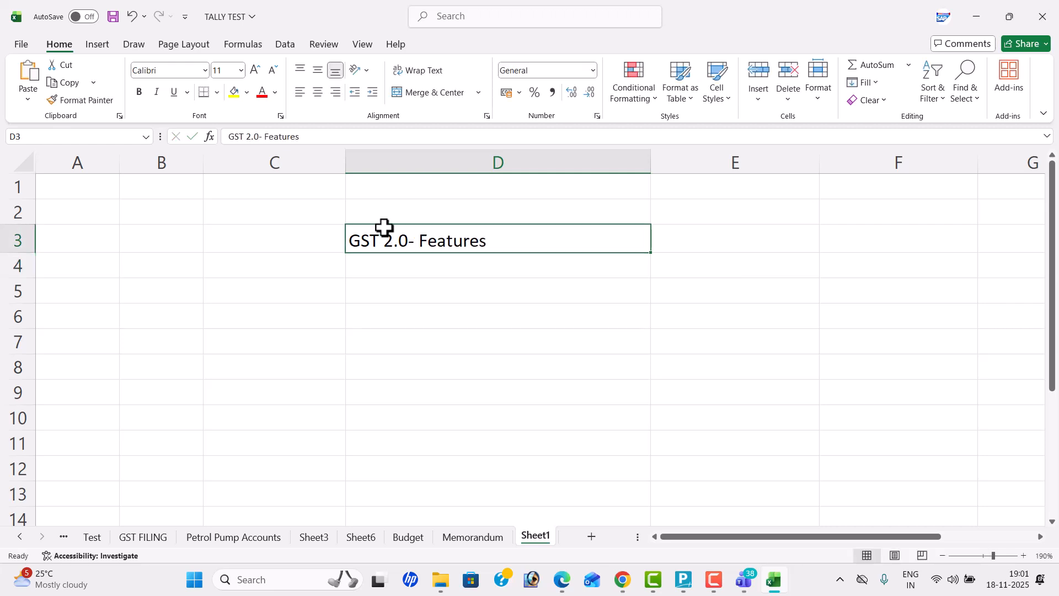
click(318, 93)
click(235, 94)
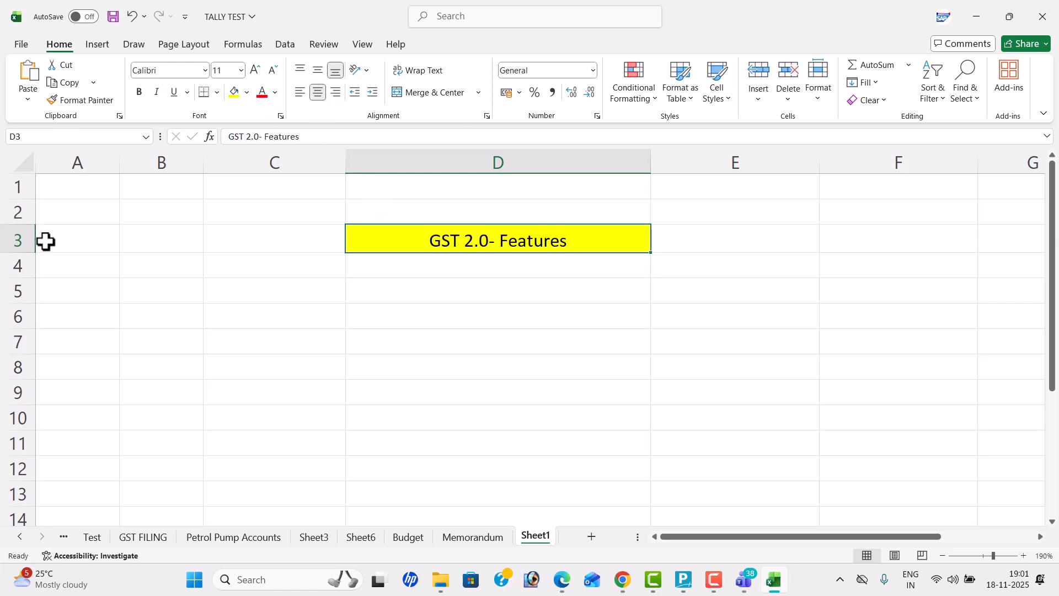
Step: Enter "New Business" in cell C5, with both words capitalized
click(228, 288)
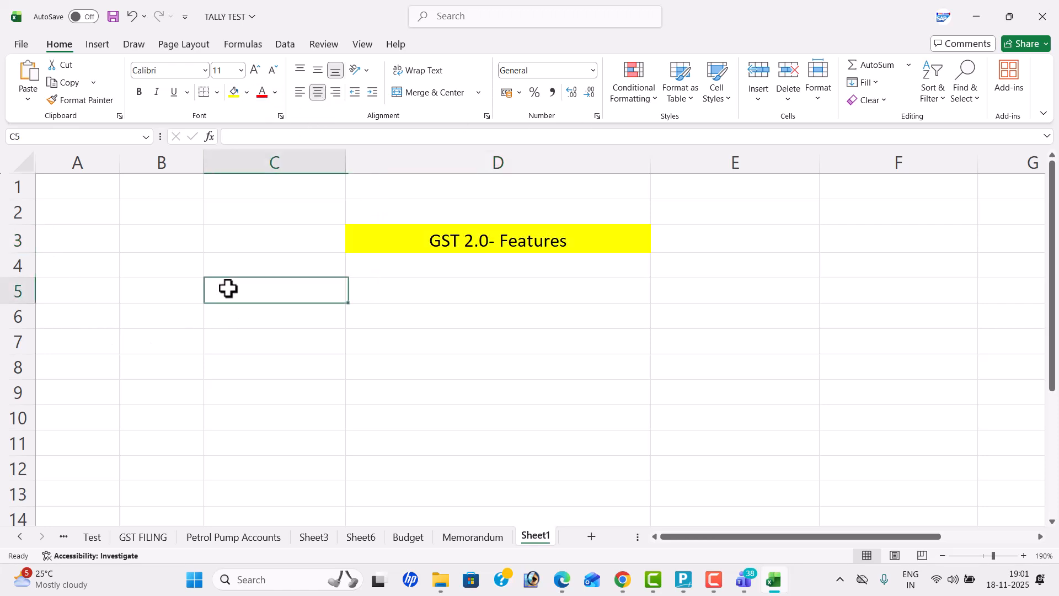
text(new business)
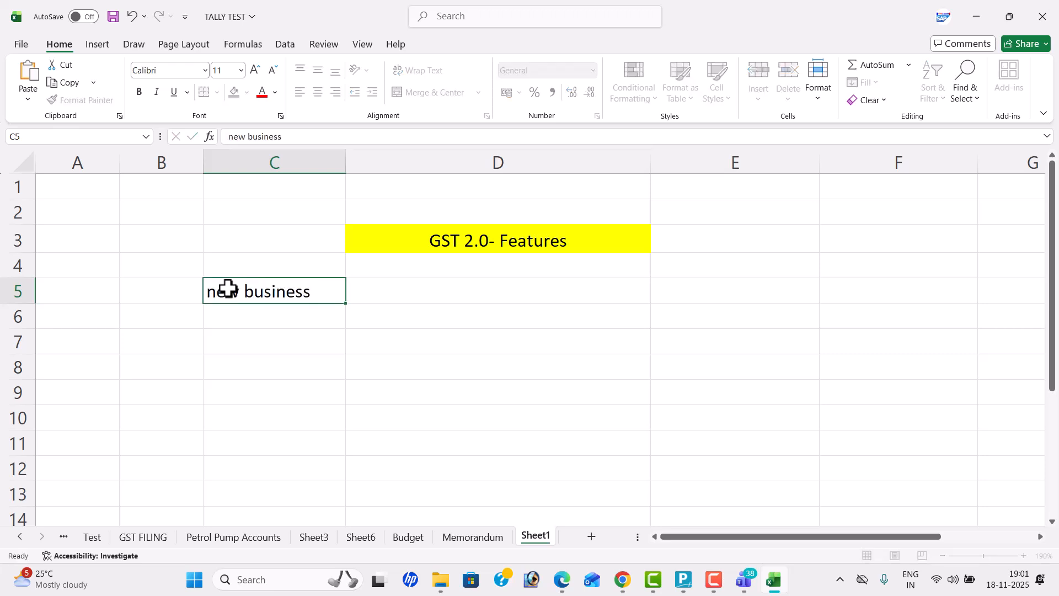
key(Tab)
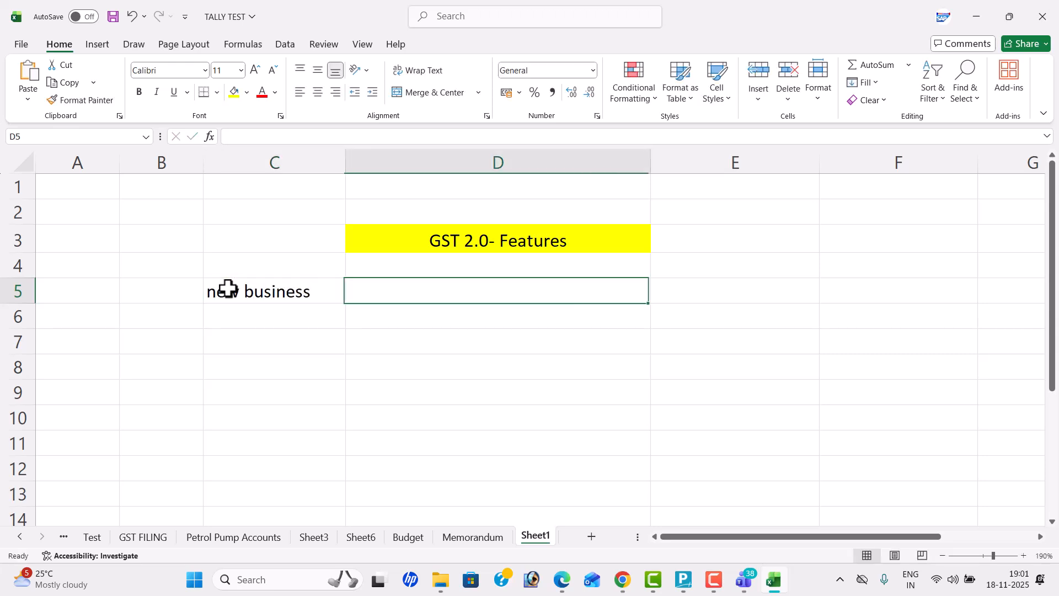
double_click(216, 287)
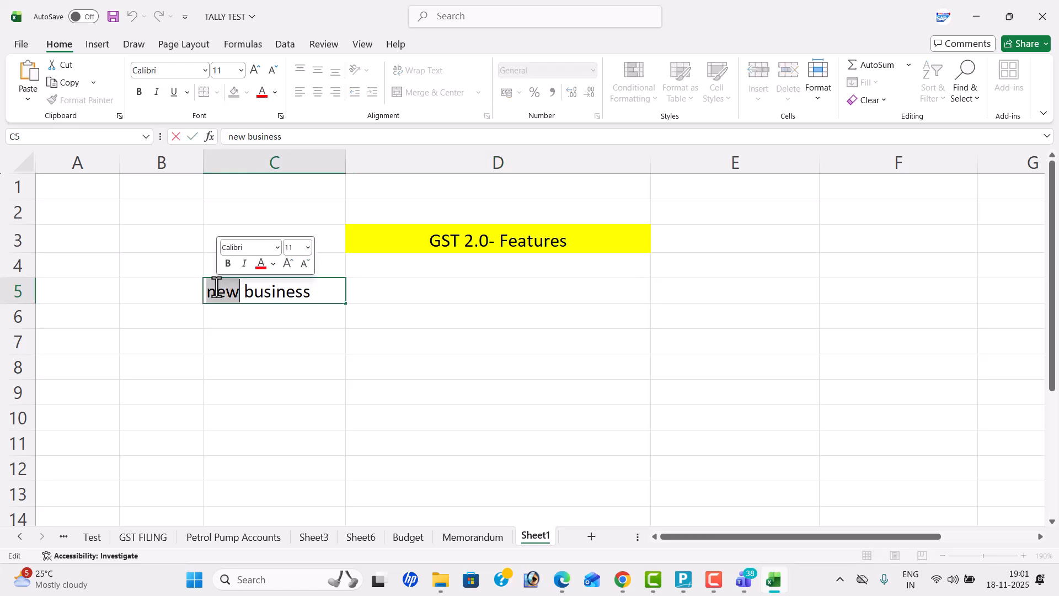
click(216, 287)
key(BackSpace)
text(N)
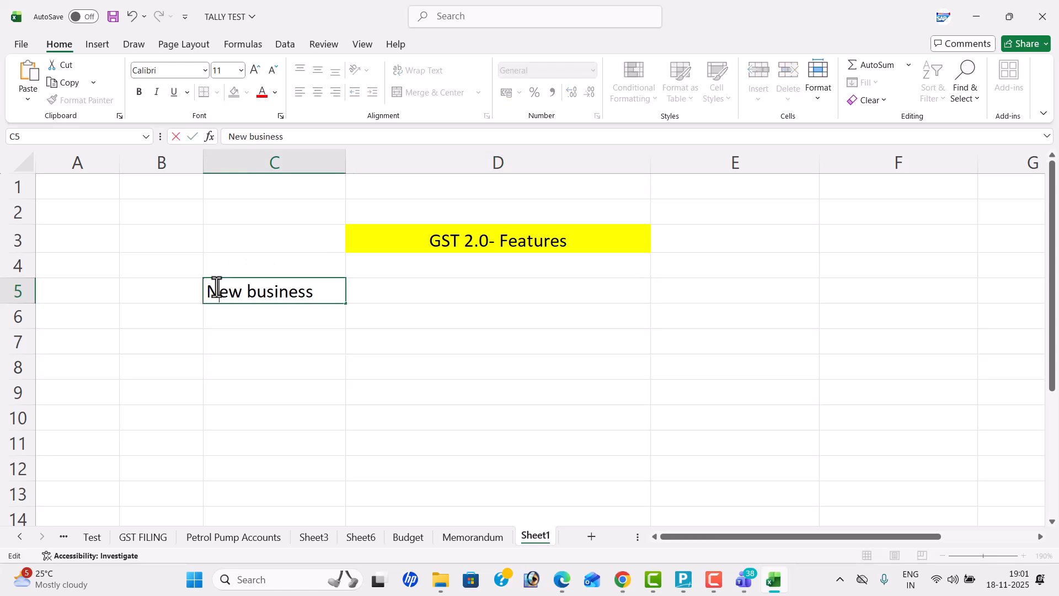
click(257, 291)
key(BackSpace)
text(B)
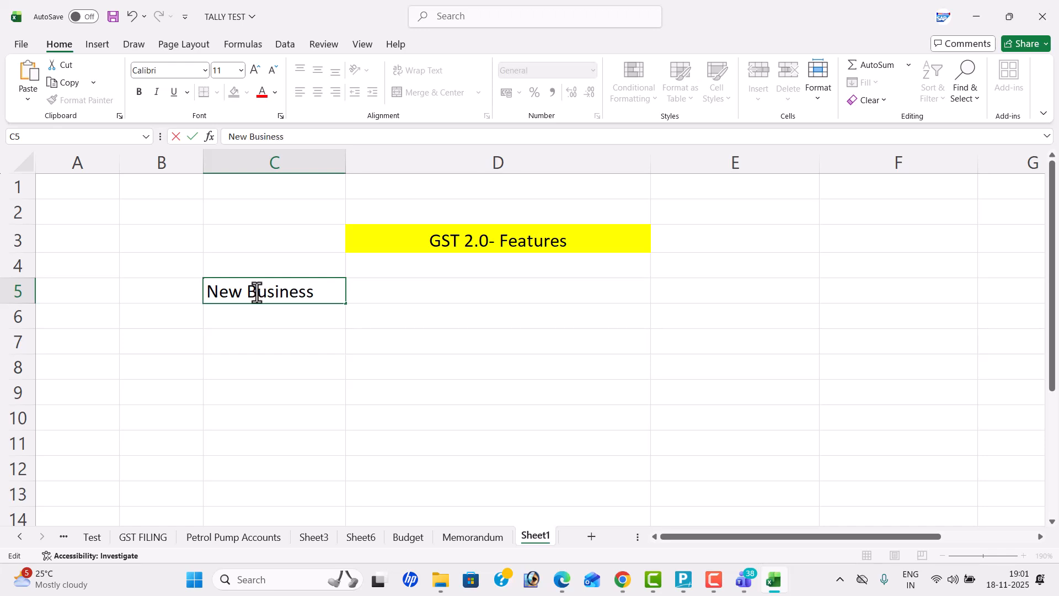
click(494, 288)
Step: Enter "NATURE OF Business" in cell C7 and widen column C to fit the text
click(221, 346)
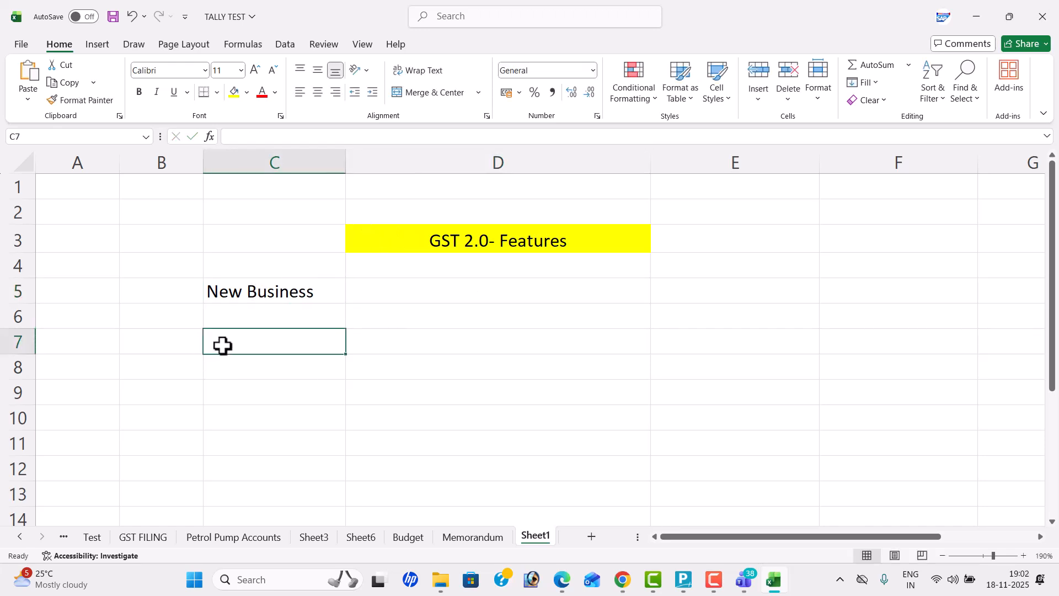
text(NATURE)
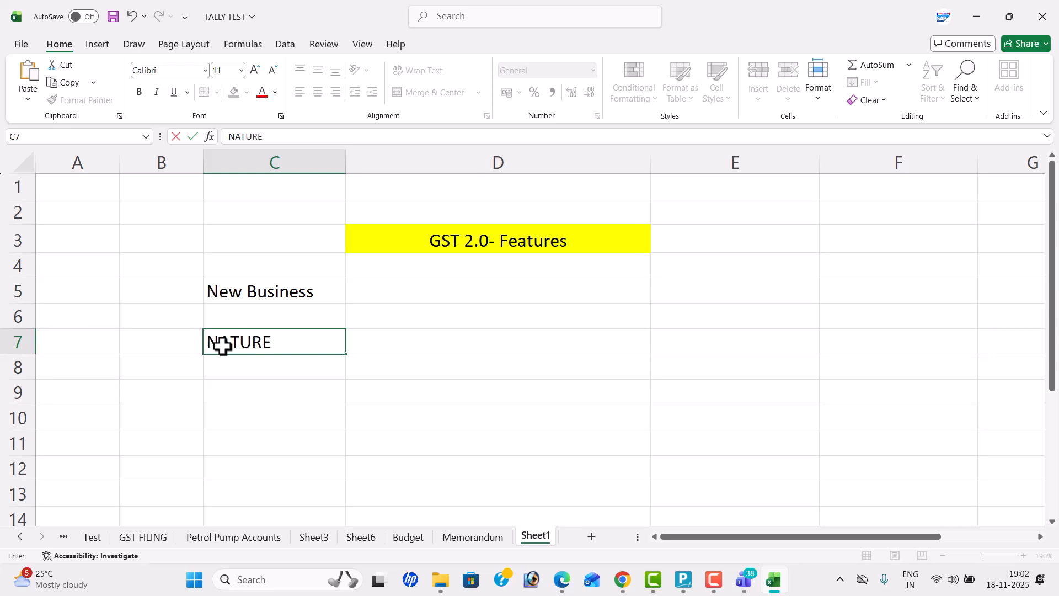
text( OF Business)
key(Tab)
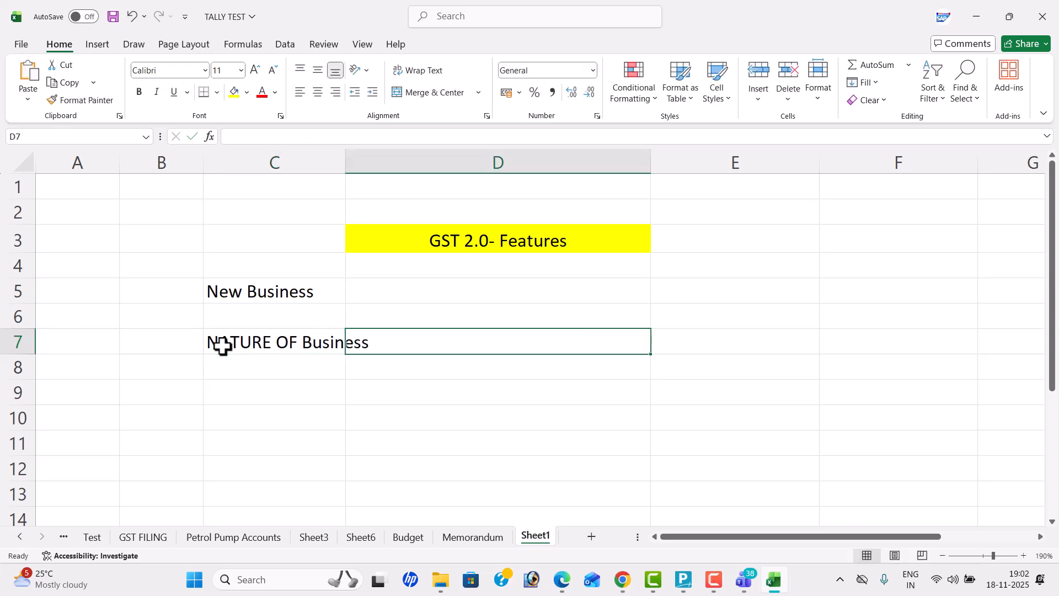
drag(344, 166, 370, 167)
Step: List "mobile shops", "furniture shops" and "electrical goods" in cells D6 to D8, and widen column C slightly more
click(467, 310)
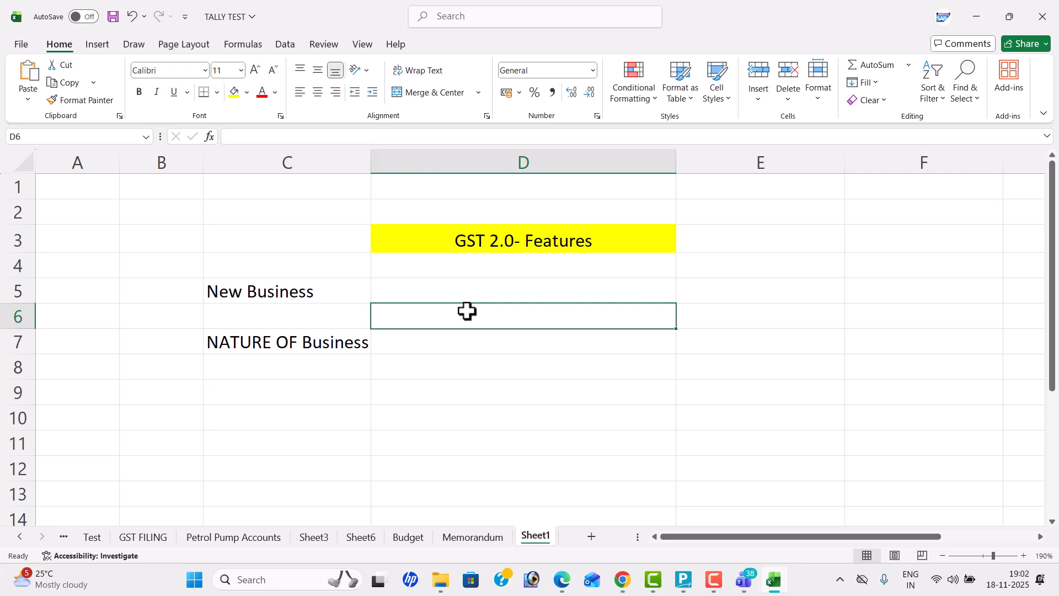
text(mobile shop)
key(Return)
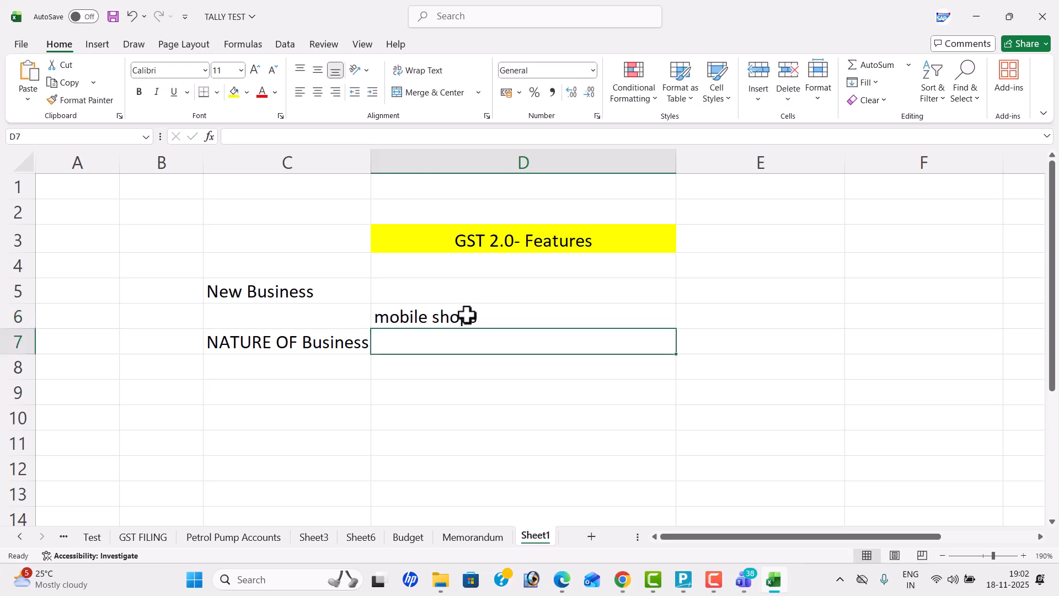
text(furniture s)
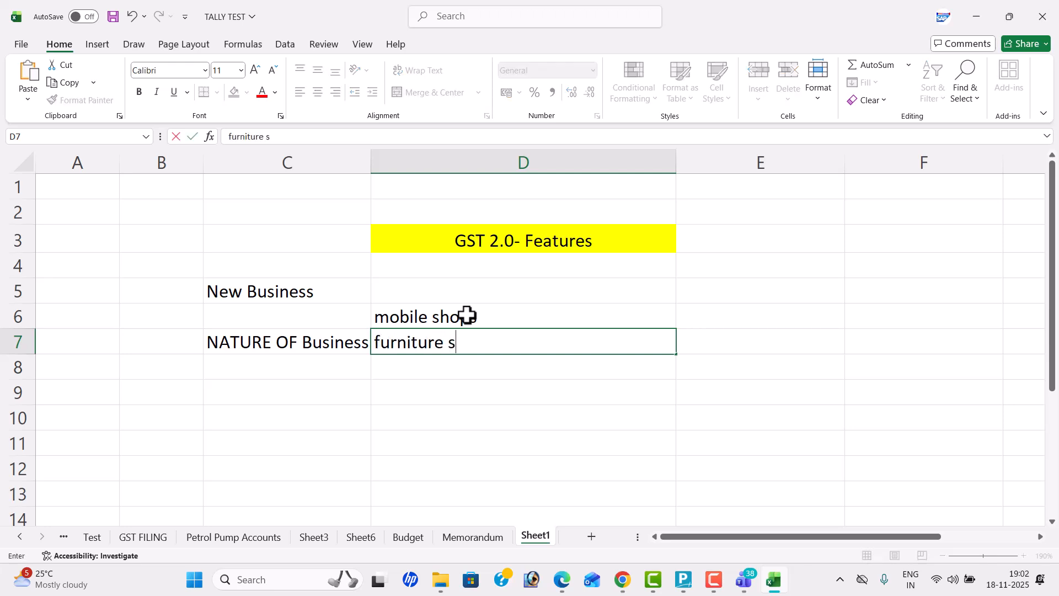
text(hops)
key(Return)
text(elec)
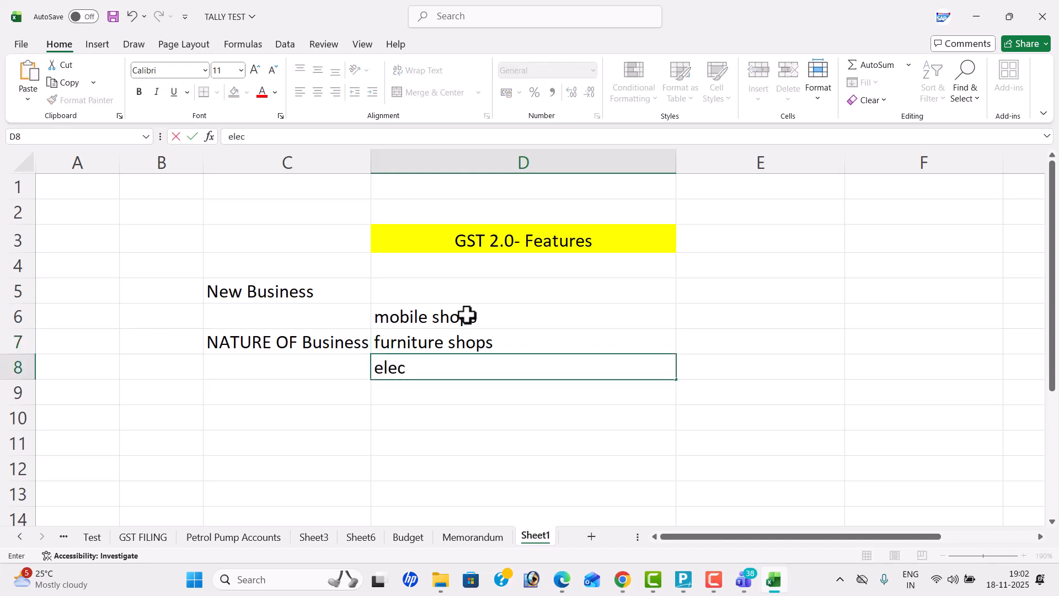
text(trical goods)
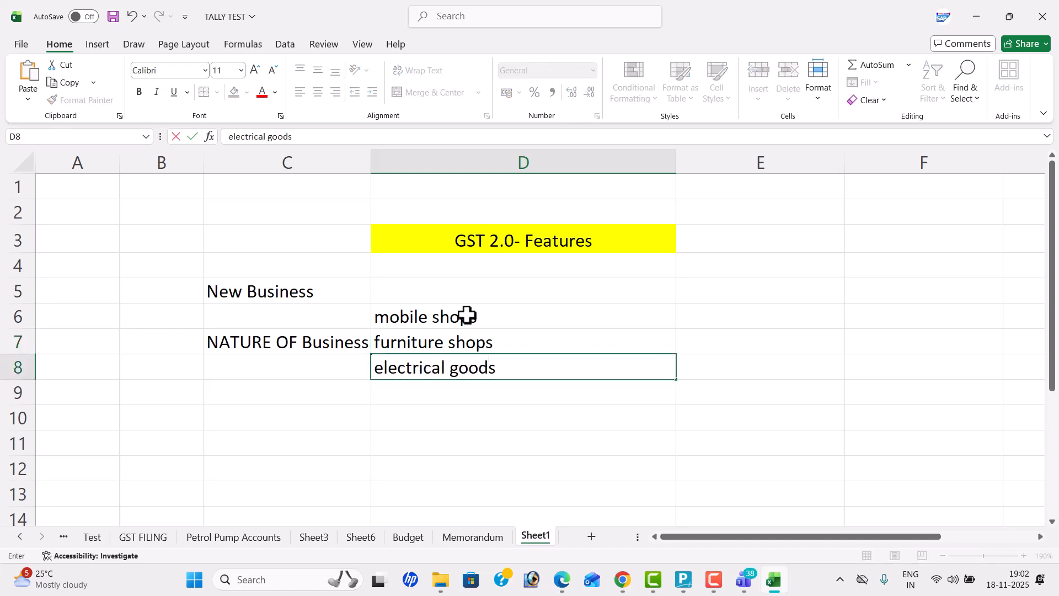
key(Return)
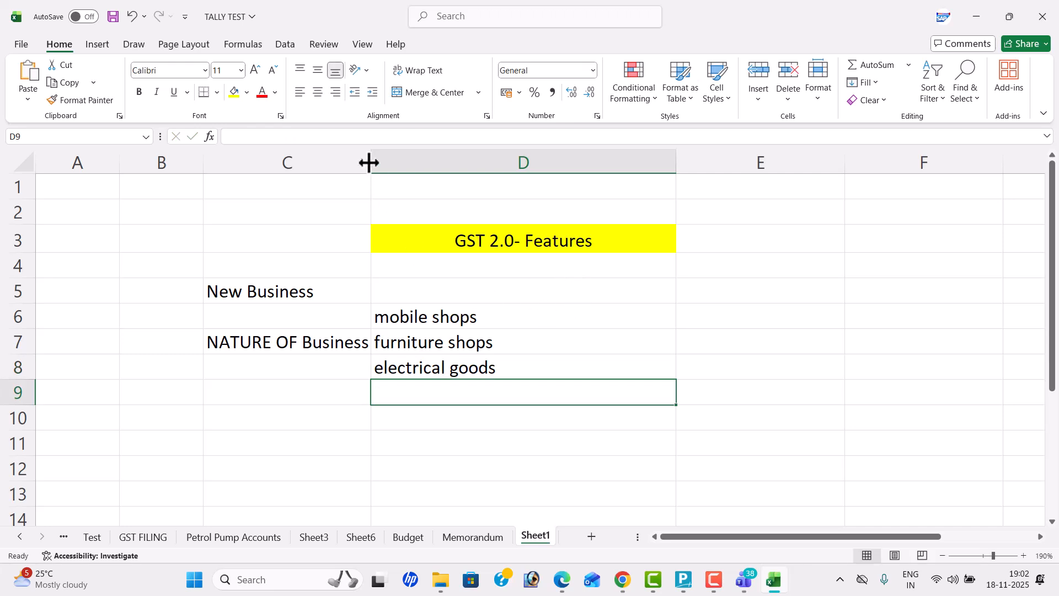
drag(368, 162, 390, 175)
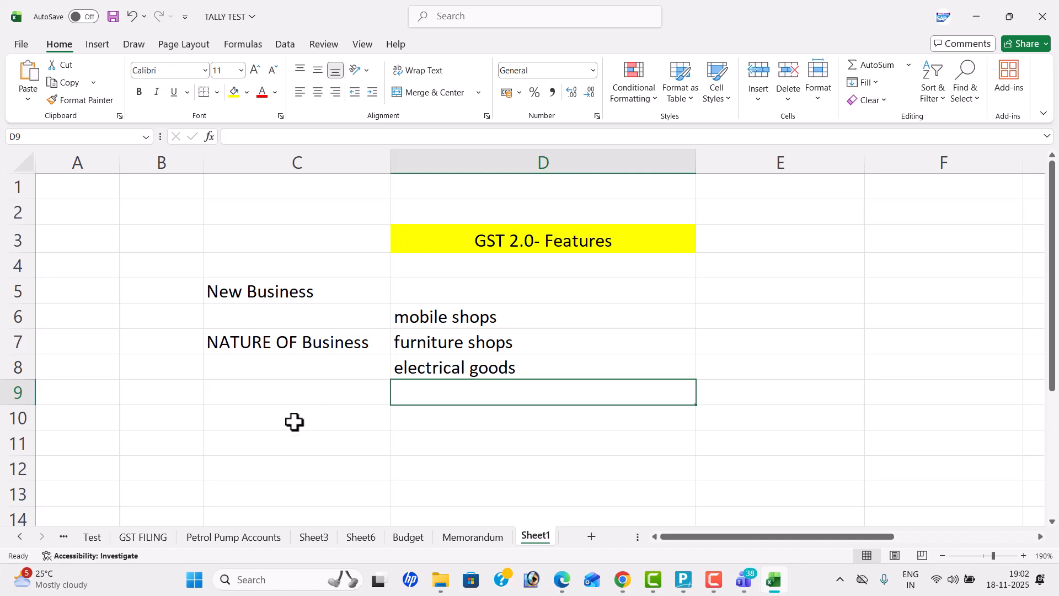
Step: Enter "Purchase", "Suppliers" and "stock/goods" across cells C10 to E10
click(282, 441)
key(Up)
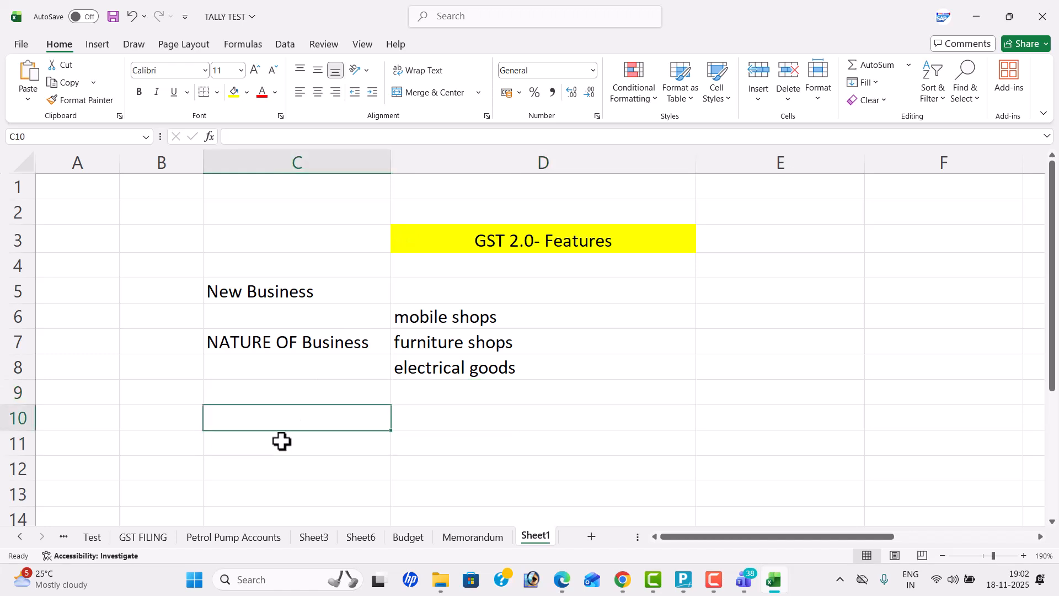
text(Purchase)
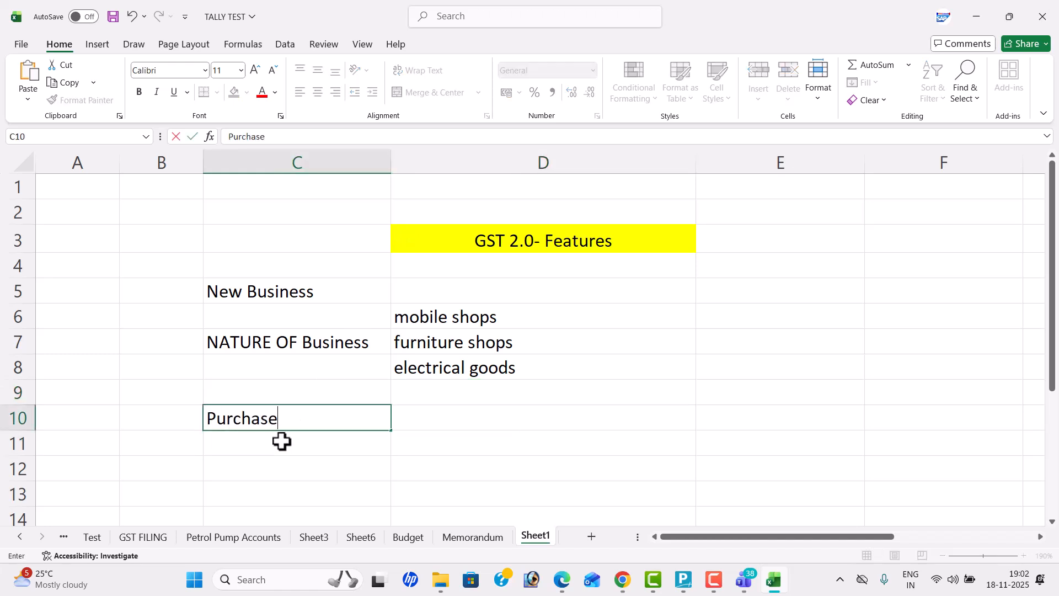
key(Tab)
text(Su)
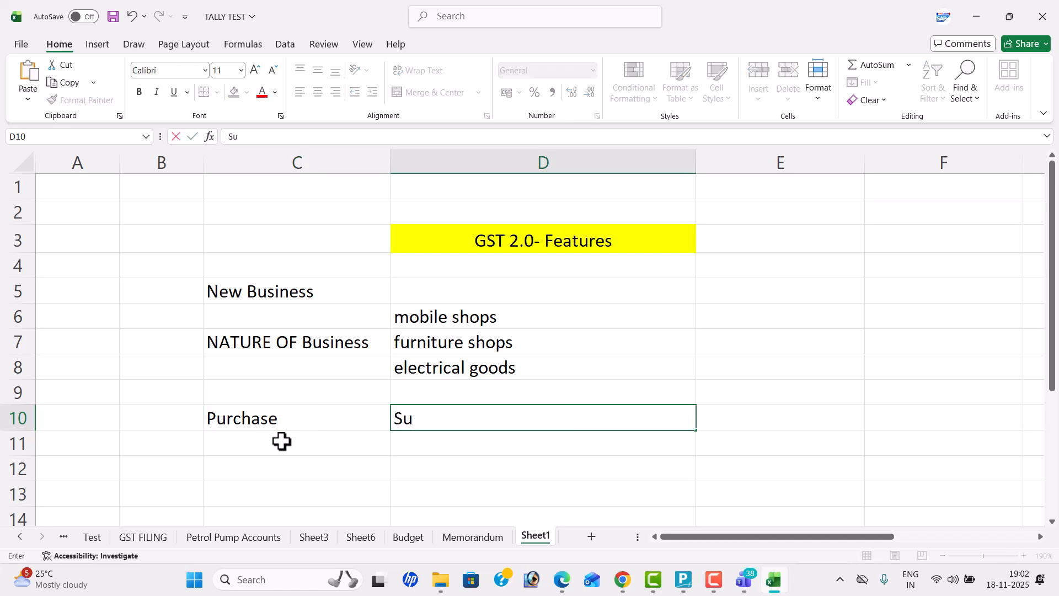
text(ppliers)
key(Tab)
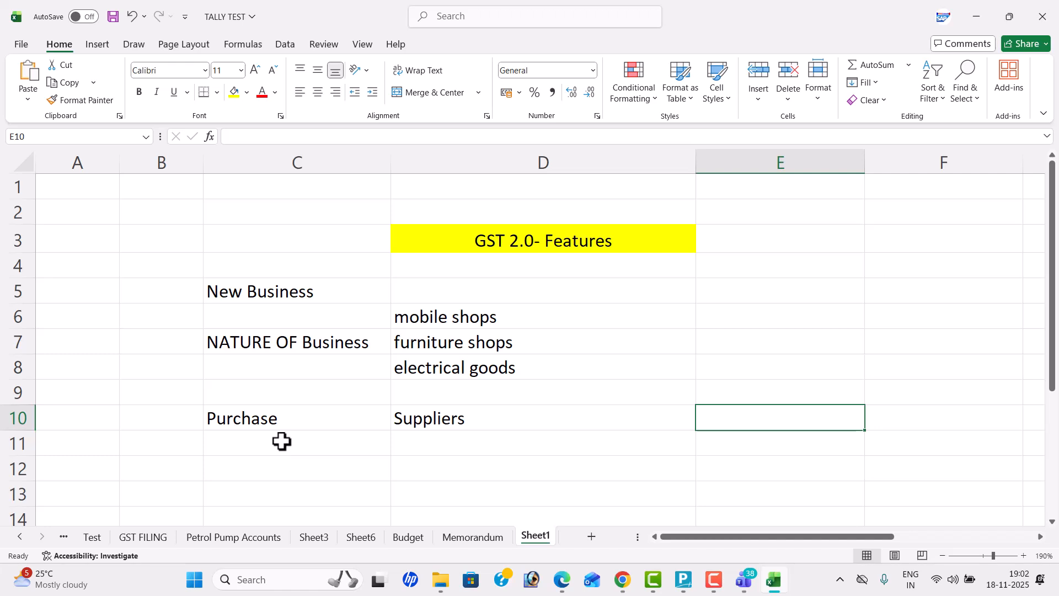
text(stock/goods)
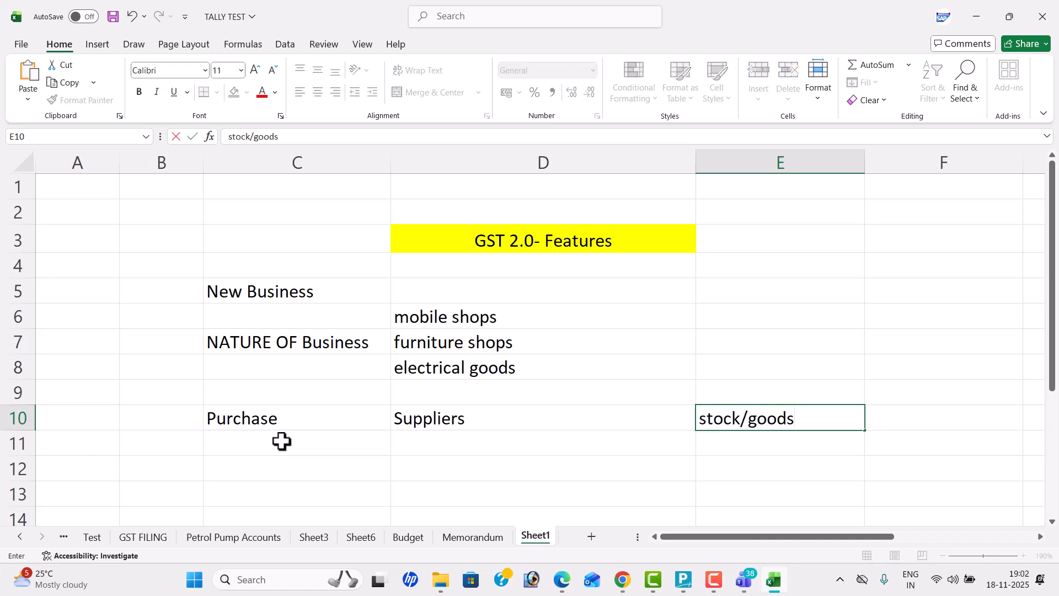
key(Return)
Step: Enter "with in the state" in cell D12 and "outside state" in cell D13 under Suppliers
scroll(281, 442, down, 1)
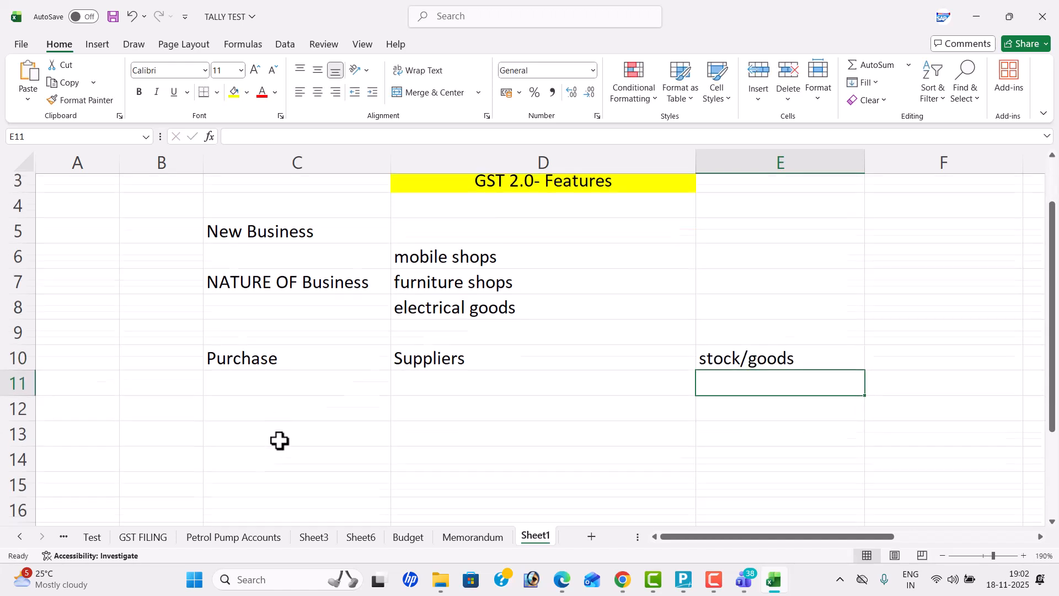
click(445, 367)
click(443, 389)
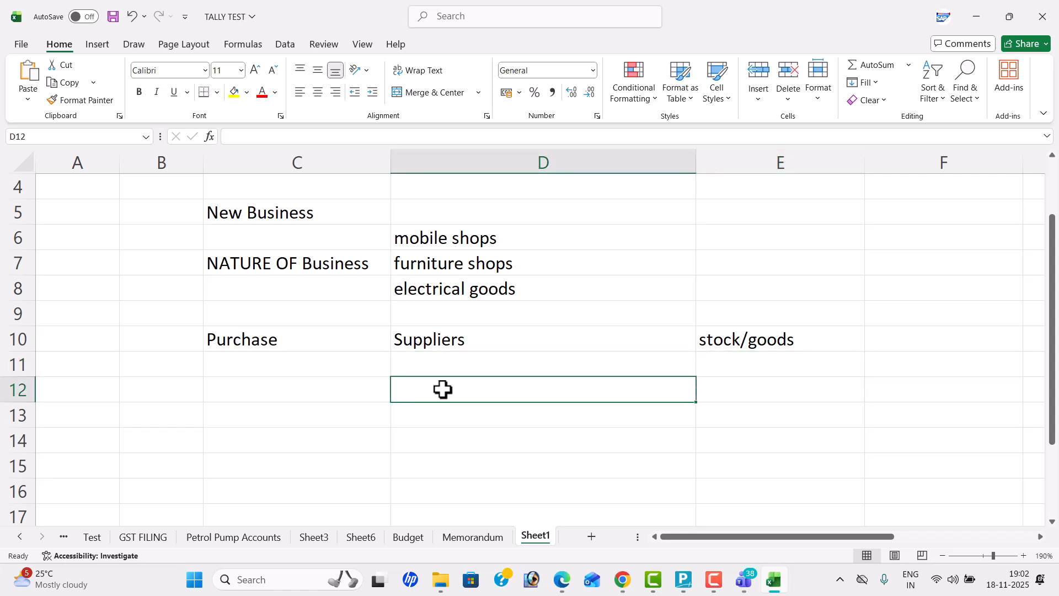
text(with in the state)
key(Return)
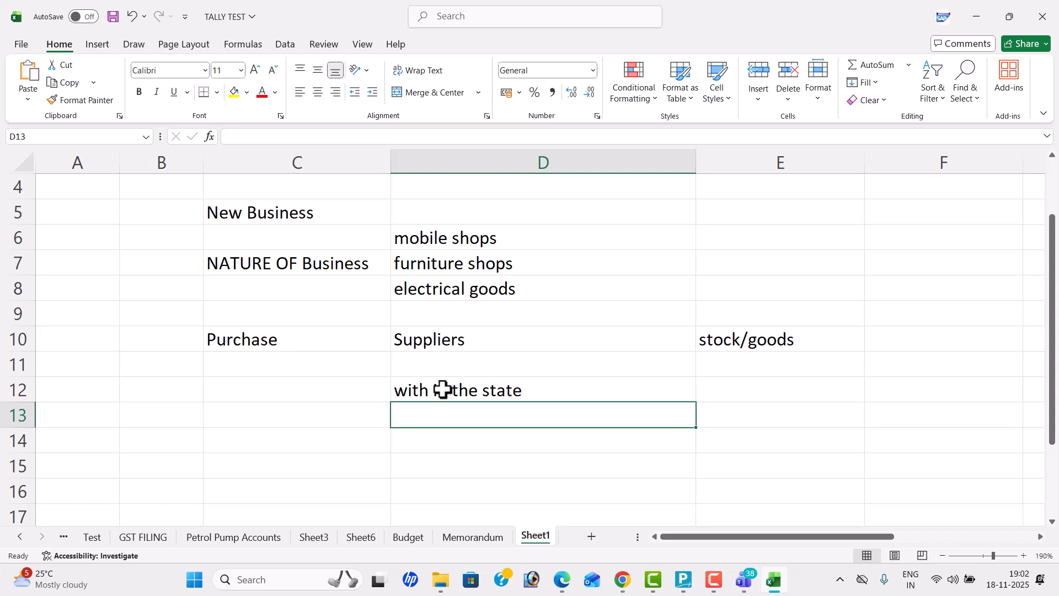
text(outside state)
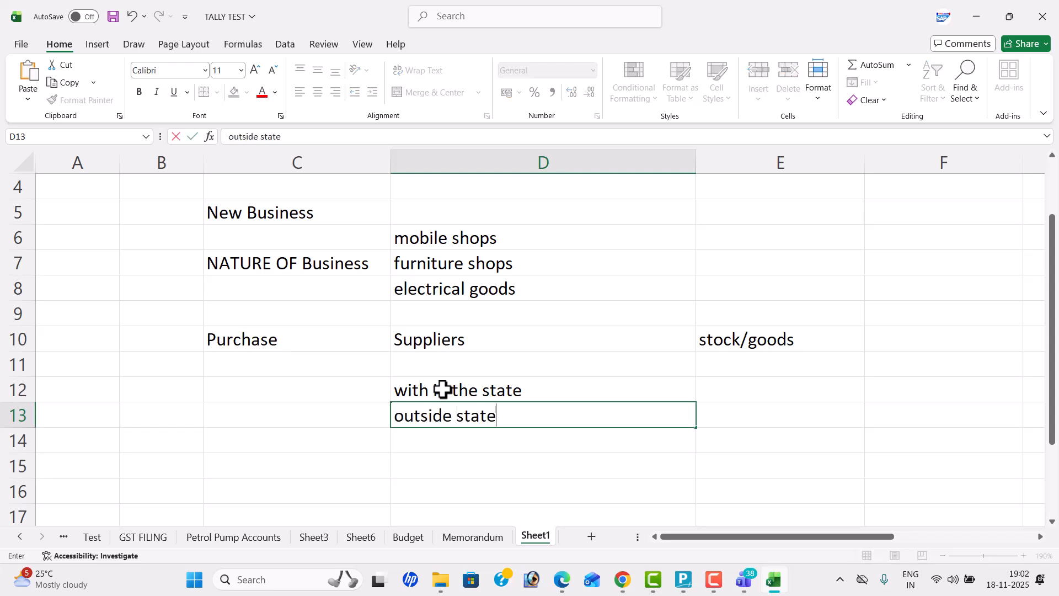
key(Return)
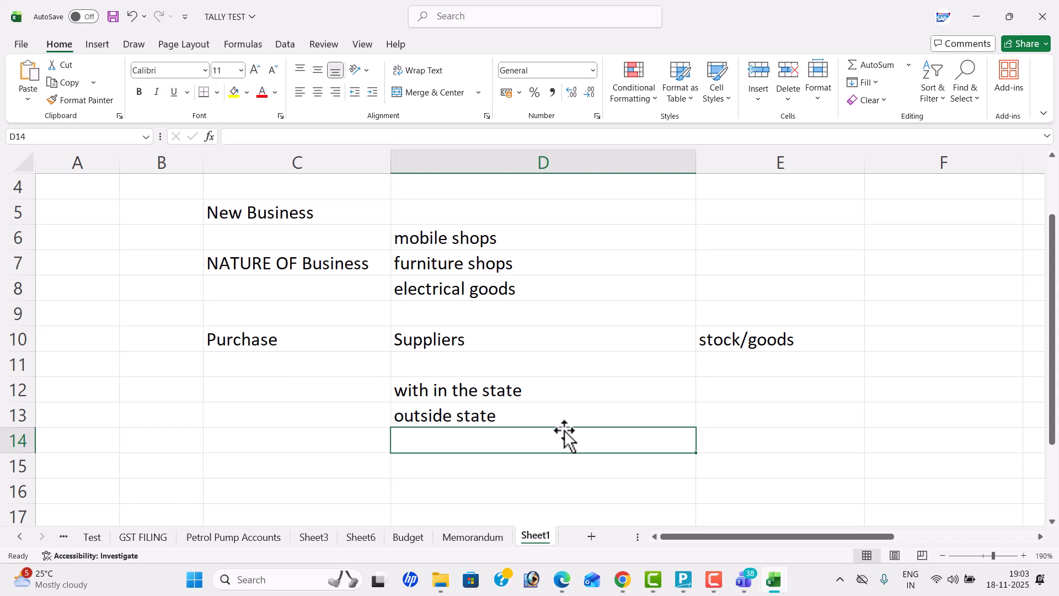
Step: Enter "Taxble goods" in cell E12 and "Exempted goods" in cell E13 under stock/goods
double_click(739, 382)
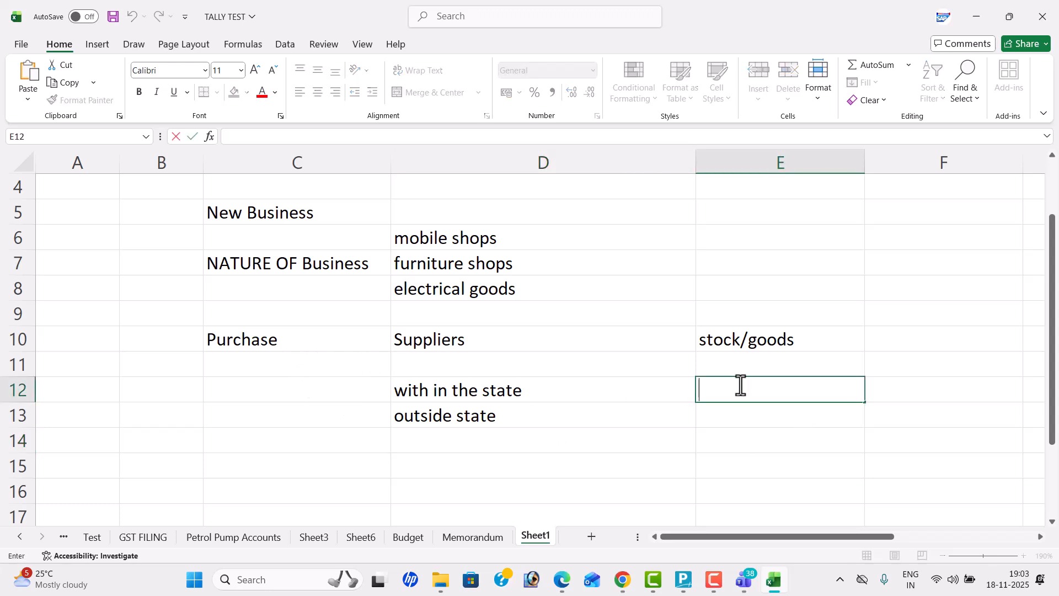
text(Taxble goods)
key(Return)
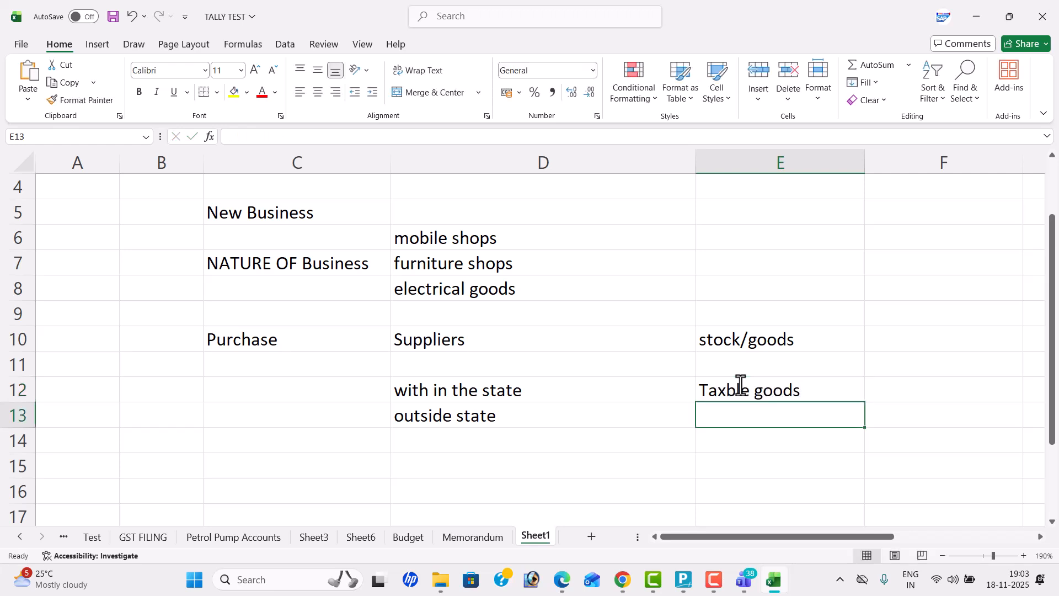
text(eXM)
key(BackSpace)
key(BackSpace)
text(xem)
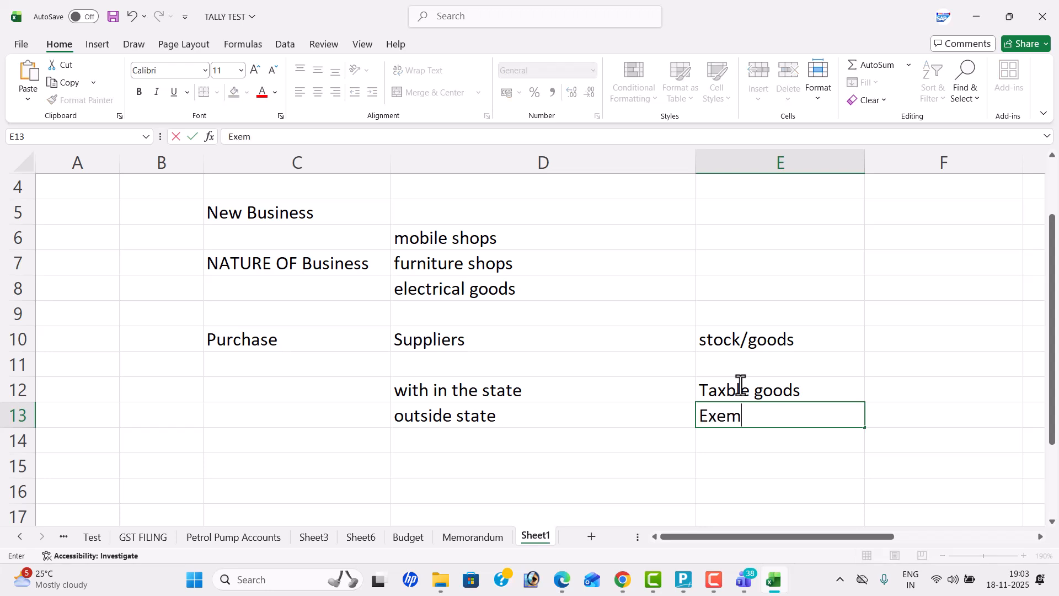
text(pted goods)
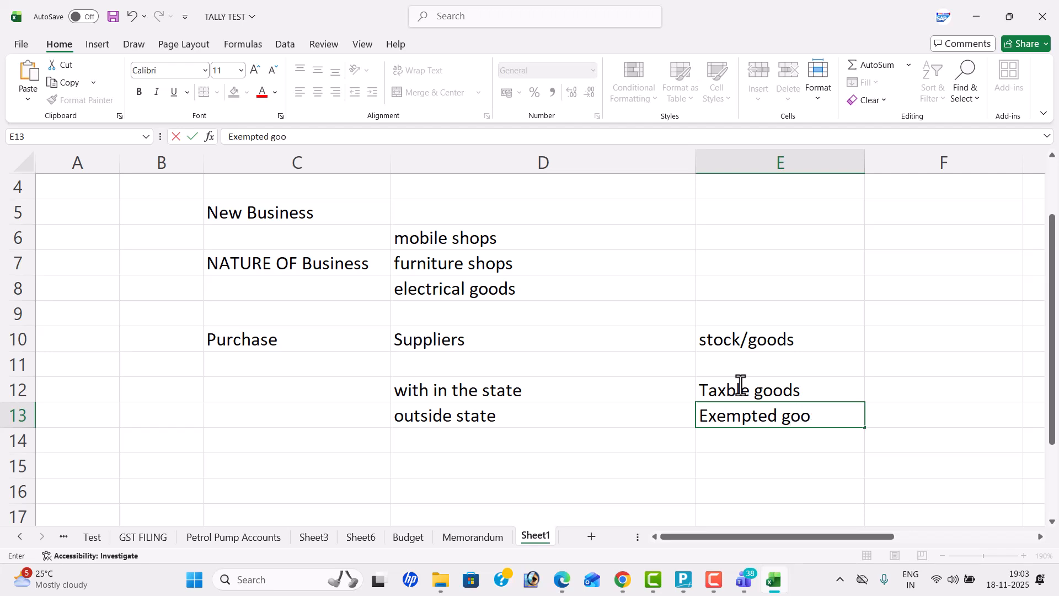
key(Return)
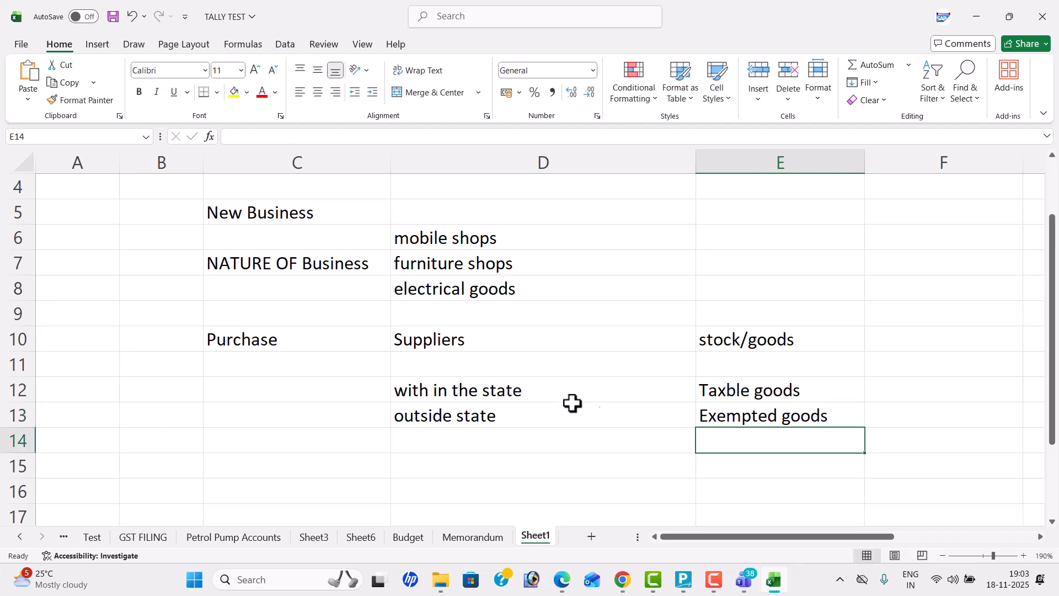
Step: Enter "Purchase IGST" in cell C11, with the first letter capitalized
double_click(279, 365)
text(purchase IGS)
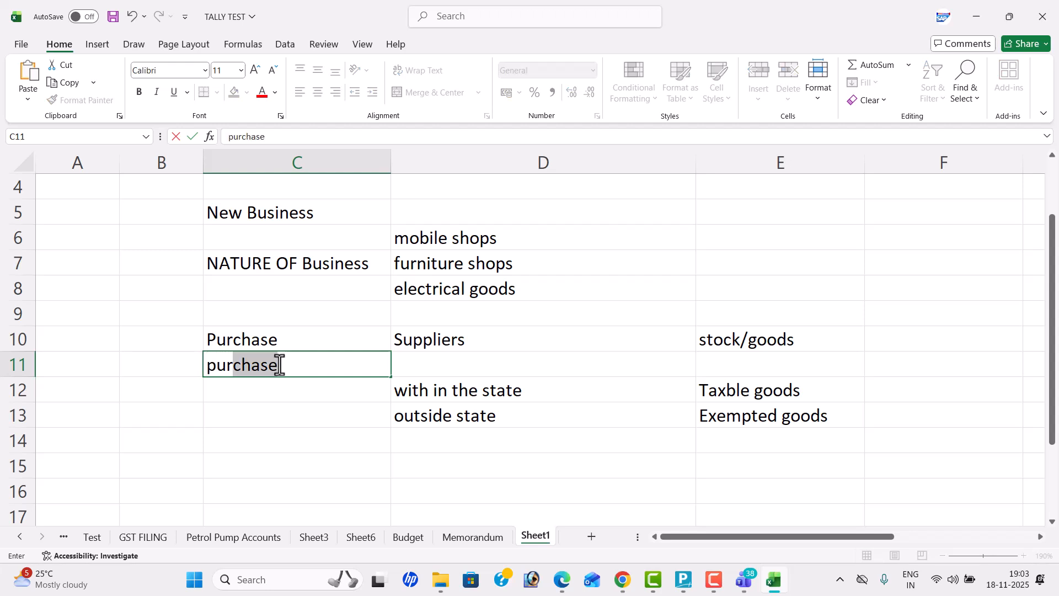
text(T)
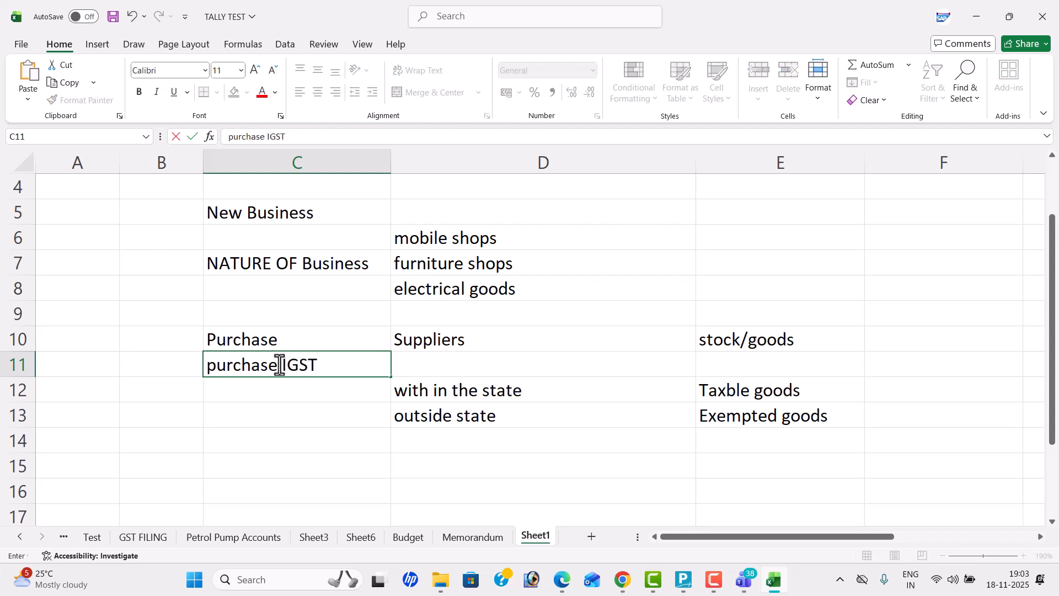
key(Return)
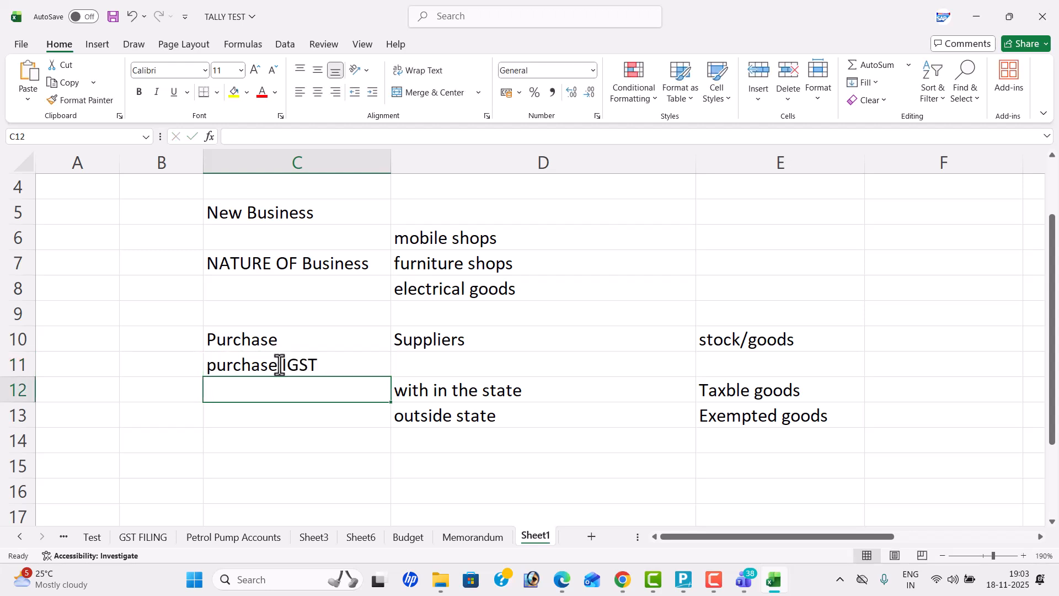
double_click(212, 364)
key(BackSpace)
text(p)
key(BackSpace)
text(P)
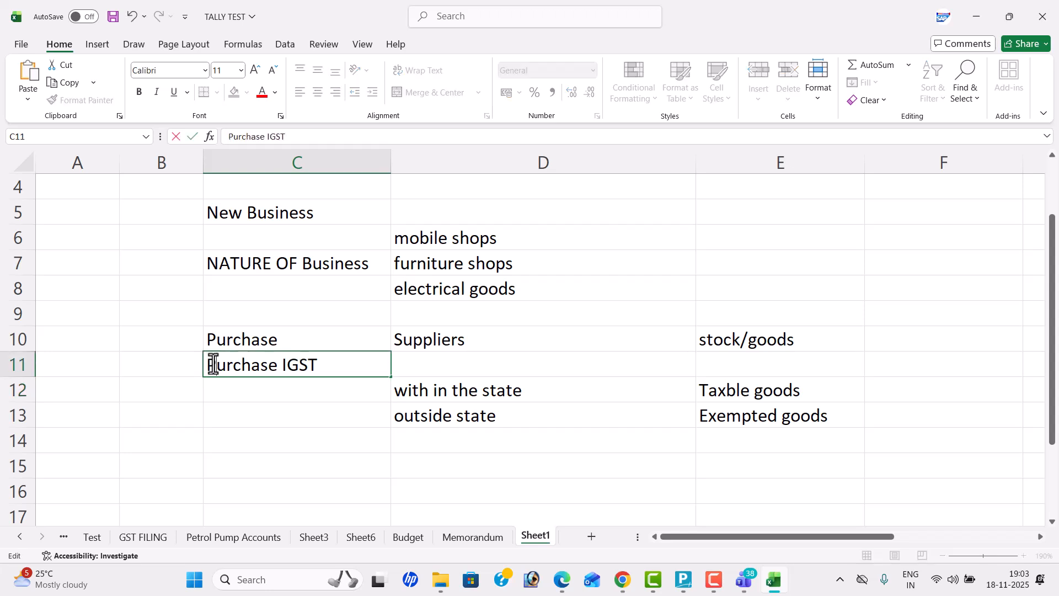
Step: Enter "Purchase Exempt" in cell C12
click(225, 386)
text(p)
key(BackSpace)
text(Purcha)
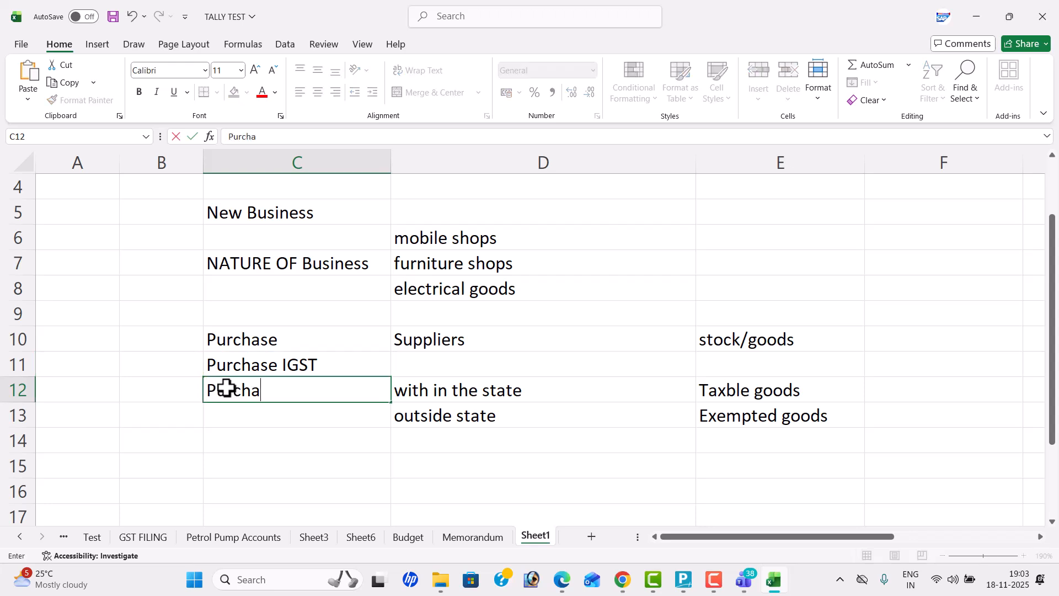
text(se Exempt)
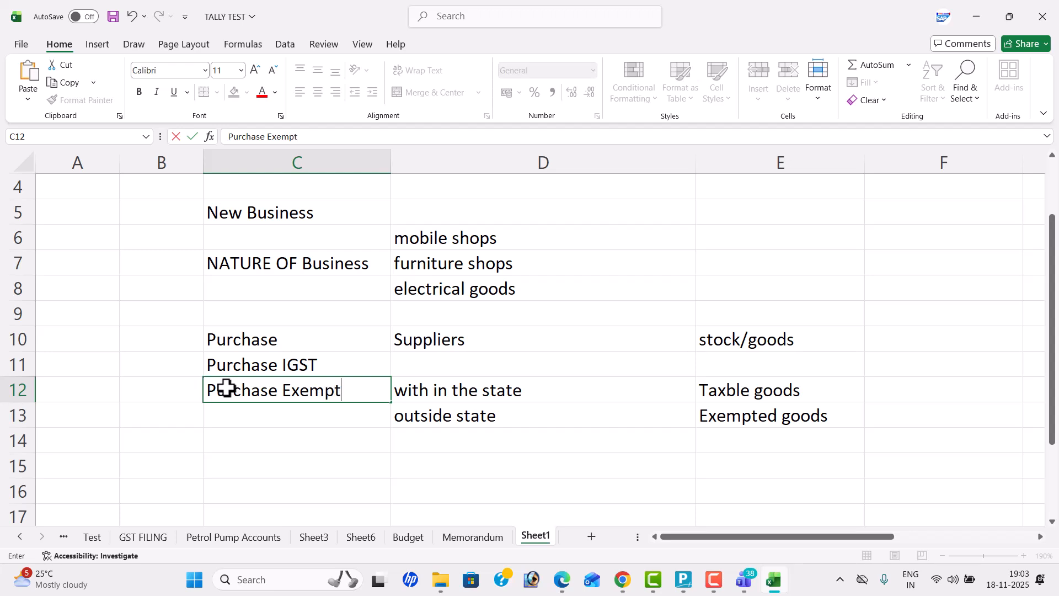
key(Return)
Step: Enter "Purchase IGST Exempt" in cell C13
text(Pur)
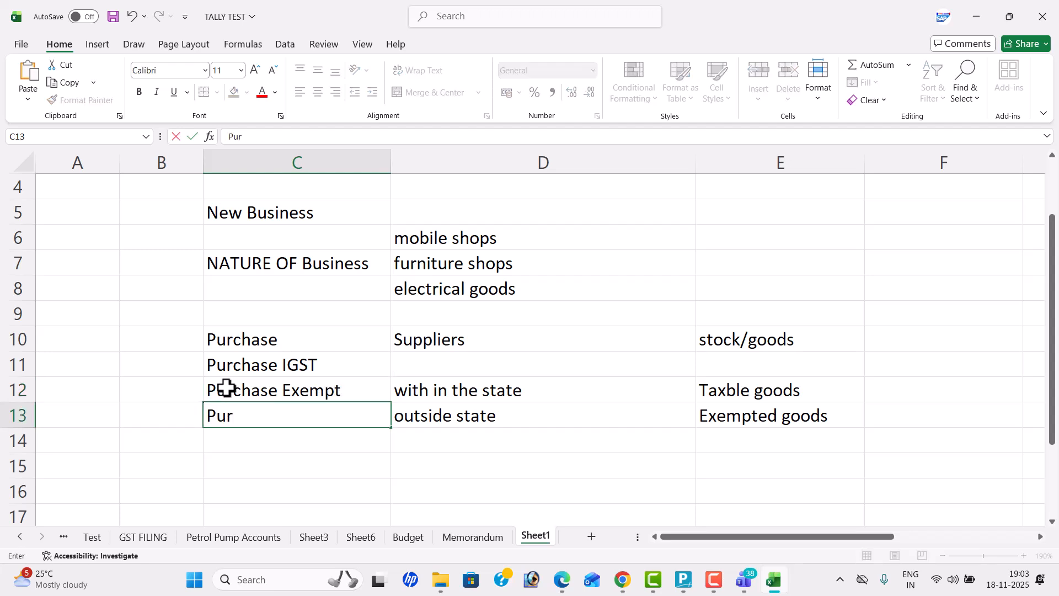
text(chase IGST e)
key(BackSpace)
text(Exem)
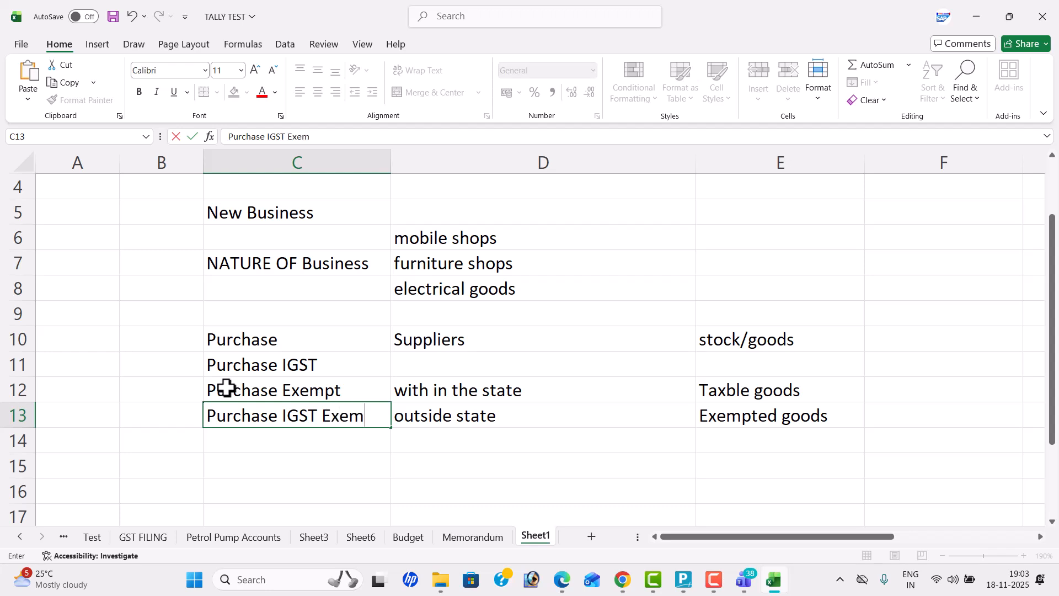
key(Return)
key(Return)
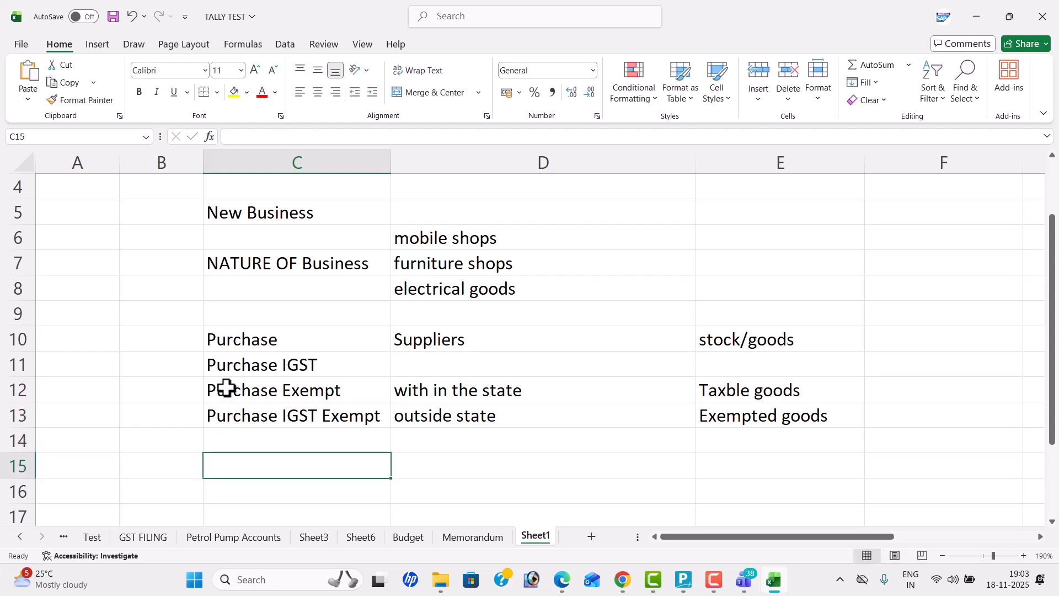
double_click(760, 388)
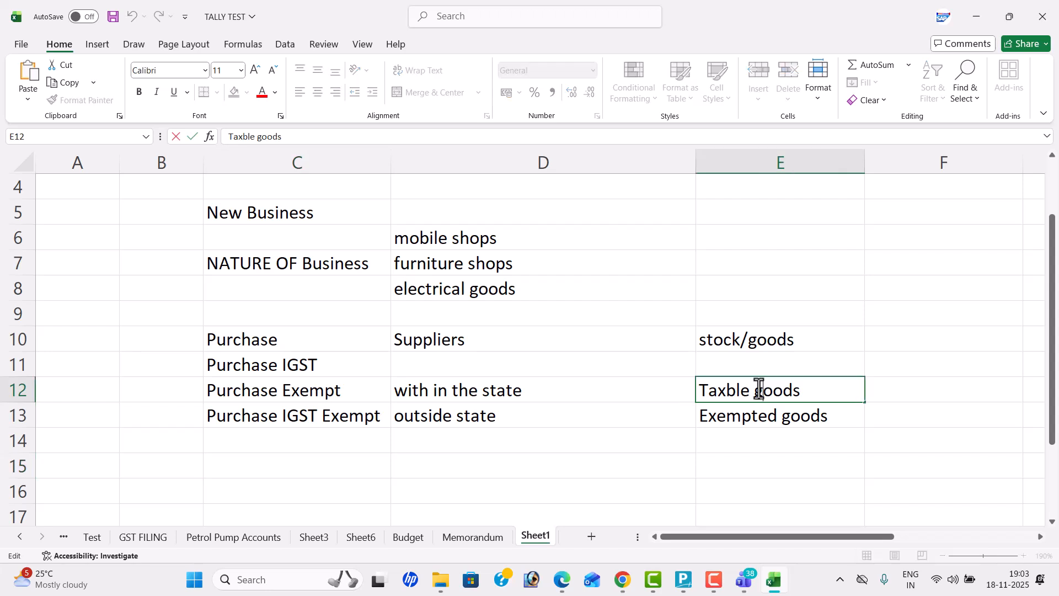
click(437, 382)
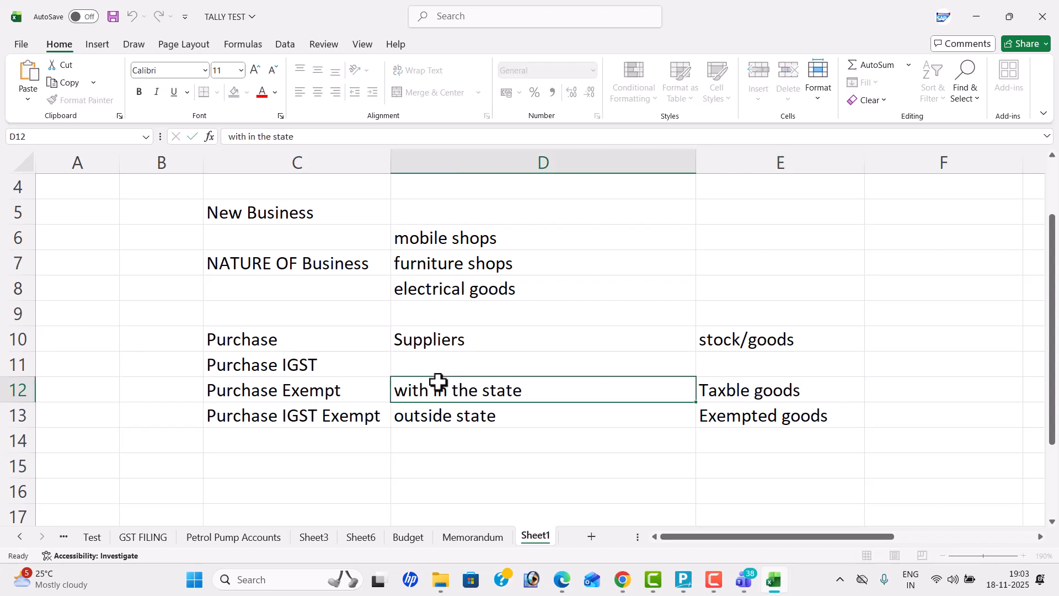
click(485, 413)
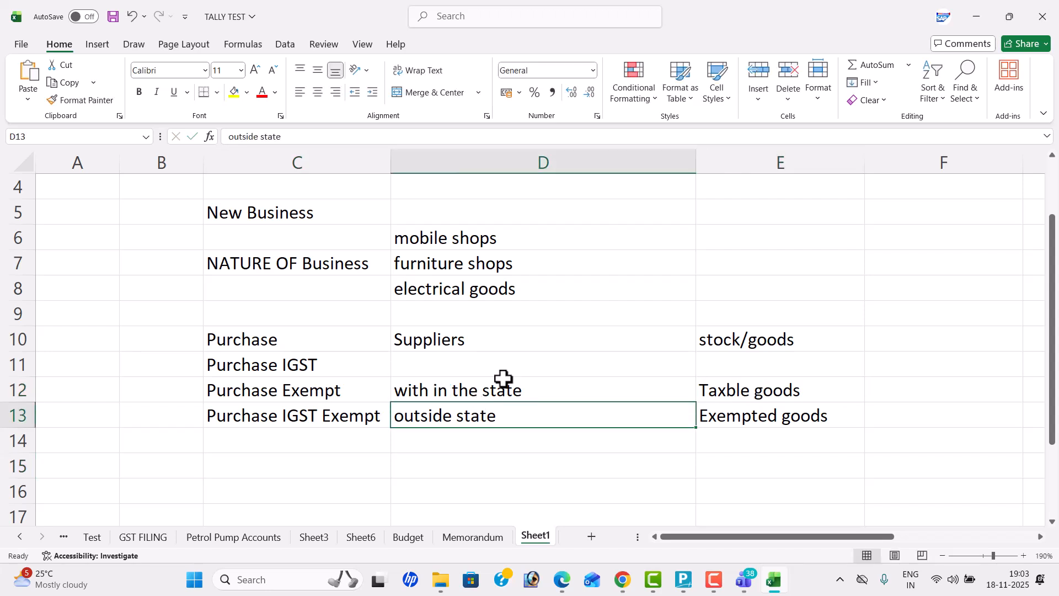
click(752, 416)
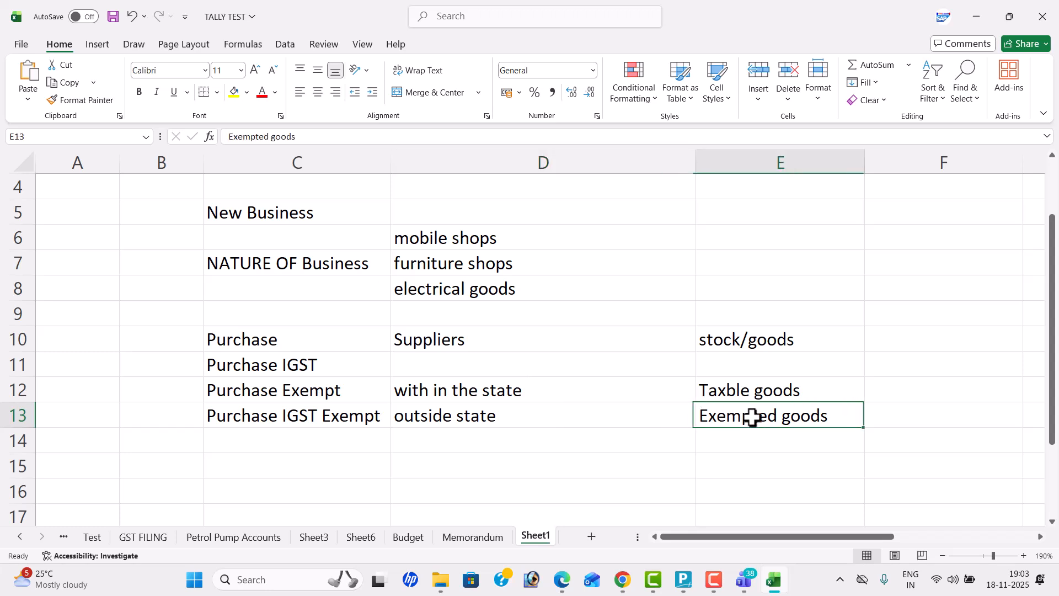
click(337, 392)
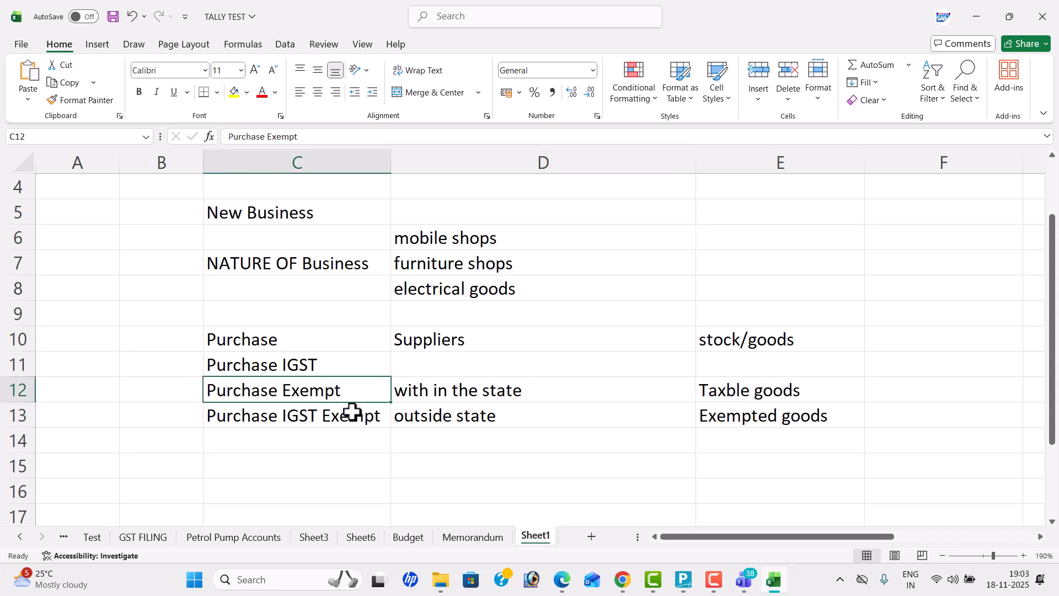
click(353, 414)
Step: Enter "Sales" in cell C16, below the purchase section
scroll(355, 427, down, 1)
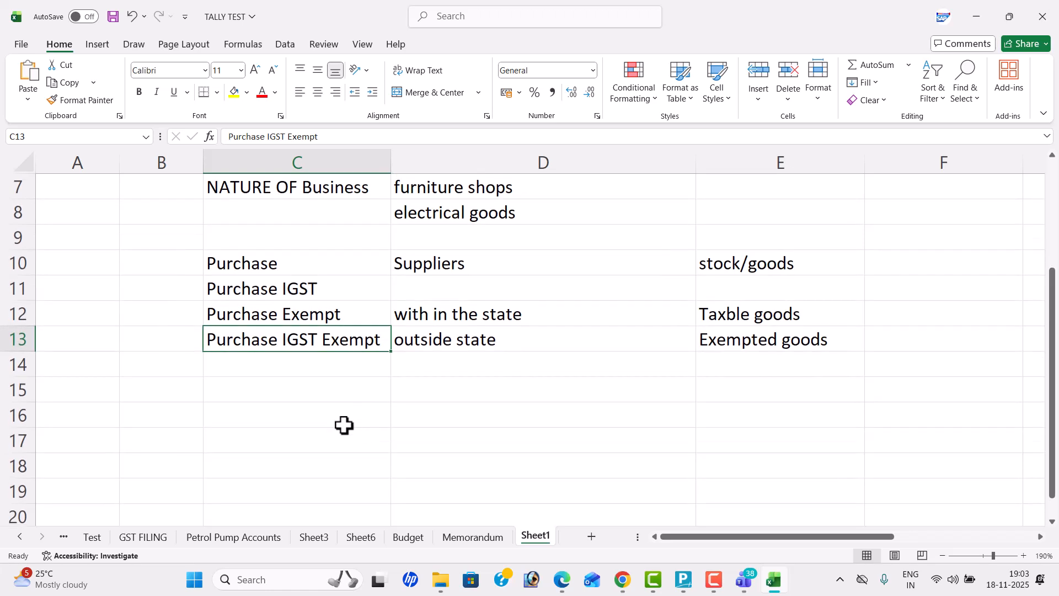
click(296, 420)
text(CST)
key(BackSpace)
key(BackSpace)
key(BackSpace)
text(S)
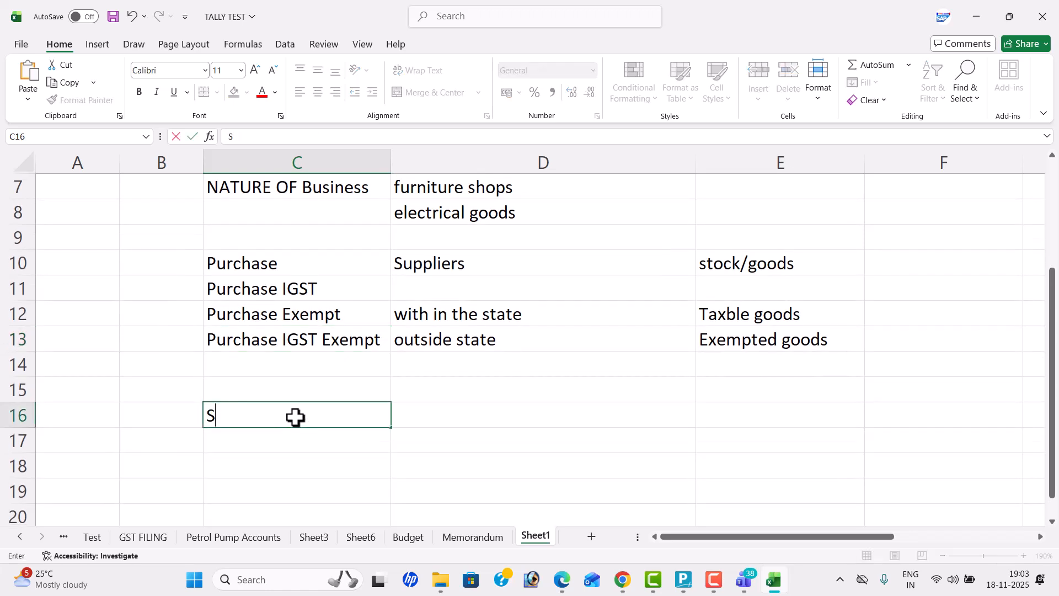
text(ales)
Step: Enter "Customers" in cell D16 and "Stock/Goods" in cell E16 beside Sales
key(Tab)
text(Cus)
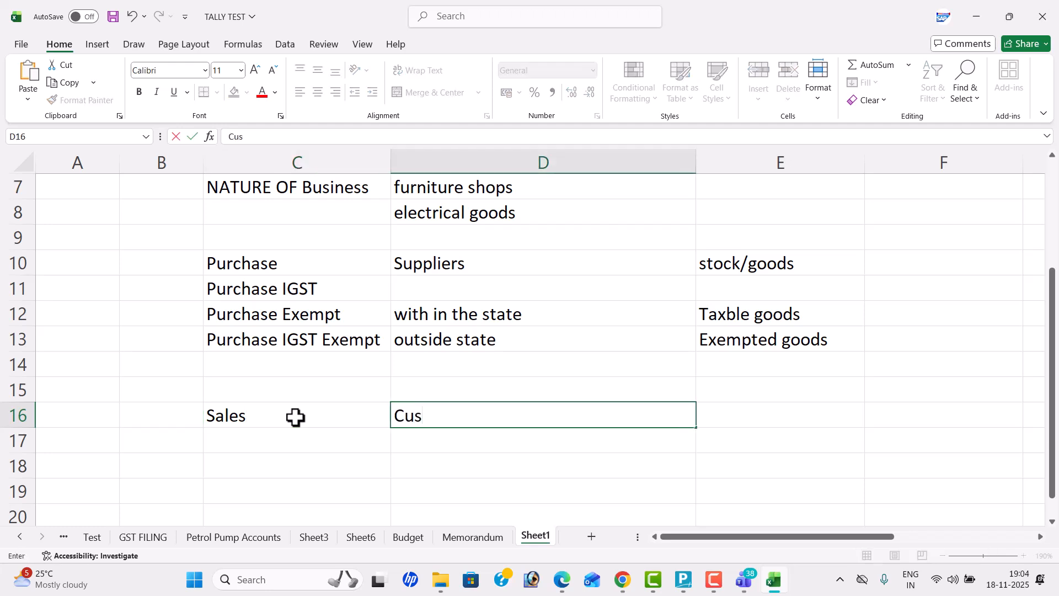
text(tomers)
key(Tab)
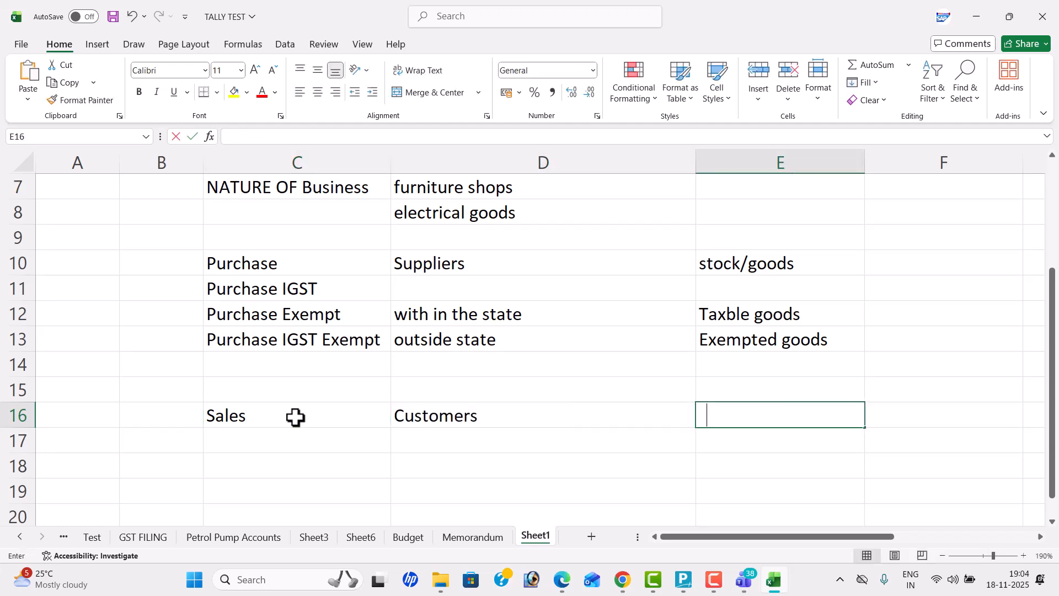
text(s)
key(BackSpace)
text(Stock/Goods)
key(Return)
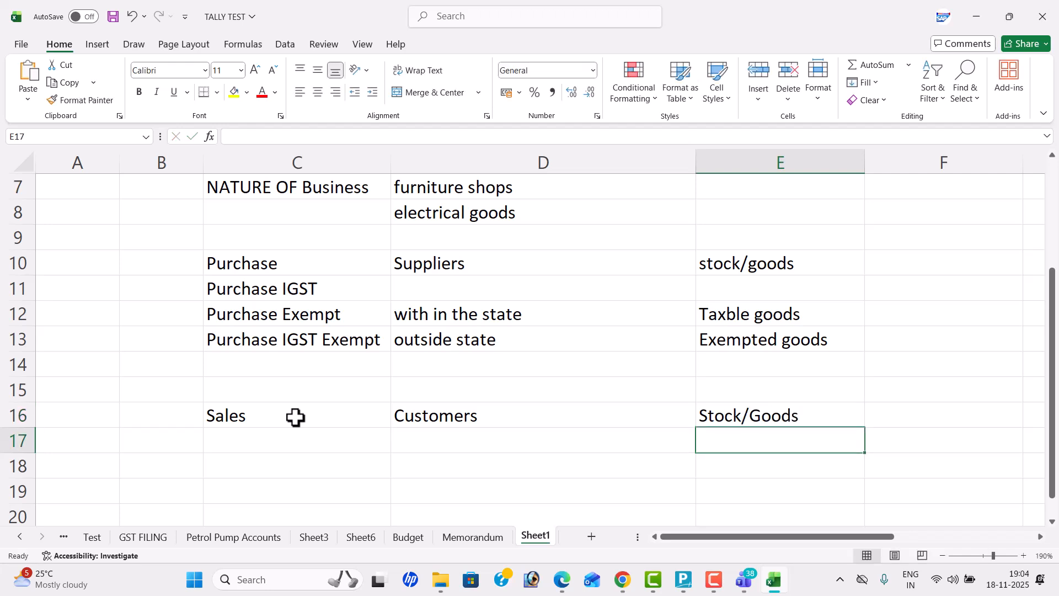
Step: Copy the state and goods-type entries in D12:E13 to D18:E19 in the sales section
drag(527, 318, 780, 348)
key(ctrl+c)
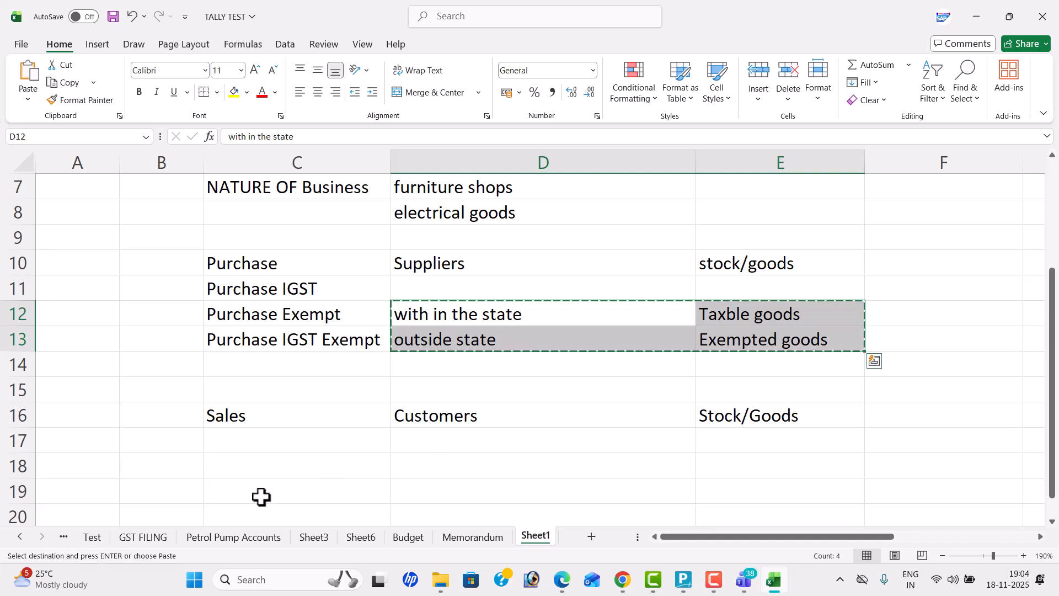
click(439, 468)
key(ctrl+v)
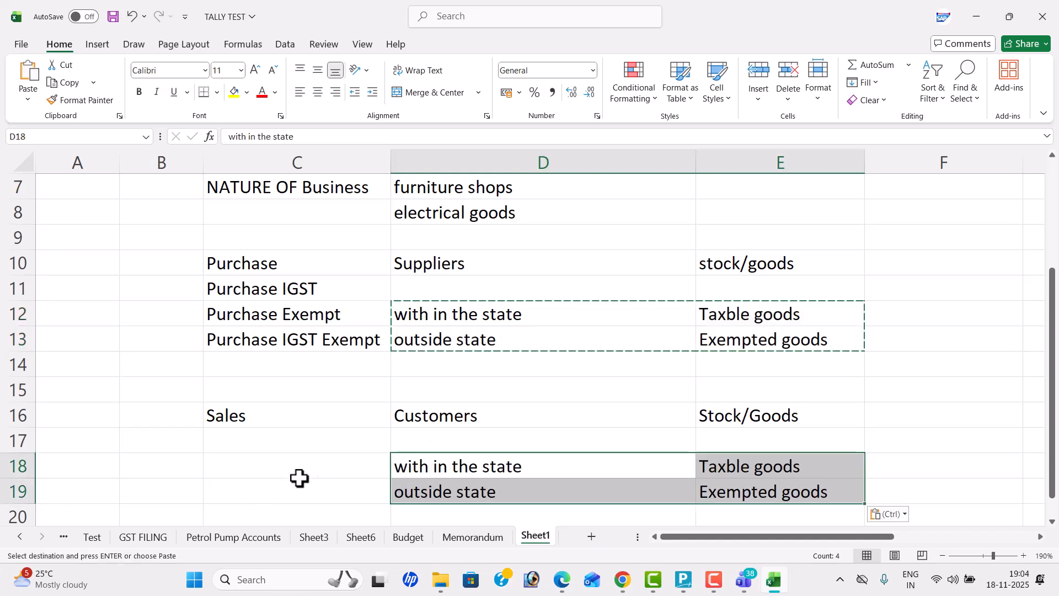
Step: Enter "Sales IGST" in cell C17, below Sales
click(251, 437)
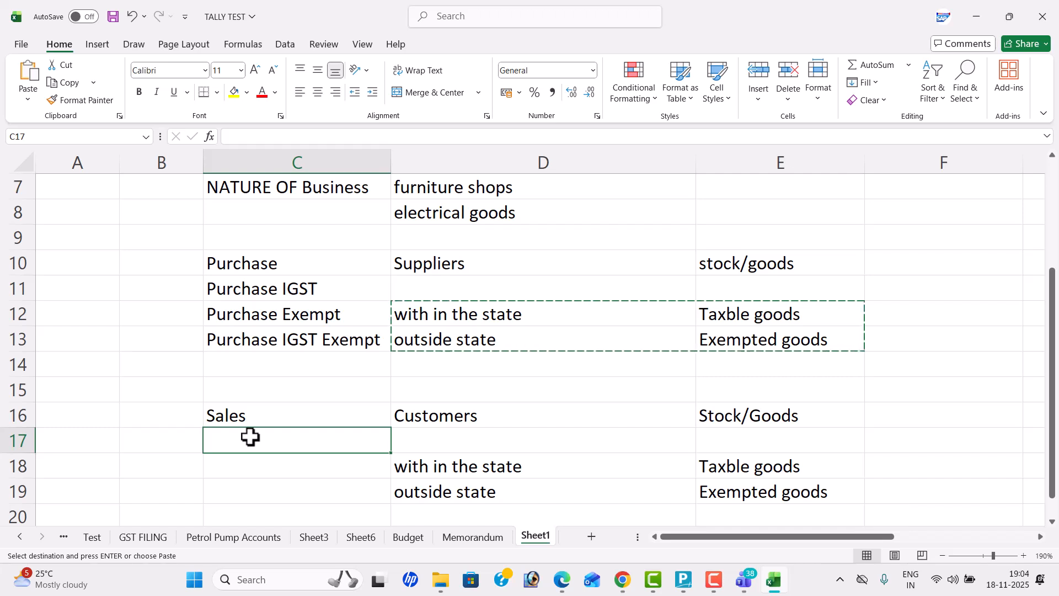
text(Sales igs)
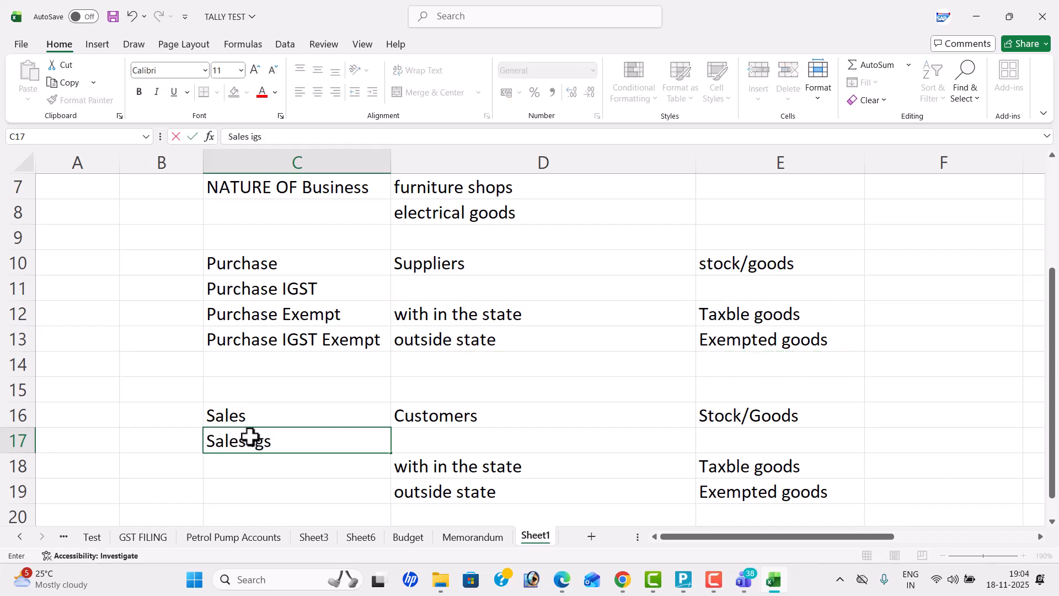
key(BackSpace)
key(BackSpace)
text(IGST)
key(Return)
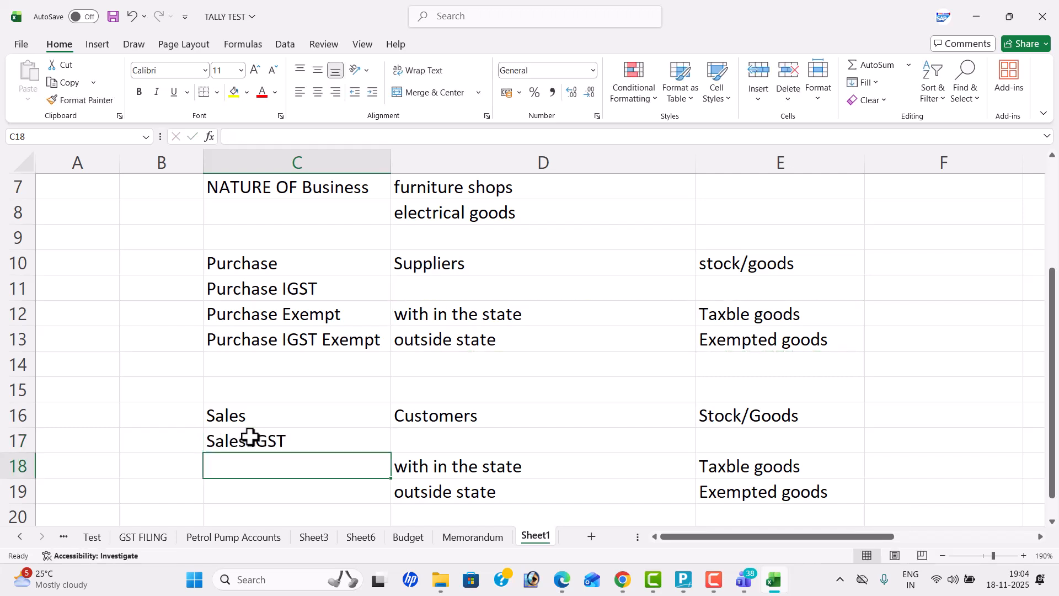
Step: Enter "Sales Exempt" in cell C18
text(s)
key(BackSpace)
text(S)
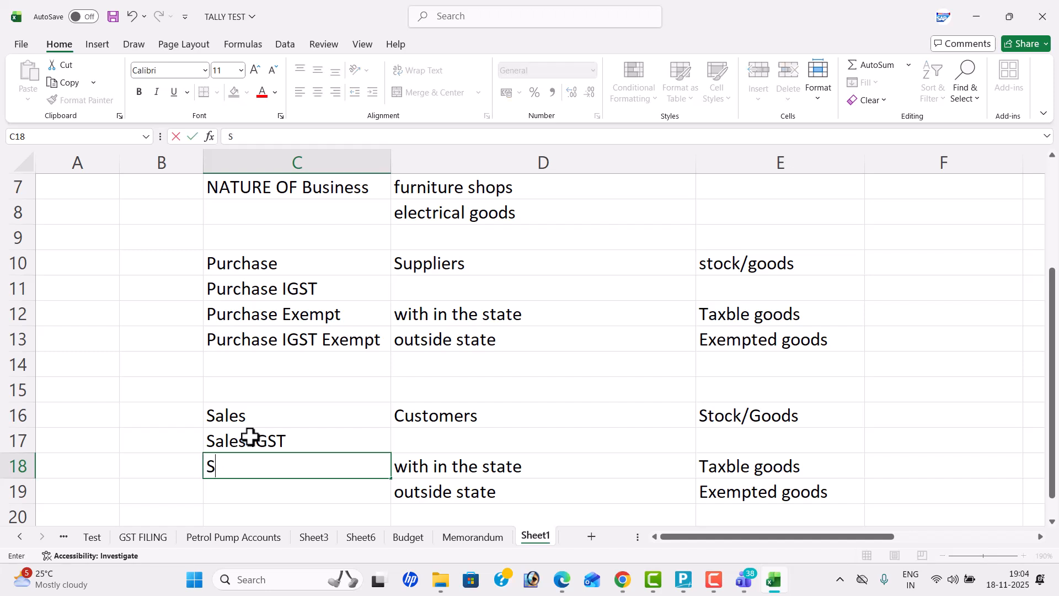
text(ales EW)
key(BackSpace)
text(xempt)
key(Return)
Step: Enter "Sales IGST Exempt" in cell C19
text(Sales Igst)
key(BackSpace)
key(BackSpace)
key(BackSpace)
text(GST Exe)
key(BackSpace)
text(Exempt)
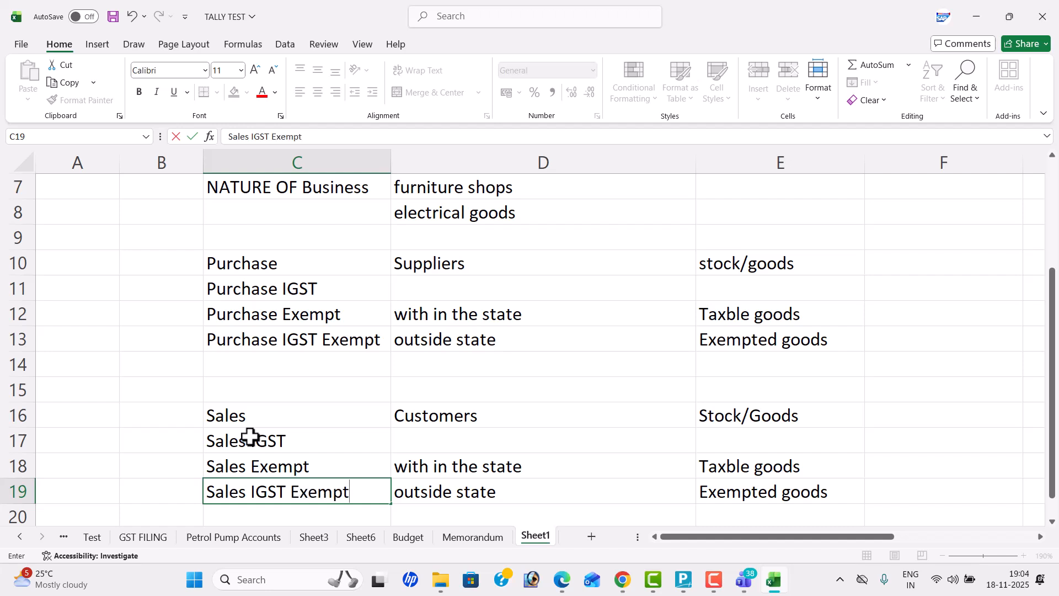
key(Return)
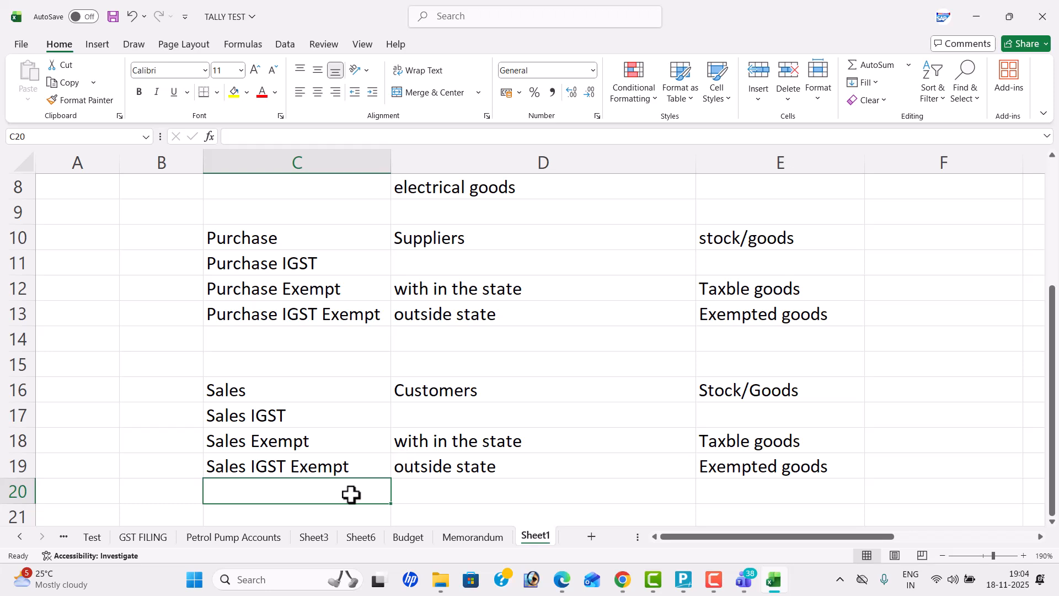
Step: Enter "Sales Export" in cell C20 as the last sales type
text(Sael)
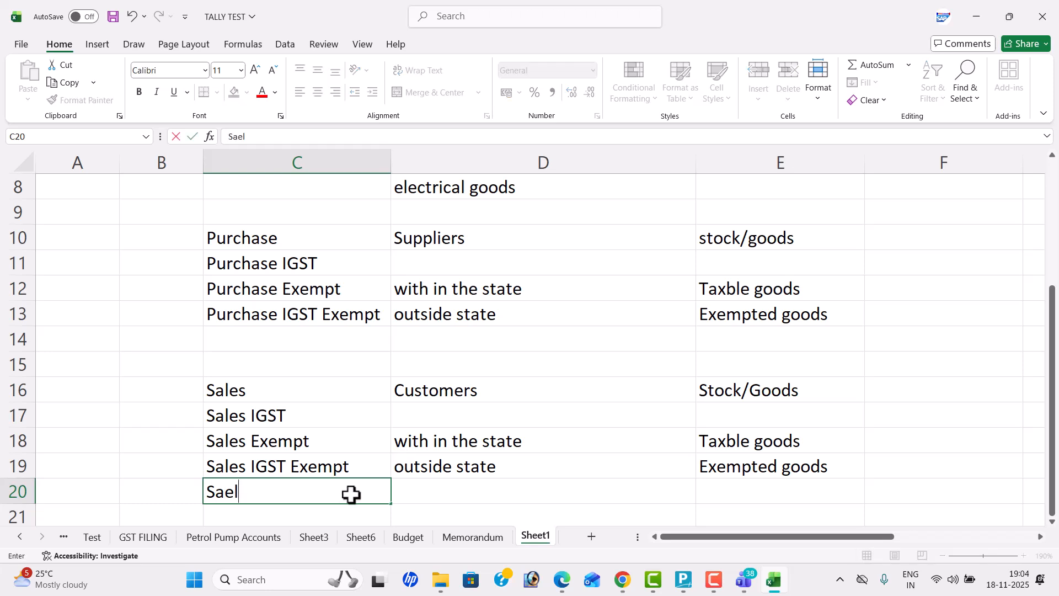
text(e s Exo)
key(BackSpace)
text(port)
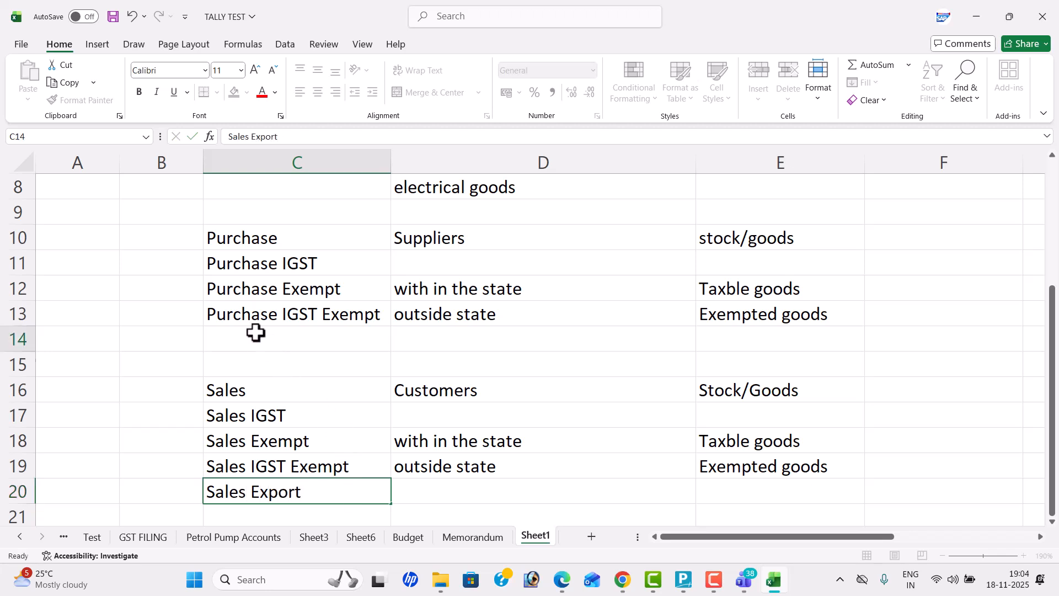
Step: Enter "Purchase IMPORT" in cell C14, at the end of the purchase types
click(255, 333)
text(Purchase E)
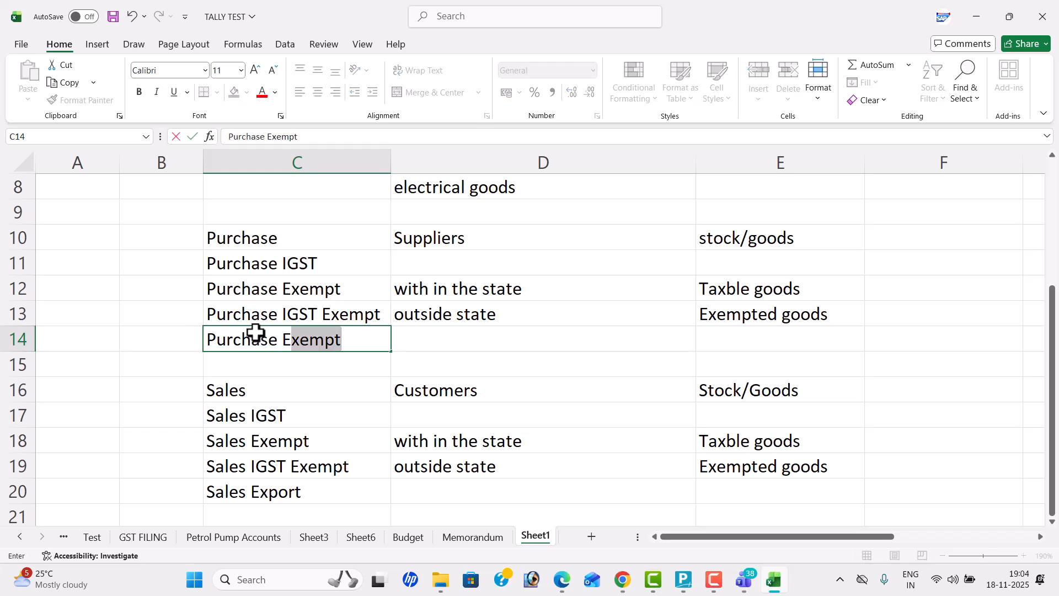
key(BackSpace)
key(BackSpace)
text(IM)
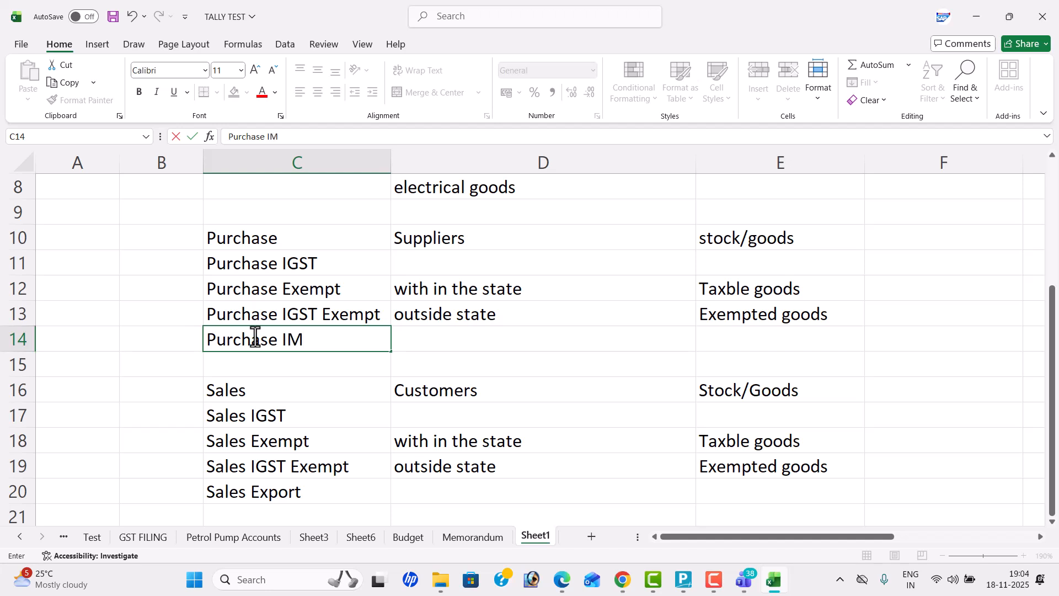
text(PORT)
click(465, 363)
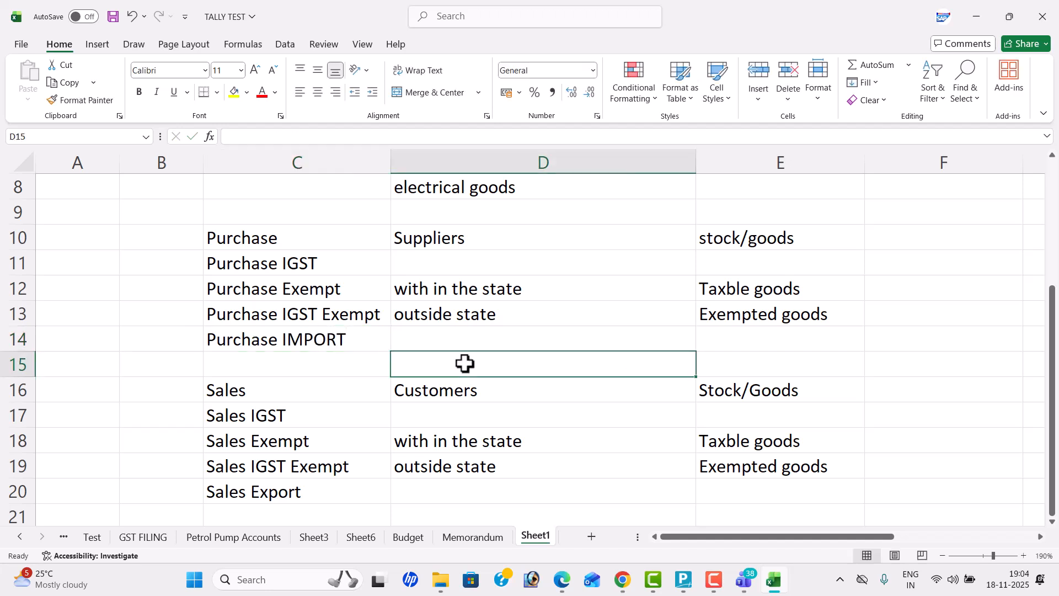
Step: Enter "Trades Discount" in cell C22, below the sales section
scroll(458, 362, down, 1)
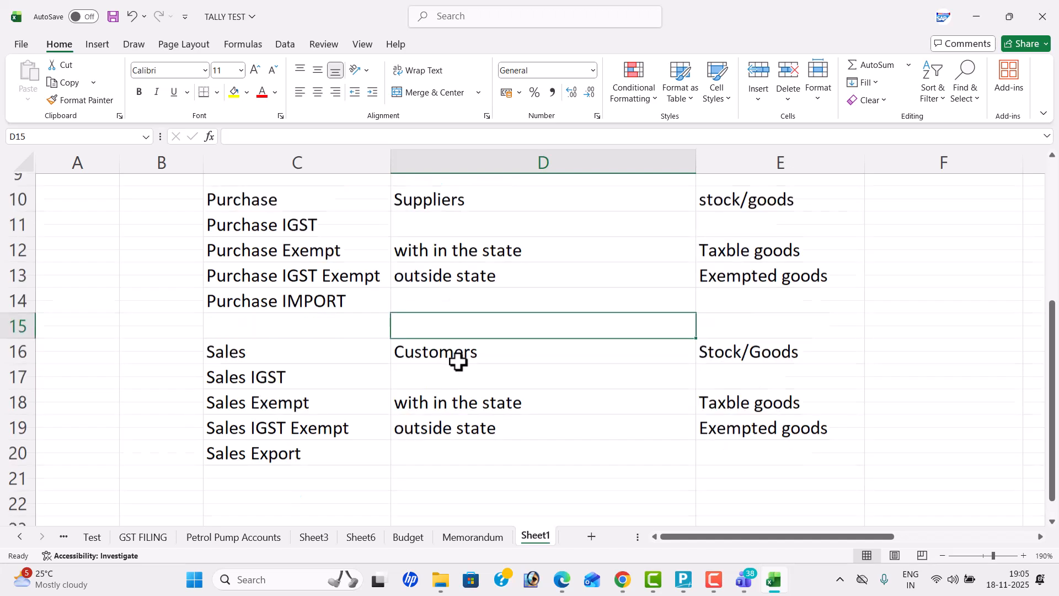
scroll(459, 362, down, 2)
click(283, 314)
key(BackSpace)
text(tRA)
key(BackSpace)
key(BackSpace)
key(BackSpace)
text(Trades Dis)
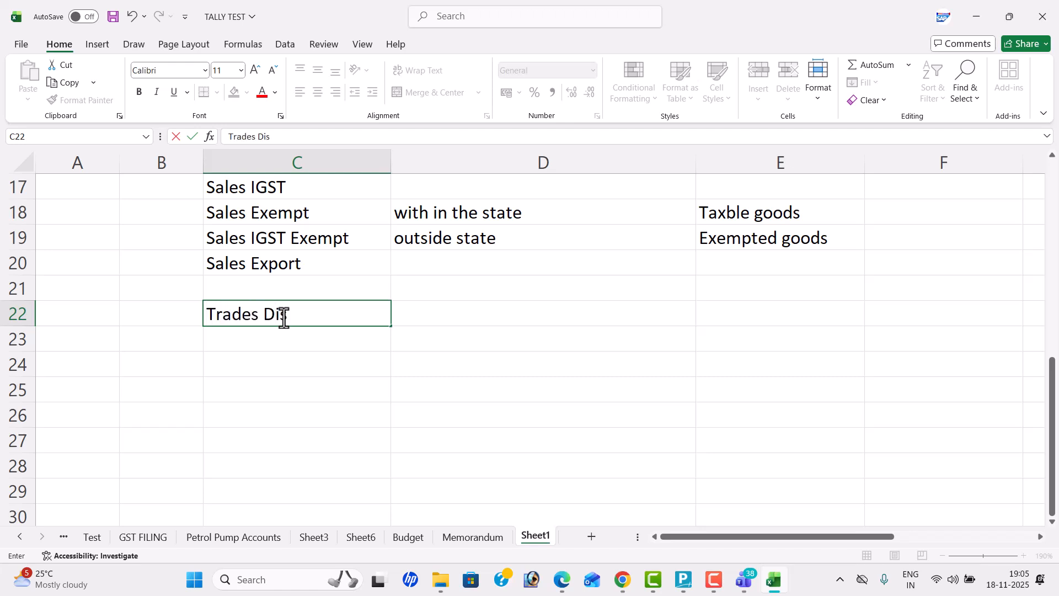
text(count)
key(Tab)
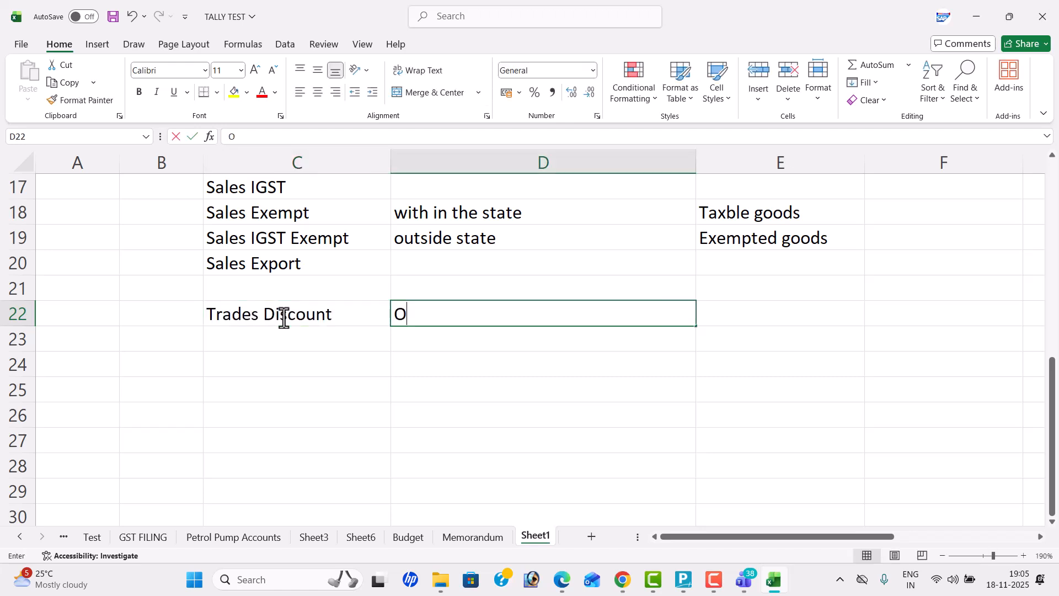
Step: Enter "On the Spot" in cell D22 and "Item" in cell E22 beside Trades Discount
text(On the Sport)
key(BackSpace)
key(BackSpace)
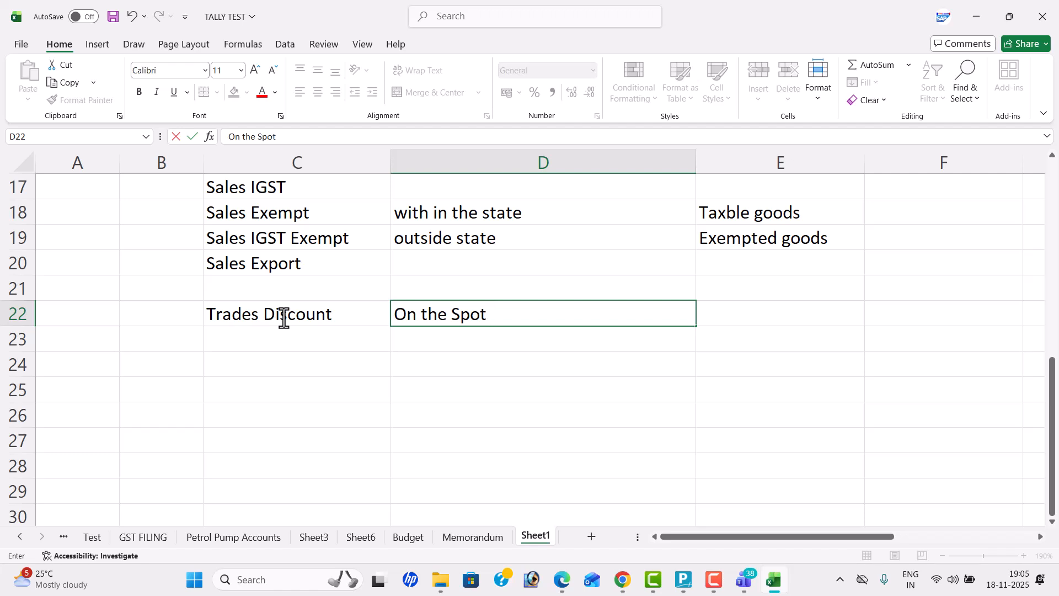
key(BackSpace)
key(BackSpace)
click(752, 312)
text(Items)
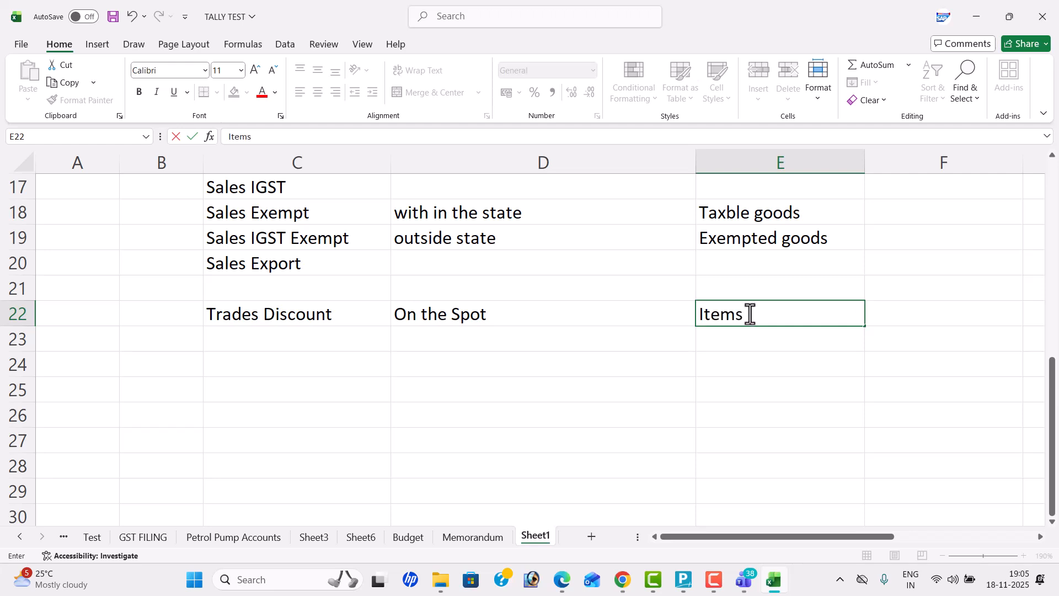
Step: Enter "Discount Received" in cell C24, below the trade discount row
click(281, 356)
text(Cash)
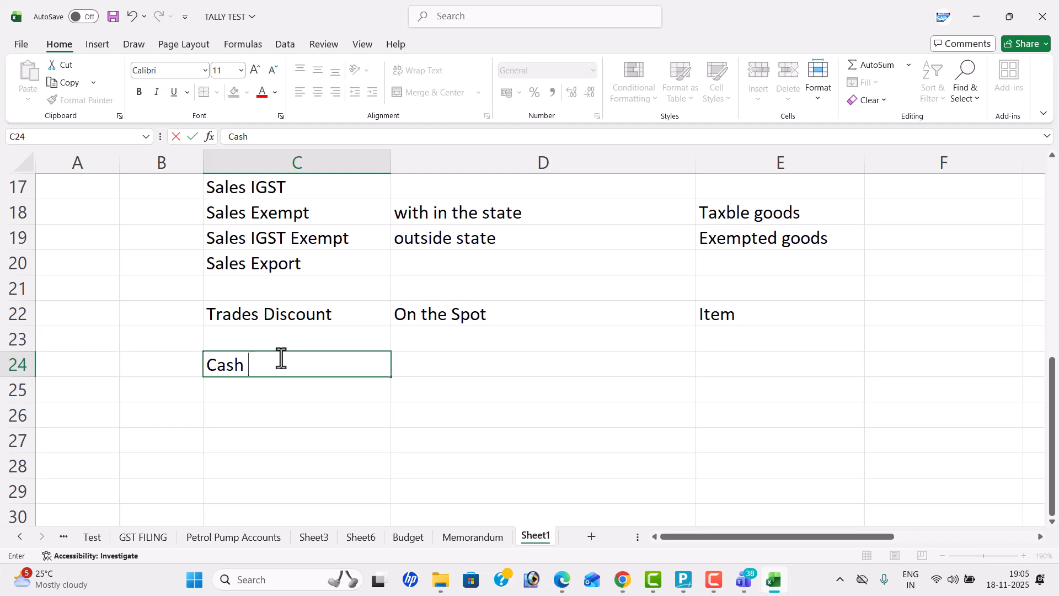
key(BackSpace)
key(BackSpace)
key(BackSpace)
key(BackSpace)
key(BackSpace)
text(Discou)
text(tn)
key(BackSpace)
key(BackSpace)
text(nt REC)
key(BackSpace)
key(BackSpace)
text(eceived)
key(Return)
Step: Enter "Discount Allowed" in cell C25
text(Discoun)
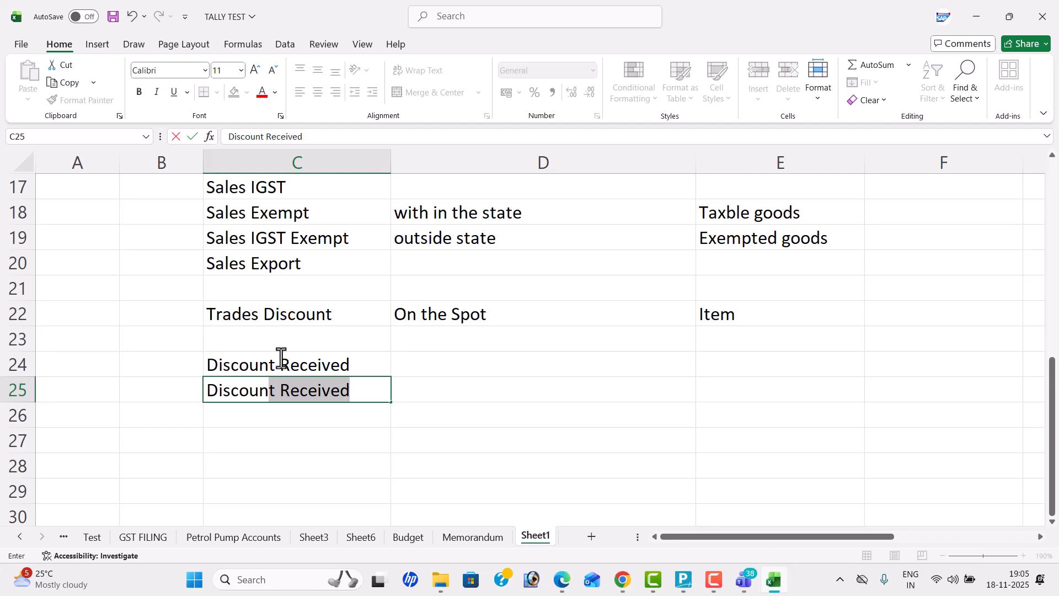
text(t Allowed)
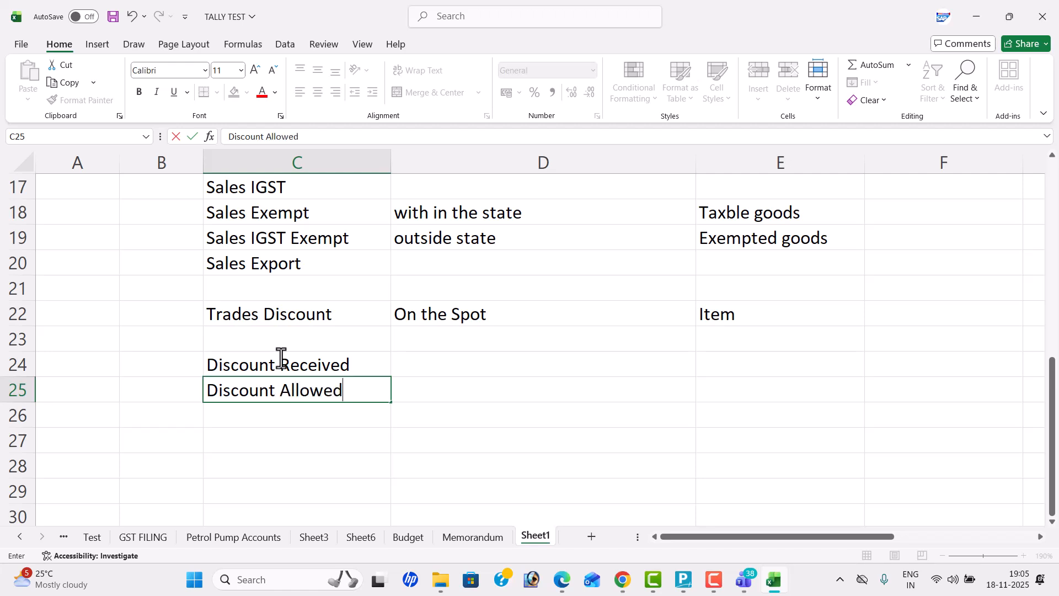
key(Tab)
Step: Enter "Total Purchase" in cell D24 and "Total Sales" in cell D25 beside the two discount types
key(Up)
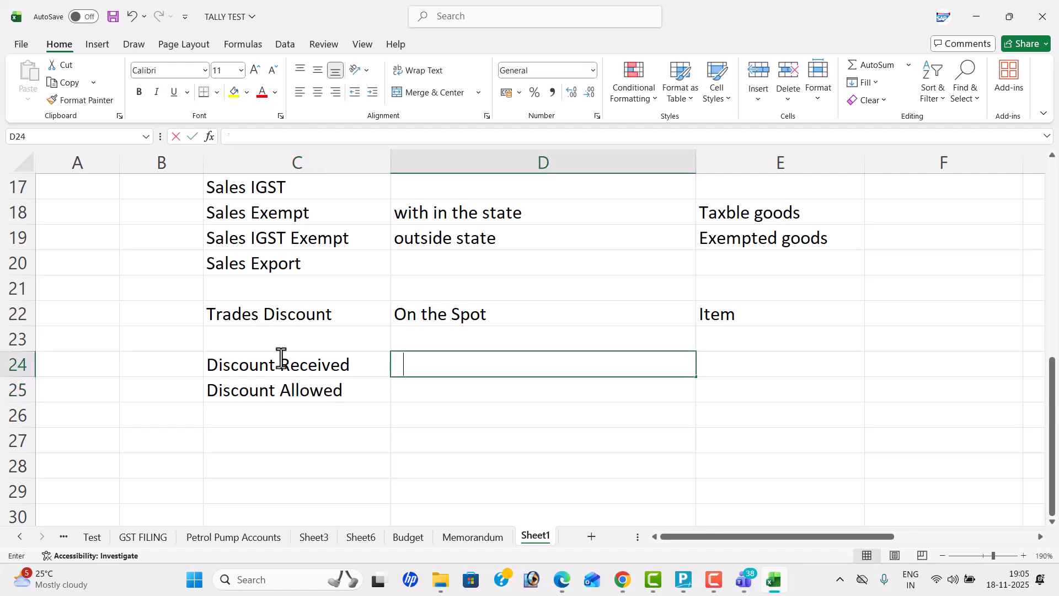
text(Total Purchase)
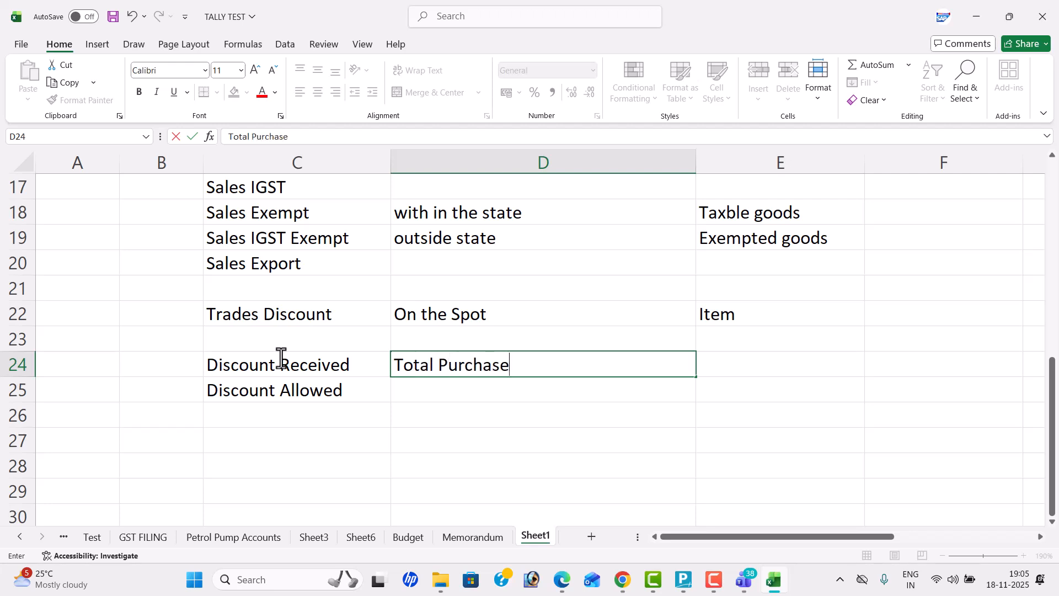
key(Return)
text(Total )
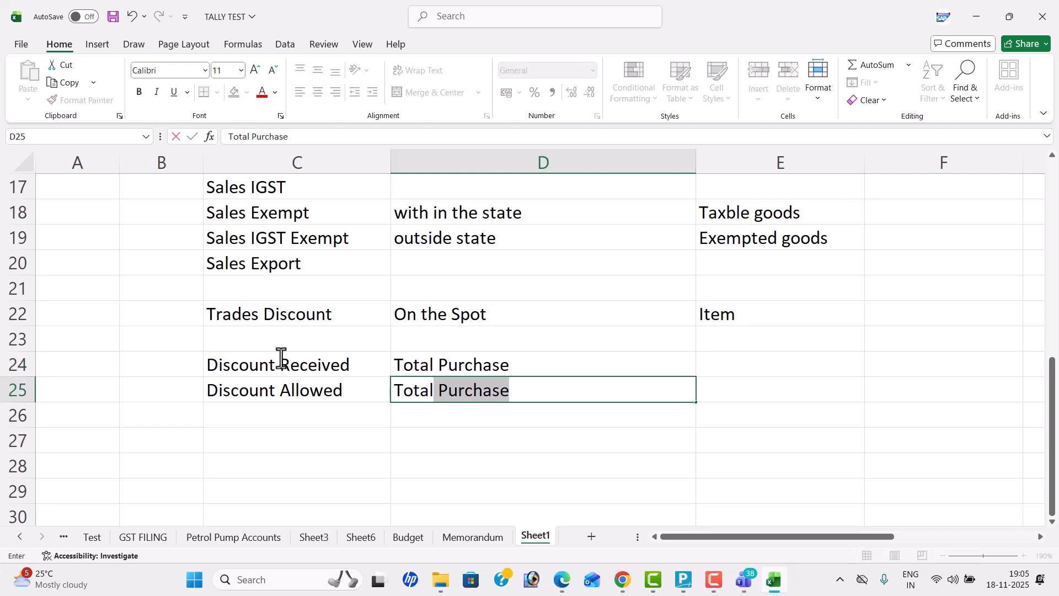
text(Sales)
key(Tab)
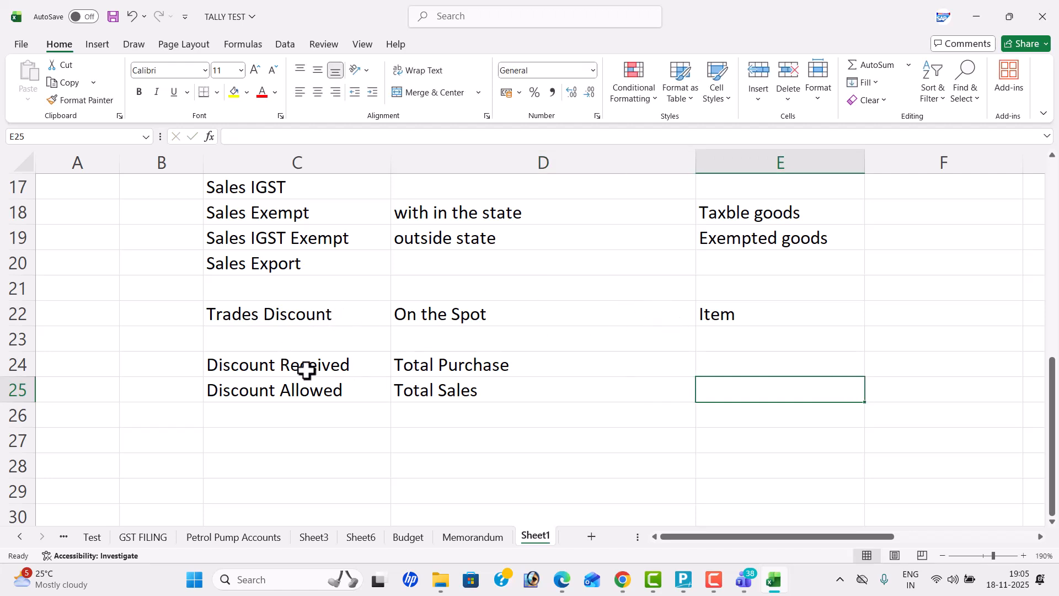
click(330, 385)
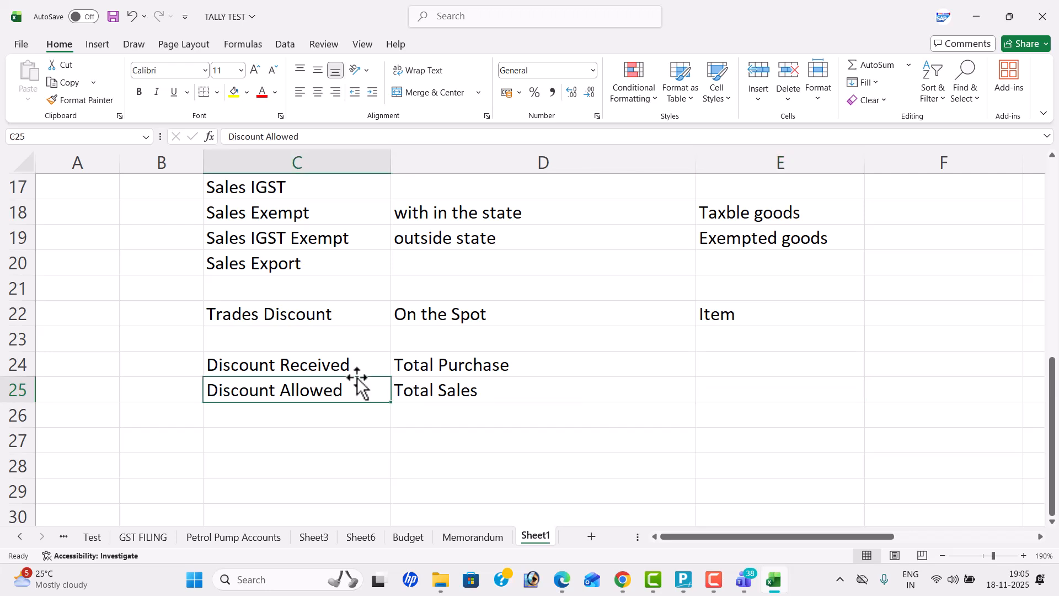
click(470, 364)
click(466, 390)
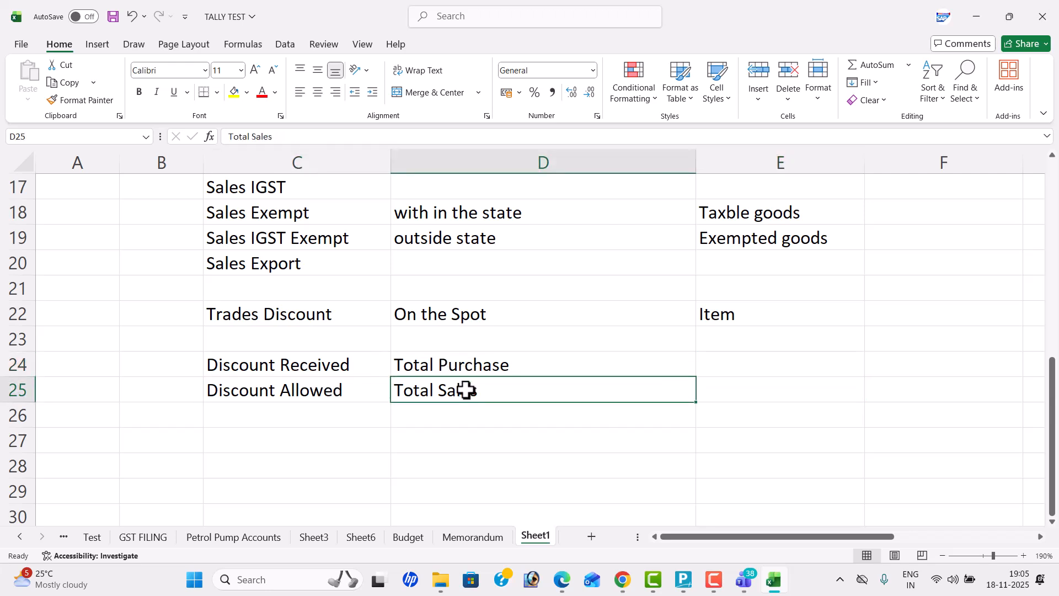
Step: Classify the discounts by entering "Income" in cell E24 and "Expenses" in cell E25
click(726, 366)
text(Incom)
key(BackSpace)
key(BackSpace)
text(come)
key(Return)
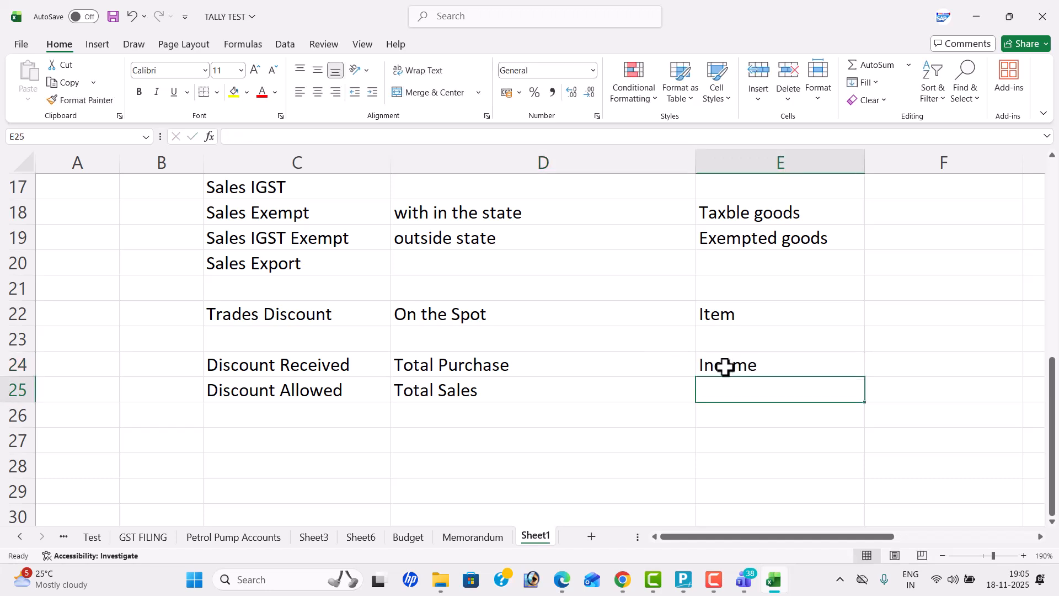
text(Expen)
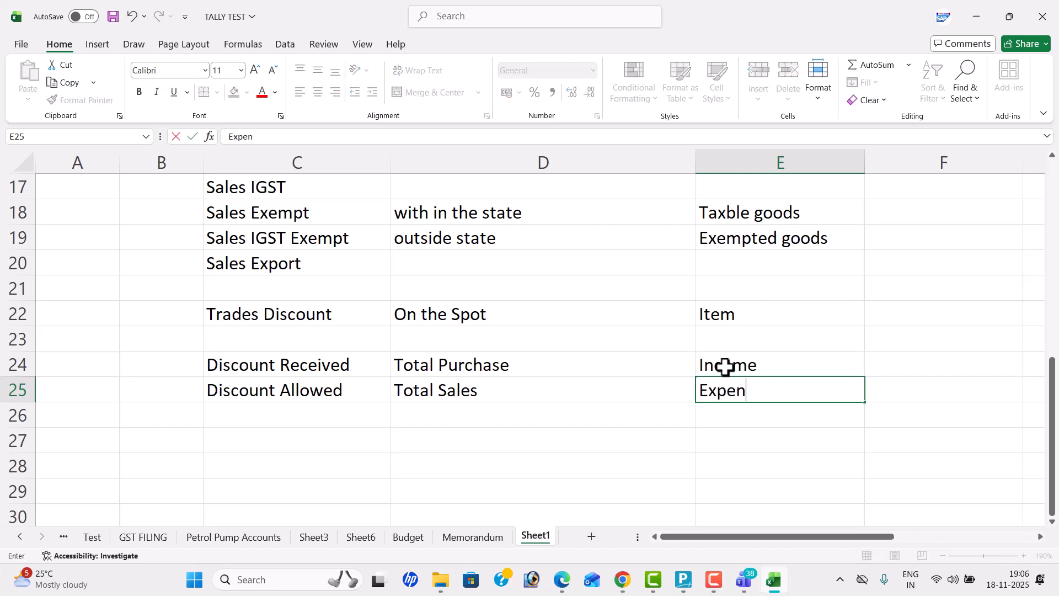
text(ses)
key(Return)
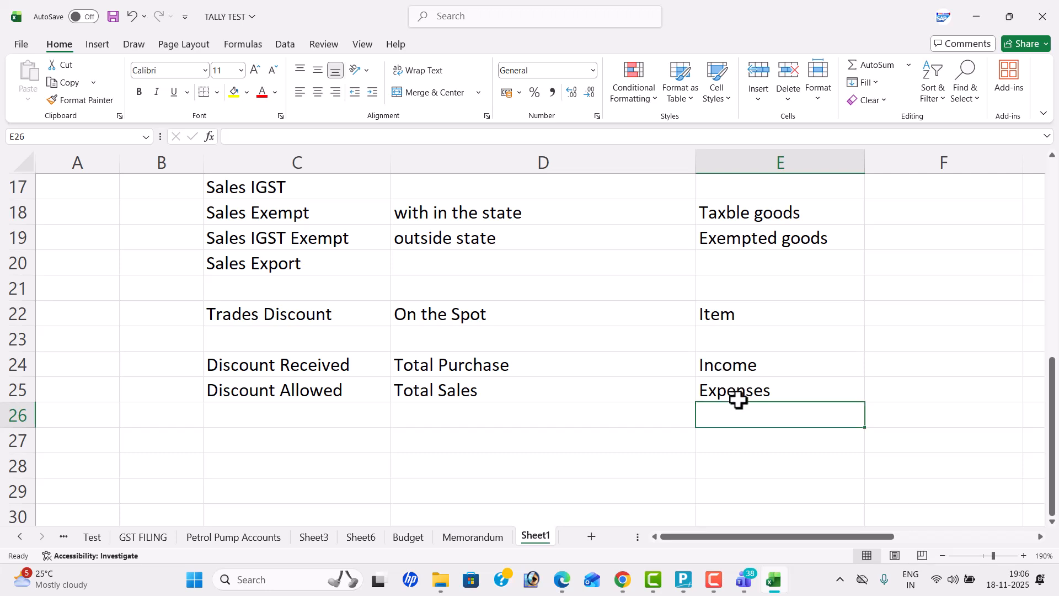
Step: Enter "Purchase RETURN" in cell C28 and "Debit NOTE" in cell D28
double_click(274, 465)
text(Purchase RETURN)
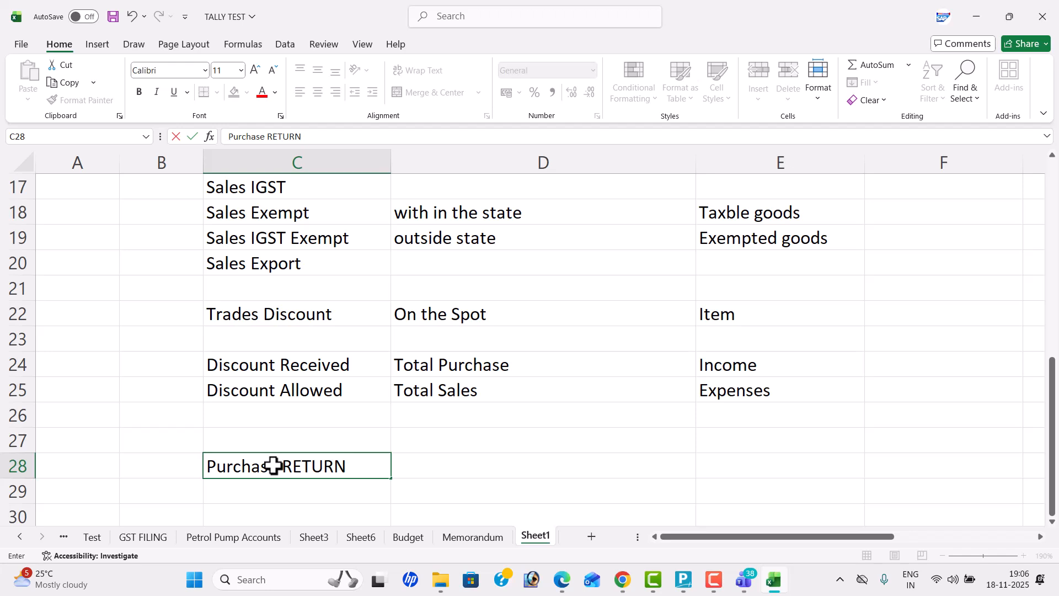
key(Tab)
text(dE)
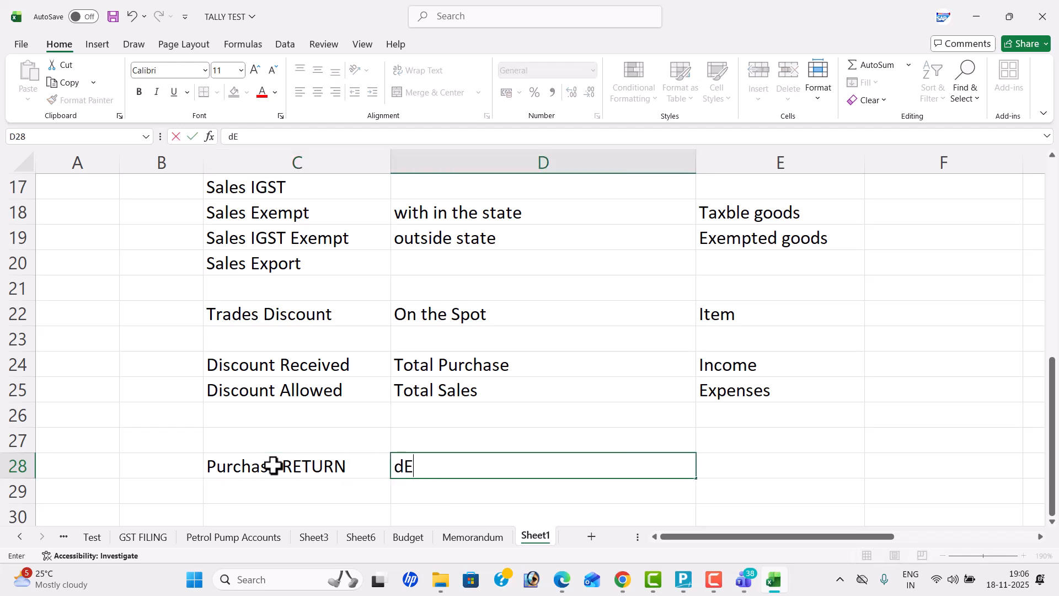
text(BIT NOTE)
key(Return)
Step: Enter "Sales Return" in cell C29 and "Credit NOTE" in cell D29
text(sALES Return)
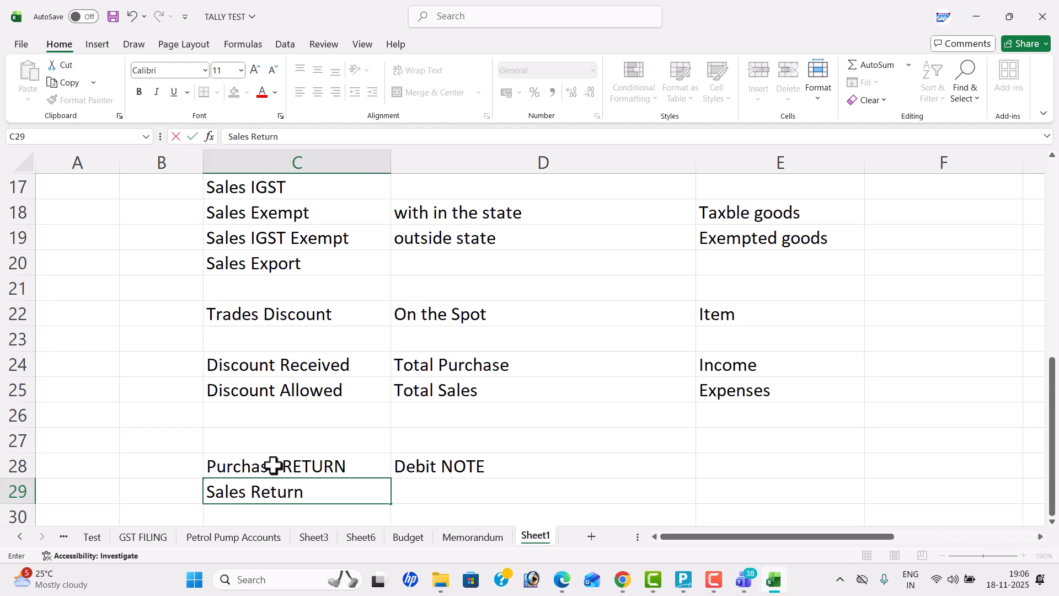
key(Tab)
text(Cred)
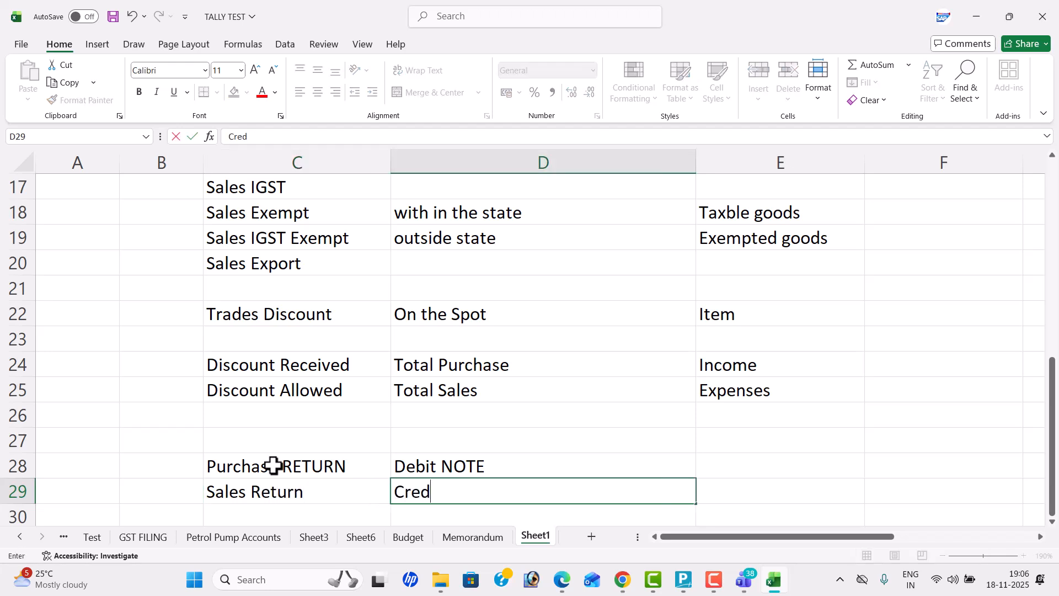
text(it NOTE)
key(Tab)
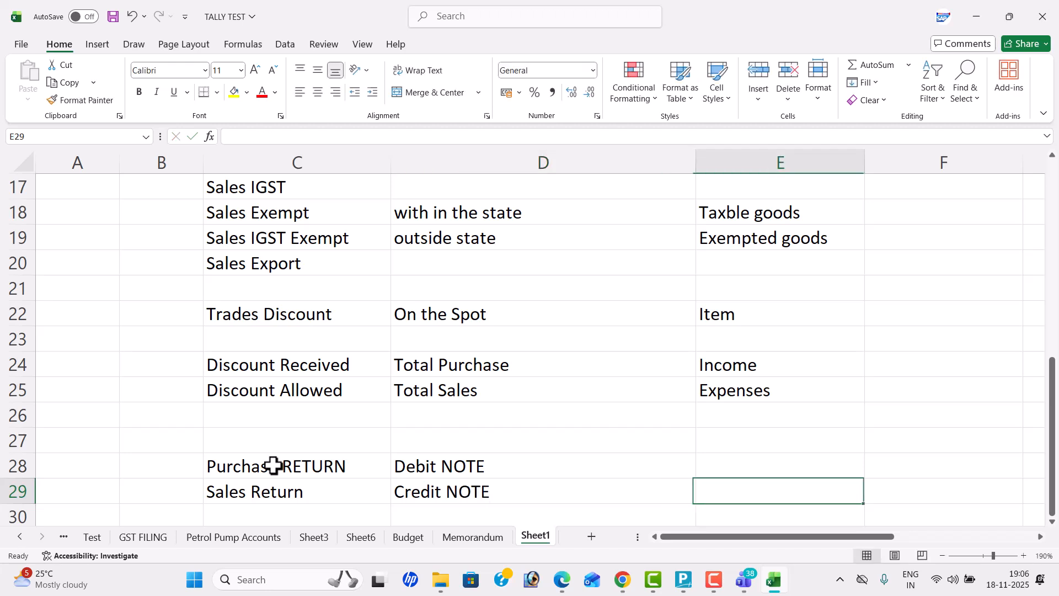
Step: Enter "MIS REPORT" in cell D31, below the purchase and sales return rows
scroll(587, 333, down, 1)
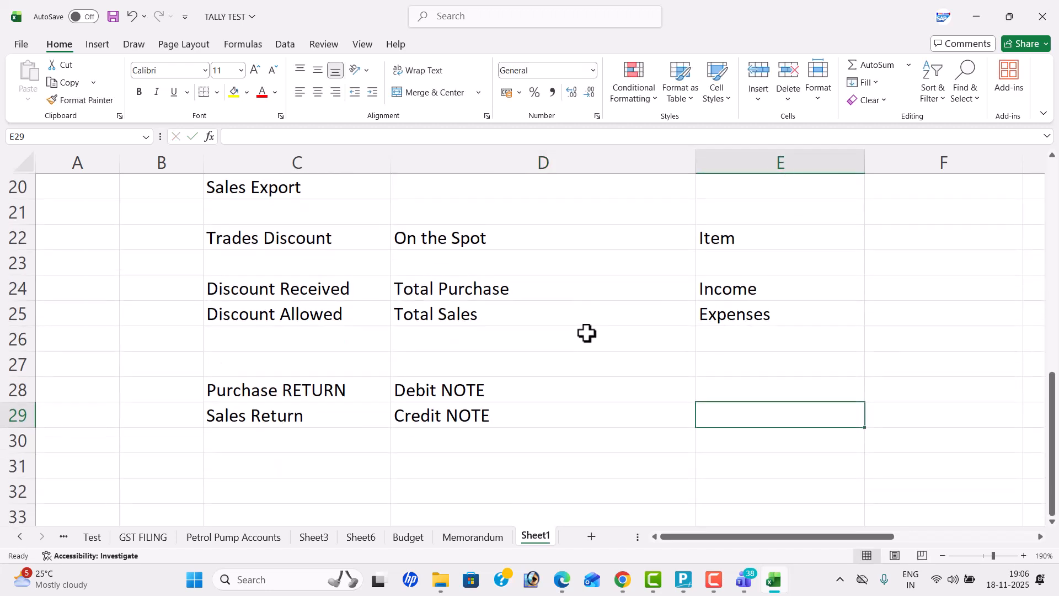
click(458, 455)
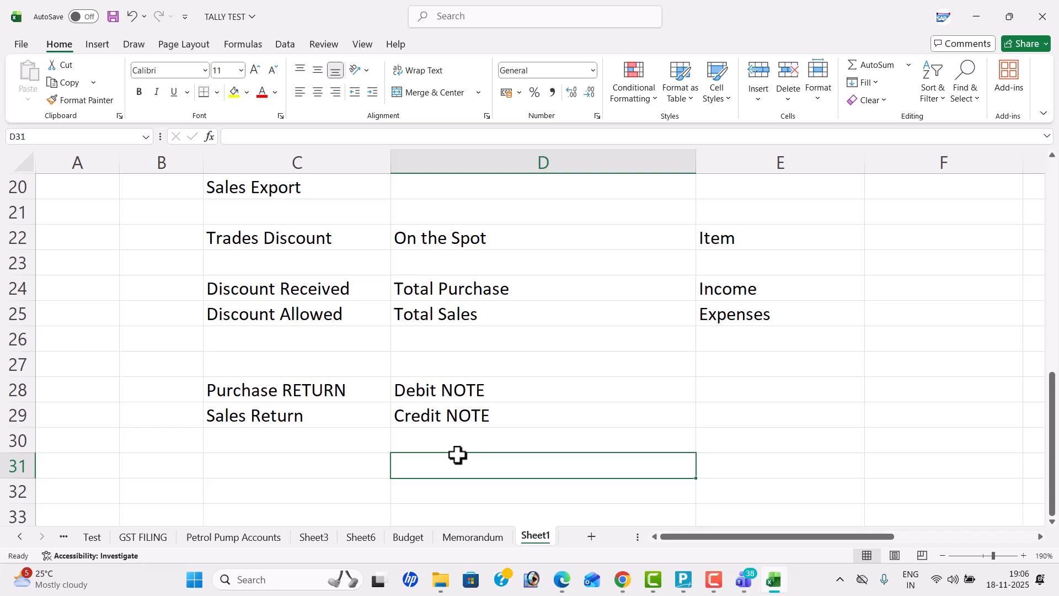
text(MIS )
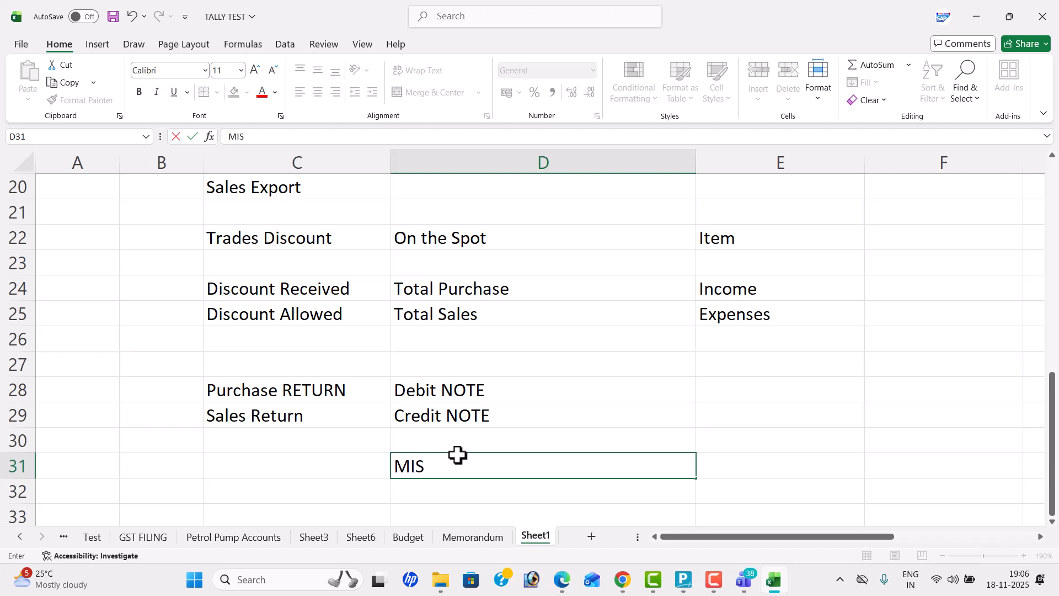
text(REPORTS)
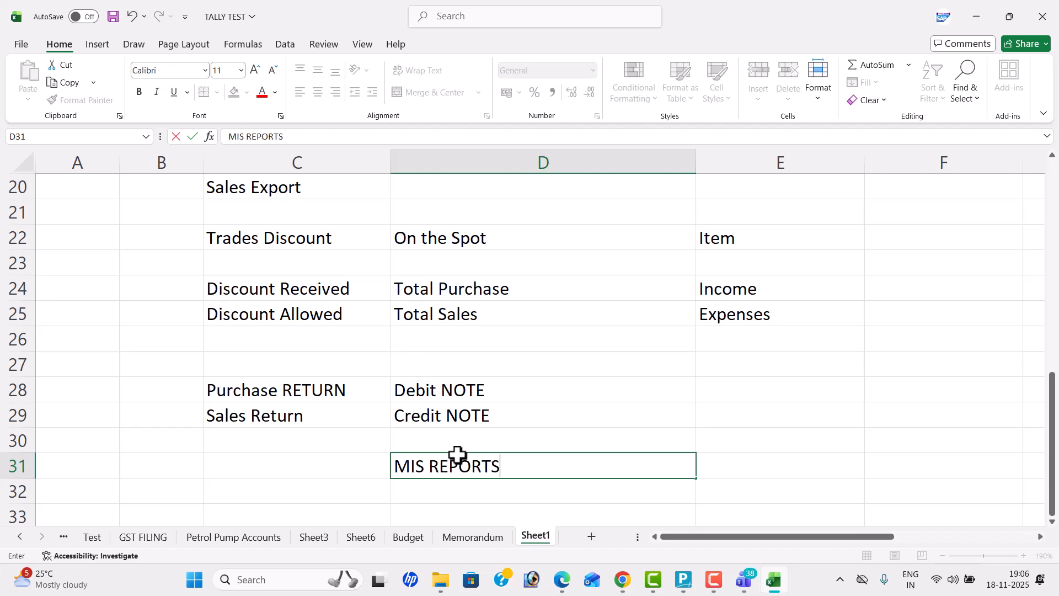
scroll(496, 422, down, 1)
click(506, 291)
scroll(506, 291, up, 7)
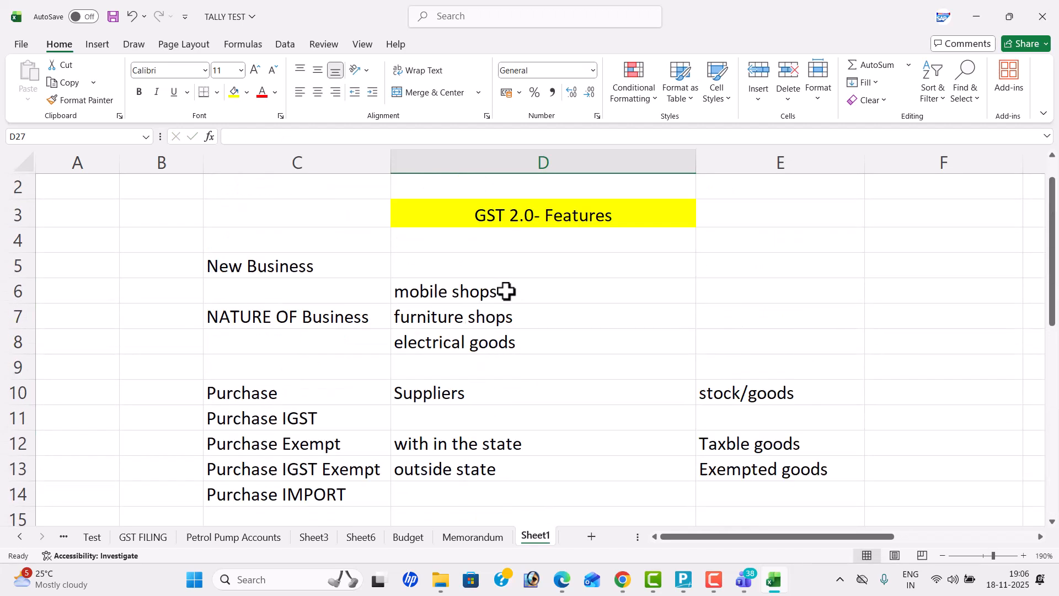
click(325, 272)
double_click(437, 273)
click(332, 263)
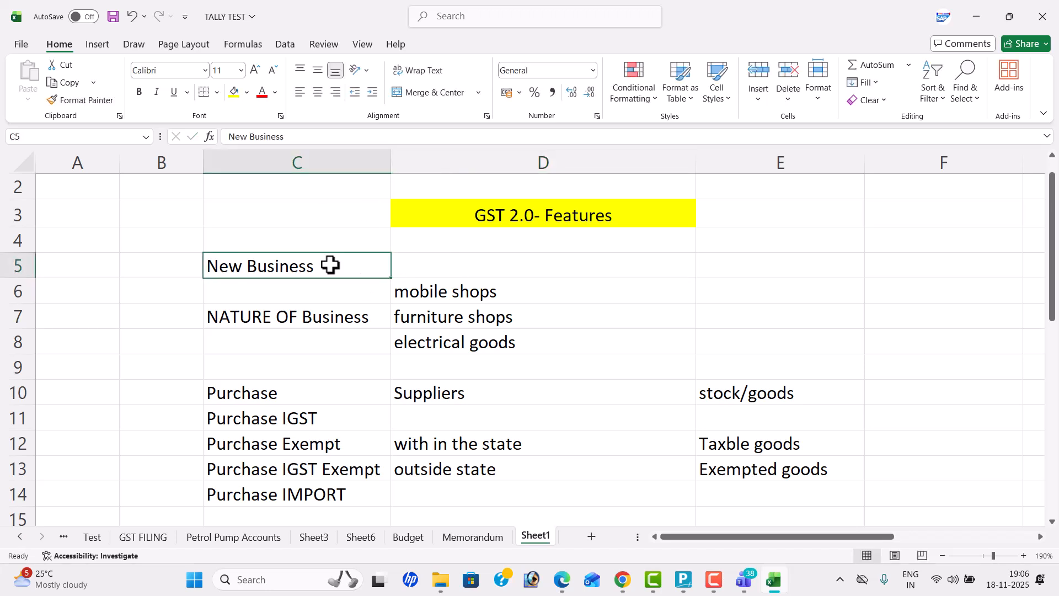
Step: Switch to TallyPrime and start creating a new company
key(alt+Tab)
key(alt+Tab)
key(alt+Tab)
key(alt+Tab)
key(alt+Tab)
key(alt+Tab)
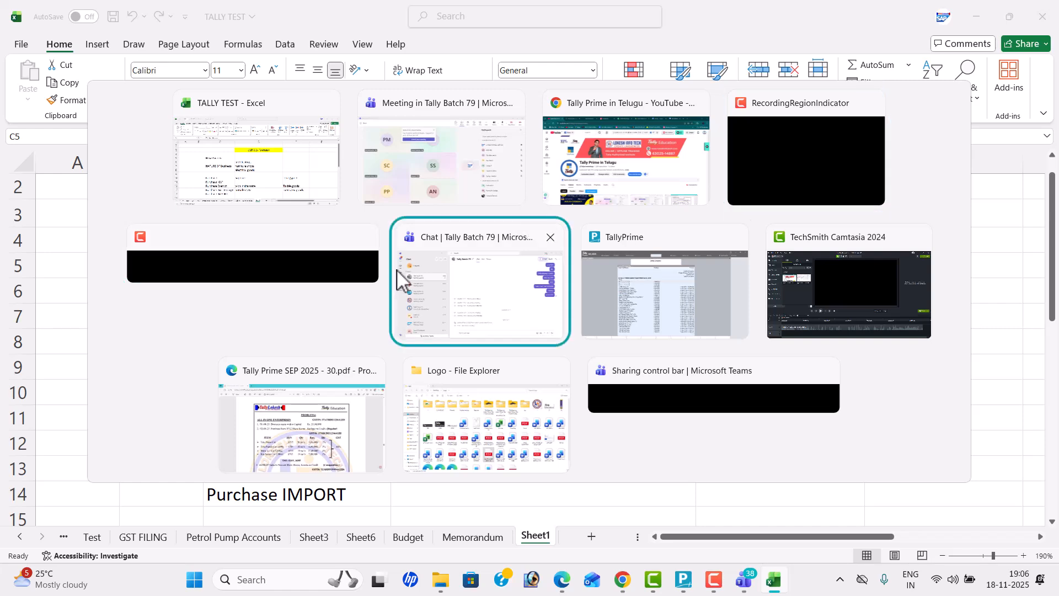
key(Up)
key(Up)
key(Up)
key(Up)
key(Up)
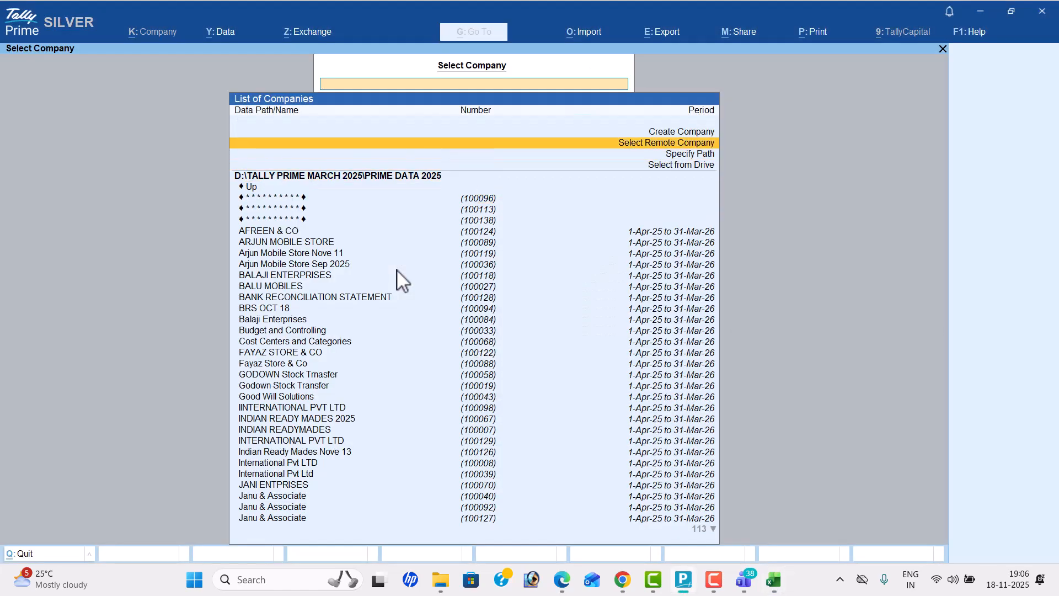
key(Return)
Step: Switch to the Tally Prime SEP 2025 PDF and check the company name given in Problem-6
key(alt+Tab)
key(alt+Tab)
key(alt+Tab)
key(alt+Tab)
key(alt+Tab)
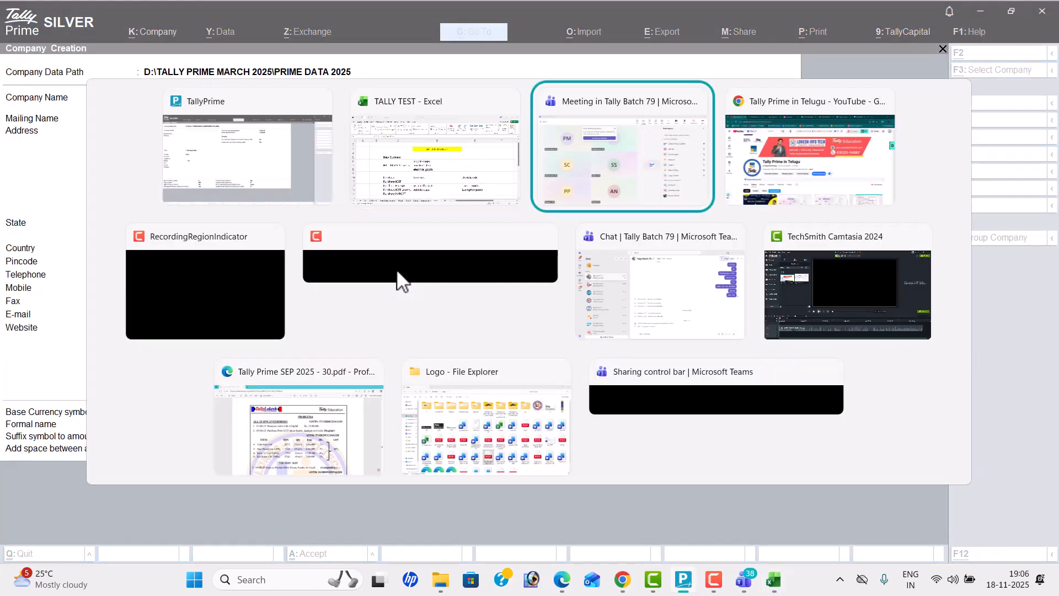
key(alt+Tab)
key(alt+Tab)
key(alt+Tab)
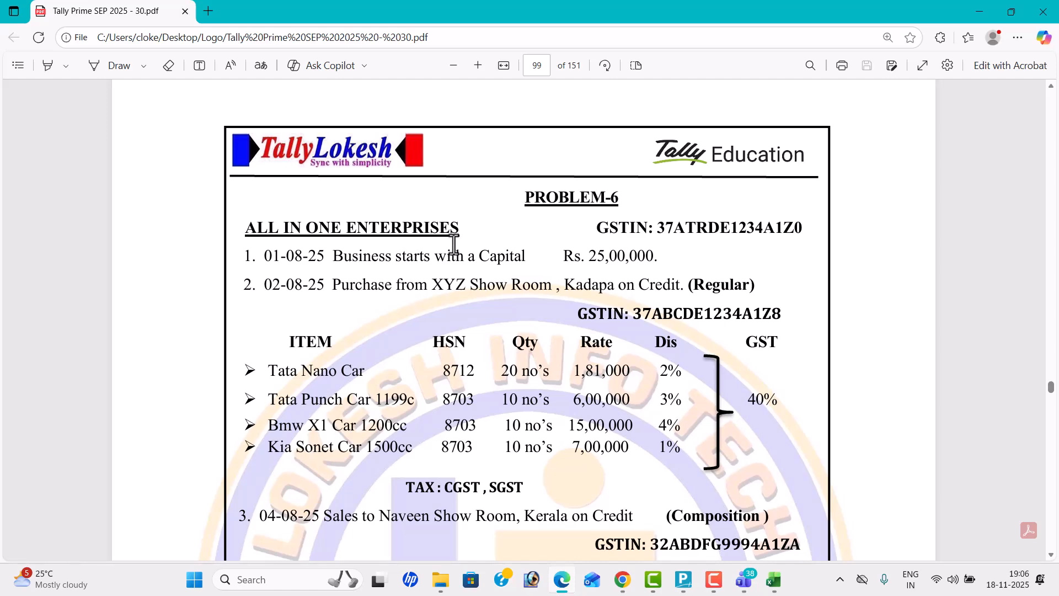
Step: Return to TallyPrime and enter "ALL IN ONE ENTERPRISES NOVE 18" as the company name and mailing name
key(alt+Tab)
text(ALL IN ONE ENTERPRISES)
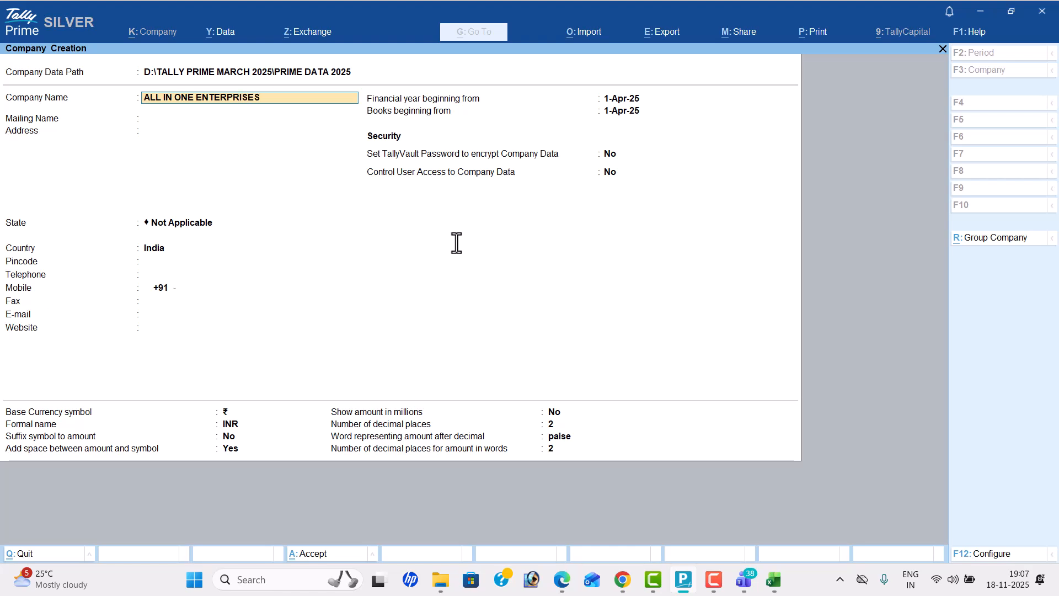
text( NOVE 18)
key(Return)
Step: Set the company's state to Andhra Pradesh and save the new company
key(Return)
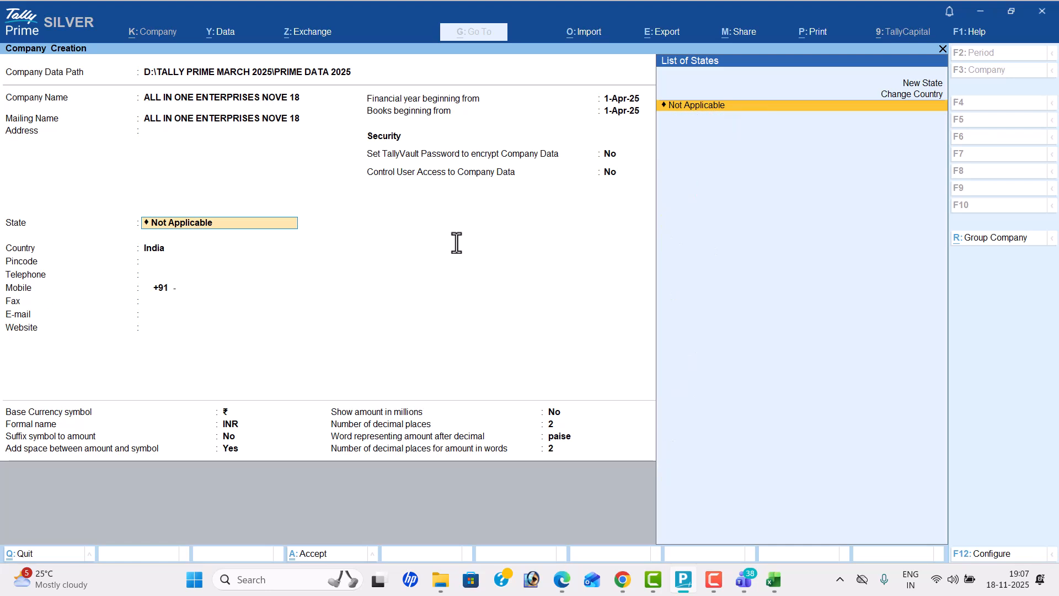
key(Return)
key(BackSpace)
key(Down)
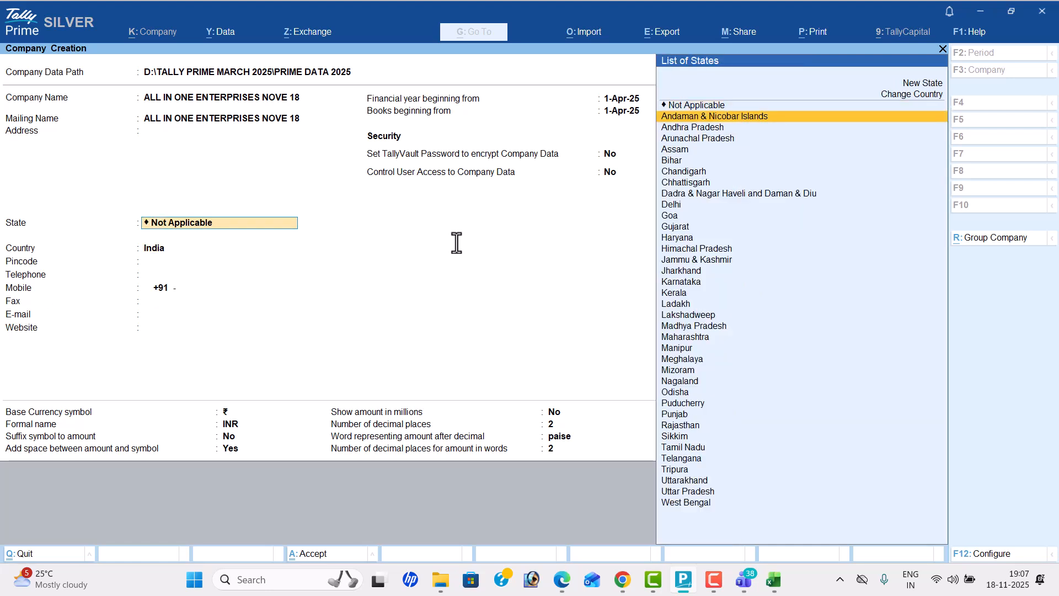
key(Down)
key(Return)
key(ctrl)
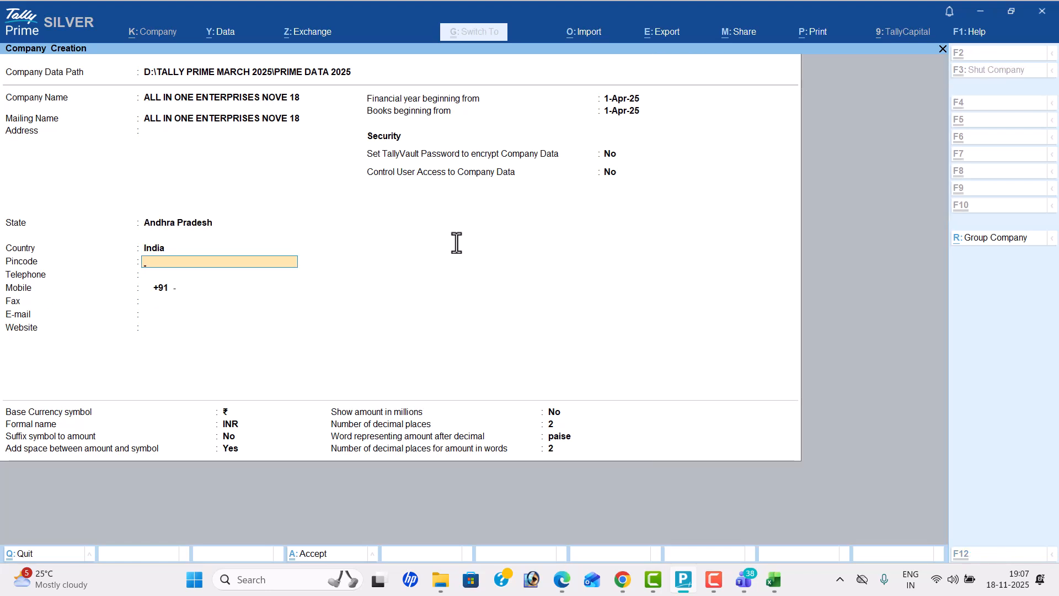
key(ctrl+a)
Step: Set bill-wise entry to No in the company features and keep inventory maintenance enabled
key(Return)
key(n)
key(Return)
key(Return)
key(Return)
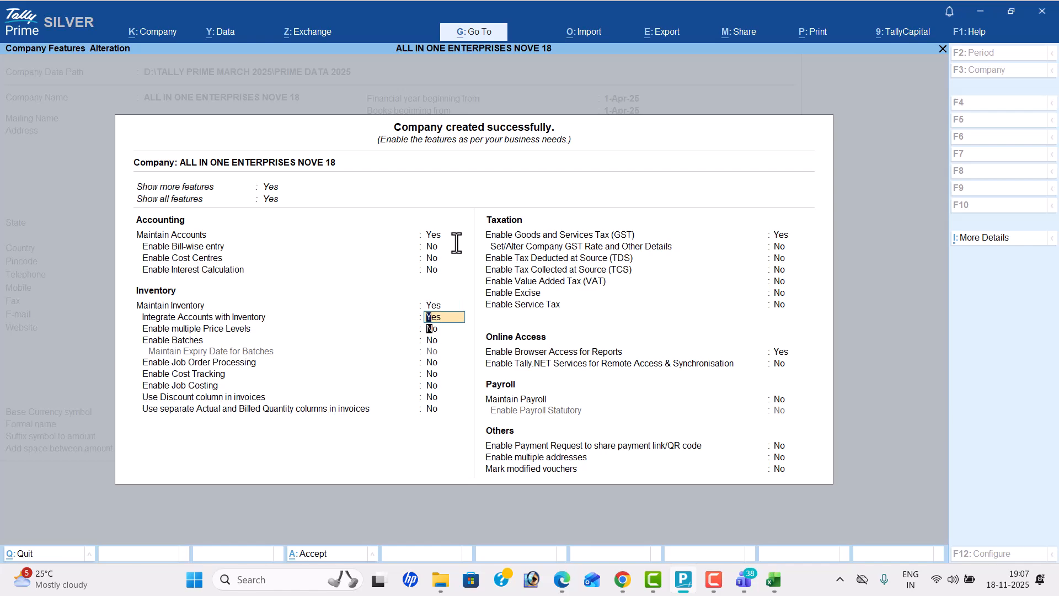
Step: Accept the remaining company features with GST enabled and fill the GST details with Andhra Pradesh and Regular registration
key(Return)
key(Return)
key(Return)
key(Return)
key(Return)
key(Return)
key(Return)
key(Return)
key(Return)
key(Return)
key(Return)
key(Return)
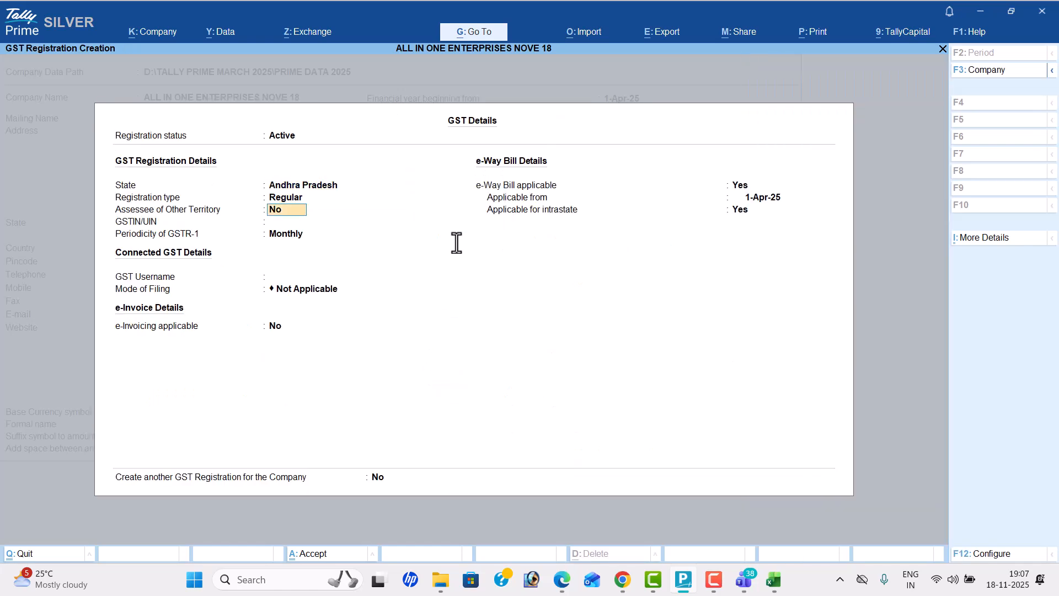
Step: Copy the company's GSTIN from the Problem-6 PDF into its GST details and save the registration
key(alt+Tab)
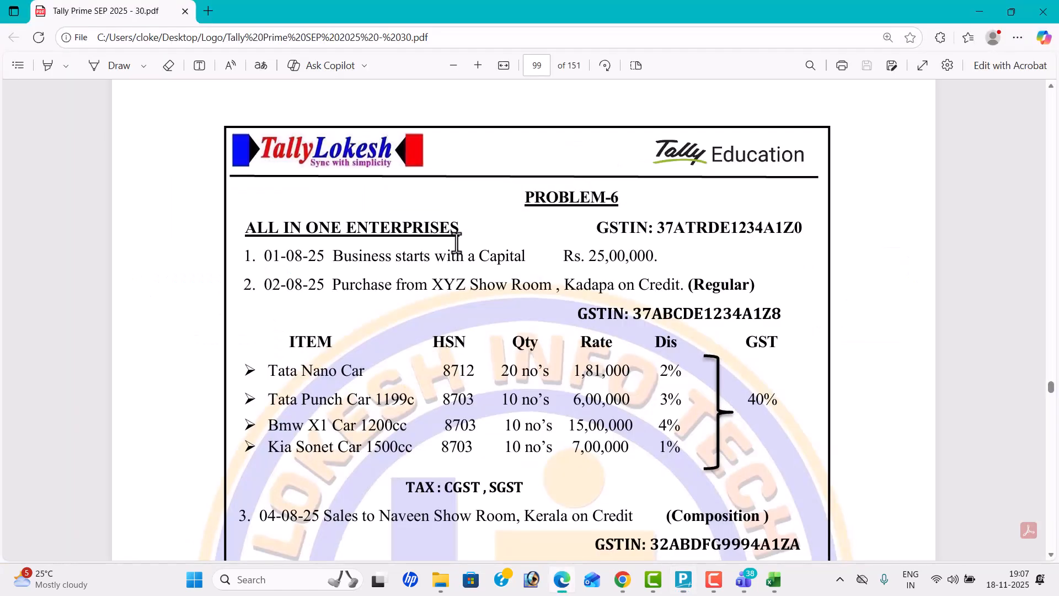
drag(658, 226, 803, 231)
key(ctrl+c)
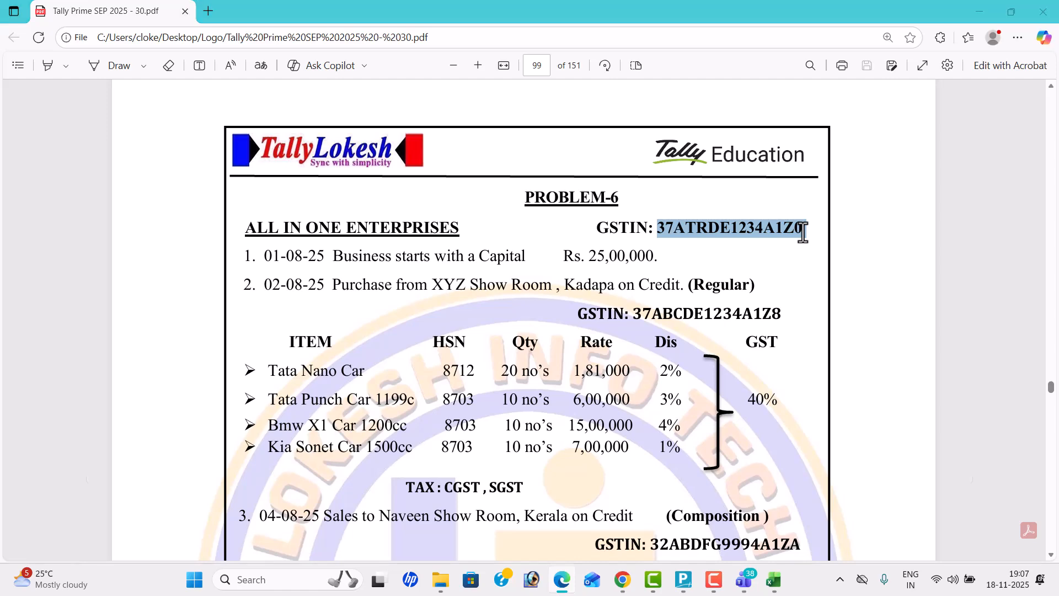
key(alt+Tab)
key(ctrl+v)
key(Return)
key(ctrl)
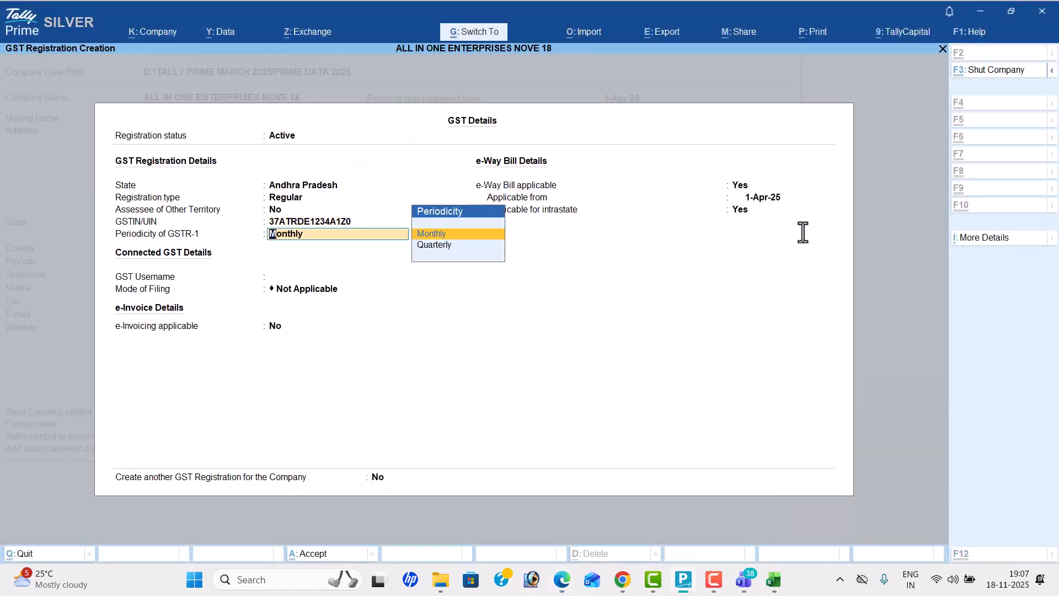
key(ctrl+a)
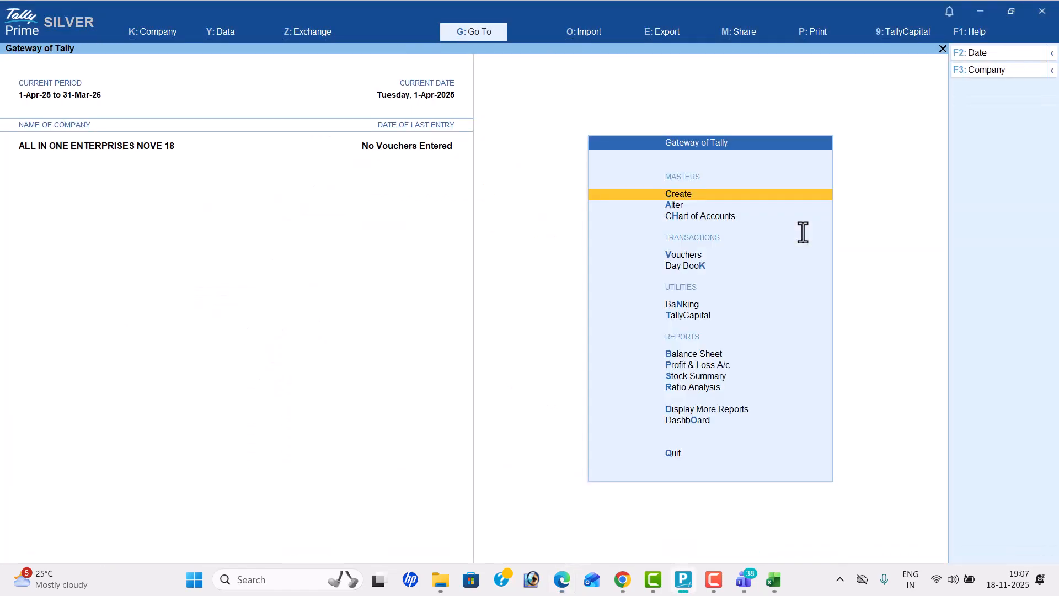
Step: Open a new Receipt voucher for the company
key(Down)
key(Down)
key(Down)
key(Return)
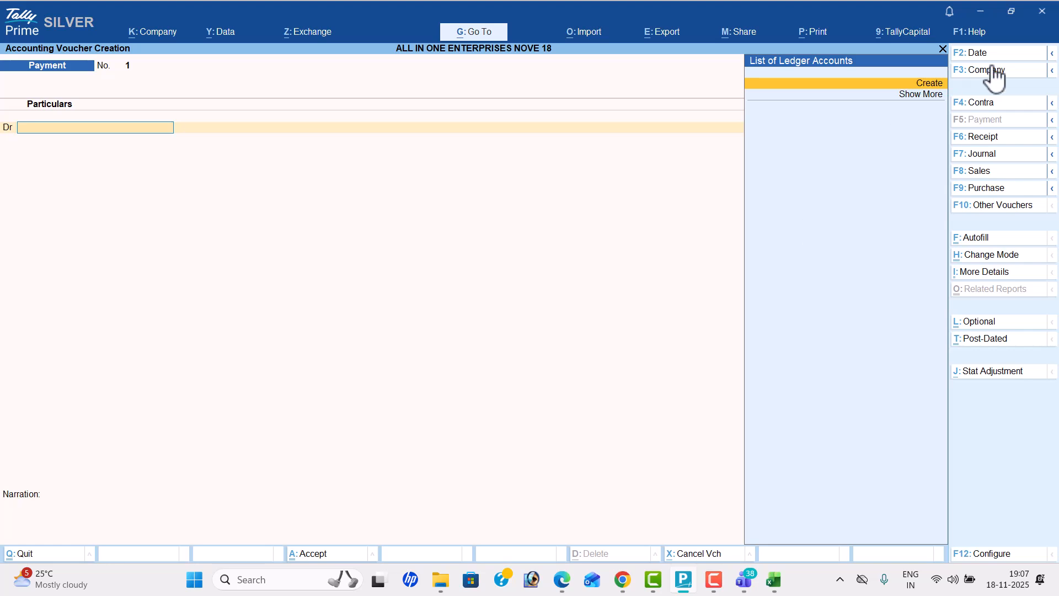
click(998, 139)
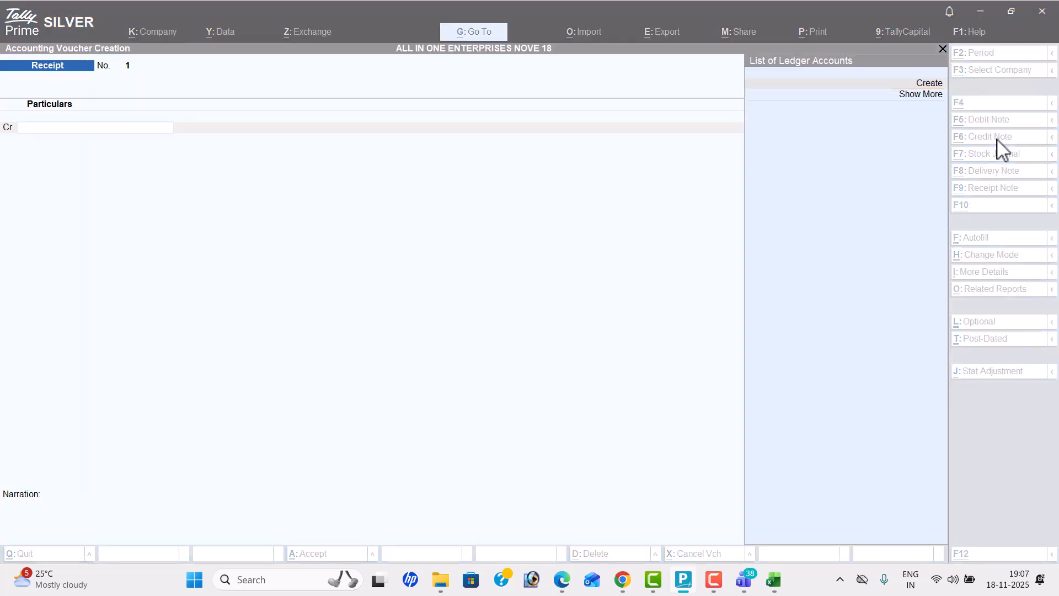
Step: Check the capital transaction in the problem PDF and set the voucher date to 1-Aug-25
key(alt+Tab)
key(alt+Tab)
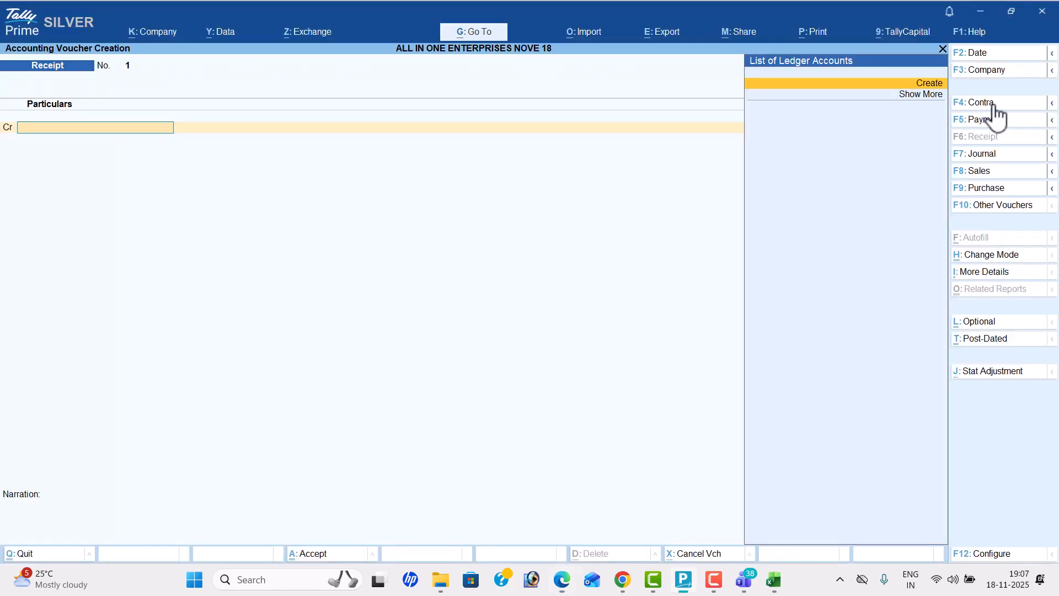
click(996, 54)
text(1-4)
key(Return)
key(Return)
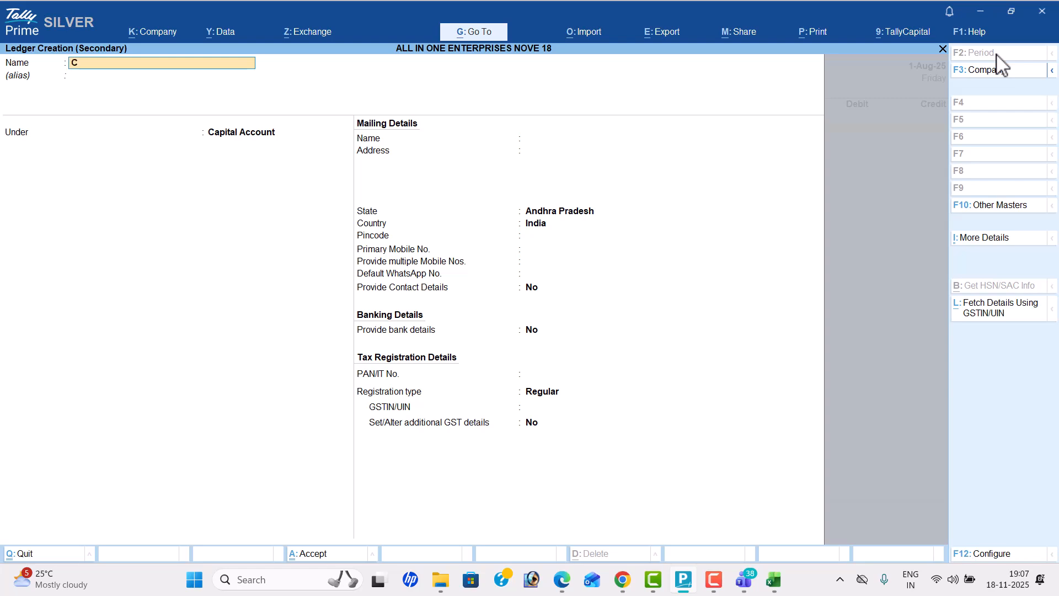
Step: Create a ledger named "Capital" under Capital Account from the Receipt voucher
text(Capital)
key(Return)
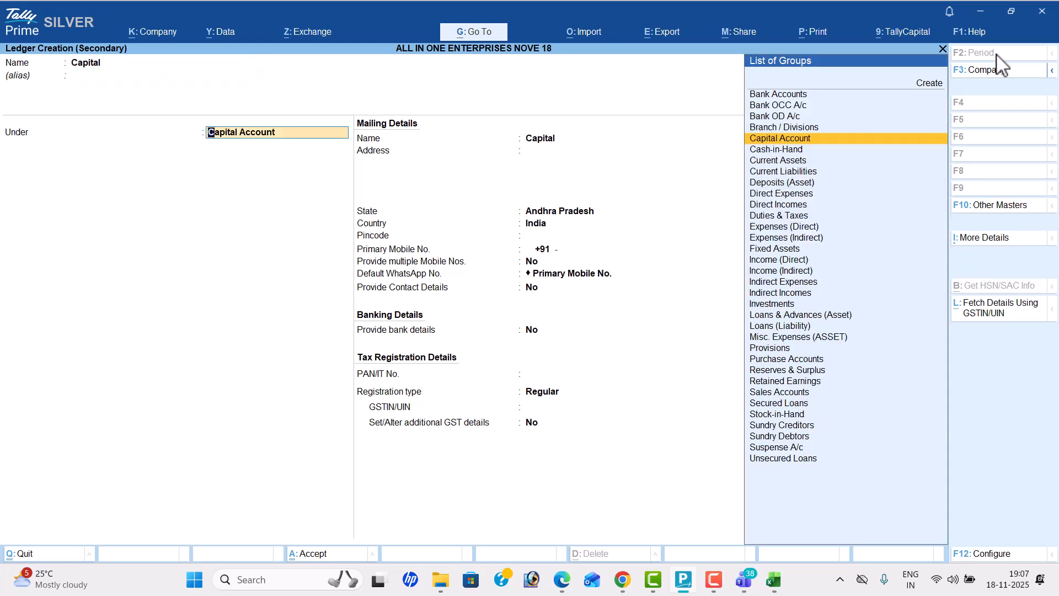
key(Return)
key(ctrl+a)
Step: Credit Capital with 2500000, debit Cash for the same amount and save the Receipt voucher
key(alt+Tab)
key(alt+Tab)
text(2500000)
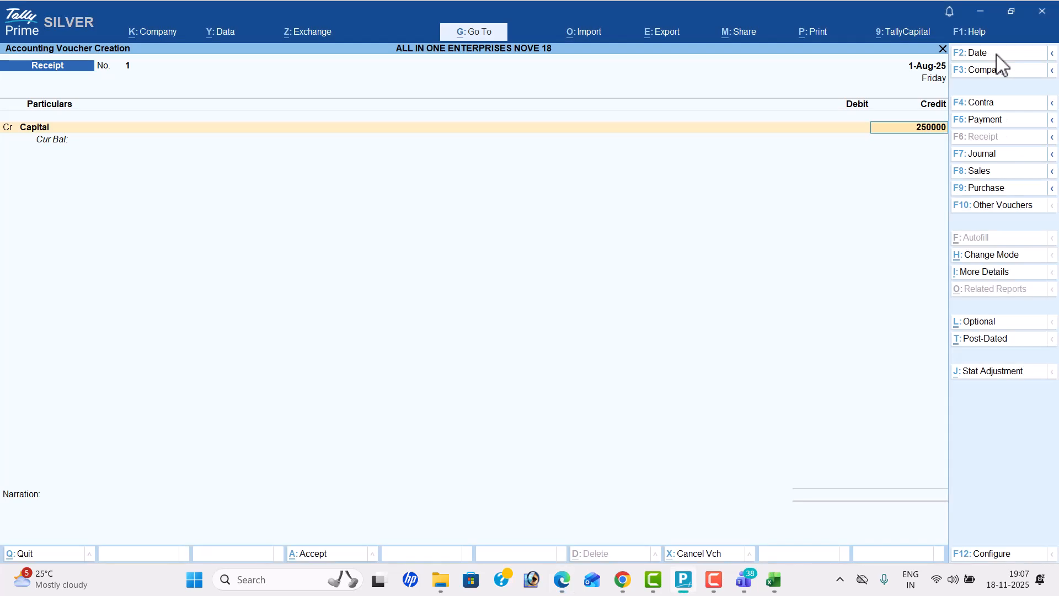
key(Return)
key(Down)
key(Return)
key(Return)
key(Return)
key(Return)
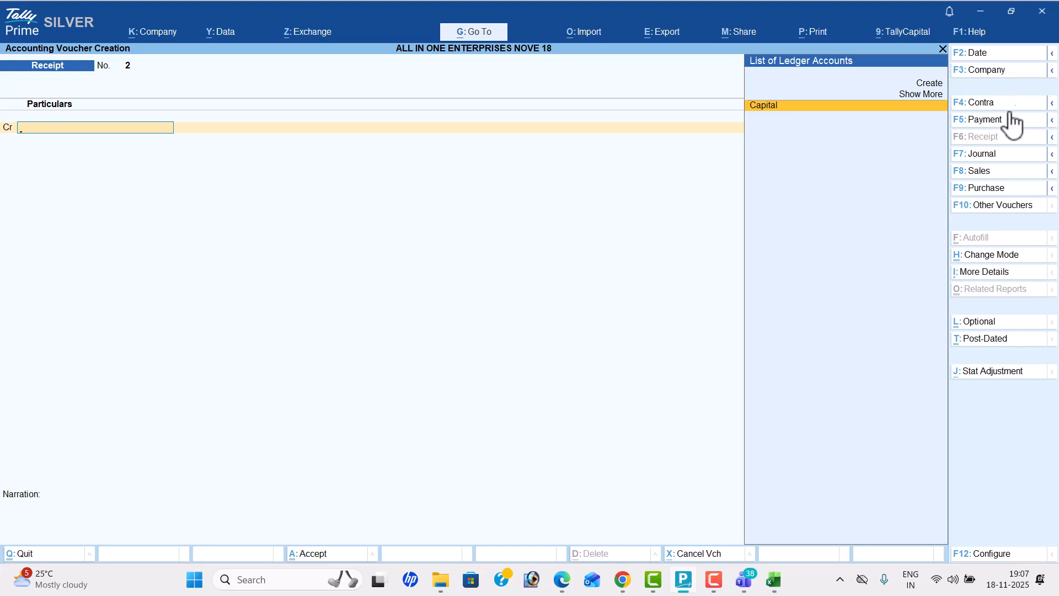
Step: Start a Purchase voucher with 2-8 as the supplier invoice number and Cash as the party account
click(1010, 189)
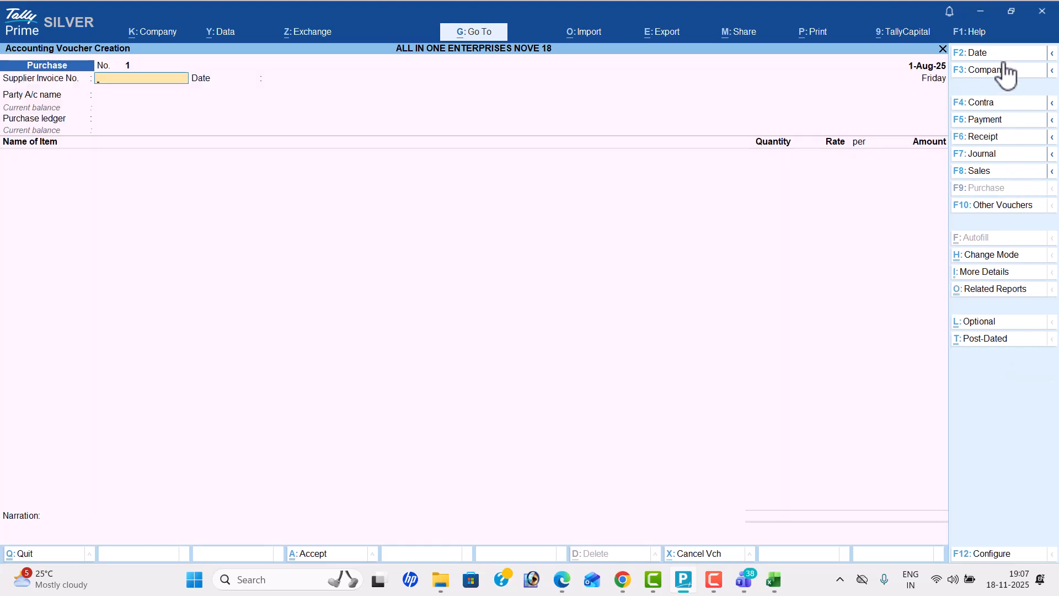
key(alt+Tab)
key(alt+Tab)
text(2-8)
key(Return)
key(Return)
key(Return)
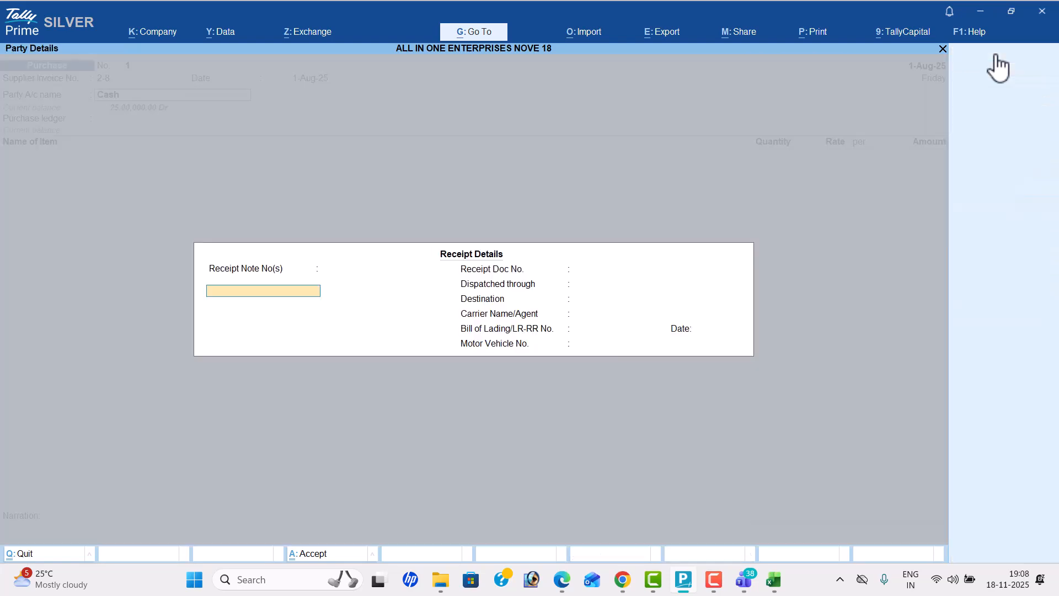
key(Return)
Step: Create a supplier ledger named "Xyz Show Room" under Sundry Creditors from the Purchase voucher
key(alt+c)
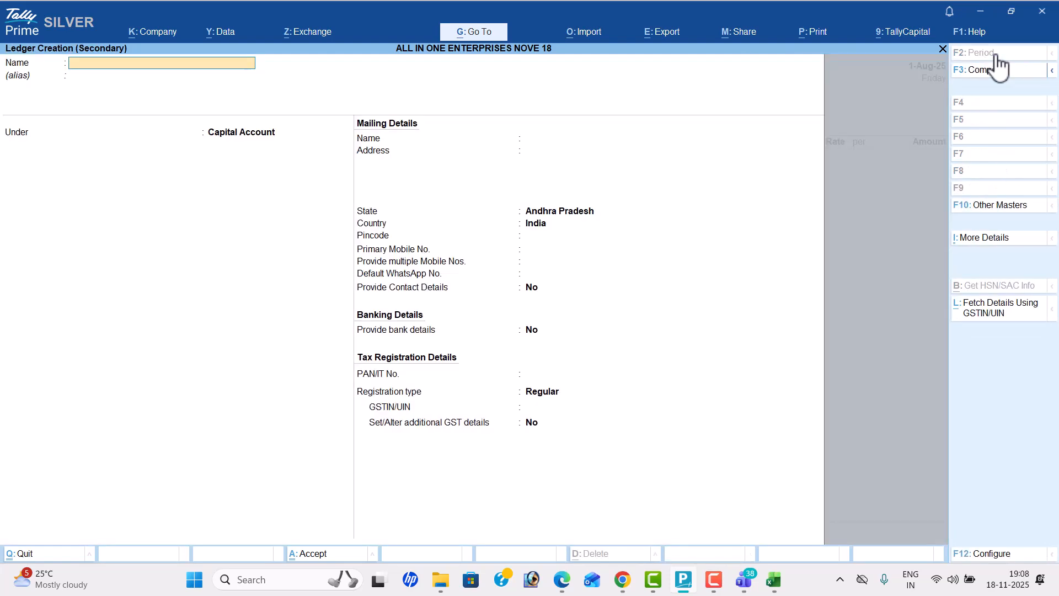
key(alt+Tab)
key(alt+Tab)
text(Xyz Show Ro)
key(Return)
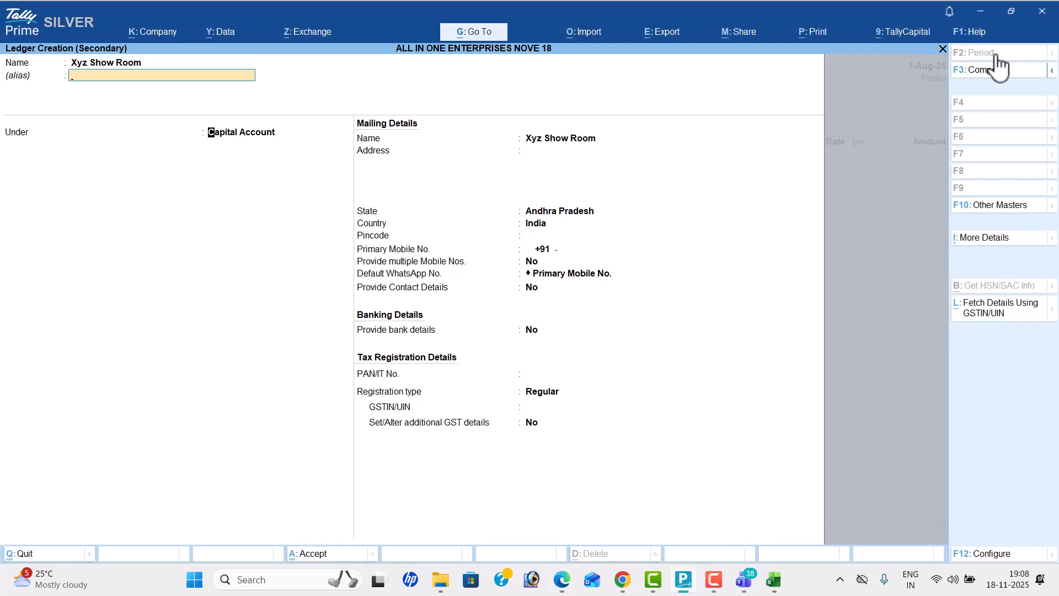
text(Sun)
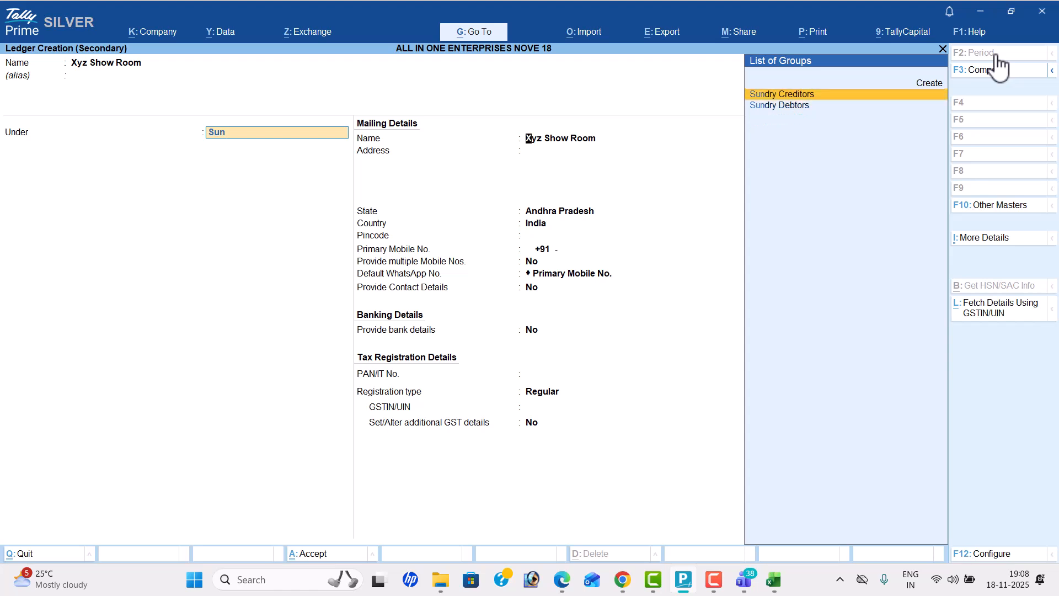
key(Return)
key(Return)
key(Return)
Step: Switch to the problem PDF and select the GSTIN of XYZ Show Room in the second transaction
key(alt+Tab)
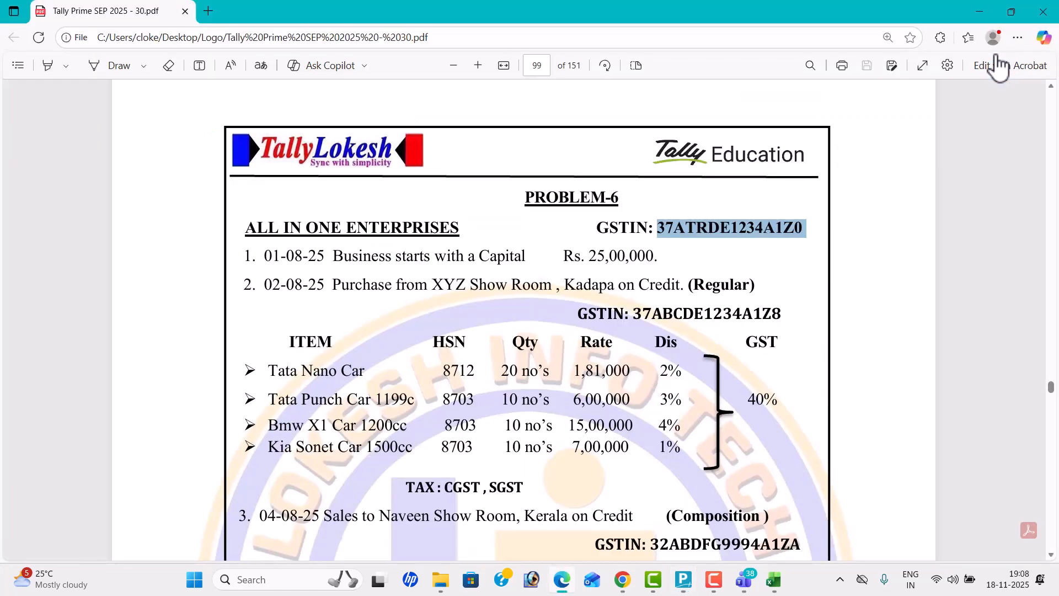
scroll(1047, 93, down, 1)
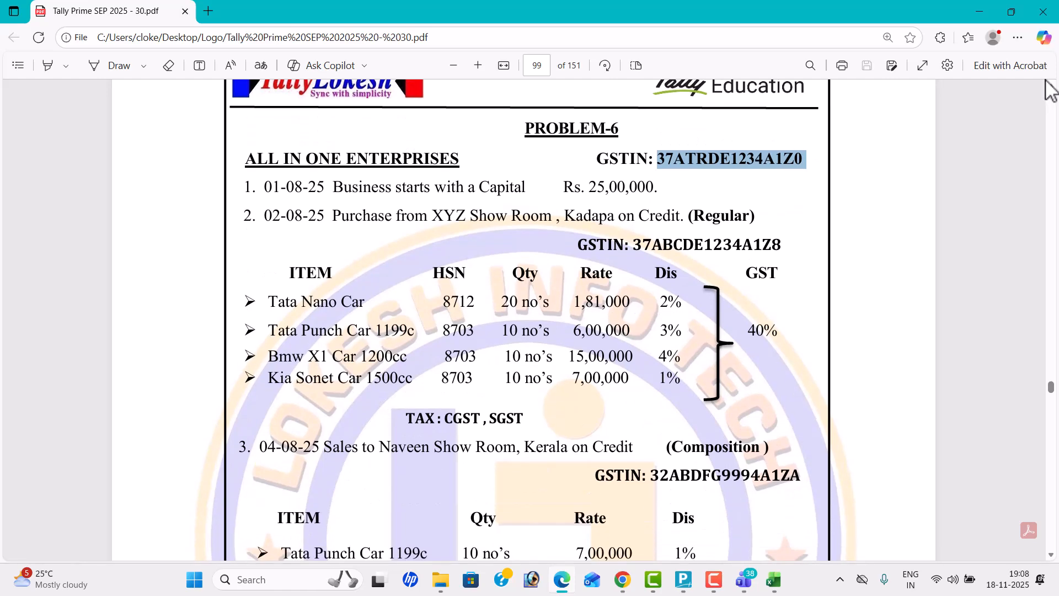
drag(632, 247, 791, 258)
key(ctrl+c)
Step: Back in TallyPrime, enter the supplier's GSTIN in the Xyz Show Room ledger and save it into the Purchase voucher
key(alt+Tab)
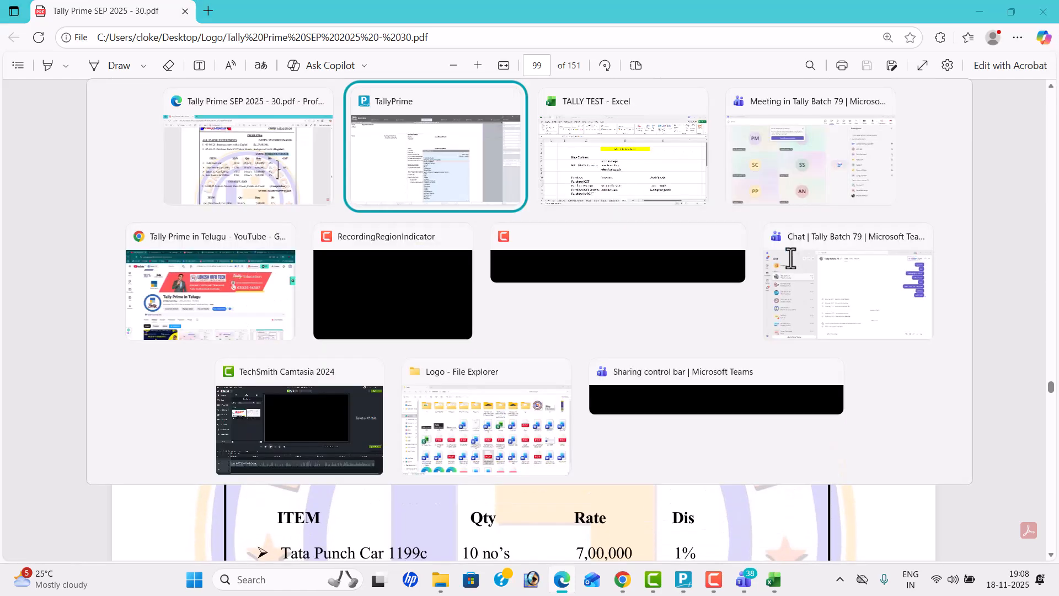
key(Return)
key(Return)
key(Return)
key(Return)
key(Return)
key(Return)
key(Return)
key(Return)
key(Return)
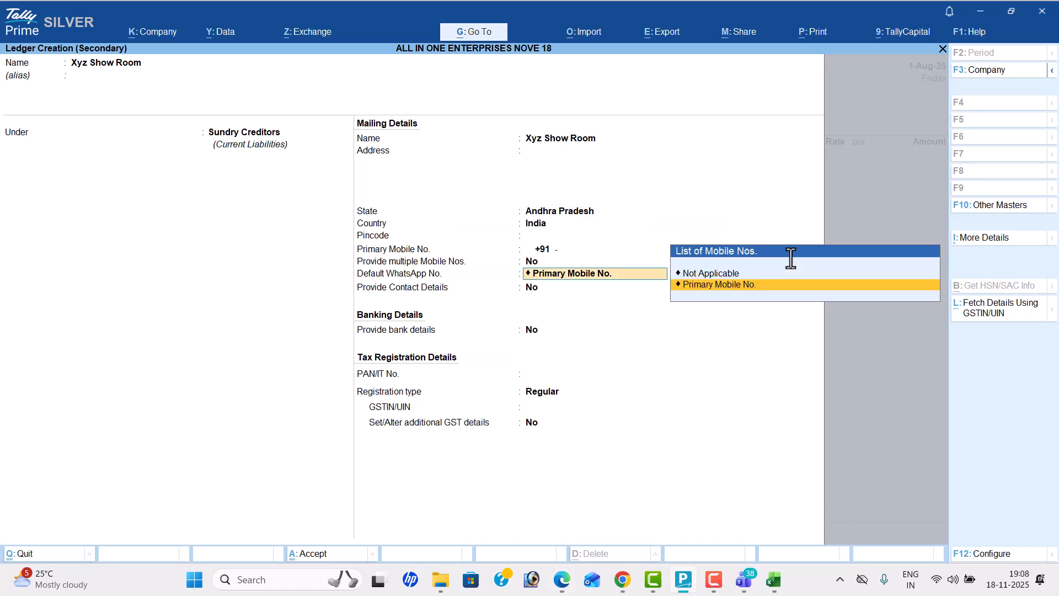
key(ctrl+v)
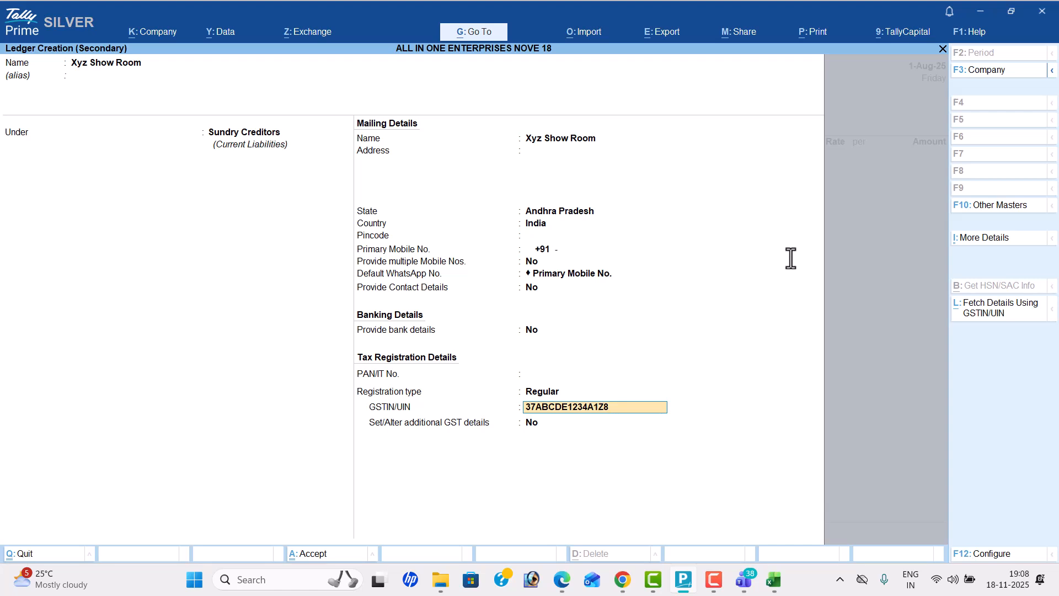
key(ctrl+a)
key(ctrl+a)
key(ctrl+a)
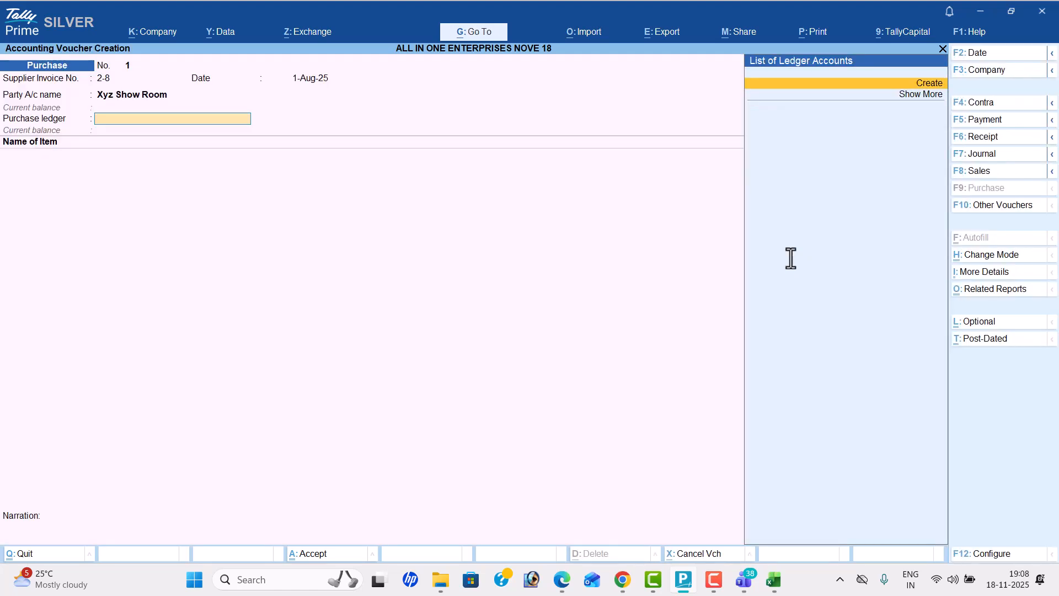
Step: Create a ledger named "Purchase" under Purchase Accounts and use it as the voucher's purchase ledger
key(alt+c)
text(Purchase)
key(Return)
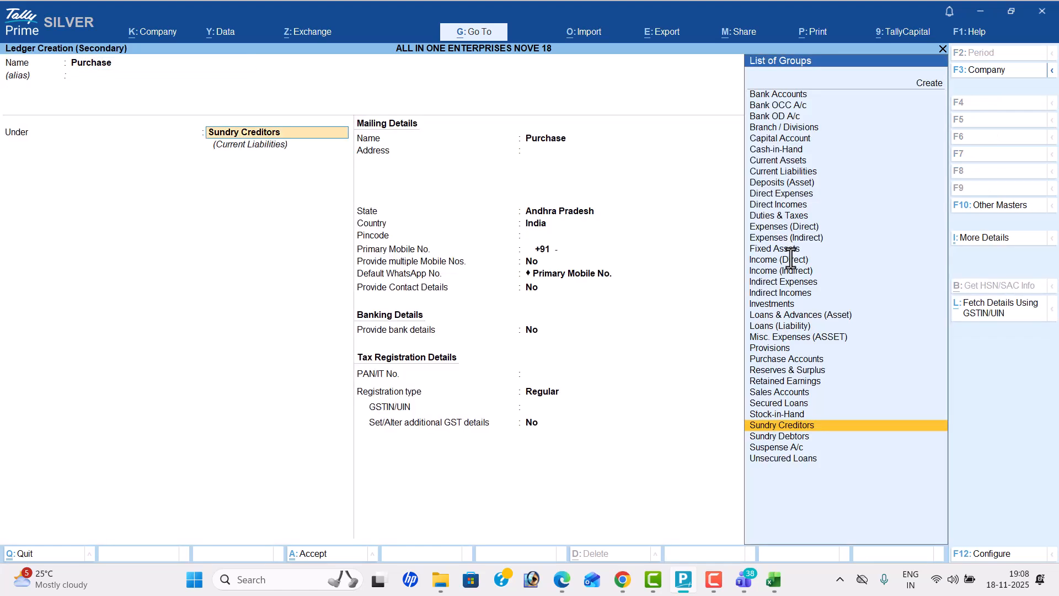
text(P)
key(Return)
key(Return)
key(Return)
key(Return)
key(Return)
key(Return)
key(Up)
key(Return)
key(Return)
key(Return)
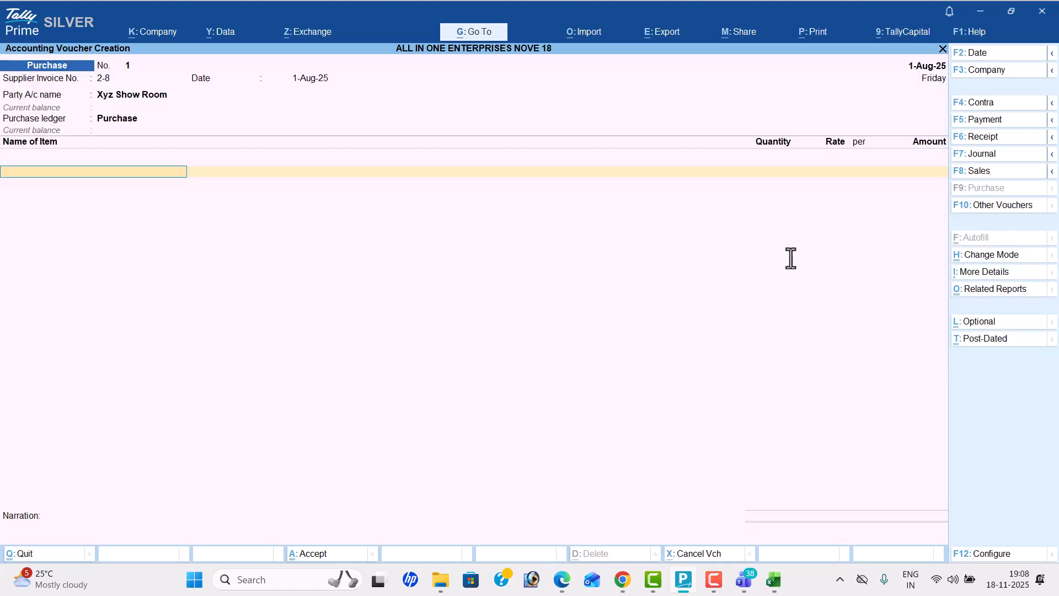
Step: Start a new stock item under Primary, using the name "Tata Nano Car" copied from the problem PDF
key(alt+c)
key(alt+Tab)
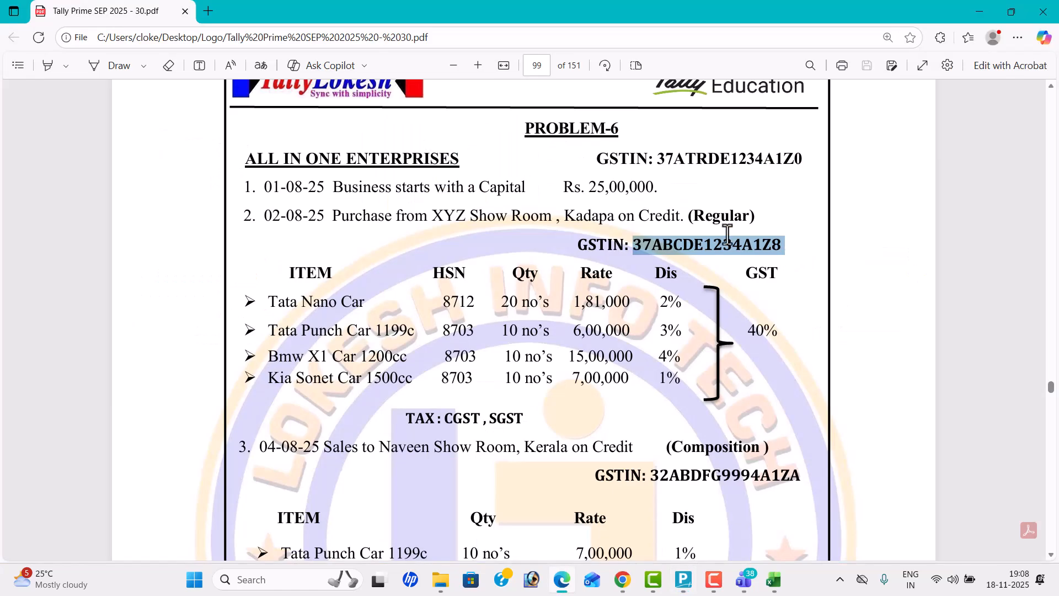
drag(268, 301, 369, 304)
key(ctrl+c)
key(alt+Tab)
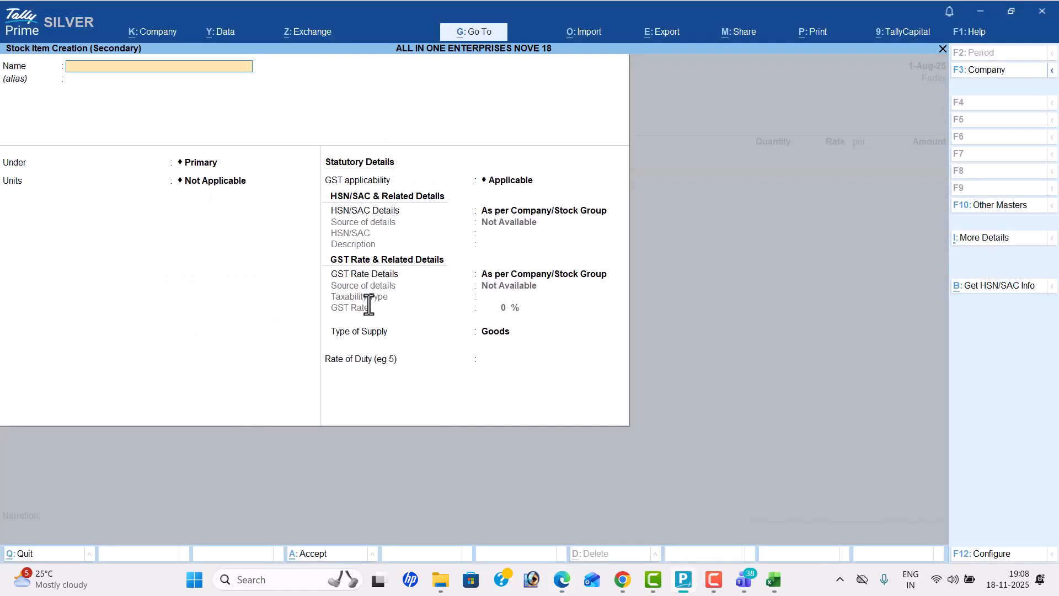
key(ctrl+alt+v)
key(Return)
key(alt+Tab)
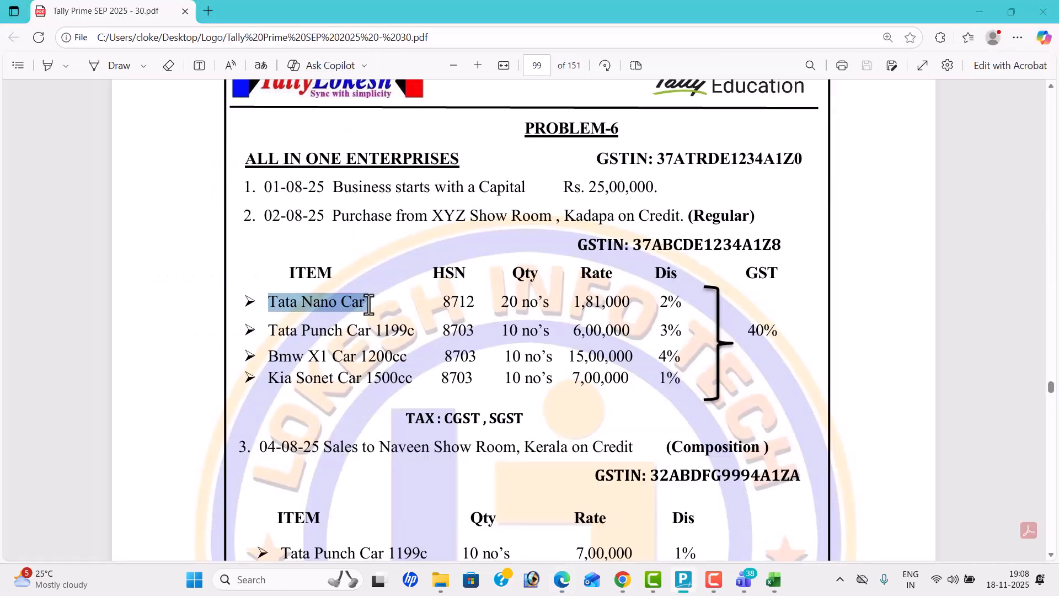
key(alt+Tab)
key(Return)
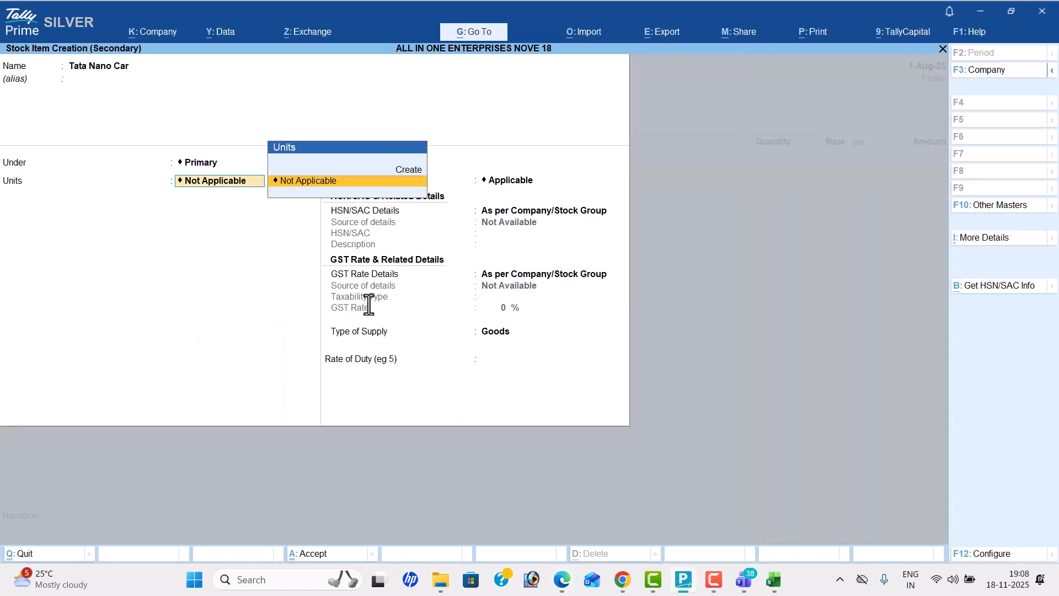
Step: Create a unit with the symbol "nos" for the Tata Nano Car stock item
key(alt+c)
key(alt+Tab)
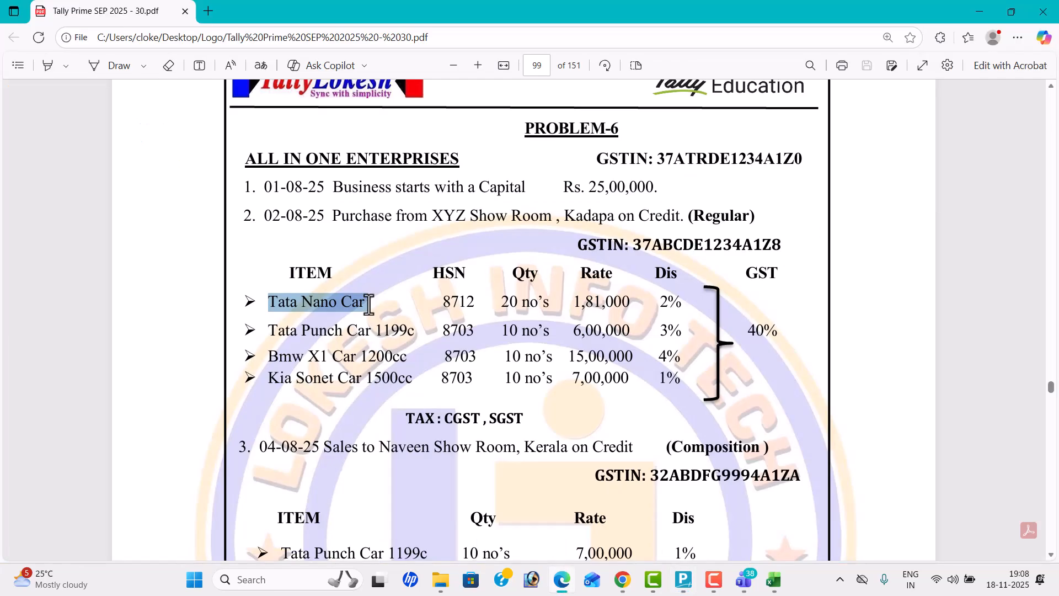
key(alt+Tab)
text(nos)
key(Return)
key(Return)
text(no)
key(Return)
key(Return)
key(Return)
key(Return)
key(Return)
Step: Specify the HSN/SAC details directly in the Tata Nano Car item with code 8712
key(alt+Tab)
key(alt+Tab)
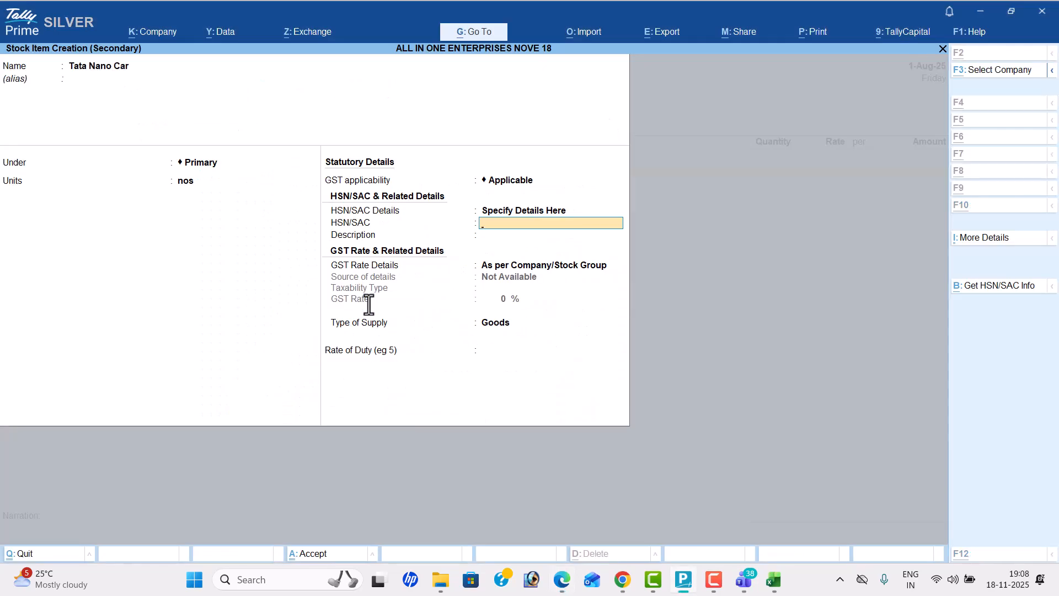
key(alt+Tab)
key(alt+Tab)
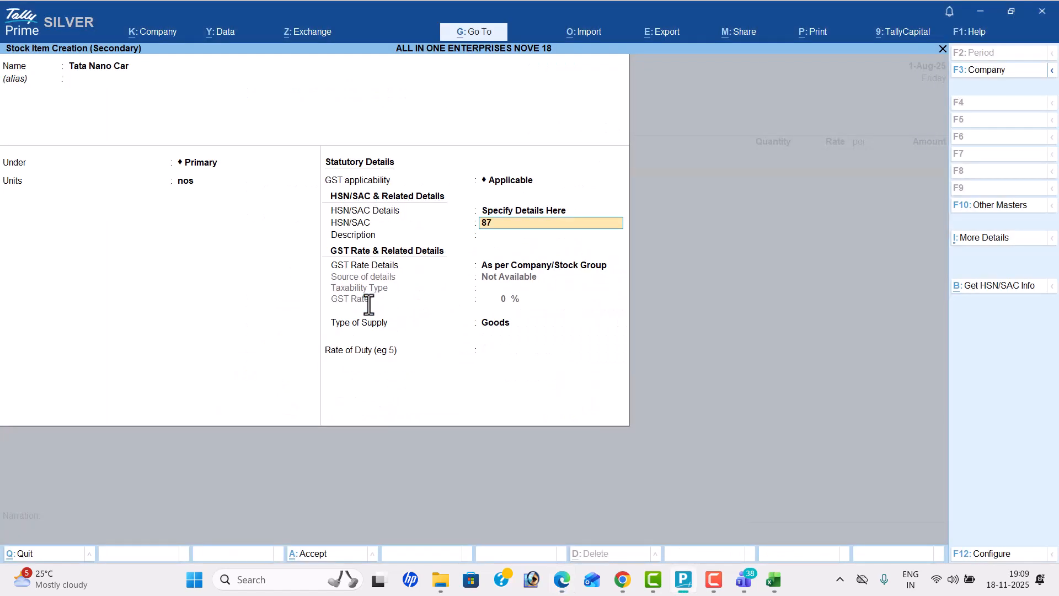
key(Return)
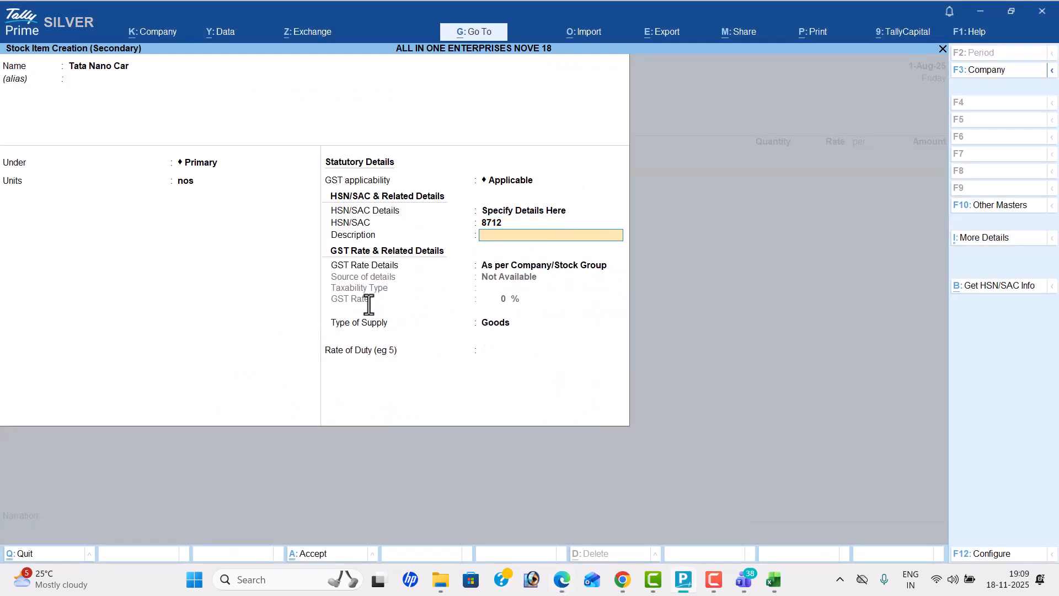
Step: Specify the item's GST rate details as Taxable at 40% for goods and save the Tata Nano Car item
key(Return)
key(Down)
key(Return)
key(Return)
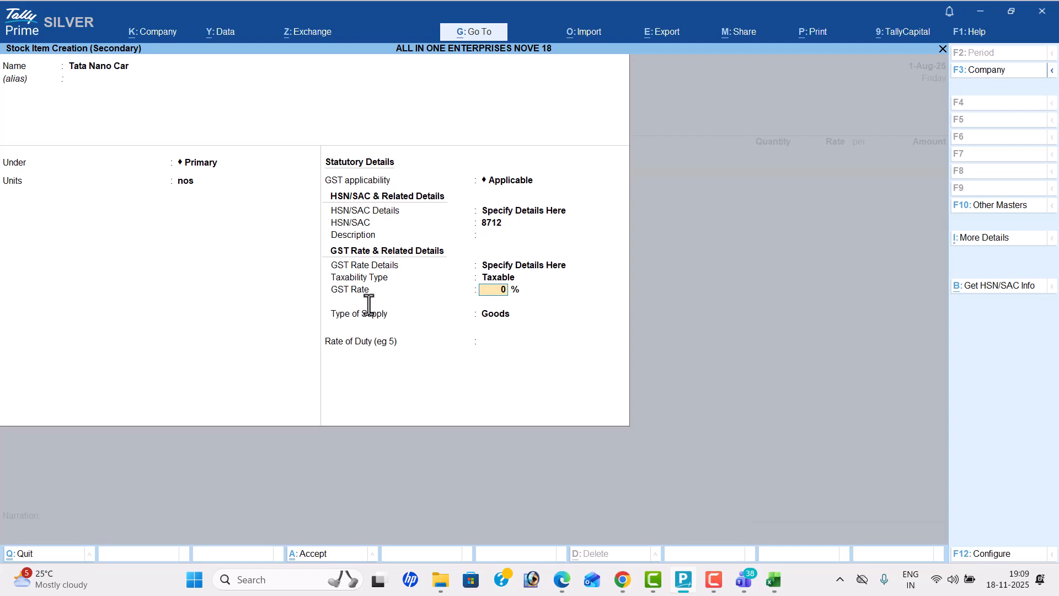
text(40)
key(Return)
key(Return)
Step: Enter a quantity of 20 nos and a rate of 181000 for Tata Nano Car in the Purchase voucher
key(Return)
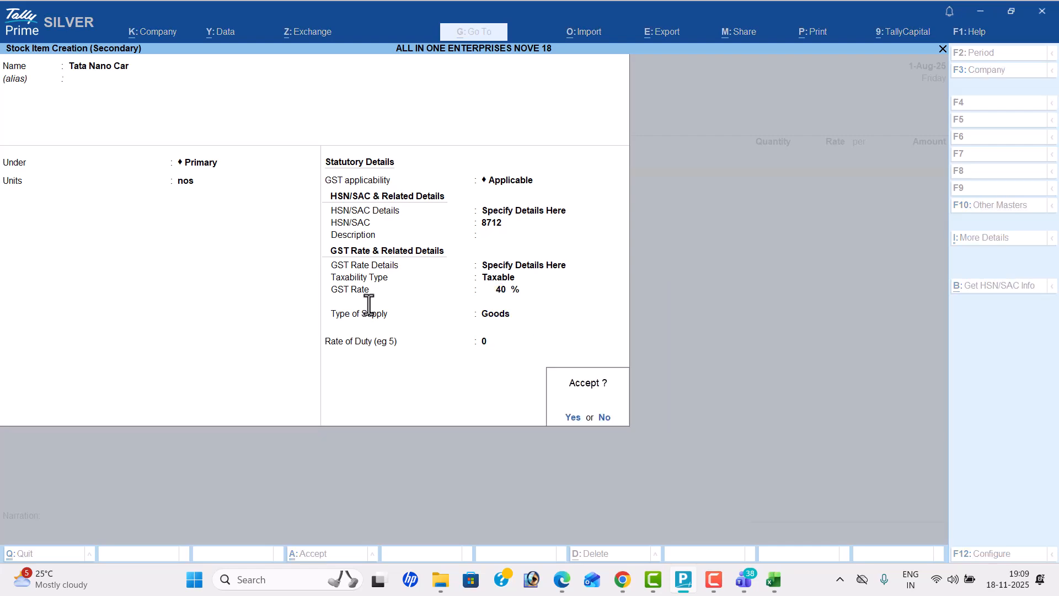
key(Return)
key(Return)
key(alt+Tab)
key(alt+Tab)
text(20)
key(Return)
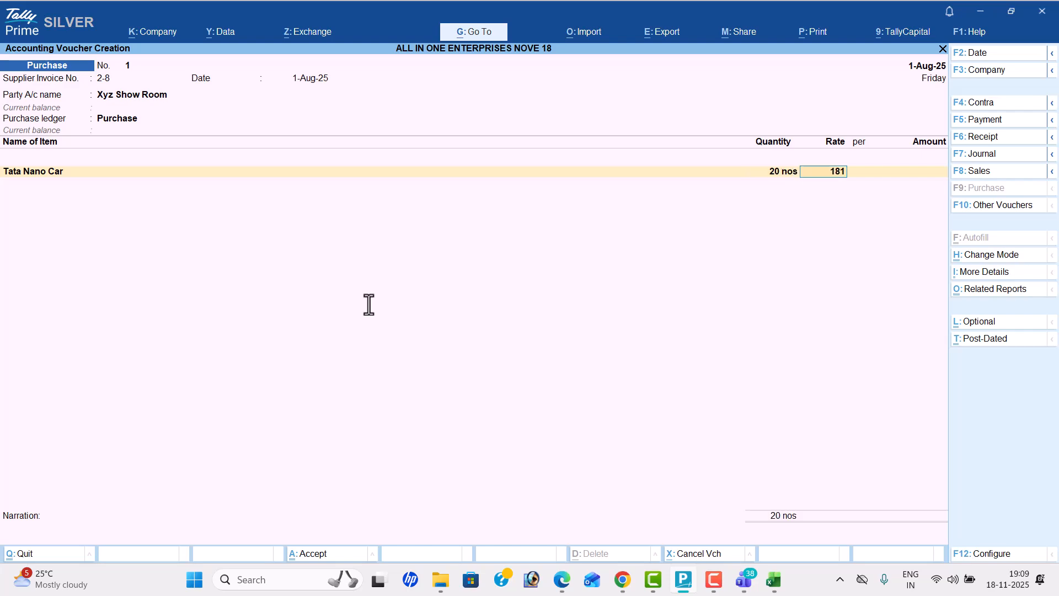
key(alt+Tab)
key(alt+Tab)
text(181000)
key(Return)
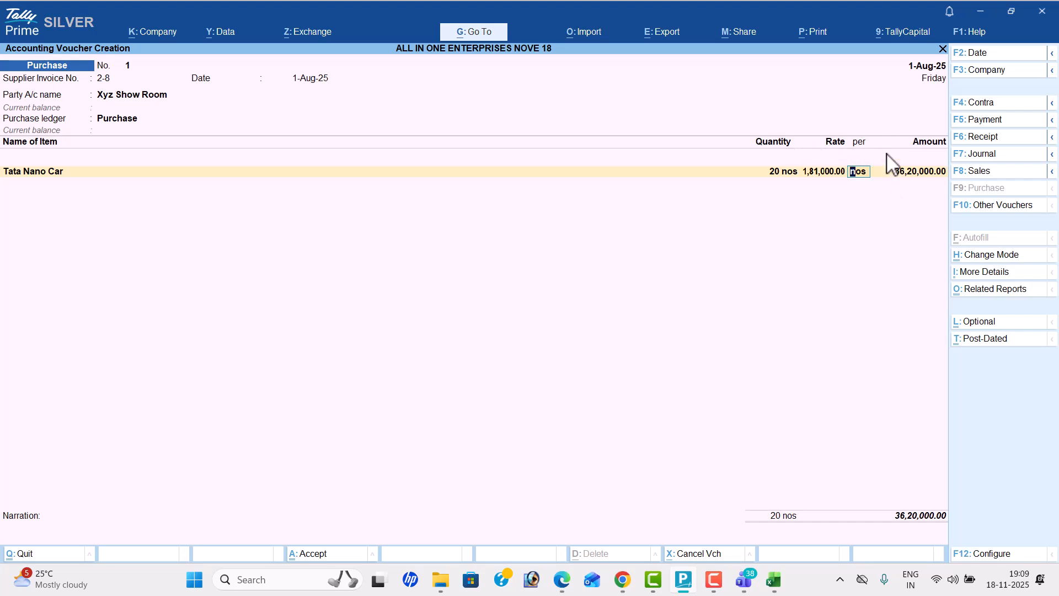
Step: Enable the Discount column in invoices in the company features and save the change
click(154, 33)
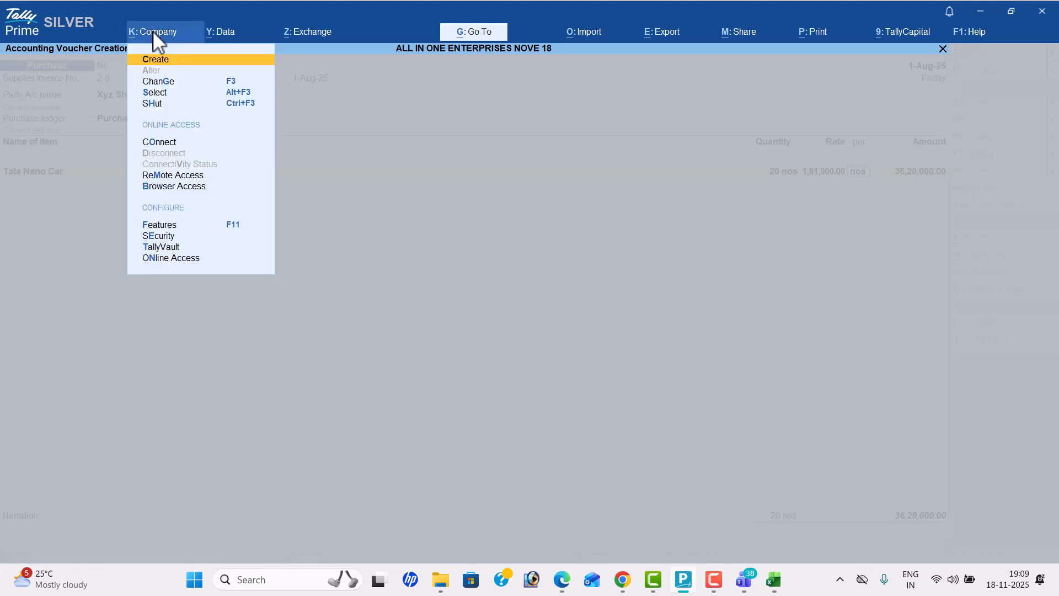
click(186, 226)
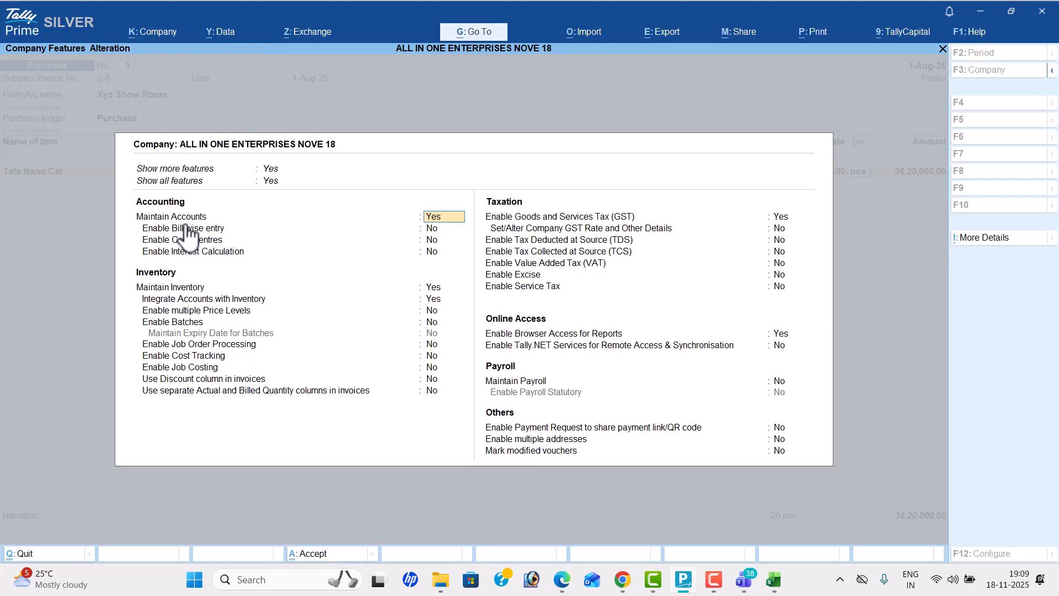
click(435, 379)
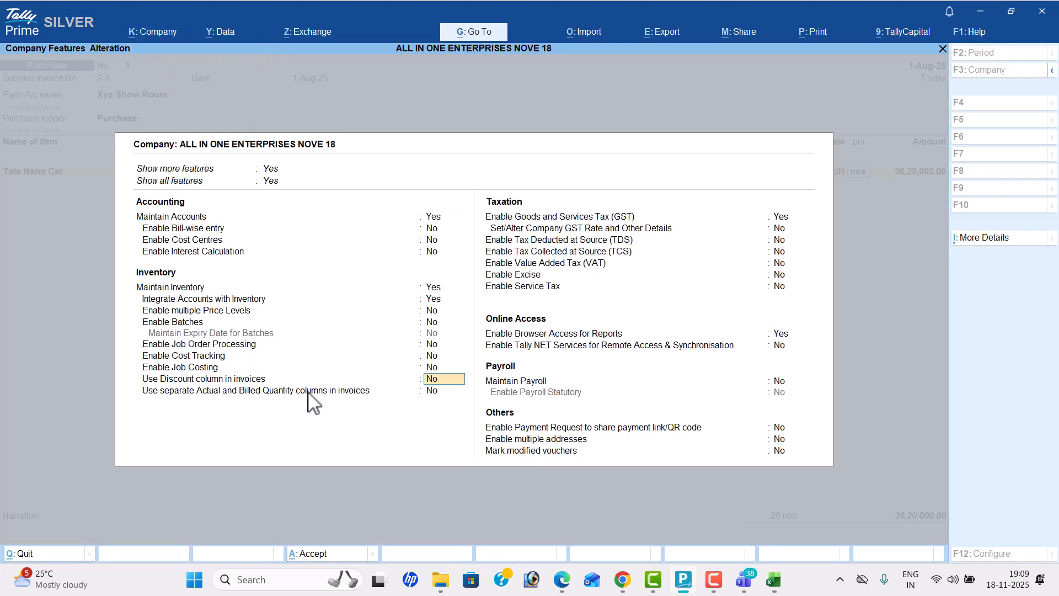
text(y)
key(Return)
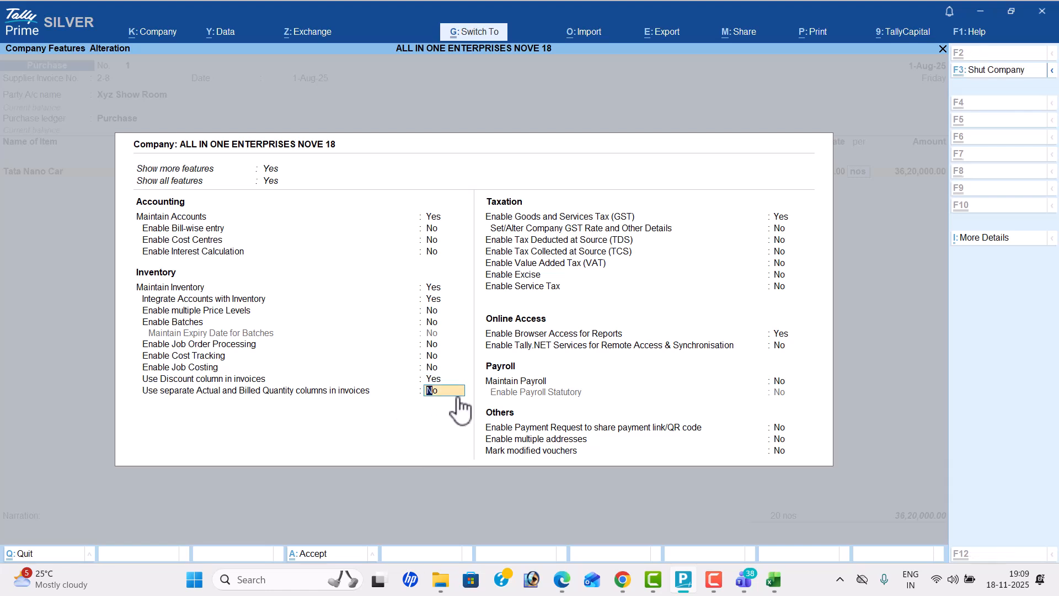
key(Return)
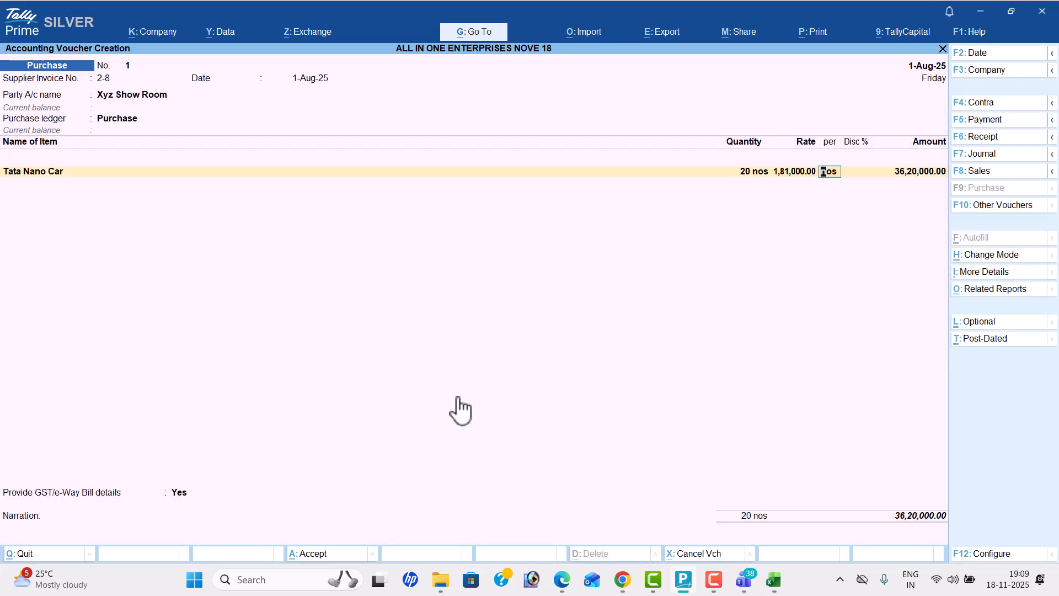
Step: Apply a 2% discount to the Tata Nano Car line, following the problem PDF
key(shift+Tab)
key(Return)
key(Return)
key(alt+Tab)
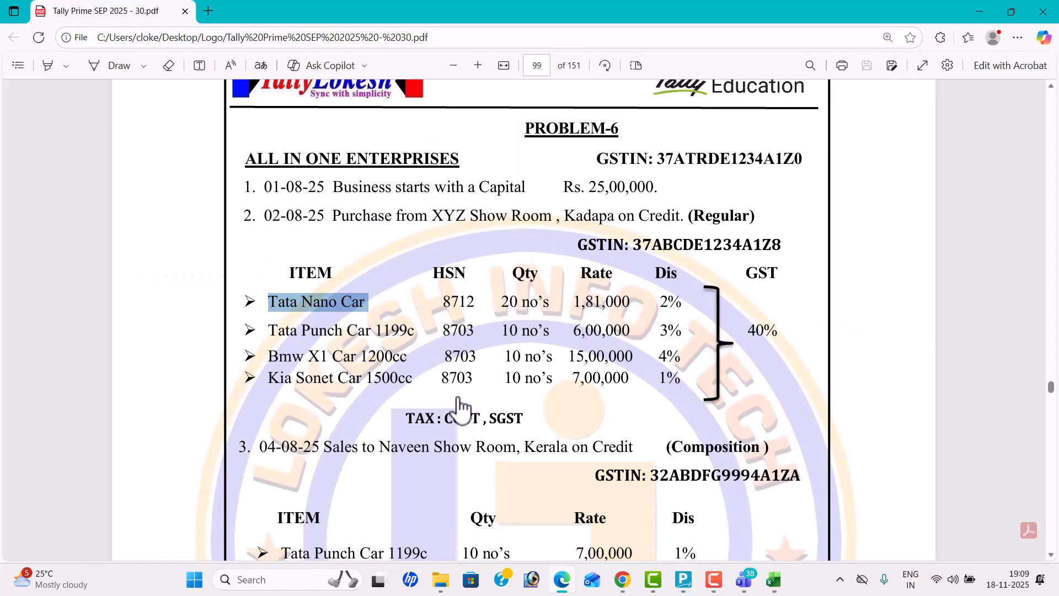
key(alt+Tab)
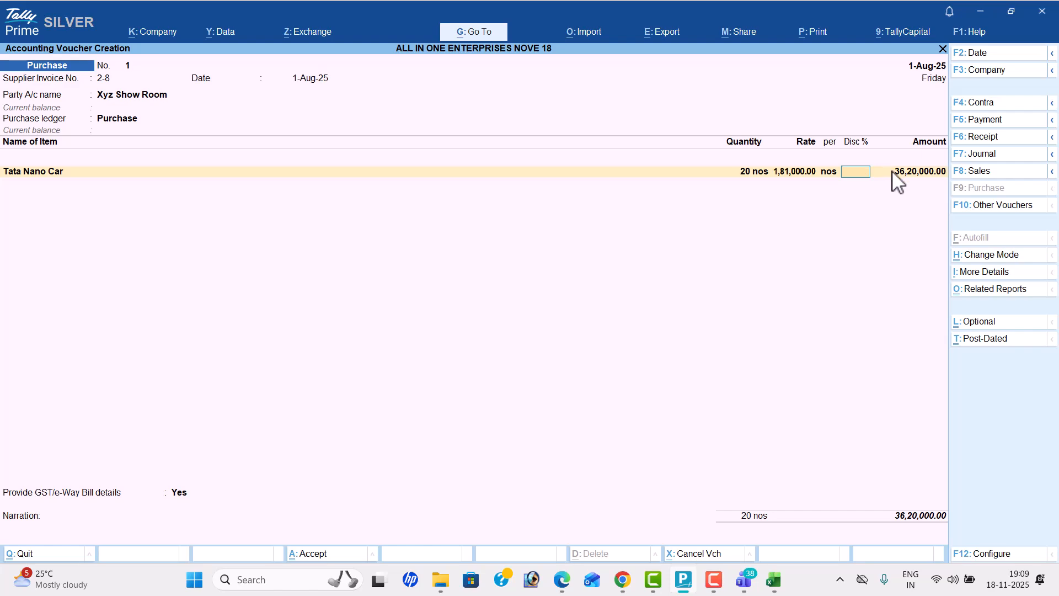
key(alt)
key(alt+Tab)
key(alt+Tab)
key(Return)
key(Return)
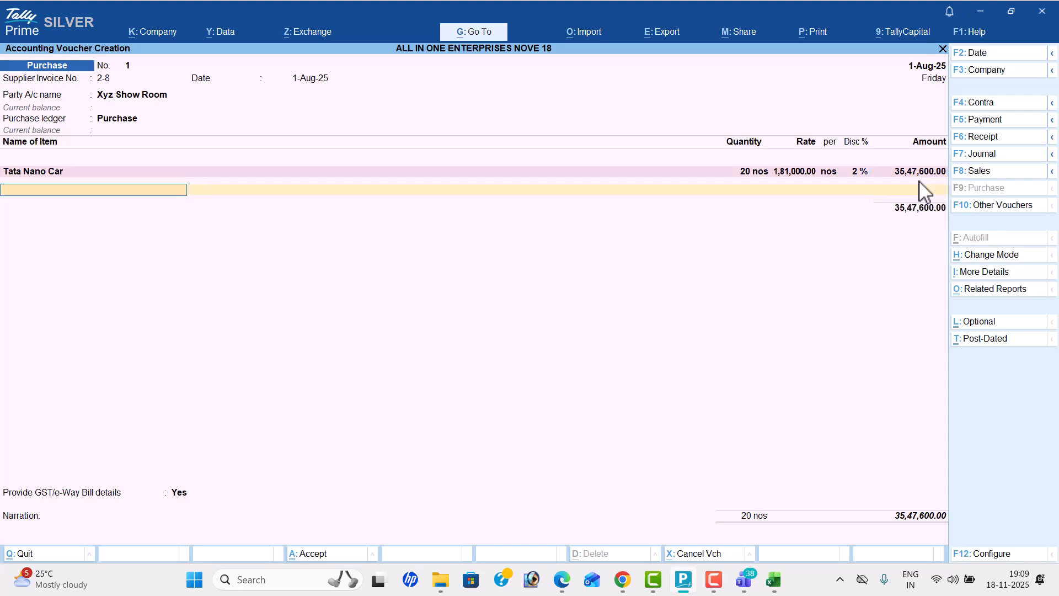
Step: Start a stock item under Primary with the name "Tata Punch Car 1199c" copied from the PDF and the unit nos
key(alt+c)
key(alt+Tab)
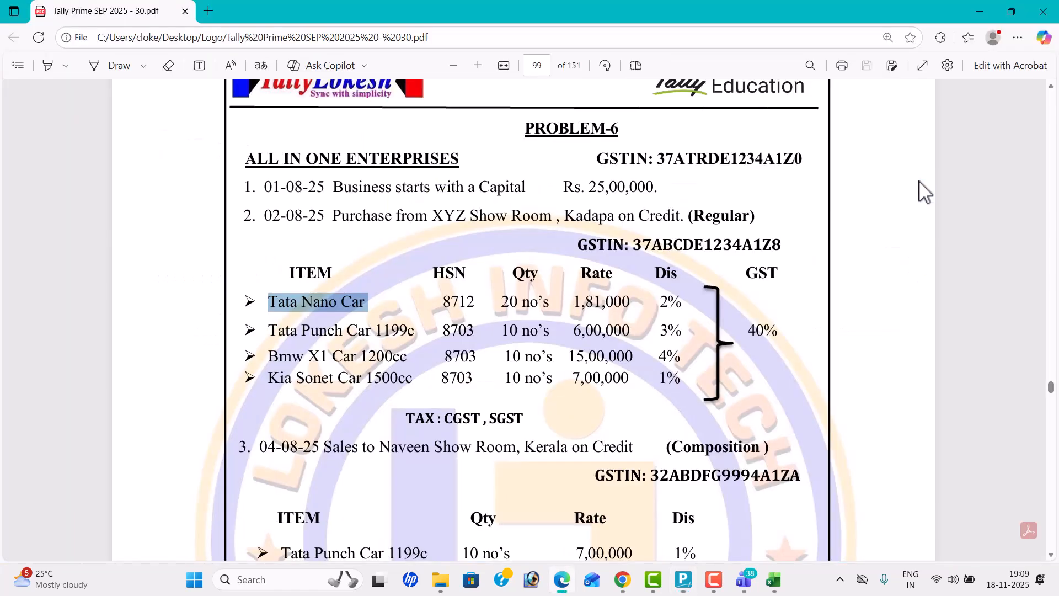
drag(270, 330, 414, 337)
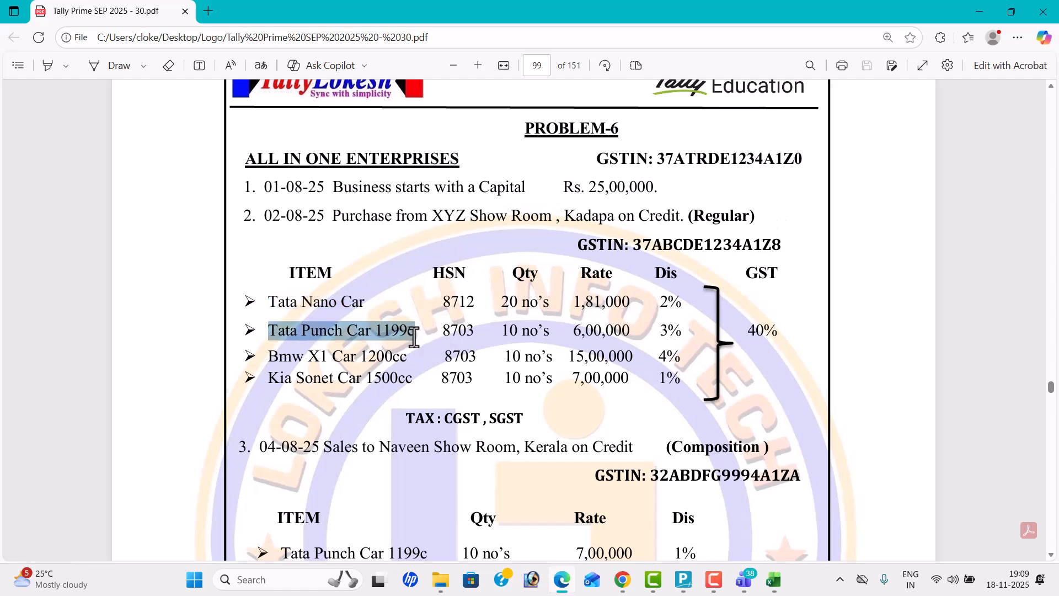
key(ctrl+c)
key(alt+Tab)
key(ctrl+v)
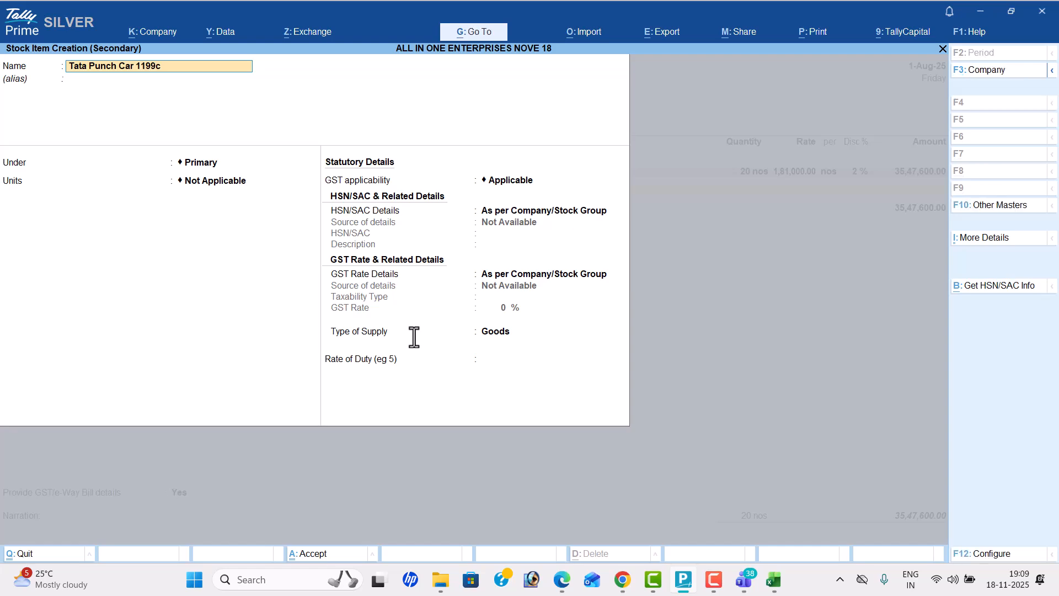
key(Return)
key(Return)
key(Down)
Step: Specify the HSN/SAC details directly in the Tata Punch Car 1199c item with code 8703
key(Return)
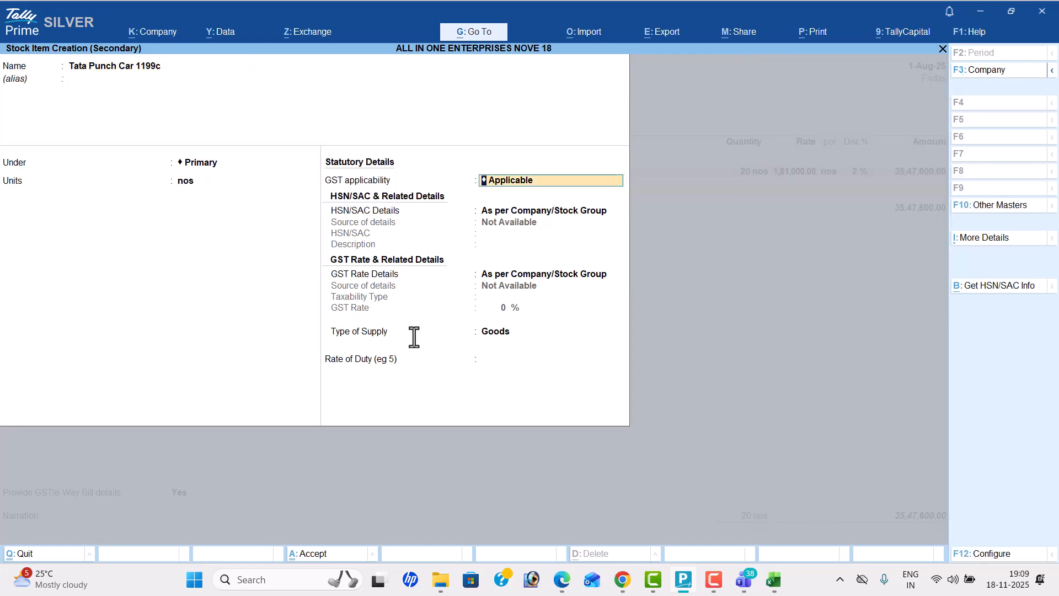
key(Return)
key(Down)
key(Return)
key(alt+Tab)
key(alt+Tab)
text(87)
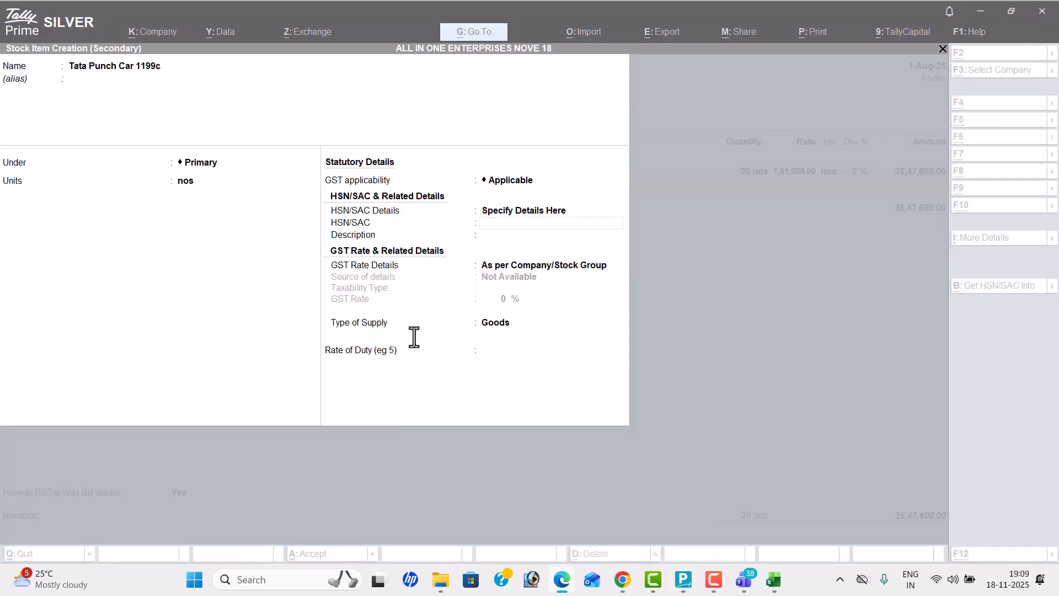
text(03)
key(Return)
Step: Specify the item's GST rate details as Taxable at 18%, save Tata Punch Car 1199c and return to the problem PDF
key(Return)
key(Down)
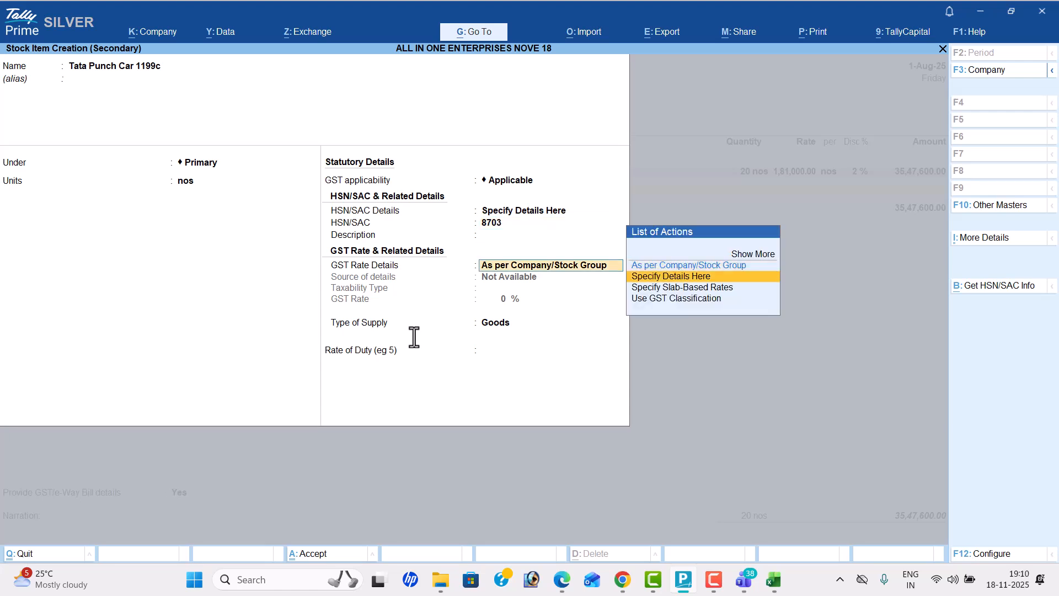
key(Return)
key(Return)
text(18)
key(Return)
key(Return)
key(Return)
Step: Enter 10 nos at a rate of 6,00,000 for the Tata Punch Car 1199c line, following the problem PDF
key(Return)
key(alt+Tab)
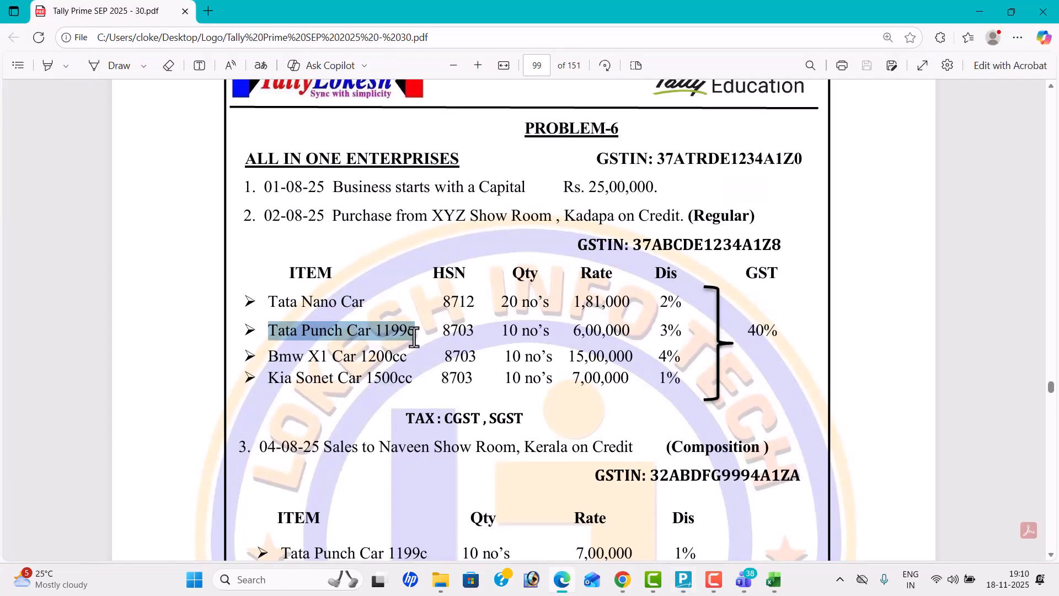
key(alt+Tab)
text(10)
key(Return)
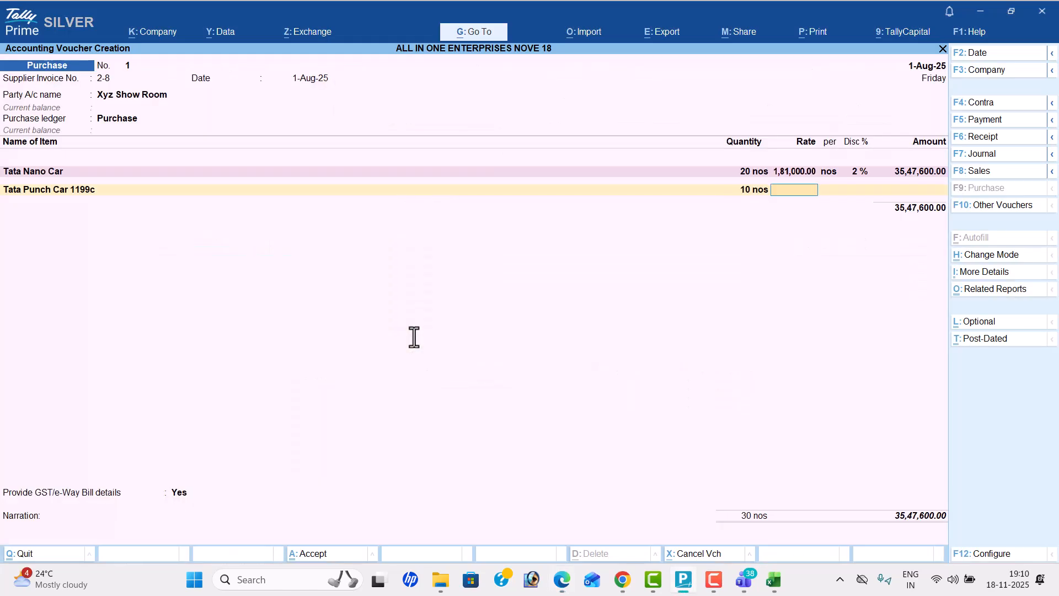
key(alt+Tab)
key(alt+Tab)
text(6,00,000)
key(Return)
key(Return)
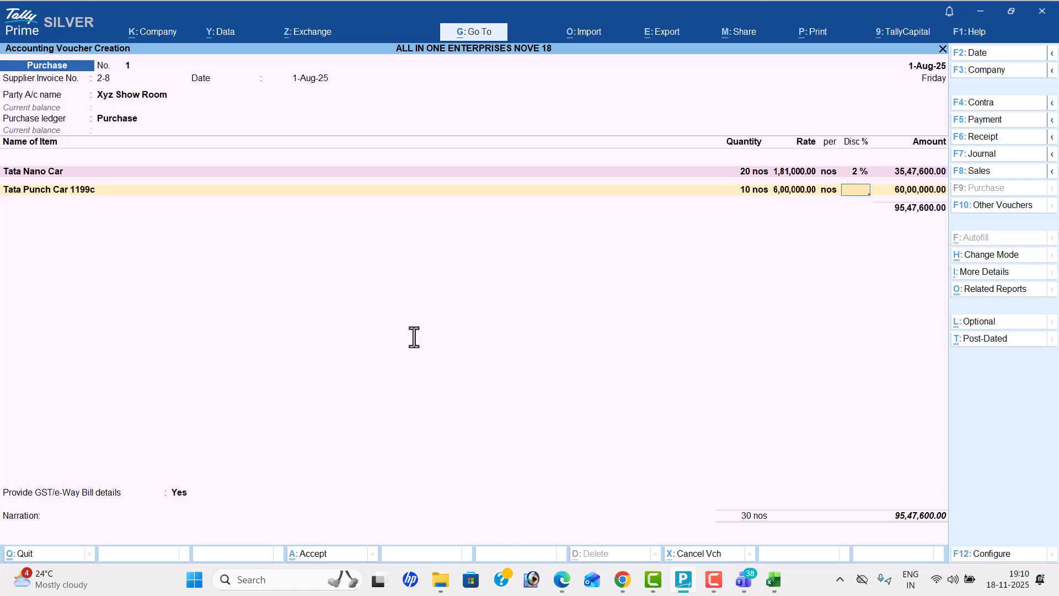
Step: Switch to the TALLY TEST workbook in Excel and enter "cess" in E5 and "additional cess" in E6
key(alt+Tab)
key(alt+Tab)
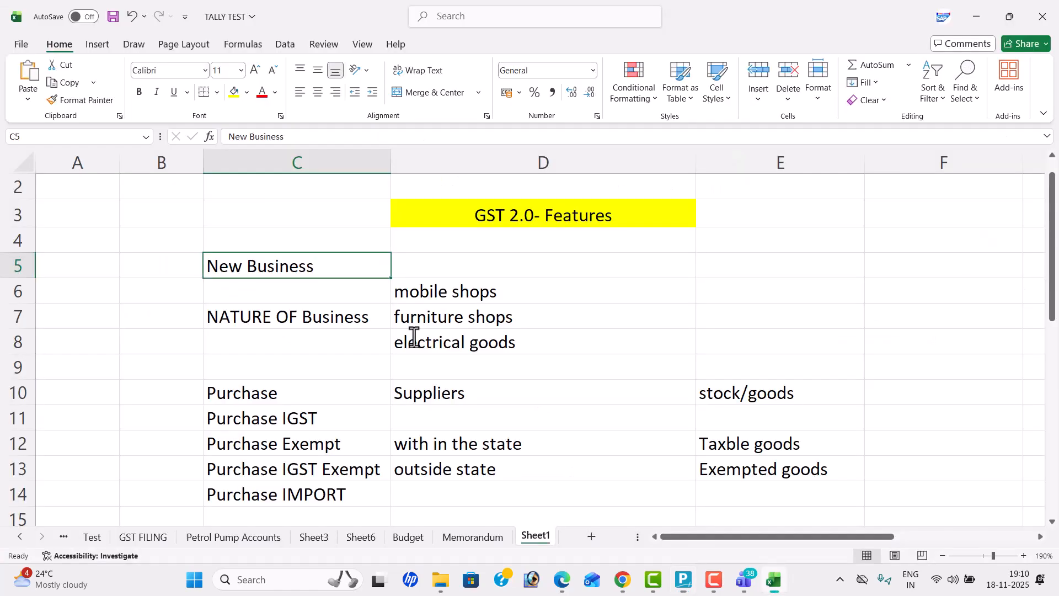
click(736, 263)
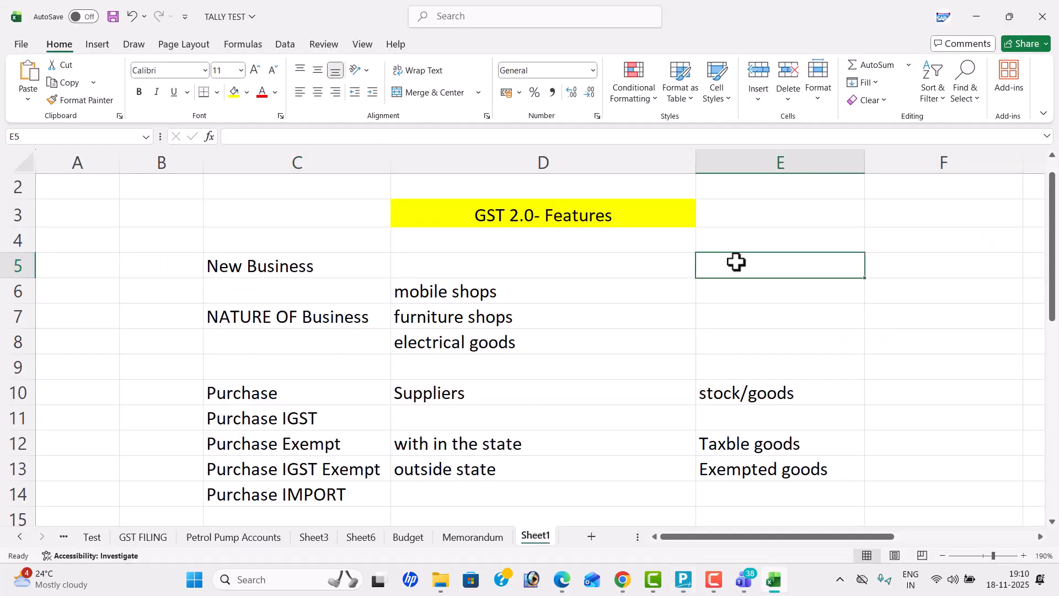
text(cess)
key(Return)
text(additione)
key(BackSpace)
text(al cess)
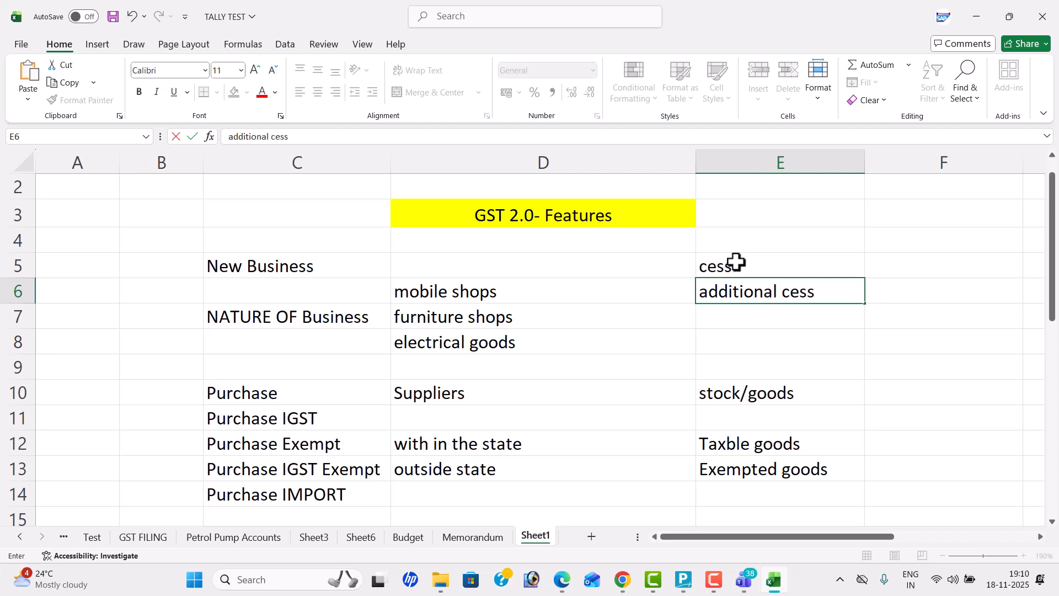
key(Return)
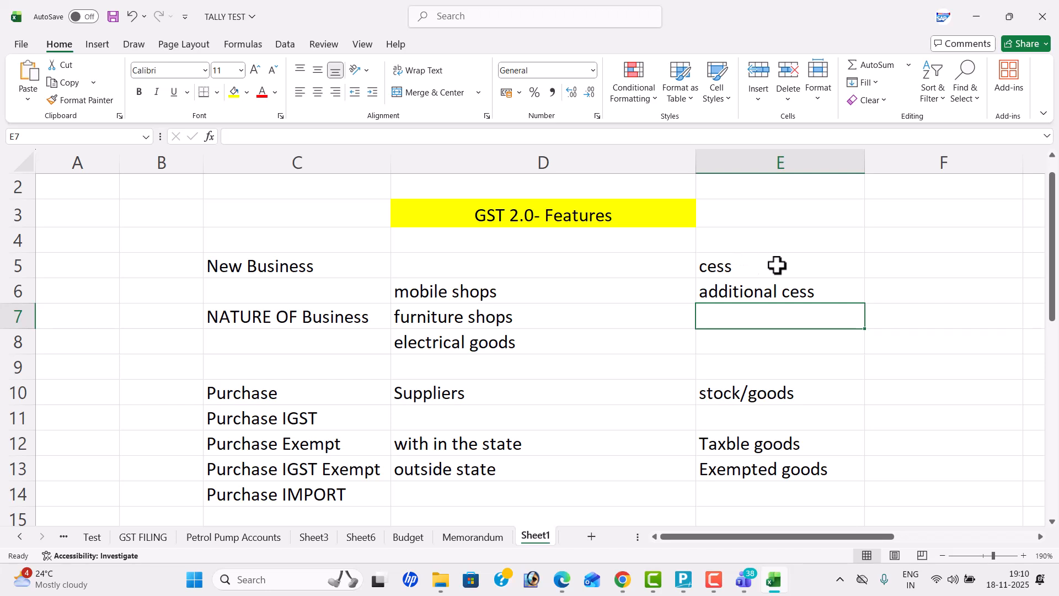
Step: Enter 28% beside cess in F5 and the date 22-09-2025 in F7
click(904, 270)
text(28)
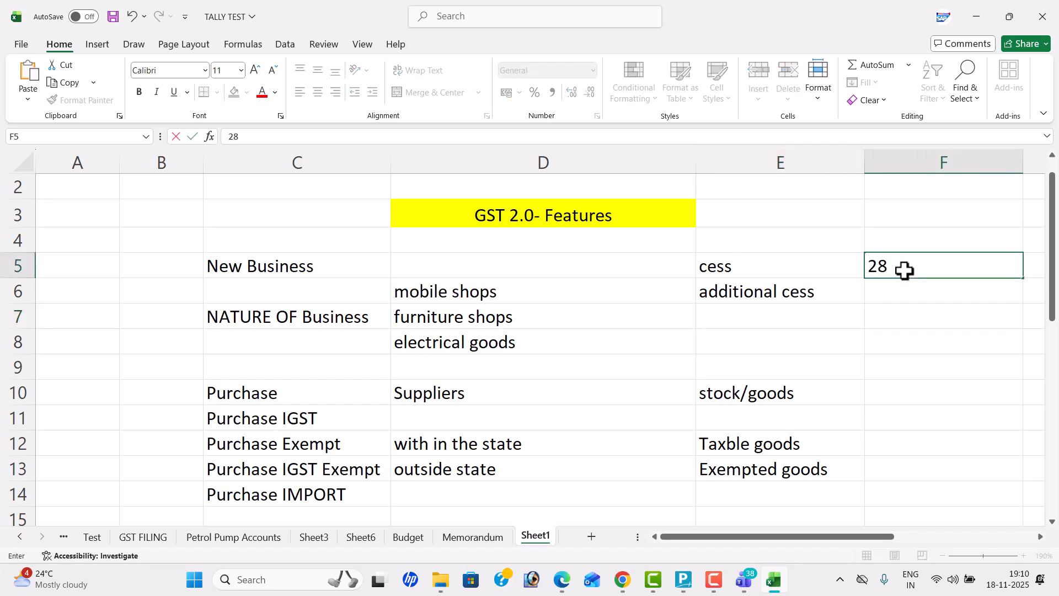
key(Return)
key(Return)
text(22)
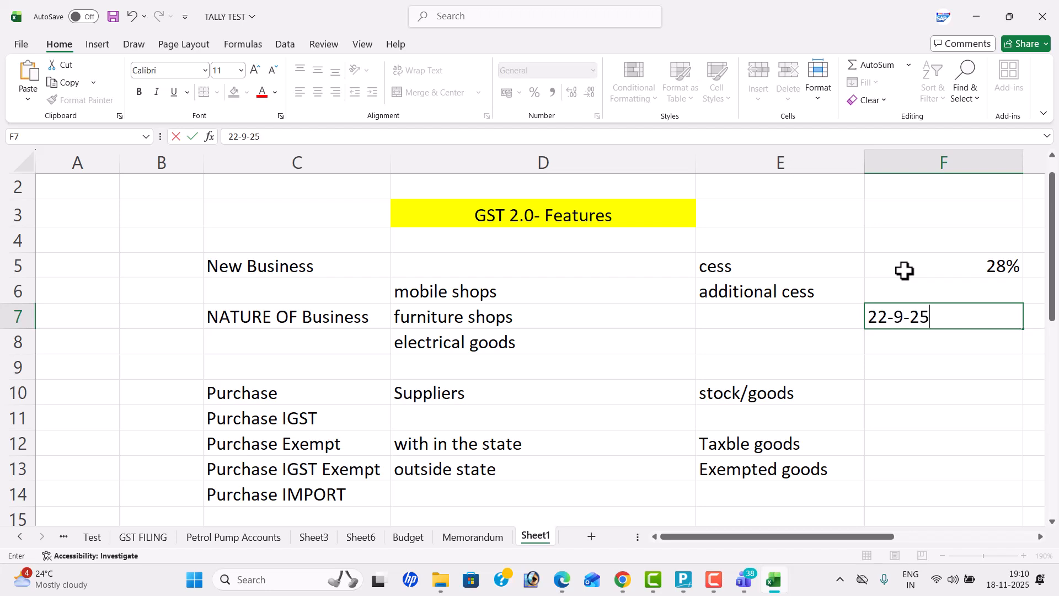
text(-09-2025)
key(Return)
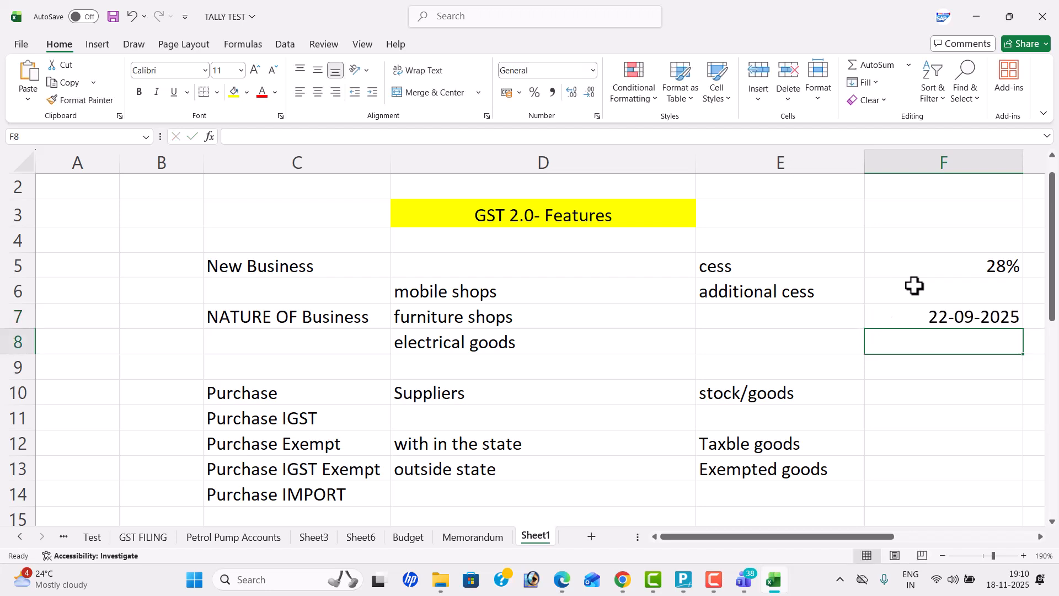
Step: List the GST rates 0%, 5%, 12%, 18% and 28% in F9:F13 and centre them
click(938, 367)
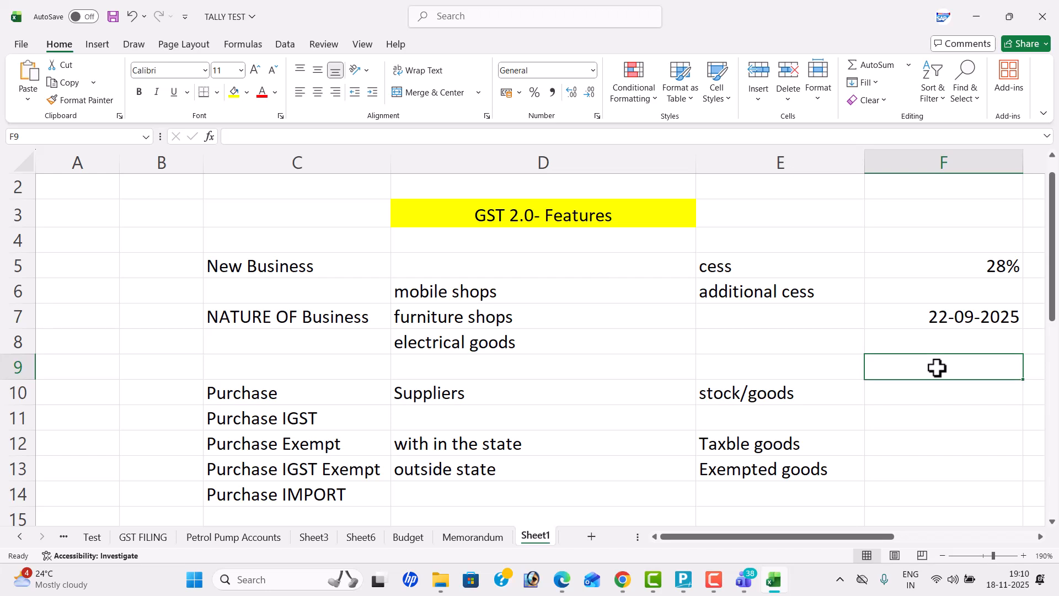
text(0)
key(Return)
text(5%)
key(Return)
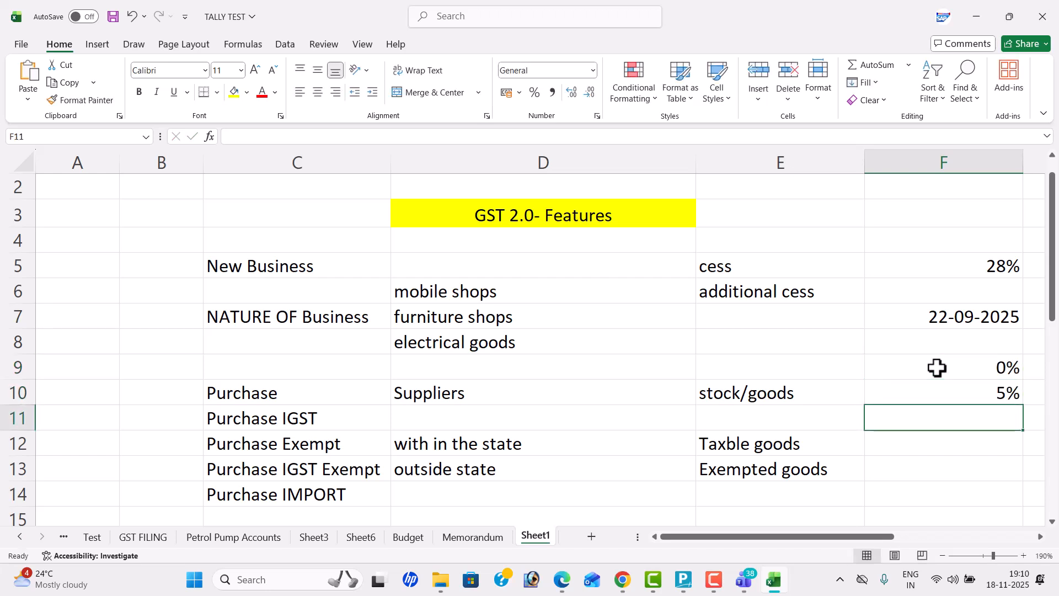
text(12%)
key(Return)
text(18%)
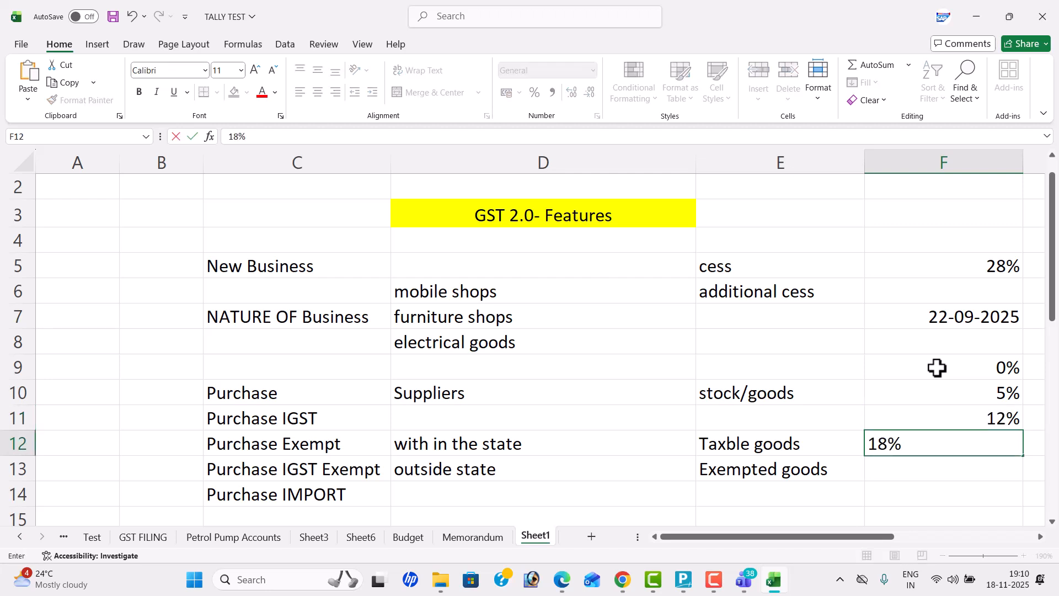
key(Return)
text(28%)
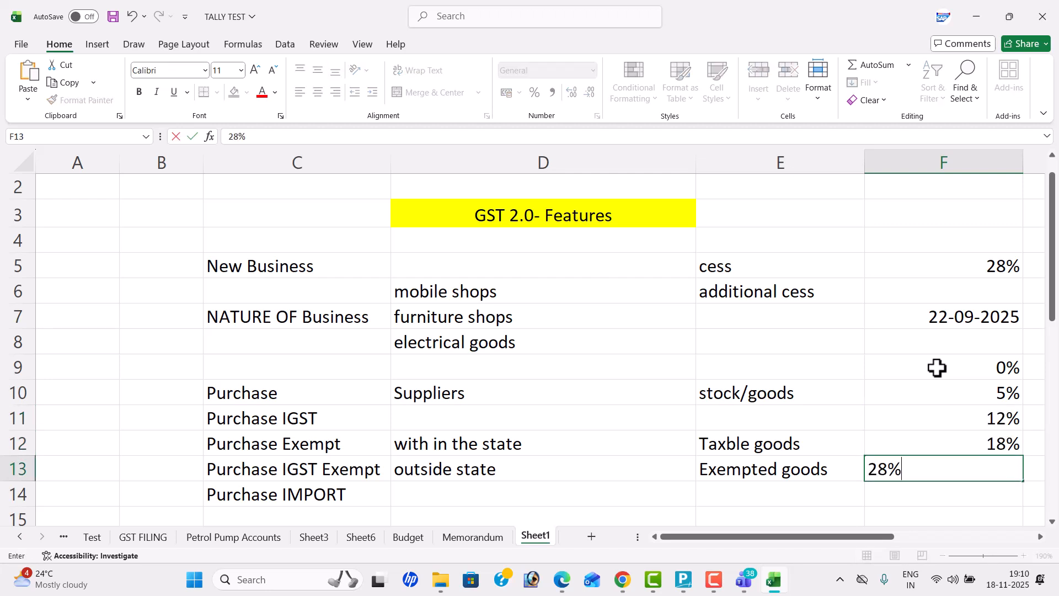
key(Return)
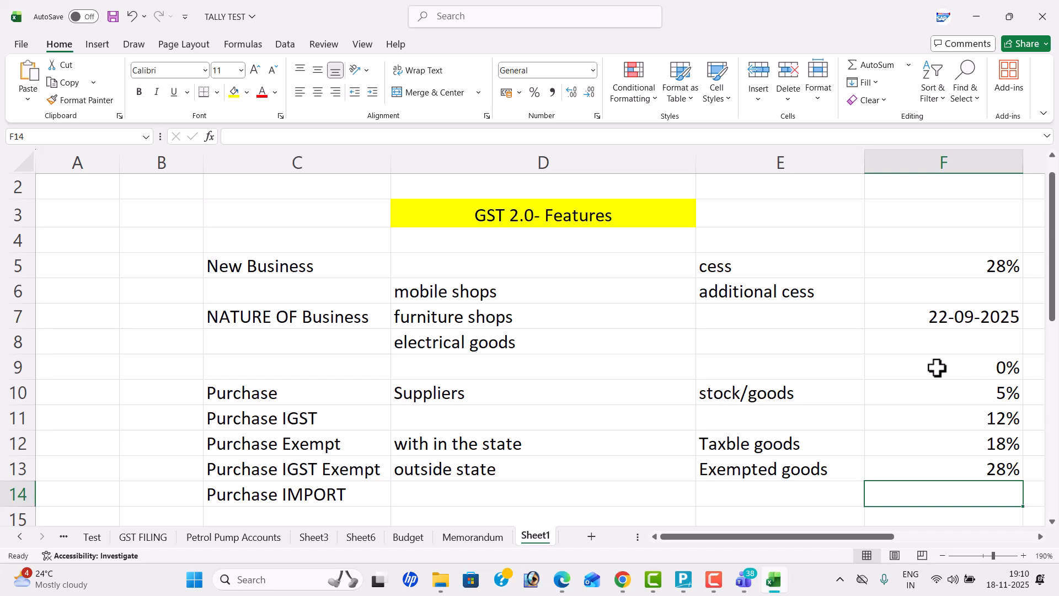
drag(946, 366, 950, 463)
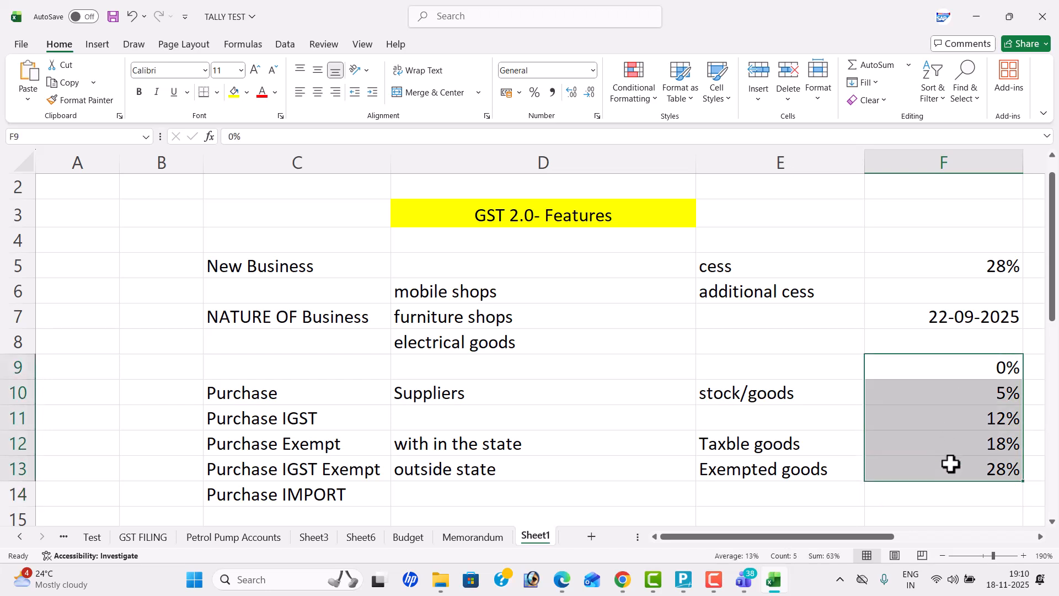
click(318, 93)
Step: Add the headings "old SLABS" in F8 and "New Slabs" in G8
click(920, 345)
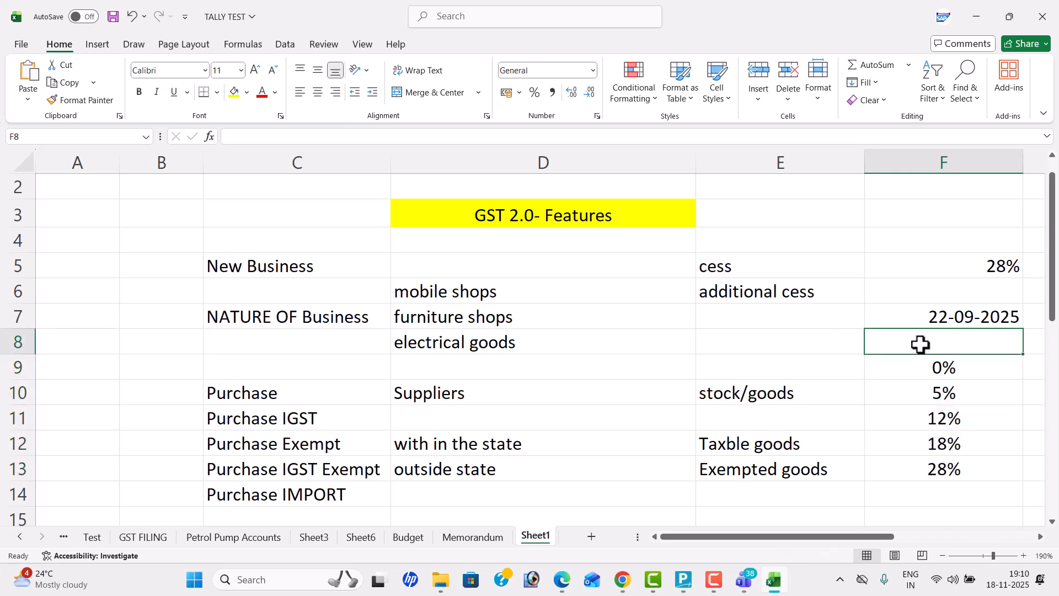
text(old SLABS)
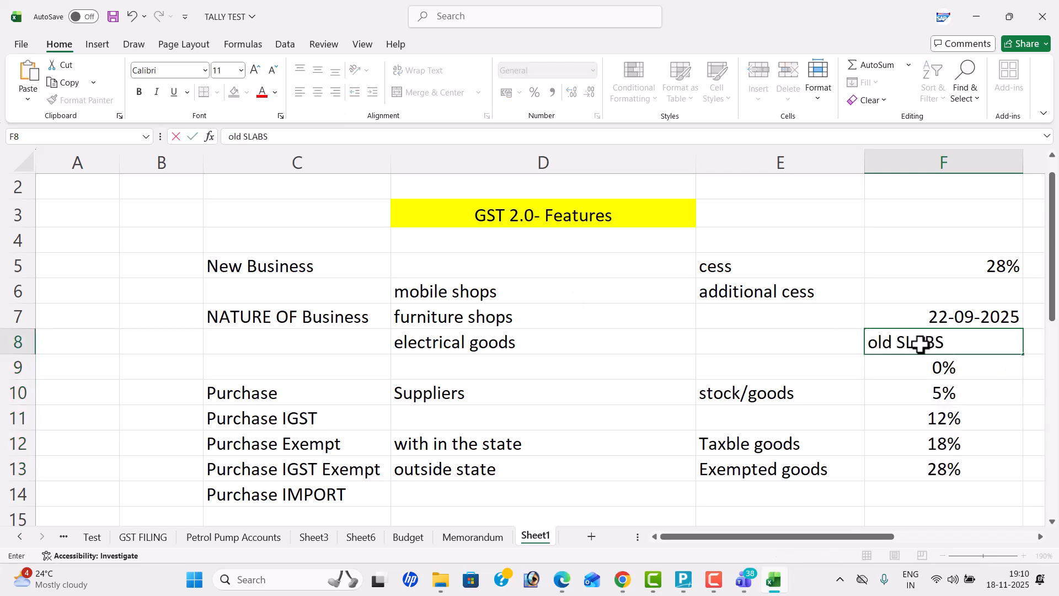
key(Tab)
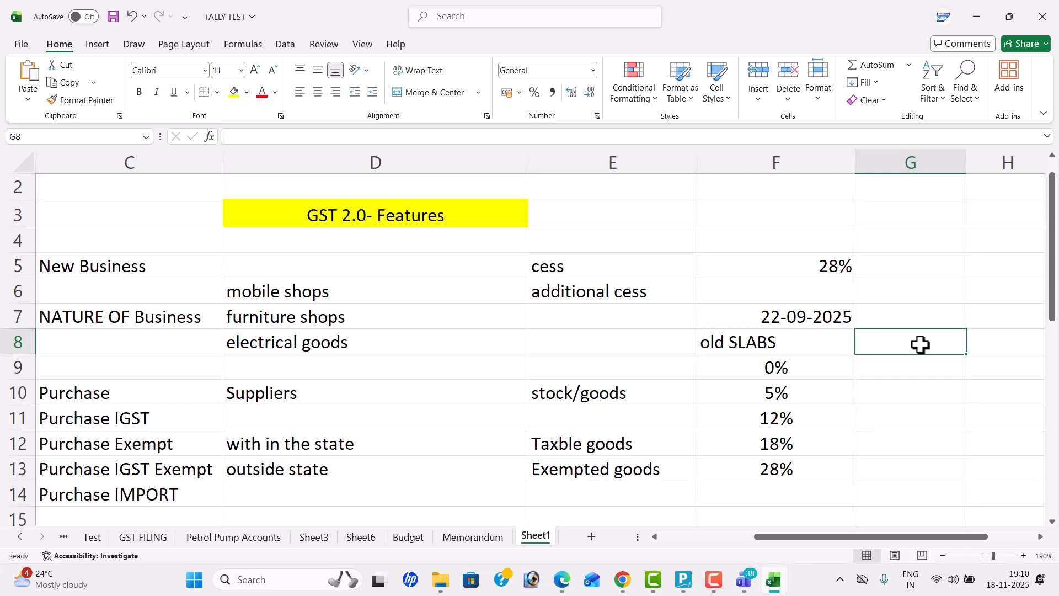
text(nEW)
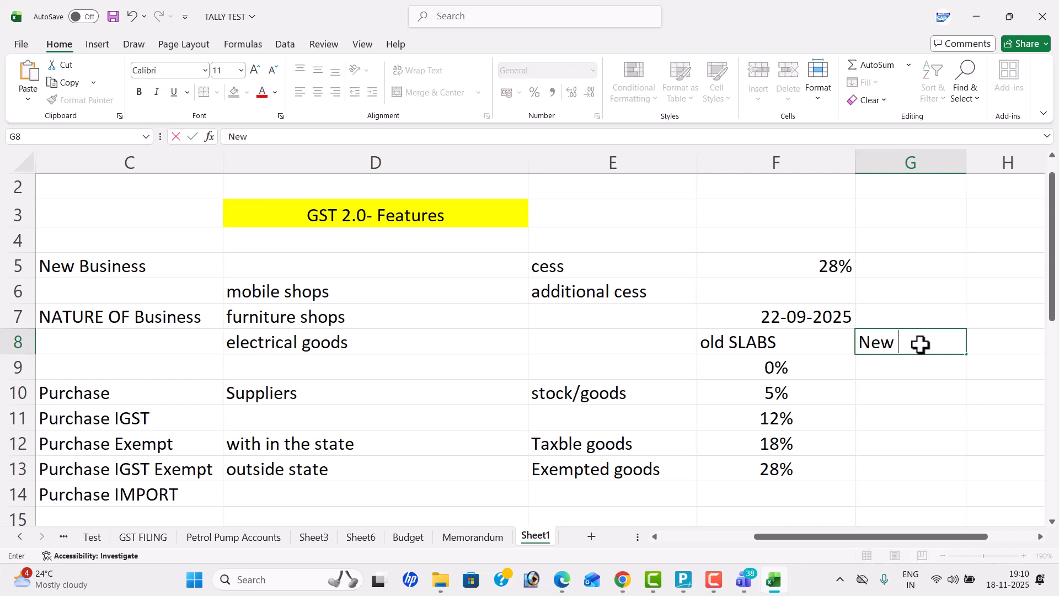
key(Return)
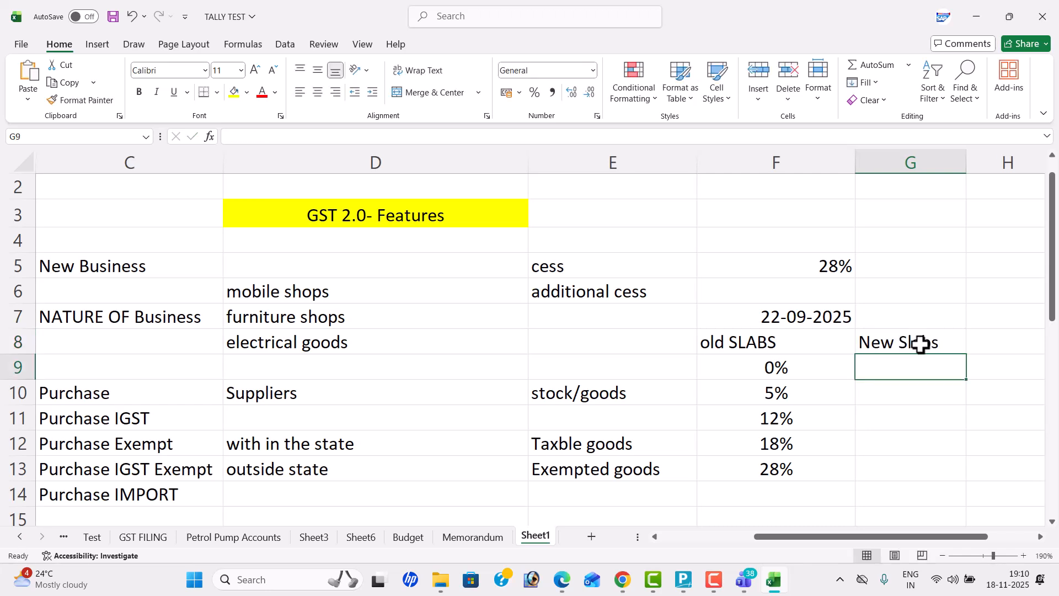
Step: Copy the 0% and 5% rates from F9:F10 into G9:G10 under New Slabs
click(817, 372)
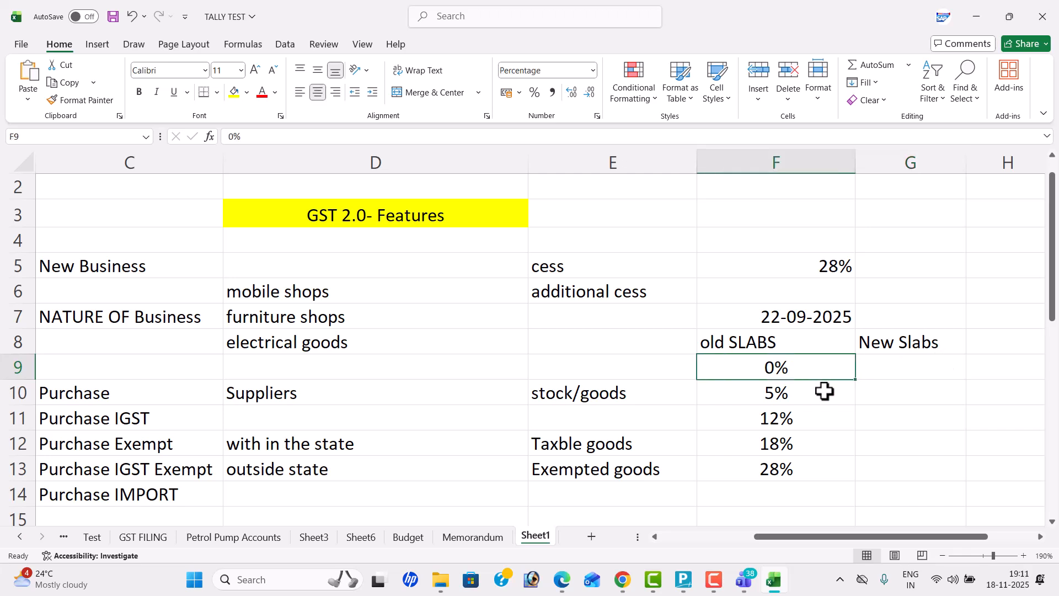
click(826, 398)
drag(823, 369, 827, 396)
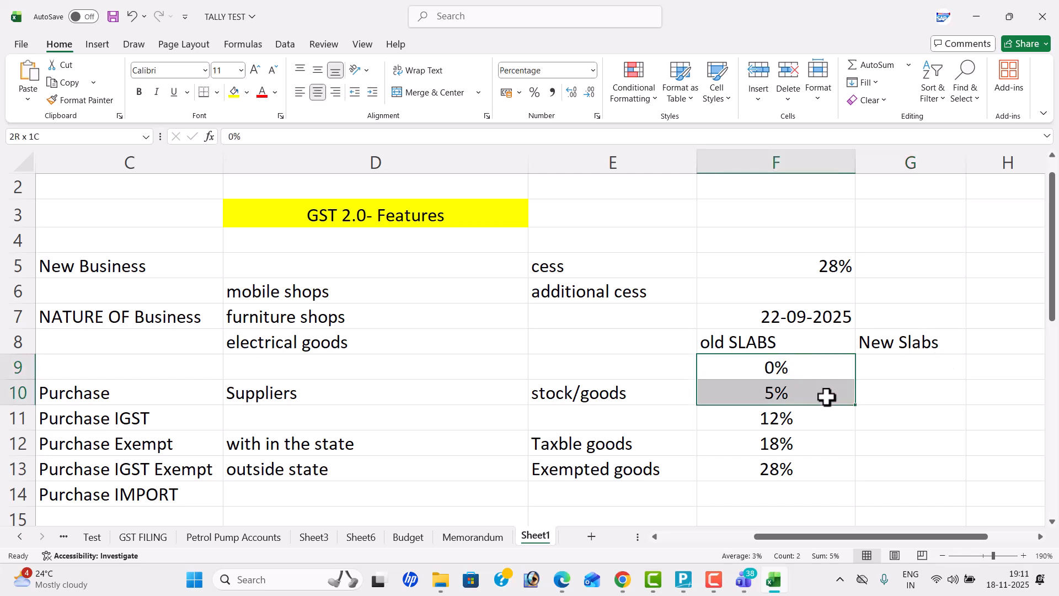
key(ctrl+c)
click(905, 371)
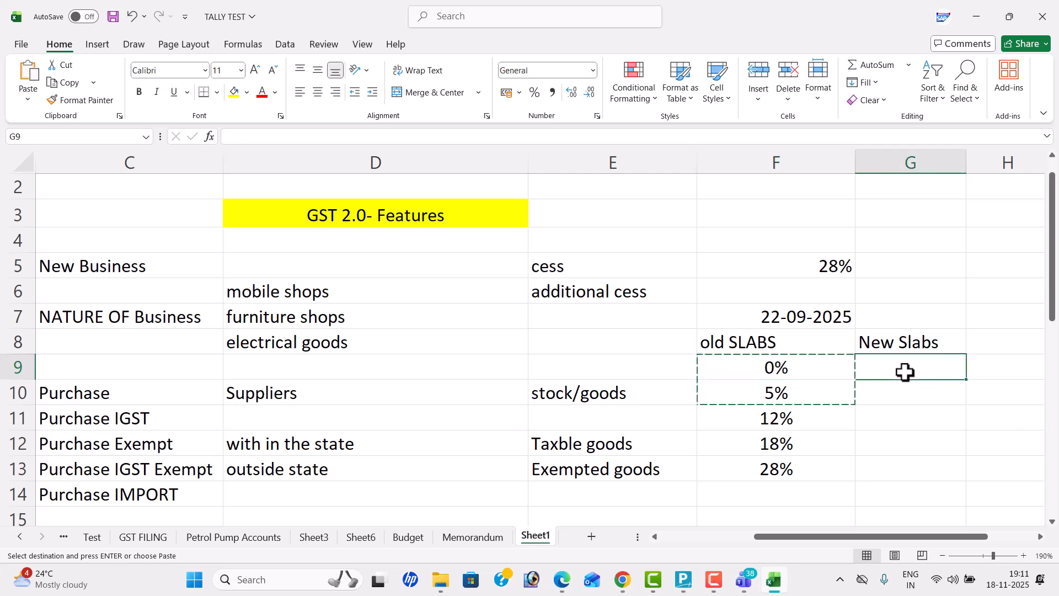
key(ctrl+v)
key(Escape)
Step: Add 18% in G11 and 40% in G12, and centre the new slab rates in G9:G12
key(Down)
key(Down)
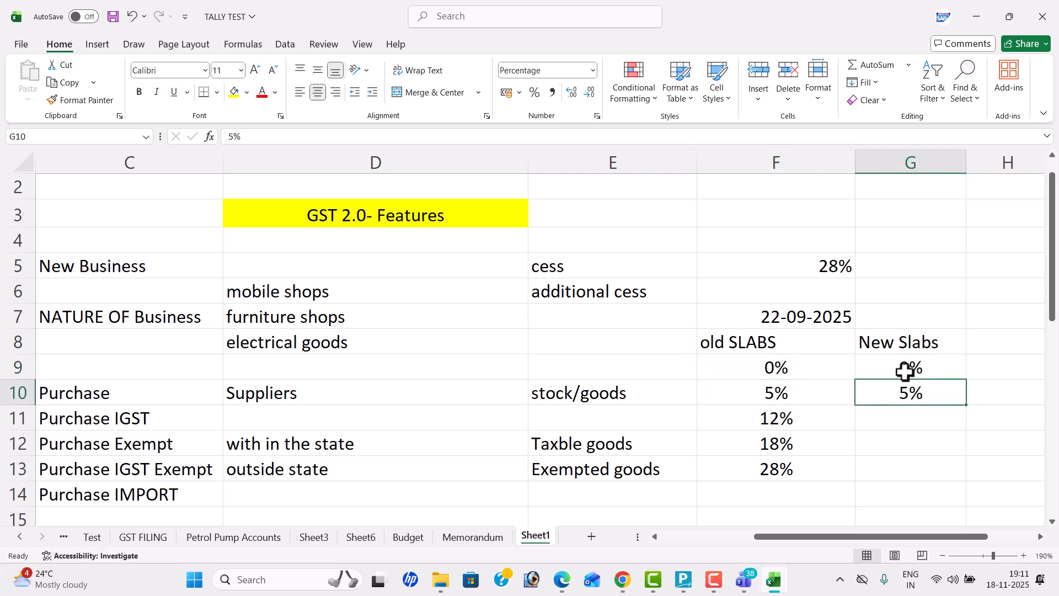
text(18)
key(Tab)
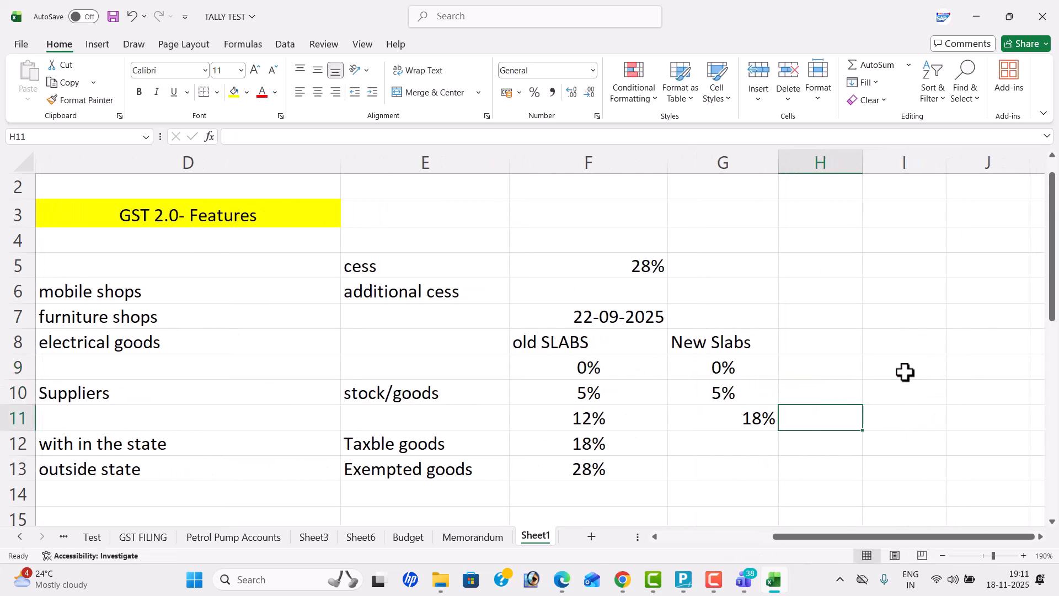
click(739, 452)
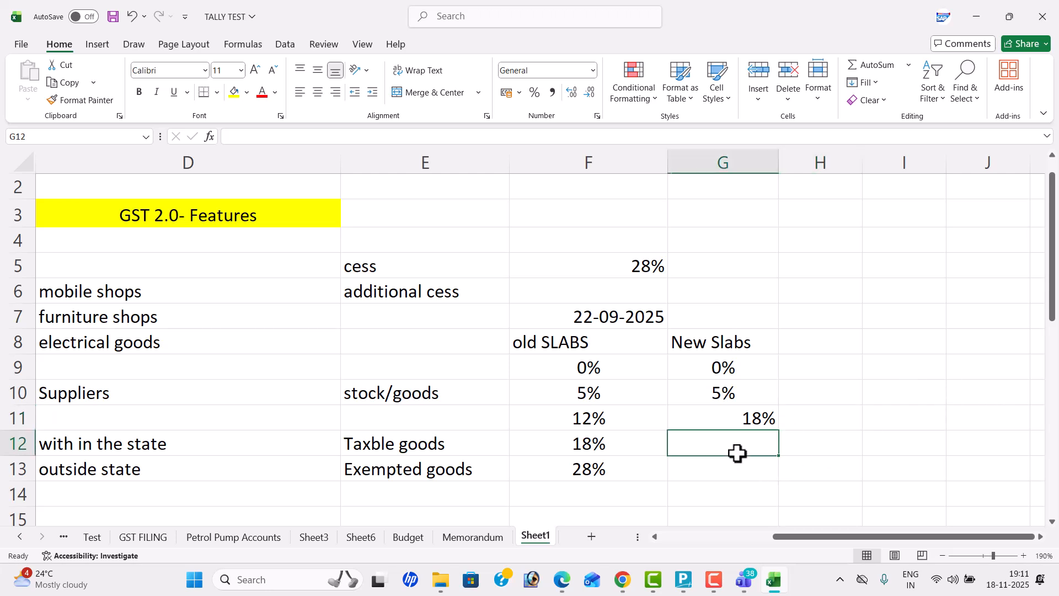
text(40%)
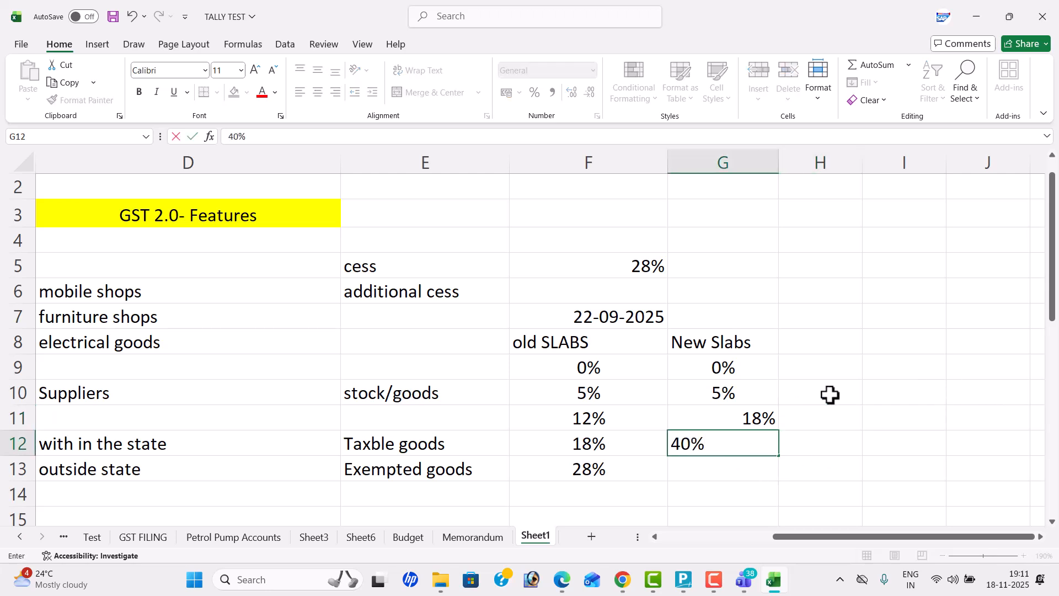
click(827, 395)
drag(739, 368, 739, 440)
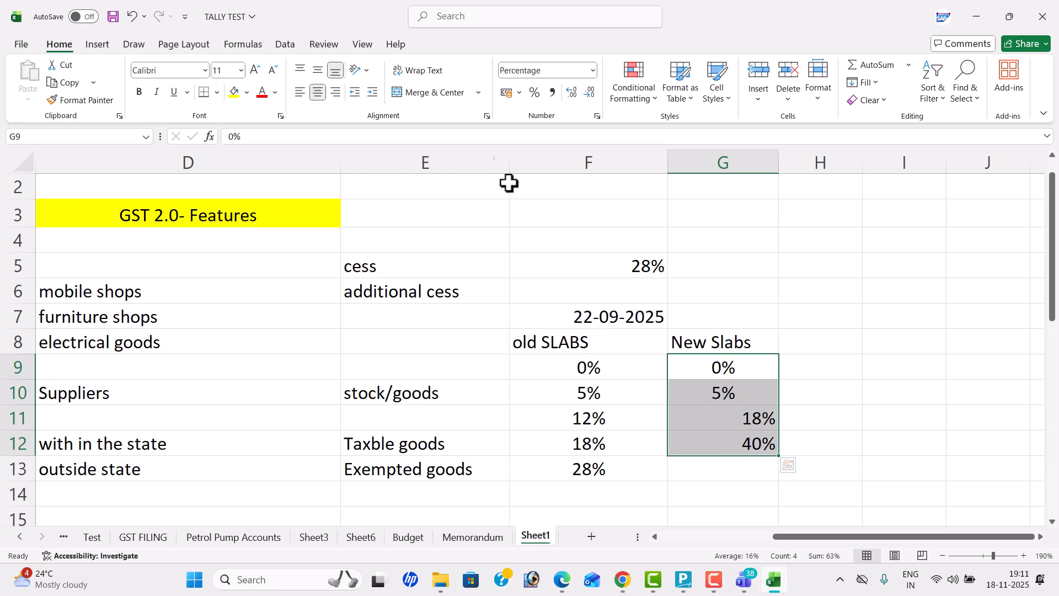
click(316, 94)
click(317, 94)
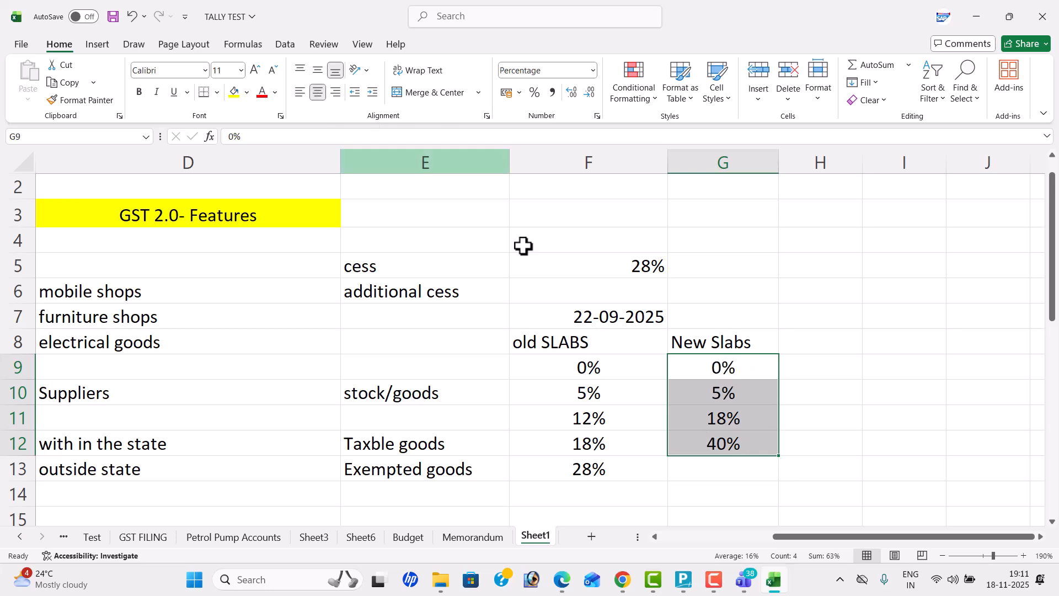
click(623, 465)
click(620, 445)
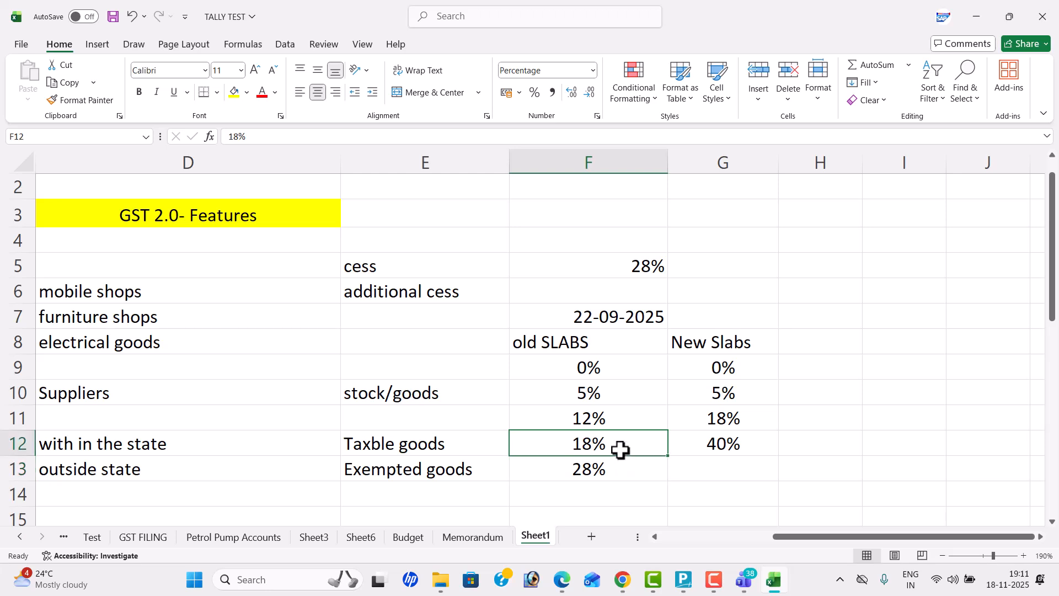
click(627, 419)
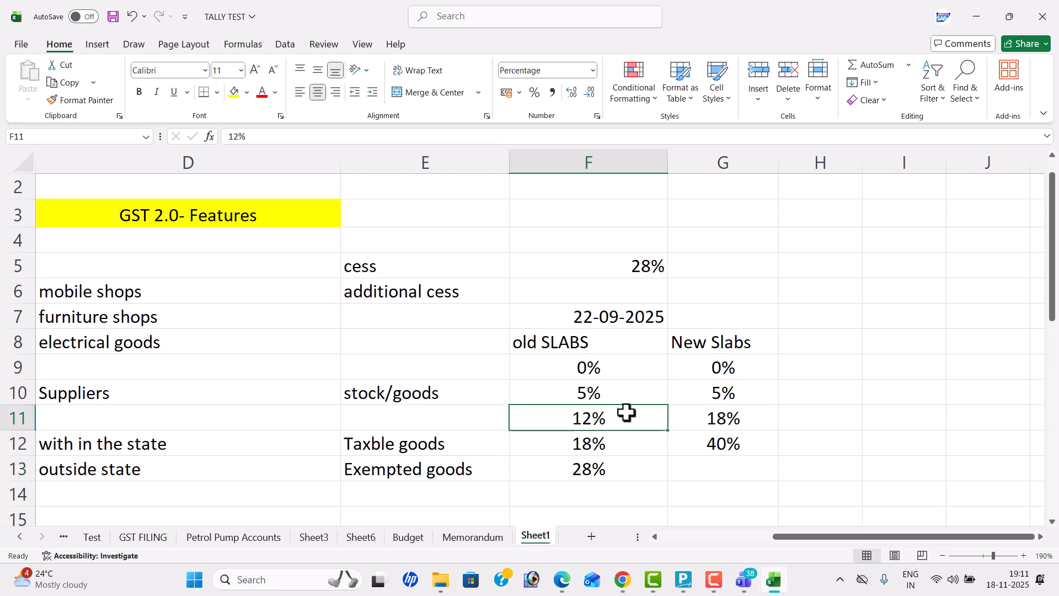
click(631, 390)
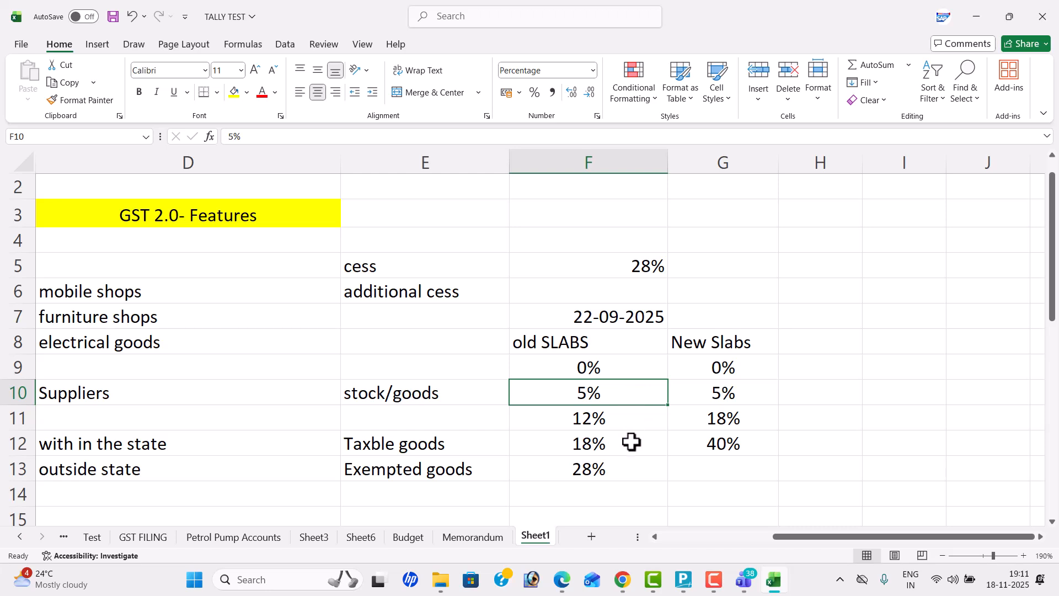
click(633, 468)
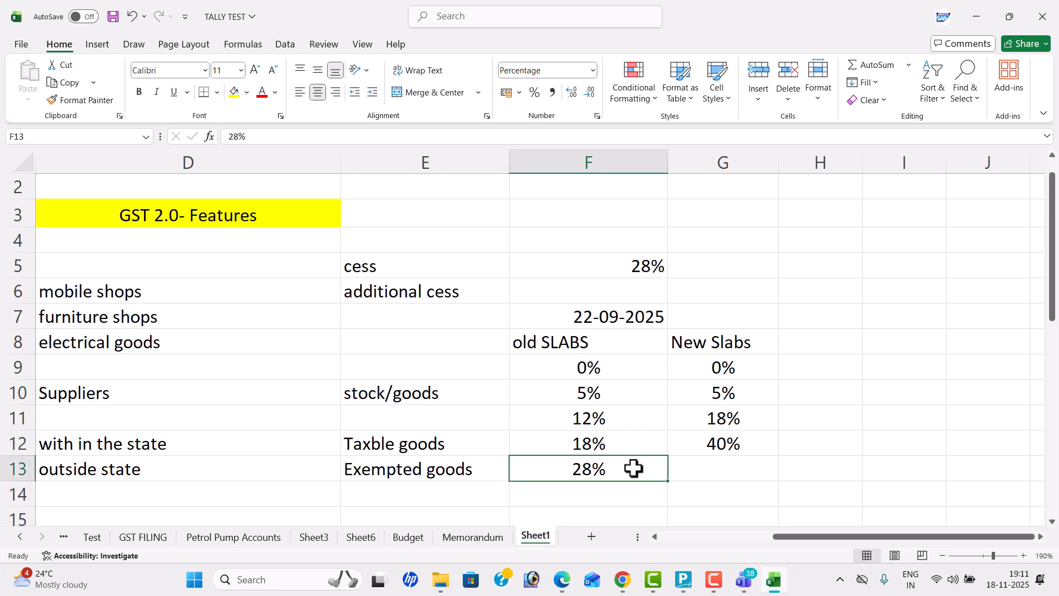
Step: Copy the cess and additional cess labels from E5:E6 into F14:F15 below the old slab rates
click(416, 263)
drag(416, 263, 429, 291)
key(ctrl+c)
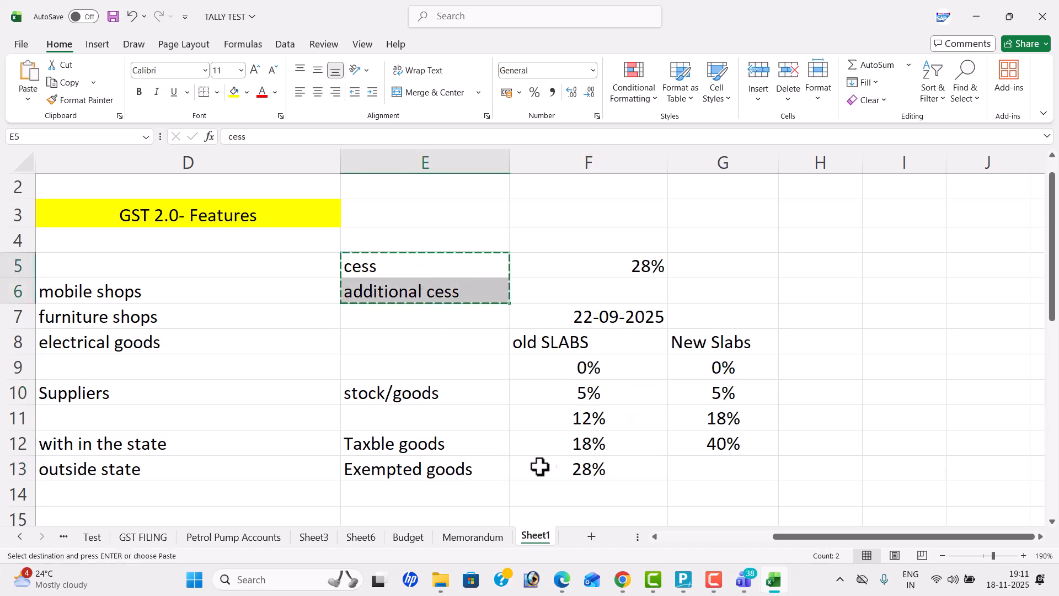
click(584, 488)
key(ctrl+v)
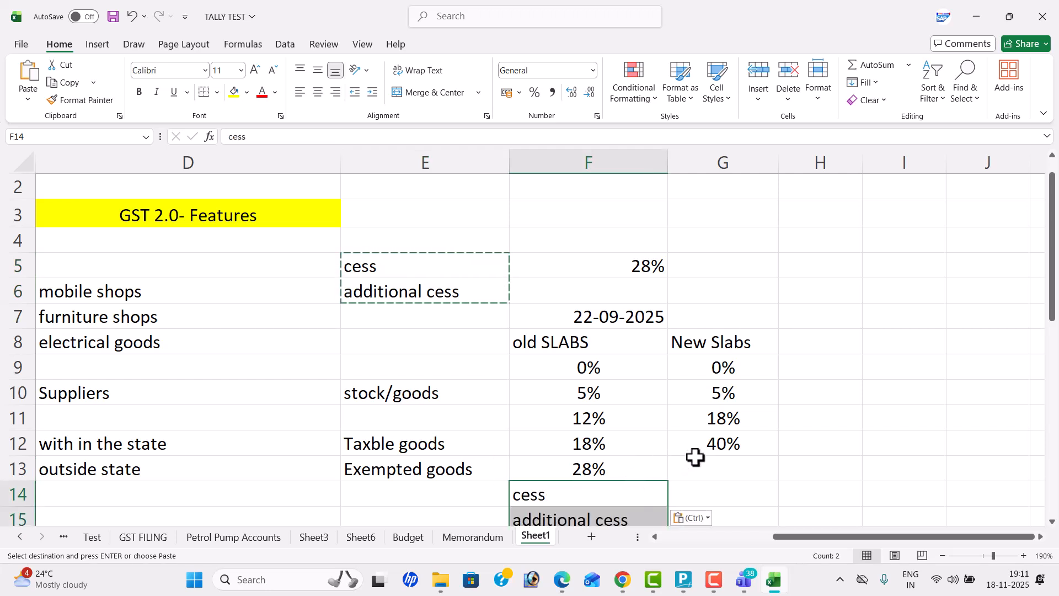
Step: Label the 40% new slab as "LUXURY goods" in H12
click(759, 442)
click(828, 442)
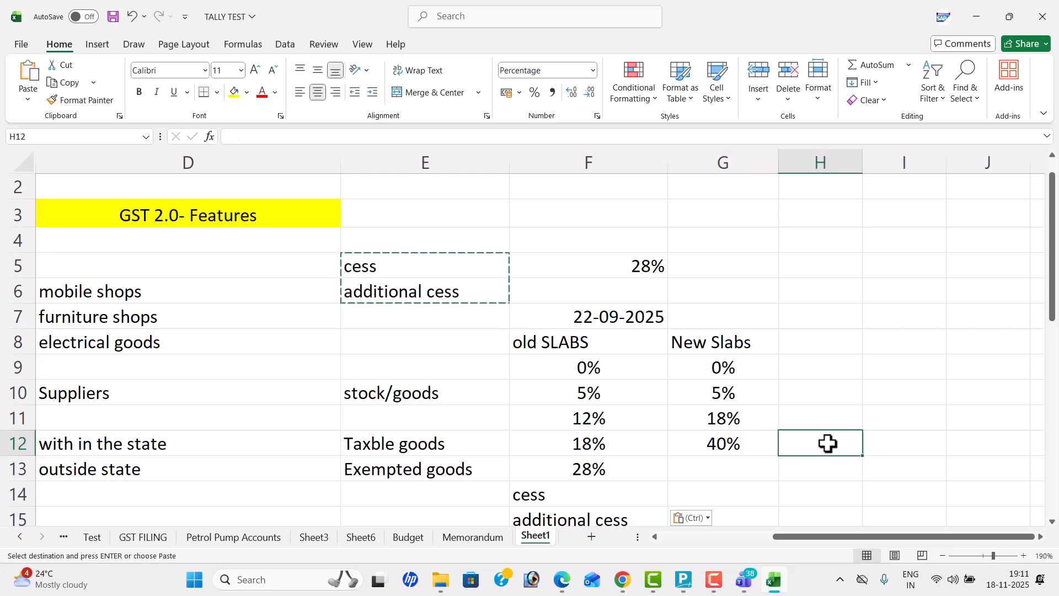
text(L)
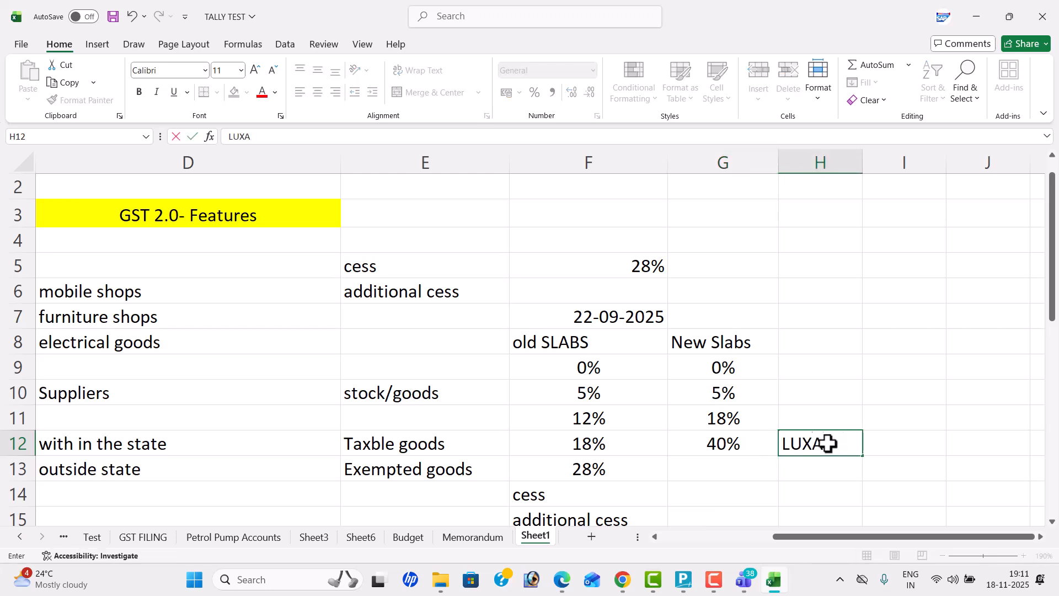
text(UXURY O)
text(oods)
key(Return)
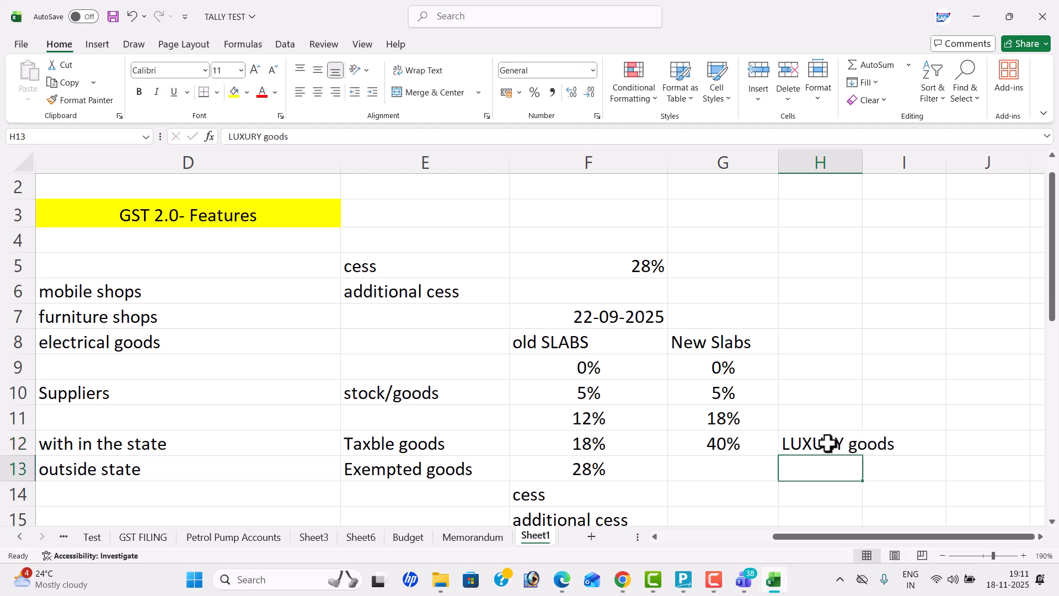
click(801, 437)
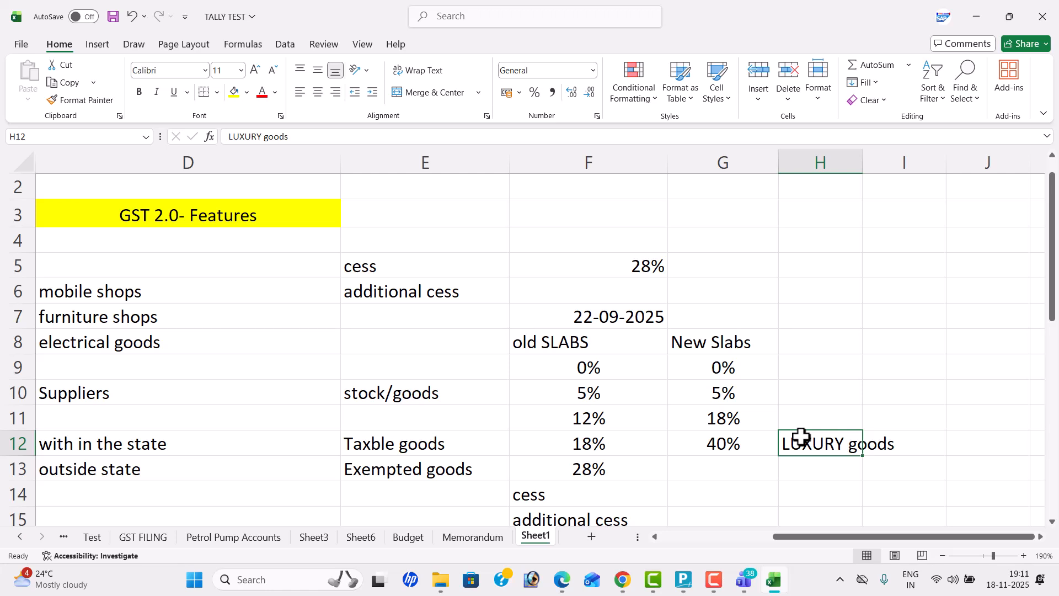
Step: Switch to TallyPrime and set a 3% discount on the Tata Punch Car 1199c line
key(alt+Tab)
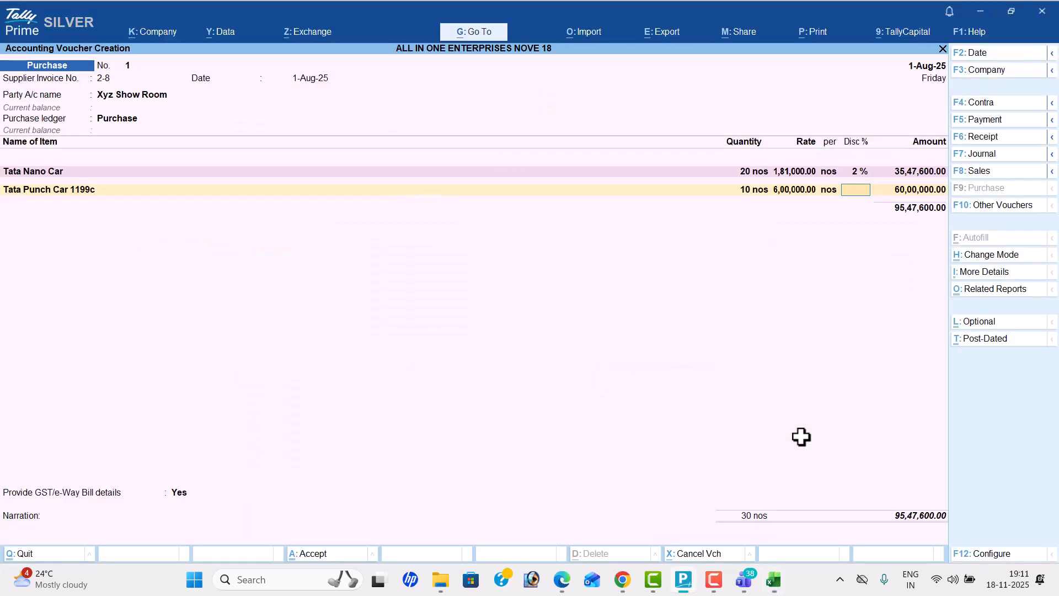
key(alt+Tab)
key(alt+Tab)
key(Tab)
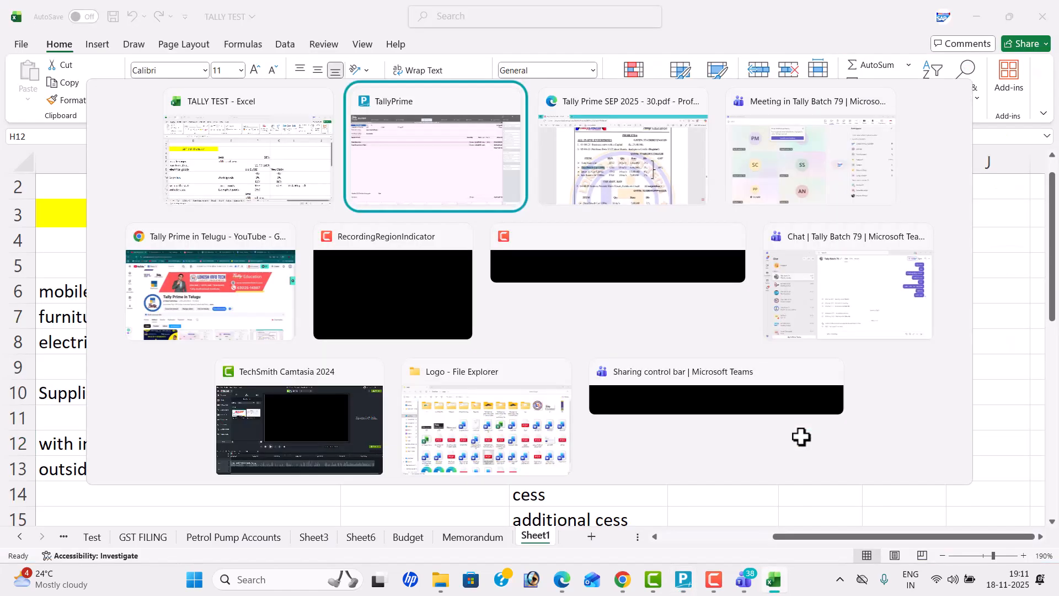
key(alt+Tab)
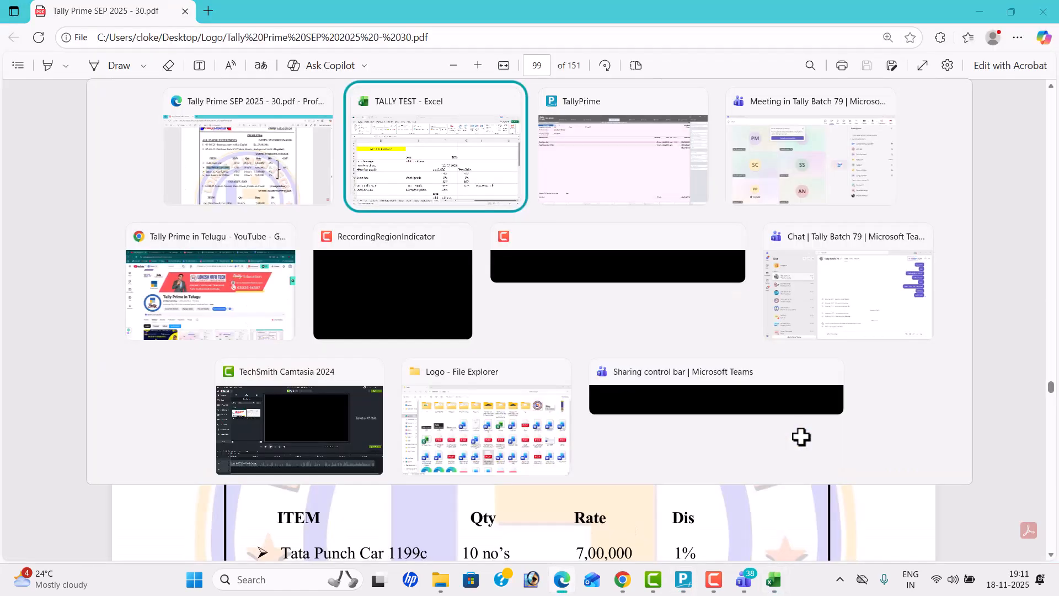
key(Tab)
key(Return)
key(Return)
Step: Start a new stock item named Bmw X1 Car 1200cc, copying the name from the Problem-6 PDF
key(alt+c)
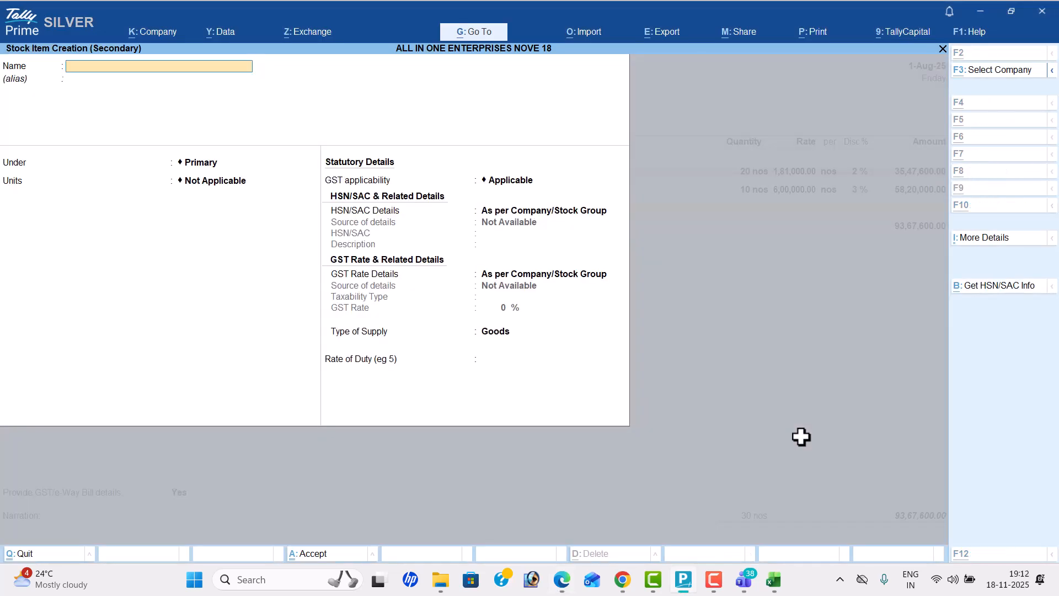
key(alt+Tab)
drag(269, 355, 405, 355)
key(ctrl+c)
key(alt+Tab)
key(ctrl+v)
key(Return)
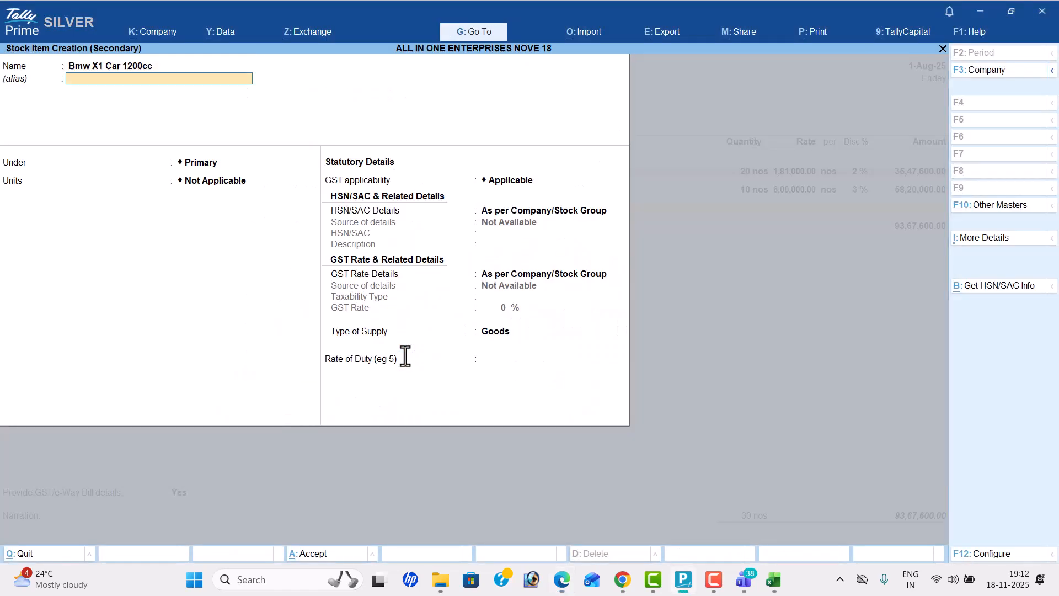
Step: Set the Bmw X1 item's unit to nos and specify HSN/SAC code 8703, as listed in the PDF
key(Return)
key(Return)
key(Down)
key(Return)
key(Down)
key(Return)
key(alt+Tab)
key(alt+Tab)
text(87)
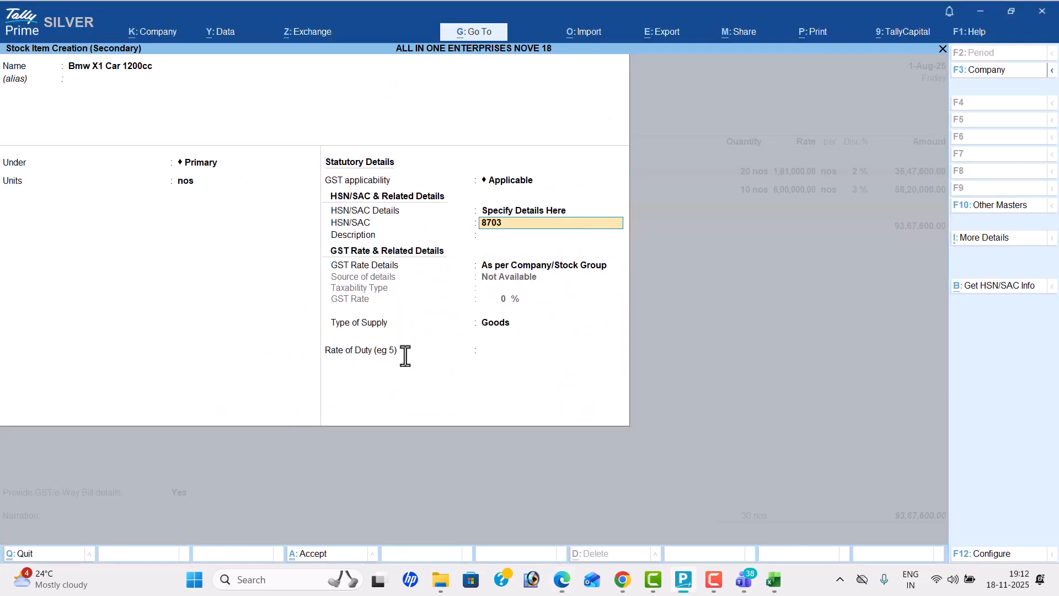
Step: Specify a 40% GST rate for the Bmw X1 Car 1200cc item and save it into the purchase voucher
key(Return)
key(Return)
key(Down)
key(Return)
key(Return)
text(40)
key(Return)
key(Return)
key(Return)
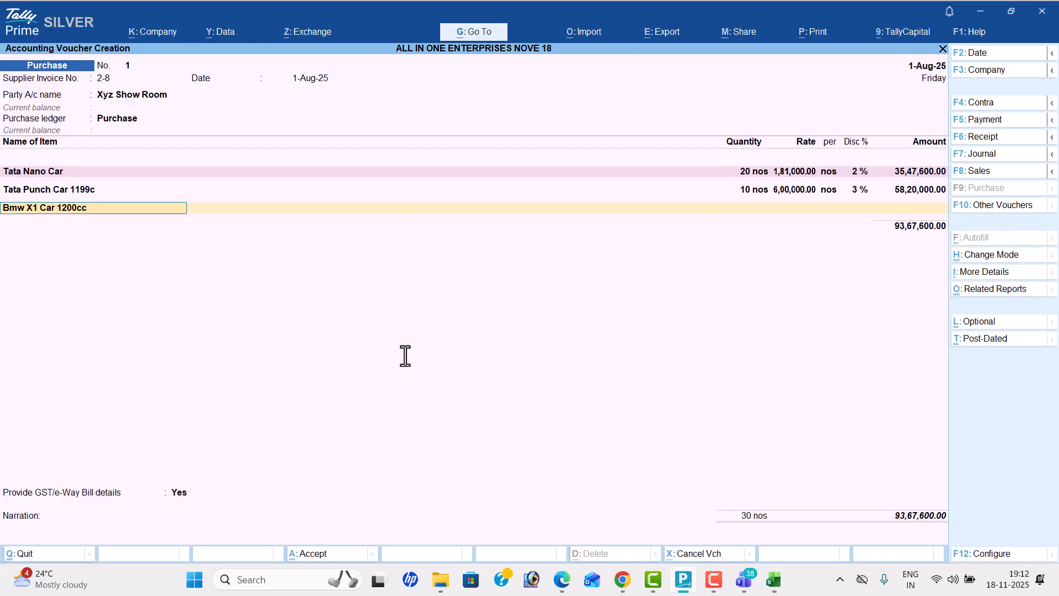
Step: Fill in the Bmw X1 Car 1200cc line with quantity 10 nos, rate 15,00,000 and a 4% discount
key(alt+Tab)
key(alt+Tab)
text(10)
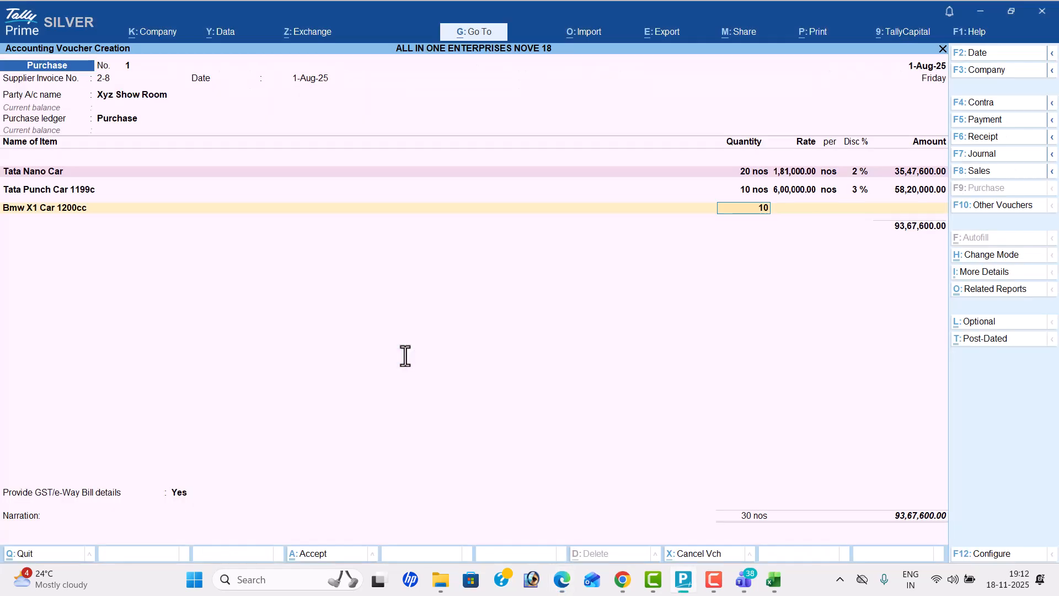
key(Return)
text(15,)
text(00,000)
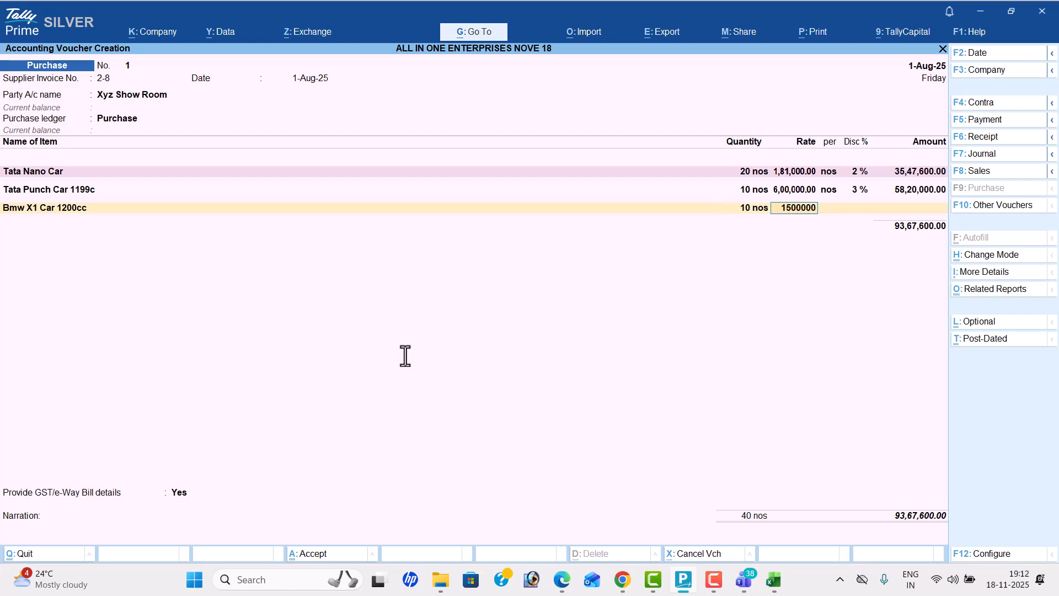
key(Return)
key(Return)
key(alt+Tab)
Step: Start a new stock item named Kia Sonet Car 1500cc, copying the name from the PDF
key(alt+Tab)
text(4)
key(Return)
key(Return)
key(alt+c)
key(alt+Tab)
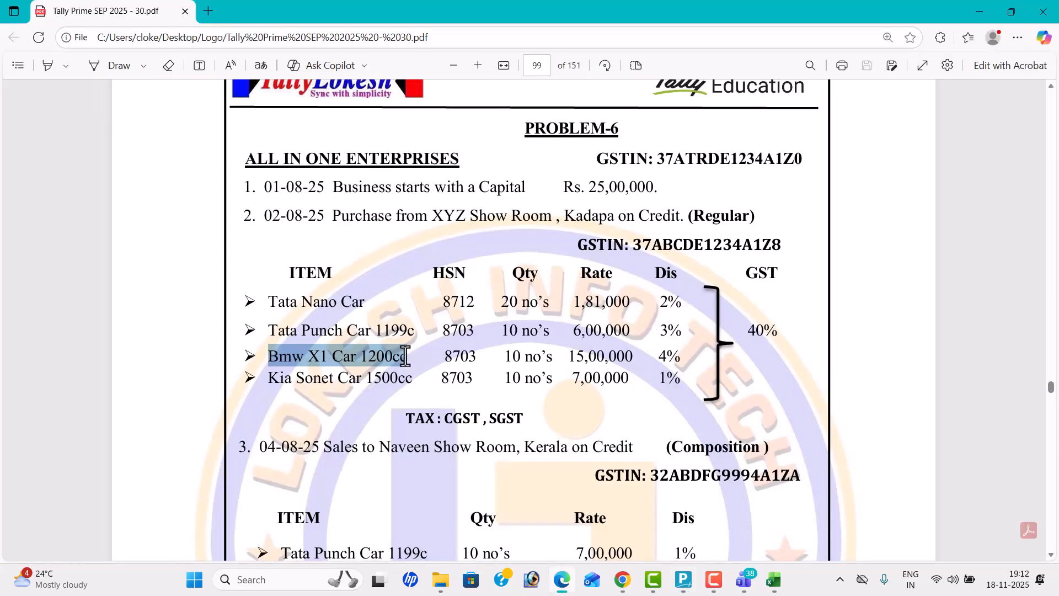
drag(267, 377, 419, 383)
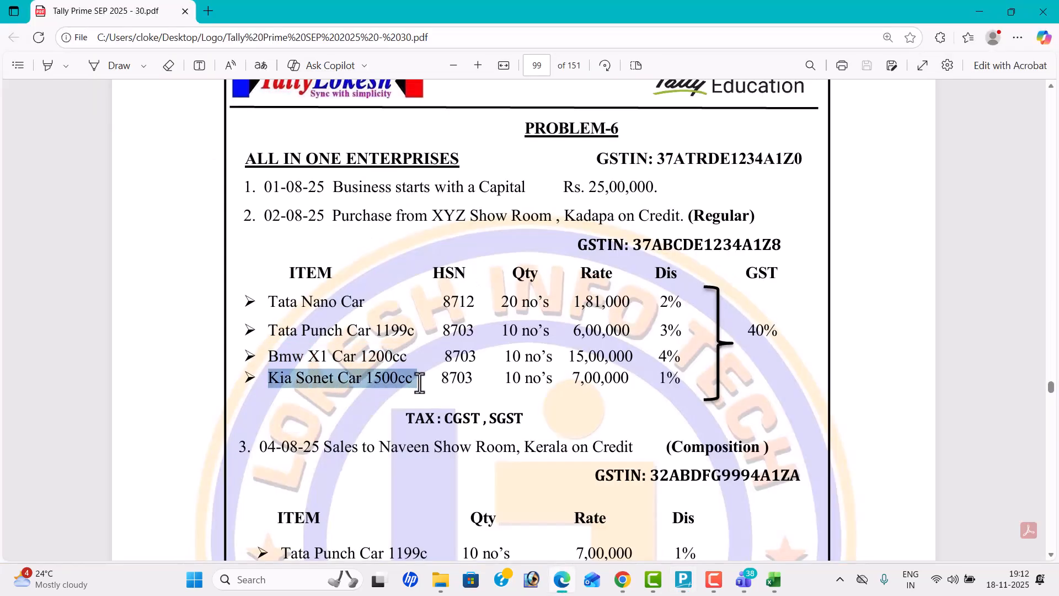
key(ctrl+c)
key(alt+Tab)
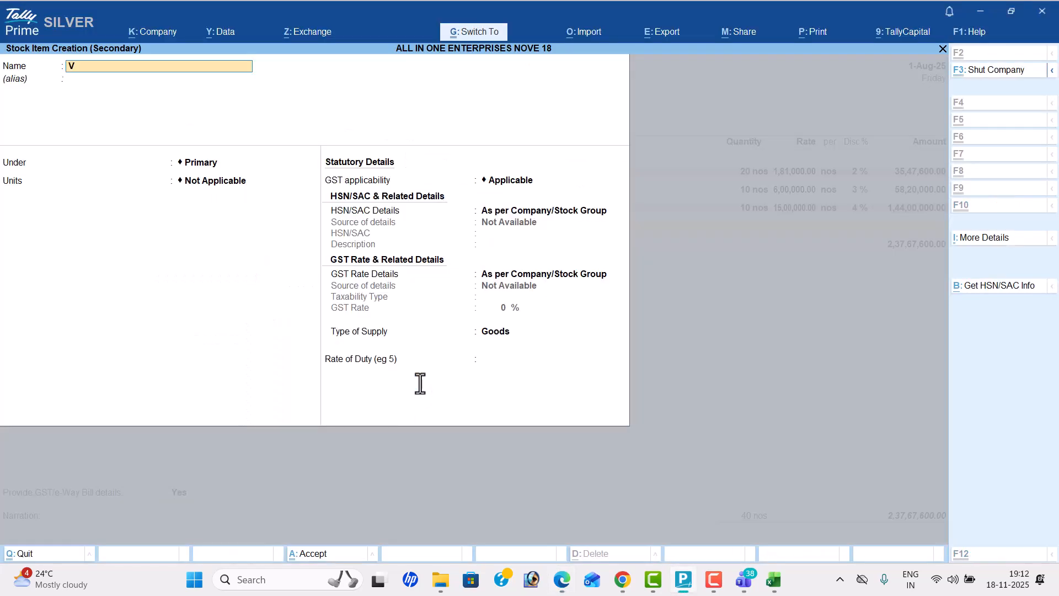
key(ctrl+v)
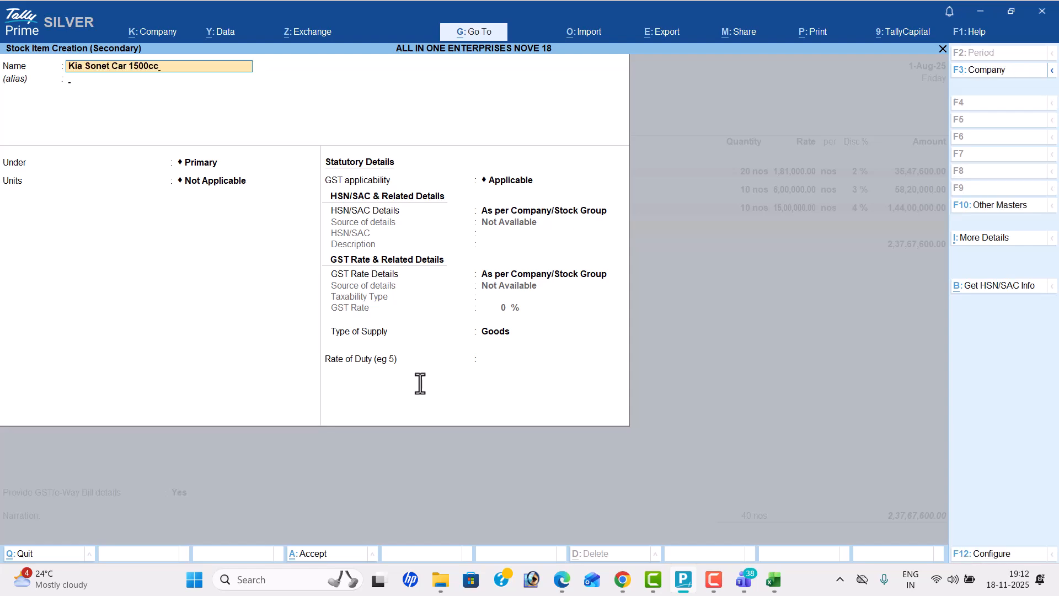
key(Return)
key(Return)
key(Return)
Step: Set the Kia Sonet item's unit to nos and specify HSN/SAC code 8703
key(Down)
key(Return)
key(Return)
key(Down)
key(Return)
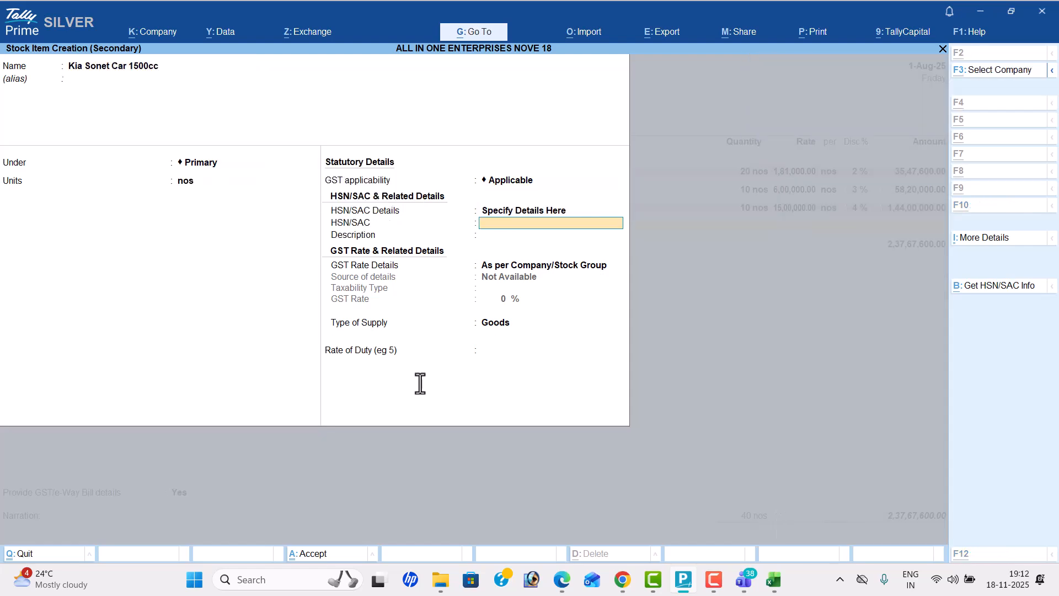
key(alt+Tab)
key(alt+Tab)
text(870)
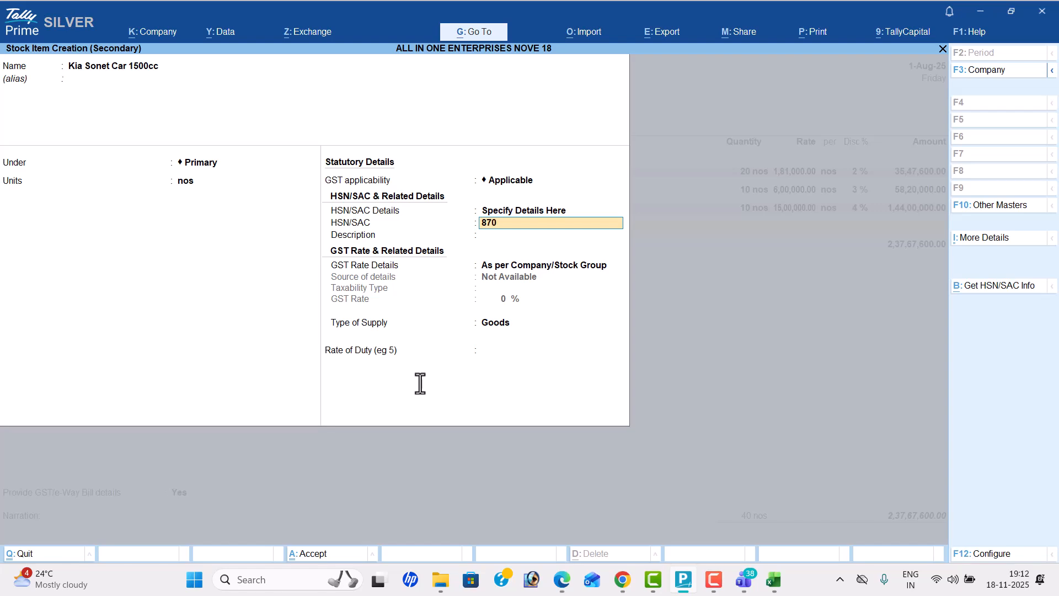
text(3)
Step: Specify a 40% GST rate for the Kia Sonet Car 1500cc item and save it into the voucher
key(Return)
key(Return)
key(Down)
key(Return)
key(Return)
text(40)
key(Return)
Step: Fill in the Kia Sonet Car 1500cc line with quantity 10 nos, rate 7,00,000 and a 1% discount
key(Return)
key(Return)
key(y)
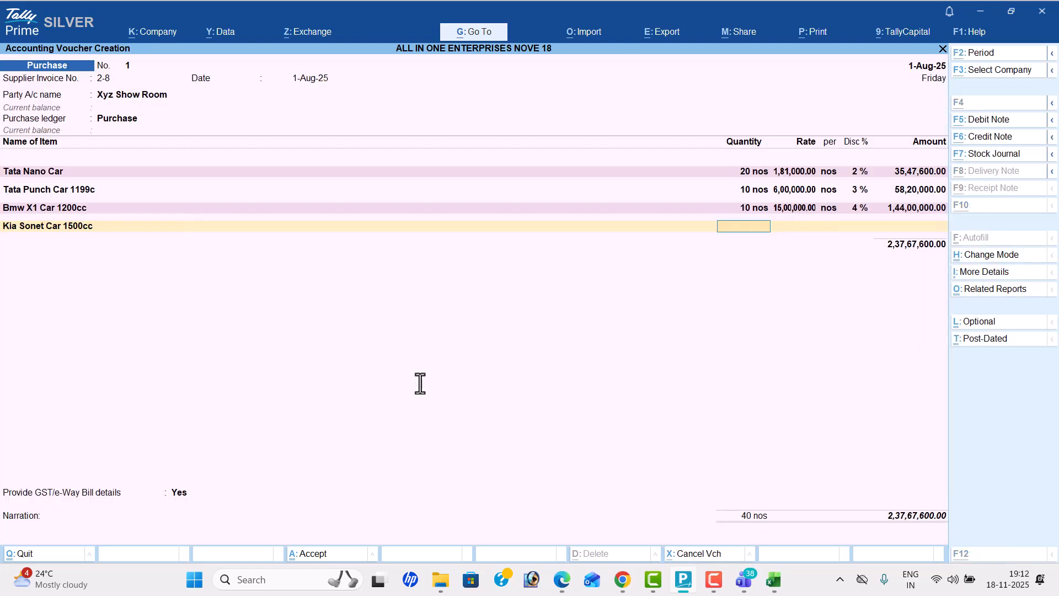
key(alt+Tab)
key(alt+Tab)
text(10)
key(Return)
key(alt+Tab)
key(alt+Tab)
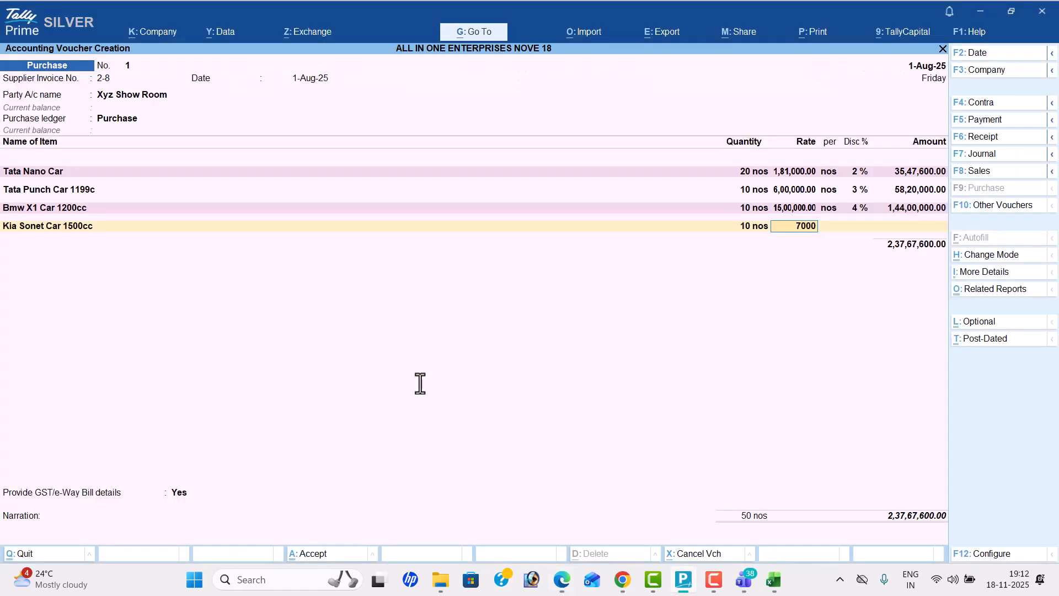
text(700000)
key(Return)
key(alt+Tab)
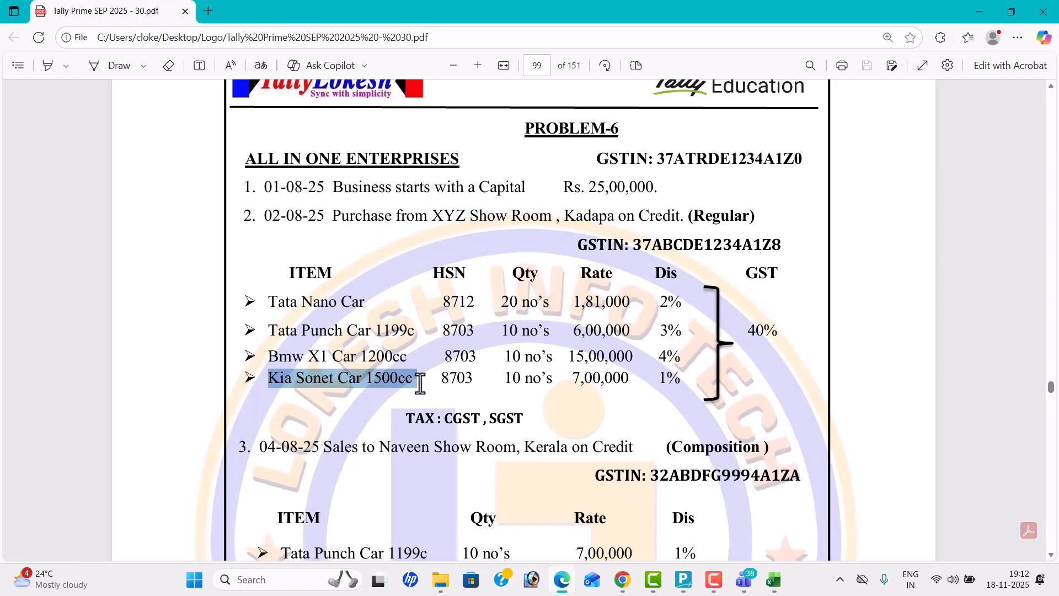
key(alt+Tab)
text(1)
key(Return)
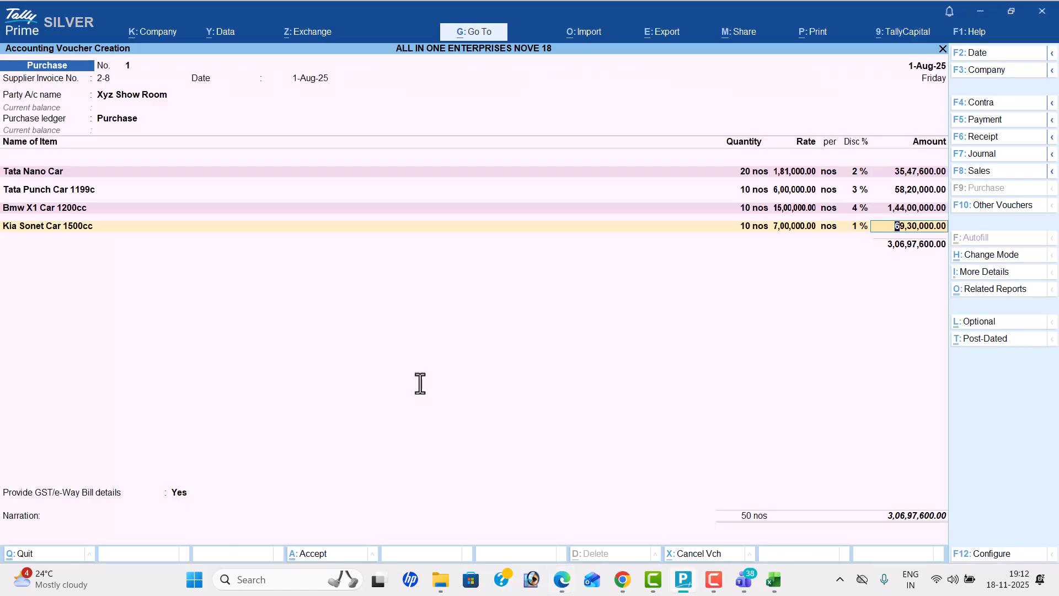
key(Return)
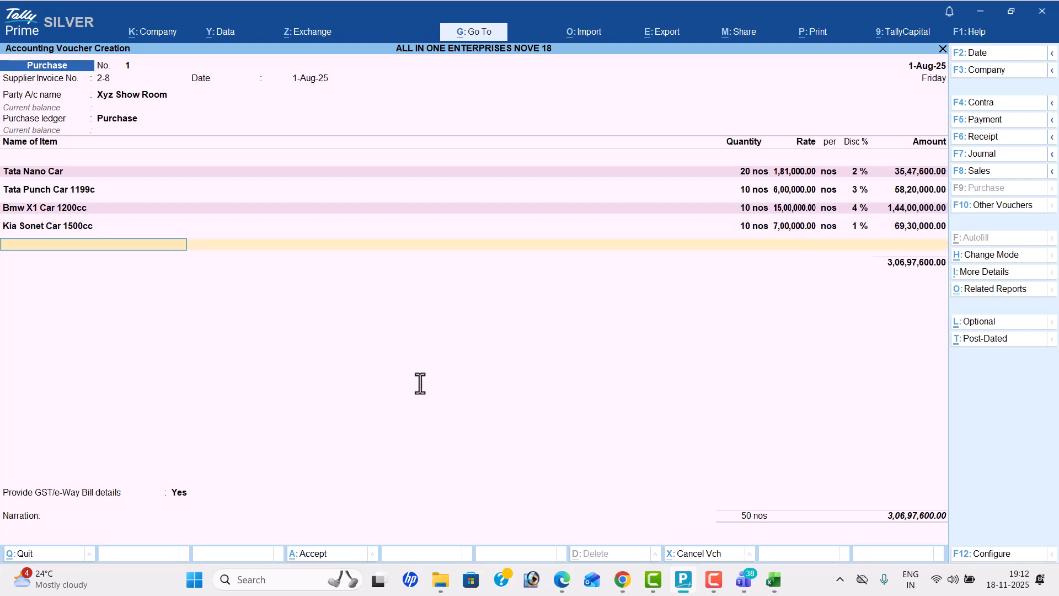
Step: End the item list, check the required taxes in the PDF, and start a new ledger named CGST
key(Return)
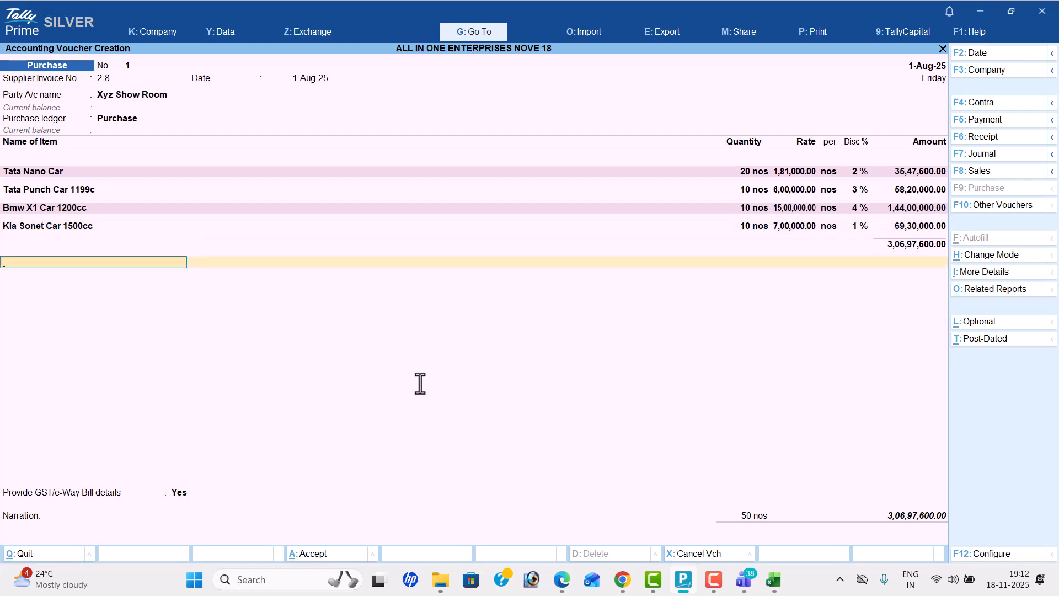
key(alt+Tab)
scroll(420, 383, down, 2)
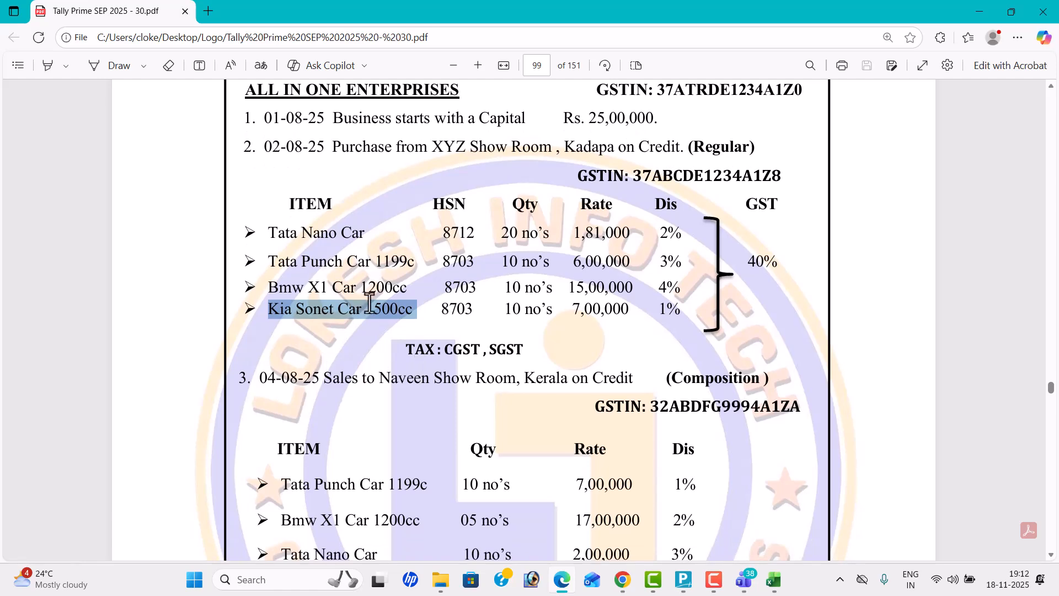
key(alt+Tab)
text(c)
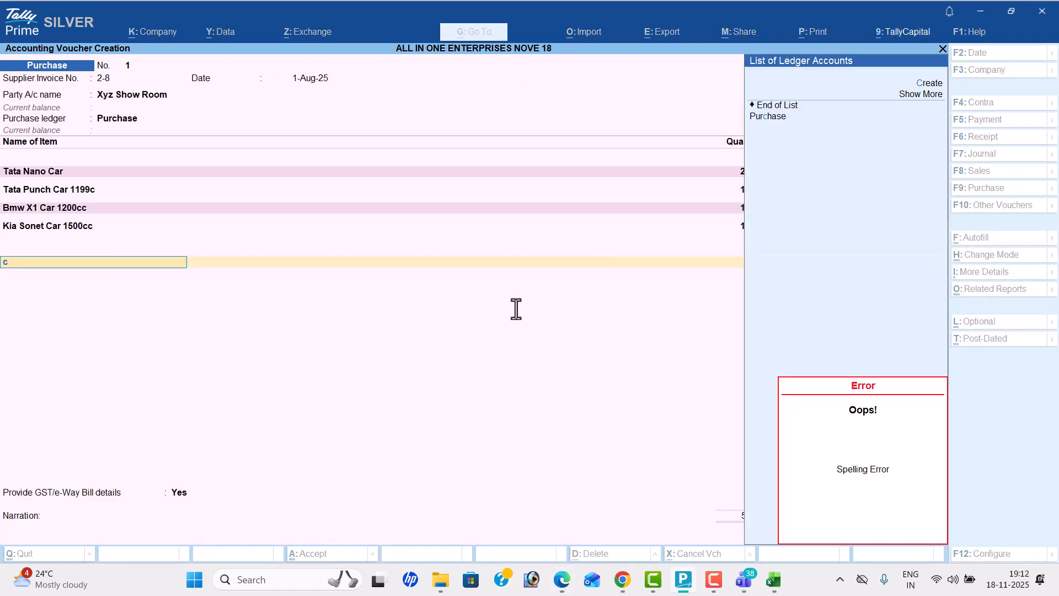
key(Return)
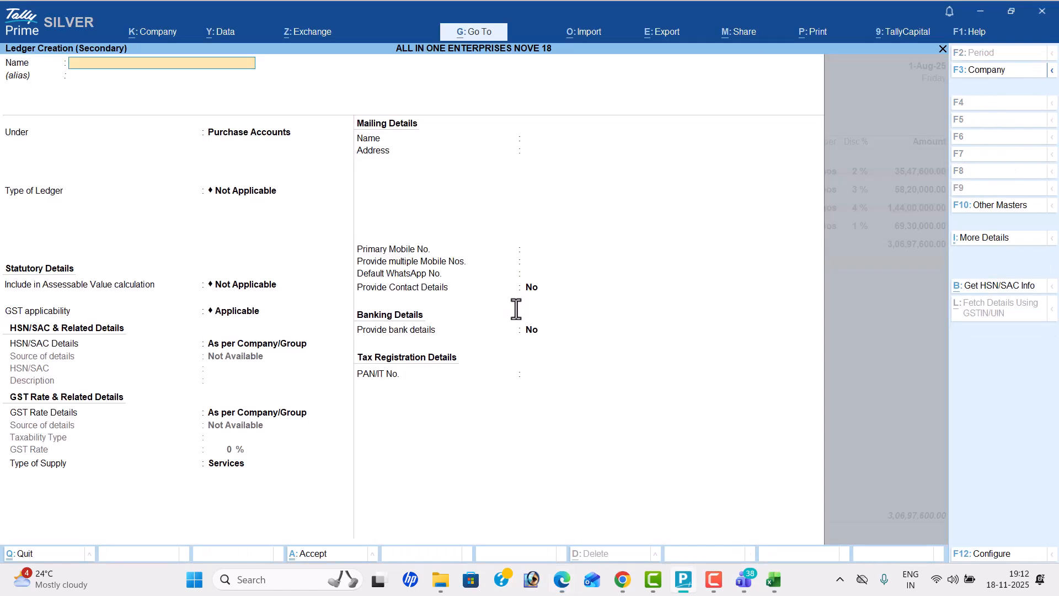
text(CGST)
key(Return)
Step: Place the CGST ledger under Duties & Taxes with duty type GST and tax type CGST, and complete its details
text(du)
key(Return)
key(Up)
key(Return)
key(Down)
key(Return)
key(Return)
key(Return)
key(Return)
key(Return)
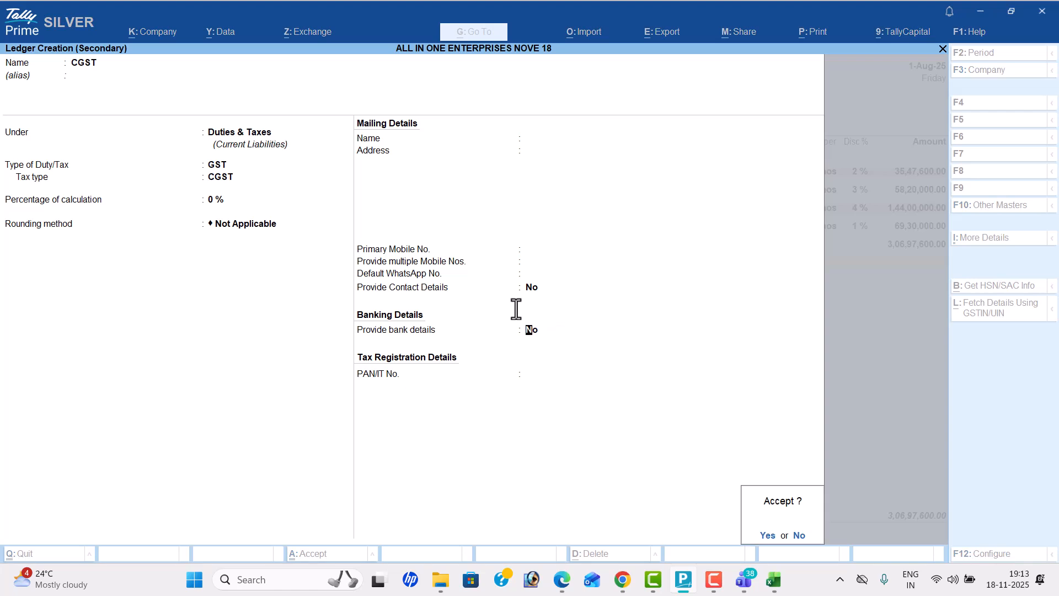
Step: Create an SGST ledger under Duties & Taxes with duty type GST and tax type SGST/UTGST, and add it to the voucher
key(alt+c)
text(S)
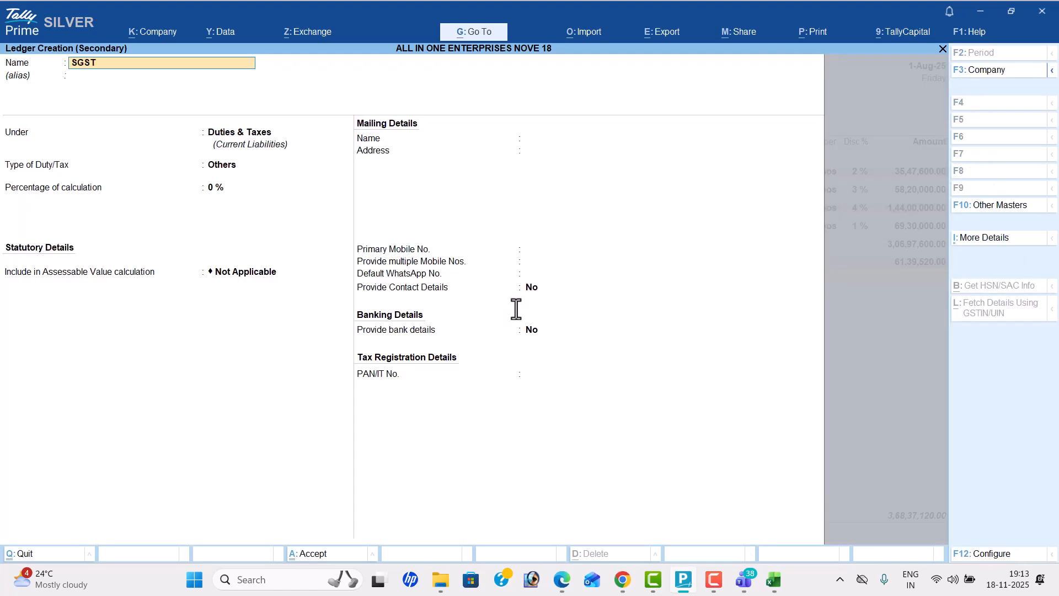
key(Return)
key(Return)
key(Up)
key(Return)
key(Down)
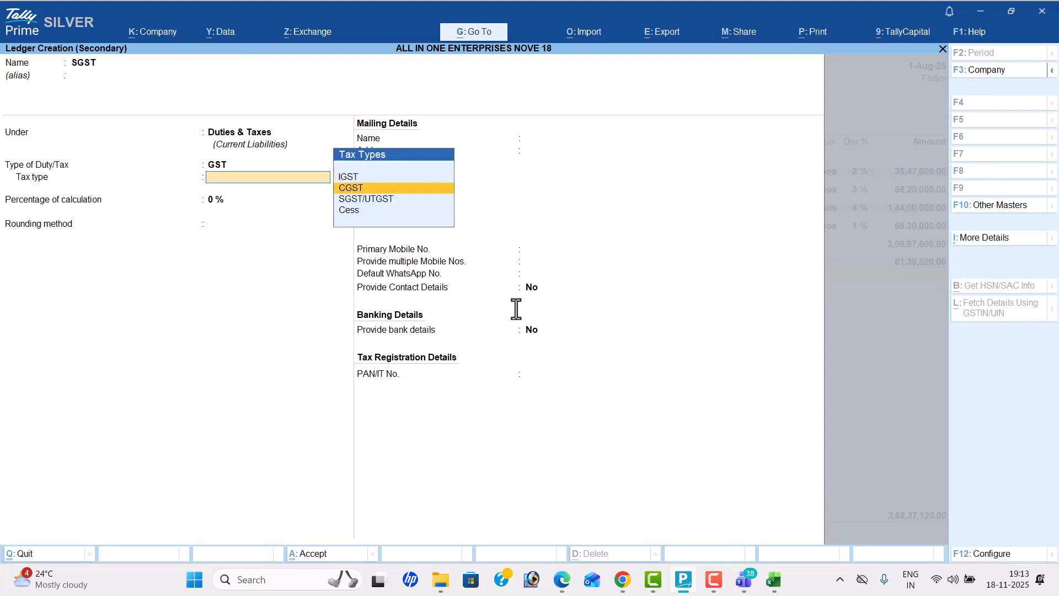
key(Down)
key(Return)
key(Return)
key(Return)
key(Return)
key(Return)
key(Return)
key(Return)
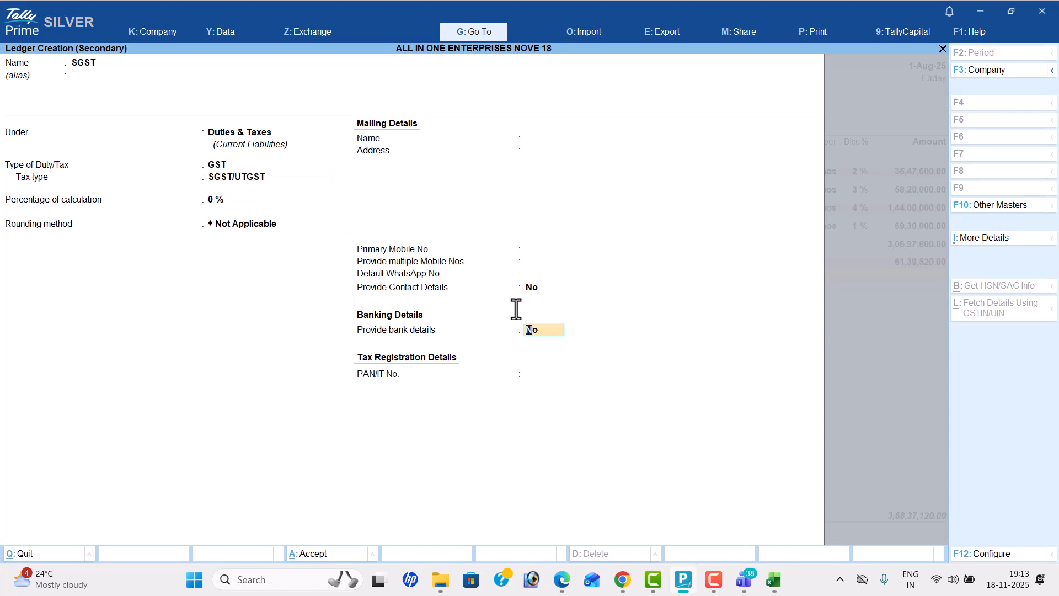
key(Down)
key(Return)
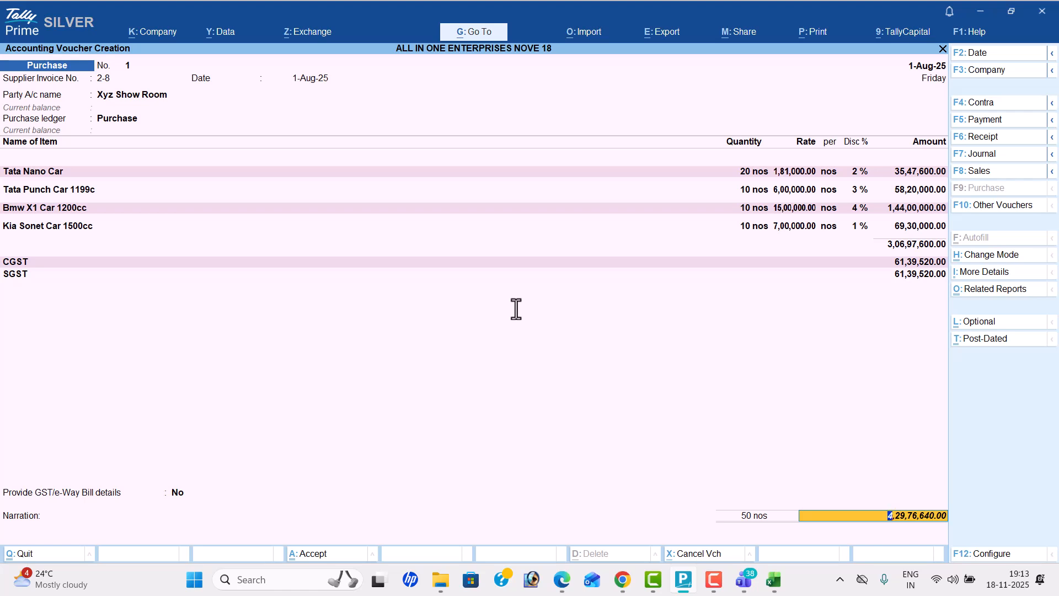
Step: Save the purchase voucher and check the next transaction in the PDF
key(Return)
key(Return)
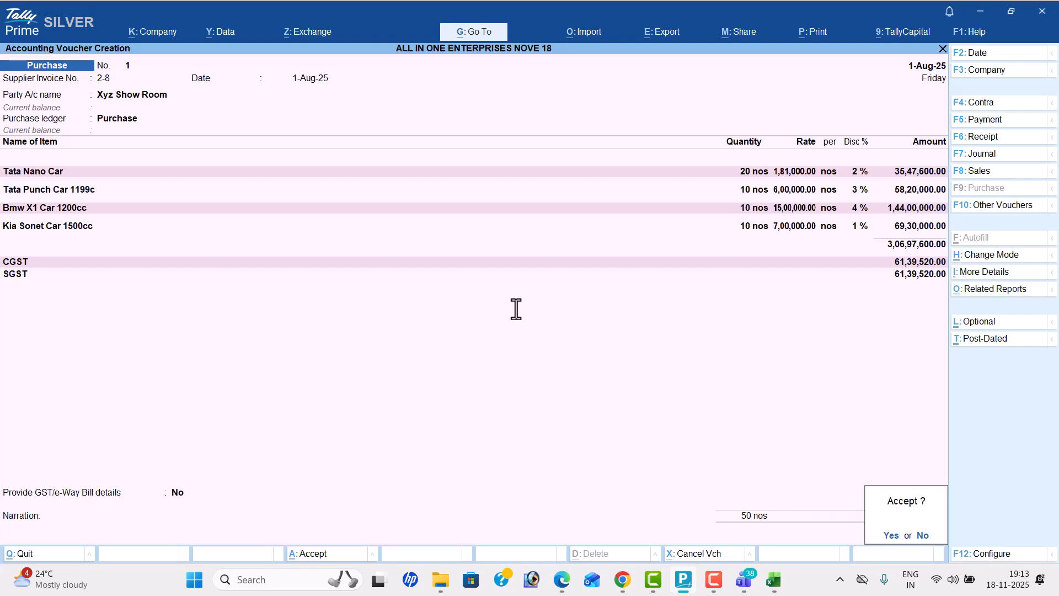
key(Return)
key(alt+Tab)
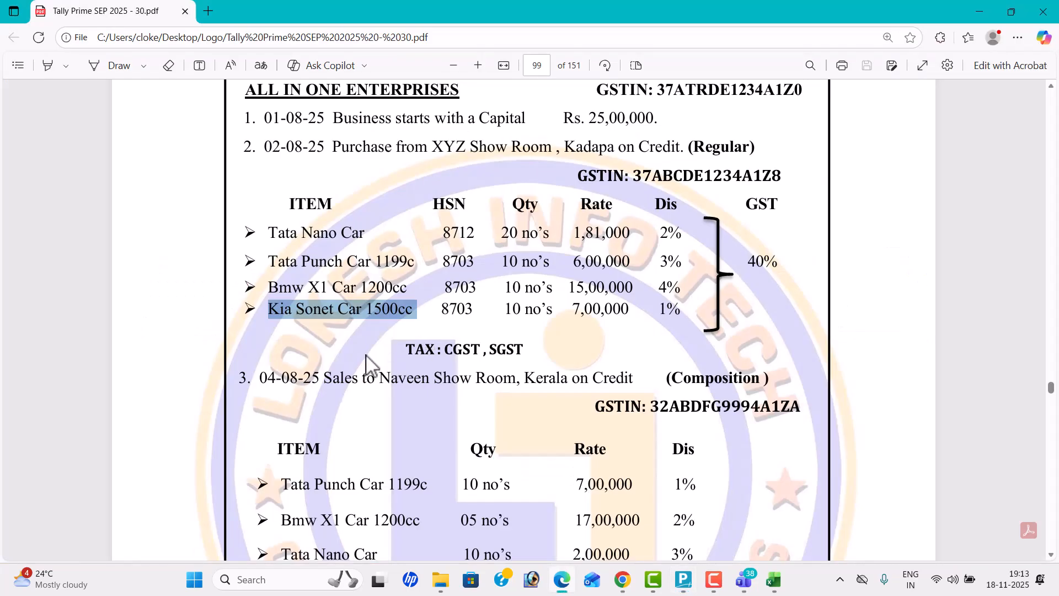
scroll(361, 363, down, 3)
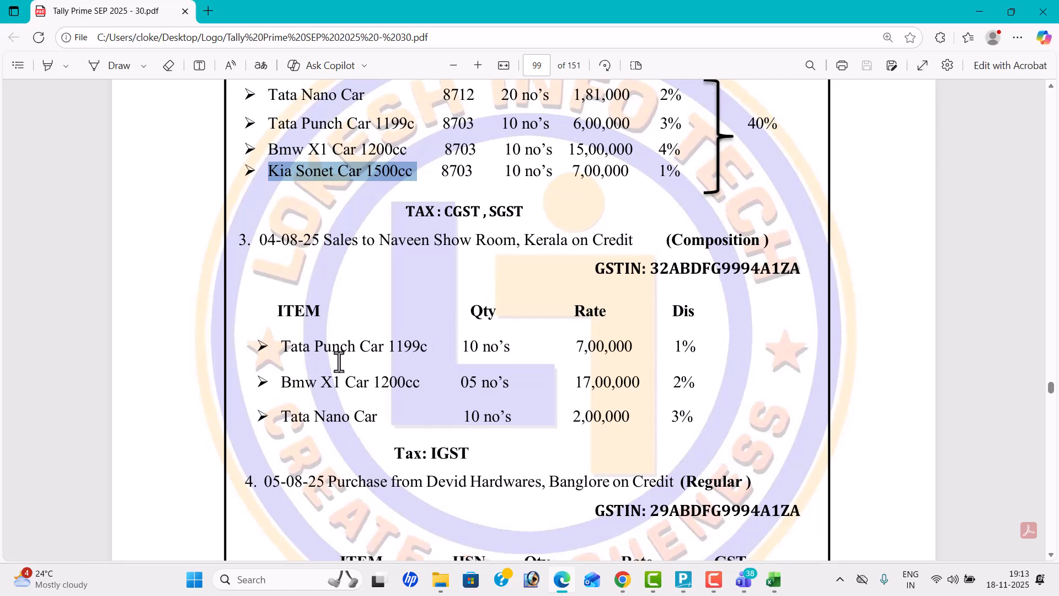
scroll(673, 344, up, 3)
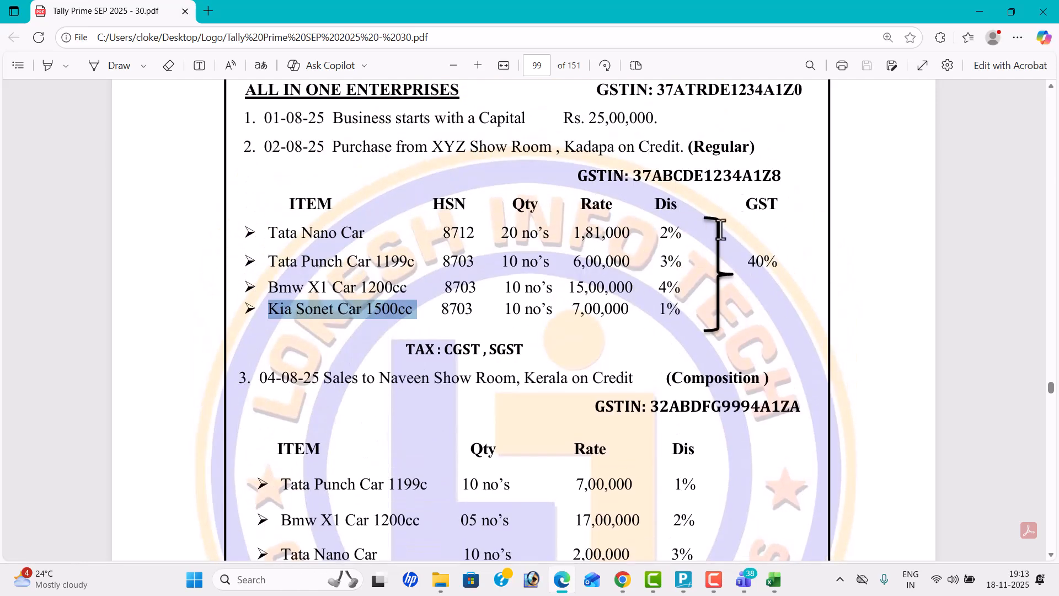
scroll(655, 330, down, 3)
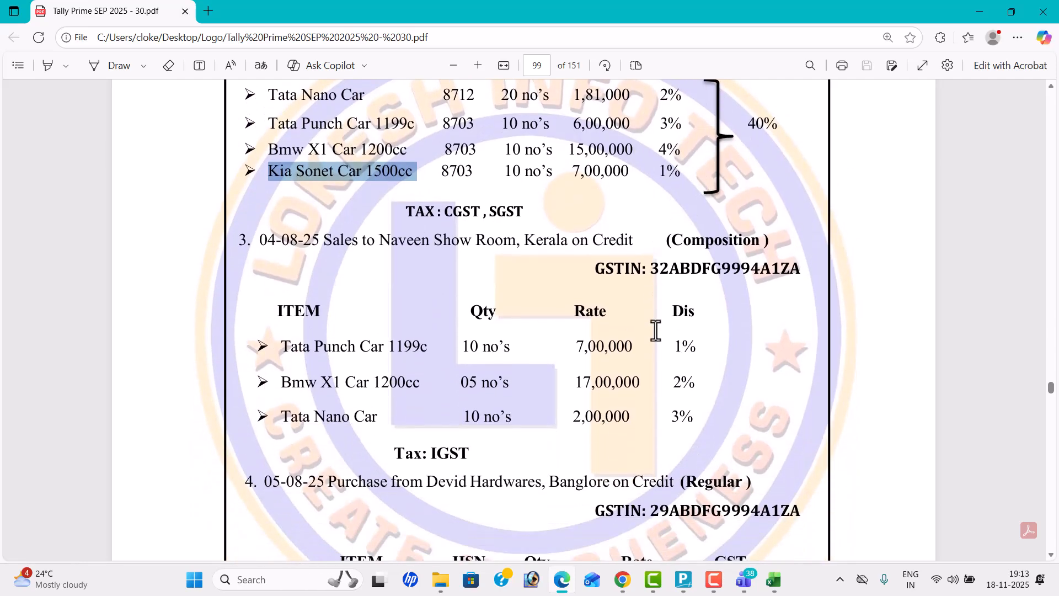
key(alt+Tab)
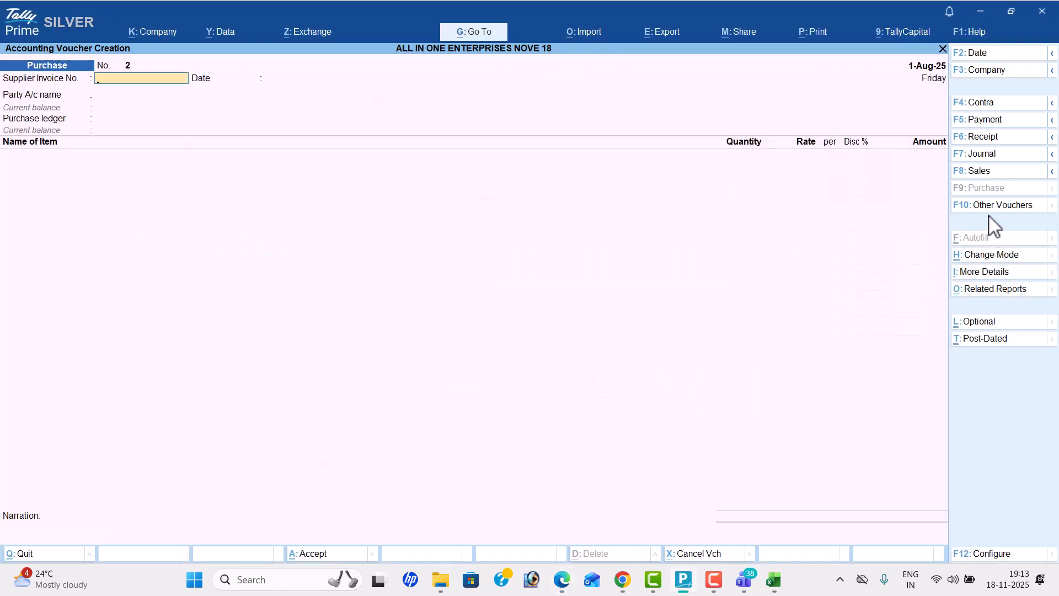
Step: Start a sales voucher dated 4-Aug-25 and leave its reference details blank
click(985, 171)
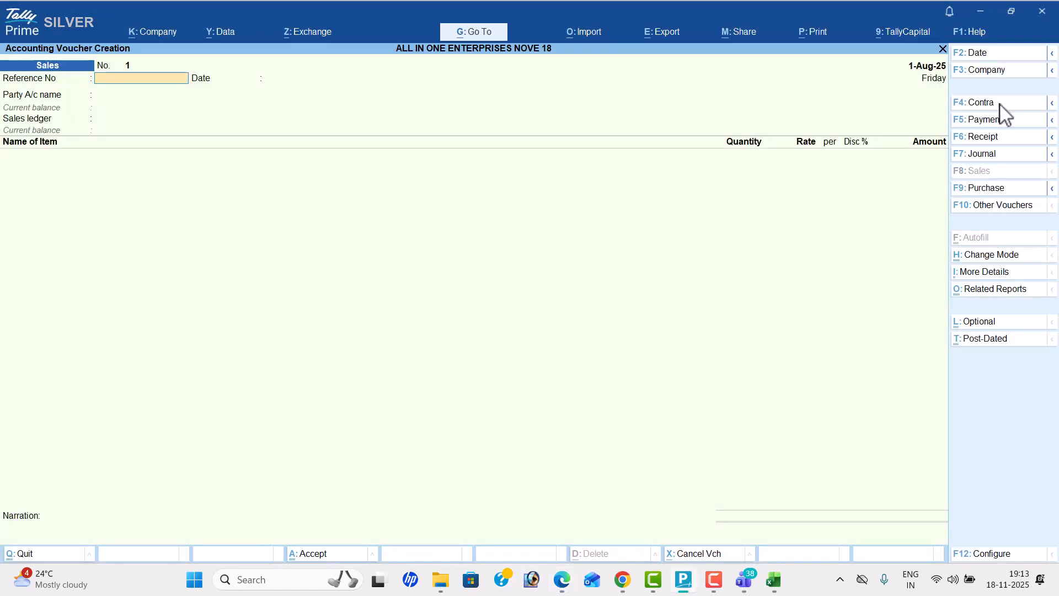
key(alt+Tab)
key(alt+Tab)
click(994, 54)
text(4-8)
key(Return)
key(Return)
key(Return)
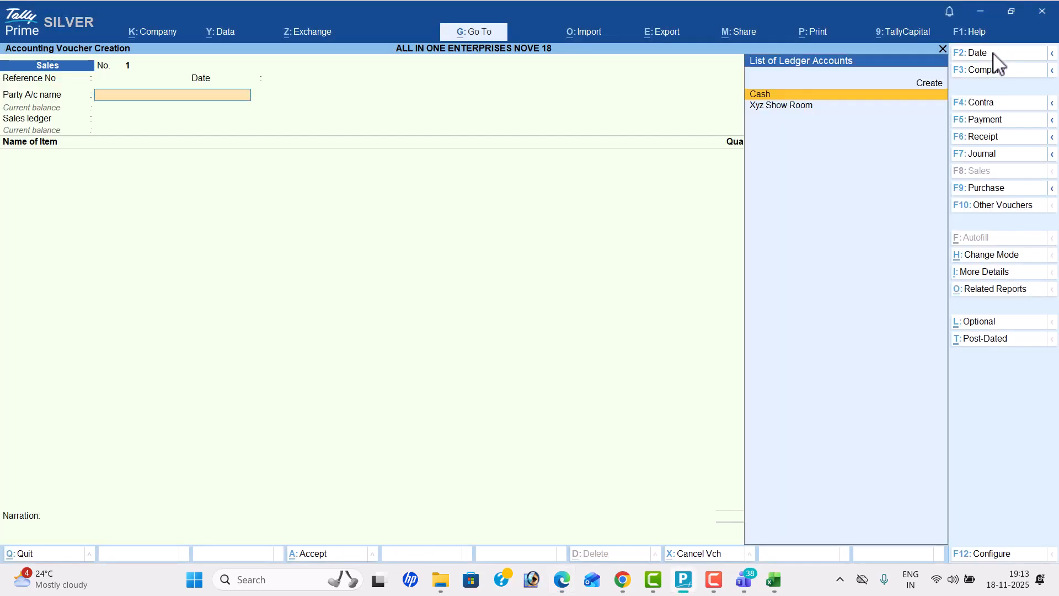
Step: Create a party ledger named Naveen Show Room, copied from the PDF, under Sundry Debtors
key(alt+c)
key(alt+Tab)
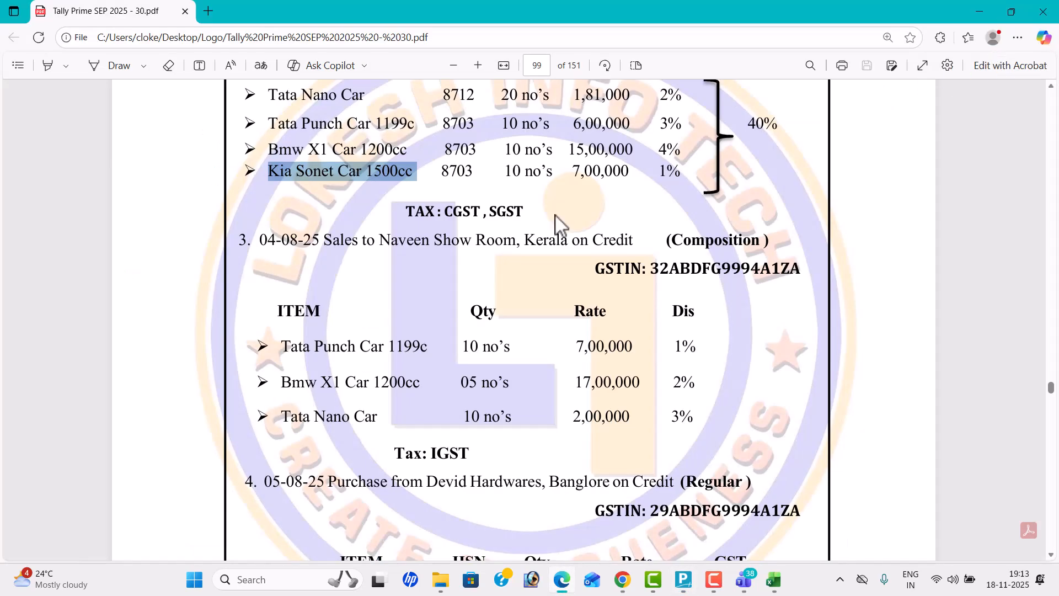
drag(384, 241, 515, 253)
key(ctrl+c)
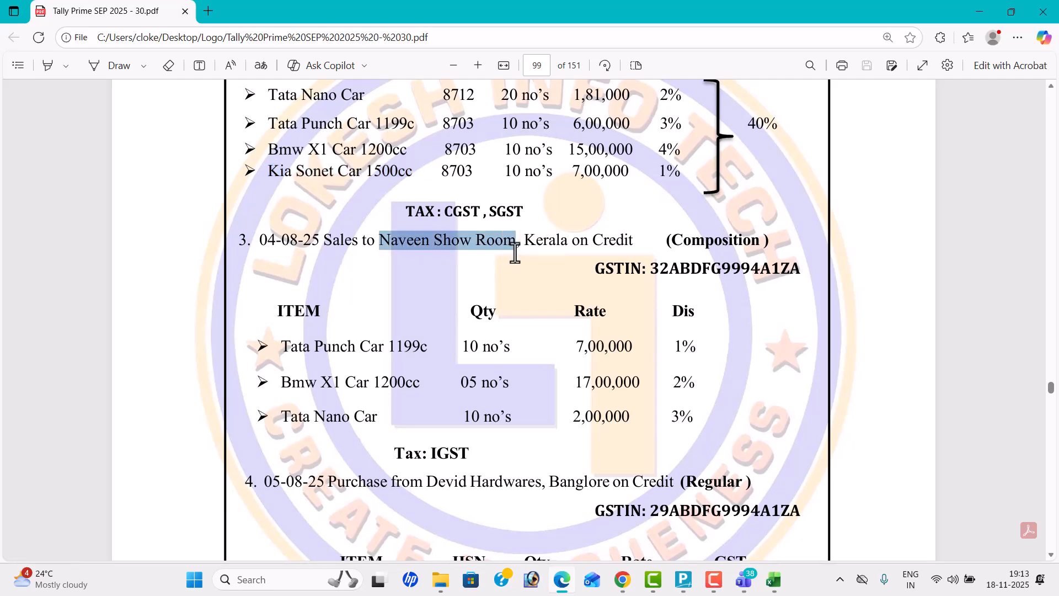
key(alt+Tab)
key(ctrl+alt+v)
text(SUN)
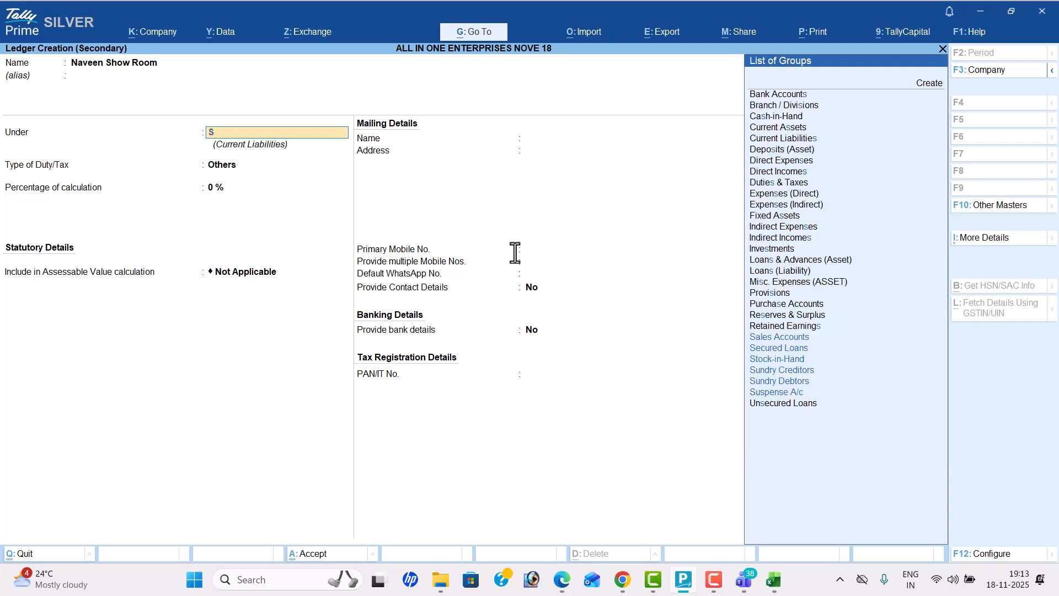
key(Down)
key(Return)
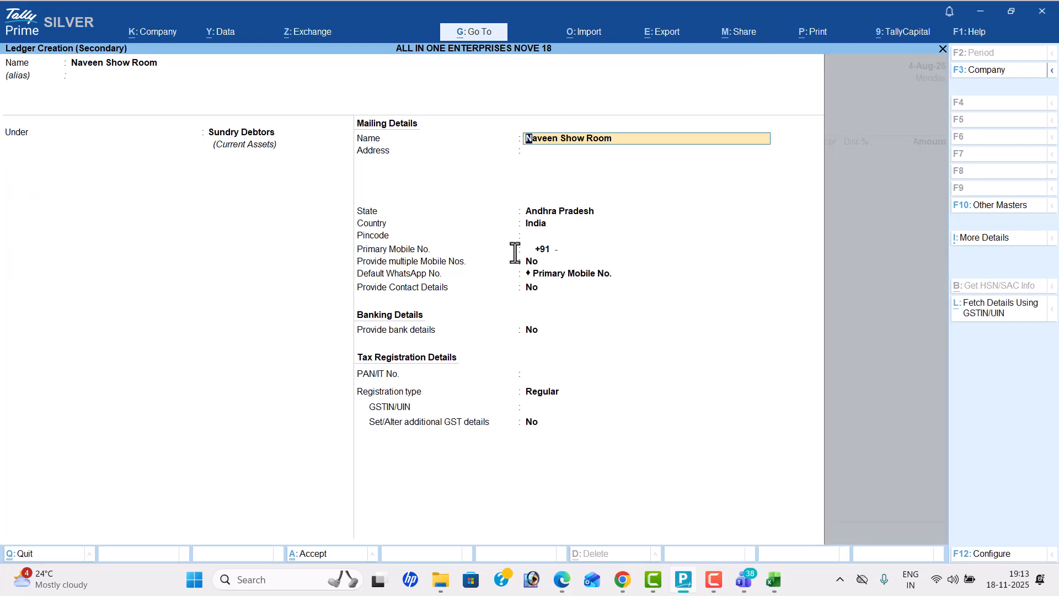
Step: Set the party ledger's state to Kerala and its registration type to Composition, leaving the address blank
key(alt+Tab)
key(alt+Tab)
key(Return)
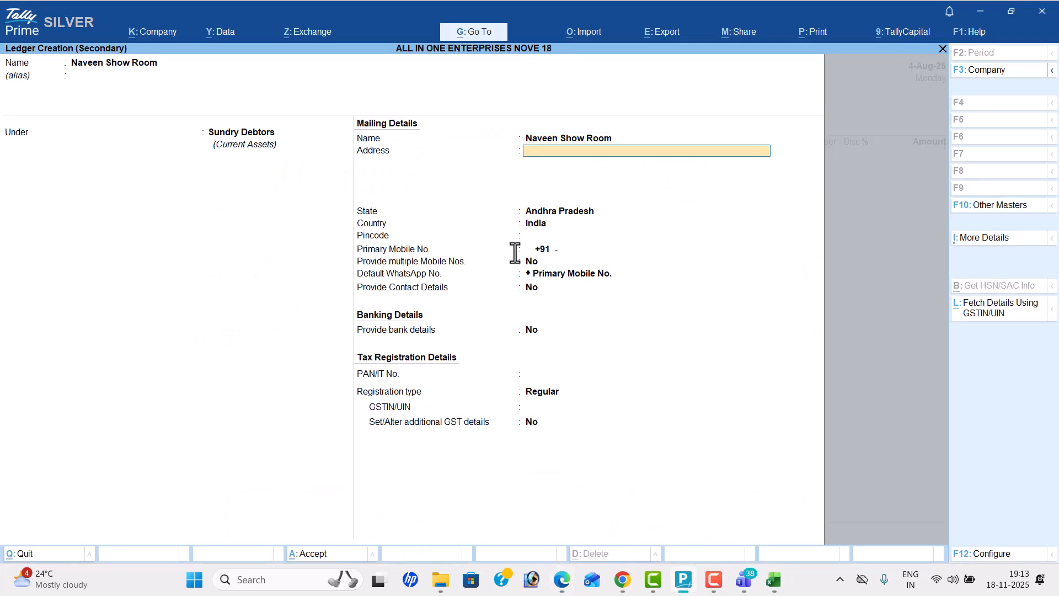
key(Return)
text(Ke)
key(Return)
key(Return)
key(Return)
key(Return)
key(Return)
key(Return)
key(Return)
key(Return)
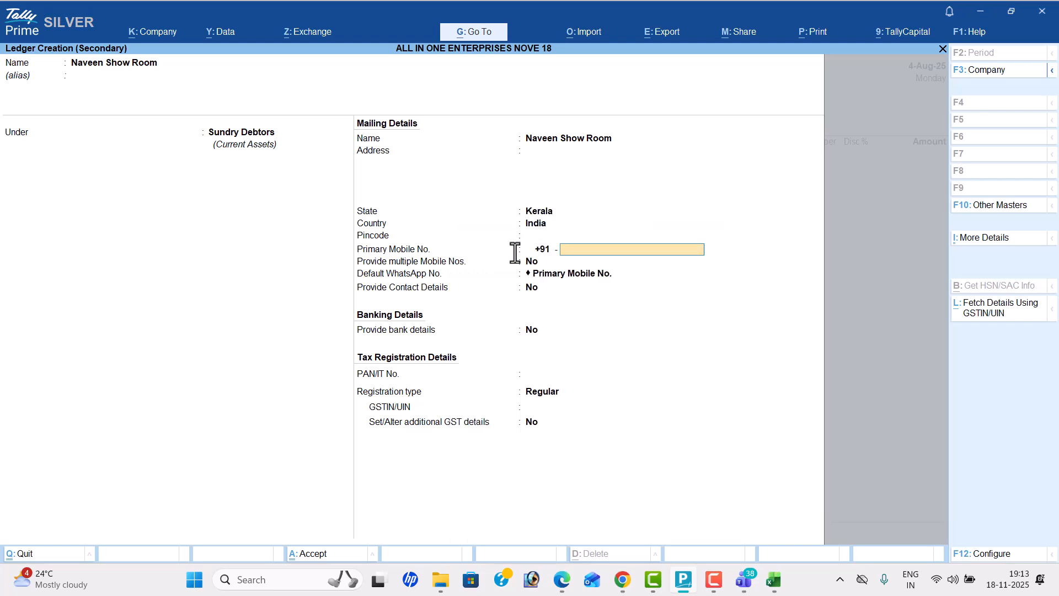
key(Up)
key(Return)
Step: Copy the party's GSTIN from the PDF into its ledger, save the ledger and accept the party details
key(alt+Tab)
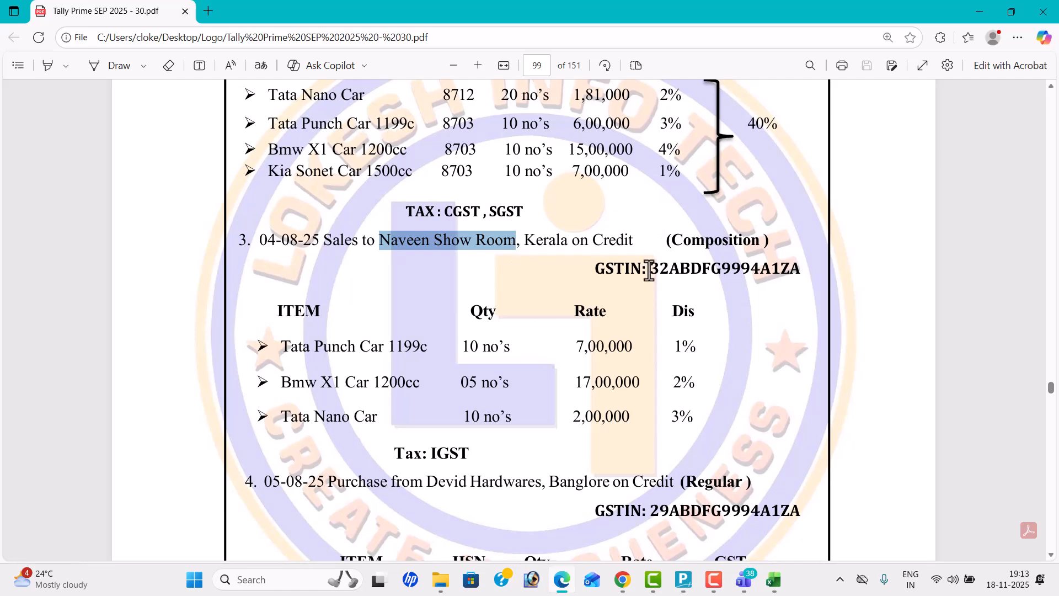
drag(651, 272, 795, 275)
key(ctrl+c)
key(alt+Tab)
key(ctrl+v)
key(Return)
key(Return)
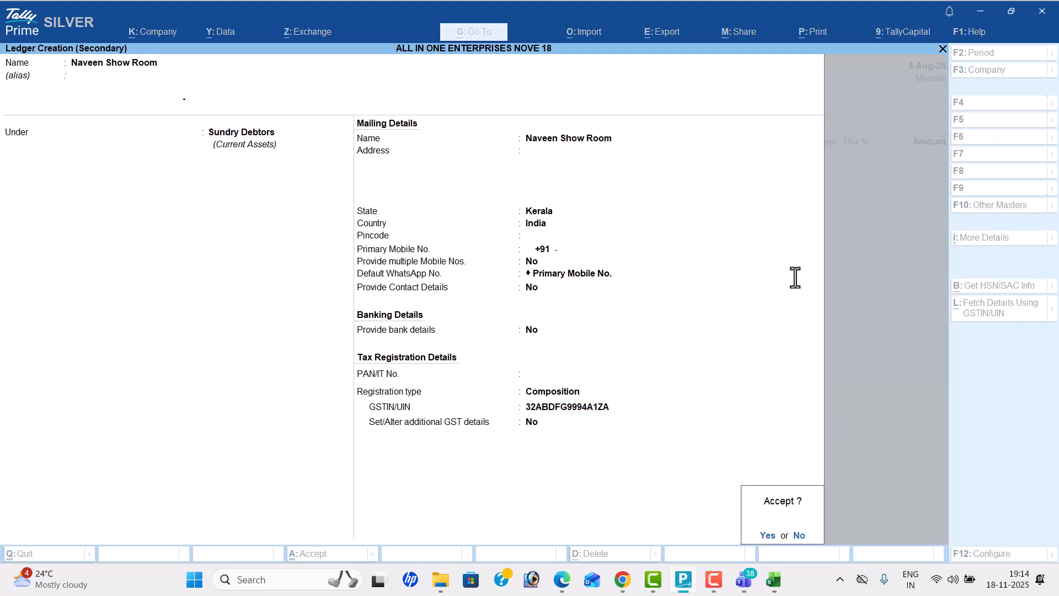
key(Return)
key(ctrl+a)
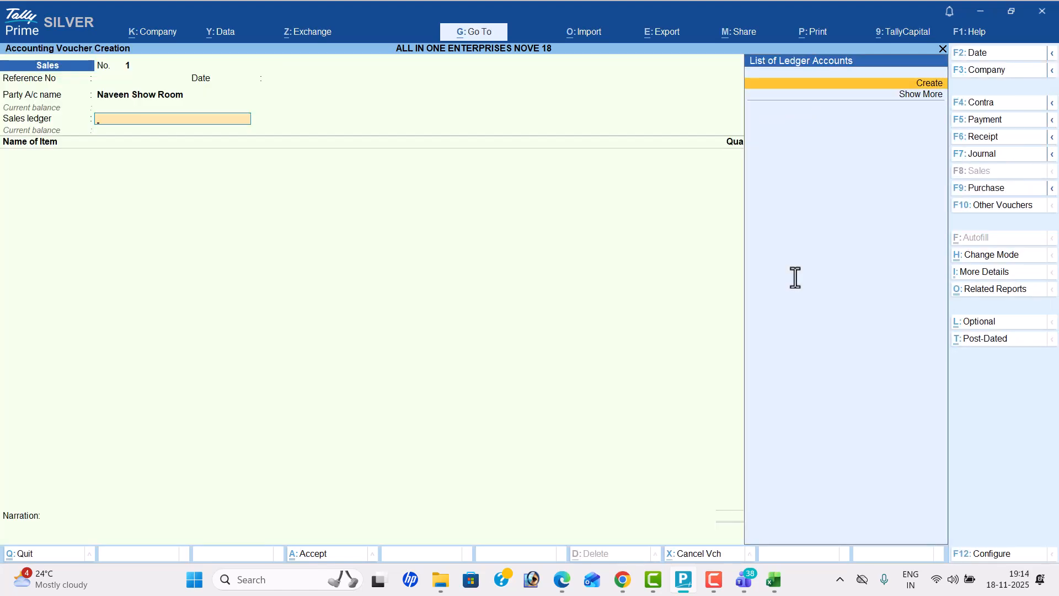
Step: Create a sales ledger named Sales IGST under Sales Accounts with Goods as the type of supply
key(Return)
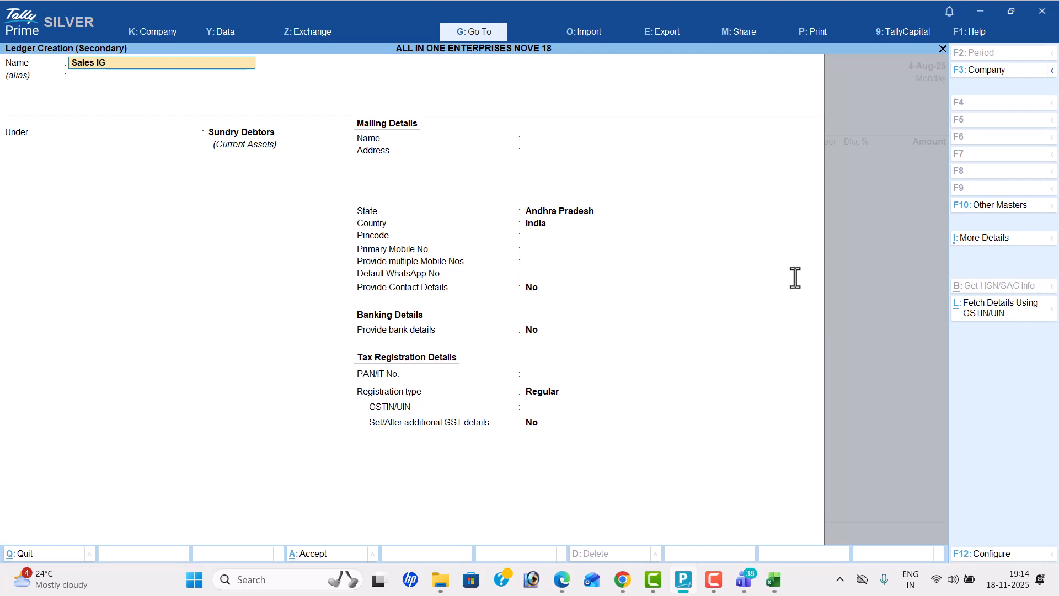
key(Return)
text(Sa)
key(Return)
key(Return)
key(Return)
key(Return)
key(Return)
key(Return)
key(Up)
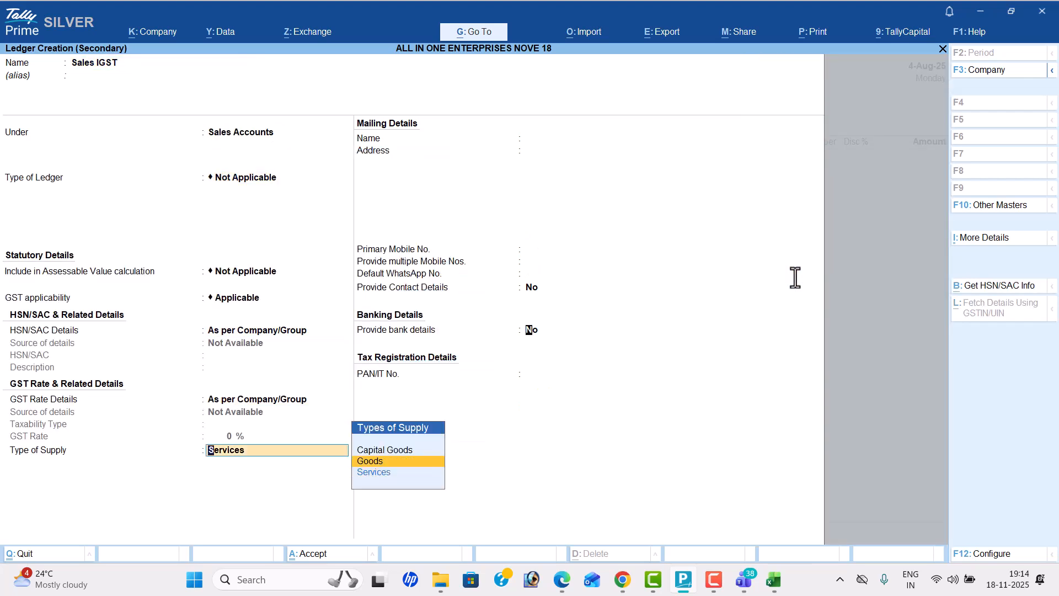
key(Return)
Step: Fill in the Tata Punch Car 1199c line with quantity 10 nos, rate 7,00,000 and a 1% discount, as listed in the PDF
key(Return)
key(alt+Tab)
key(alt+Tab)
text(T)
key(Down)
key(alt+Tab)
key(alt+Tab)
key(Return)
Step: Fill in the Bmw X1 Car 1200cc line with quantity 5 nos, rate 17,00,000 and a 2% discount, as listed in the PDF
key(alt+Tab)
key(alt+Tab)
text(10)
key(Return)
text(7)
key(Return)
key(alt+Tab)
key(alt+Tab)
key(Return)
key(Return)
key(Return)
key(alt+Tab)
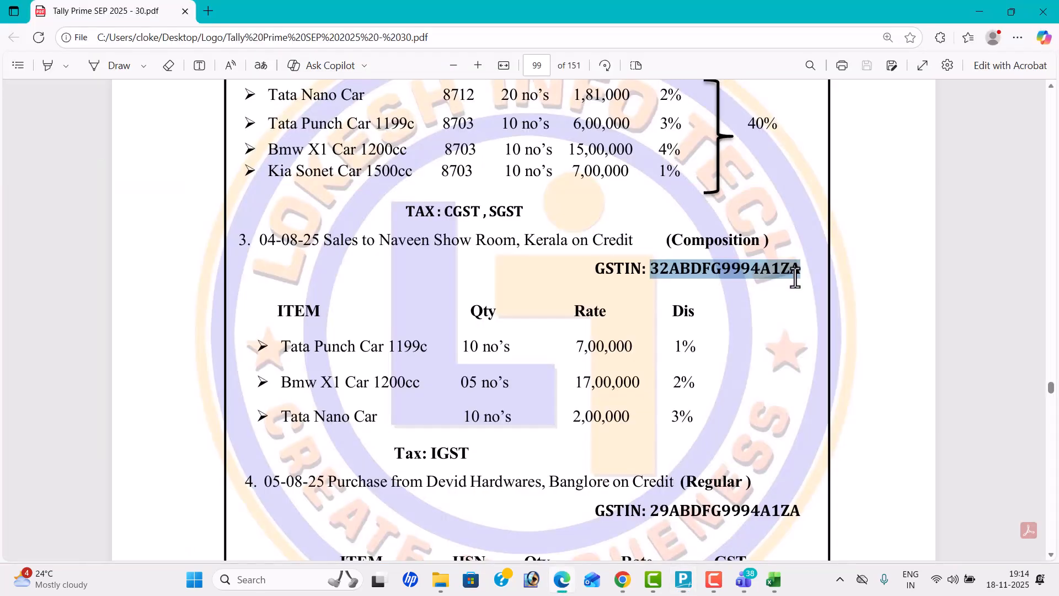
key(alt+Tab)
text(BM)
key(Return)
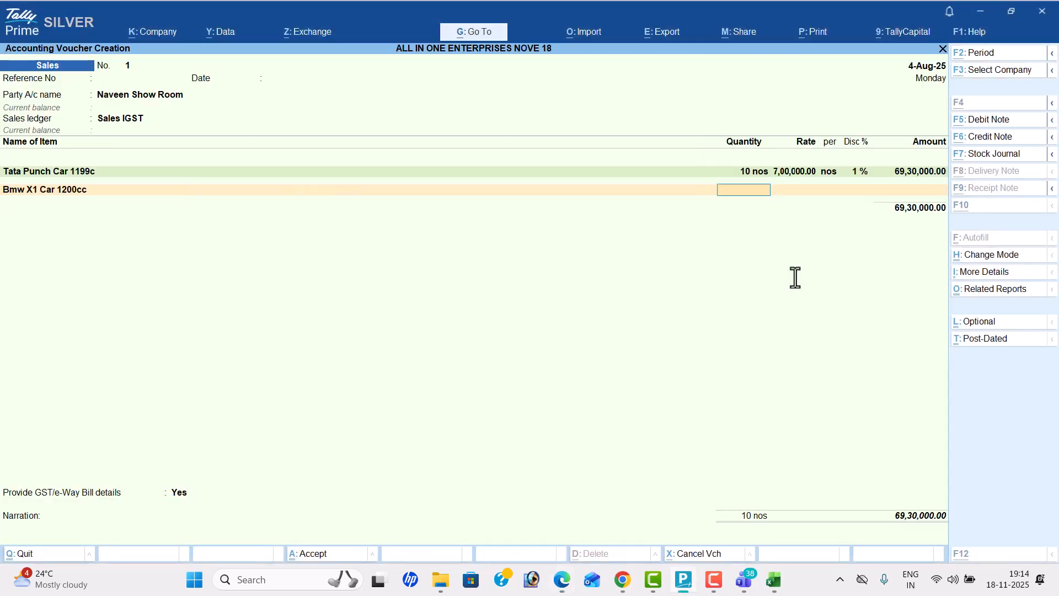
key(alt+Tab)
key(alt+Tab)
text(5)
key(Return)
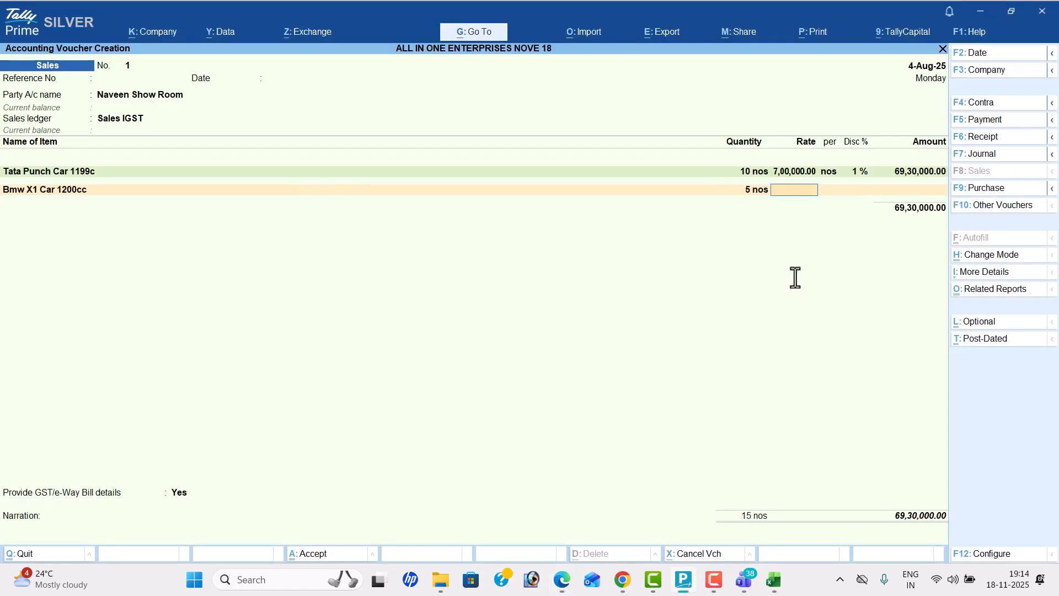
key(alt+Tab)
Step: Fill in the Tata Nano Car line with quantity 10 nos, rate 2,00,000 and a 3% discount, then end the item list
key(alt+Tab)
text(17,00,000)
key(Return)
key(Return)
key(alt+Tab)
key(alt+Tab)
text(2)
key(Return)
key(Return)
key(alt+Tab)
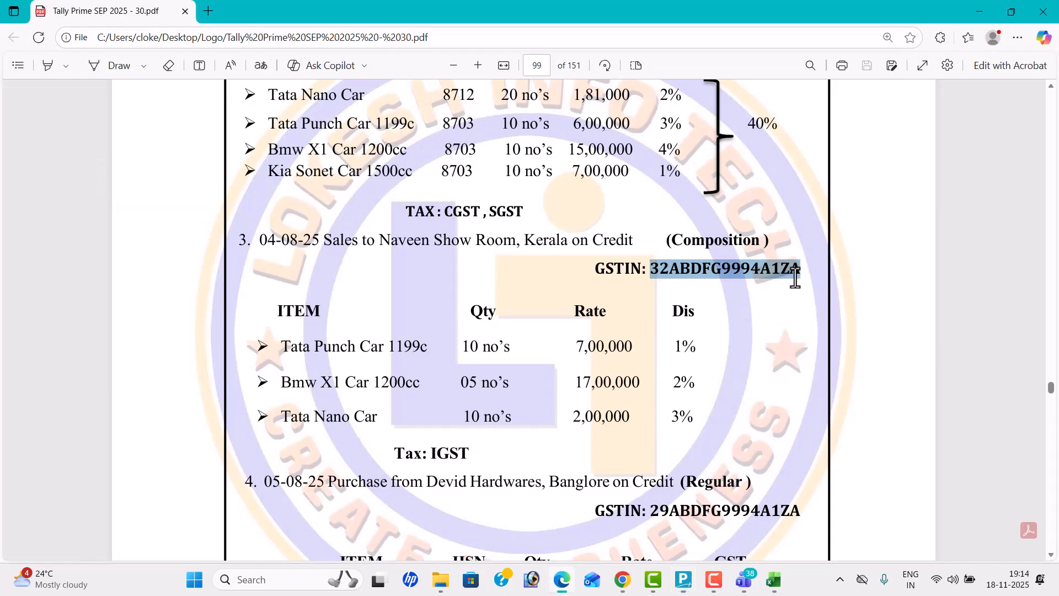
key(alt+Tab)
text(ta)
key(Down)
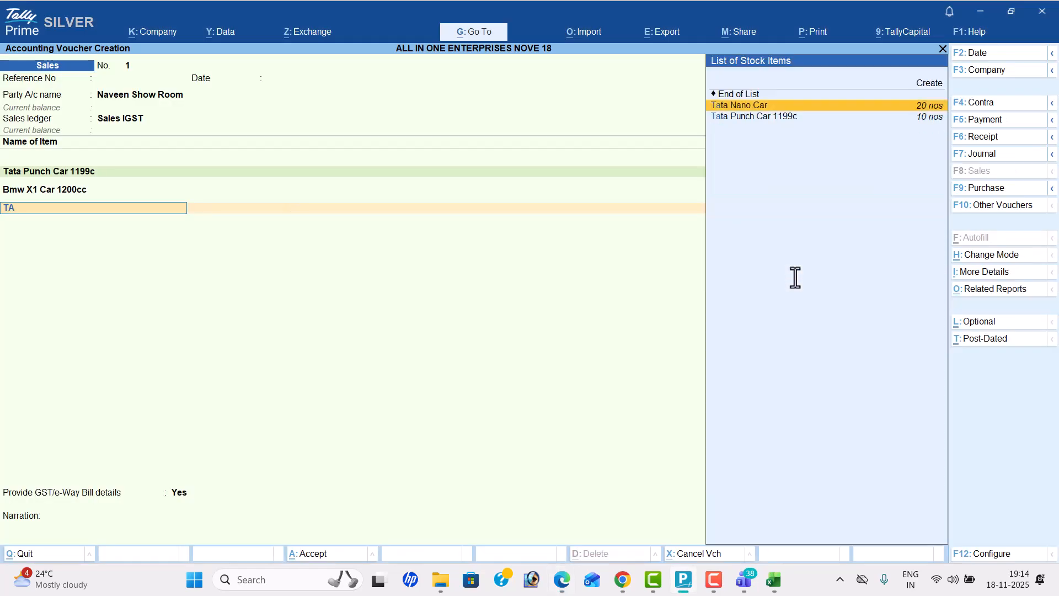
key(Return)
key(alt+Tab)
key(alt+Tab)
text(10)
key(Return)
key(alt+Tab)
key(alt+Tab)
text(2,00,000)
key(Return)
key(alt+Tab)
key(alt+Tab)
text(3)
key(Return)
key(Return)
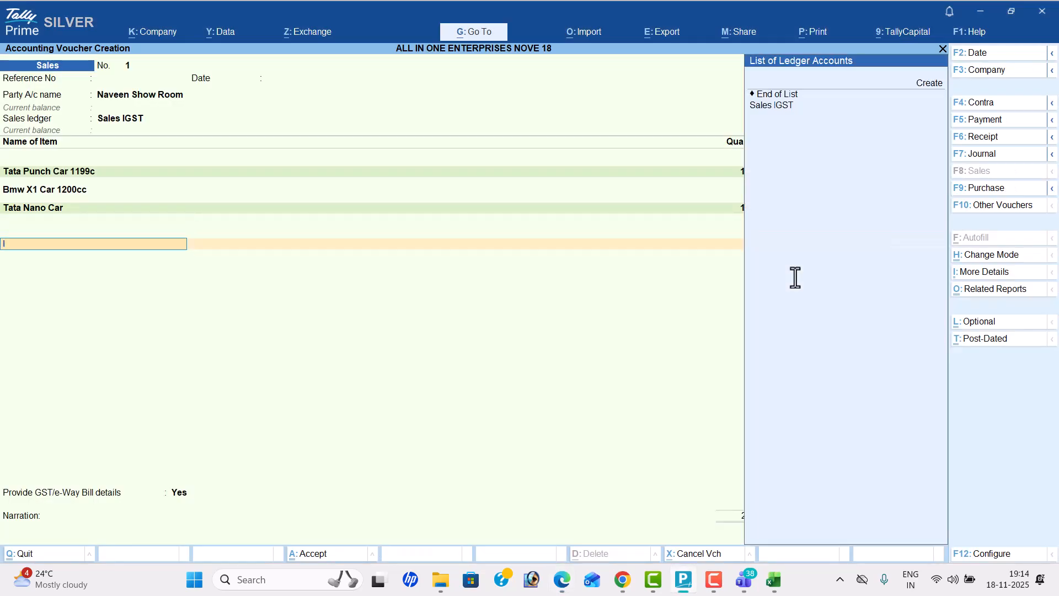
Step: Create an IGST ledger under Duties & Taxes with duty type GST and tax type IGST
key(alt+c)
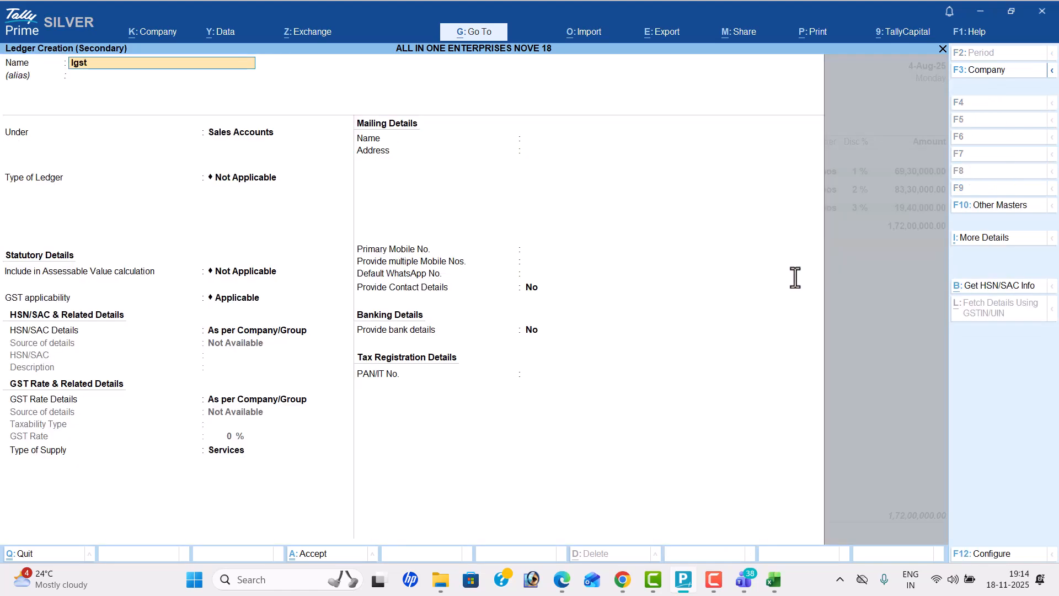
text(IGST)
key(Return)
text(DU)
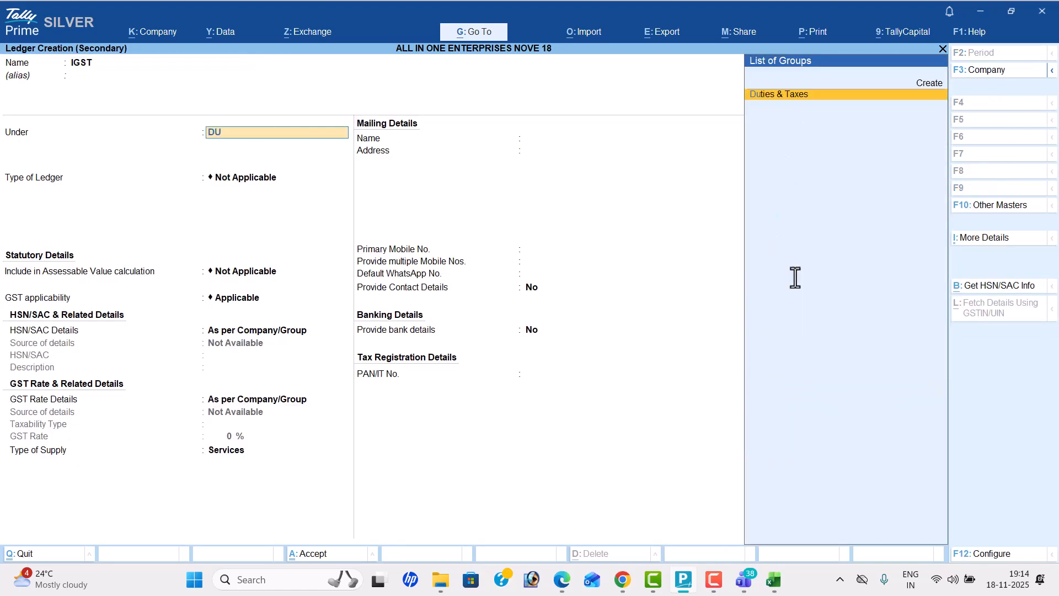
key(Return)
key(Return)
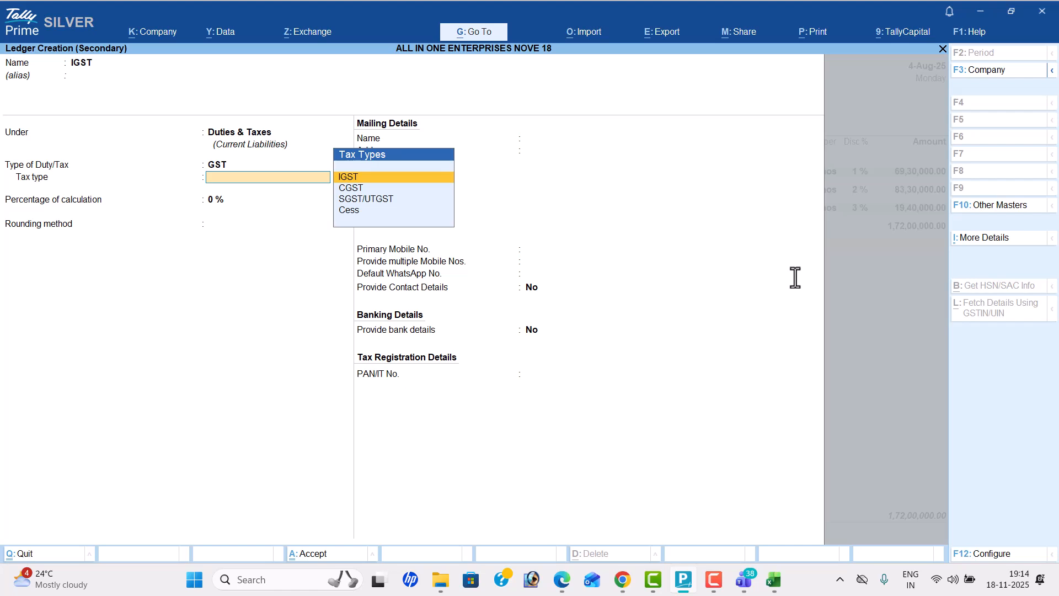
Step: Add the IGST line to the sales voucher and set the GST/e-Way Bill details option to No
key(Return)
key(Return)
key(Return)
key(ctrl+a)
key(Return)
key(Return)
key(Return)
key(Return)
Step: Save the sales voucher and review its tax invoice in the enlarged print preview
key(ctrl)
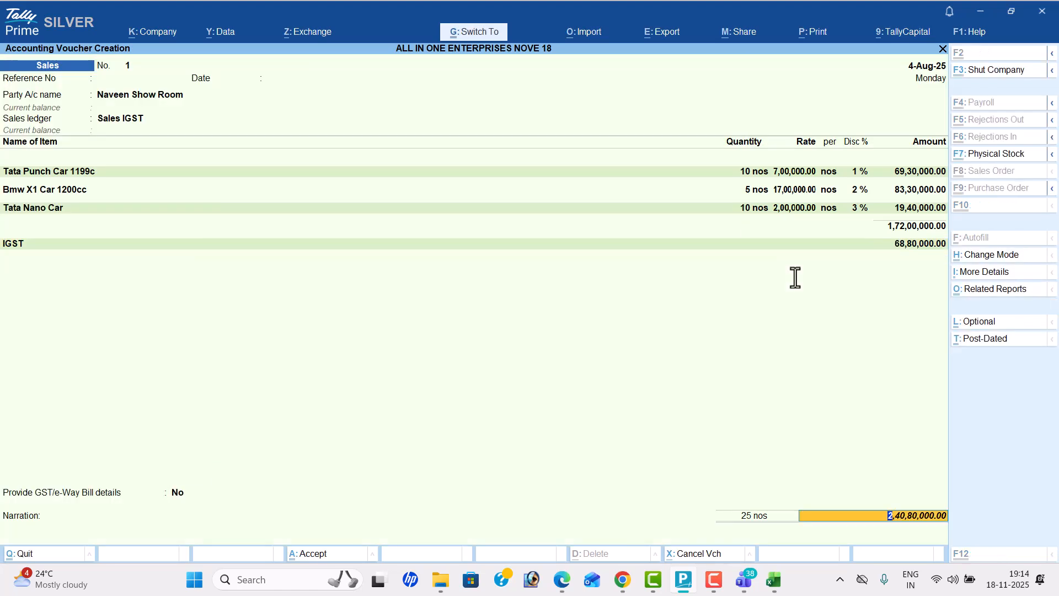
key(ctrl+a)
key(i)
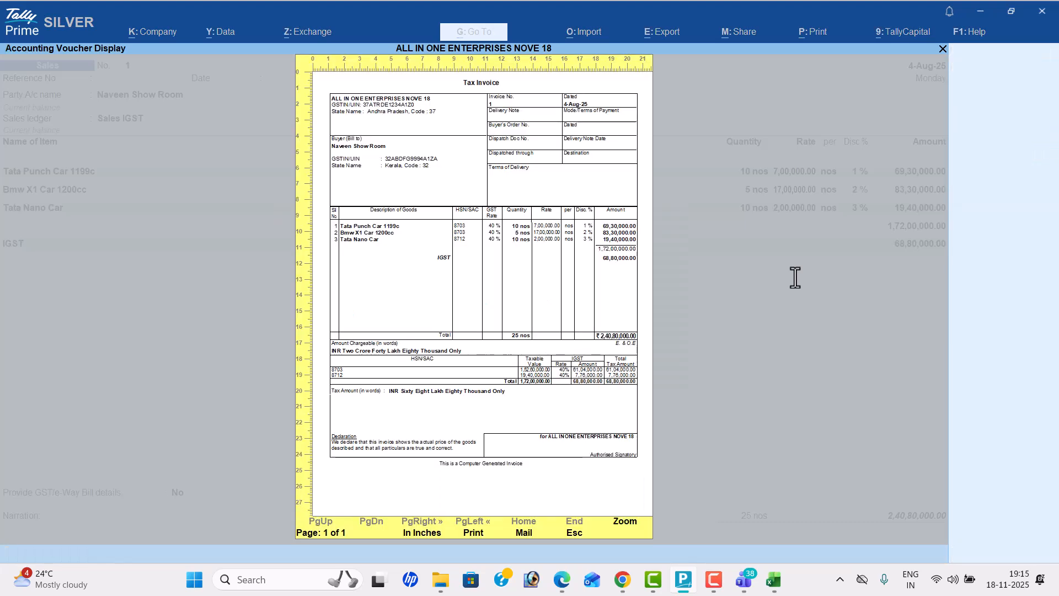
key(alt+z)
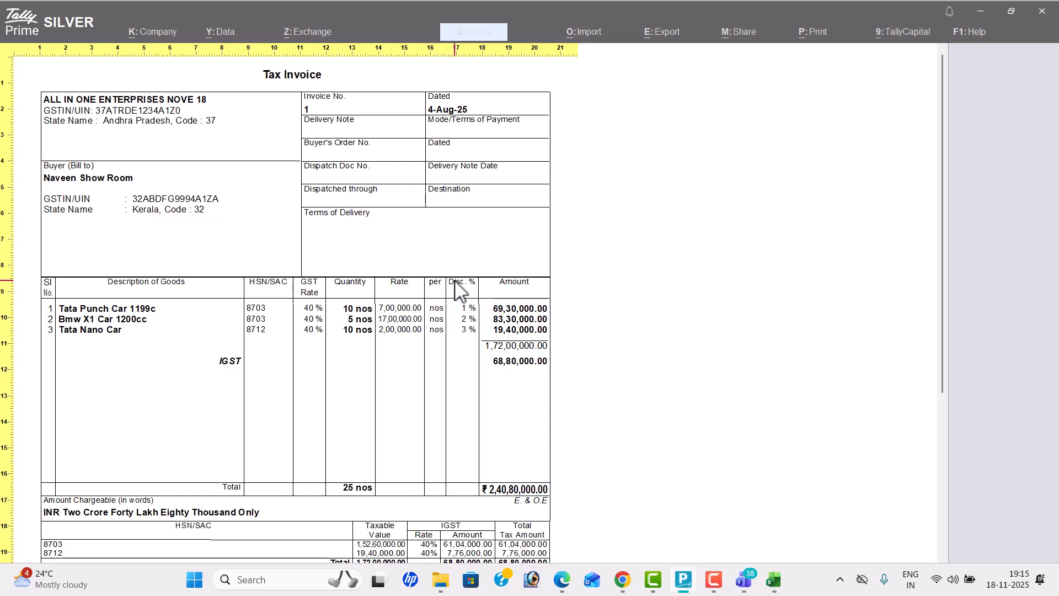
scroll(463, 292, down, 3)
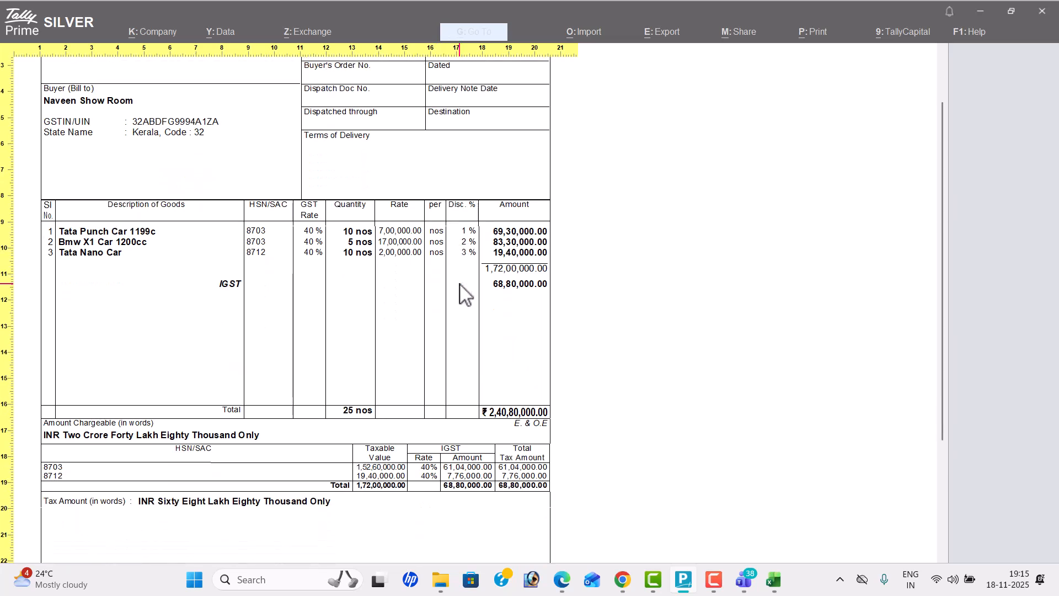
scroll(466, 294, down, 1)
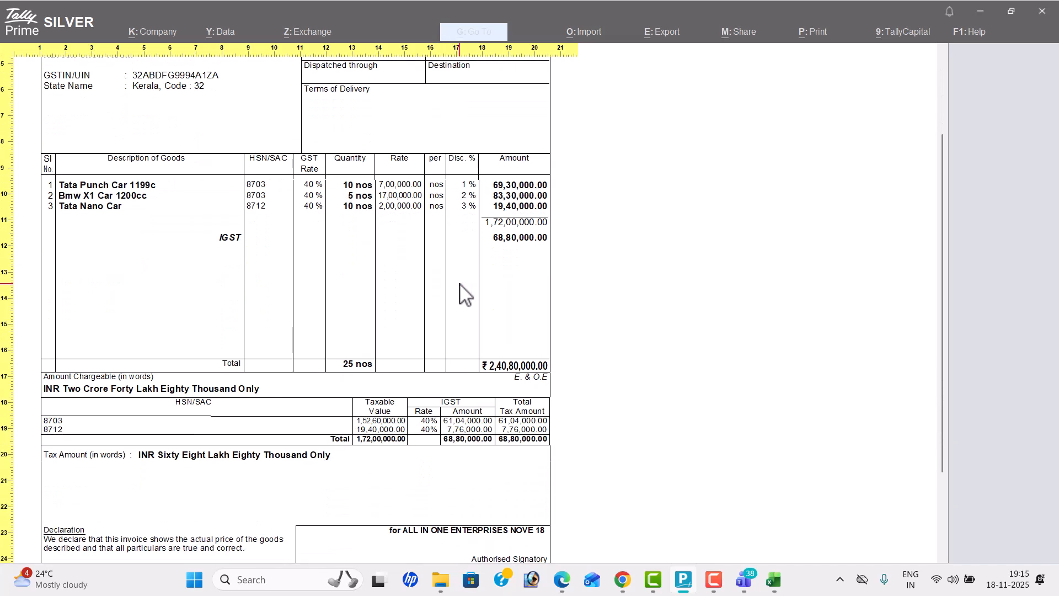
scroll(464, 294, up, 3)
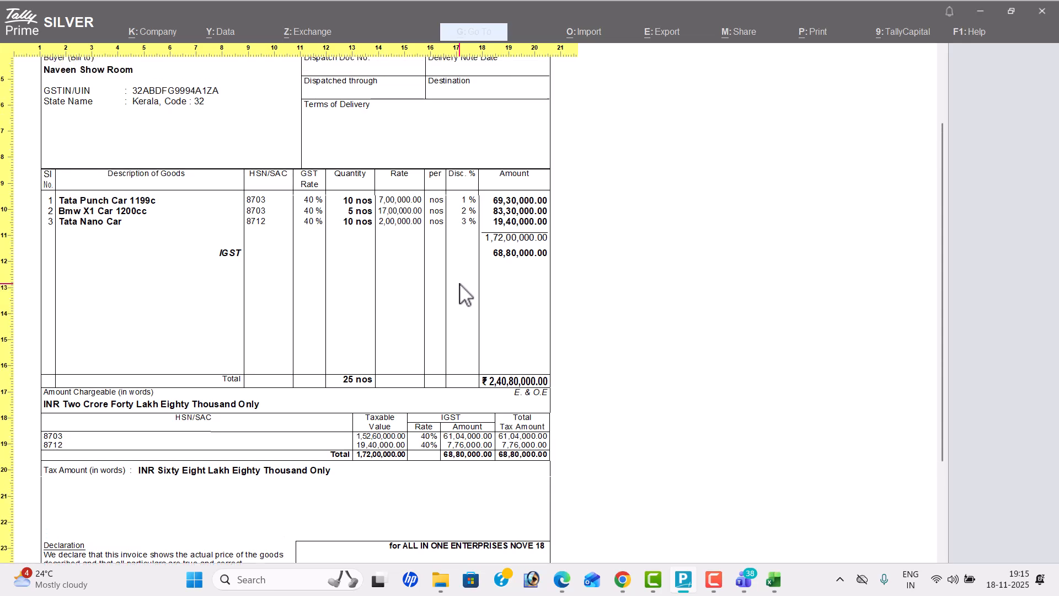
scroll(460, 284, up, 3)
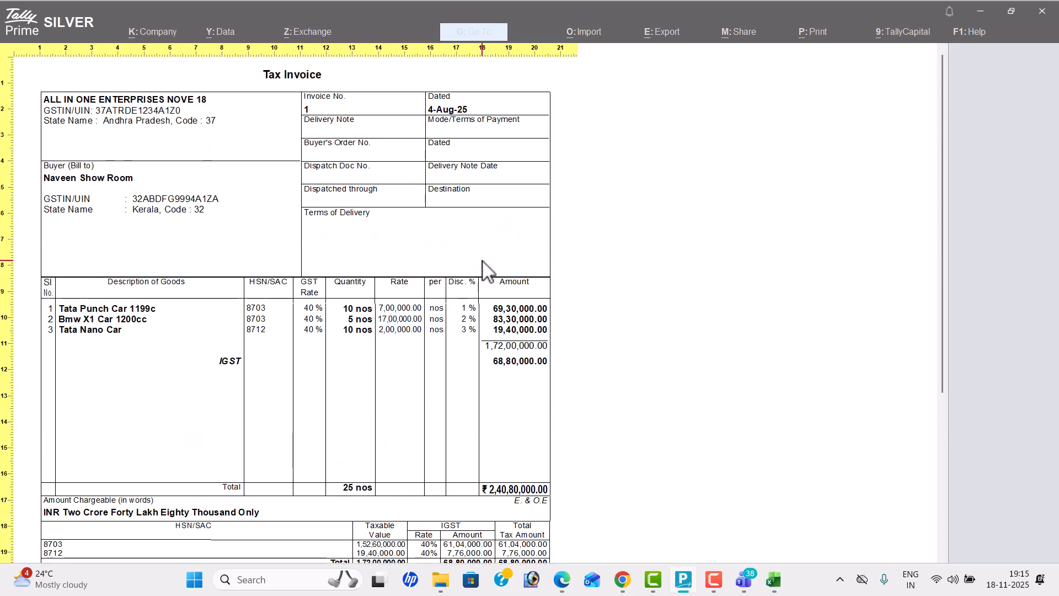
Step: Close the tax invoice preview, accept the sales voucher again and decline to print it
key(Escape)
key(Escape)
key(Escape)
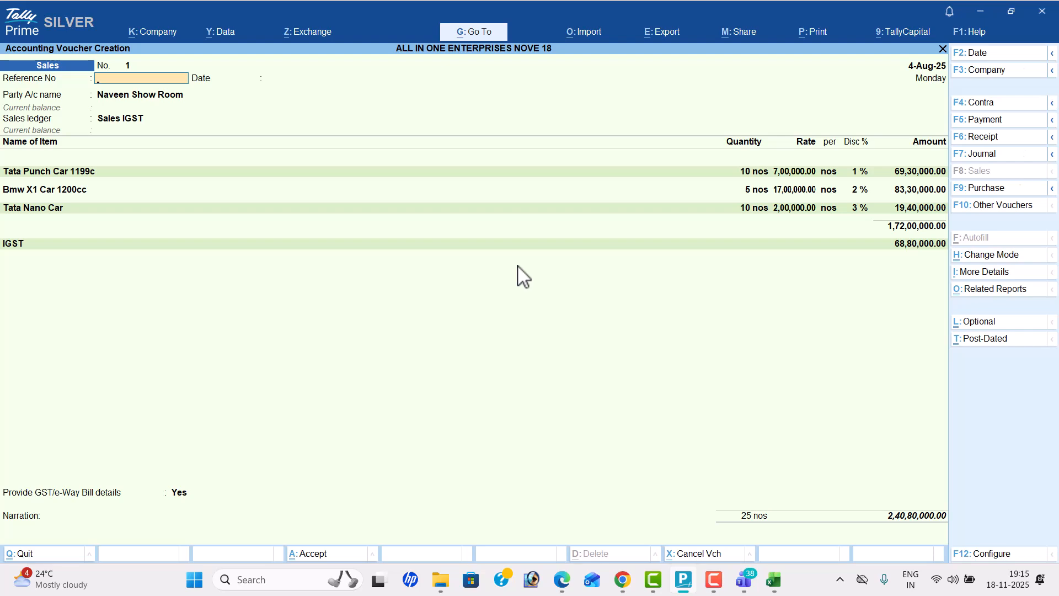
key(ctrl+a)
key(n)
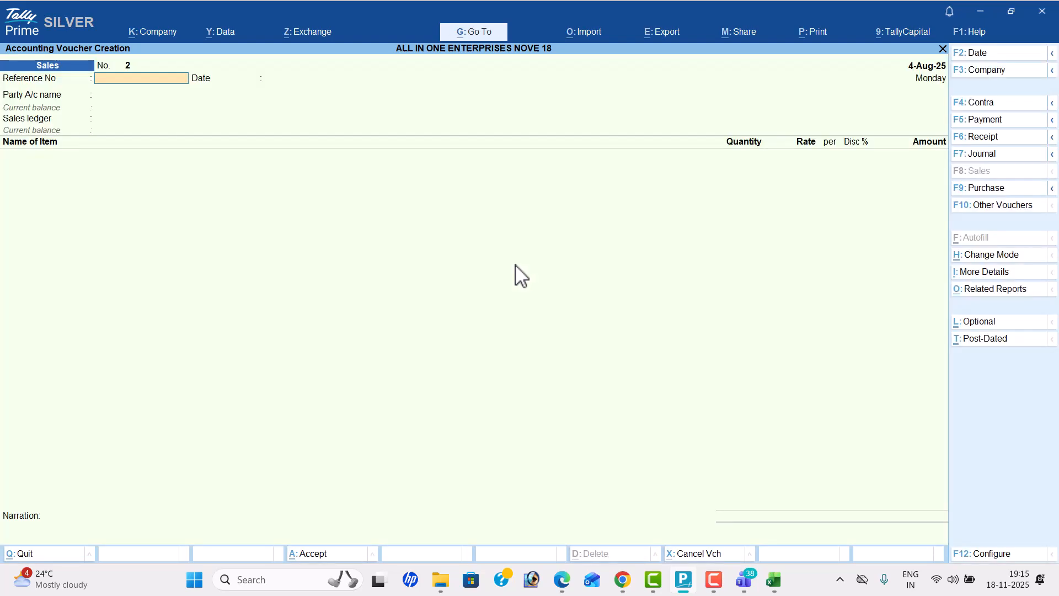
Step: Check transaction 4 in the PDF exercise and open a purchase voucher dated 5-8-2025
key(alt+Tab)
scroll(491, 287, down, 5)
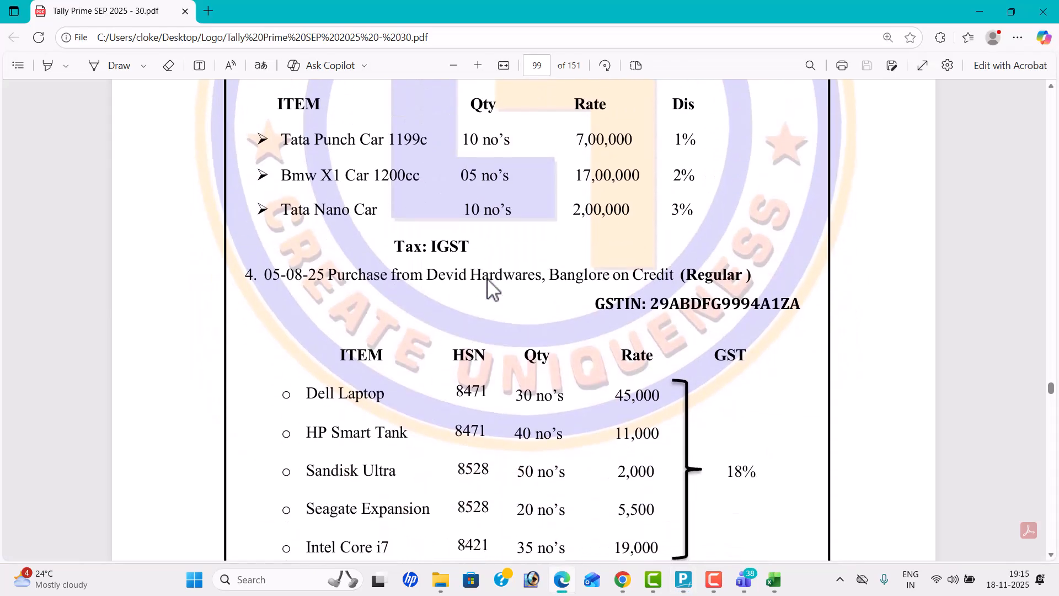
scroll(491, 287, up, 7)
scroll(491, 287, down, 5)
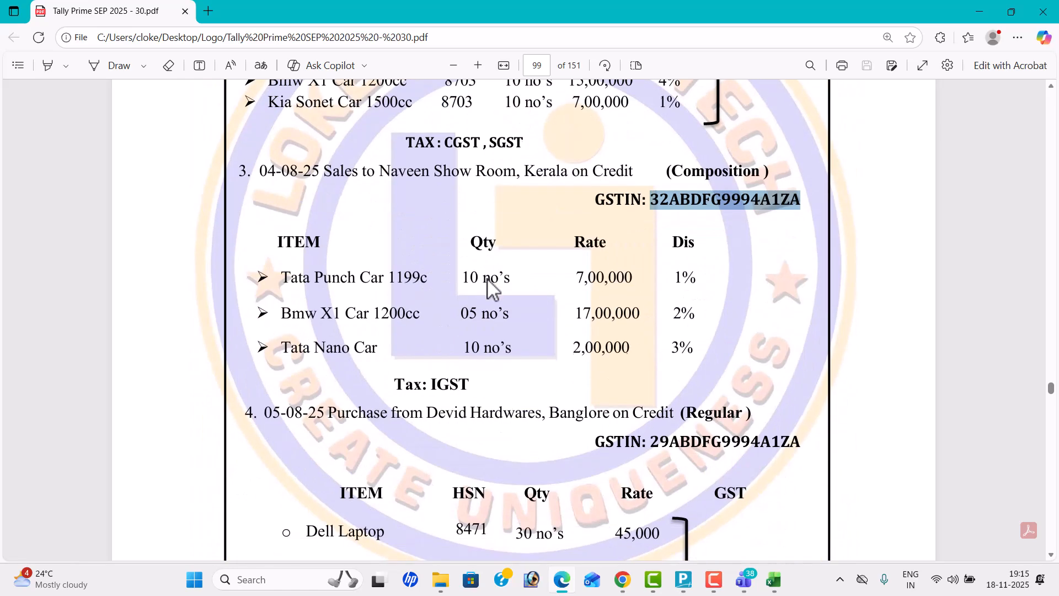
scroll(500, 280, down, 4)
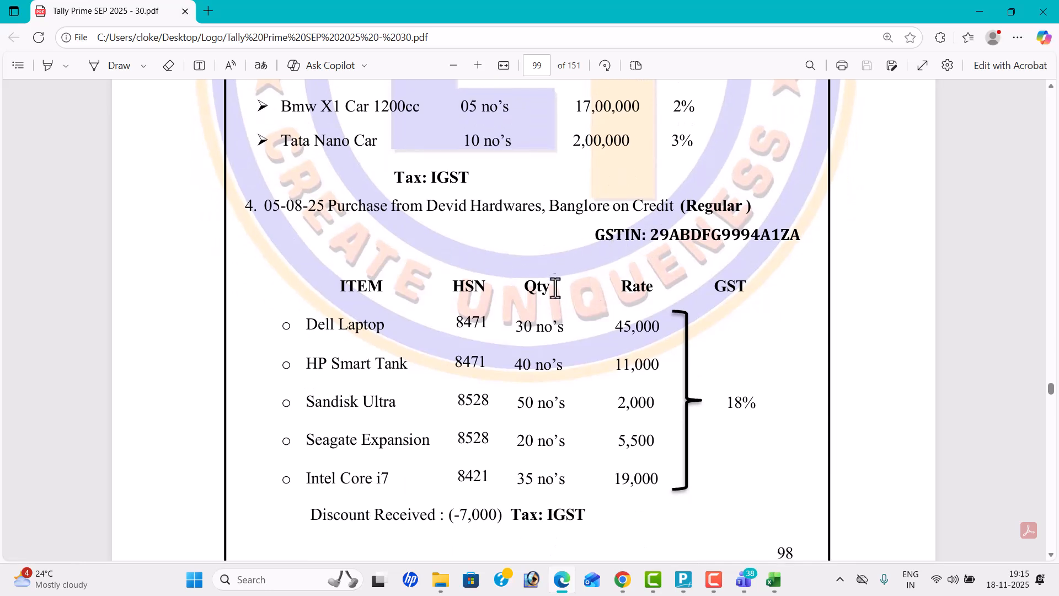
key(alt+Tab)
click(988, 191)
click(981, 55)
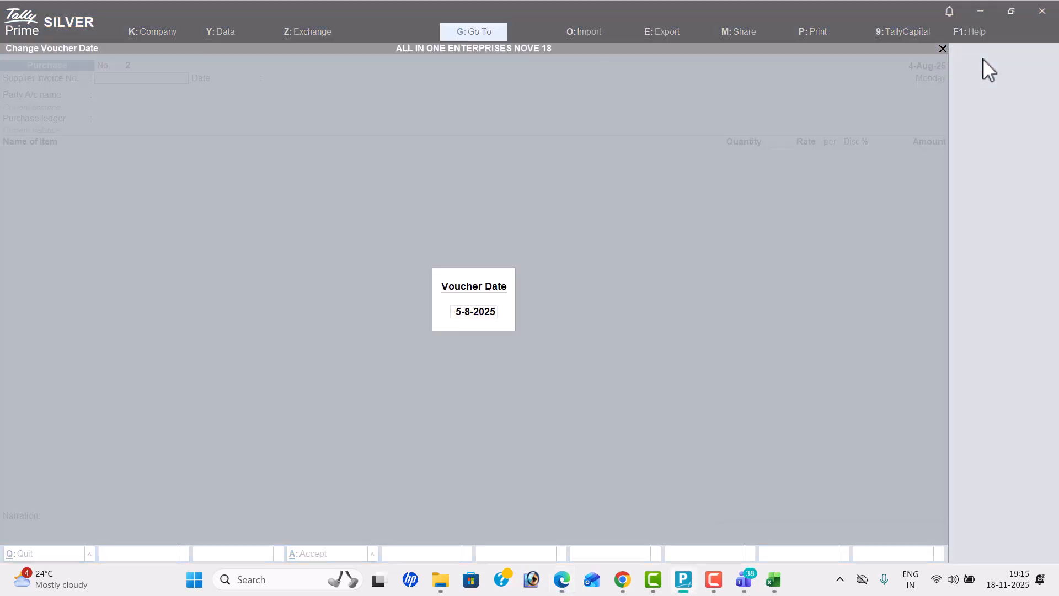
key(alt+Tab)
key(alt+Tab)
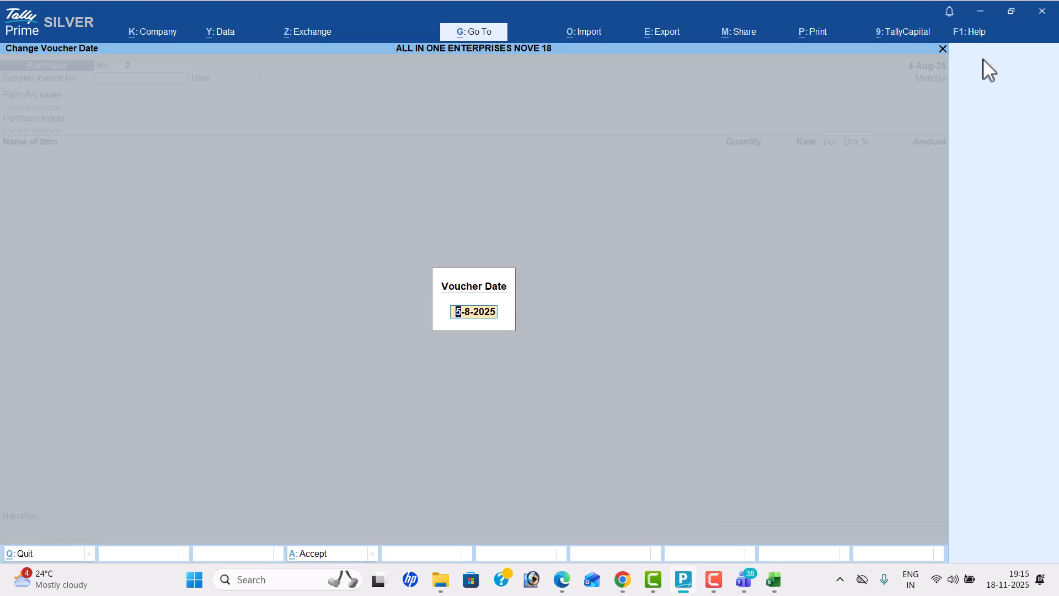
text(5-8)
key(Return)
key(Return)
key(Return)
Step: Start a party ledger named Devid Hardwares, copied from the PDF, under Sundry Creditors
key(alt+c)
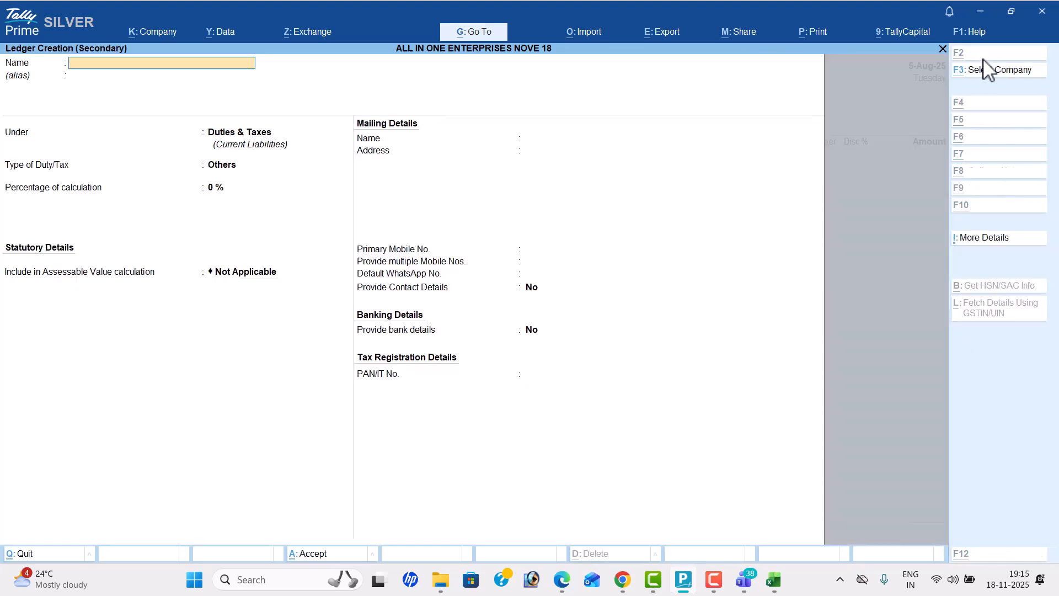
key(alt+Tab)
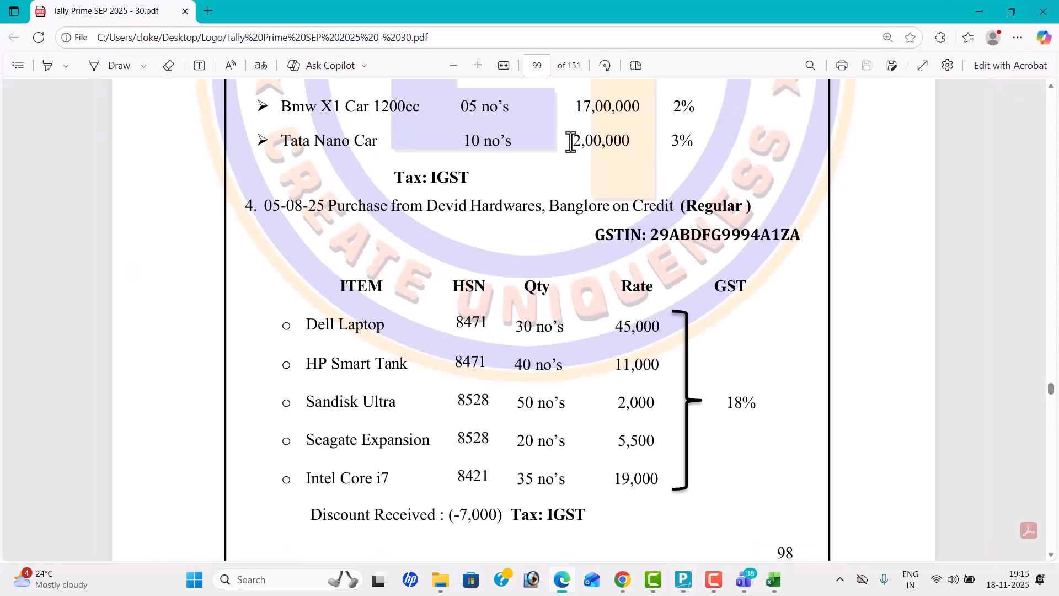
drag(429, 205, 539, 204)
key(ctrl+c)
key(alt+Tab)
key(ctrl+alt+v)
key(Return)
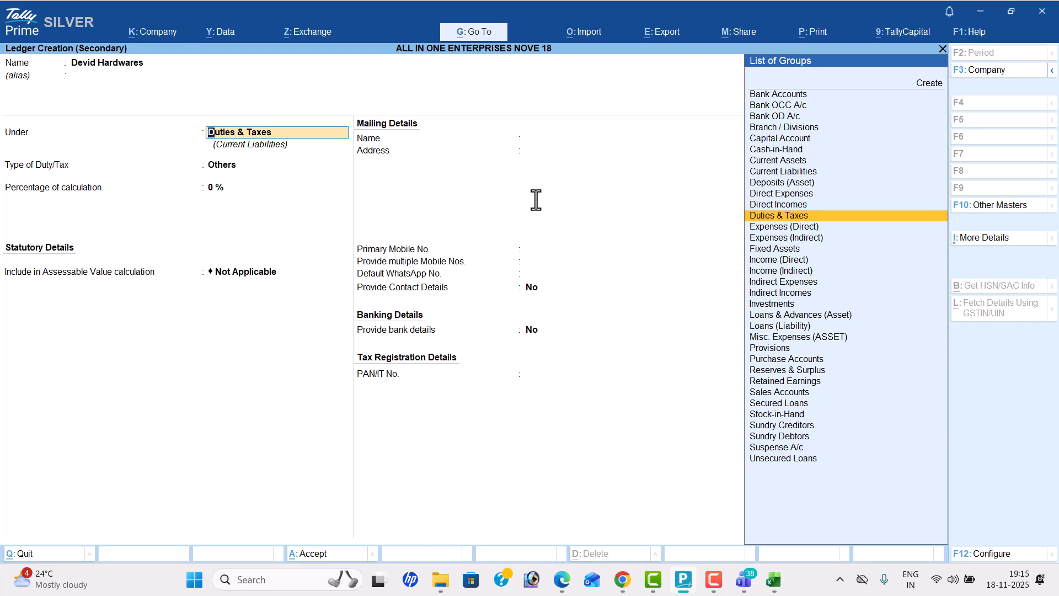
text(sund)
key(Return)
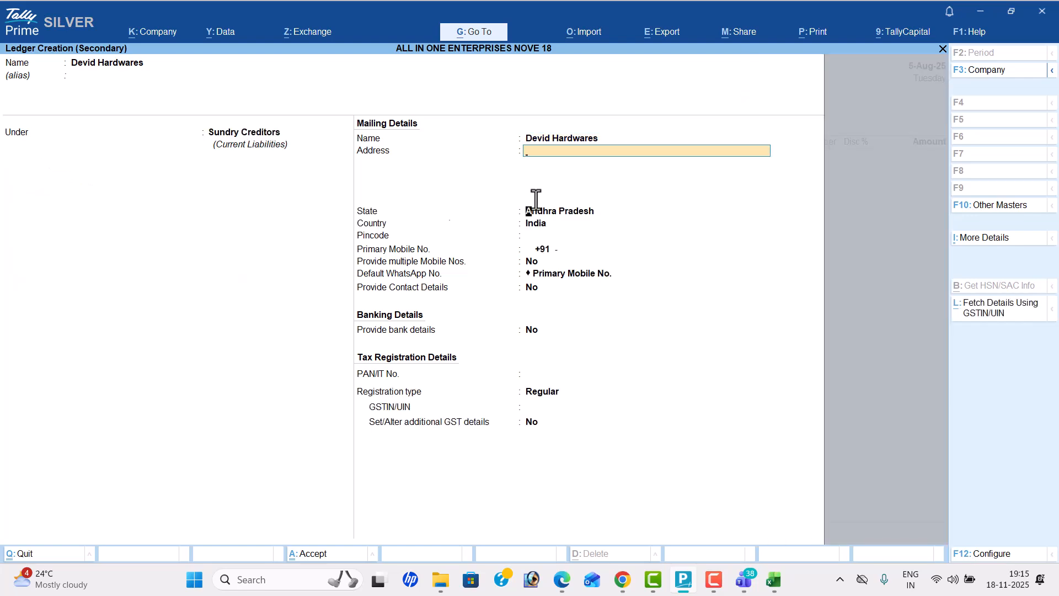
Step: Set the Devid Hardwares ledger's state to Karnataka and leave the pincode and mobile details blank
key(Return)
key(alt+Tab)
key(alt+Tab)
text(ka)
key(Return)
key(Return)
key(Return)
key(Return)
key(Return)
key(Return)
key(Return)
key(Return)
key(Return)
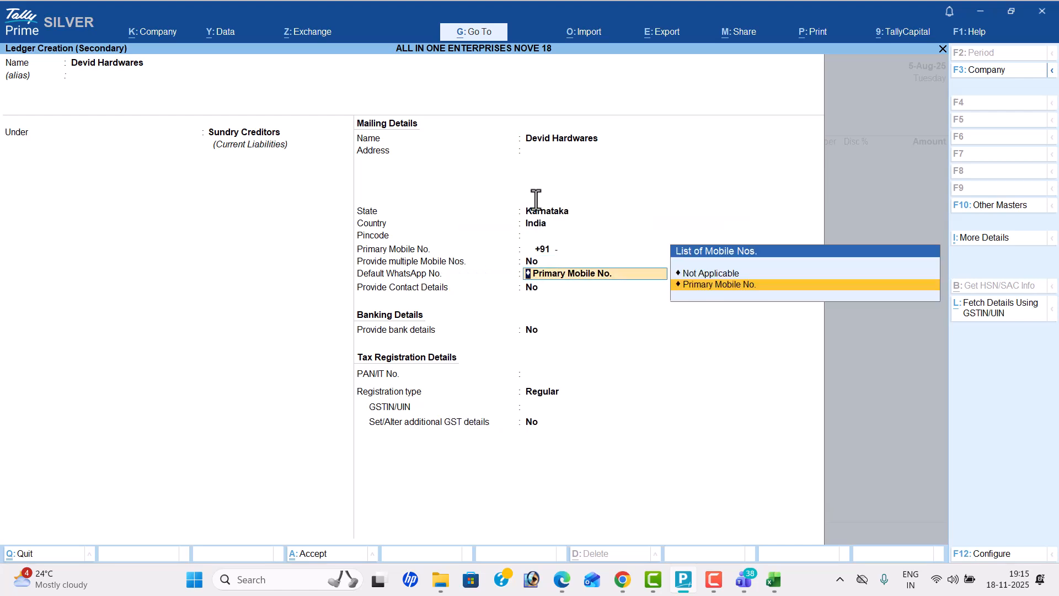
Step: Copy the supplier's GSTIN from the PDF into the Devid Hardwares ledger with Regular registration and save the ledger
key(alt+Tab)
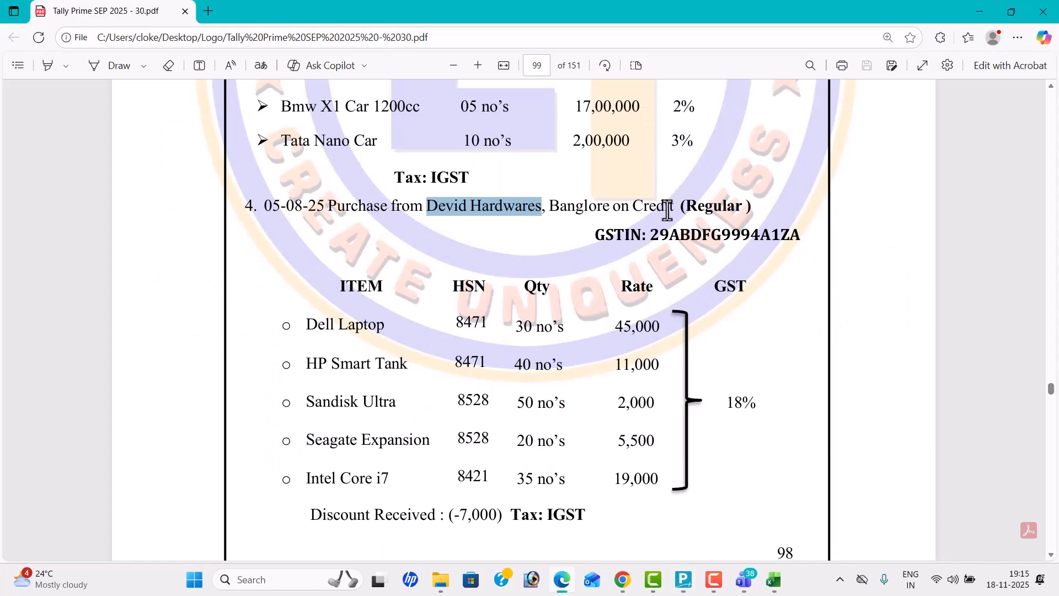
drag(649, 235, 792, 245)
key(ctrl+c)
key(alt+Tab)
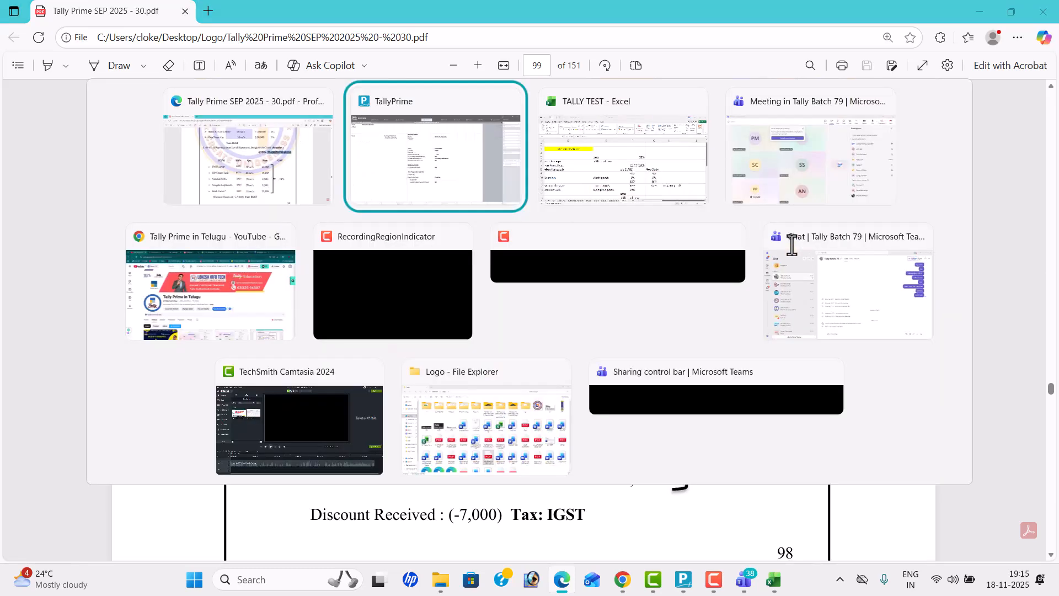
key(ctrl+v)
key(Return)
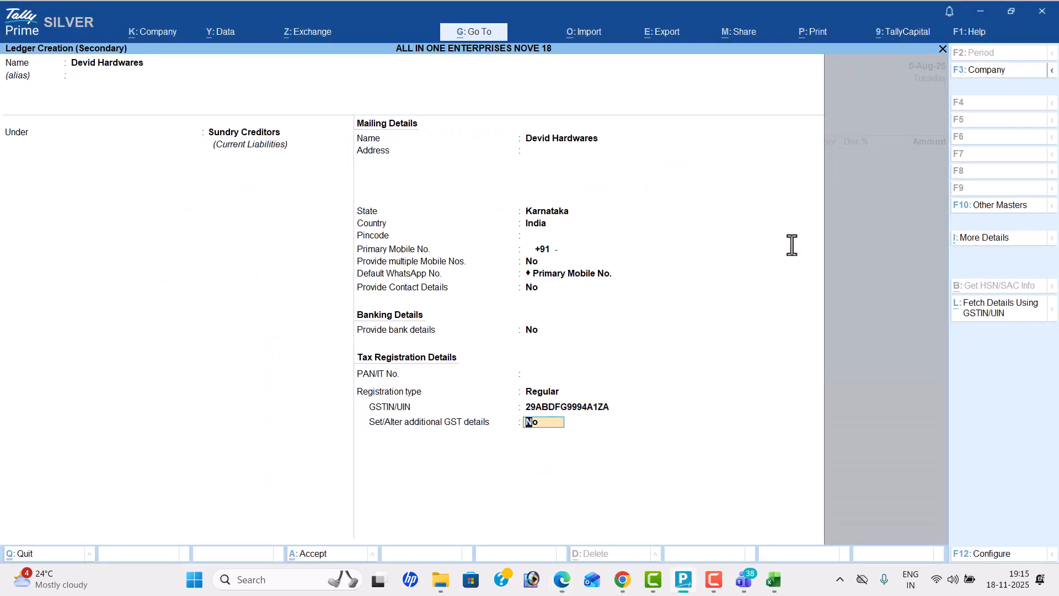
key(Return)
key(Return)
key(Return)
key(Return)
key(Return)
key(Return)
key(Return)
key(Return)
key(Return)
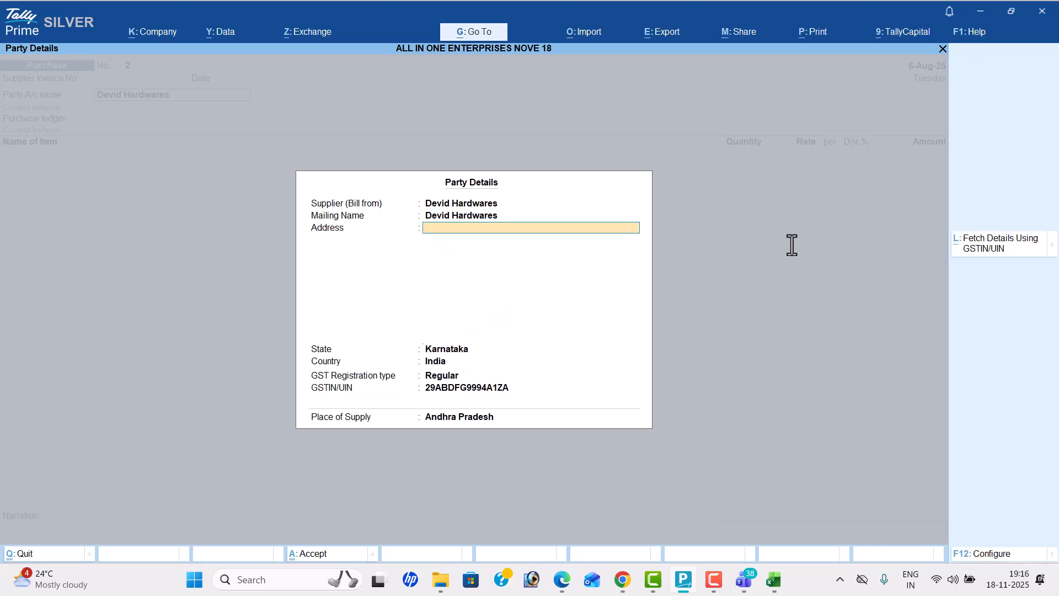
Step: Accept the purchase voucher's party details for Devid Hardwares with Andhra Pradesh as place of supply
key(Return)
key(Return)
key(Return)
key(Return)
key(Return)
key(Return)
key(Return)
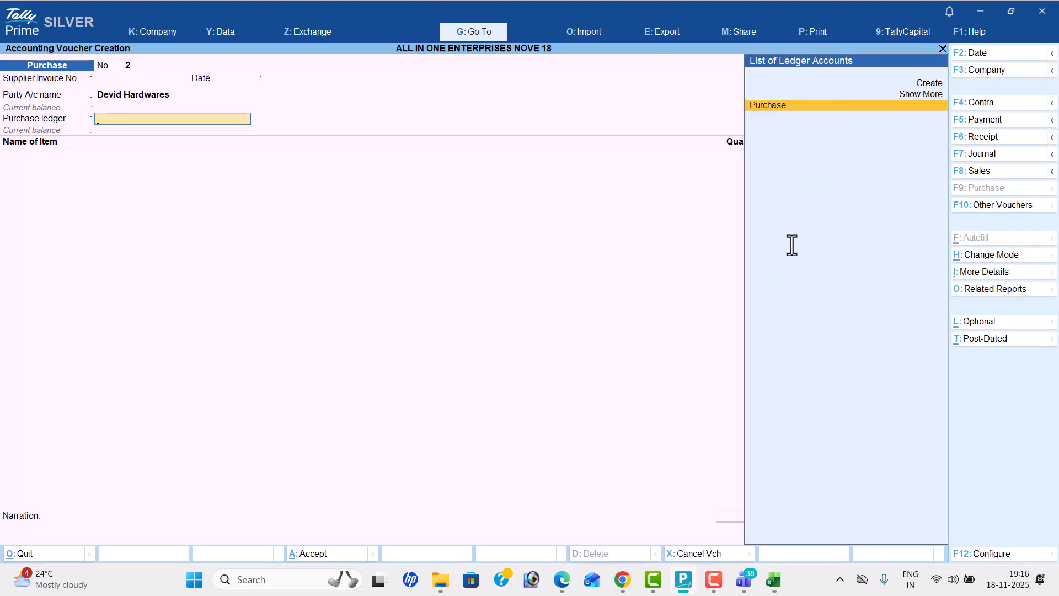
Step: Create a Purchase IGST ledger under Purchase Accounts and use it as the voucher's purchase ledger
key(alt+c)
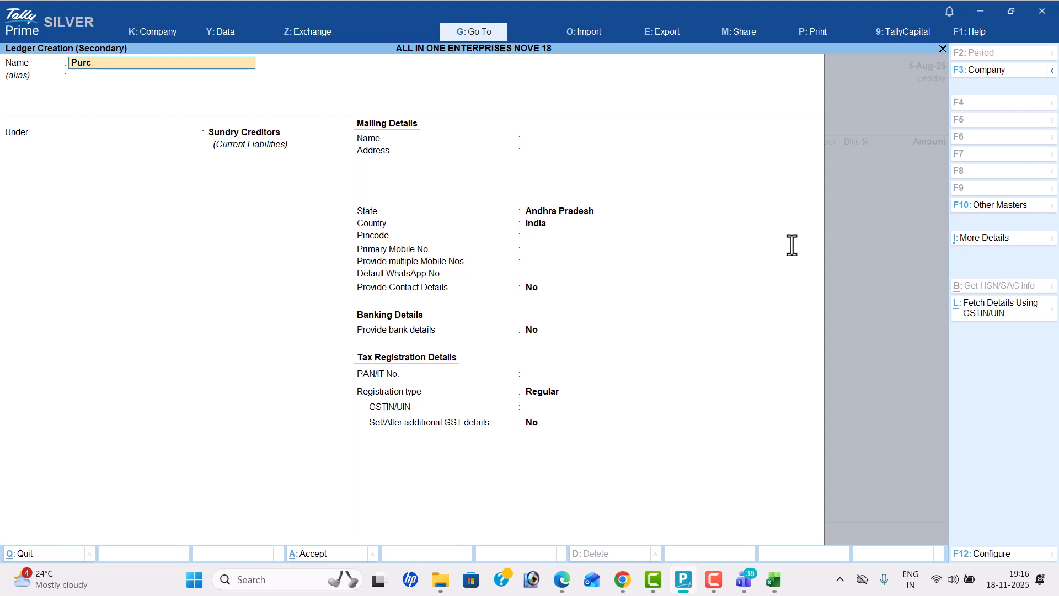
key(Return)
key(Return)
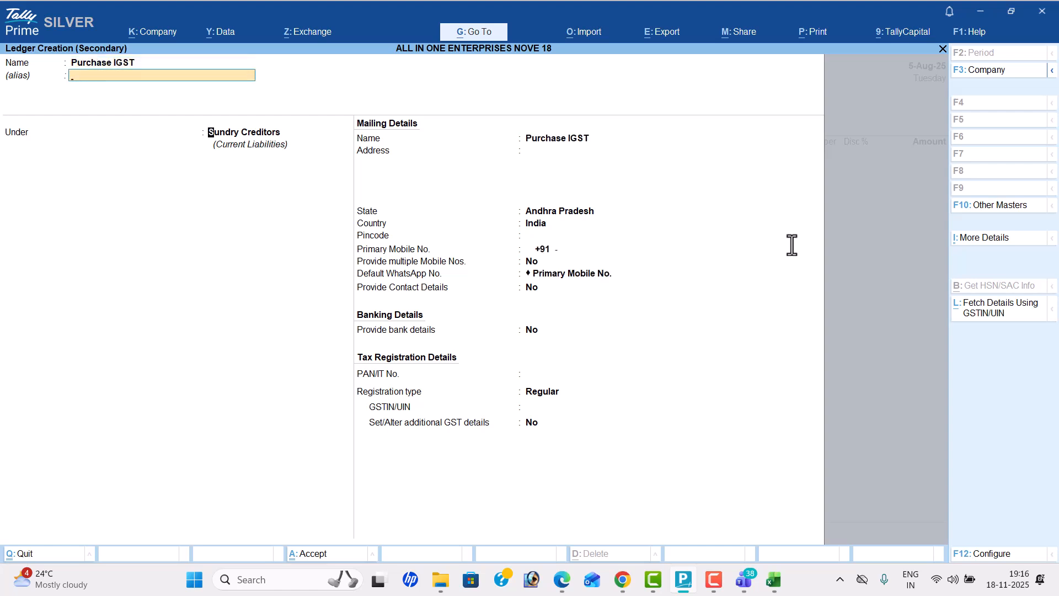
text(PU)
key(Return)
key(Return)
key(Return)
key(Return)
key(Return)
key(Return)
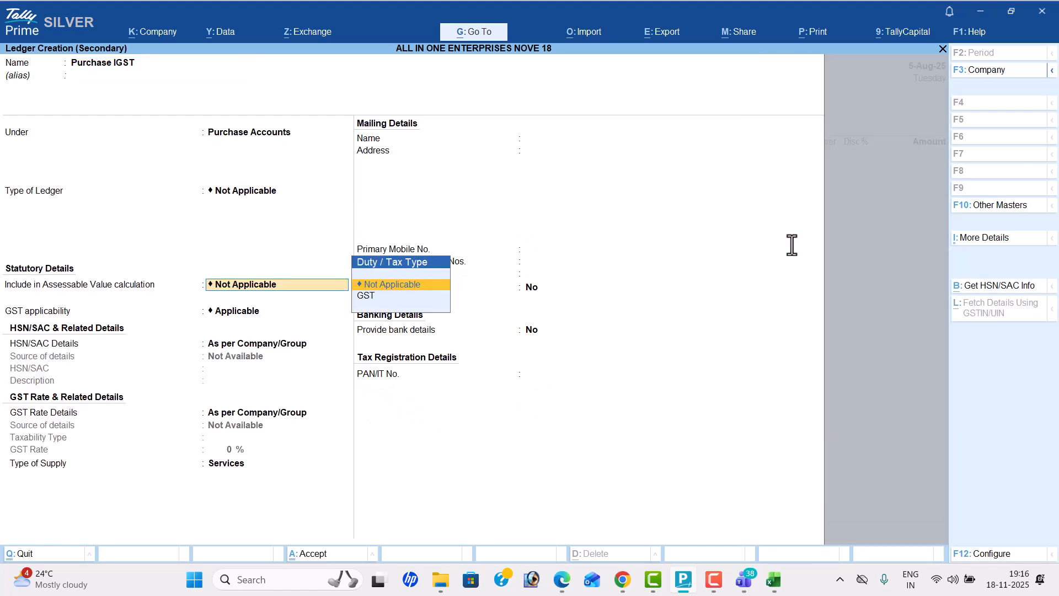
key(Up)
key(Return)
key(Return)
key(Return)
Step: Start a stock item named Dell Laptop, copied from the PDF, with nos as its unit
key(alt+c)
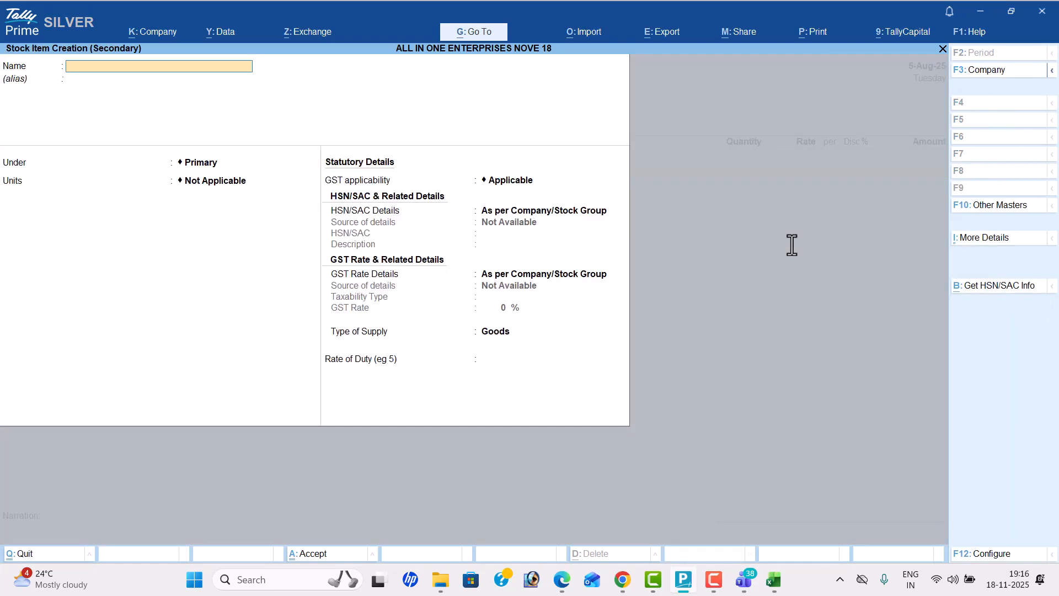
key(alt+Tab)
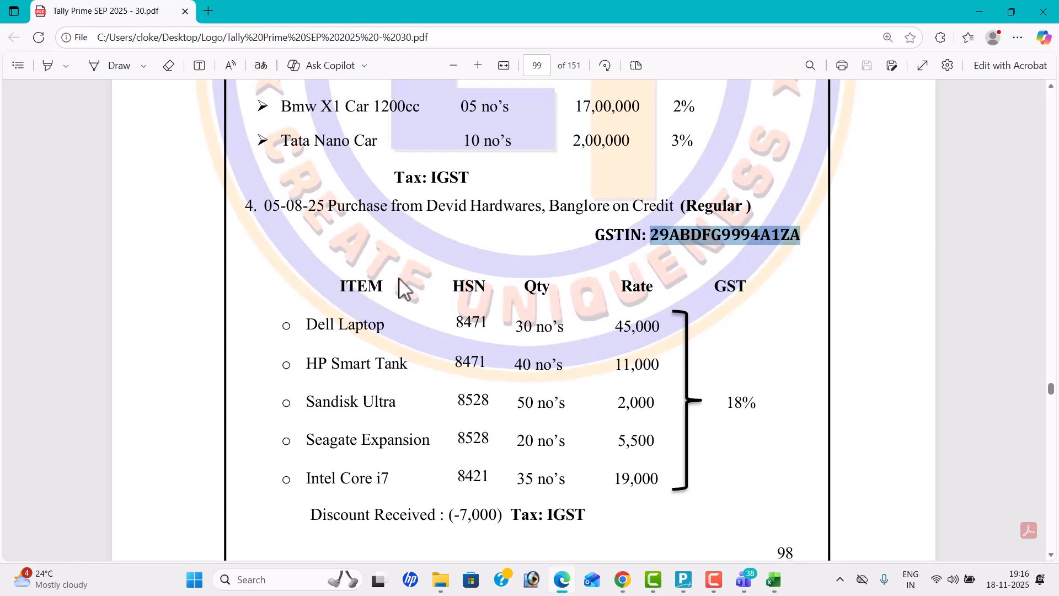
drag(307, 324, 389, 326)
key(ctrl+c)
key(alt+Tab)
key(ctrl+alt+v)
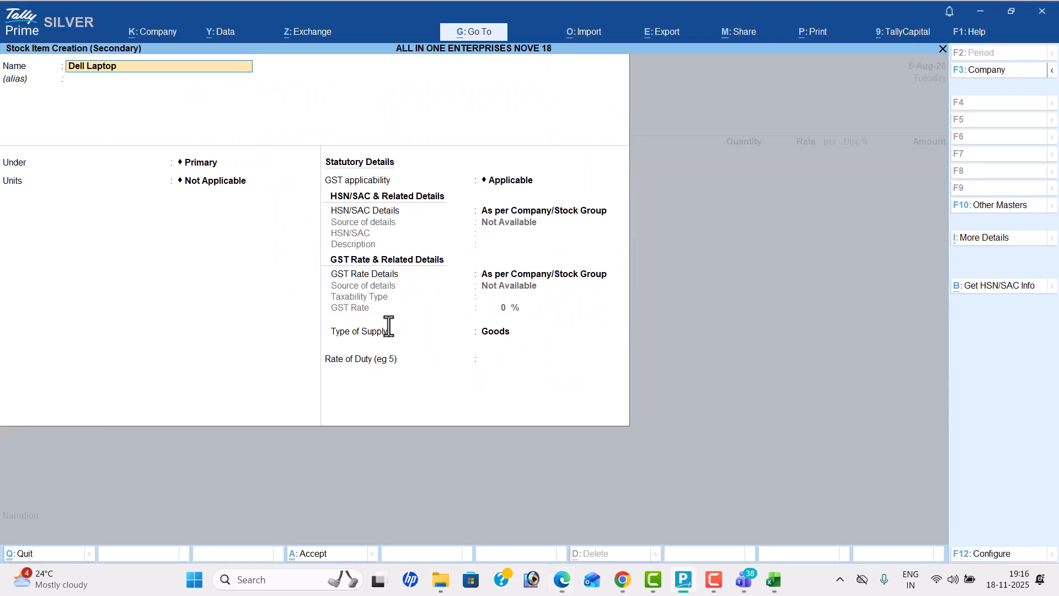
key(Return)
key(alt+Tab)
key(alt+Tab)
key(Return)
key(Return)
Step: Specify HSN/SAC 8471 directly on the Dell Laptop stock item
key(Return)
key(Down)
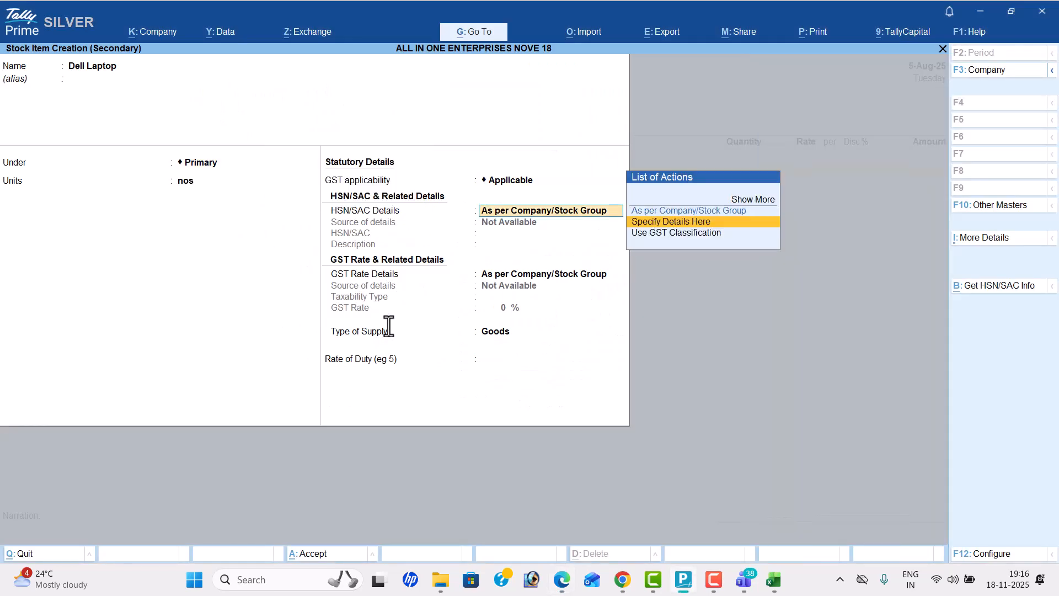
key(Return)
key(alt+Tab)
Step: Specify a taxable GST rate of 18% for Dell Laptop and save the stock item
key(alt+Tab)
text(8)
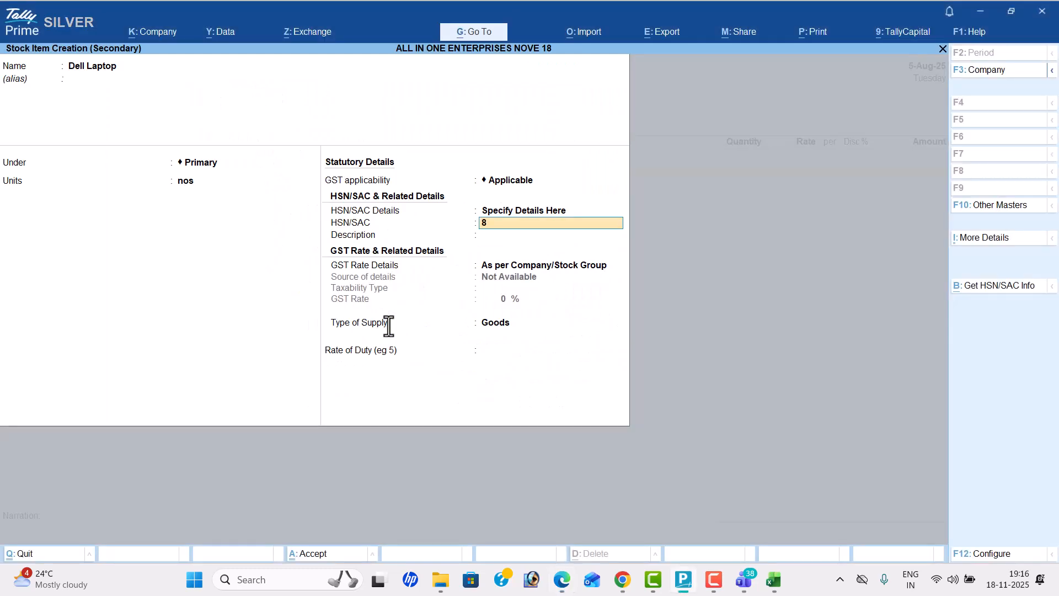
text(471)
key(Return)
key(Return)
key(Down)
key(Return)
key(Return)
key(alt+Tab)
Step: Fill in the Dell Laptop line with quantity 30 nos and rate 45,000
key(alt+Tab)
text(18)
key(Return)
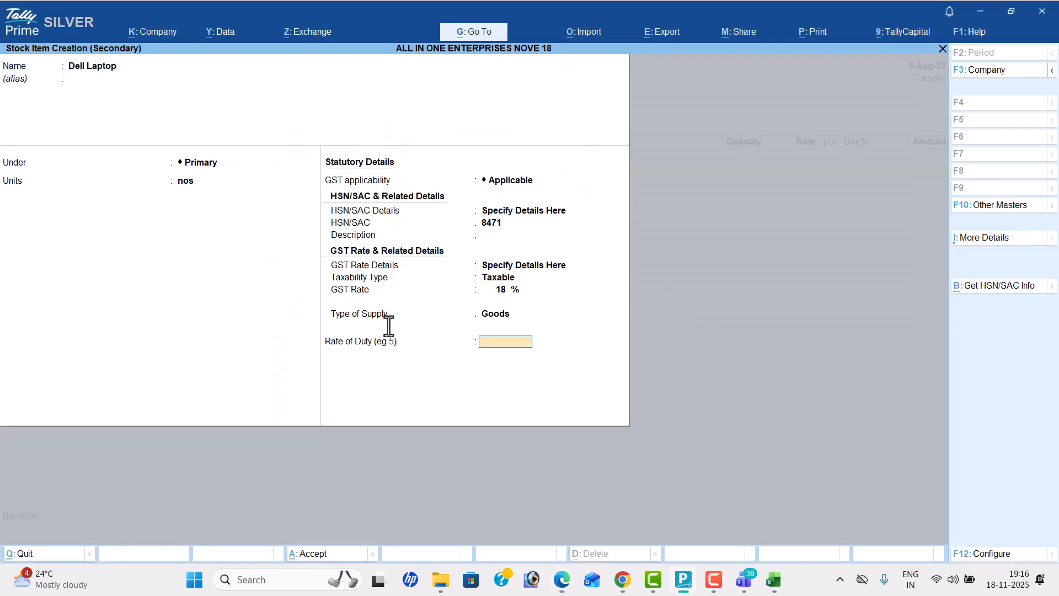
key(Return)
key(ctrl+a)
key(alt+Tab)
key(alt+Tab)
text(30)
key(Return)
text(45,000)
key(Return)
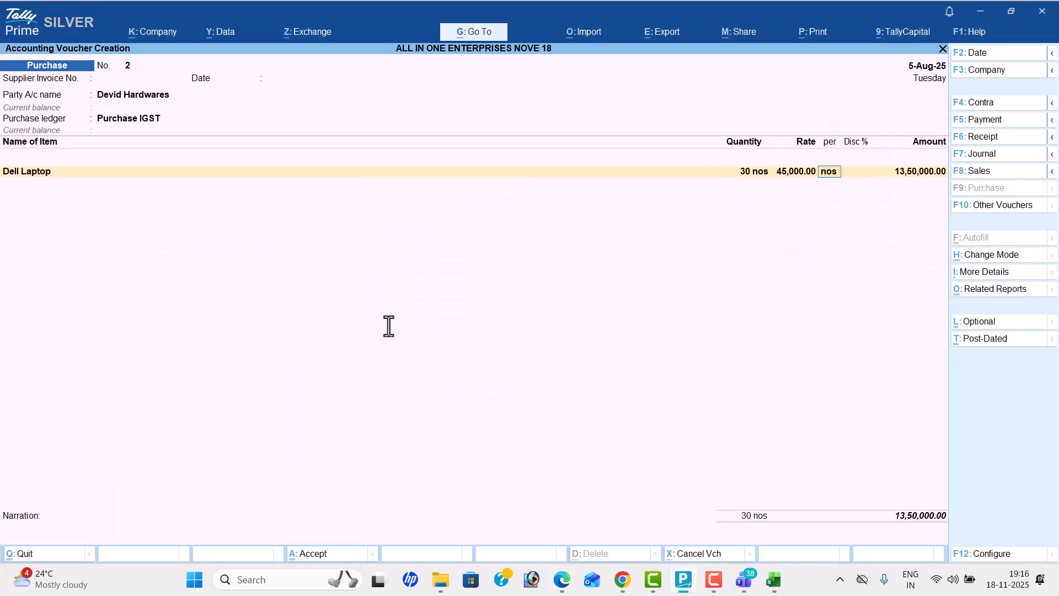
key(alt+Tab)
Step: Start a stock item named HP Smart Tank, copied from the PDF, with nos as its unit
key(alt+Tab)
key(Return)
key(Return)
key(alt+c)
key(alt+Tab)
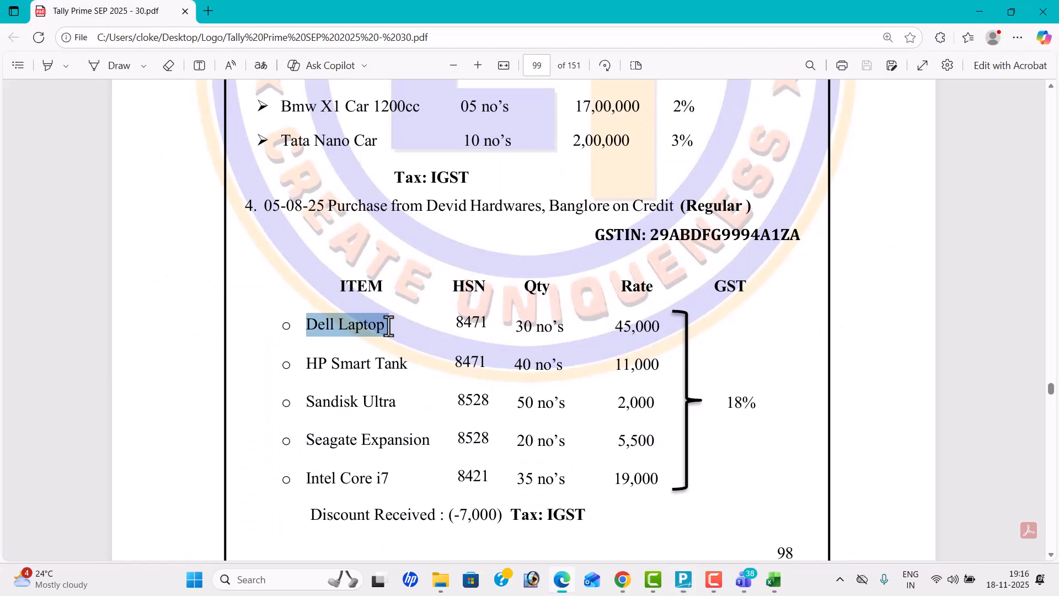
drag(306, 364, 402, 373)
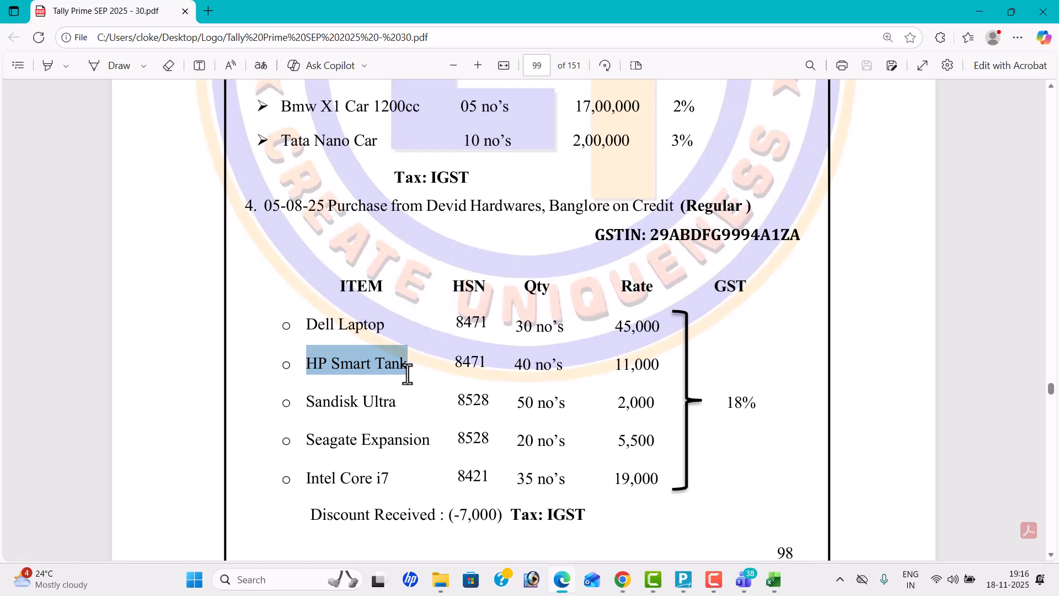
key(ctrl+c)
key(alt+Tab)
key(ctrl+alt+v)
key(Return)
key(Down)
key(Return)
Step: Give HP Smart Tank HSN/SAC 8471 and a GST rate of 18%, then save the stock item
key(Return)
key(alt+Tab)
key(alt+Tab)
key(Return)
key(Down)
key(Return)
Step: Fill in the HP Smart Tank line with quantity 40 nos and rate 11,000
key(alt+Tab)
key(alt+Tab)
text(18)
key(Return)
key(Return)
key(Return)
key(Return)
key(alt+Tab)
key(alt+Tab)
text(40)
key(Return)
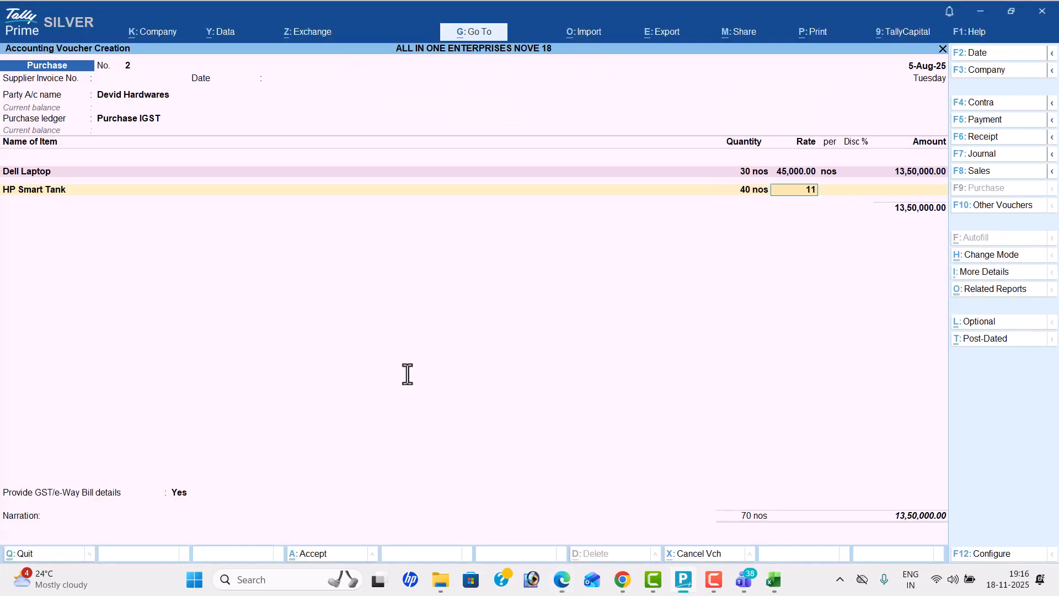
key(Return)
key(Return)
key(Return)
key(Return)
Step: Start a stock item named Sandisk Ultra, copied from the PDF, with nos as its unit
key(alt+c)
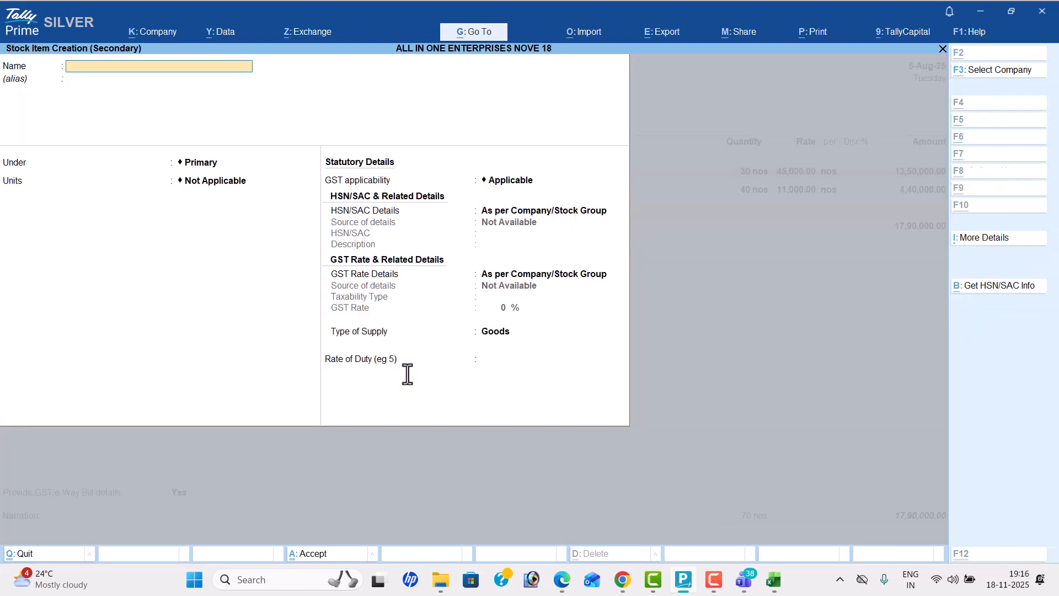
key(alt+Tab)
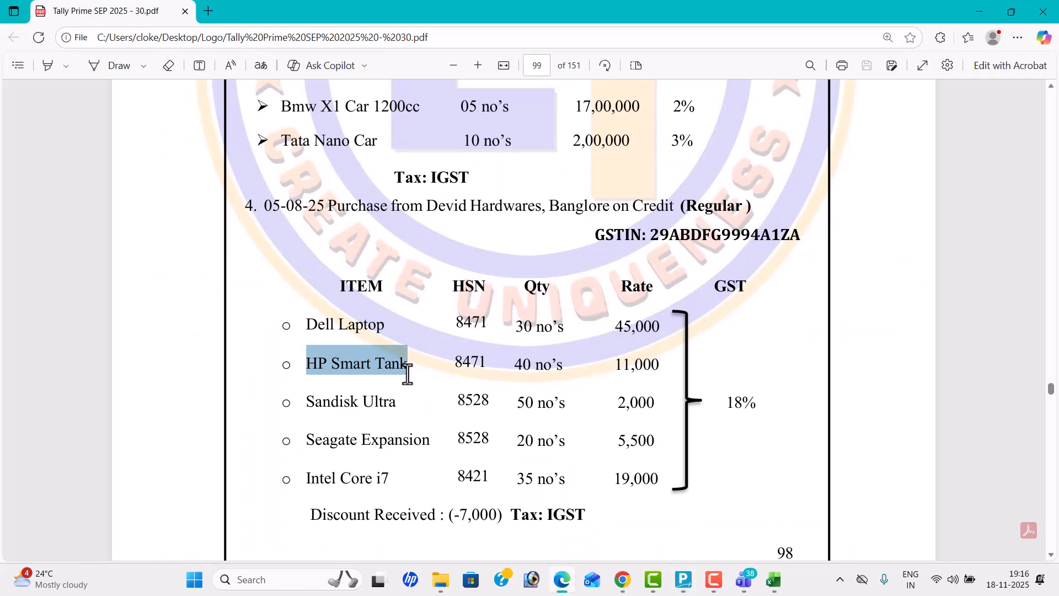
click(312, 407)
drag(313, 407, 404, 414)
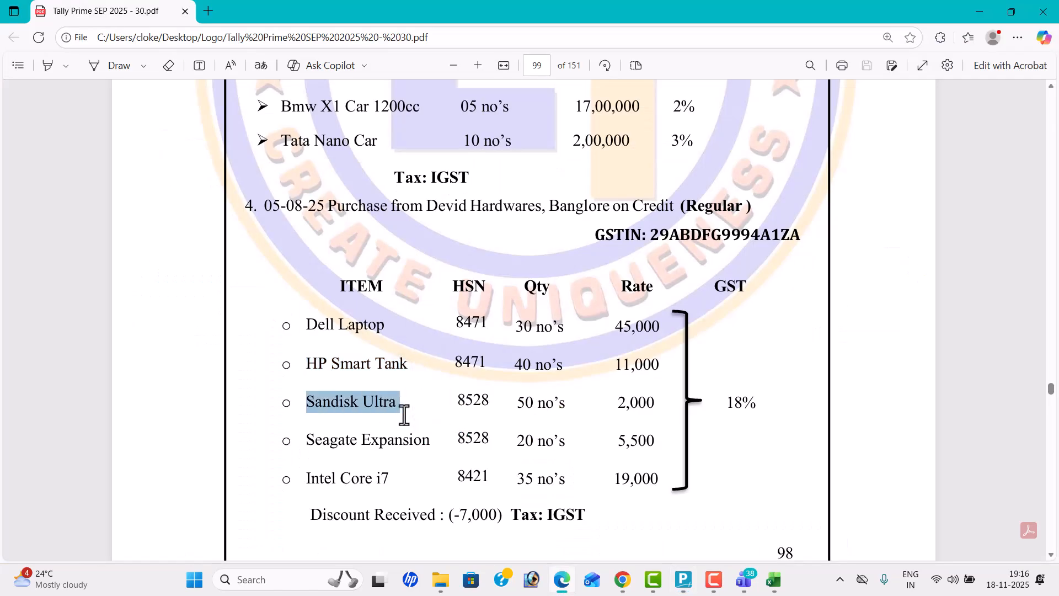
key(ctrl+c)
key(alt+Tab)
key(ctrl+v)
key(Return)
key(Return)
key(Return)
key(Down)
key(Return)
key(Return)
key(Return)
Step: Specify HSN/SAC 8528 directly on the Sandisk Ultra stock item
key(alt+Tab)
key(alt+Tab)
text(8)
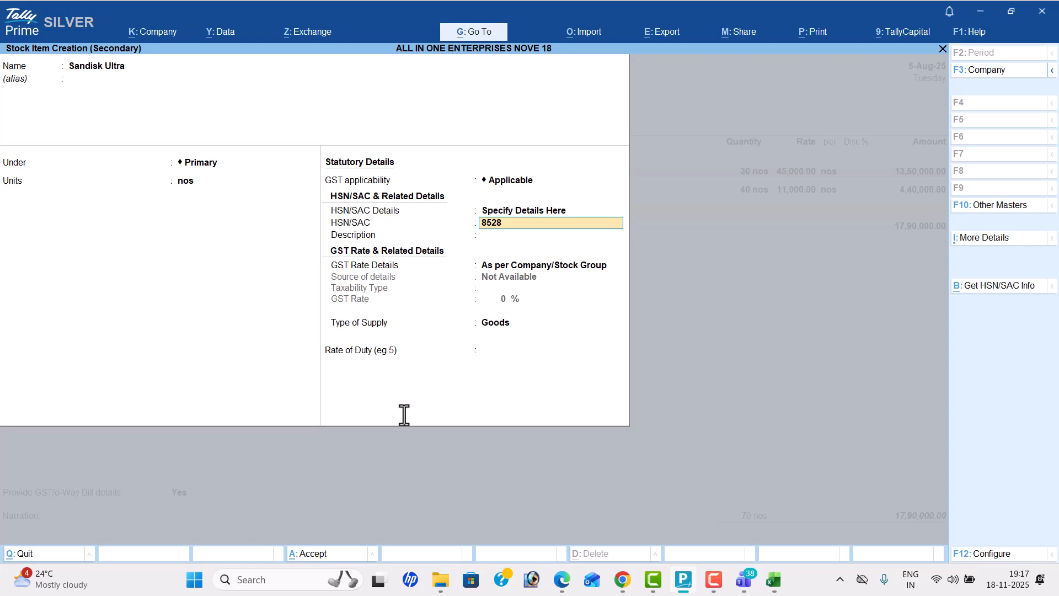
key(Return)
Step: Specify a GST rate of 18% for Sandisk Ultra and save the stock item
key(Return)
key(Return)
key(Return)
text(18)
key(Return)
key(Return)
key(Return)
Step: Fill in the Sandisk Ultra line with quantity 50 nos and rate 2,000
key(Return)
key(alt+Tab)
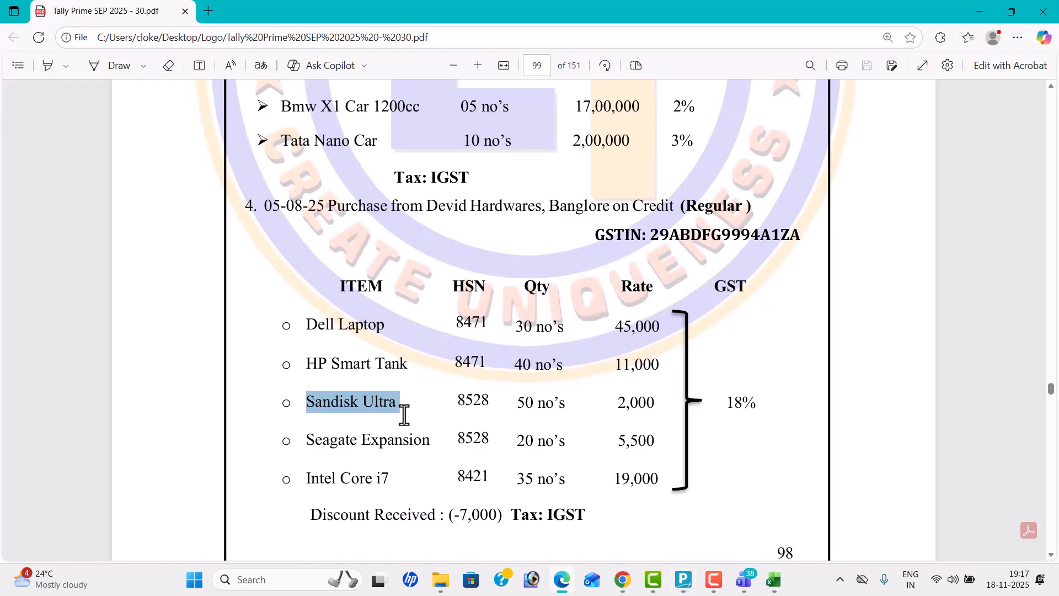
key(alt+Tab)
text(50)
key(Return)
text(2,000)
key(Return)
key(Return)
key(Return)
key(Return)
Step: Start a stock item named Seagate Expansion, copied from the PDF, with nos as its unit
key(alt+Tab)
click(304, 442)
drag(304, 441, 435, 443)
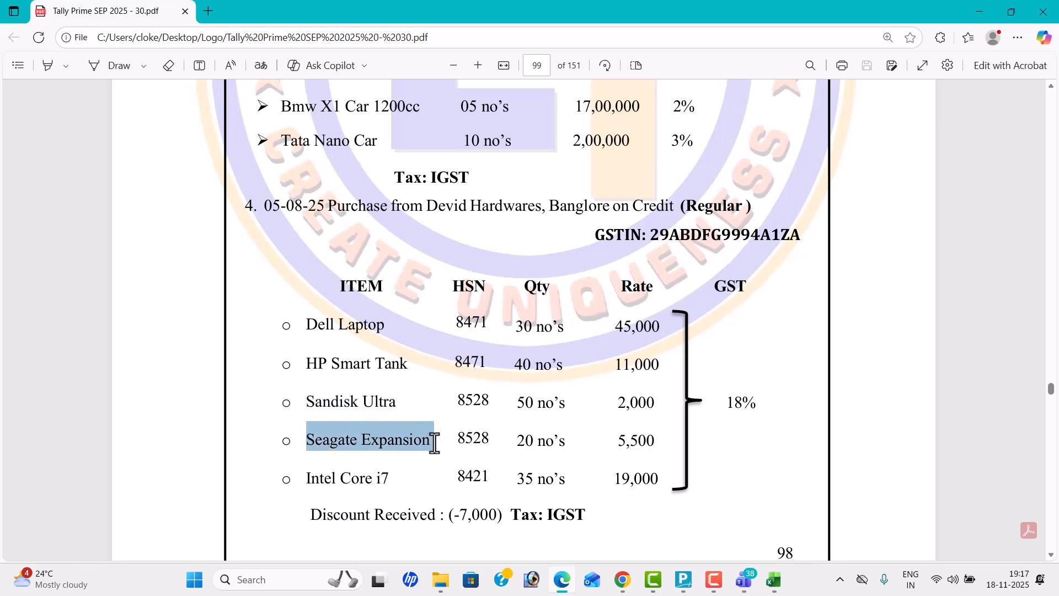
key(ctrl+c)
key(alt+Tab)
key(ctrl+v)
key(Return)
Step: Specify HSN/SAC 8528 directly on the Seagate Expansion stock item
key(Return)
key(Return)
key(Return)
key(Down)
Step: Specify a GST rate of 18% for Seagate Expansion and save the stock item
key(Return)
key(alt+Tab)
Step: Fill in the Seagate Expansion line with quantity 20 nos and rate 5,500
key(alt+Tab)
text(8528)
key(Return)
key(Return)
key(Down)
key(Return)
key(Return)
text(18)
key(Return)
key(Return)
key(Return)
key(alt+Tab)
key(alt+Tab)
text(20)
key(Return)
key(alt+Tab)
key(alt+Tab)
text(5500)
key(Return)
key(Return)
key(Return)
key(Return)
Step: Start a stock item named Intel Core i7, copied from the PDF, with nos as its unit
key(alt+c)
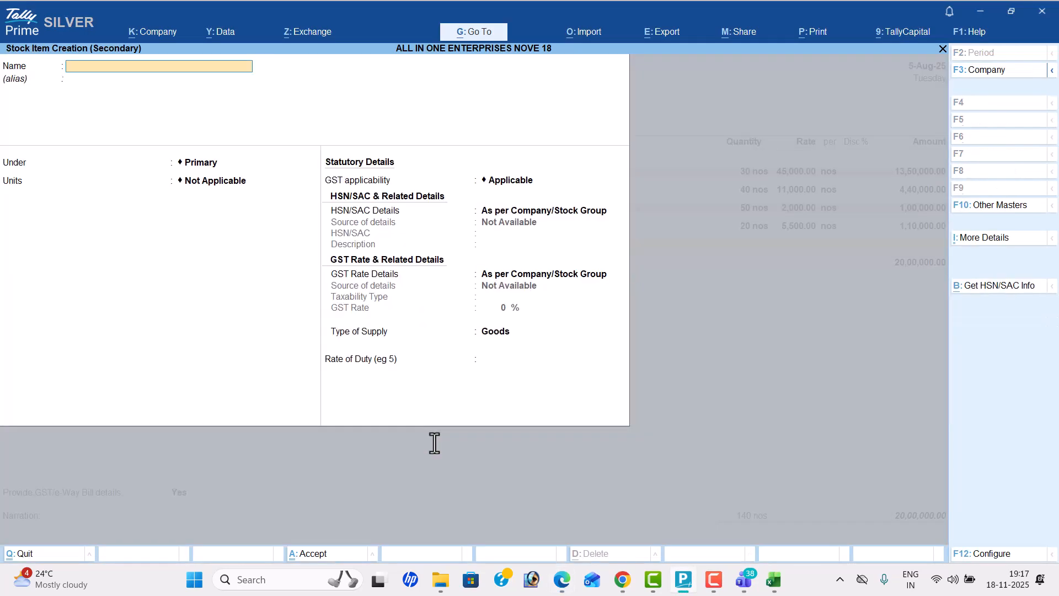
key(alt+Tab)
drag(308, 484, 407, 484)
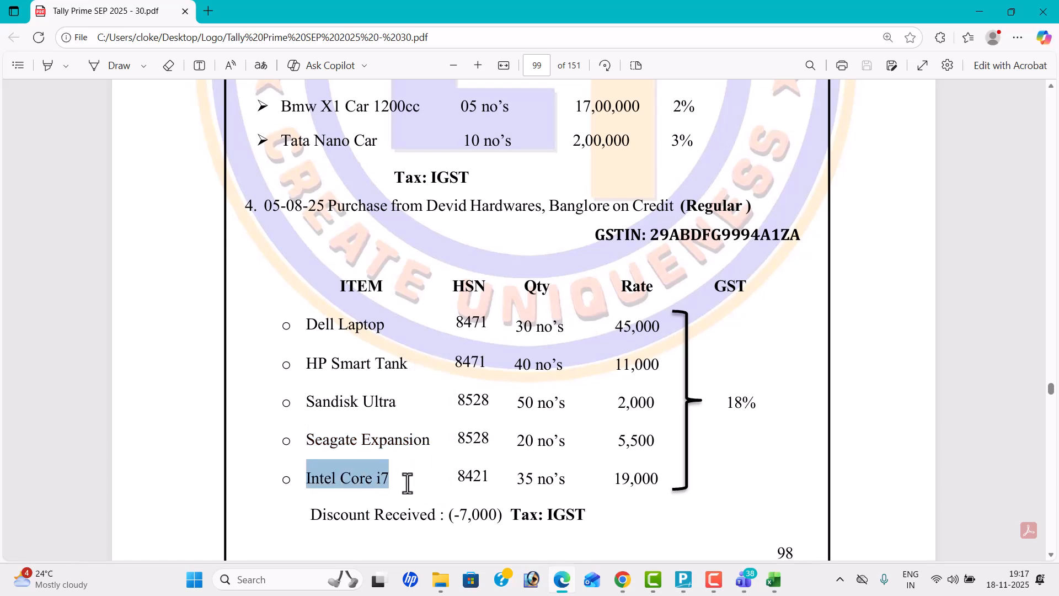
key(ctrl+c)
key(alt+Tab)
key(ctrl+alt+v)
key(Return)
key(Return)
key(Return)
key(Down)
key(Return)
Step: Specify HSN/SAC 8421 directly on the Intel Core i7 stock item
key(Return)
key(Down)
key(Return)
key(alt+Tab)
key(alt+Tab)
text(8)
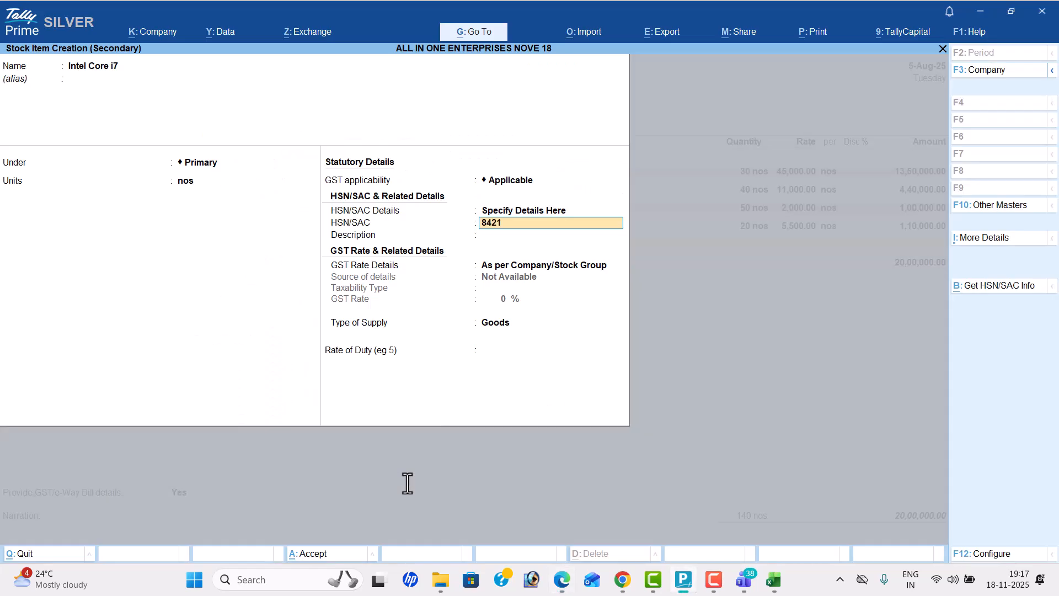
text(421)
key(Return)
key(Return)
key(Return)
key(Return)
key(Return)
key(Return)
key(Return)
Step: Fill in the Intel Core i7 line with quantity 35 nos and rate 19,000, and end the item list
key(alt+Tab)
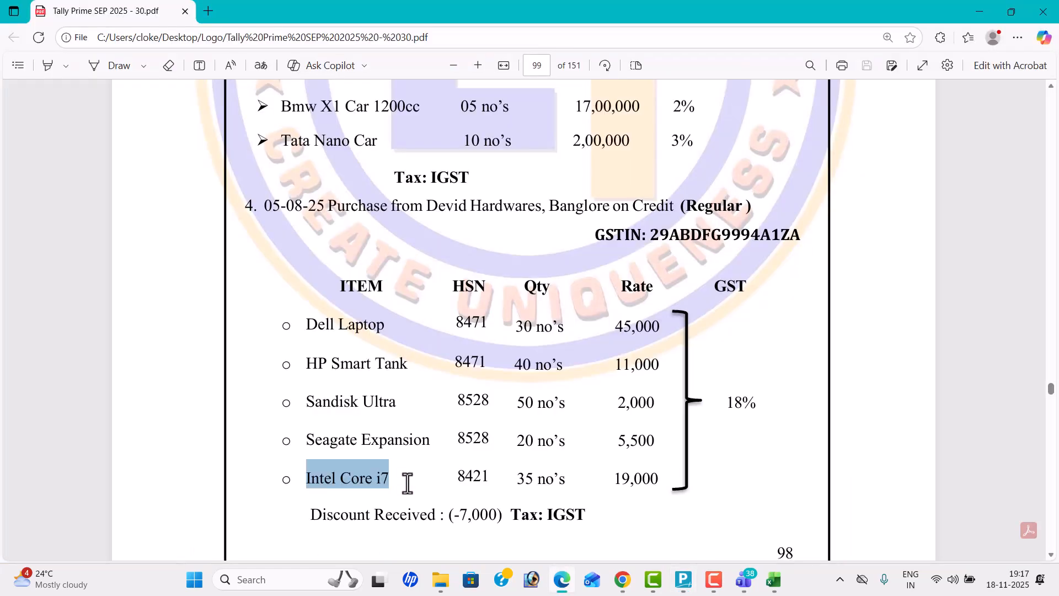
key(alt+Tab)
text(35)
key(Return)
key(alt+Tab)
key(alt+Tab)
text(19000)
key(Return)
key(Return)
key(Return)
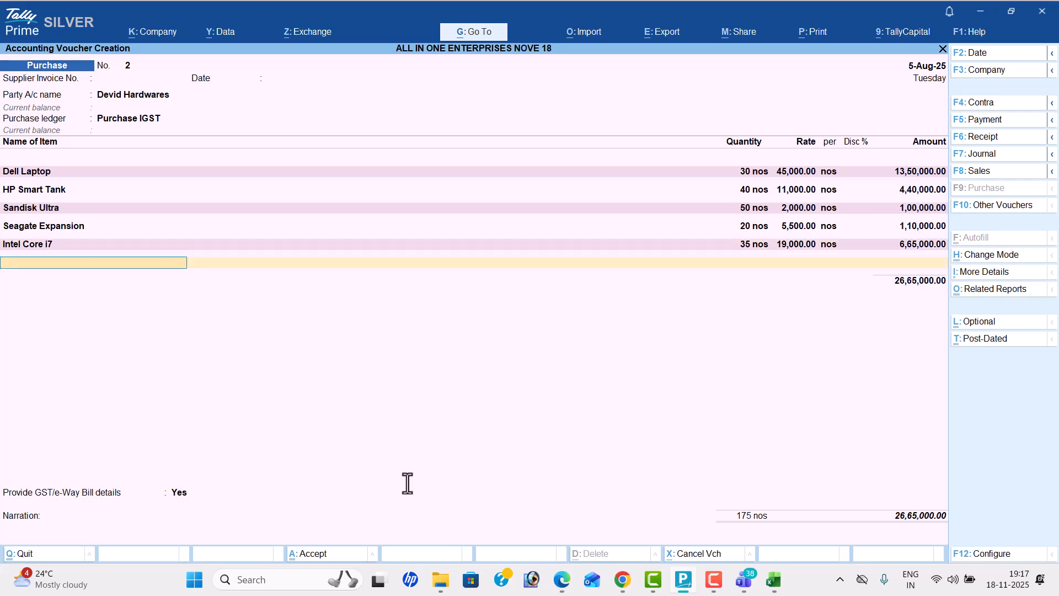
key(Return)
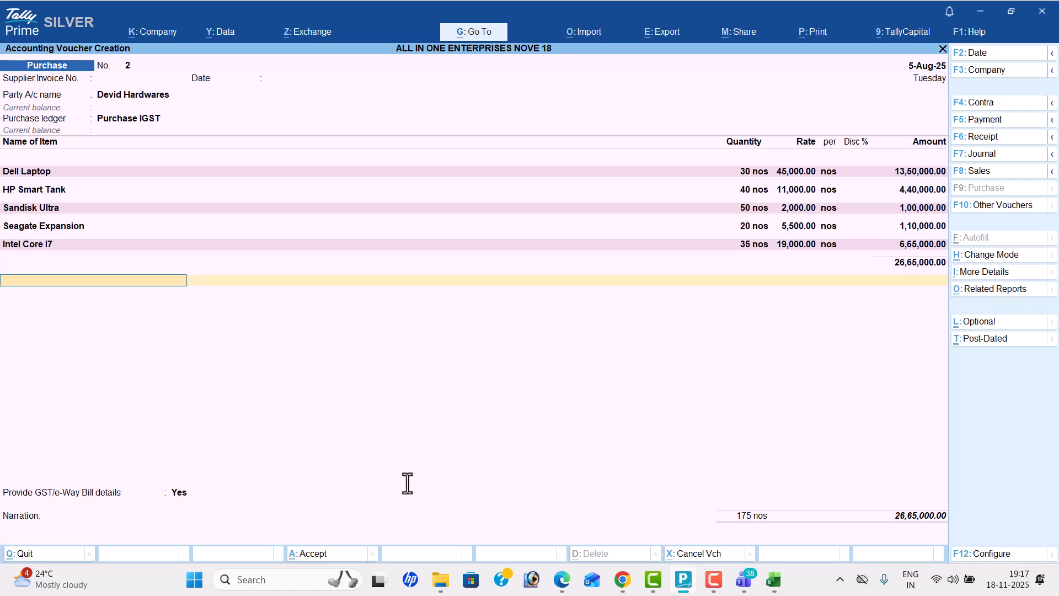
Step: Create a Discount Received ledger under Indirect Incomes from within the purchase voucher
key(alt+c)
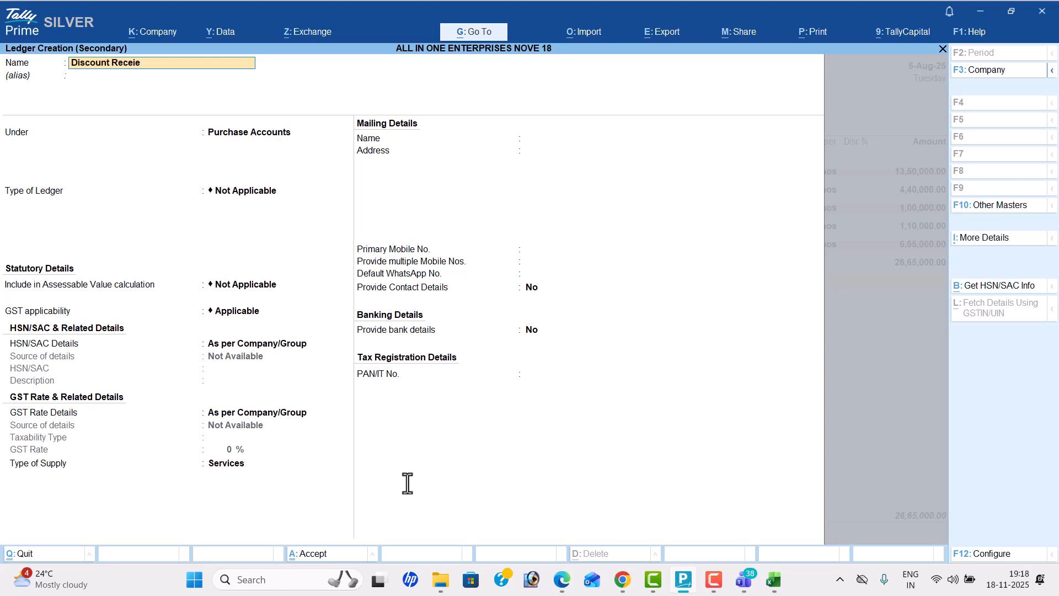
text(Discount Received)
key(Return)
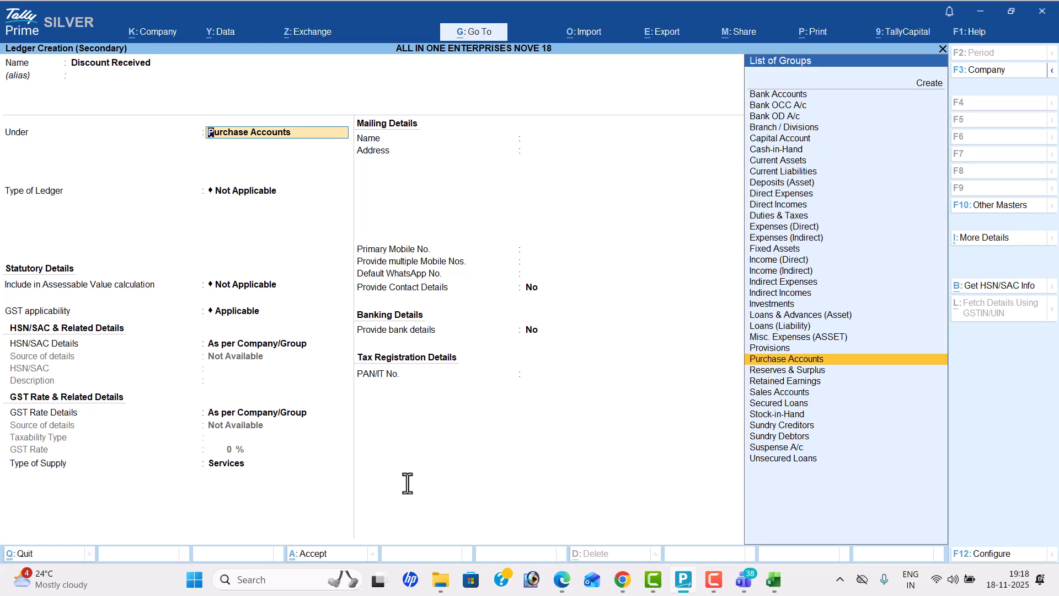
text(Ind)
key(Down)
key(Return)
key(Return)
key(Return)
key(Return)
key(Return)
key(Return)
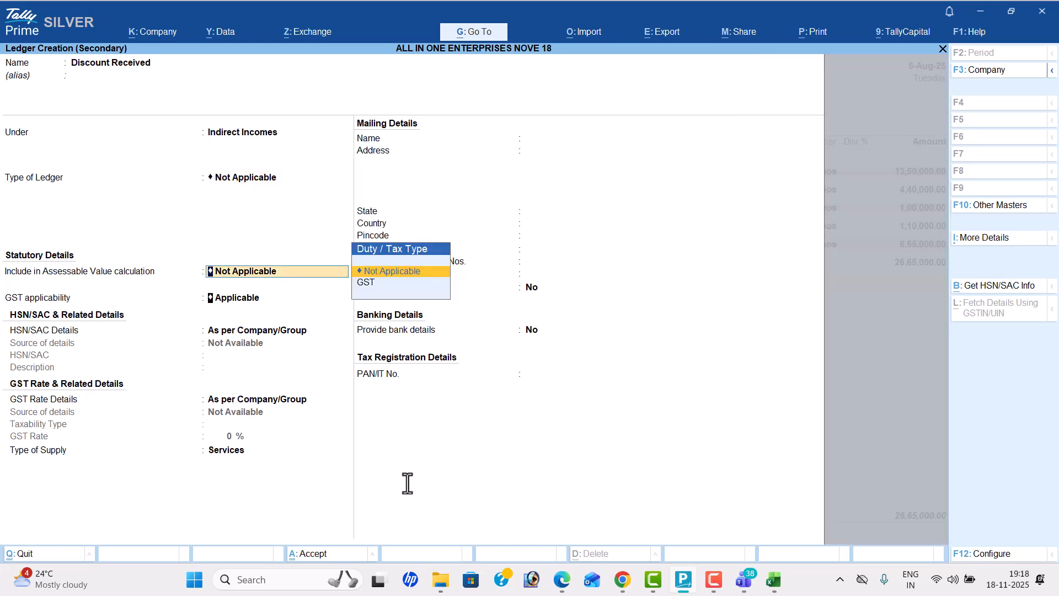
key(Return)
key(Return)
key(Return)
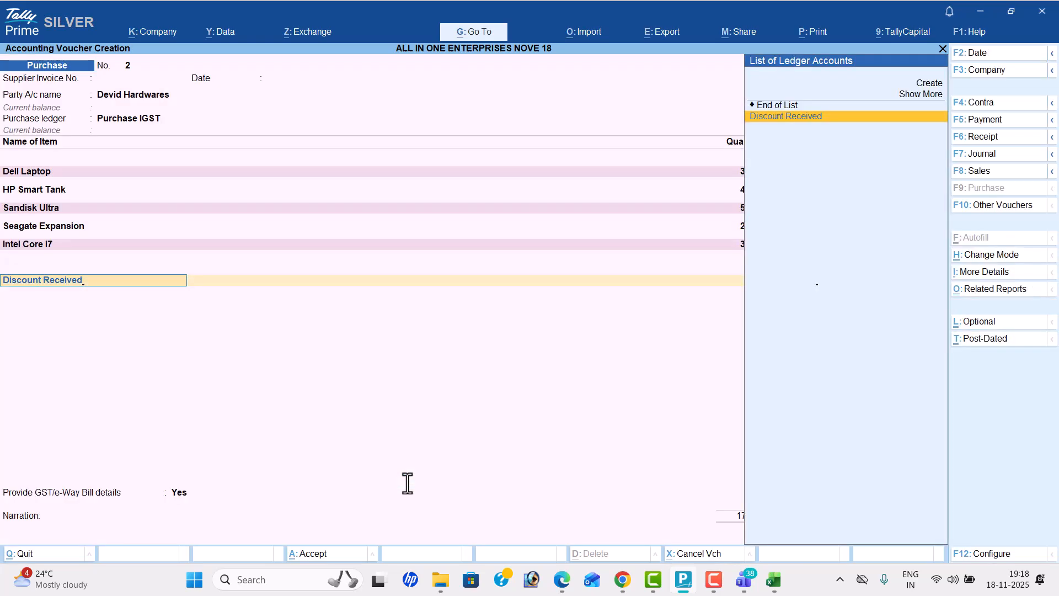
Step: Enter a Discount Received amount of -7,000 on the purchase voucher, as given in the PDF
key(alt+Tab)
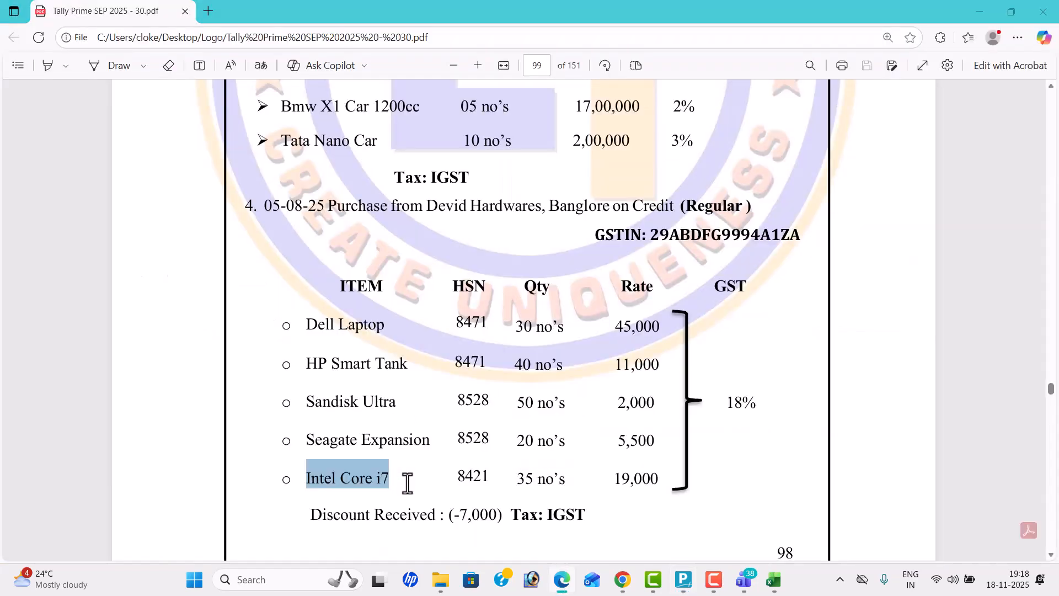
key(alt+Tab)
text(-7000)
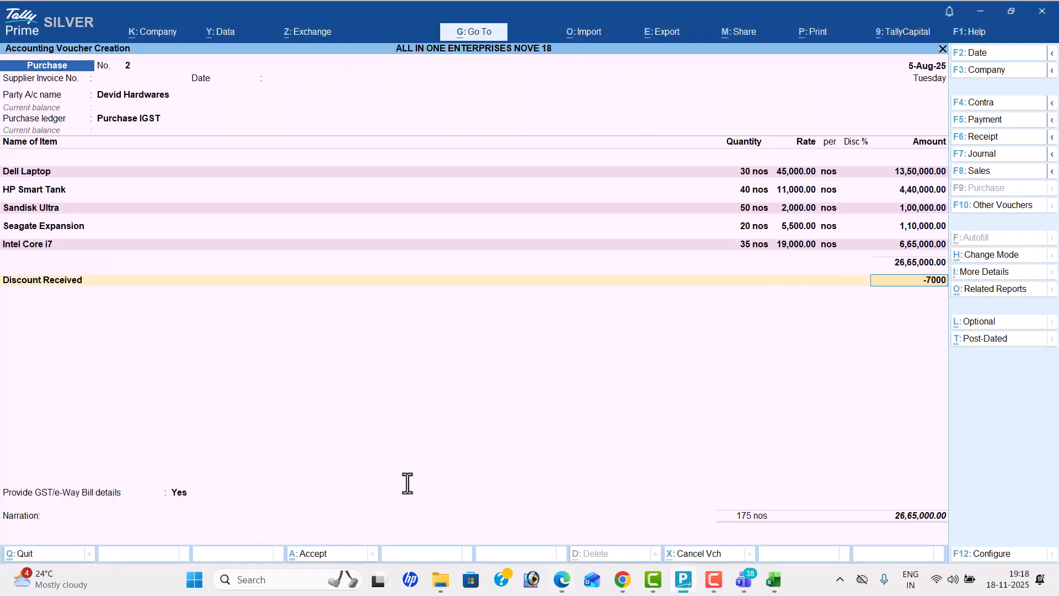
key(Return)
Step: Add the IGST ledger with its calculated tax amount and end the ledger list
key(alt+Tab)
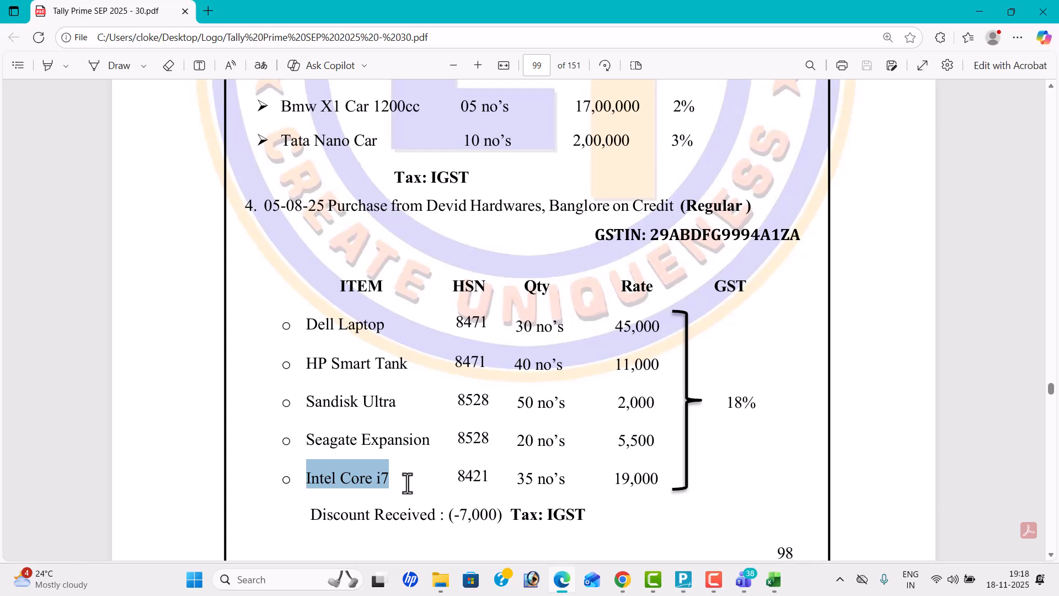
key(alt+Tab)
text(ig)
key(Return)
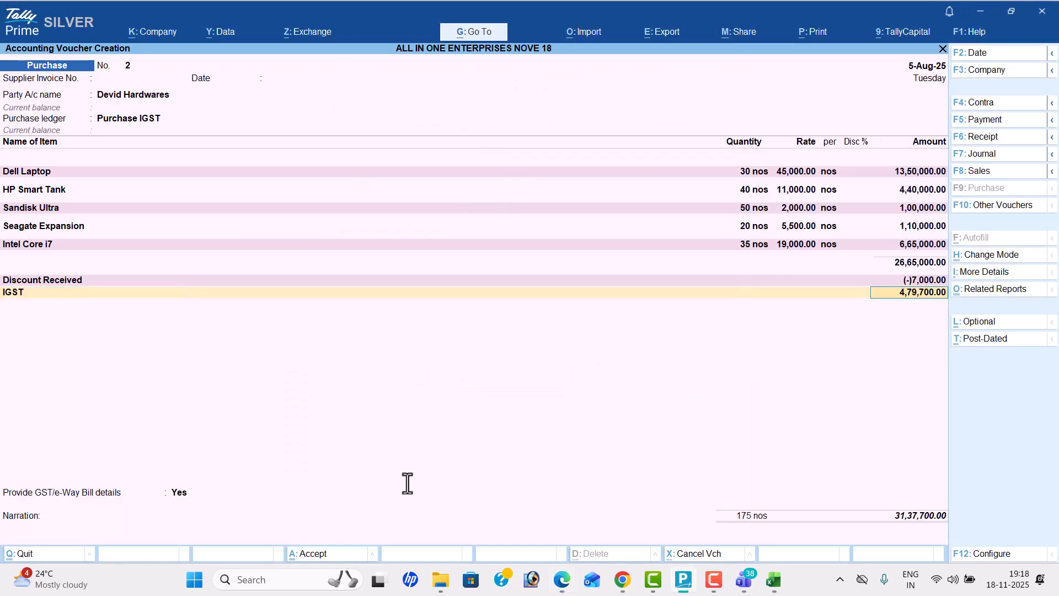
key(Return)
key(Return)
Step: Set Provide GST/e-Way Bill details to No and save the Devid Hardwares purchase voucher
key(Up)
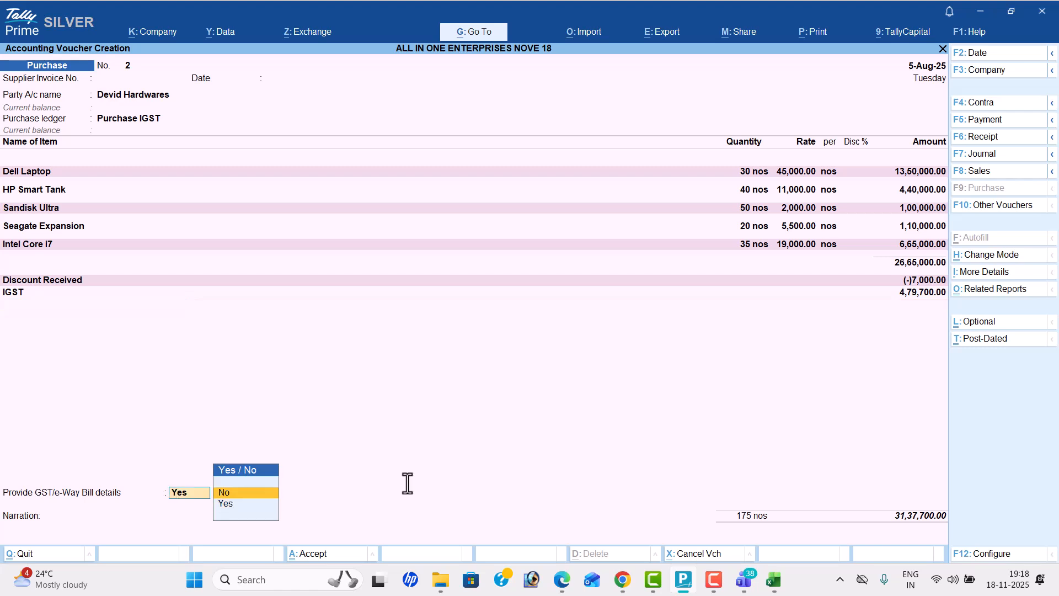
key(Return)
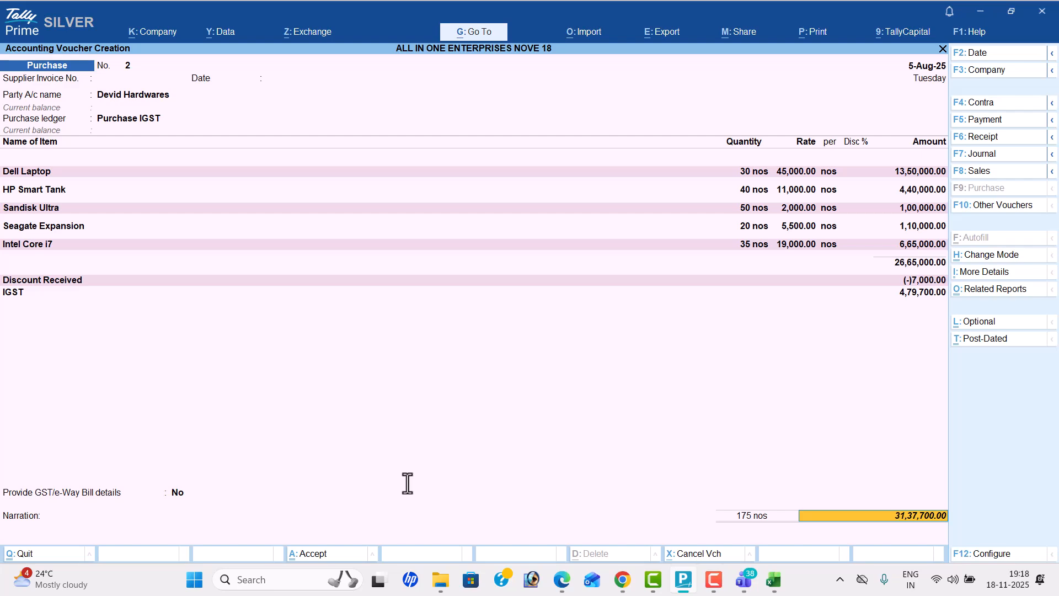
key(Return)
key(Return)
key(Return)
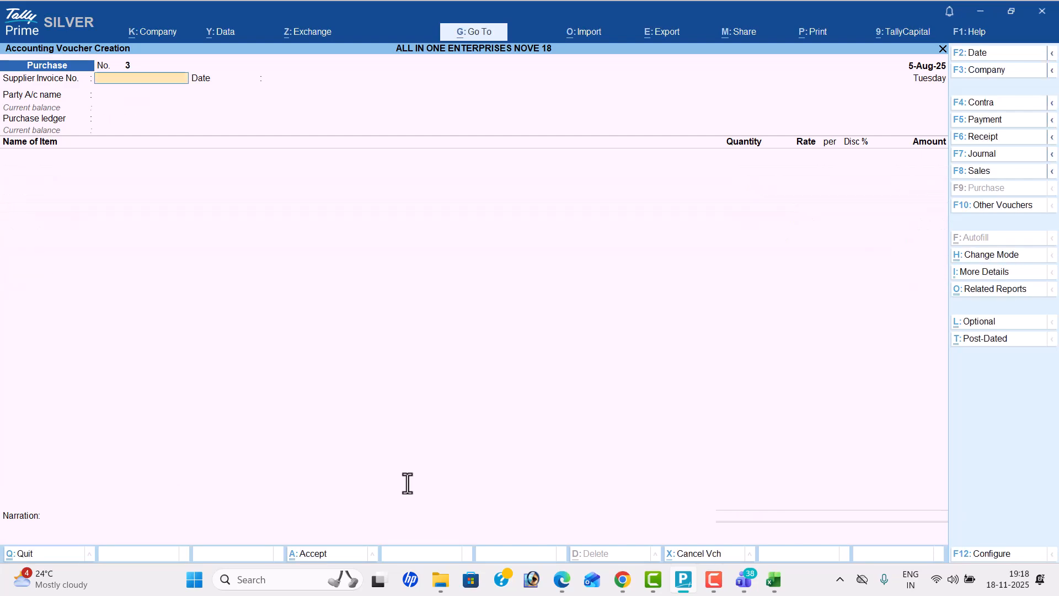
Step: Read transaction 5 in the PDF and switch the voucher type to Debit Note for the purchase return
key(alt+Tab)
scroll(386, 485, down, 10)
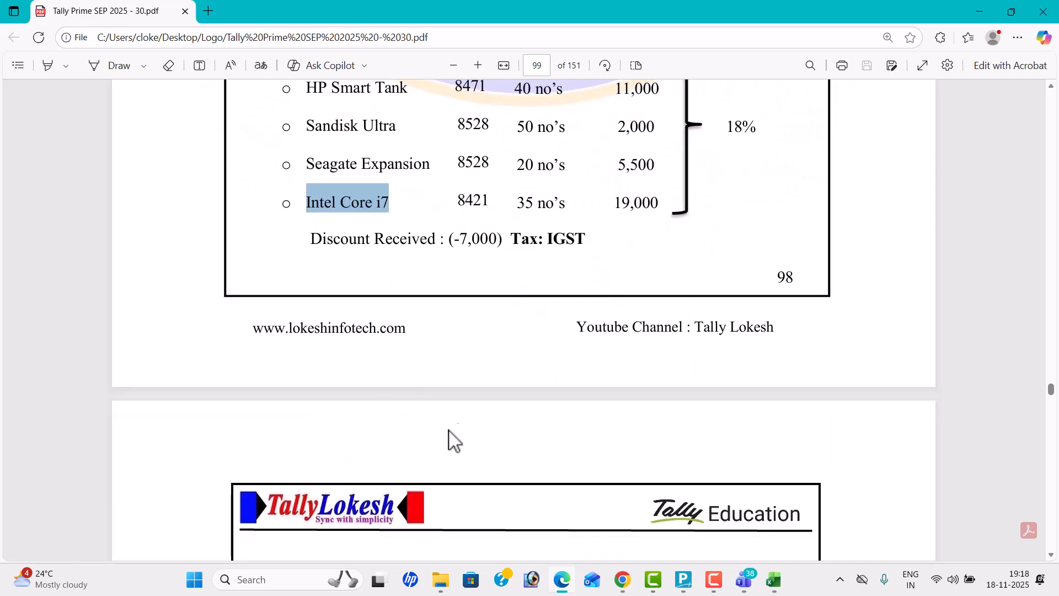
scroll(466, 433, down, 1)
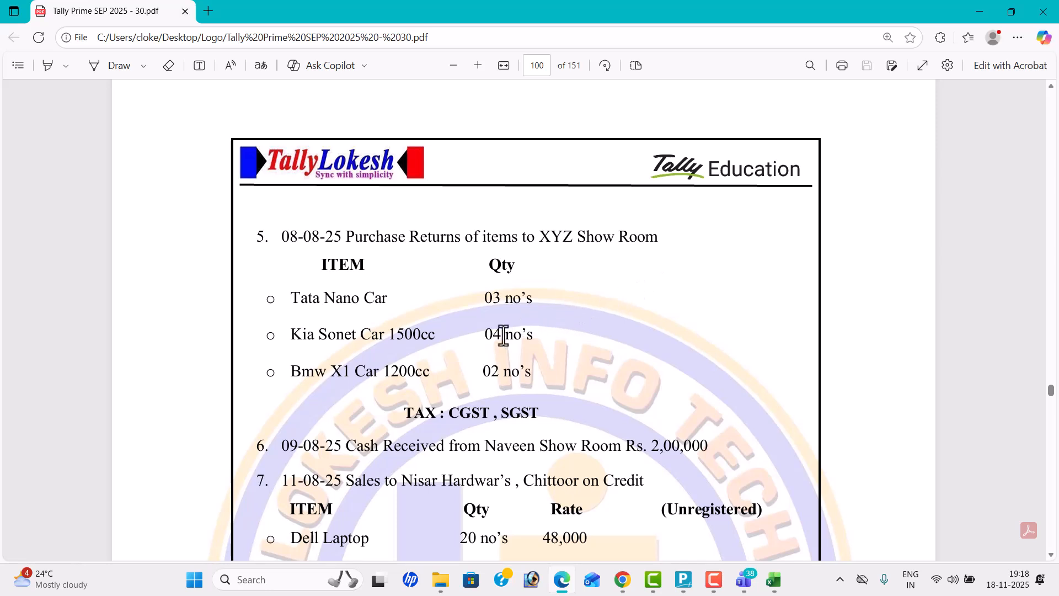
key(alt+Tab)
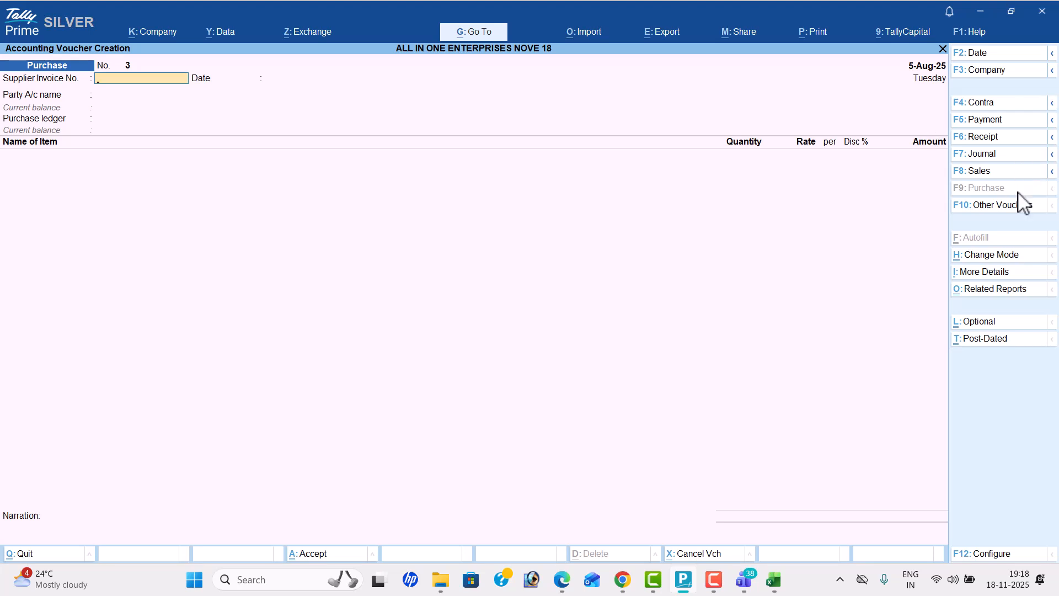
click(1007, 210)
key(Up)
key(Up)
key(Up)
key(Up)
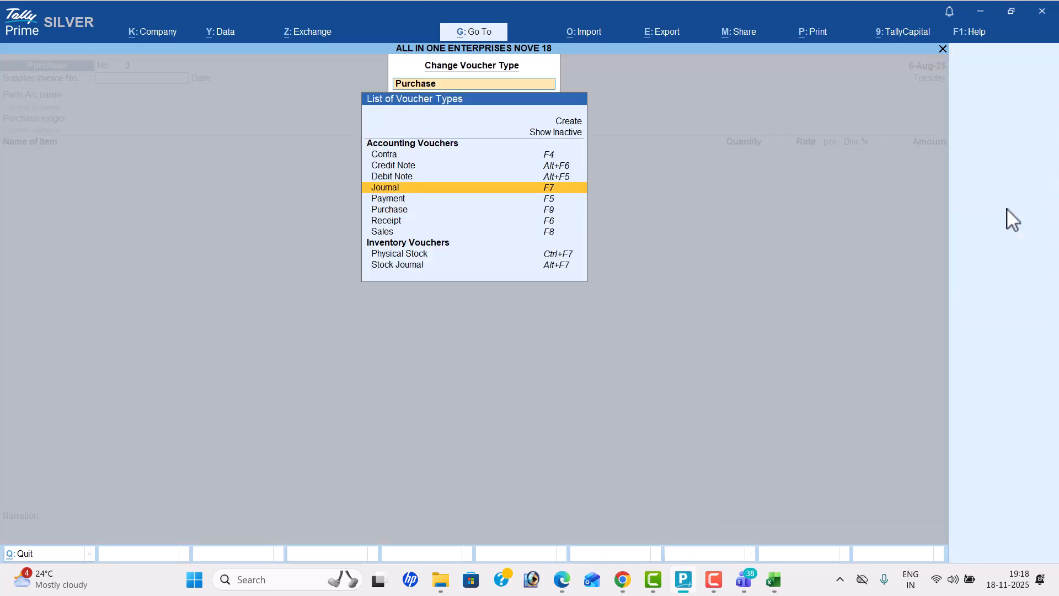
key(Down)
key(Return)
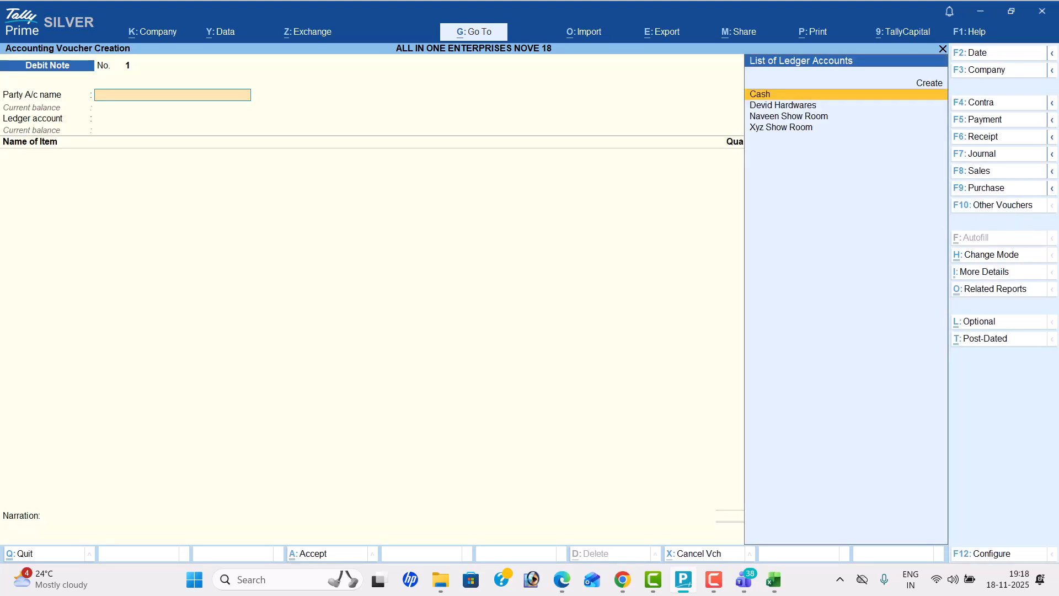
Step: Set the debit note's date to 8-8, matching the purchase return in the PDF
click(1002, 56)
key(alt+Tab)
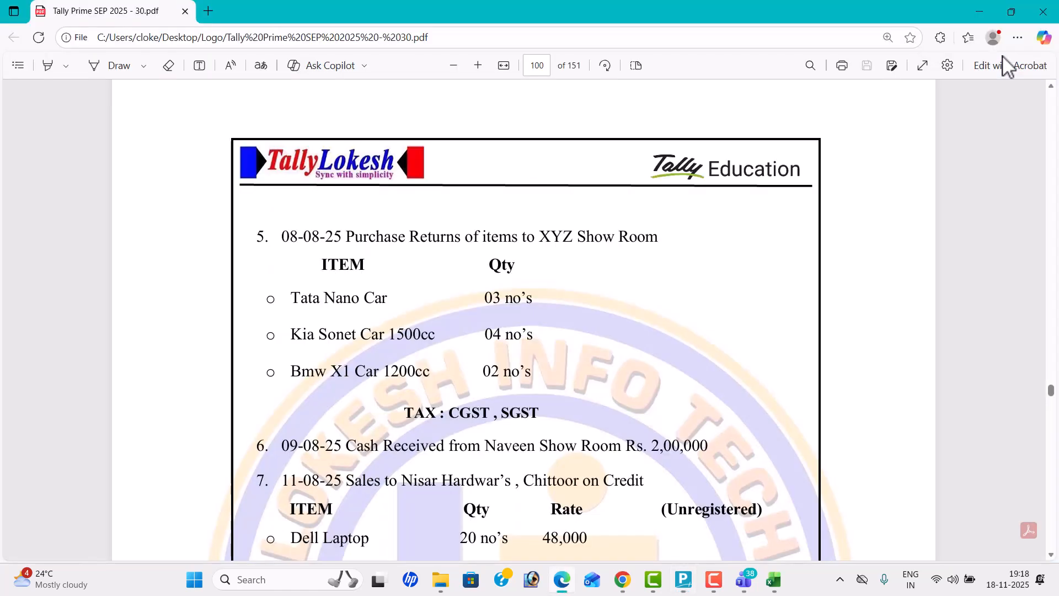
key(alt+Tab)
text(8-8)
key(Return)
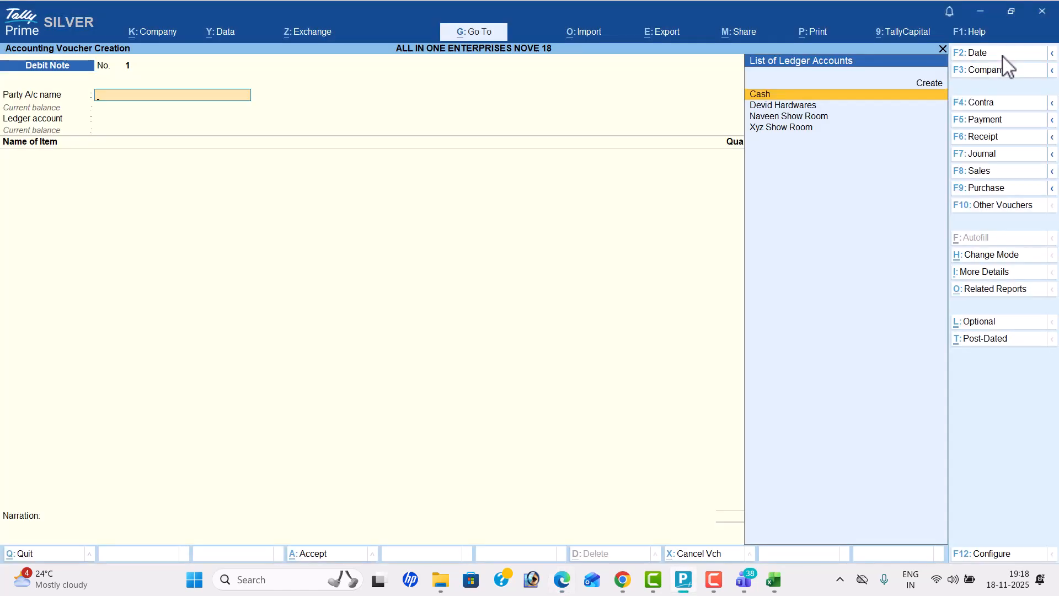
Step: Choose Xyz Show Room as the party, accept blank dispatch details, and select Purchase as the ledger account
key(Down)
key(Down)
key(Down)
key(Return)
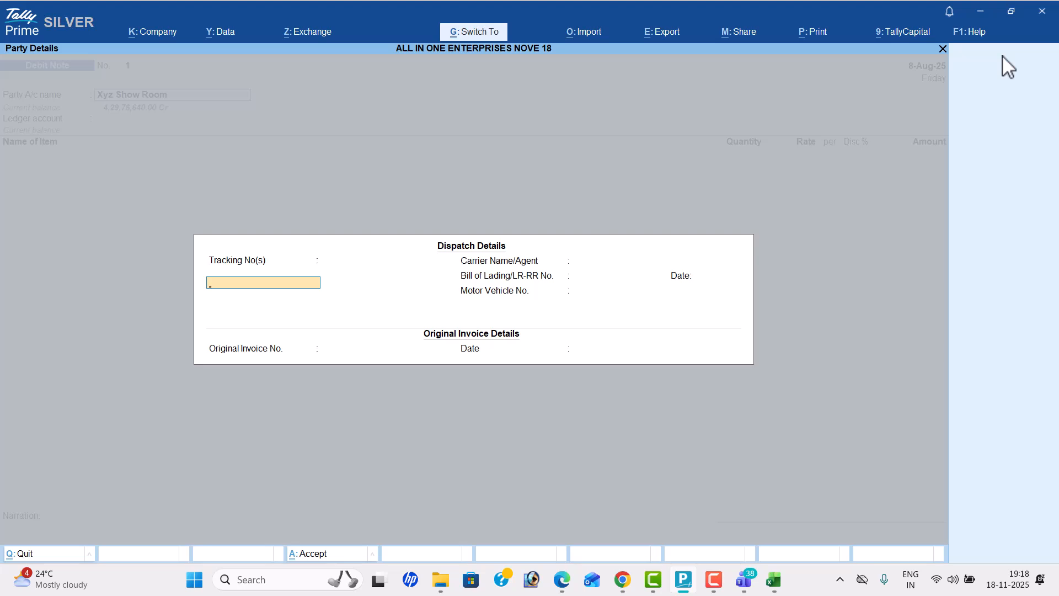
key(ctrl+a)
key(alt+Tab)
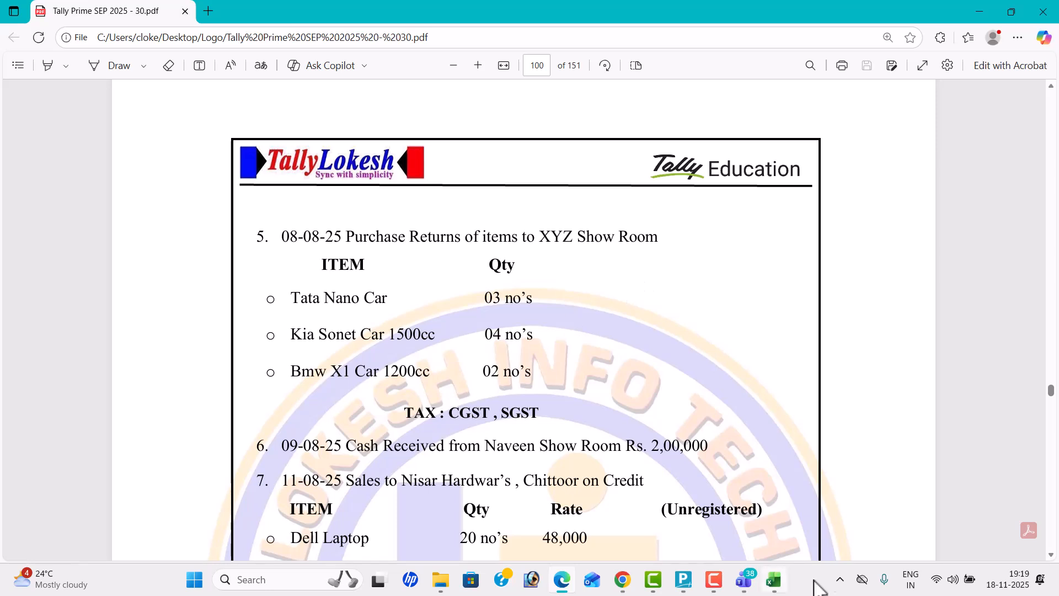
key(alt+Tab)
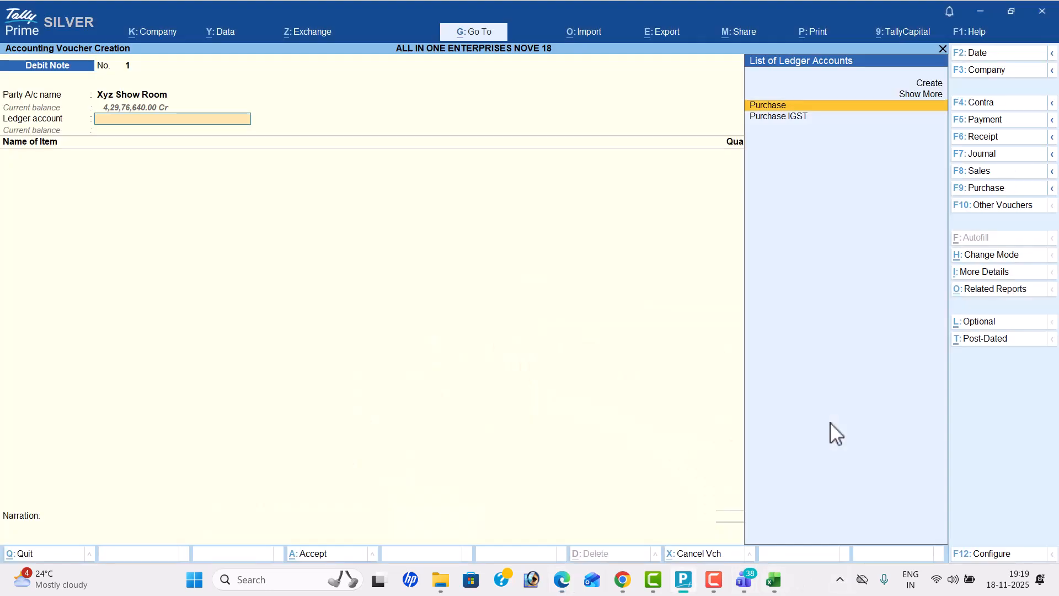
key(Return)
Step: Add Tata Nano Car to the debit note with quantity 3 nos, keeping the default rate
key(alt+Tab)
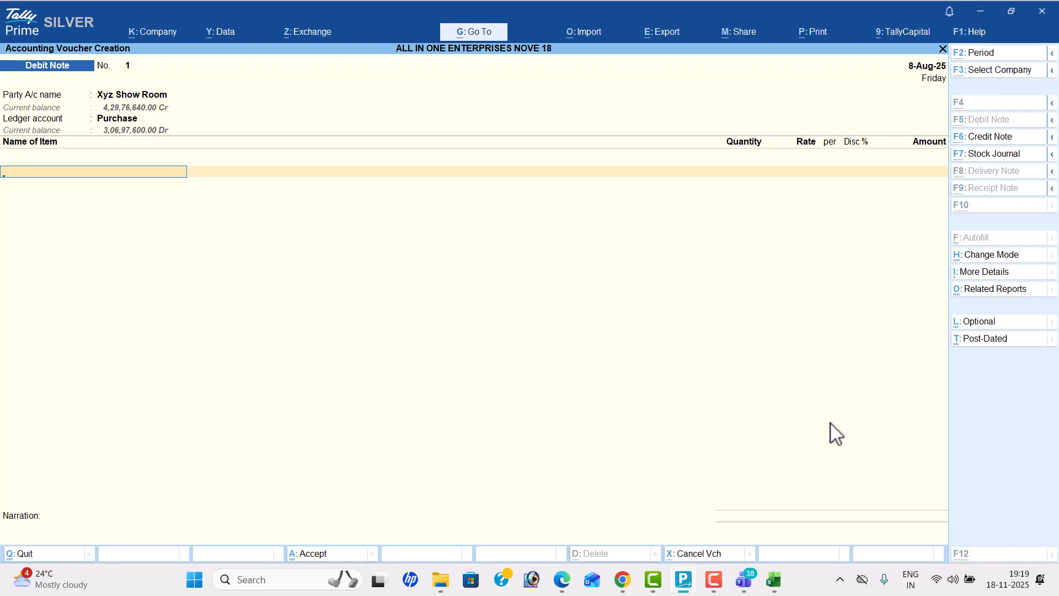
key(alt+Tab)
text(Ta)
key(Down)
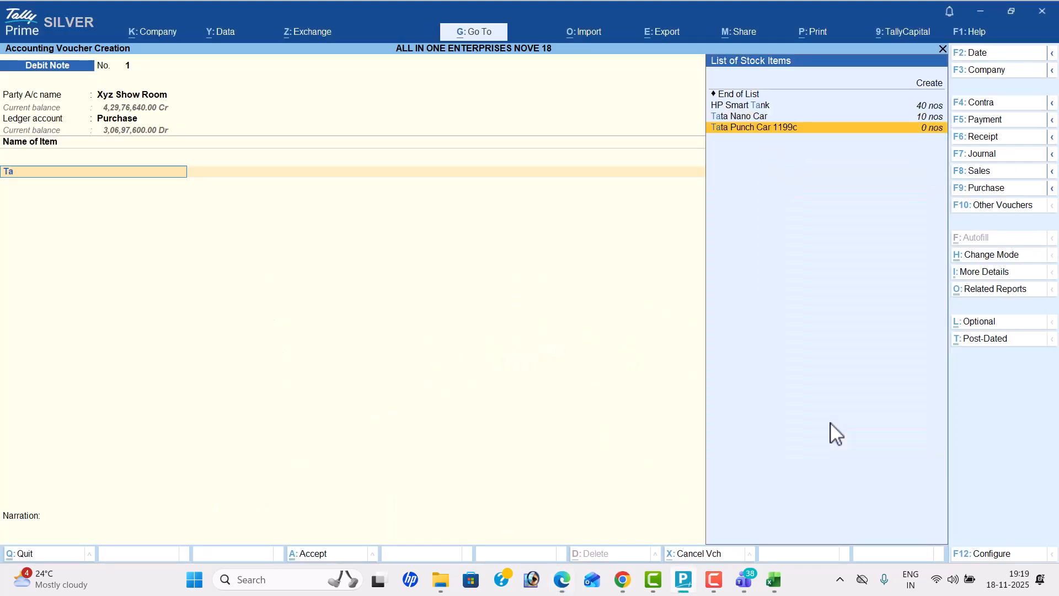
key(Return)
key(alt+Tab)
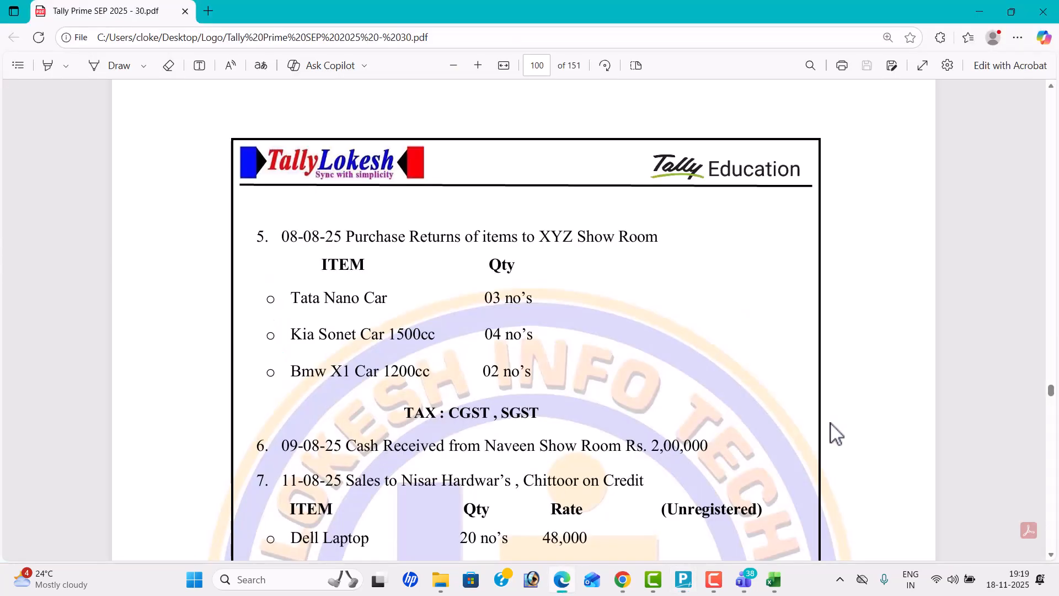
key(alt+Tab)
text(3)
key(Return)
Step: Add Kia Sonet Car 1500cc to the debit note with quantity 4 nos, keeping the default rate
key(Return)
key(Return)
key(Return)
key(alt+Tab)
key(alt+Tab)
text(k)
key(Return)
key(alt+Tab)
key(alt+Tab)
text(4)
key(Return)
key(Return)
key(Return)
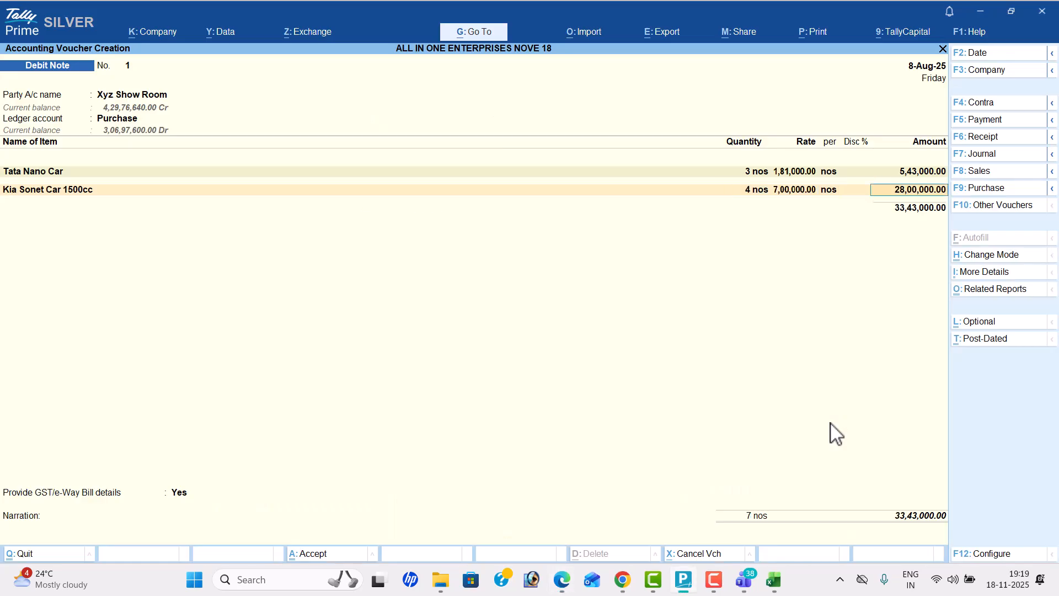
key(Return)
key(alt+Tab)
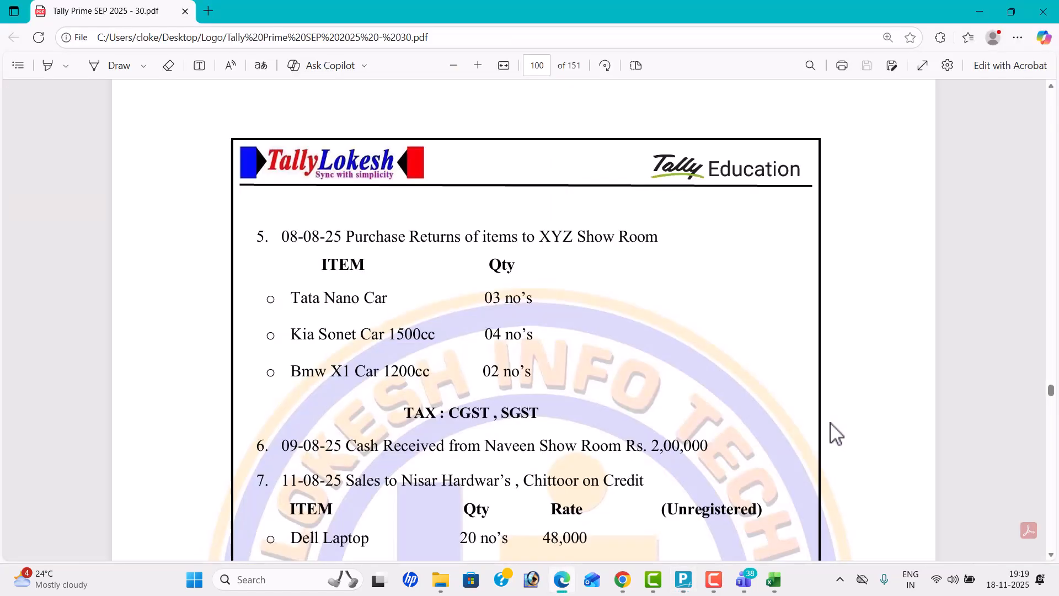
Step: Add Bmw X1 Car 1200cc to the debit note with quantity 2 nos, keeping the default rate
key(alt+Tab)
text(b)
key(Return)
key(alt+Tab)
key(alt+Tab)
text(2)
key(Return)
key(Return)
key(Return)
key(Return)
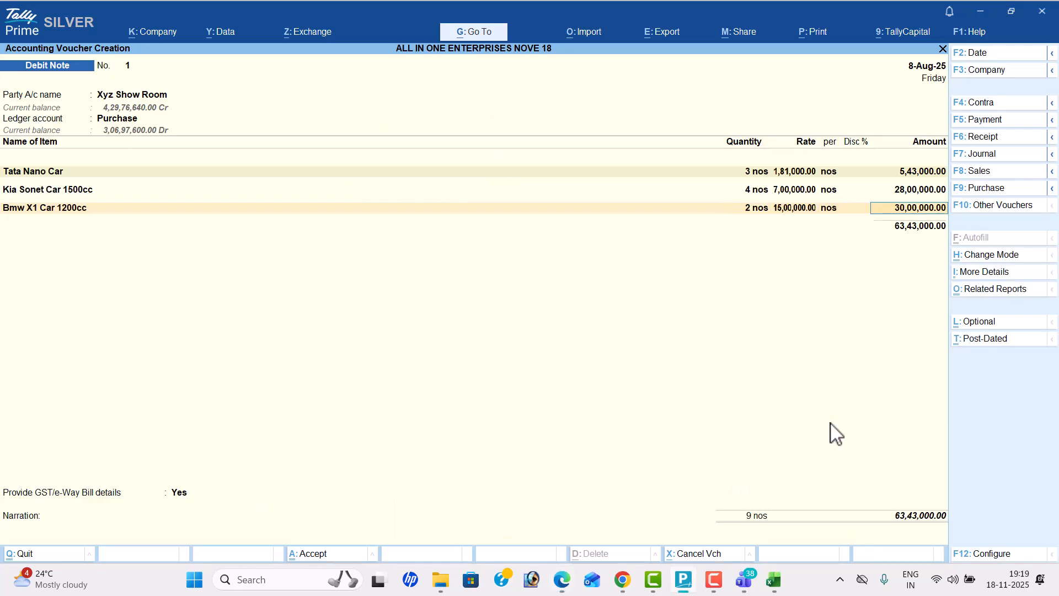
Step: Finish the item list and add the CGST and SGST ledgers to the debit note
key(Return)
key(Return)
text(Sg)
key(Return)
Step: Set Provide GST/e-Way Bill details to No and save the debit note without narration
key(Return)
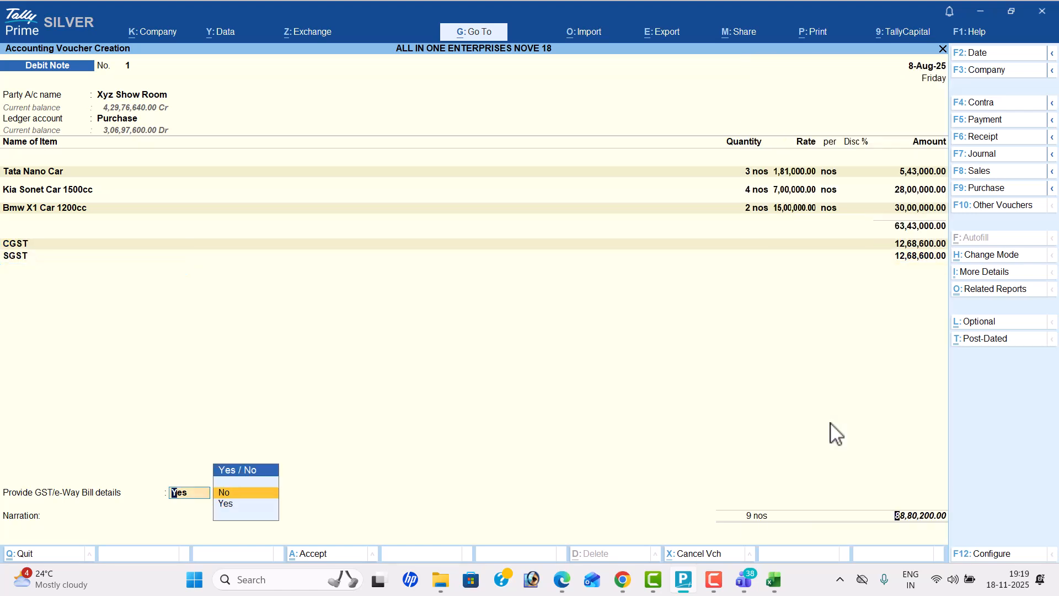
key(Return)
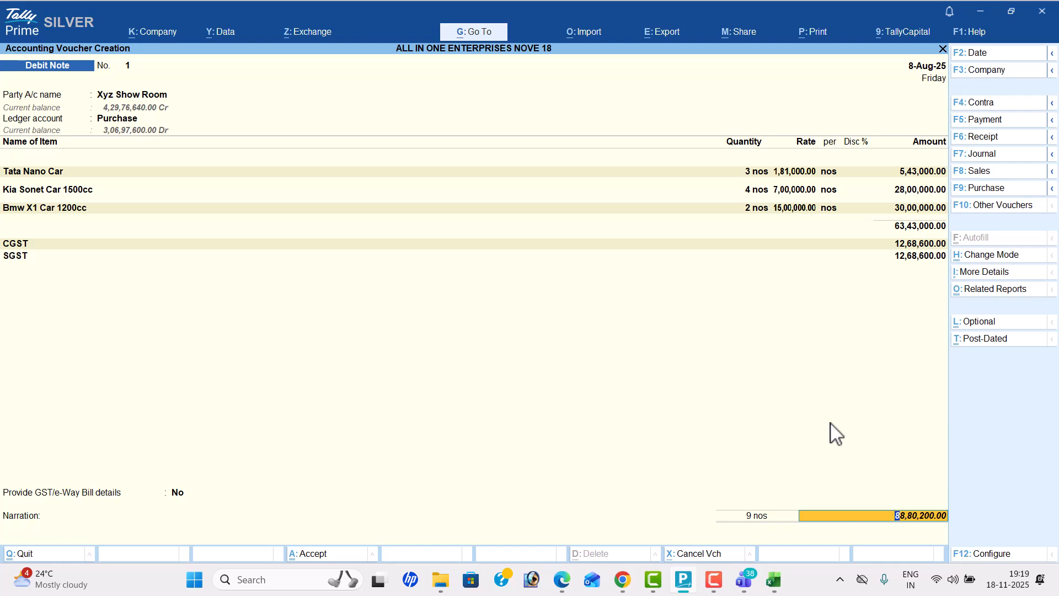
key(Return)
key(Return)
key(Return)
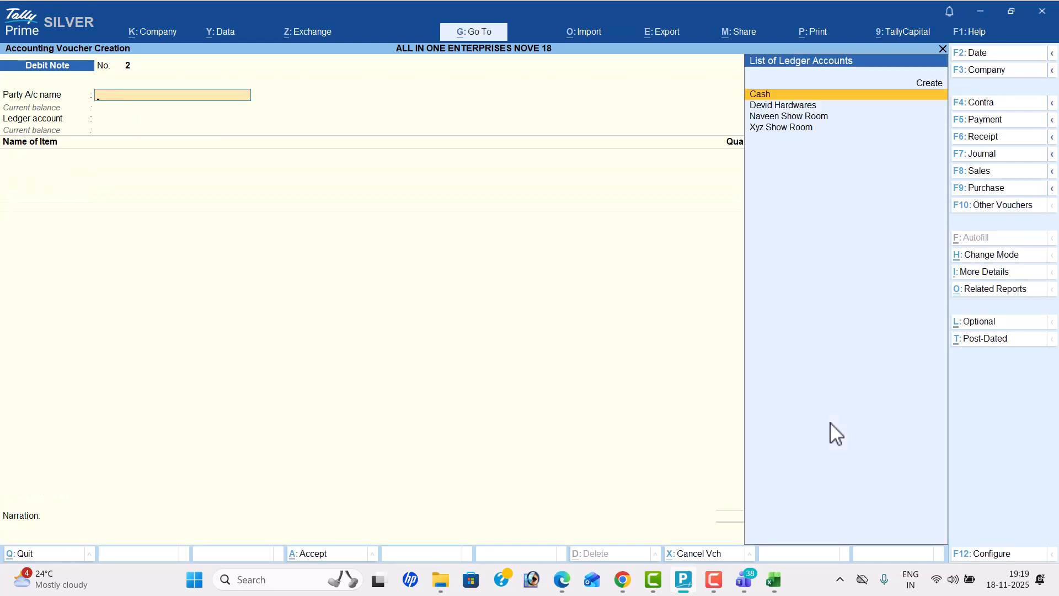
Step: Start a receipt voucher dated 9-8 for the cash received from Naveen Show Room, as listed in the PDF
key(alt+Tab)
scroll(772, 492, down, 5)
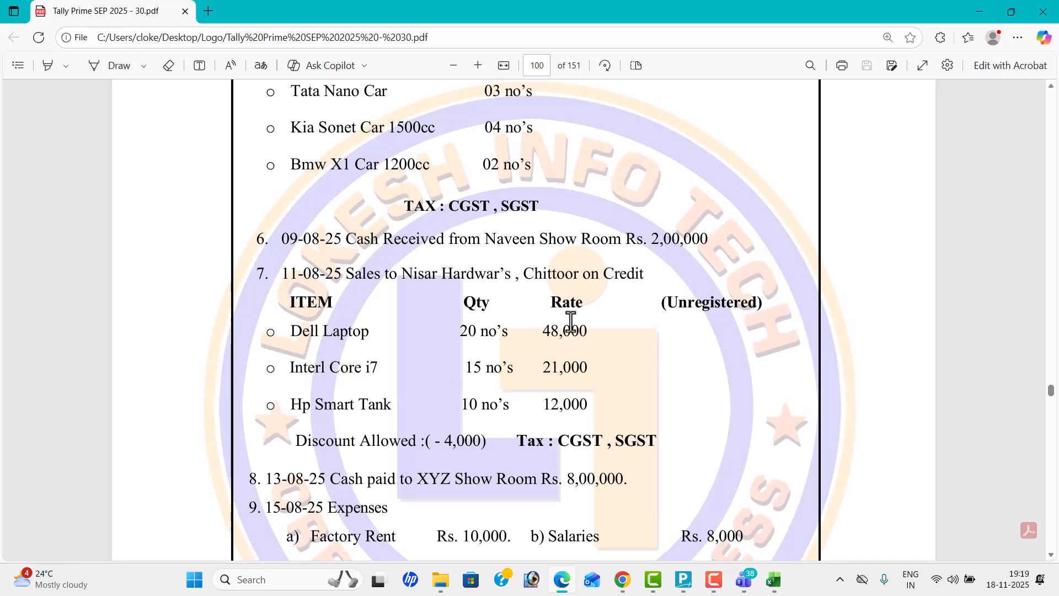
key(alt+Tab)
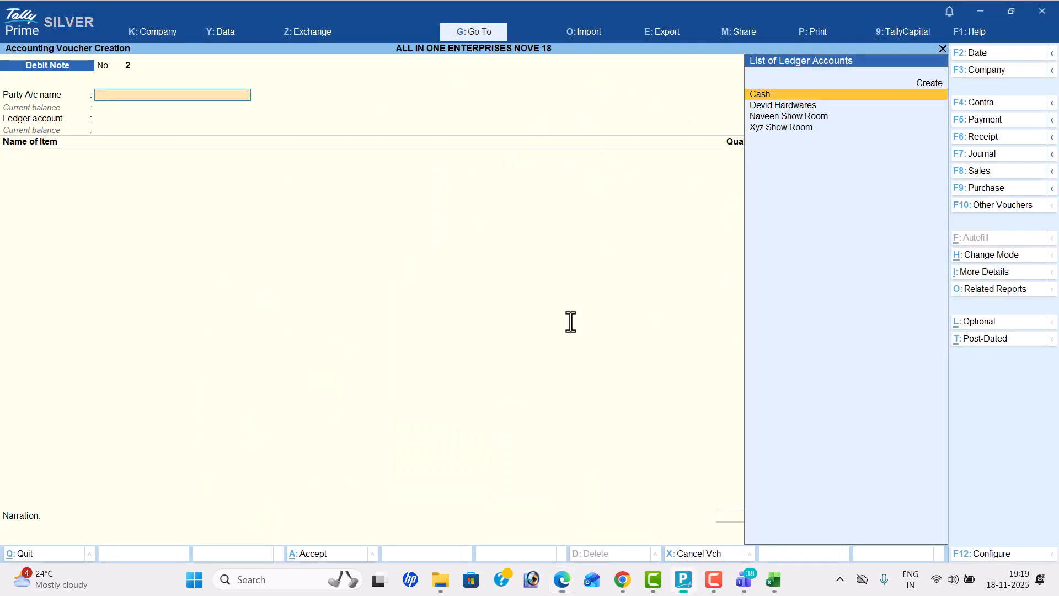
click(999, 141)
key(alt+Tab)
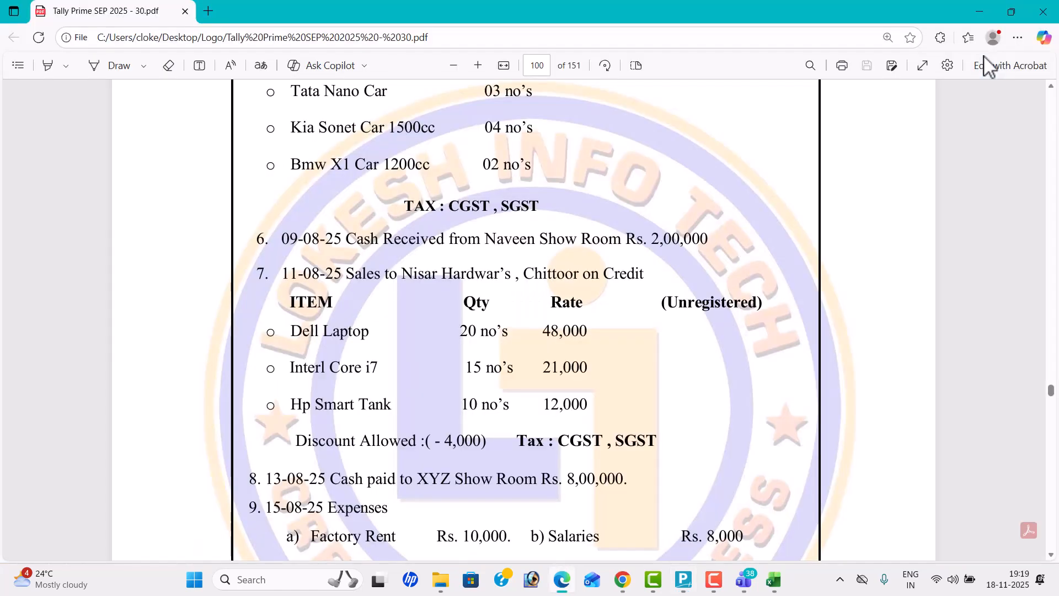
key(alt+Tab)
text(9-8)
key(Return)
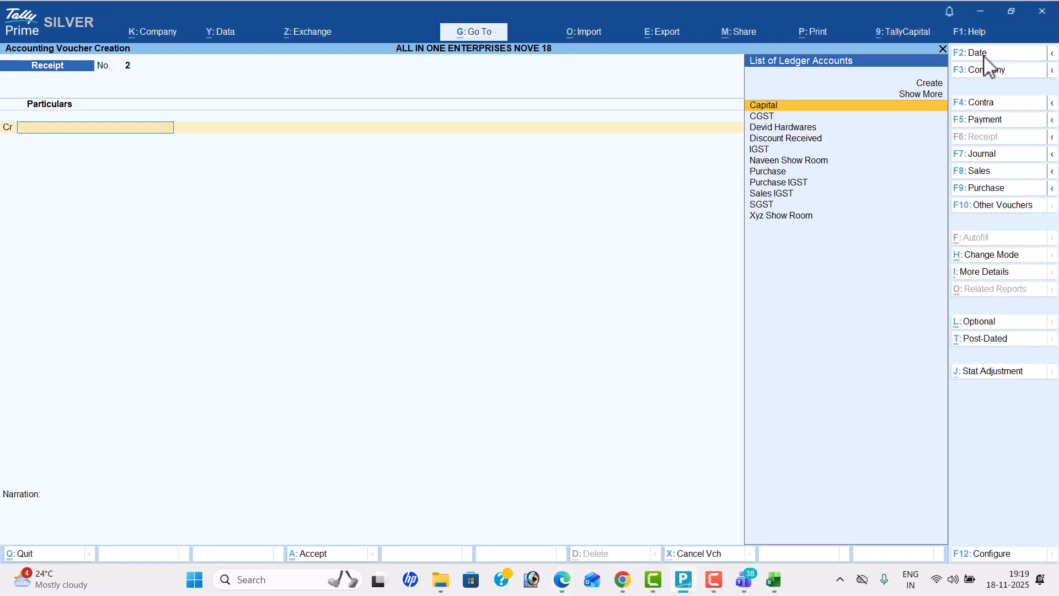
Step: Credit Naveen Show Room with 200000 in the receipt voucher
text(nav)
key(Return)
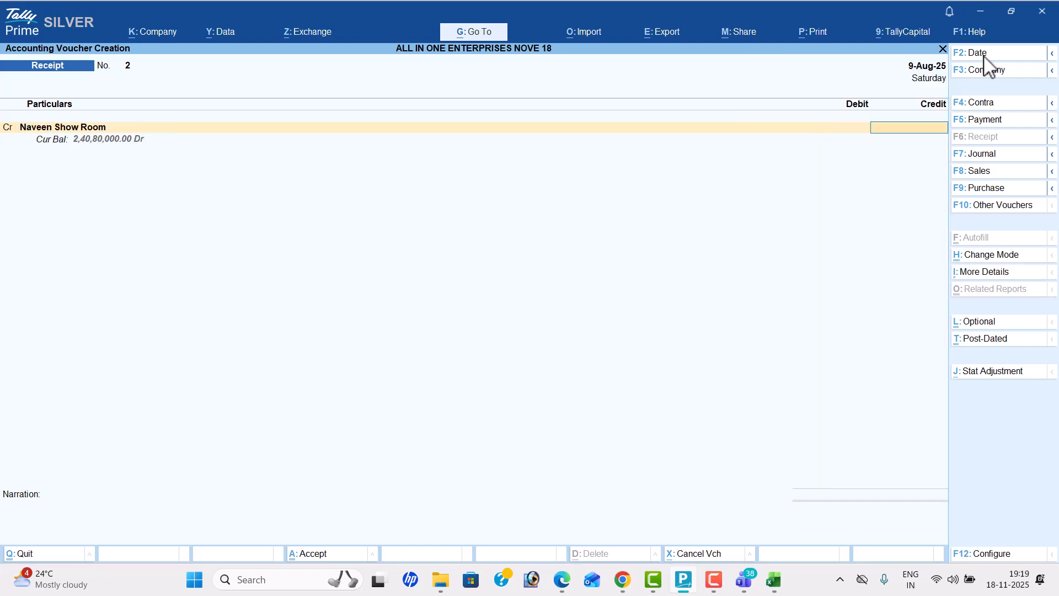
key(alt+Tab)
key(alt+Tab)
text(200000)
key(Return)
Step: Debit Cash for the received amount and save the receipt voucher without narration
key(Return)
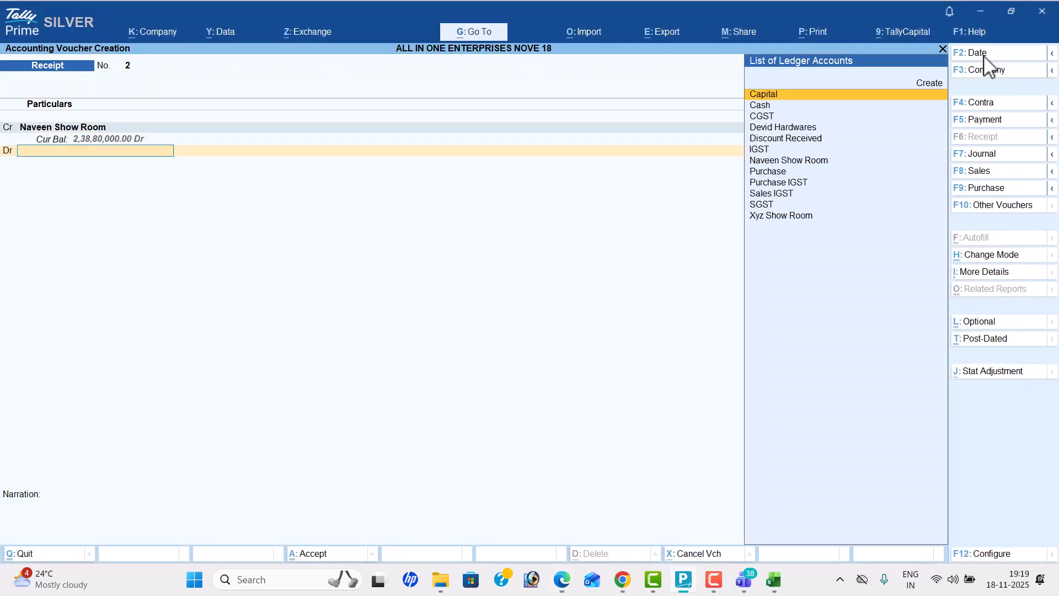
key(alt+Tab)
key(alt+Tab)
text(Cas)
key(Return)
key(Return)
key(Return)
key(Return)
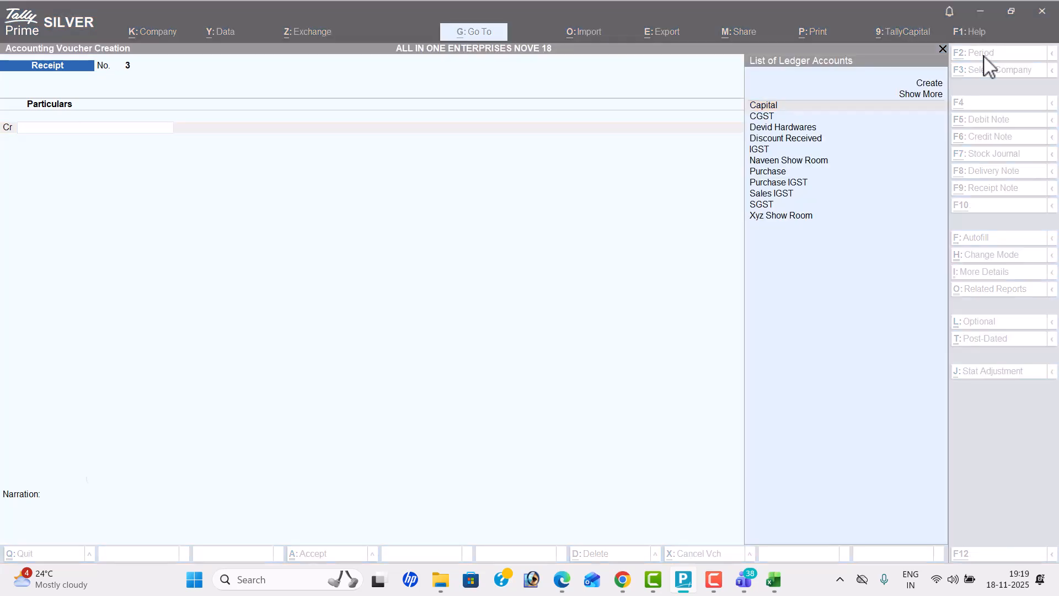
Step: Start a sales voucher and set its date to 11-8, matching transaction 7 in the PDF
key(alt+Tab)
key(Down)
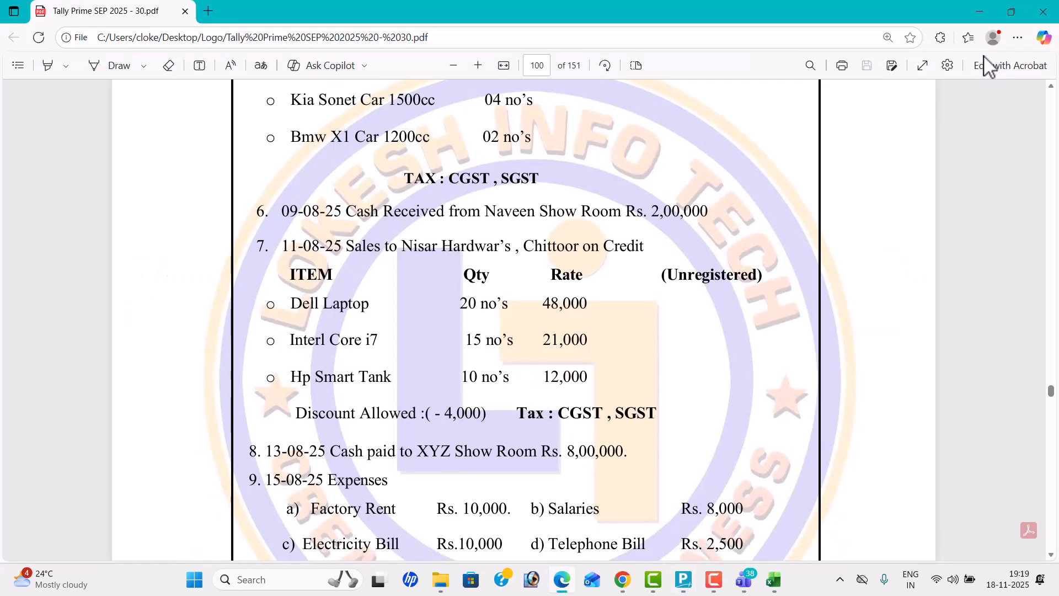
key(alt+Tab)
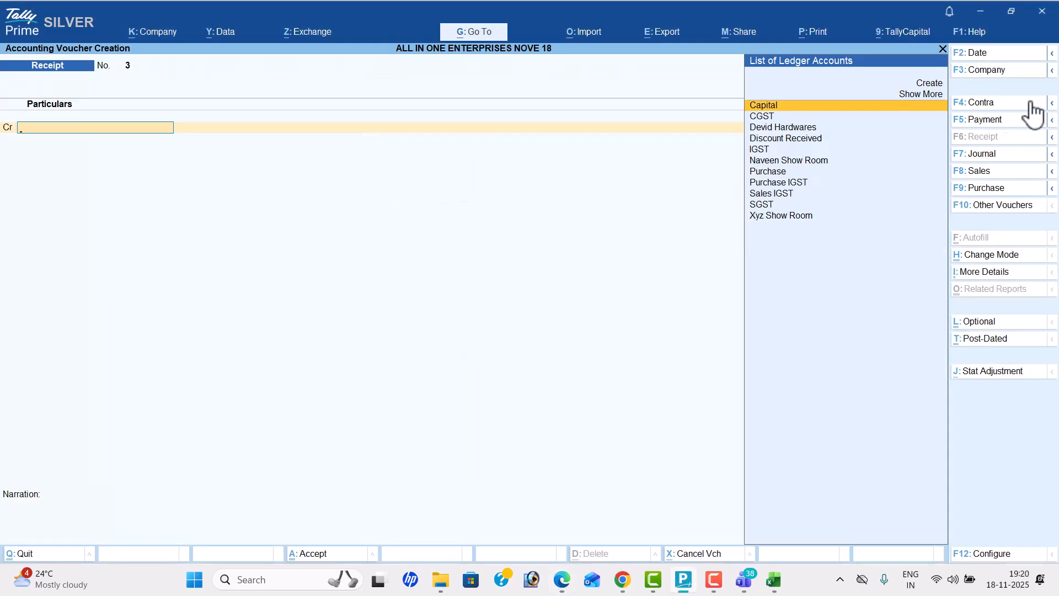
click(1001, 172)
click(988, 32)
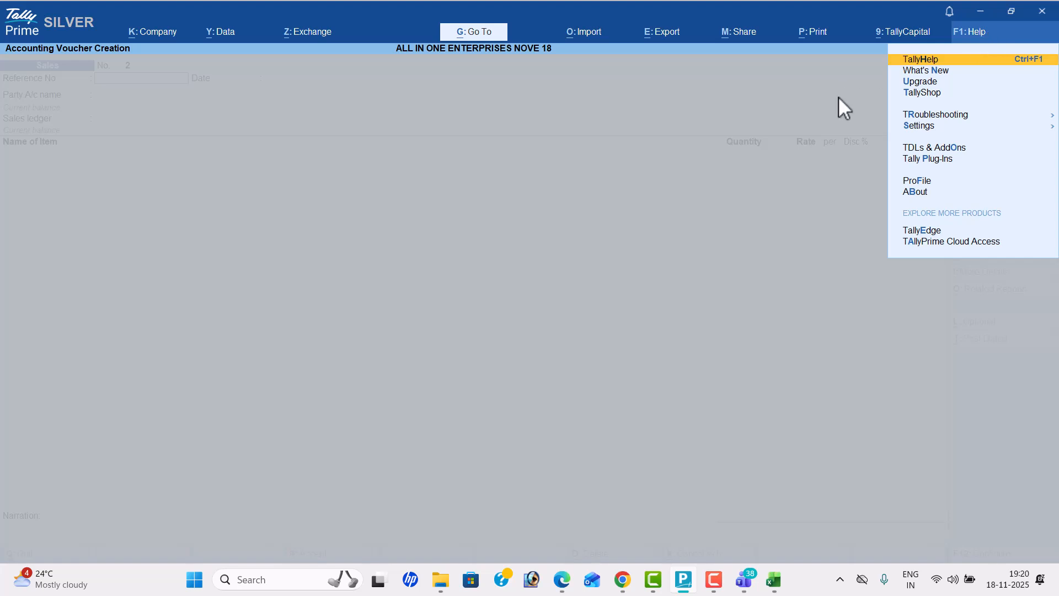
click(838, 99)
key(alt+Tab)
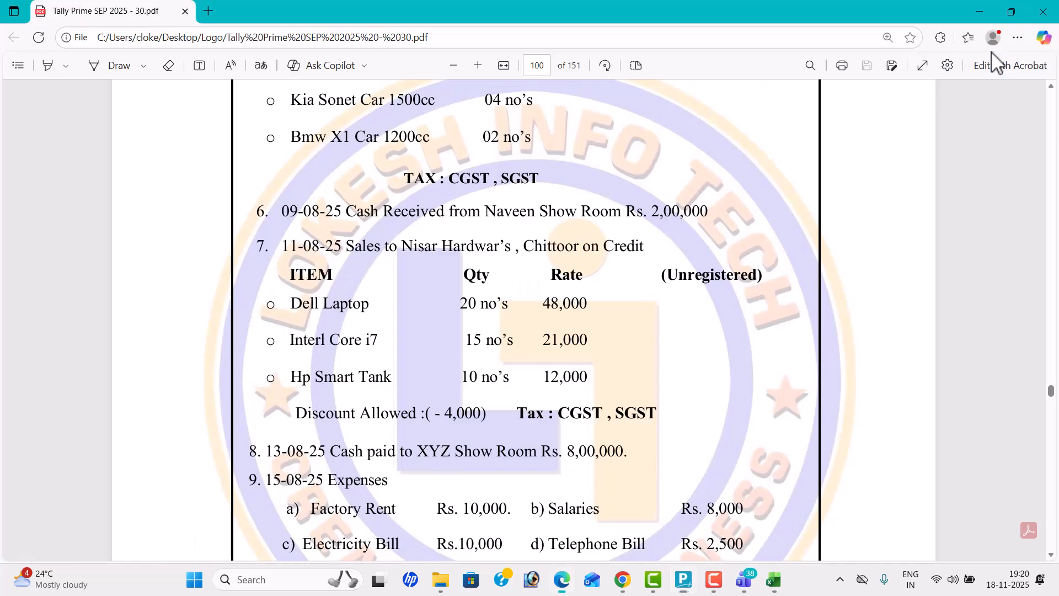
key(alt+Tab)
key(F2)
text(11-8)
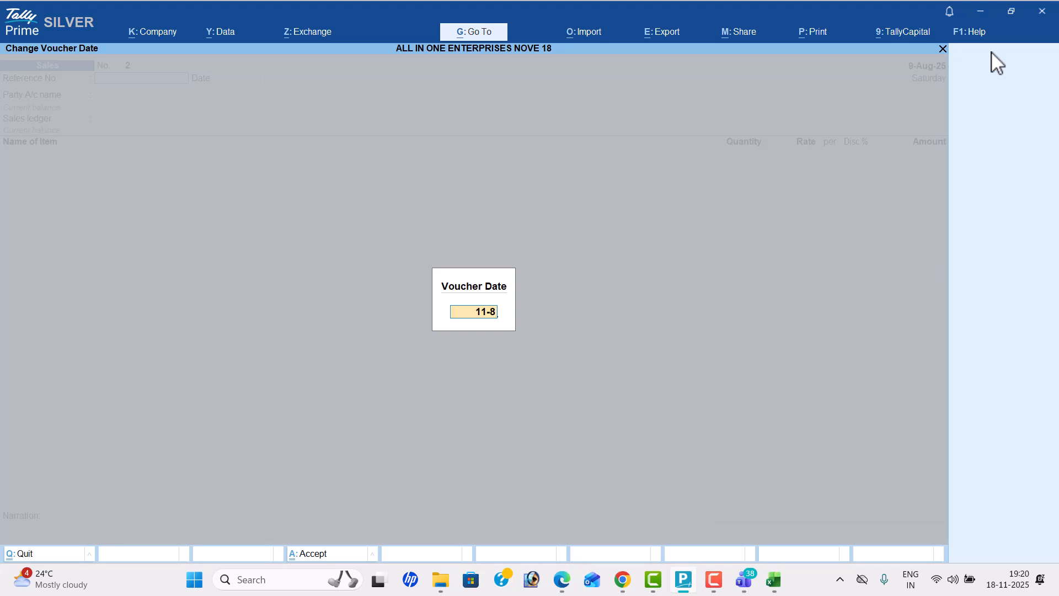
key(Return)
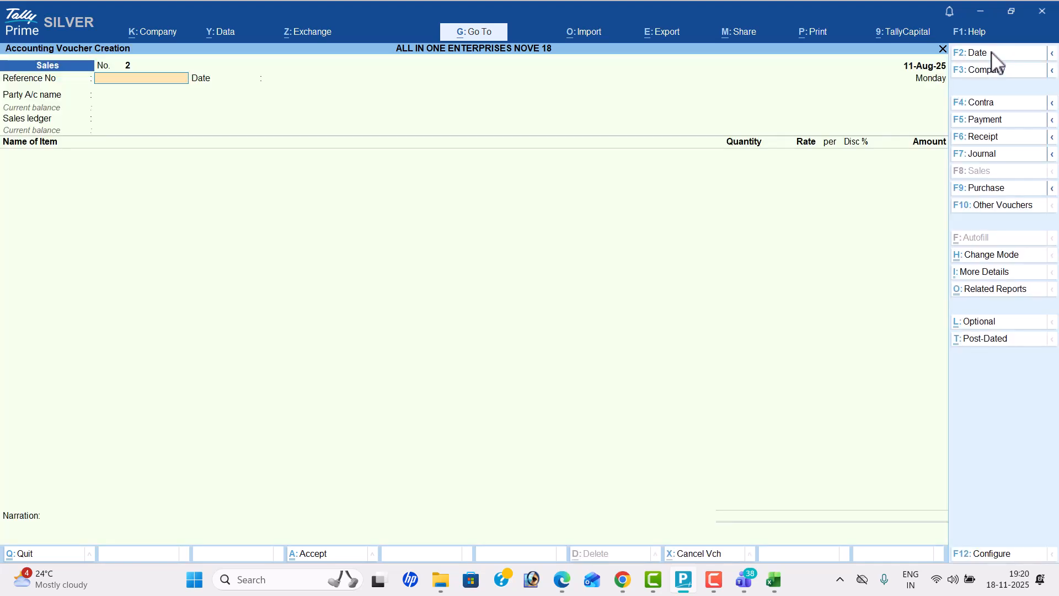
Step: Create a party ledger with the name Nisar Hardwar's copied from the PDF, grouped under Sundry Debtors
key(alt+c)
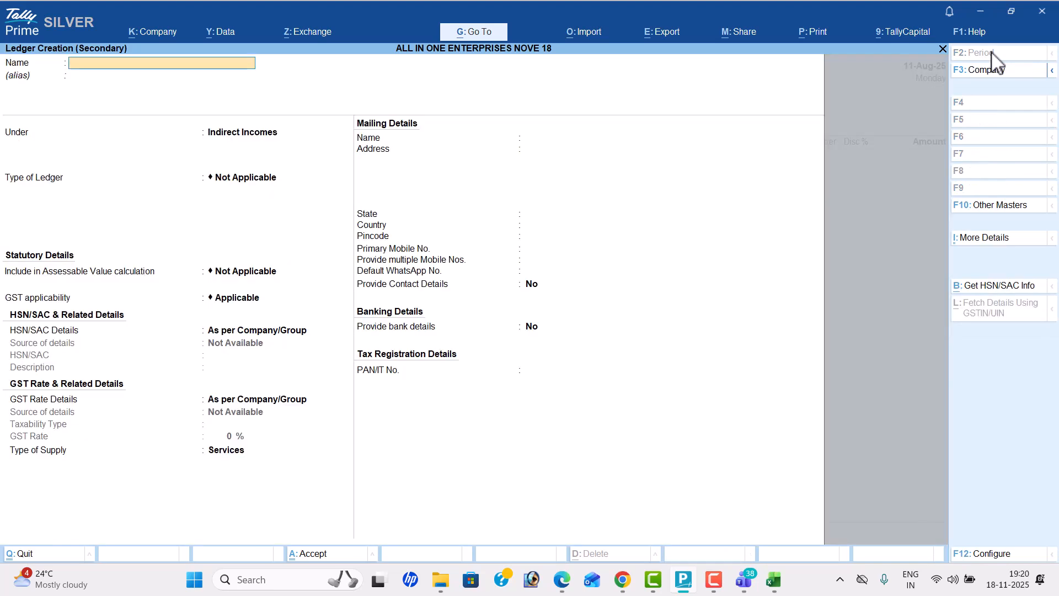
key(alt+Tab)
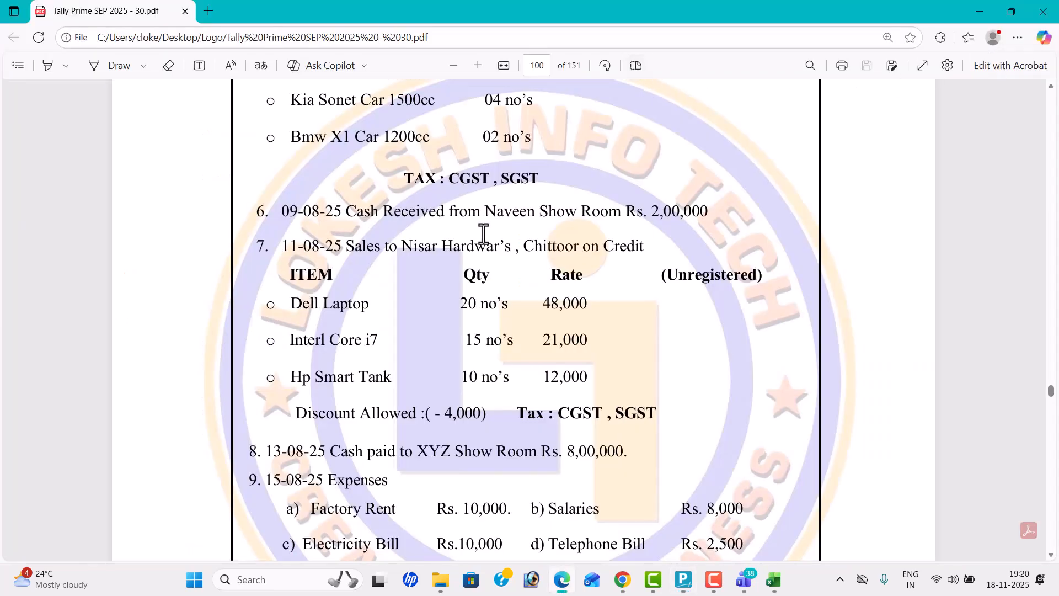
drag(398, 251, 513, 254)
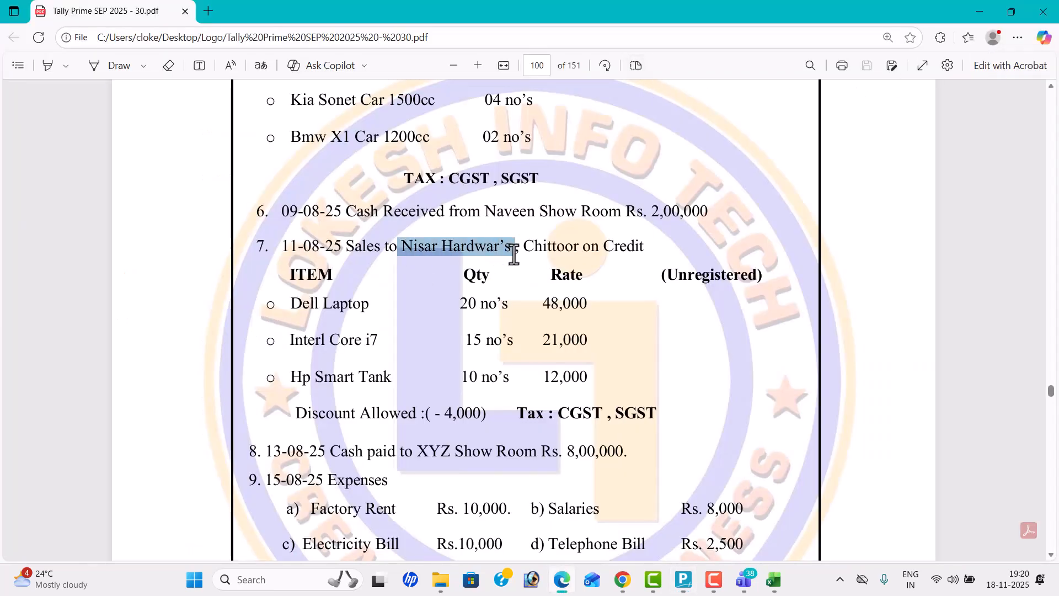
key(ctrl+c)
key(alt+Tab)
key(ctrl+alt+v)
key(Return)
text(Sun)
key(Down)
key(Return)
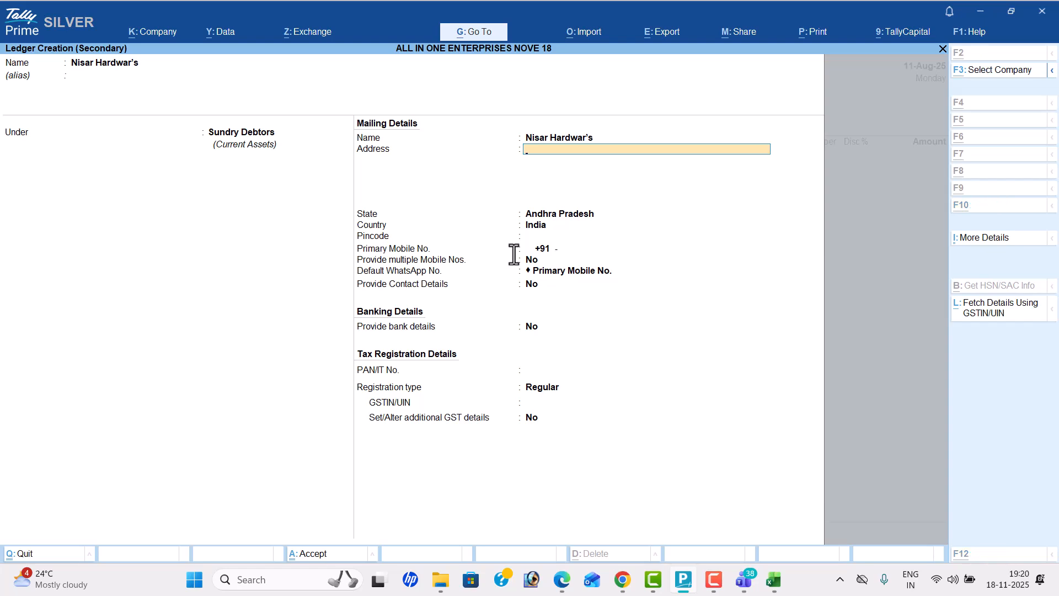
Step: Keep Andhra Pradesh as the state, set the registration type to Unregistered/Consumer, and save the ledger as the voucher's party
key(alt+Tab)
key(alt+Tab)
key(Return)
key(Return)
key(Return)
key(Return)
key(Return)
key(Return)
key(Return)
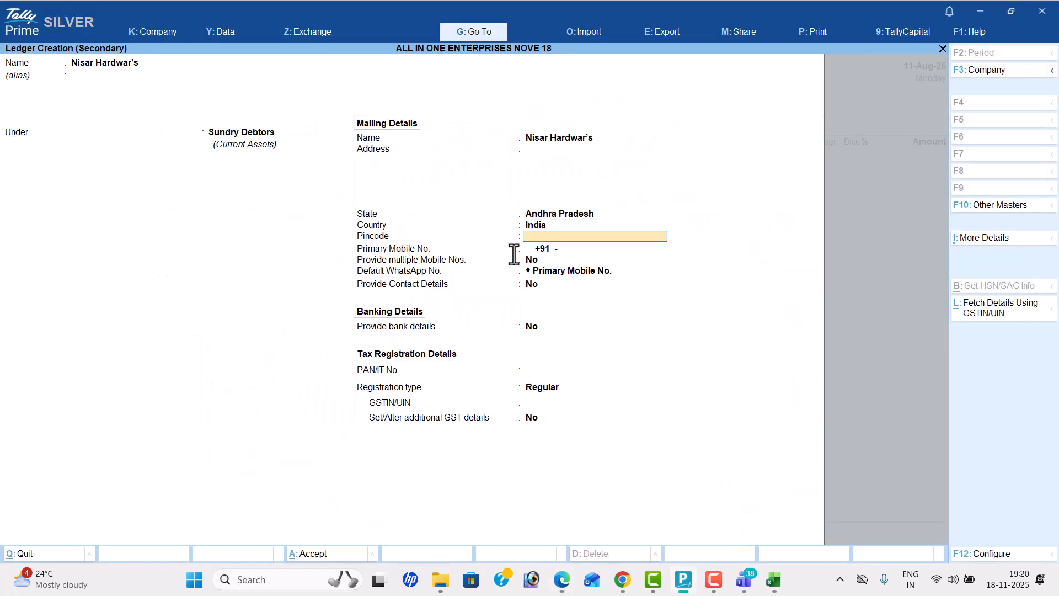
key(Return)
key(Return)
key(Return)
key(Down)
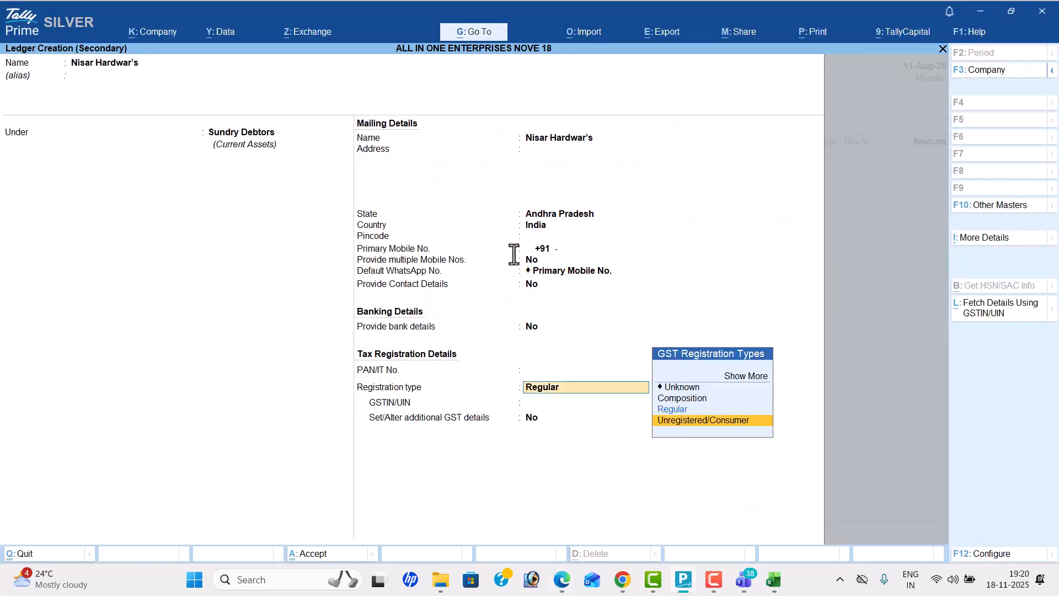
key(Return)
key(Return)
key(Return)
key(Return)
key(Return)
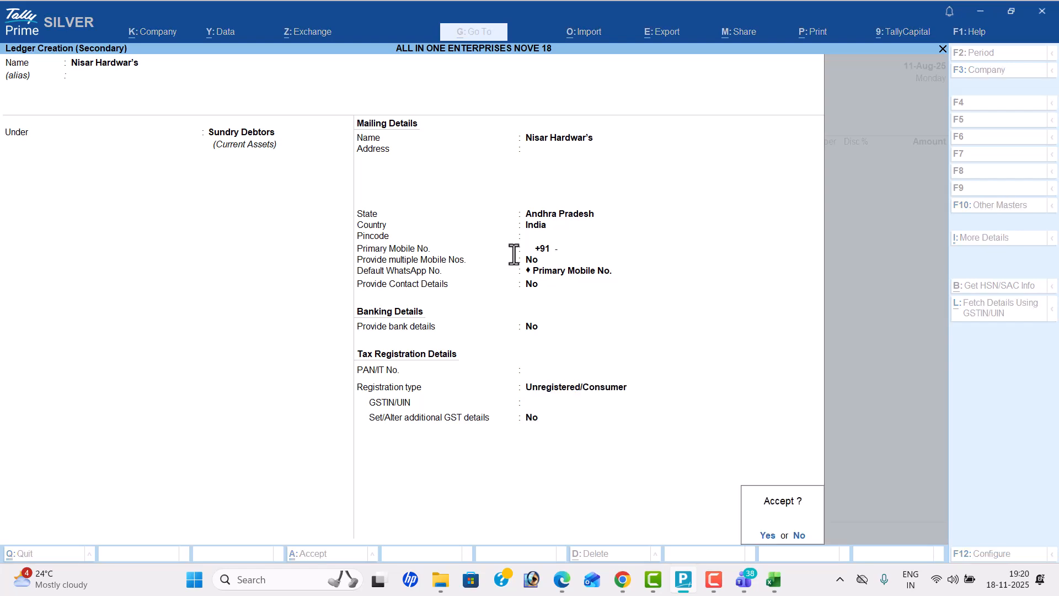
key(Return)
key(Return)
key(Return)
key(Return)
key(Return)
key(Return)
key(Return)
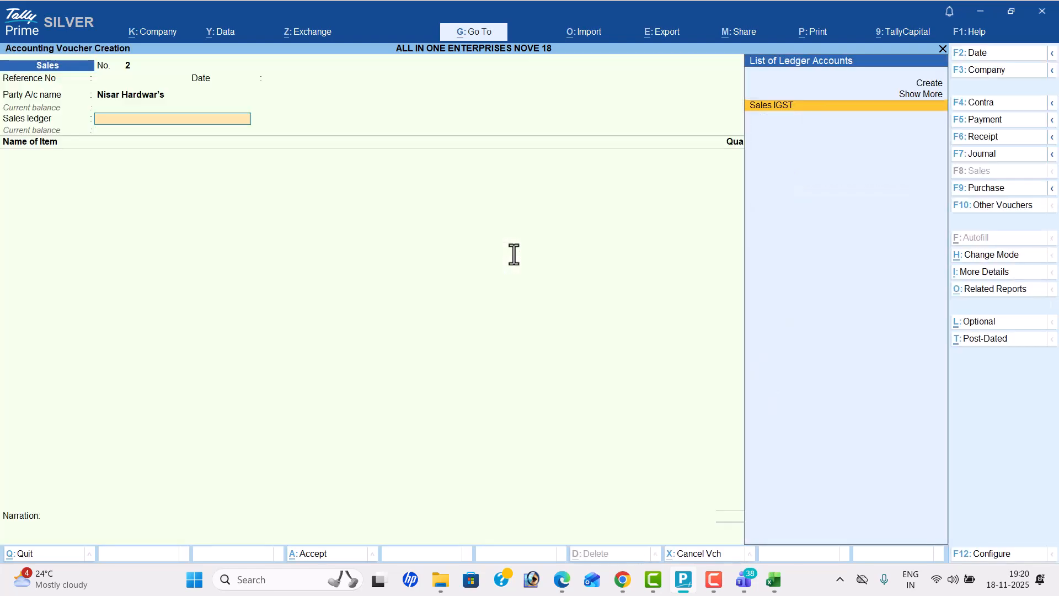
Step: Create a new ledger named Sales under Sales Accounts from the sales ledger field
key(alt+Tab)
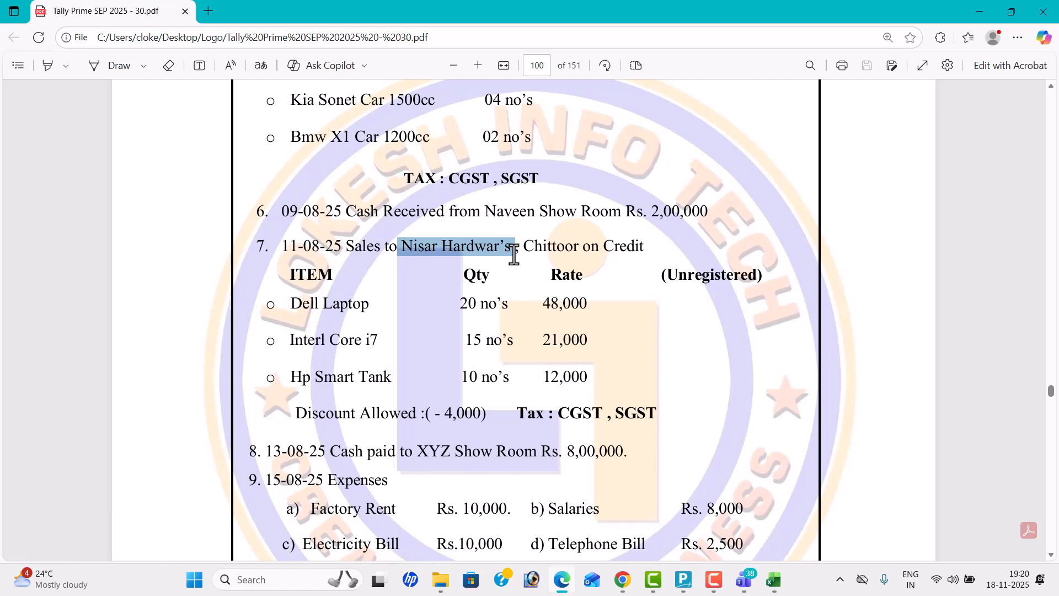
key(alt+Tab)
key(alt+c)
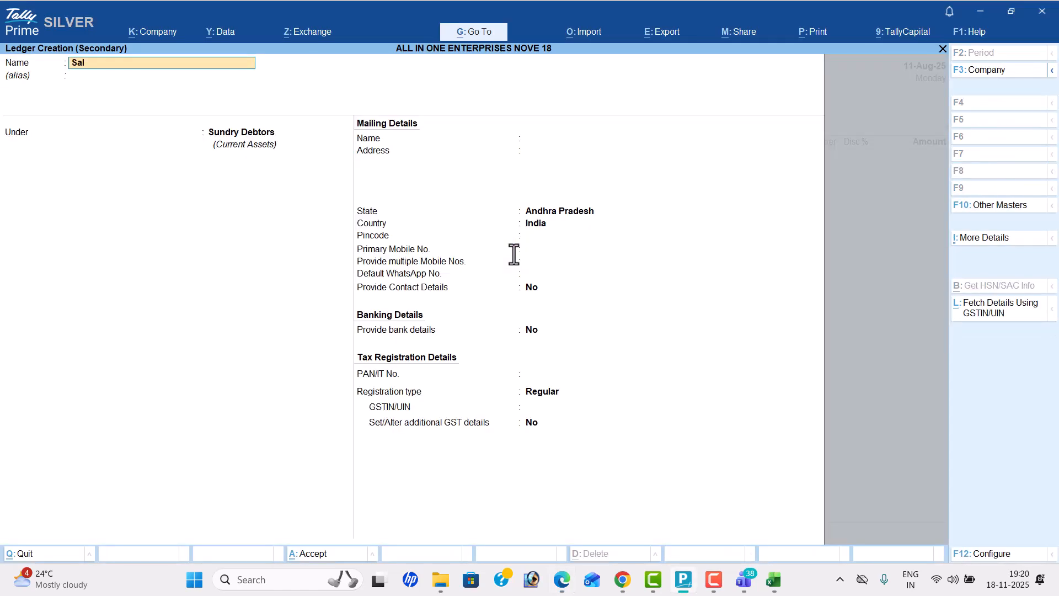
key(Return)
key(Return)
text(sal)
key(Return)
key(Return)
key(Return)
key(Return)
key(Return)
key(Return)
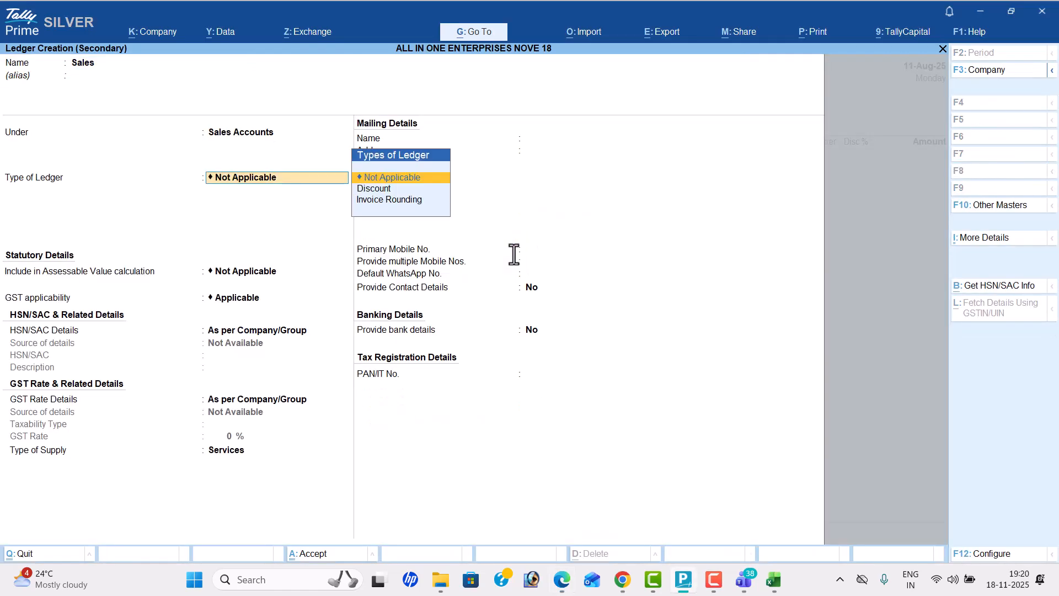
Step: Set the Sales ledger's type of supply to Goods and save it
key(Return)
key(Up)
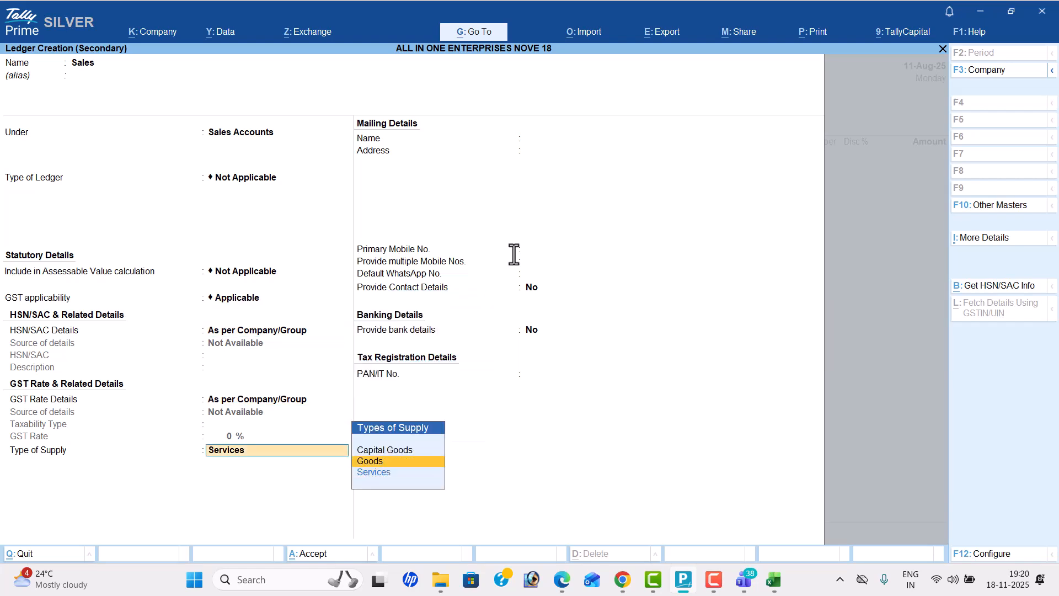
key(Return)
key(ctrl+a)
Step: Add Dell Laptop to the sales voucher with quantity 20 nos and rate 48000
key(alt+Tab)
key(alt+Tab)
text(D)
key(Return)
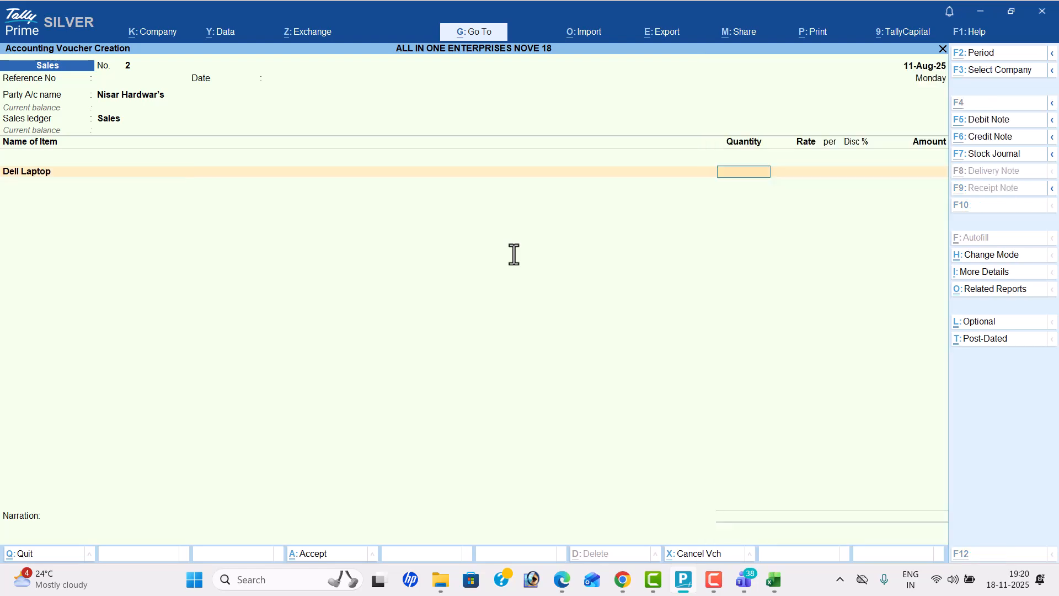
key(alt+Tab)
Step: Add Intel Core i7 to the sales voucher with quantity 15 nos and rate 21000
key(alt+Tab)
text(20)
key(Return)
text(48000)
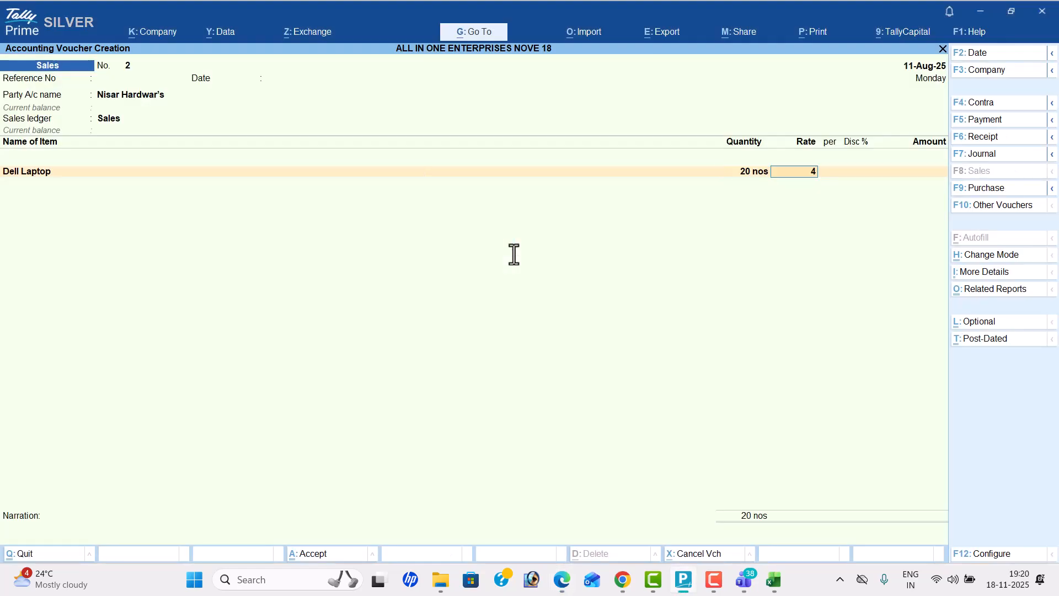
key(Return)
key(Return)
key(Return)
key(alt+Tab)
key(alt+Tab)
text(In)
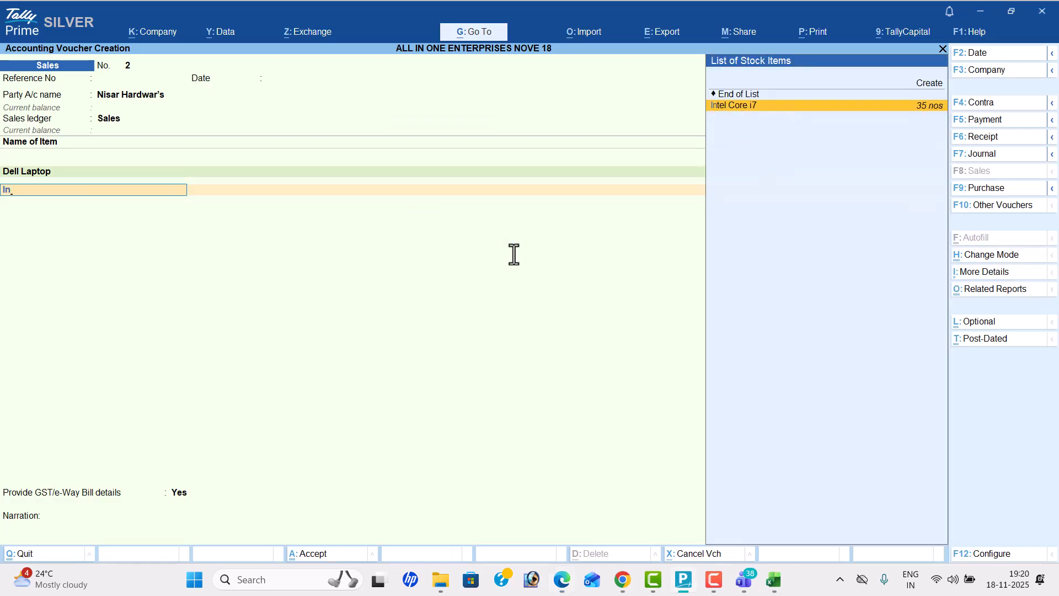
key(Return)
key(alt+Tab)
key(alt+Tab)
text(15)
key(Return)
key(alt+Tab)
Step: Add HP Smart Tank to the sales voucher with quantity 10 nos and rate 12000
key(alt+Tab)
text(21000)
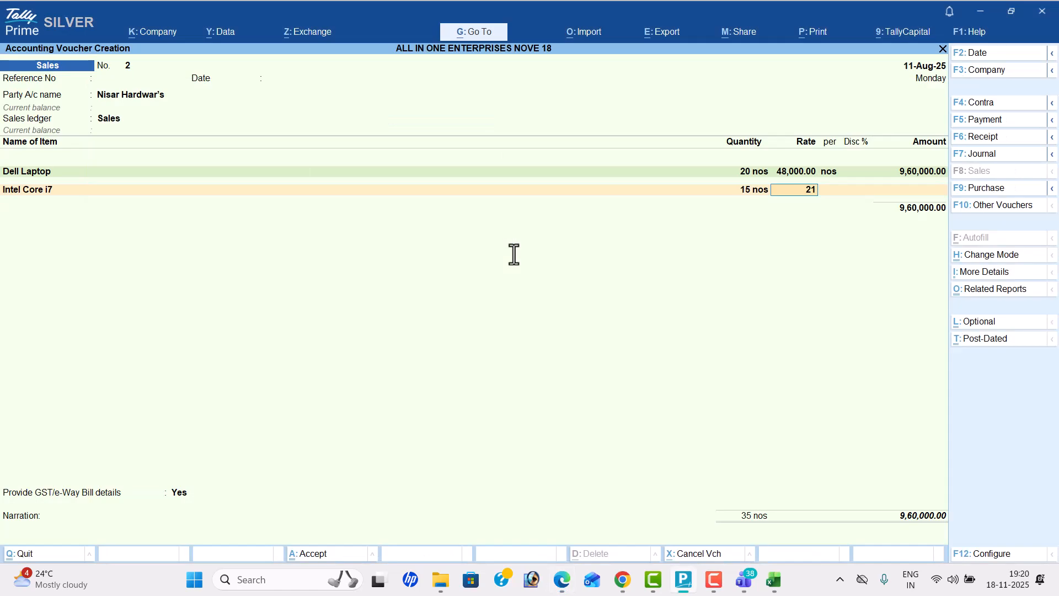
key(Return)
key(Return)
key(alt+Tab)
key(alt+Tab)
text(H)
key(Return)
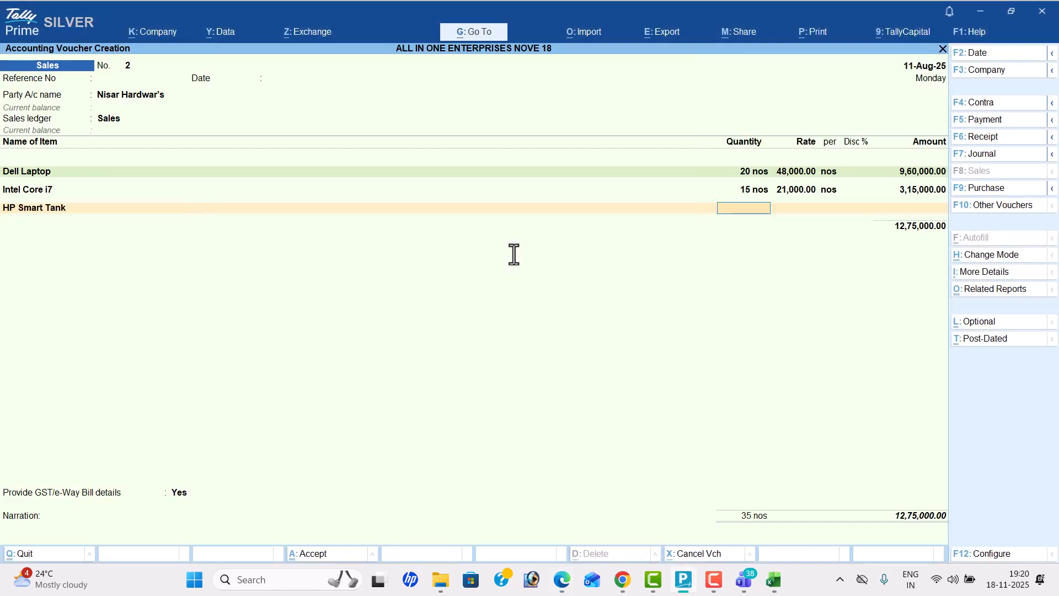
key(alt+Tab)
key(alt+Tab)
text(10)
key(Return)
text(12000)
key(Return)
key(Return)
key(Return)
key(Return)
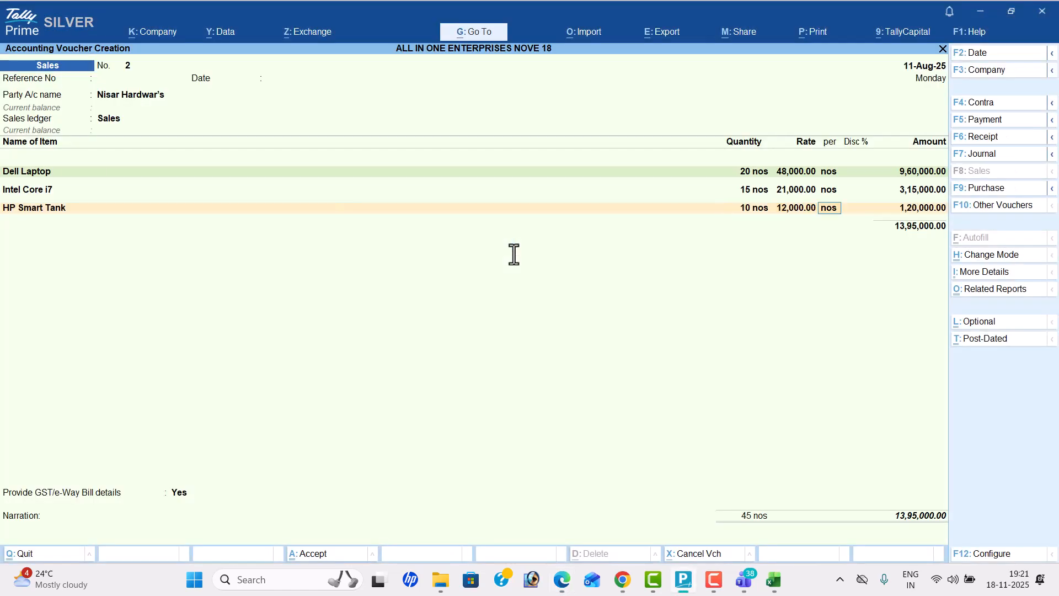
Step: Create a Discount Allowed ledger under Indirect Expenses from the sales voucher
key(alt+Tab)
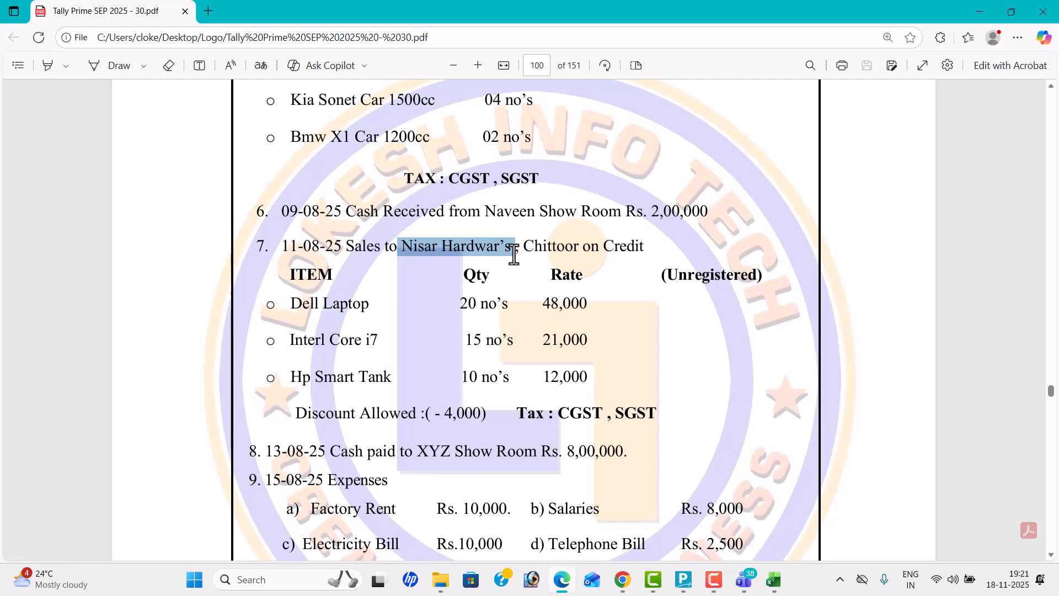
key(alt+Tab)
key(Return)
text(D)
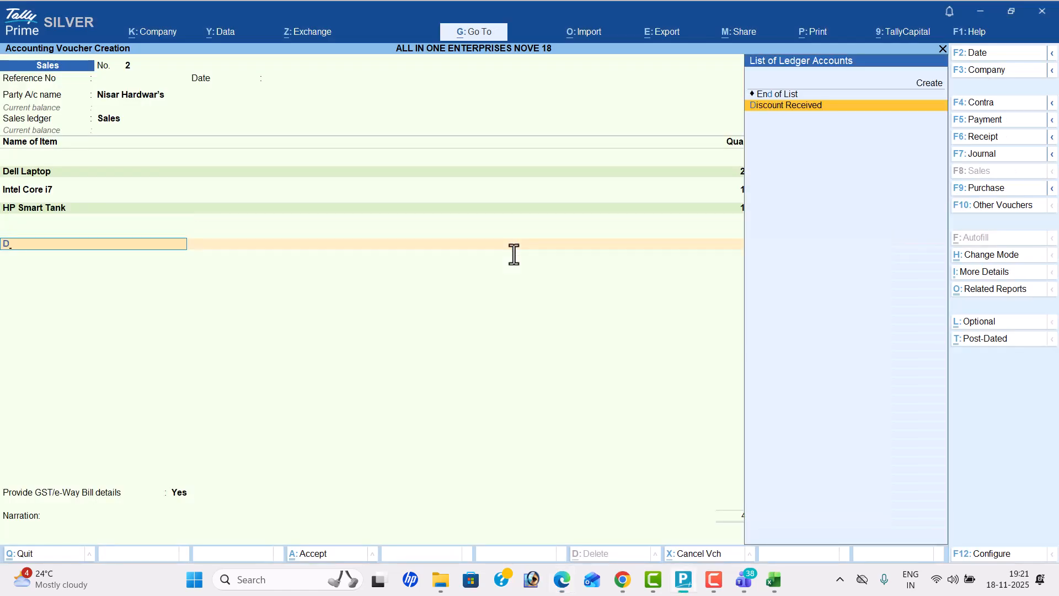
key(alt+c)
text(iscount Allowed)
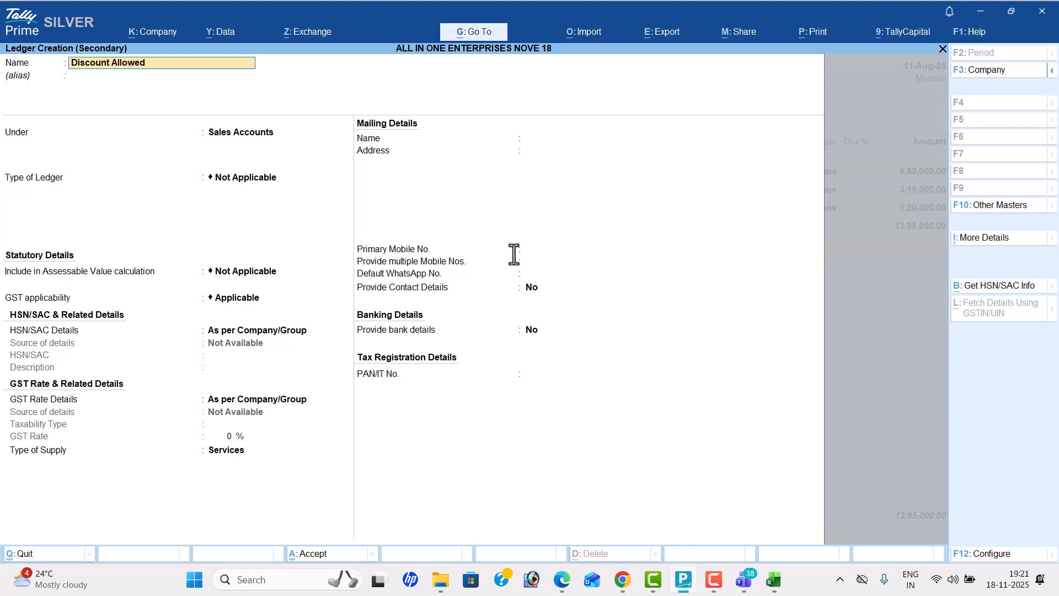
key(Return)
text(Ind)
key(Down)
key(Down)
key(Return)
key(ctrl+a)
Step: Enter the Discount Allowed amount of (-)4,000 in the sales voucher
key(alt+Tab)
key(alt+Tab)
key(Return)
text(-)4,000)
key(Return)
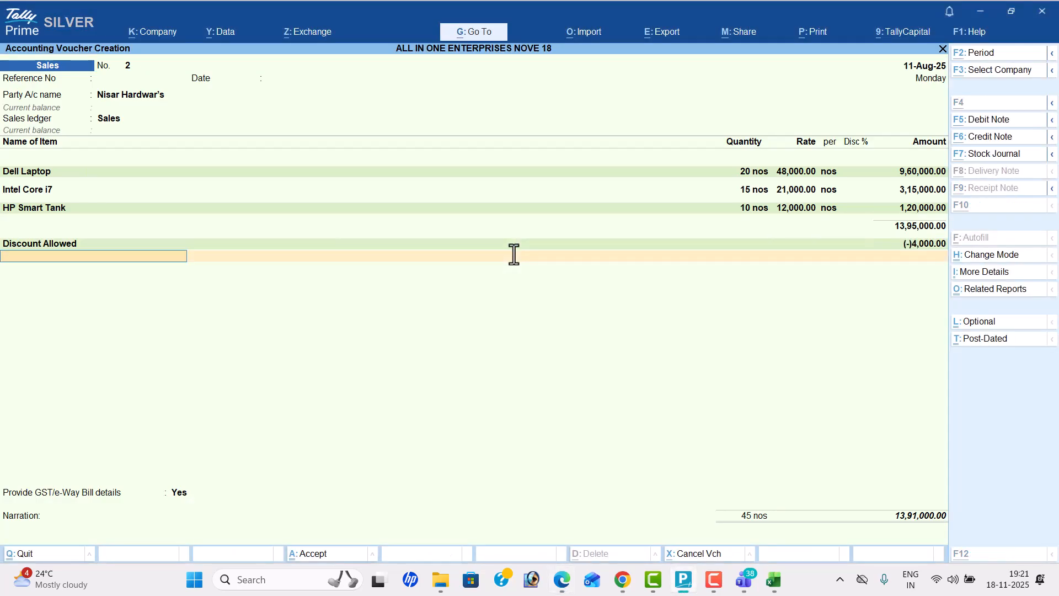
Step: Add the CGST and SGST tax ledgers below the discount in the sales voucher
key(alt+Tab)
key(alt+Tab)
text(cg)
key(Return)
key(Return)
text(sg)
Step: Preview the tax invoice enlarged and save the sales voucher with GST/e-Way Bill details declined
key(Return)
key(Return)
key(Return)
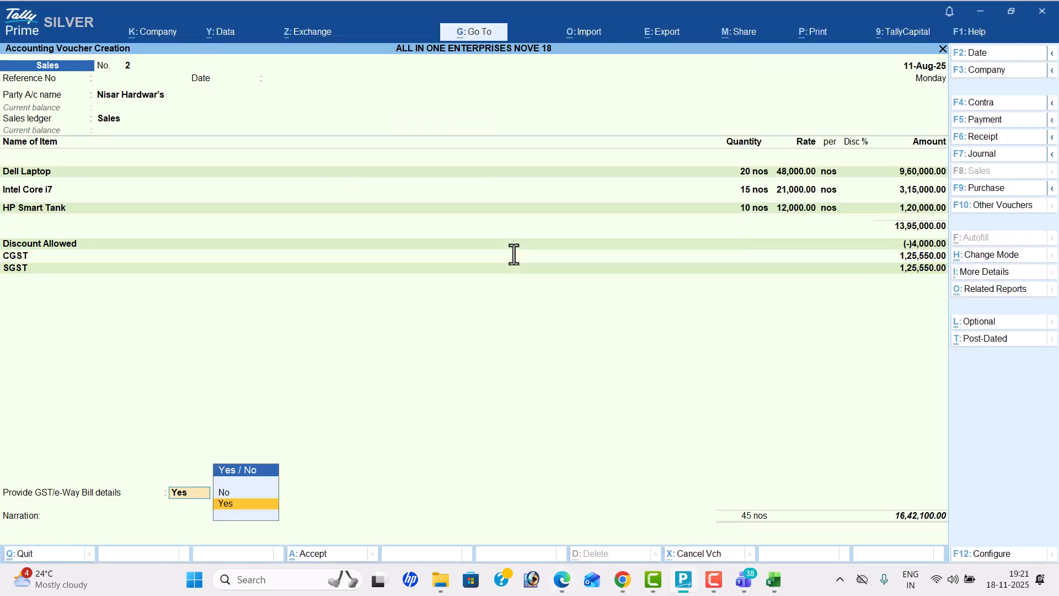
key(n)
key(Return)
key(i)
key(alt+z)
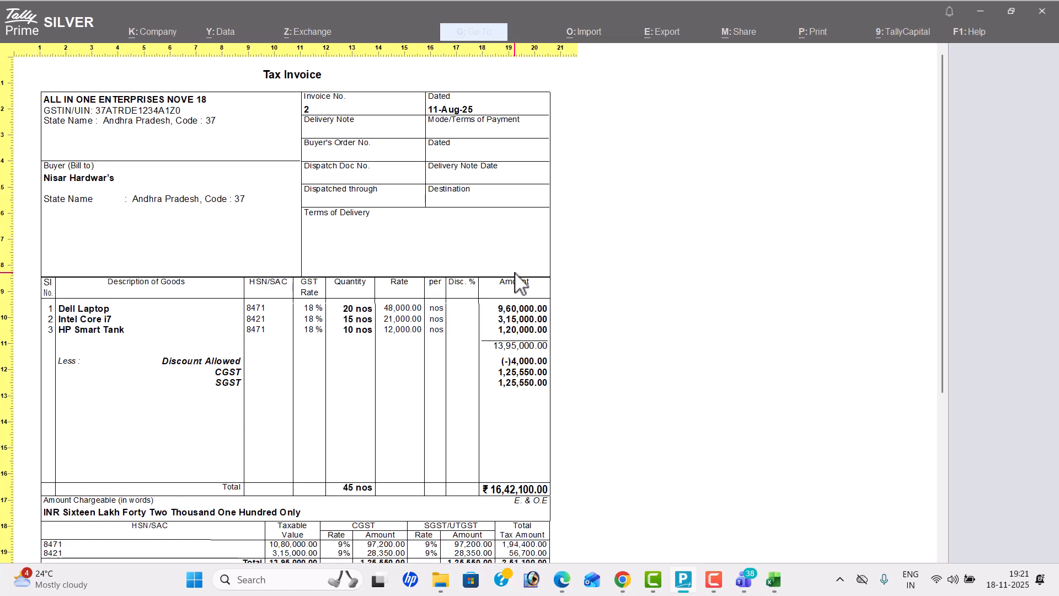
key(Escape)
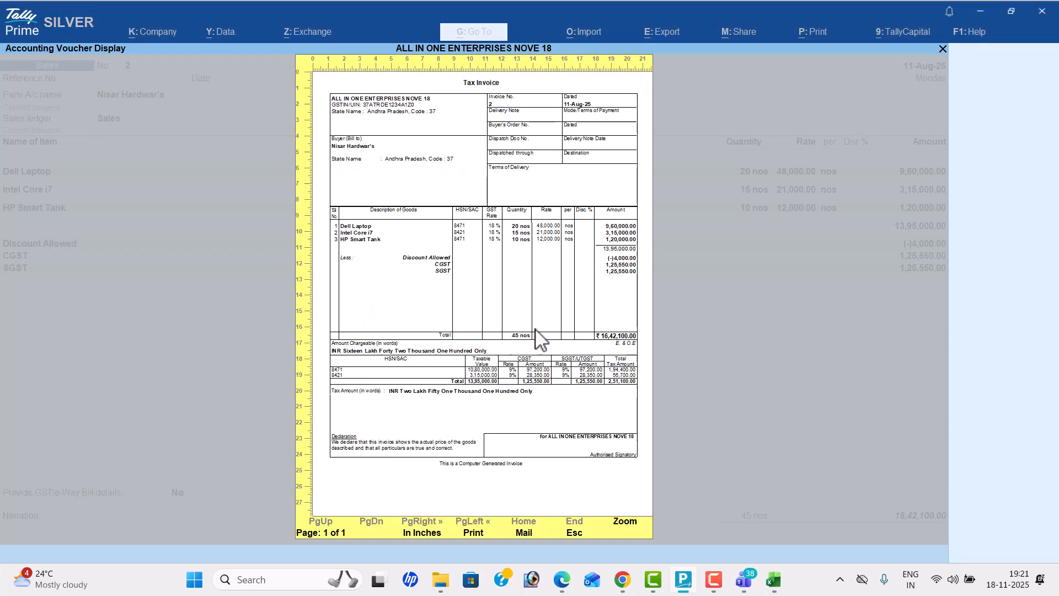
key(Escape)
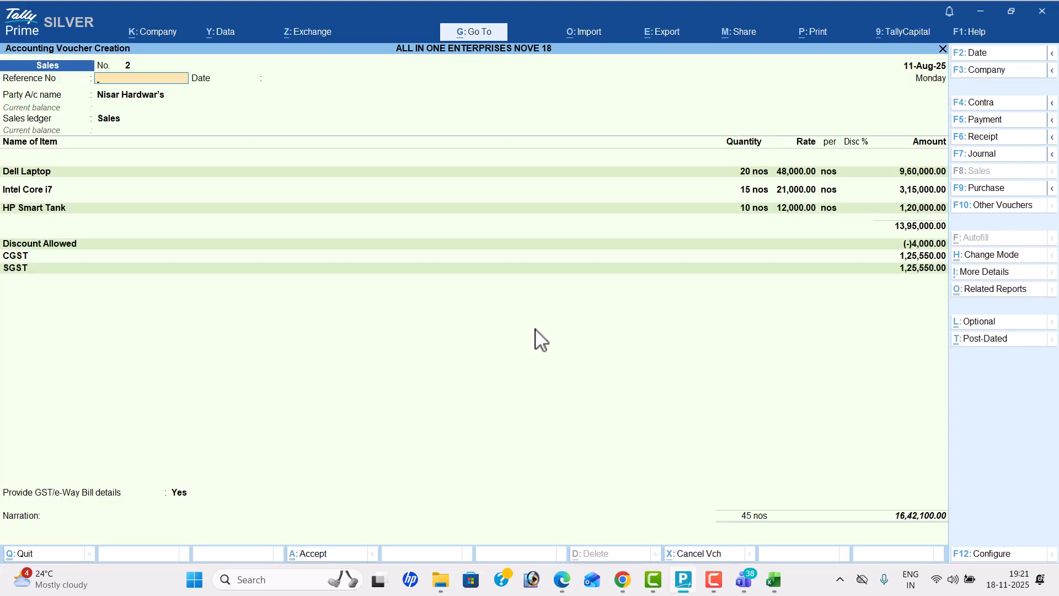
key(ctrl+a)
key(n)
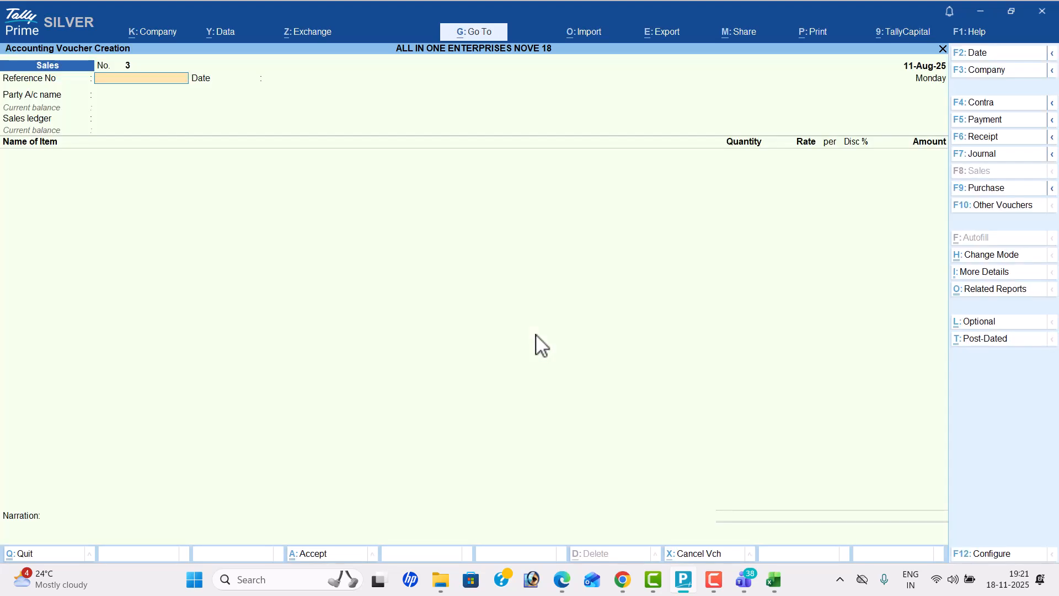
Step: Start a payment voucher for the cash payment to XYZ Show Room, dated 13-08-25
key(alt+Tab)
scroll(536, 359, down, 5)
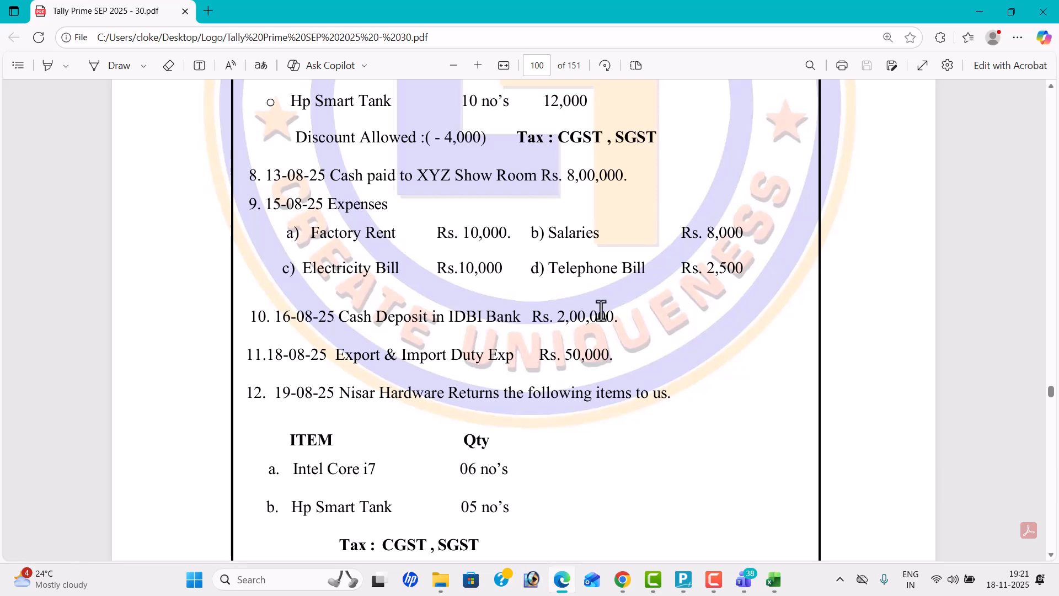
key(alt+Tab)
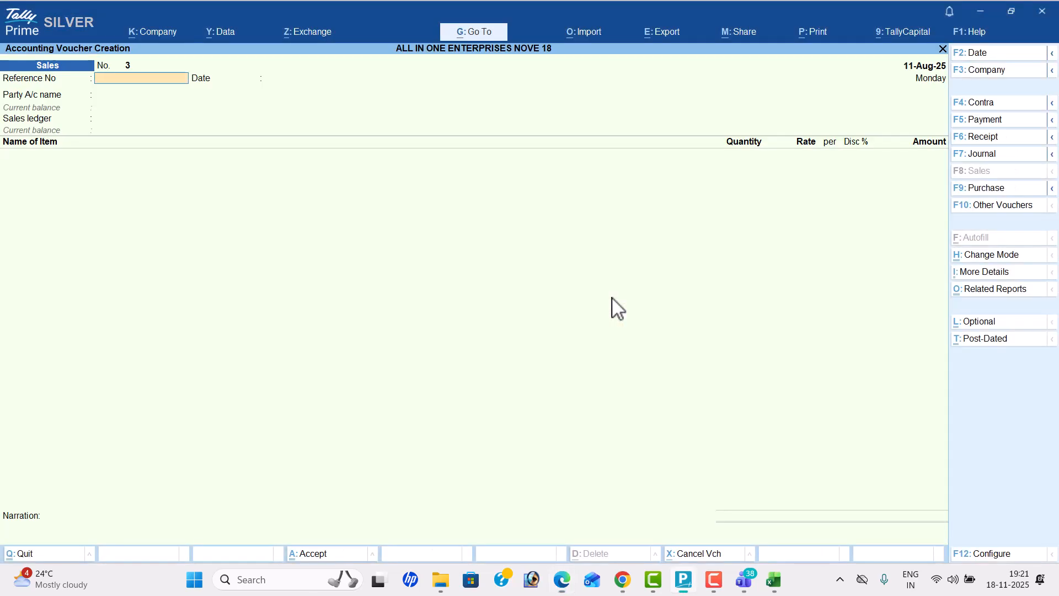
click(1002, 123)
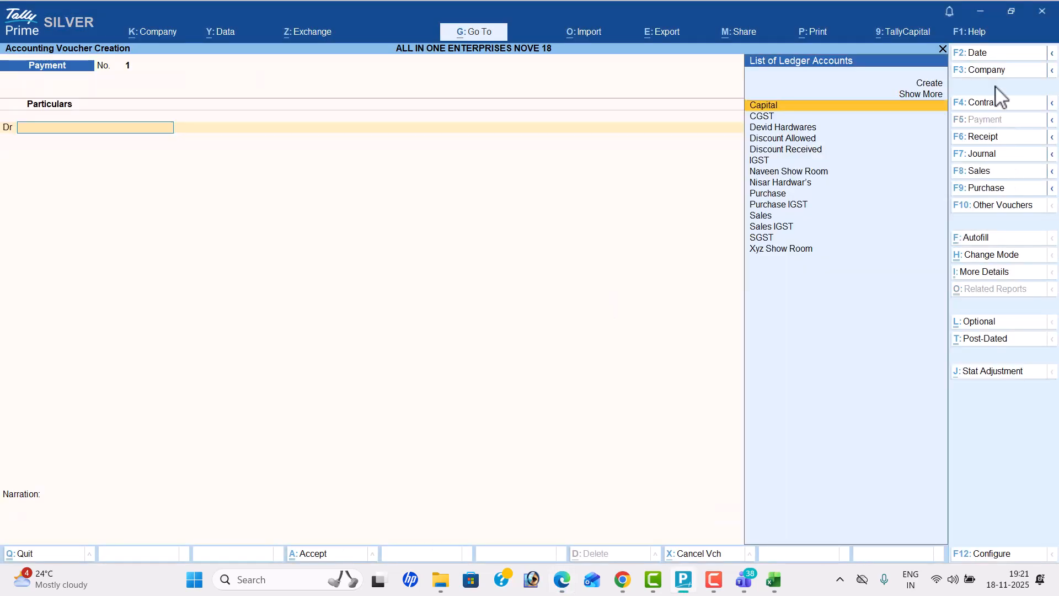
click(993, 53)
text(18)
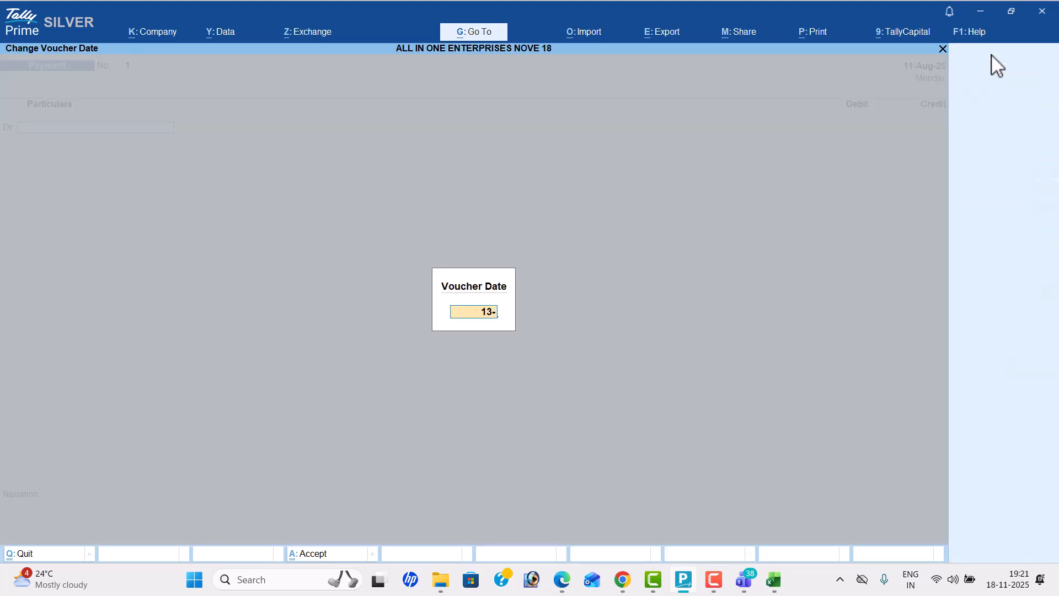
key(Return)
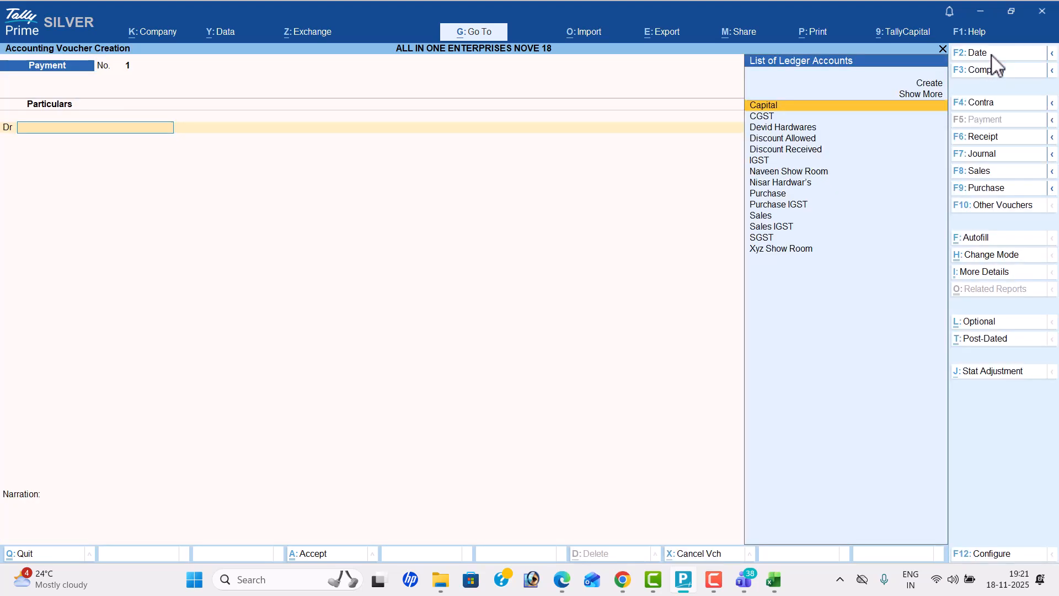
Step: Debit Xyz Show Room with 800000, credit Cash for the same amount, and save the payment voucher
text(Xy)
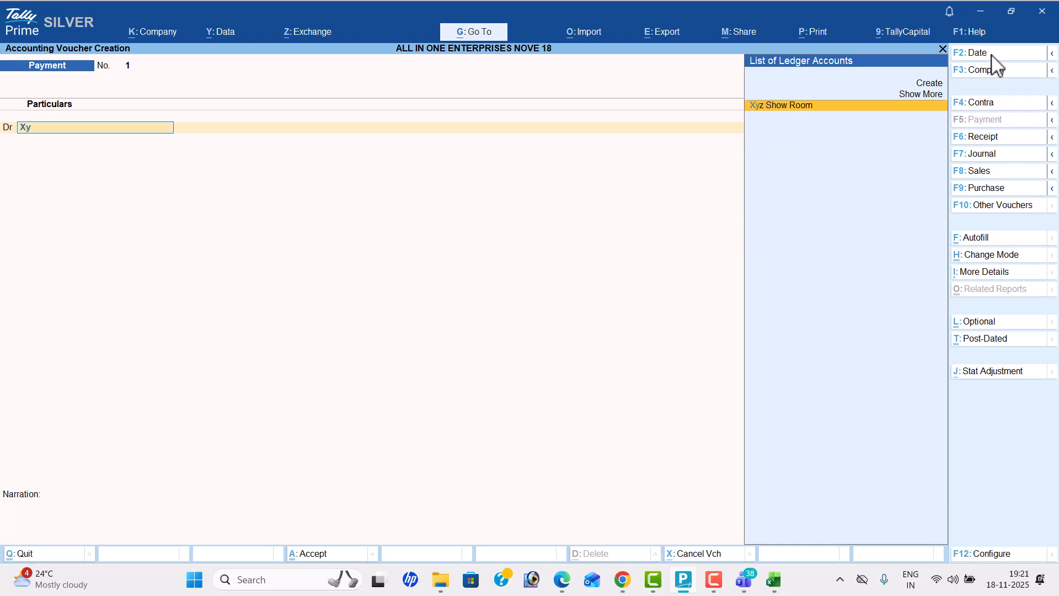
key(Return)
key(alt+Tab)
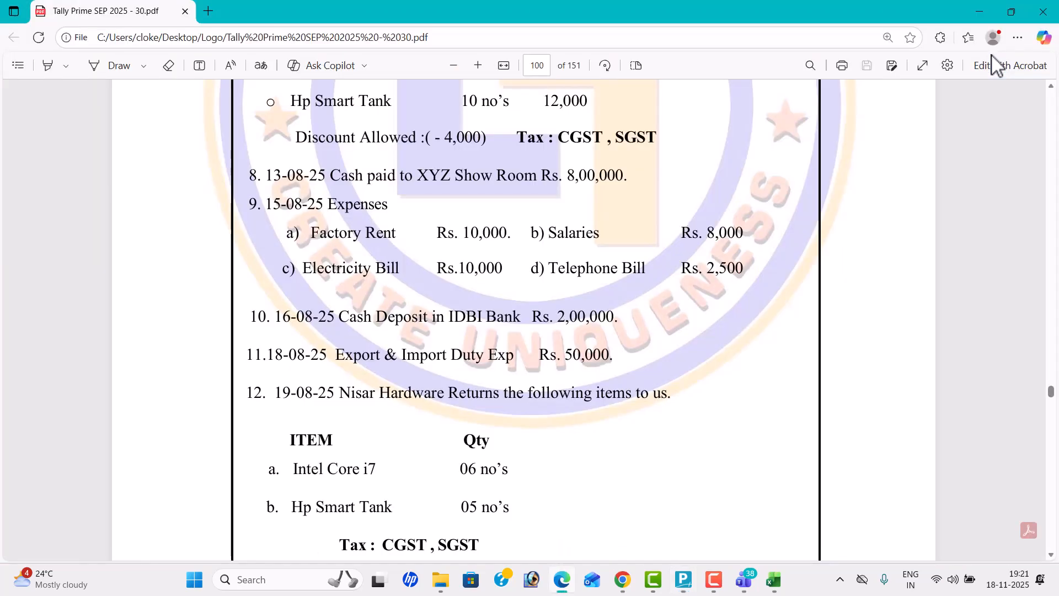
key(alt+Tab)
text(800000)
key(Return)
key(Down)
key(Return)
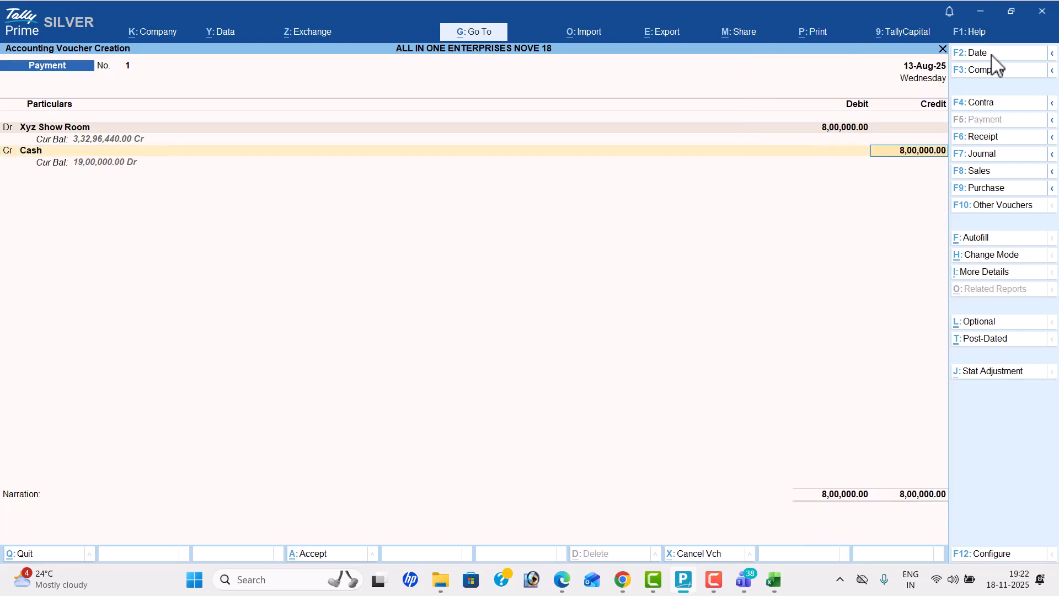
key(Return)
key(Return)
Step: Check the 15-08-25 expenses in the problem sheet and set the new payment voucher's date to 15-8
key(alt+Tab)
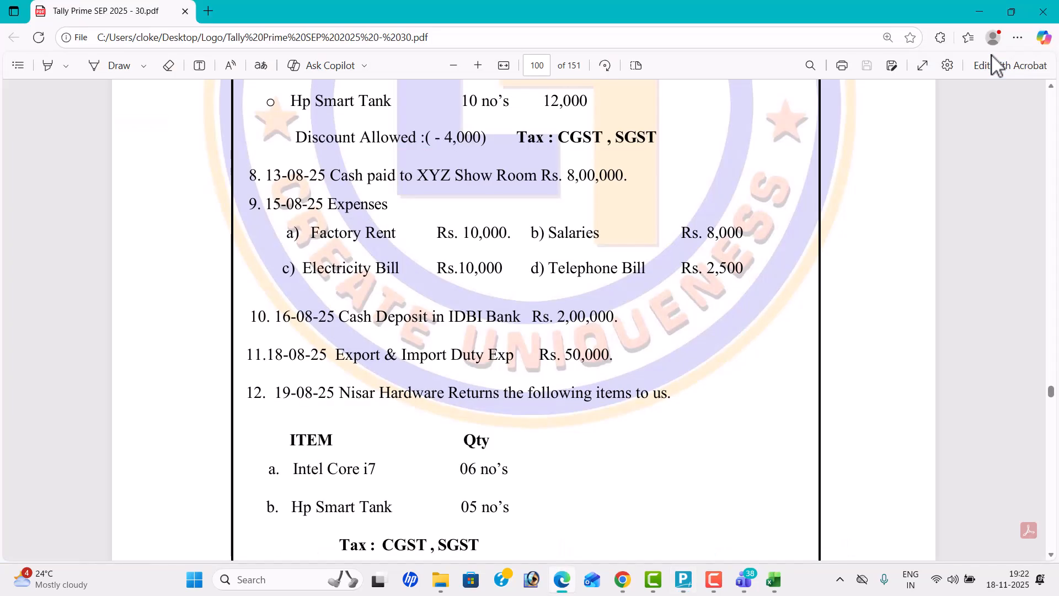
key(alt+Tab)
key(alt+Tab)
key(alt+Tab)
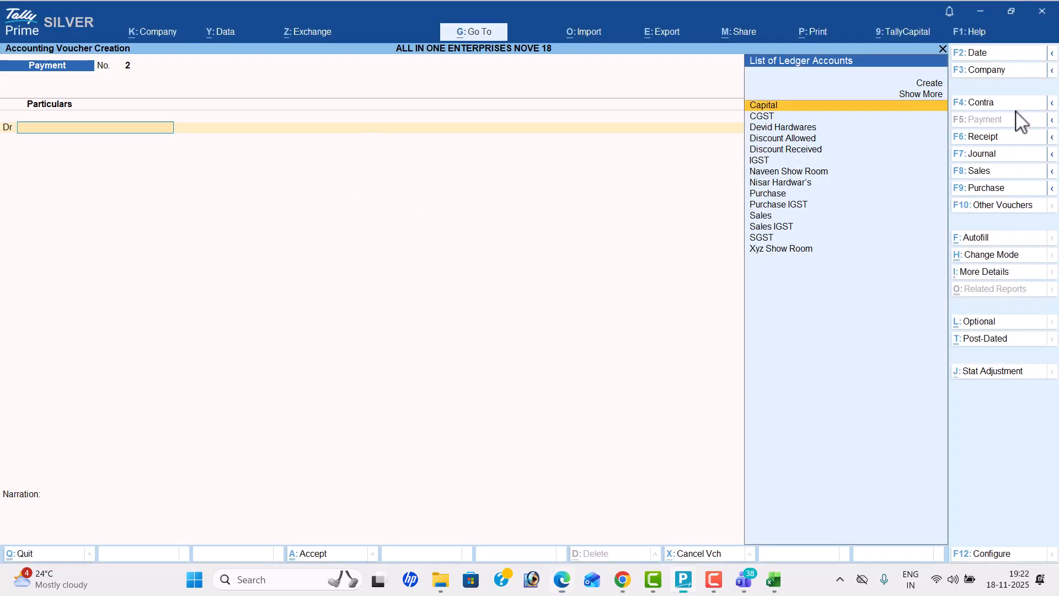
click(995, 53)
text(15-8)
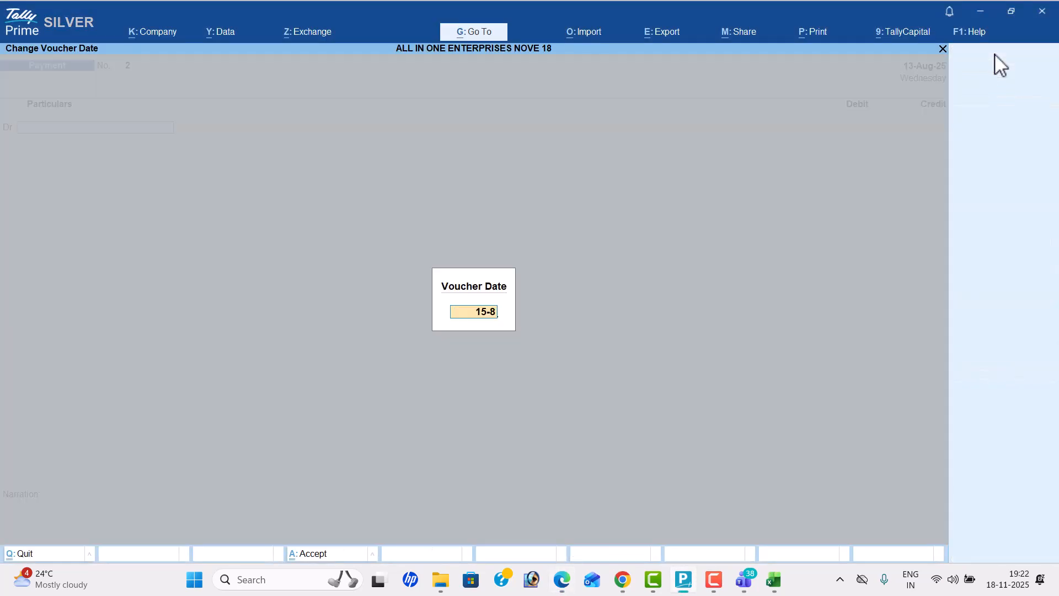
key(Return)
Step: Create a Factory Rent ledger under Direct Expenses for the payment's first debit line
key(alt)
key(alt+c)
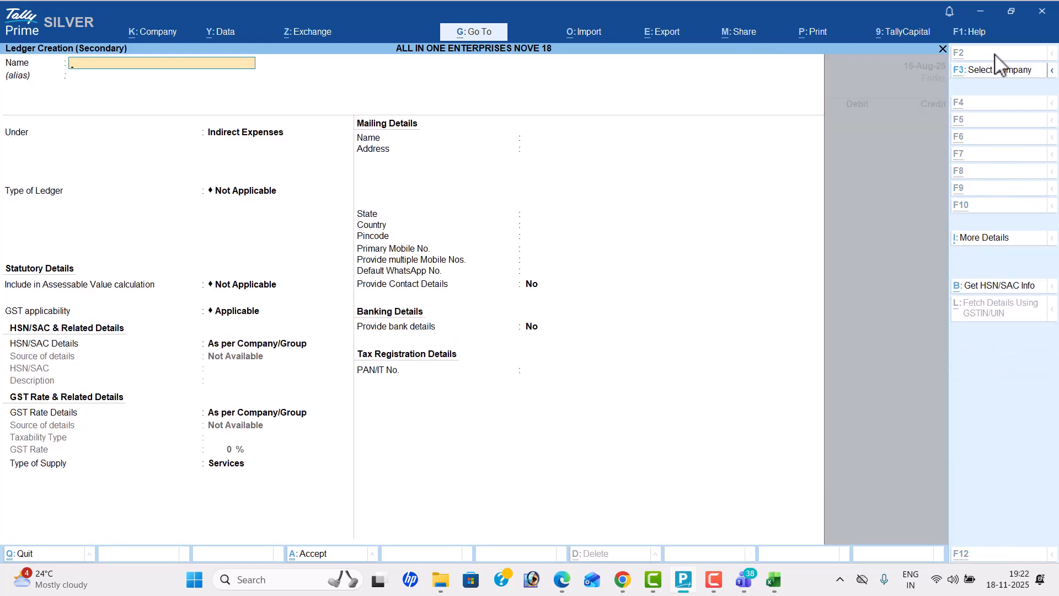
key(alt+Tab)
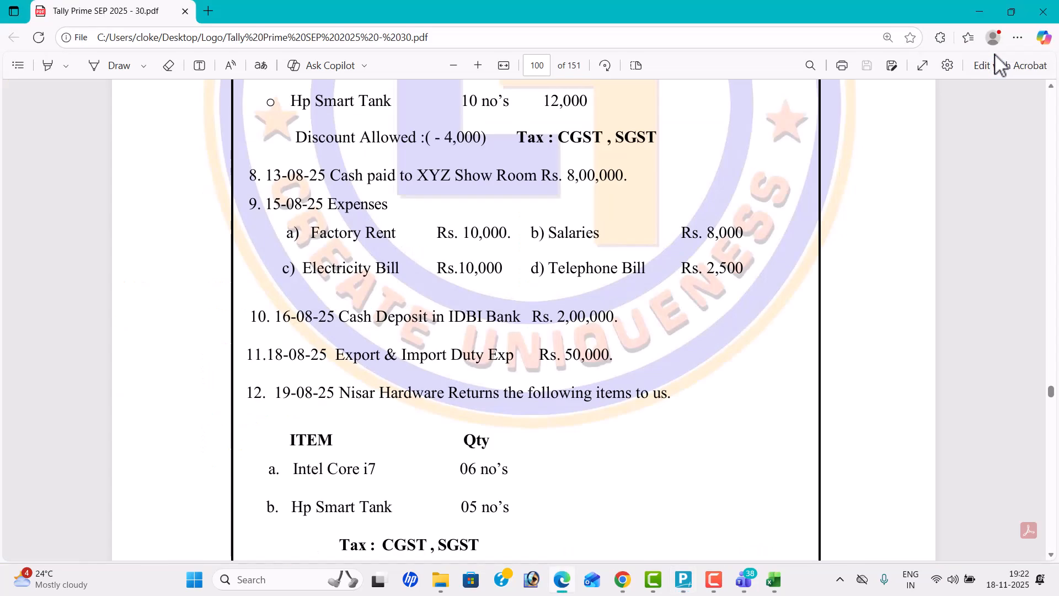
key(alt+Tab)
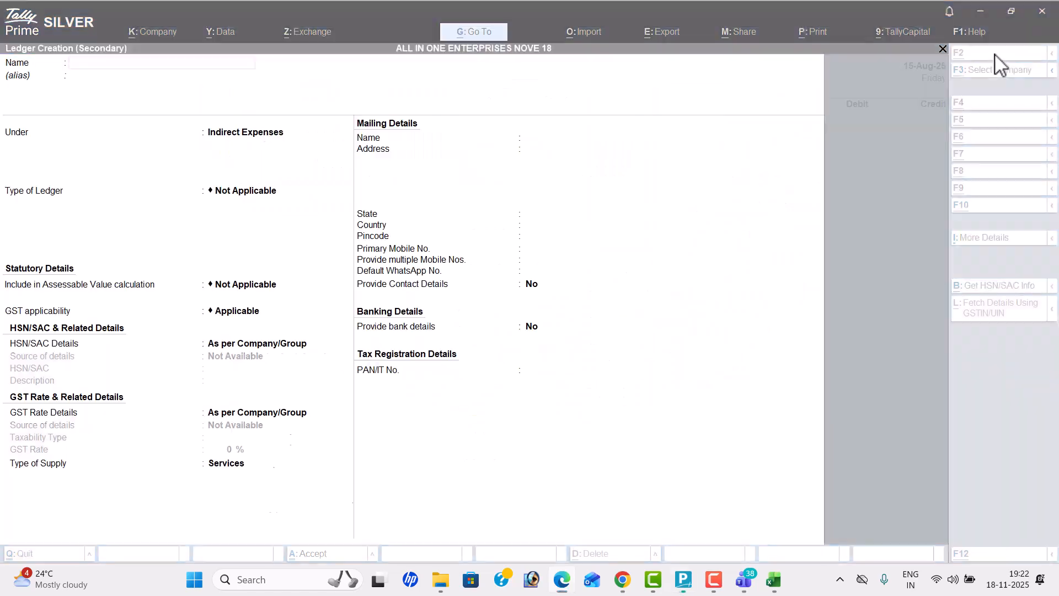
key(alt+Tab)
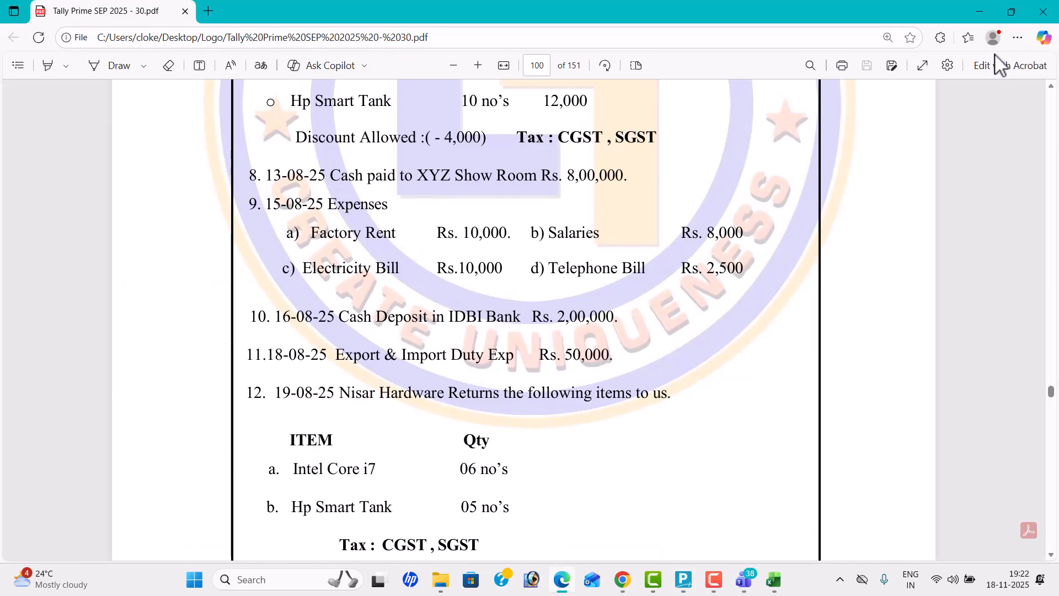
key(alt+Tab)
text(Fac)
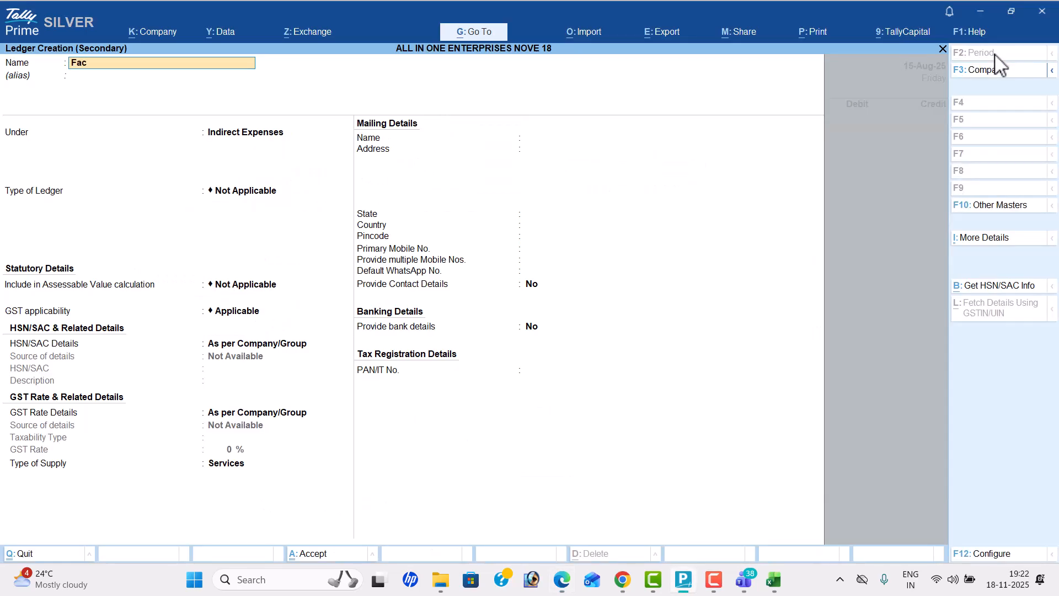
text(tory Rent)
key(Return)
text(Di)
key(Return)
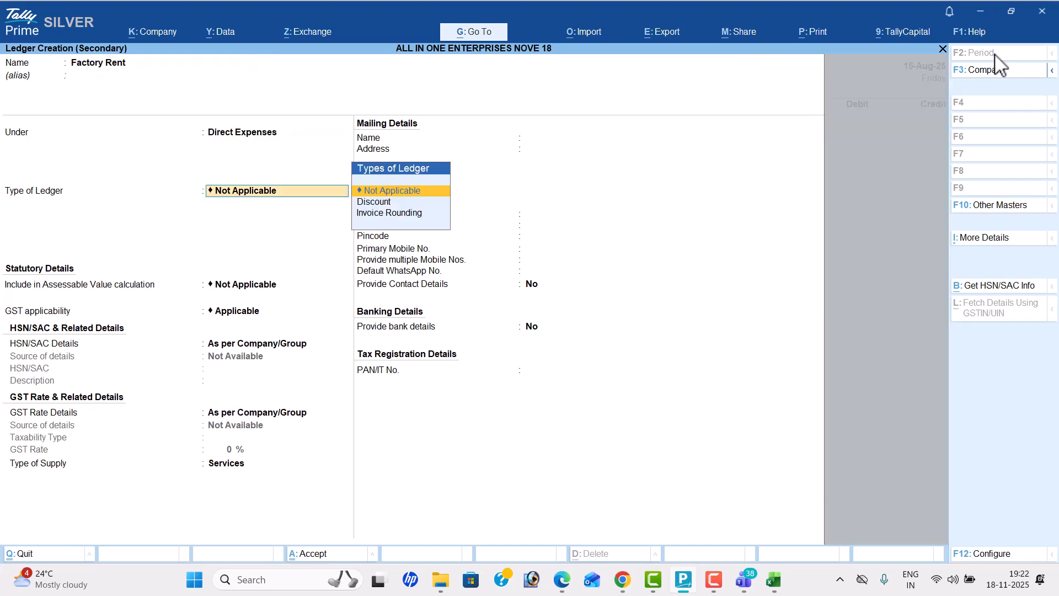
key(ctrl+a)
Step: Enter 10000 as the Factory Rent debit amount, as listed in the problem sheet
key(alt+Tab)
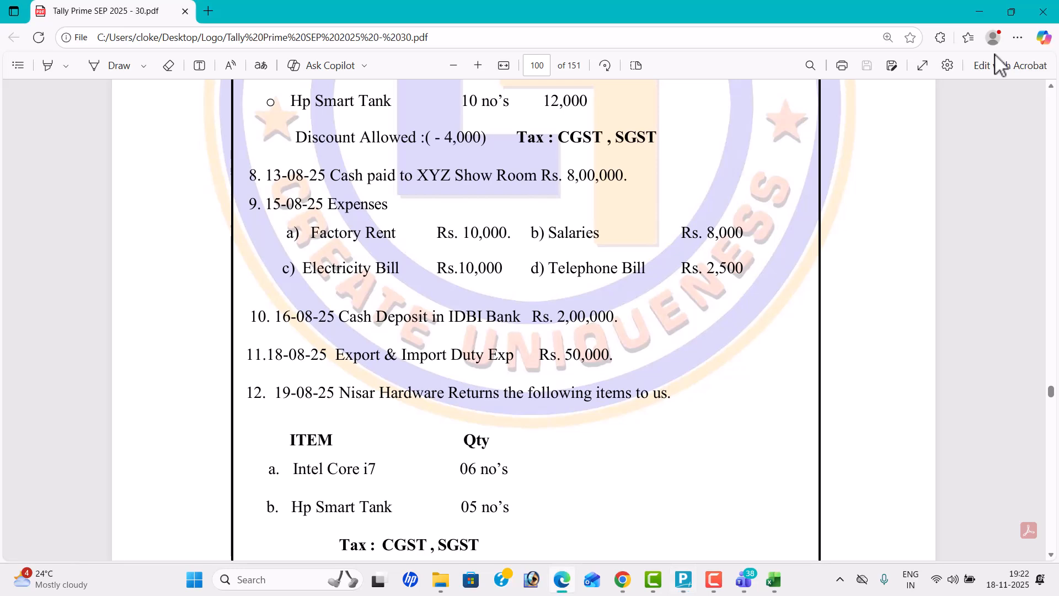
key(alt+Tab)
text(10000)
key(Return)
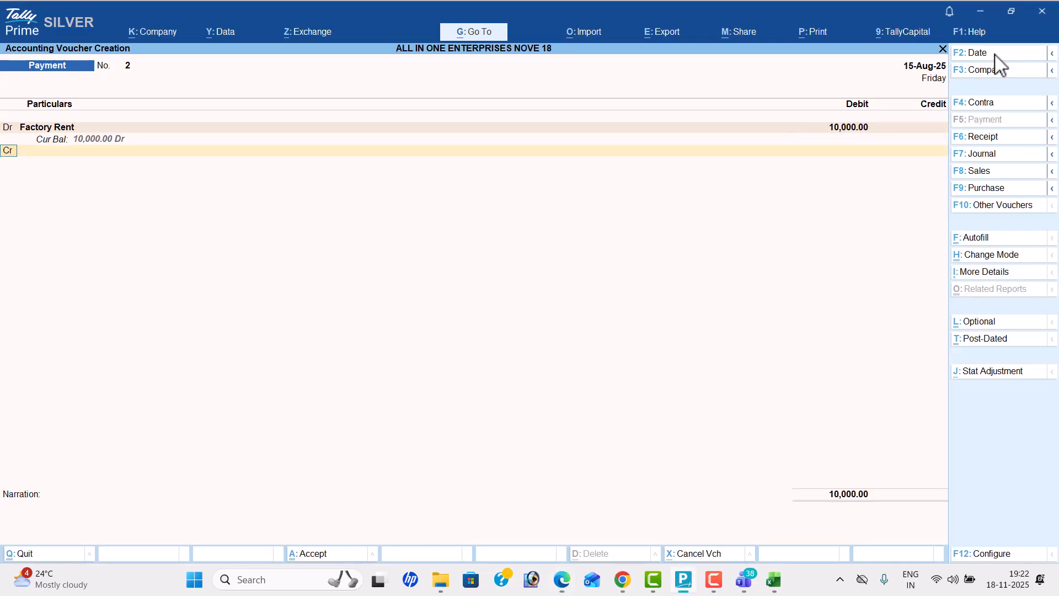
Step: Create a Salaries ledger under Indirect Expenses for the payment's second debit line
key(alt+c)
key(alt+Tab)
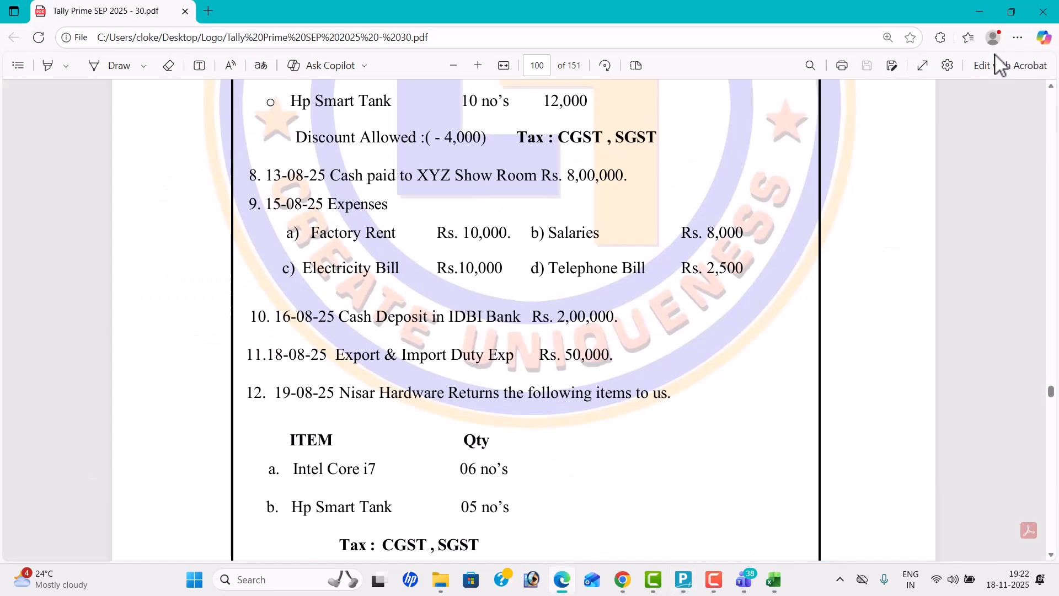
key(alt+Tab)
text(Salaries)
key(Return)
text(Ind)
key(Return)
key(ctrl+a)
Step: Enter 8000 as the Salaries debit amount, as listed in the problem sheet
key(alt+Tab)
key(alt+Tab)
text(8000)
key(Return)
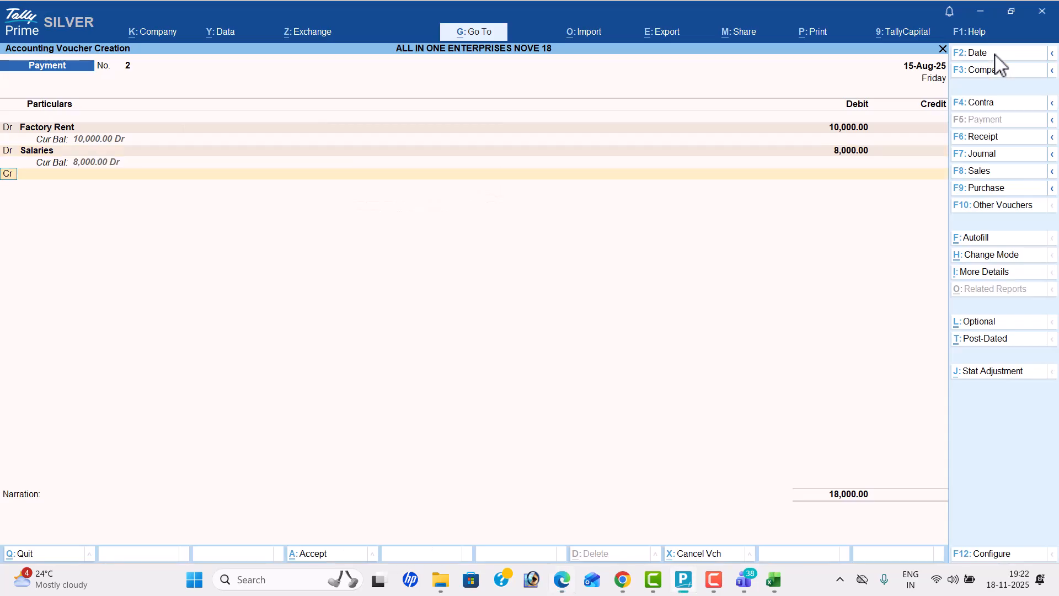
Step: Create an Electircity Bill ledger under Indirect Expenses for the payment's third debit line
key(alt+c)
key(alt+Tab)
key(alt+Tab)
text(Ele)
text(ctircity bill)
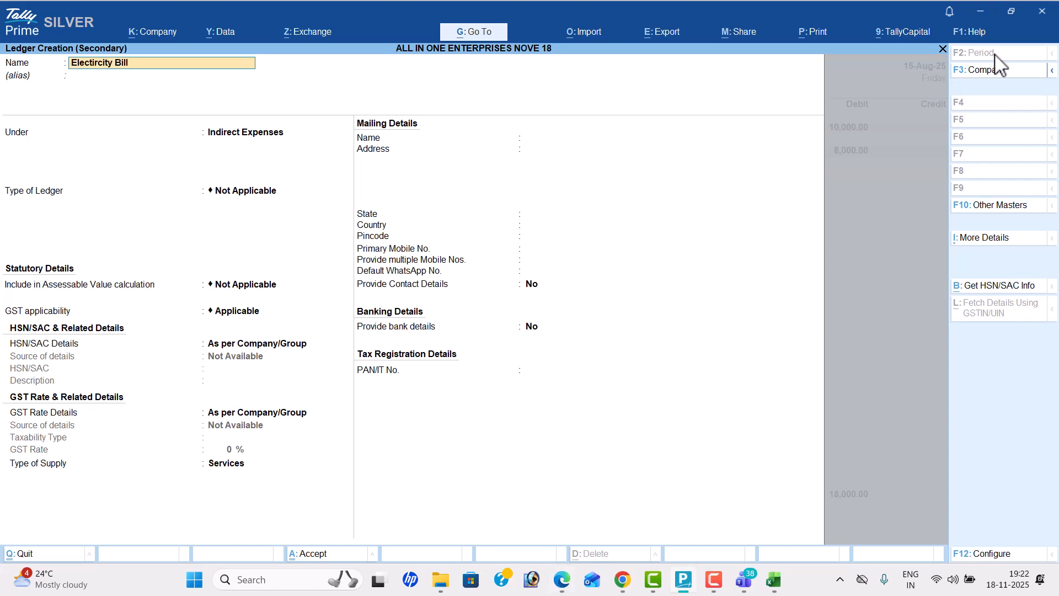
key(Return)
key(ctrl+a)
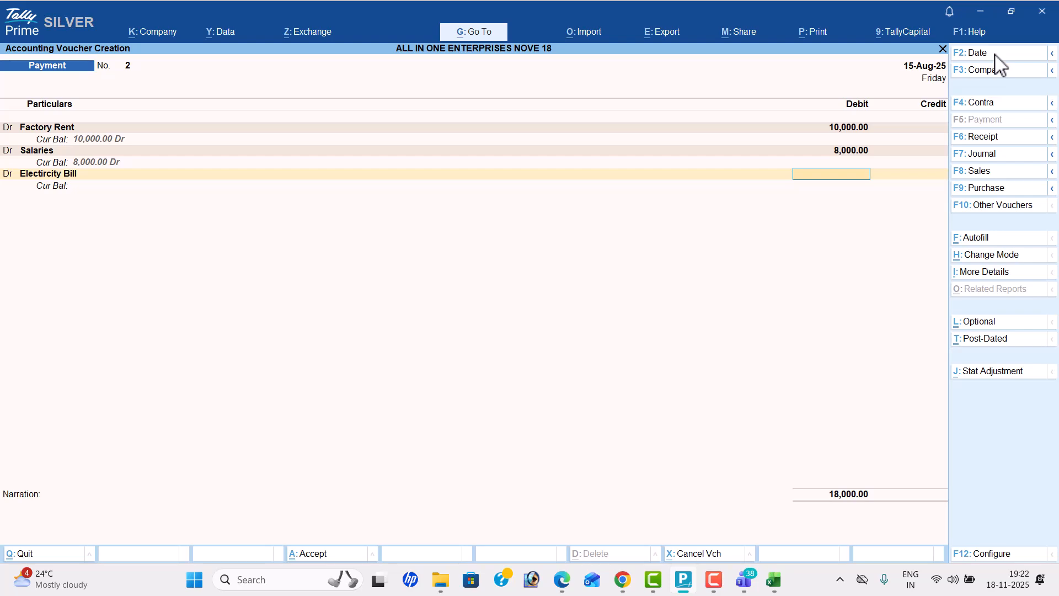
Step: Enter 10000 as the electricity bill's debit amount and begin another debit line
key(alt+Tab)
key(alt+Tab)
text(10000)
key(Return)
key(Return)
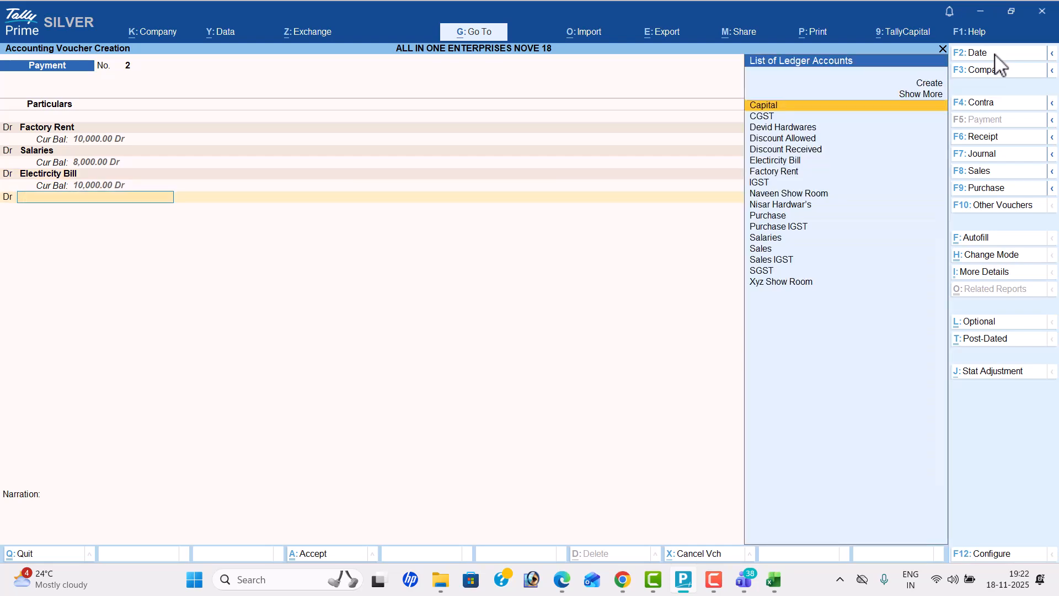
Step: Create a Telephone Bill ledger under Indirect Expenses for the payment's fourth debit line
key(alt+c)
key(alt+Tab)
key(alt+Tab)
text(Telephone)
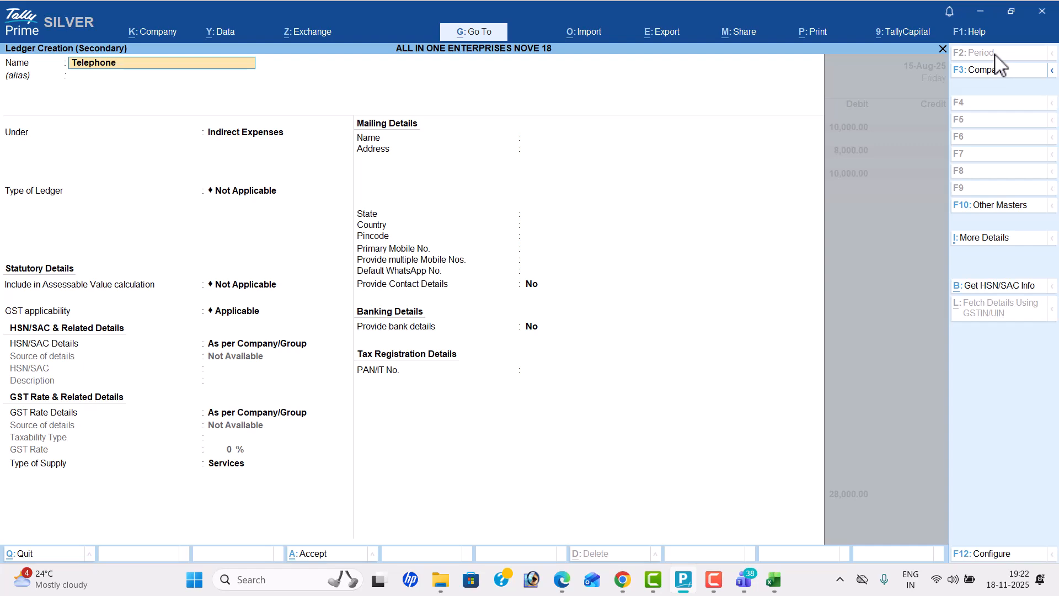
text( Bill)
key(Return)
Step: Enter 2500 as the Telephone Bill debit amount, as listed in the problem sheet
key(Return)
key(Return)
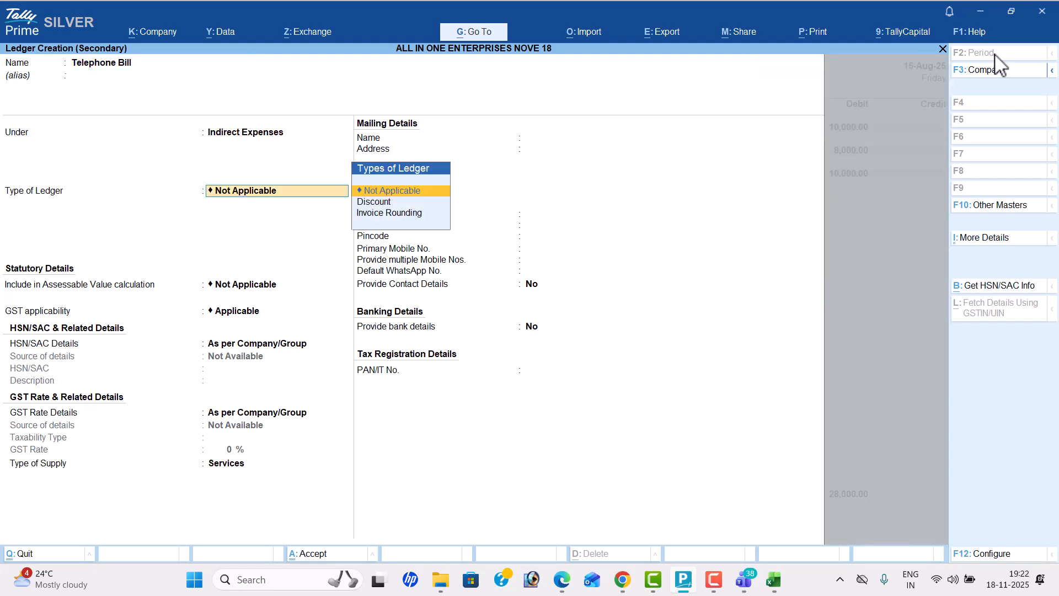
key(ctrl+a)
key(alt+Tab)
key(alt+Tab)
text(2500)
Step: Credit Cash for the full expenses payment and save the voucher
key(Return)
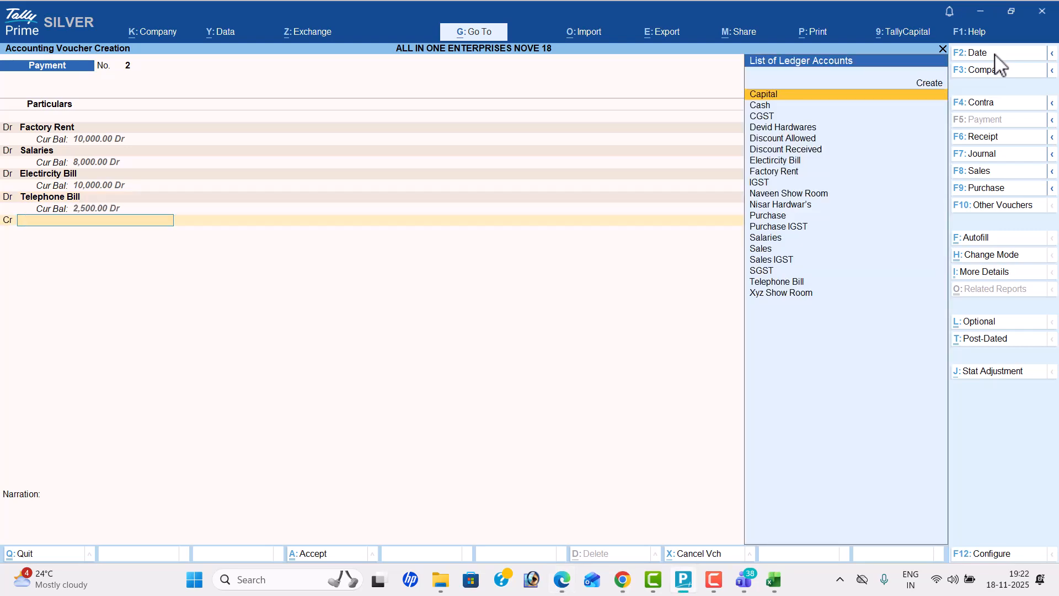
key(alt+Tab)
key(alt+Tab)
key(Down)
key(Return)
key(Return)
key(Return)
key(Return)
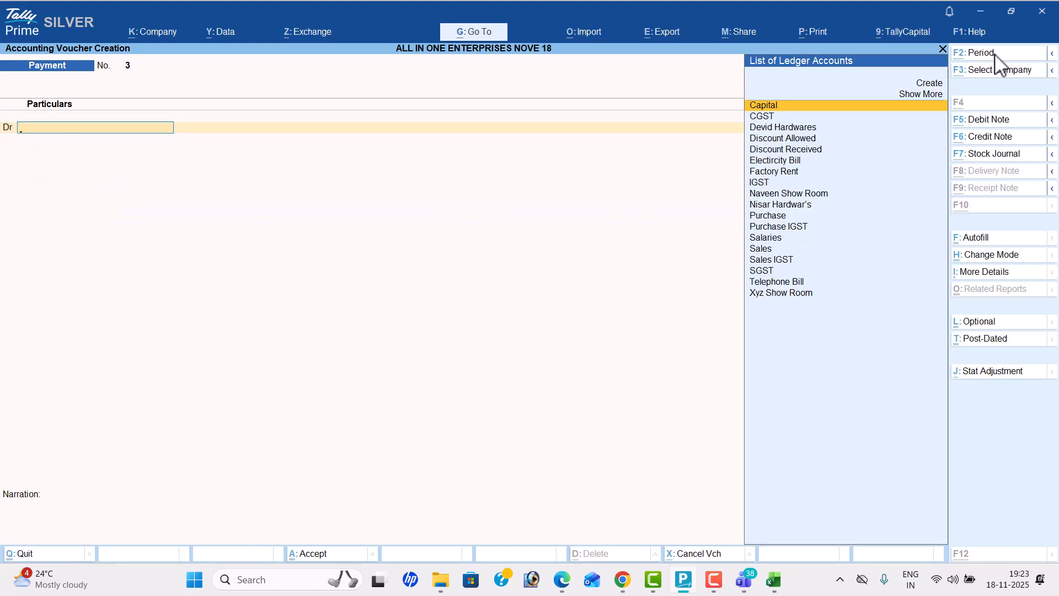
Step: Start a Contra voucher for the IDBI Bank cash deposit and date it 16-8
key(alt+Tab)
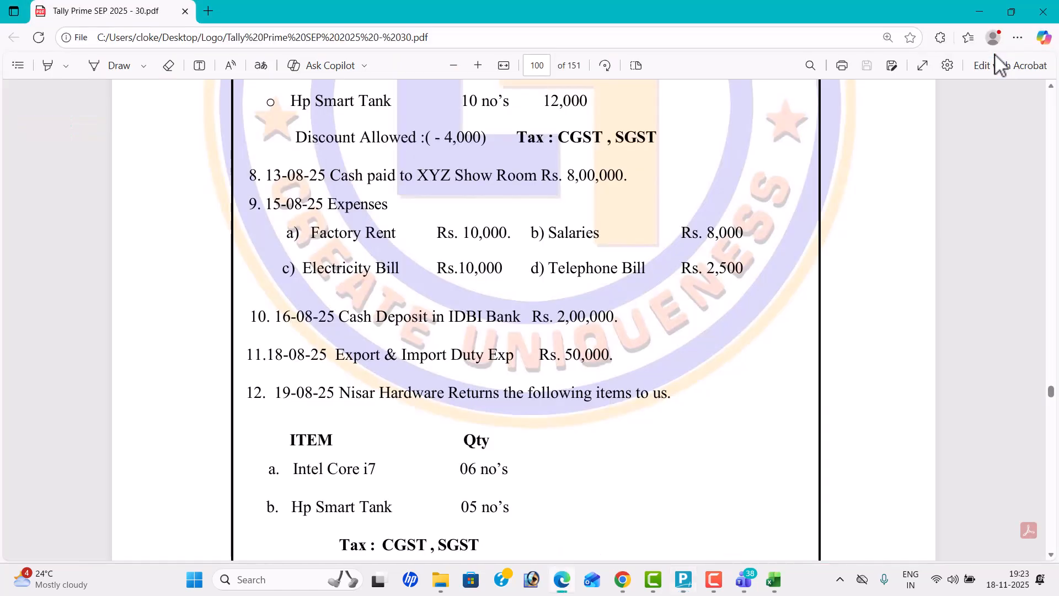
key(alt+Tab)
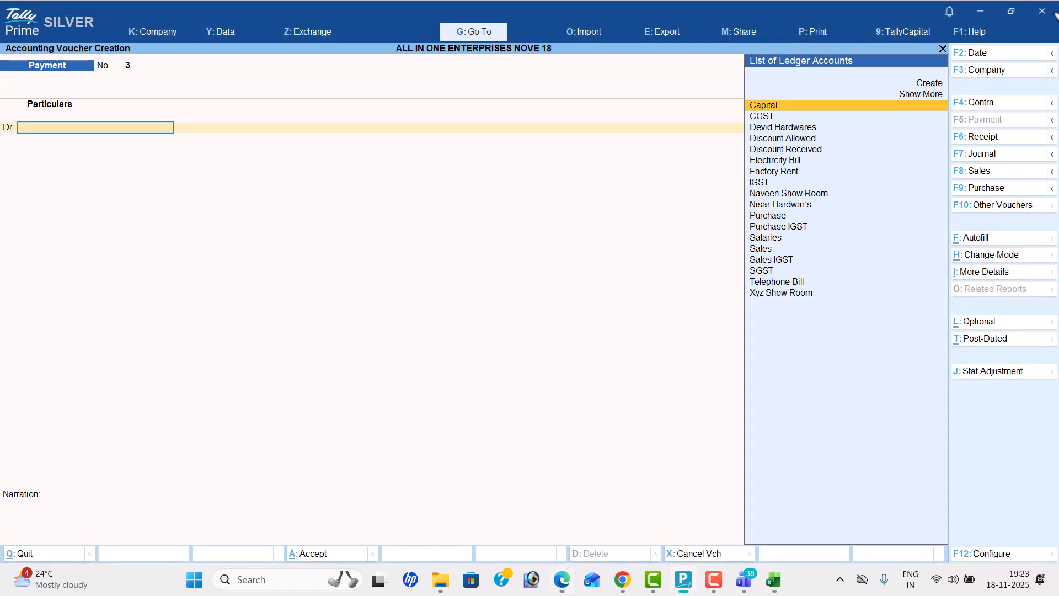
click(1000, 103)
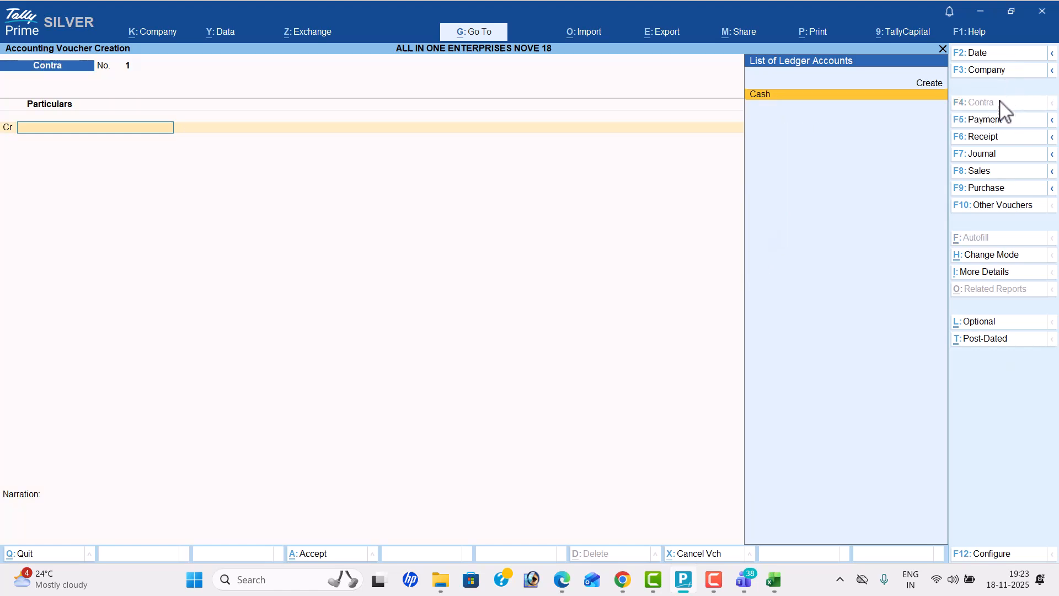
click(990, 54)
text(16-8)
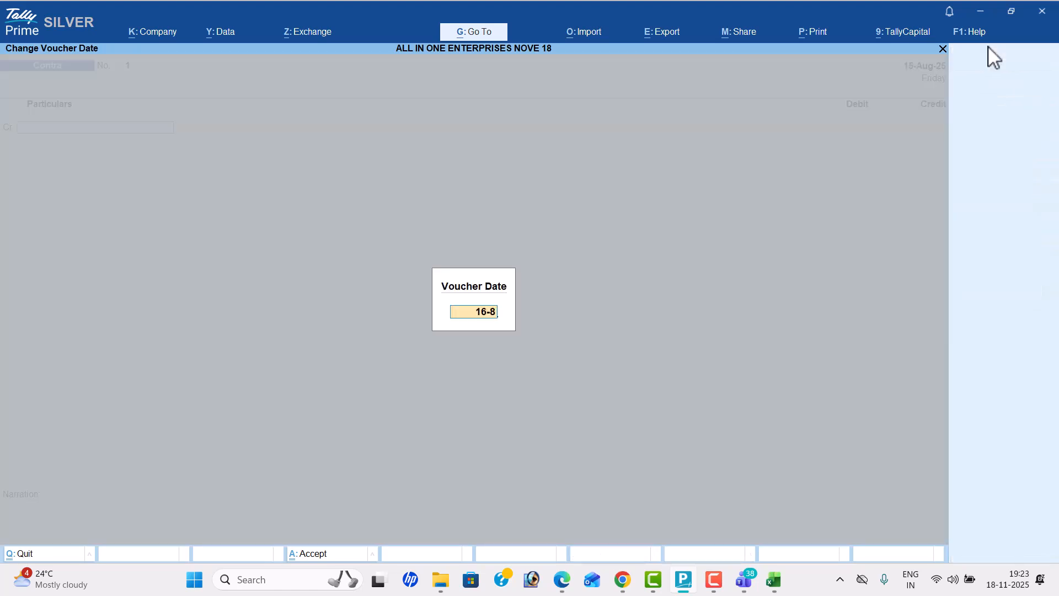
key(Return)
Step: Credit Cash with 200000 in the contra voucher, as listed in the problem sheet
key(Return)
key(alt+Tab)
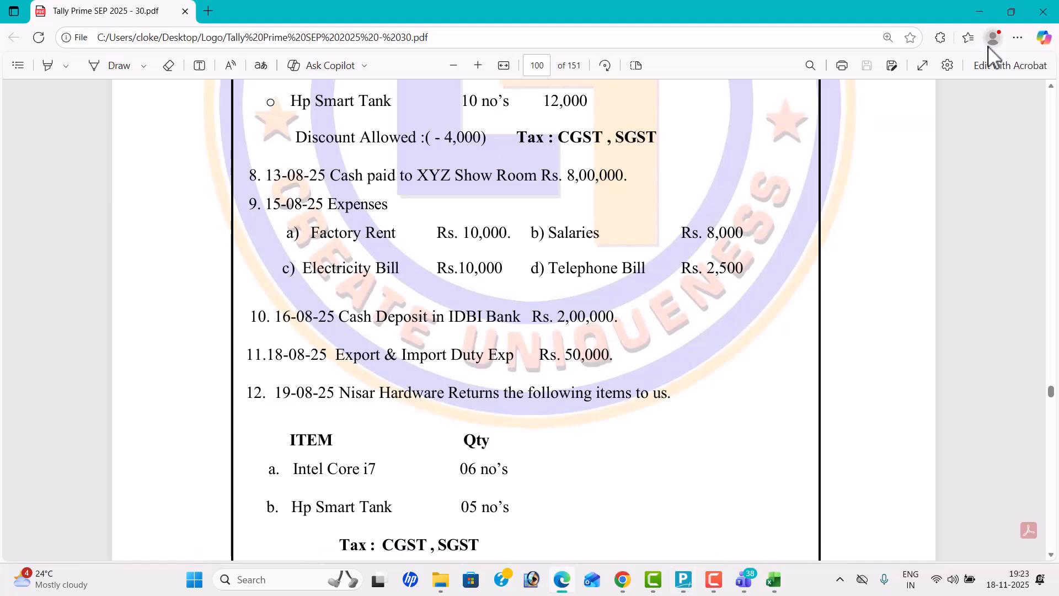
key(alt+Tab)
text(200000)
key(Return)
Step: Create an IDBI Bank ledger under Bank Accounts as the debit account and save the contra voucher
key(alt+c)
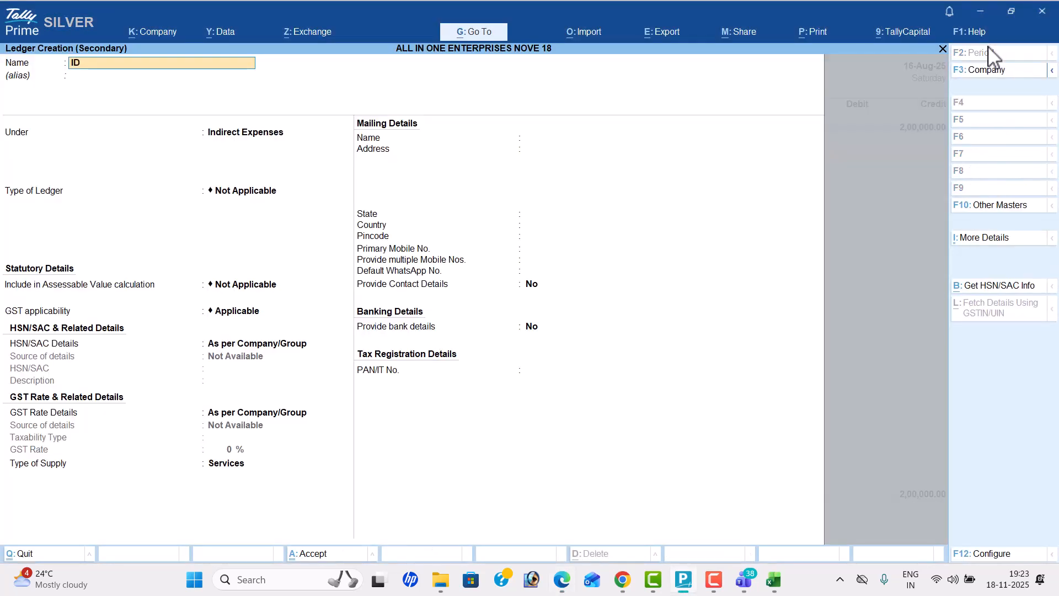
text(IDBI Bank)
key(Return)
text(Ba)
key(Return)
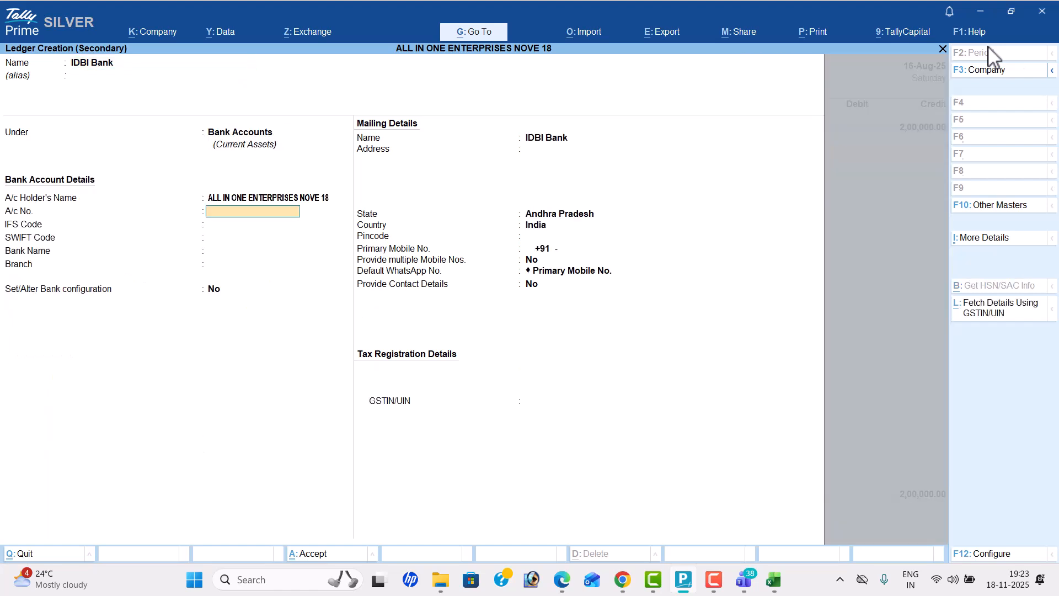
key(ctrl+a)
key(ctrl+a)
Step: Start a Payment voucher for the export and import duty expense and date it 18-8
key(alt+Tab)
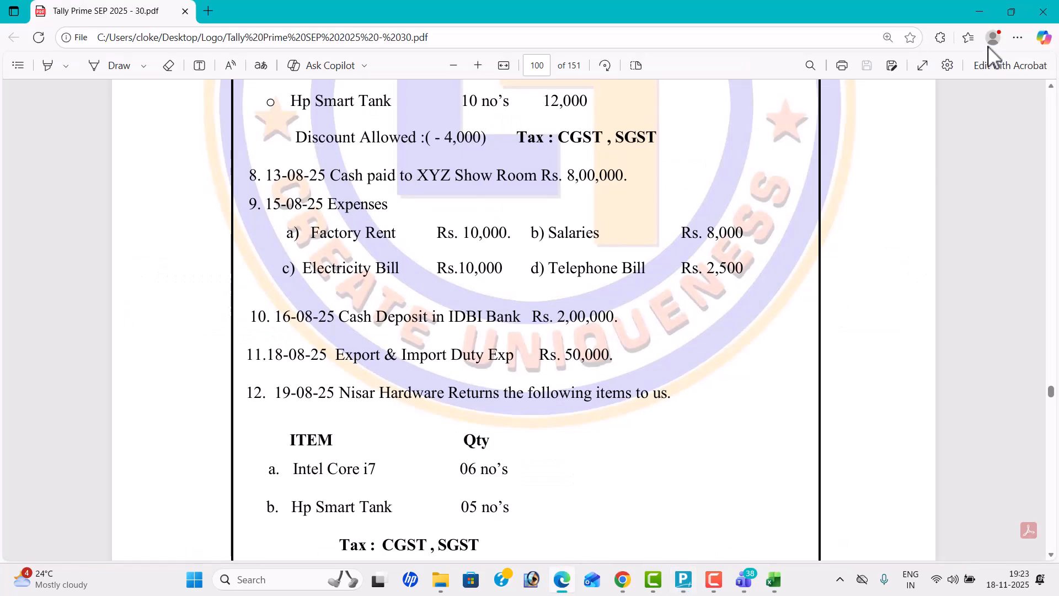
key(alt+Tab)
click(1006, 119)
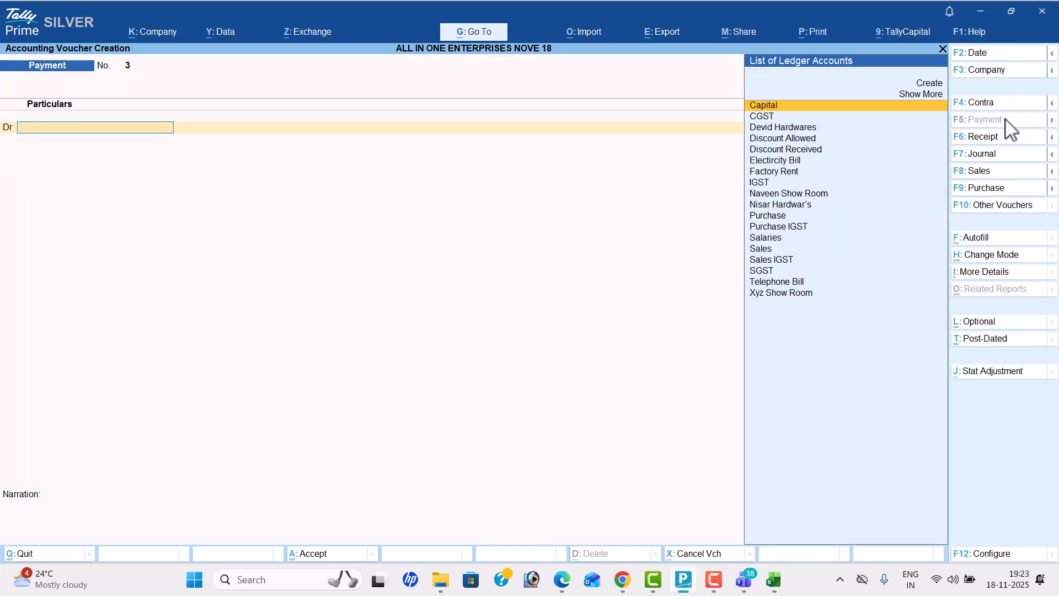
click(988, 52)
key(alt+Tab)
key(alt+Tab)
text(18-9)
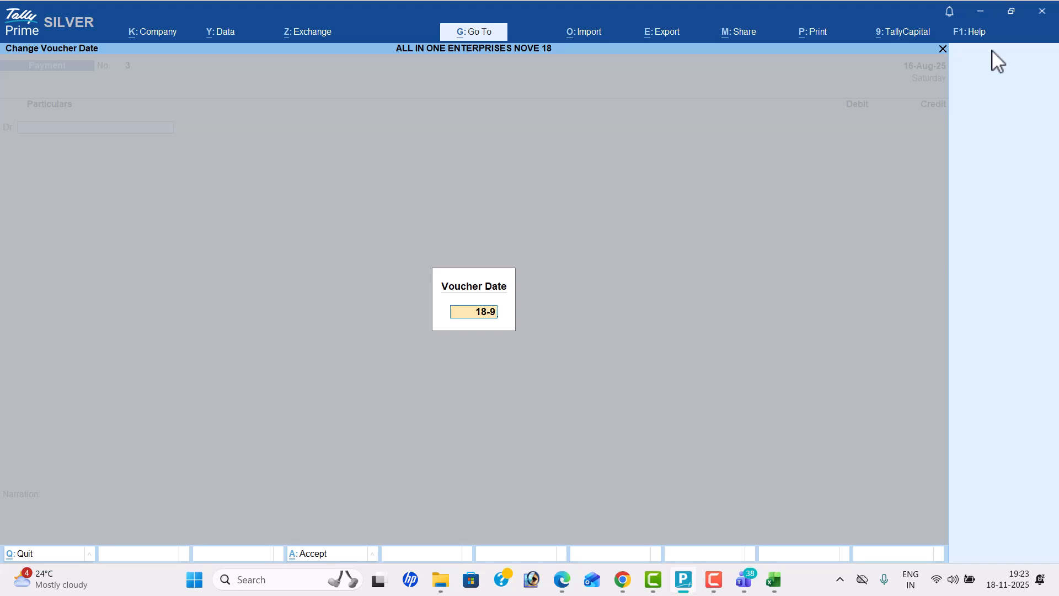
key(BackSpace)
text(8)
key(Return)
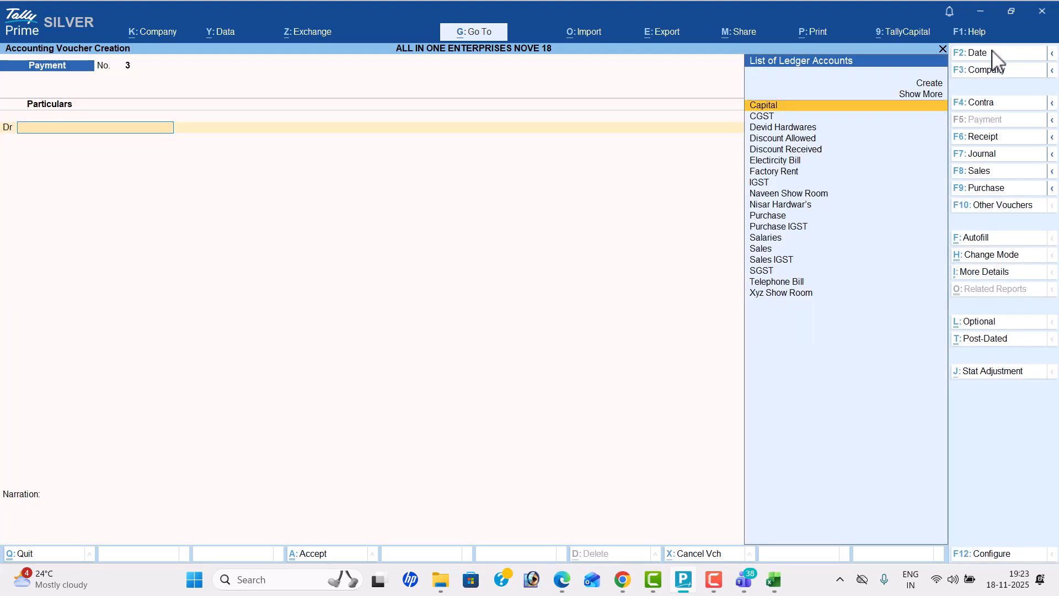
Step: Create an Export & Import Duty ledger under Direct Expenses for the payment's debit line
key(alt+c)
text(Expo)
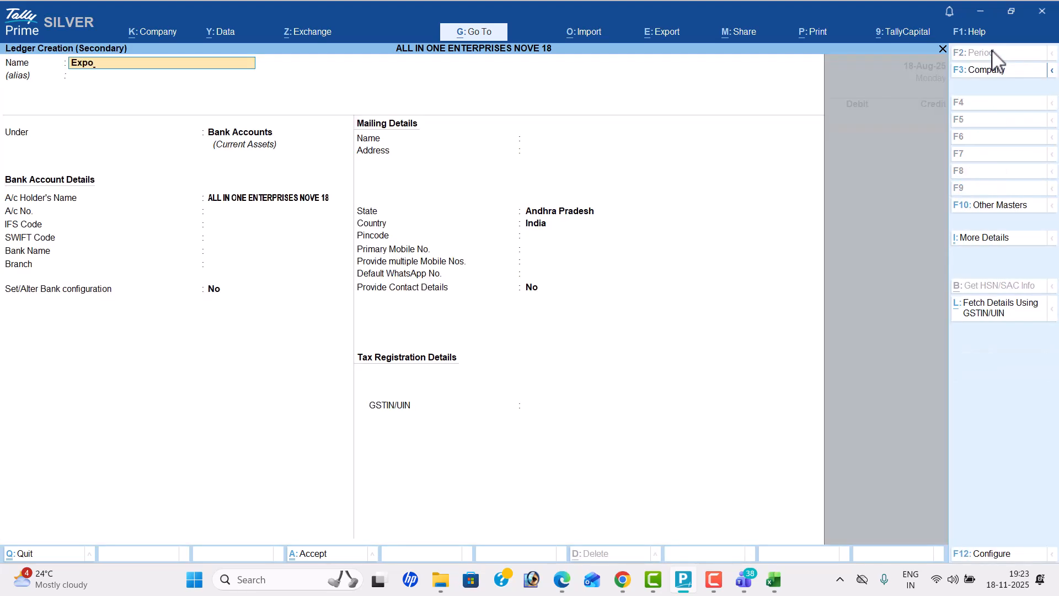
text(rt & Import duty)
key(Return)
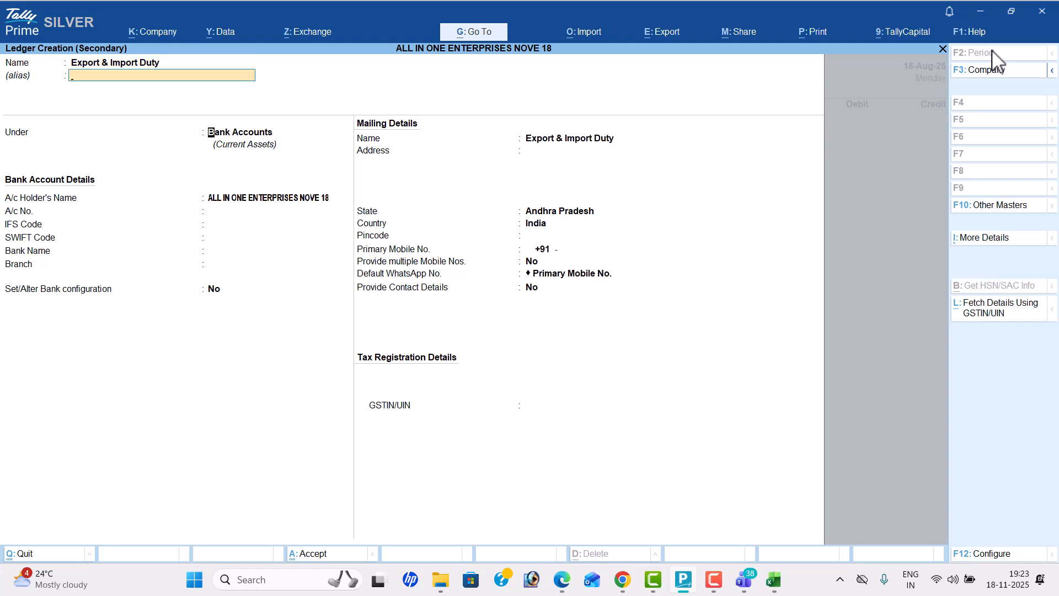
text(Dir)
key(Return)
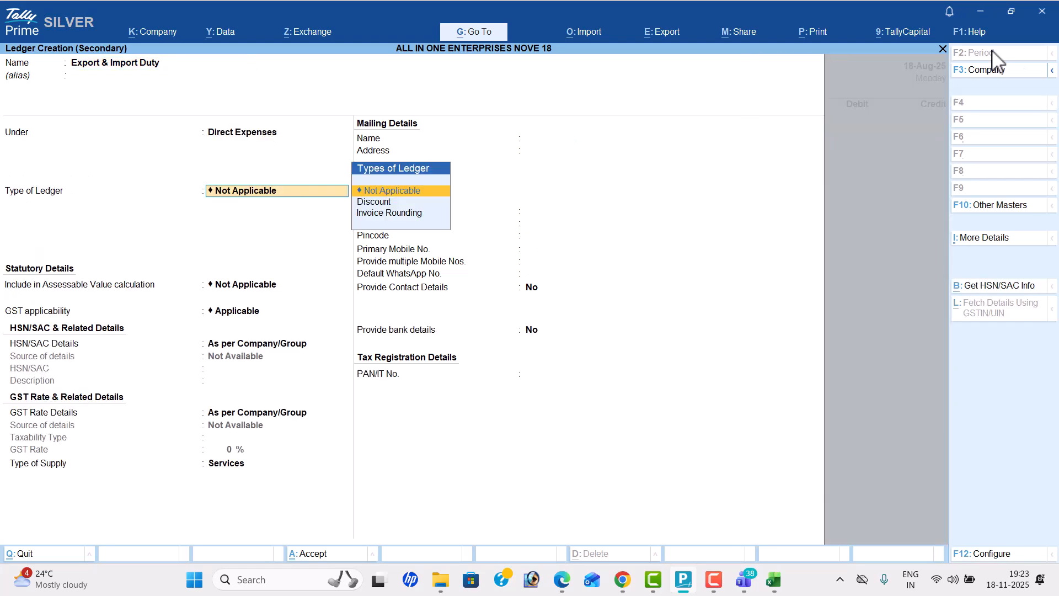
key(ctrl+a)
Step: Enter 50000 as the Export & Import Duty debit amount, as listed in the problem sheet
key(alt+Tab)
key(alt+Tab)
text(500)
key(Return)
Step: Credit Cash for the duty payment and save the voucher
key(Down)
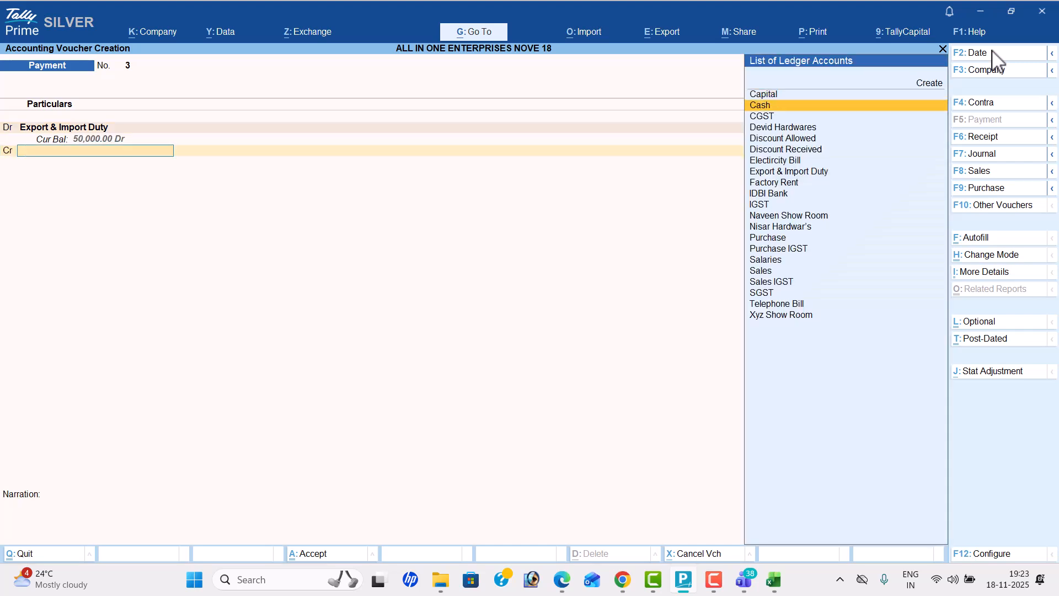
key(Return)
key(Return)
key(Return)
key(Return)
Step: Start a Credit Note voucher for transaction 12, the sales return, and date it 19-8
key(alt+Tab)
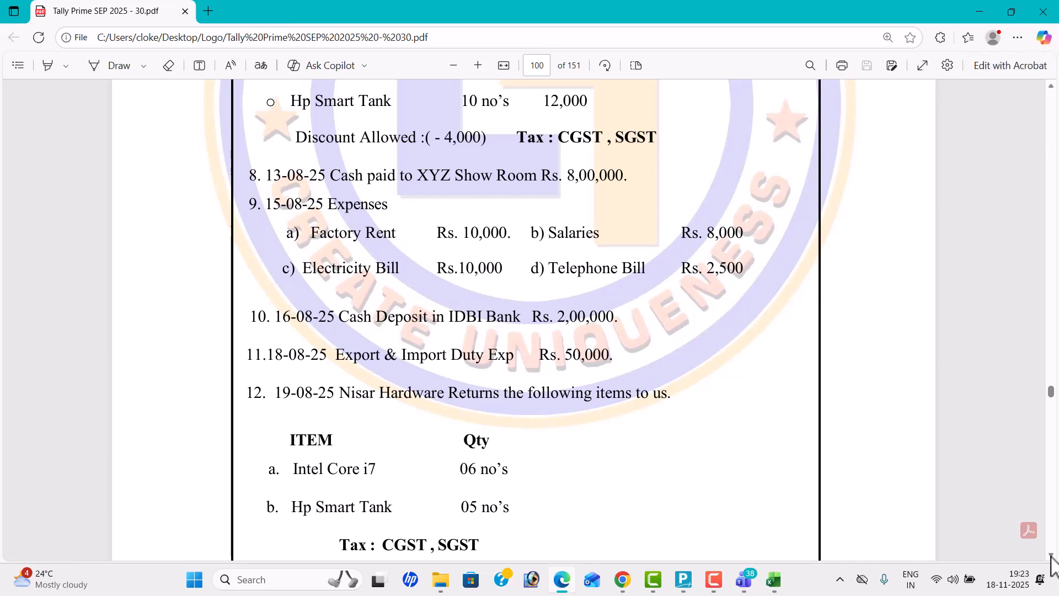
scroll(1047, 546, down, 3)
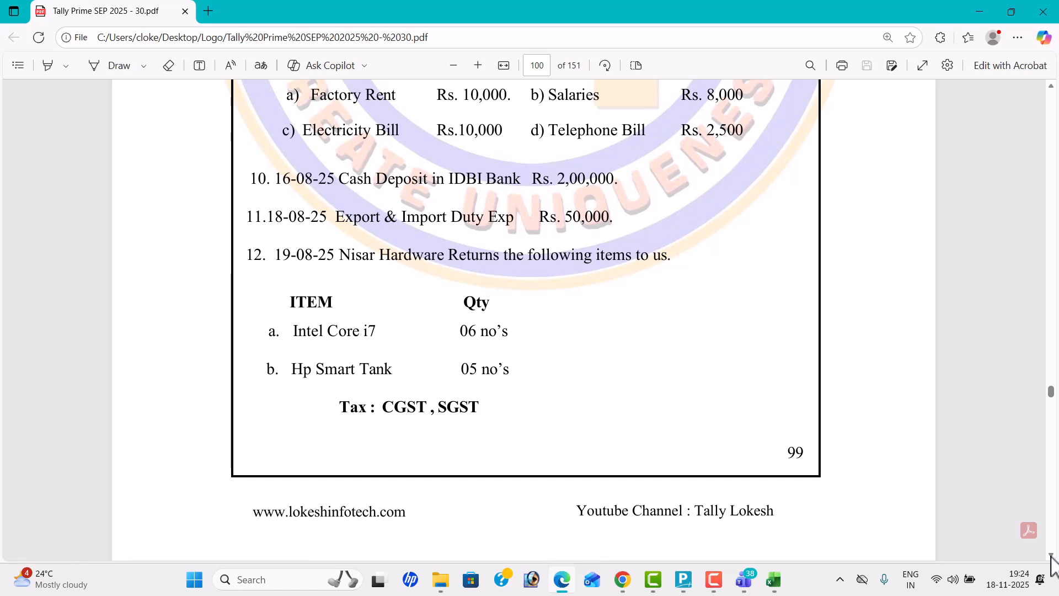
key(alt+Tab)
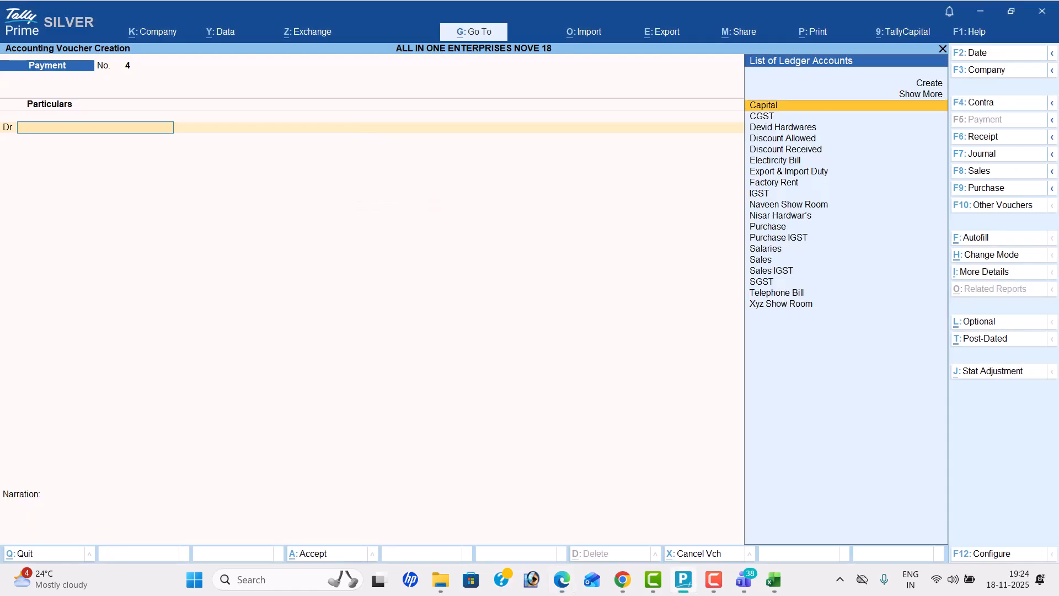
click(999, 205)
key(Up)
key(Up)
key(alt+Tab)
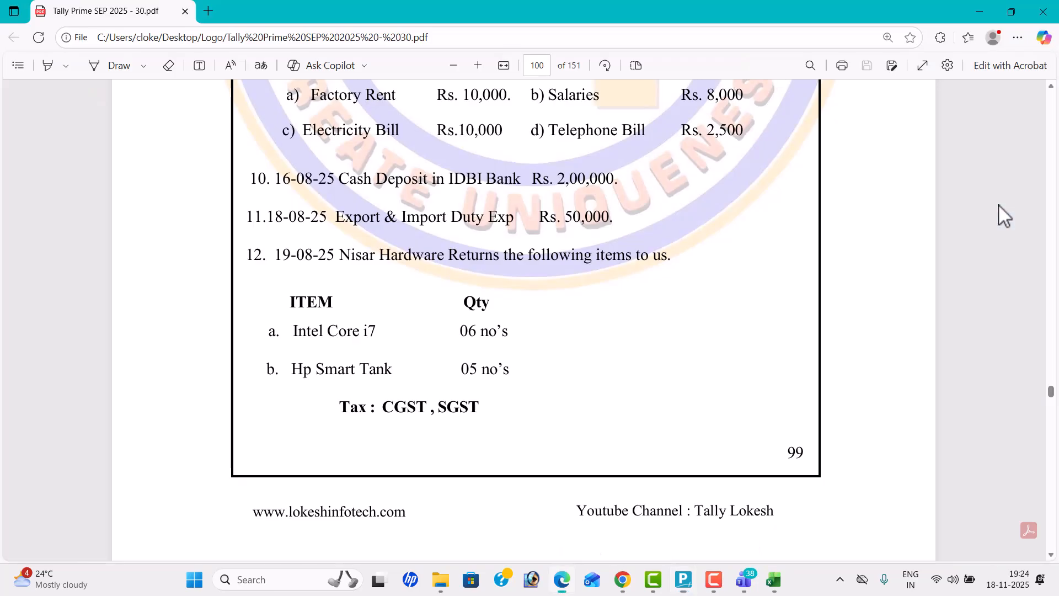
key(alt+Tab)
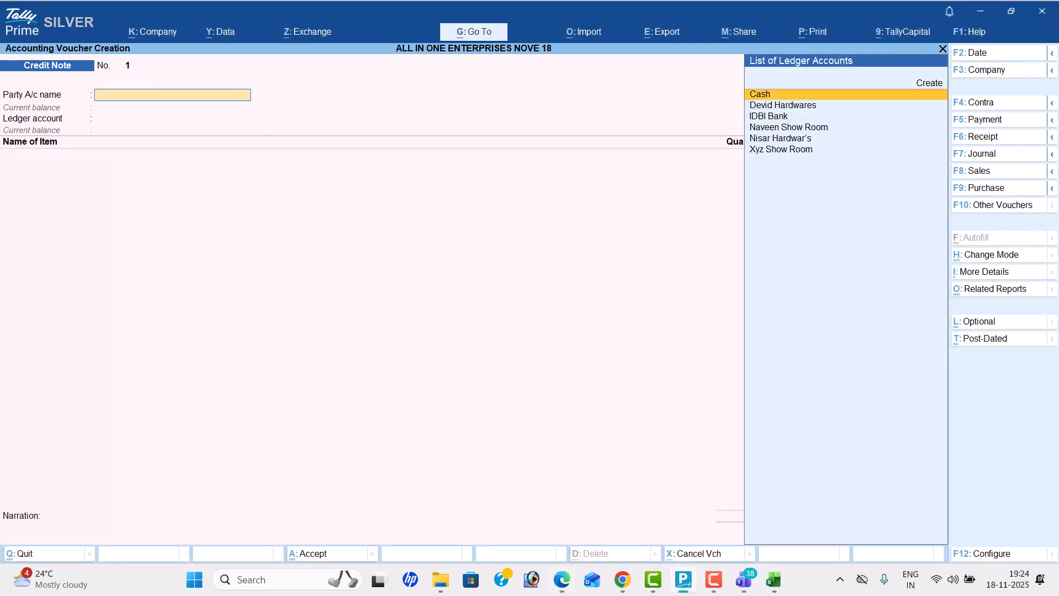
click(1017, 55)
text(19-8)
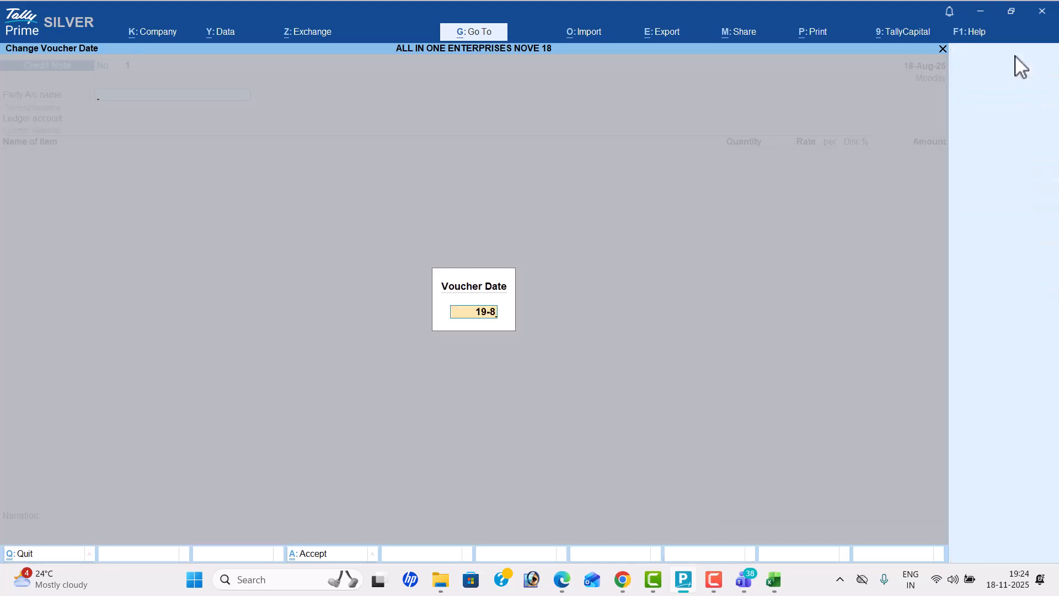
key(Return)
Step: Set Nisar Hardwar's as the credit note's party and Sales as its ledger account
key(Down)
key(Down)
key(Down)
key(Down)
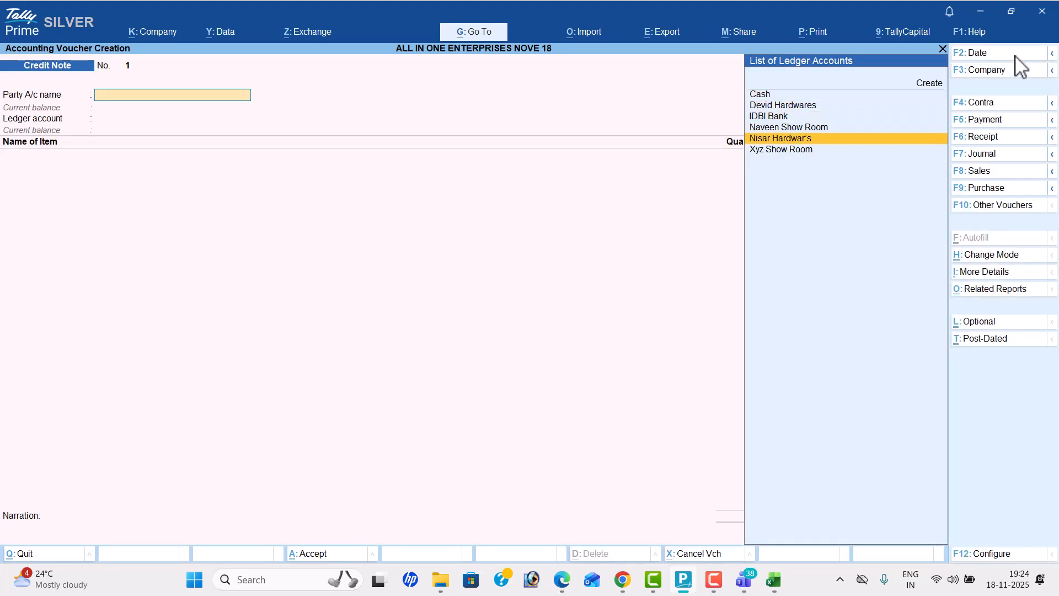
key(Return)
key(ctrl+a)
key(ctrl+a)
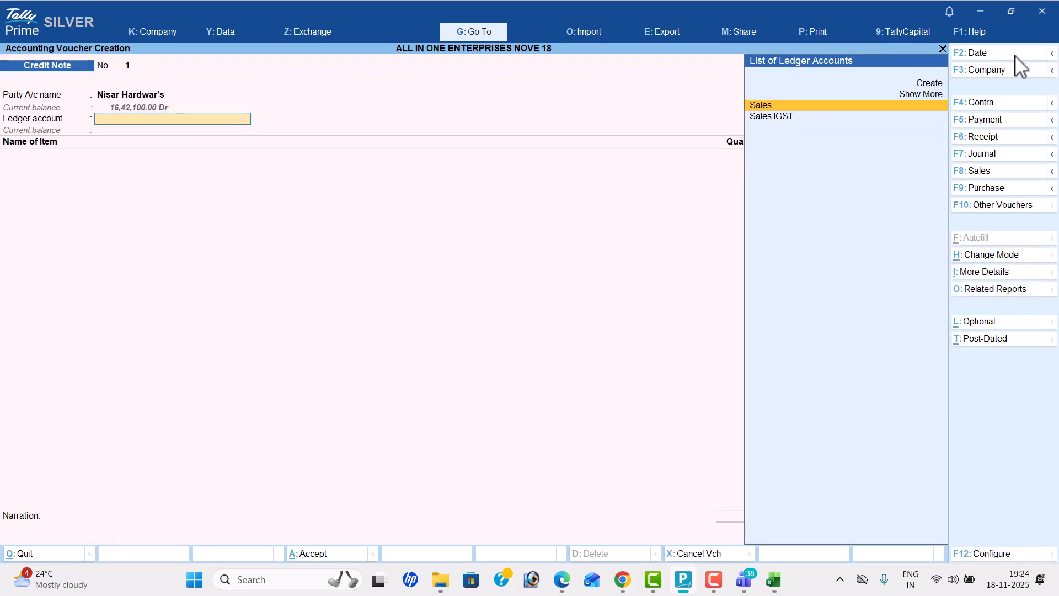
key(alt+Tab)
Step: Add the returned item Intel Core i7 with a quantity of 6 nos, keeping the default rate
key(alt+Tab)
key(Return)
key(alt+Tab)
key(alt+Tab)
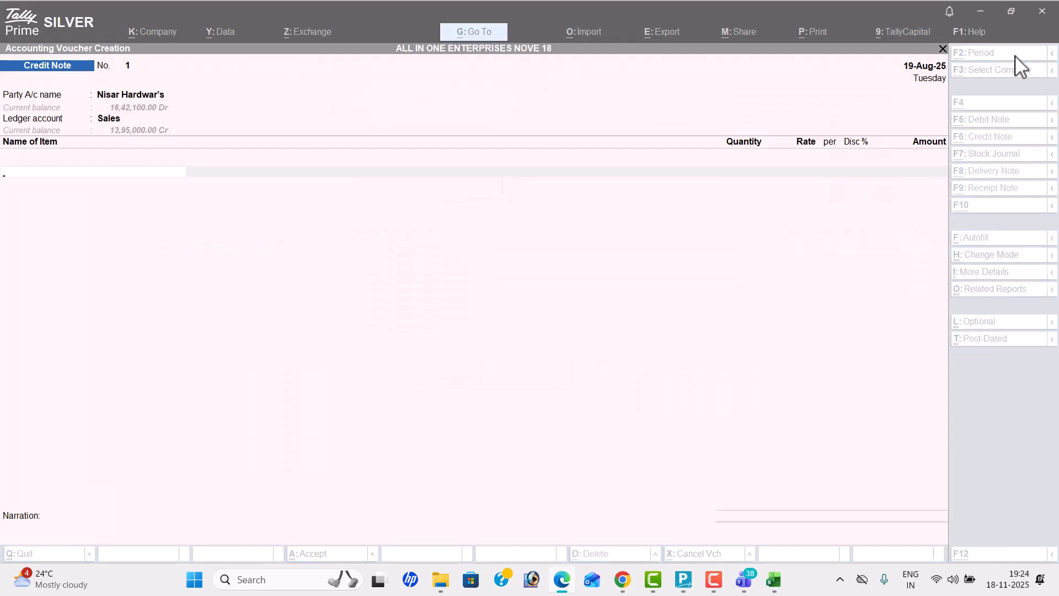
key(Return)
key(alt+Tab)
key(alt+Tab)
text(6)
key(Return)
key(Return)
key(Return)
key(Return)
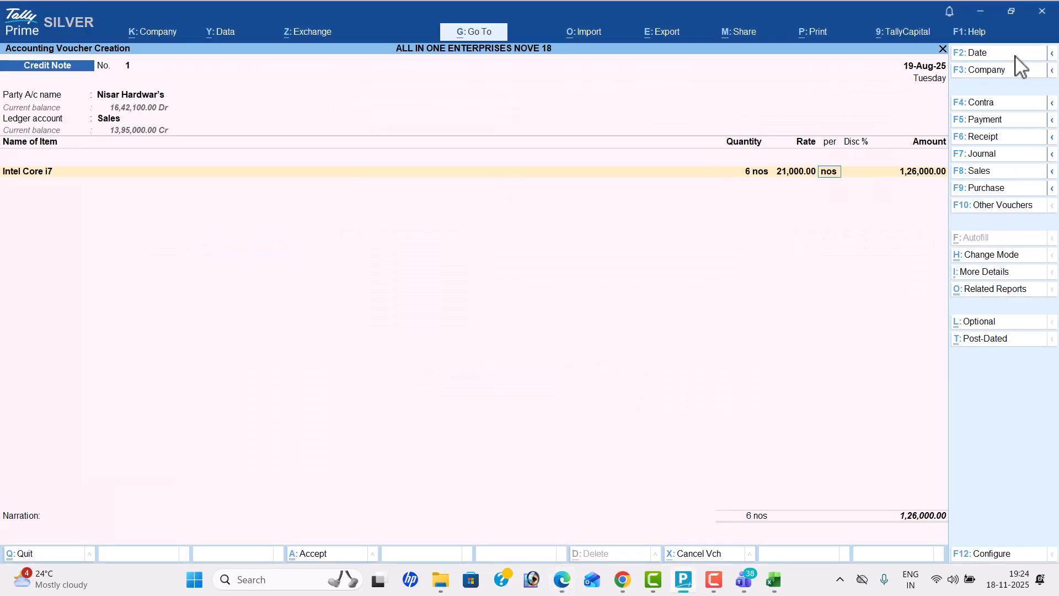
Step: Add the returned item HP Smart Tank with a quantity of 5 nos, keeping the default rate
key(alt+Tab)
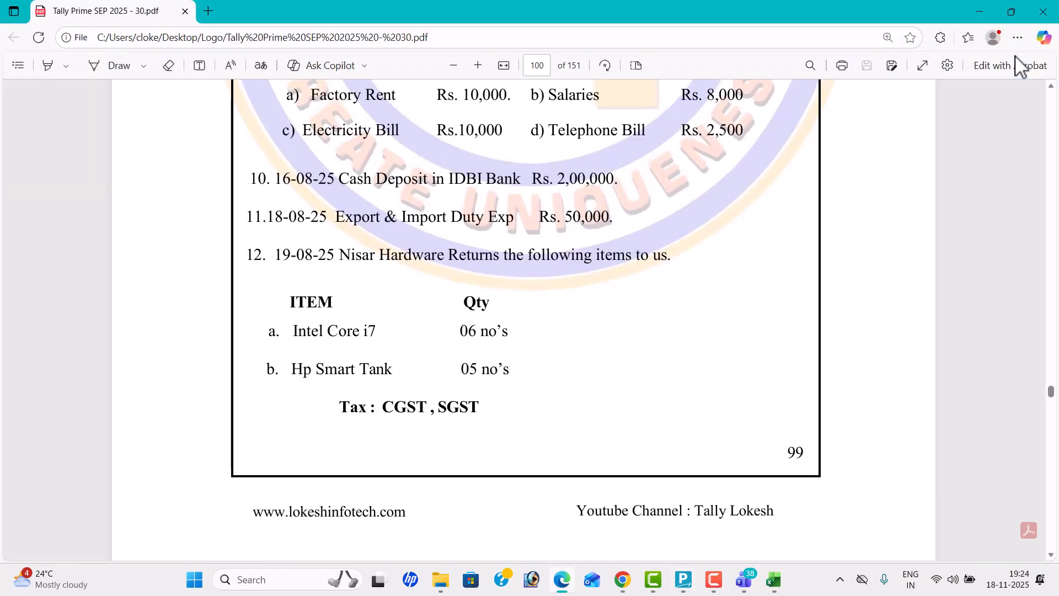
key(alt+Tab)
text(Hp)
key(Return)
key(alt+Tab)
key(alt+Tab)
text(5)
key(Return)
key(Return)
key(Return)
key(Return)
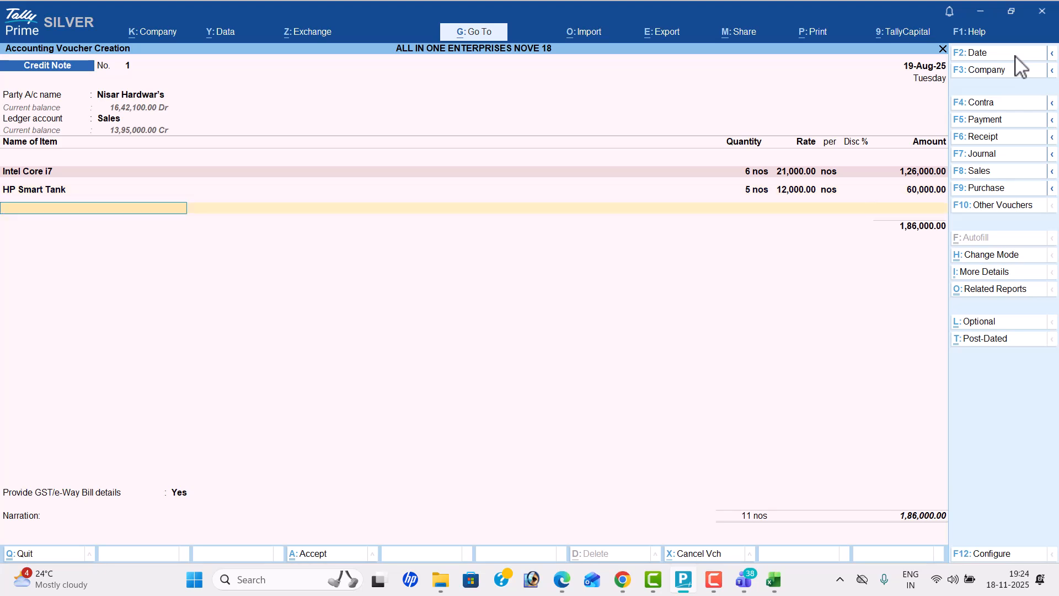
Step: Add CGST and SGST to the credit note and set Provide GST/e-Way Bill details to No
key(Return)
text(Cg)
key(Return)
key(Return)
text(Sg)
key(Return)
key(Return)
key(Return)
key(n)
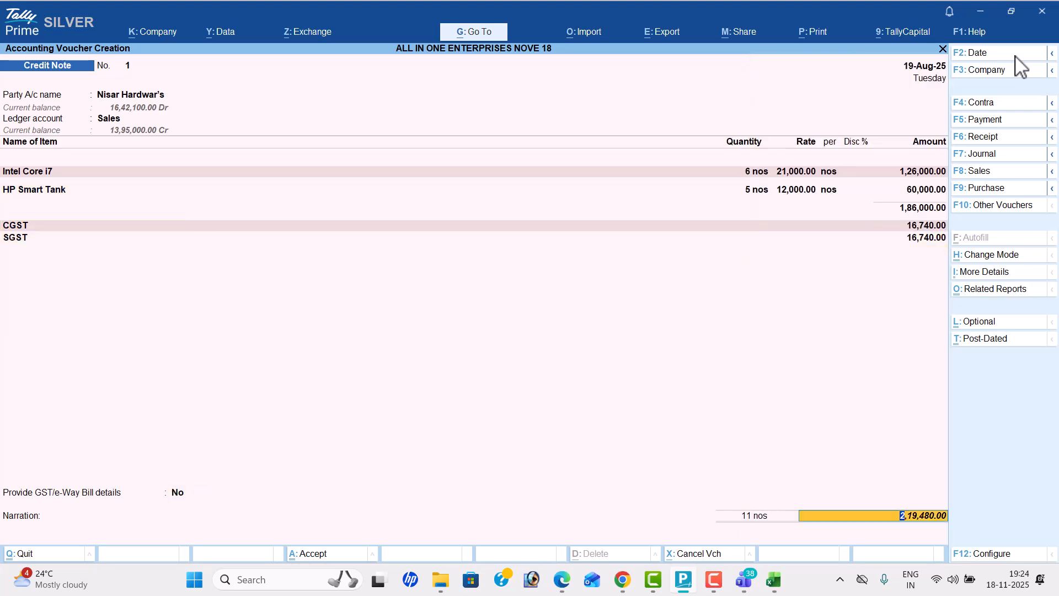
Step: Preview the credit note's printout, zoom in and examine its items, taxes and total
key(ctrl+p)
key(i)
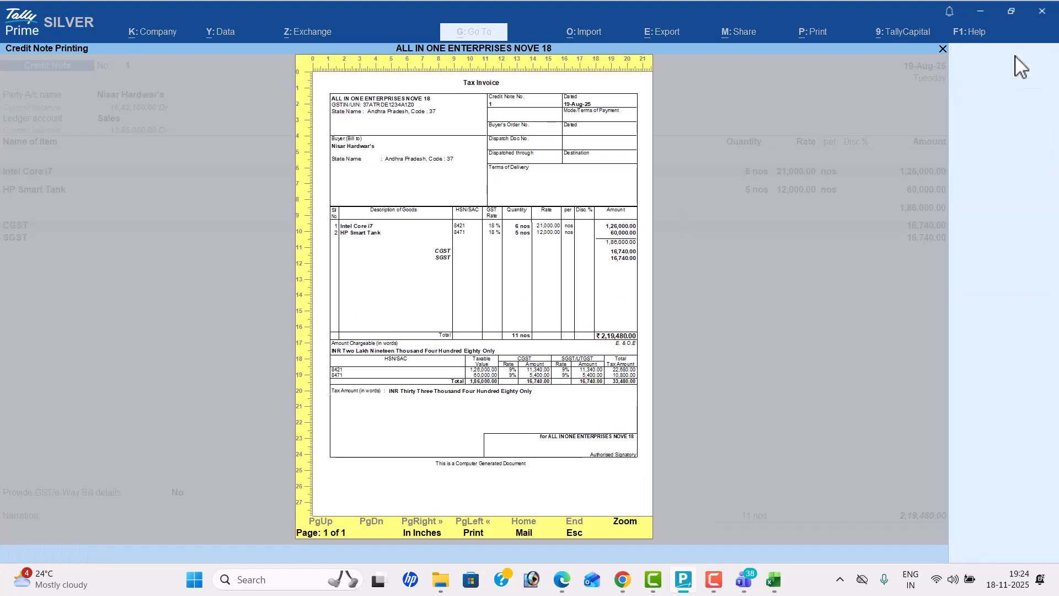
key(Return)
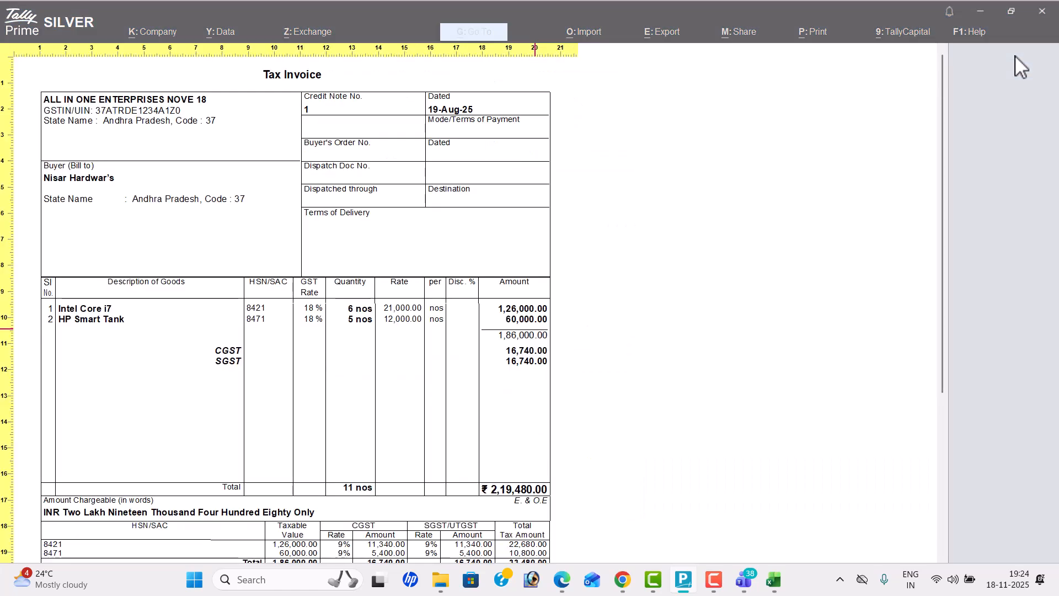
key(Down)
key(Down)
key(Down)
key(Down)
key(Down)
key(Down)
key(Down)
key(Down)
key(Down)
key(Down)
key(Down)
key(Down)
key(Down)
key(Down)
key(Down)
key(Down)
key(Down)
key(Down)
key(Down)
key(Down)
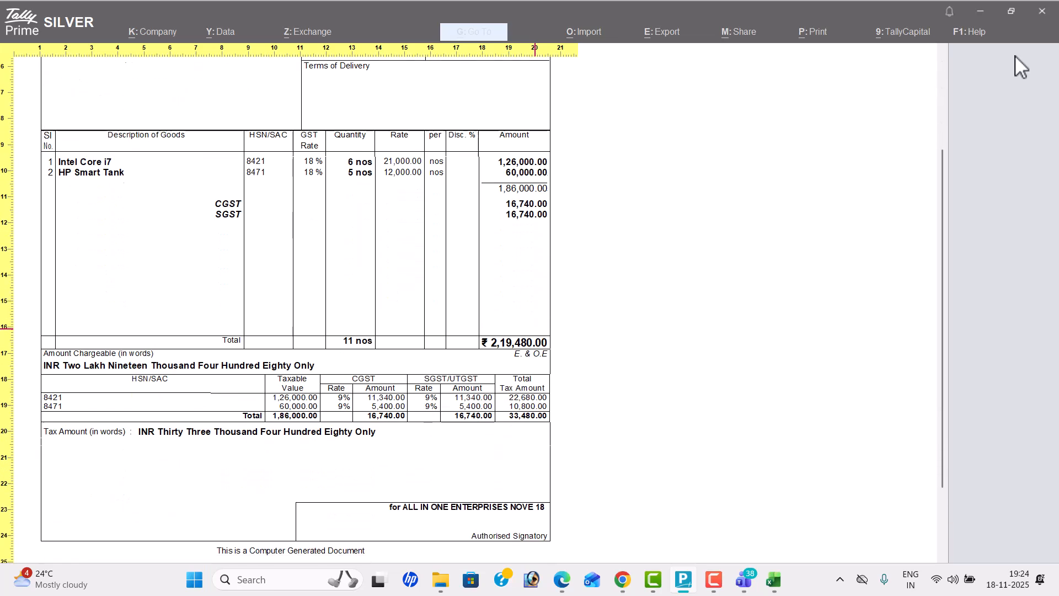
Step: Close the print preview and save the Nisar Hardware credit note
key(Escape)
key(Escape)
key(Escape)
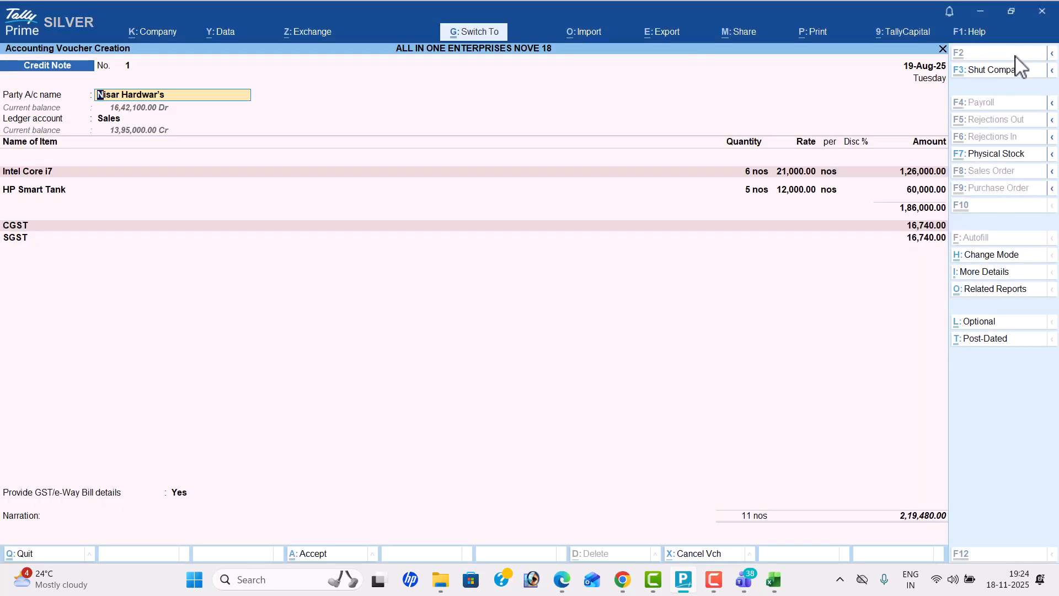
key(ctrl+a)
Step: Switch to the problem PDF in Edge and read transactions 13 onward on page 101
key(alt+Tab)
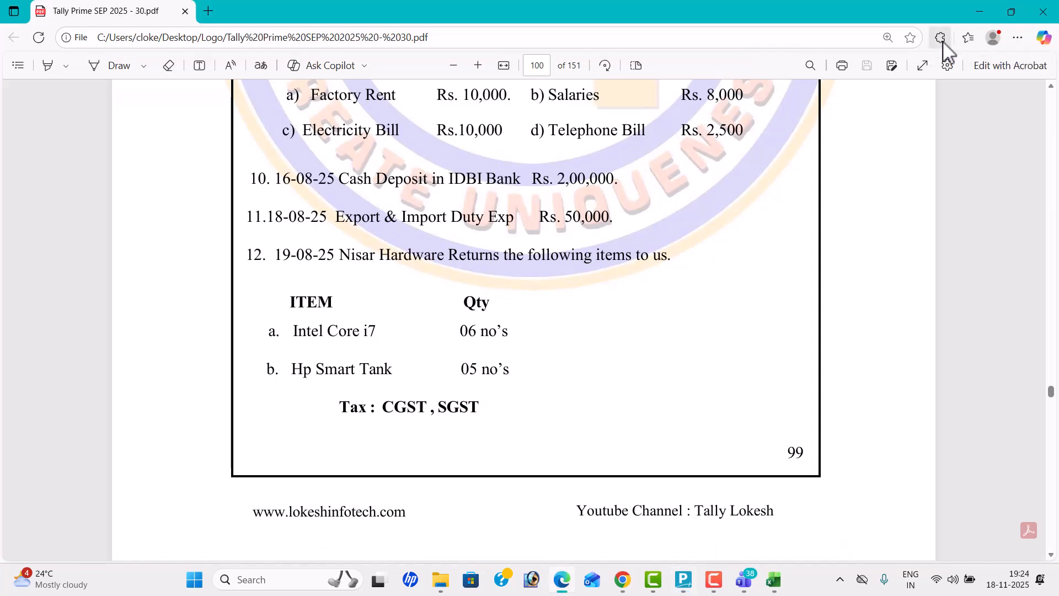
click(1005, 17)
click(971, 22)
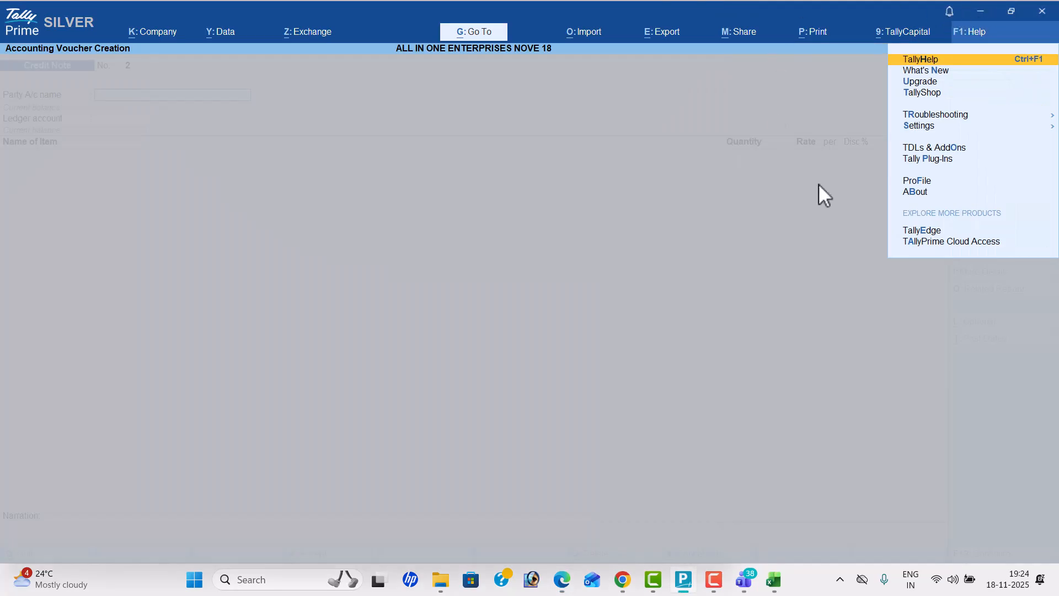
key(Escape)
key(alt+Tab)
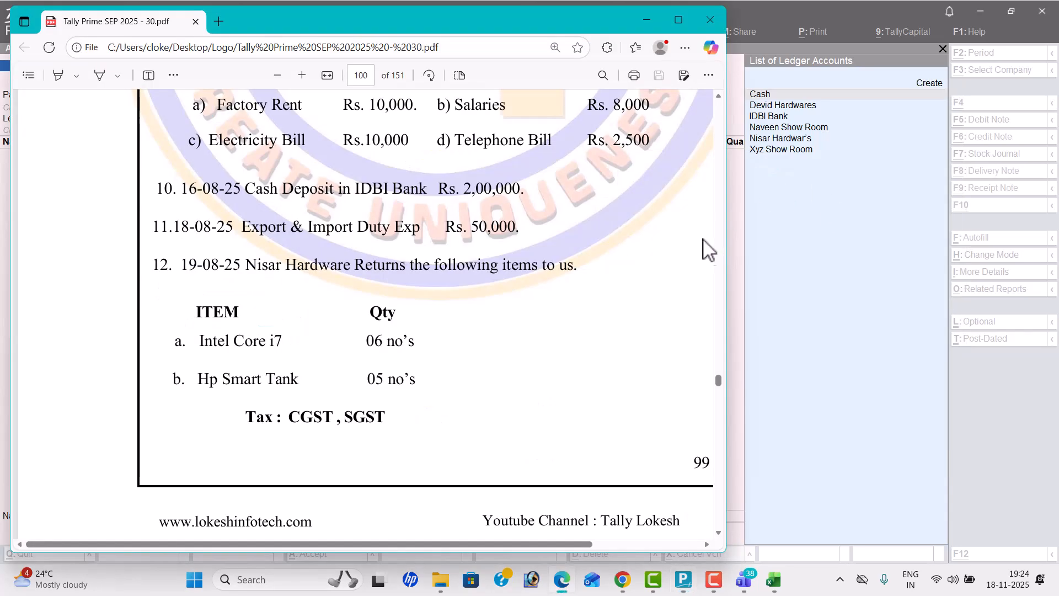
click(696, 12)
scroll(783, 325, down, 10)
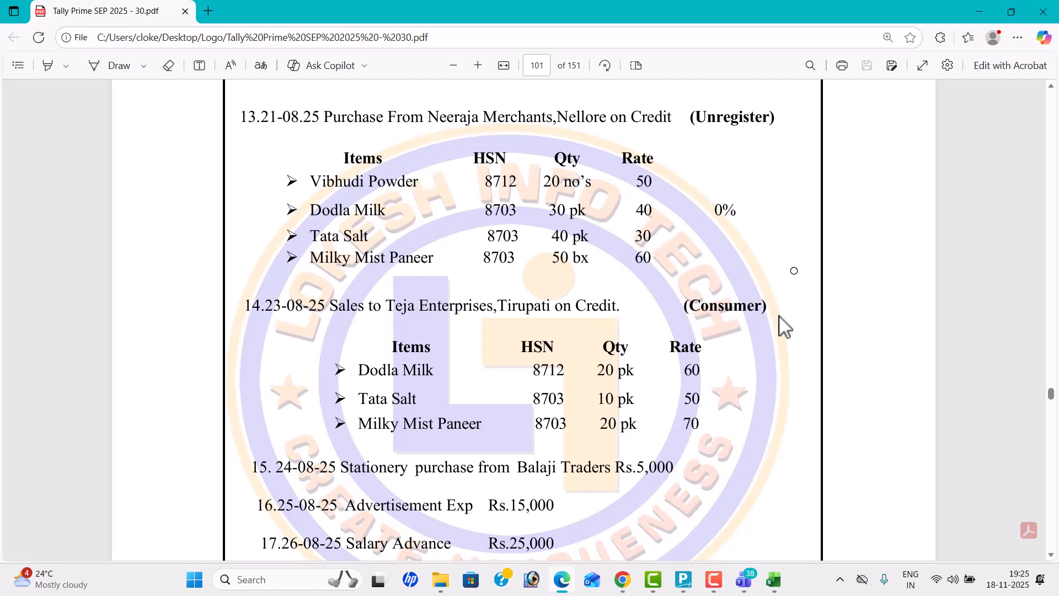
Step: Switch back to TallyPrime and start a Purchase voucher dated 21-08-25, leaving the supplier invoice number blank
key(alt+Tab)
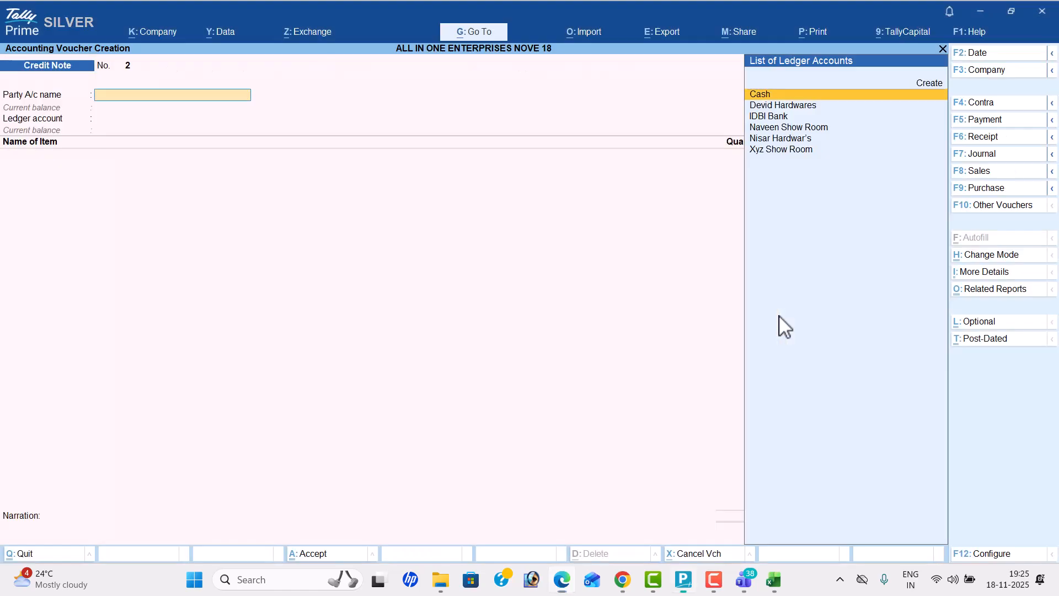
click(999, 189)
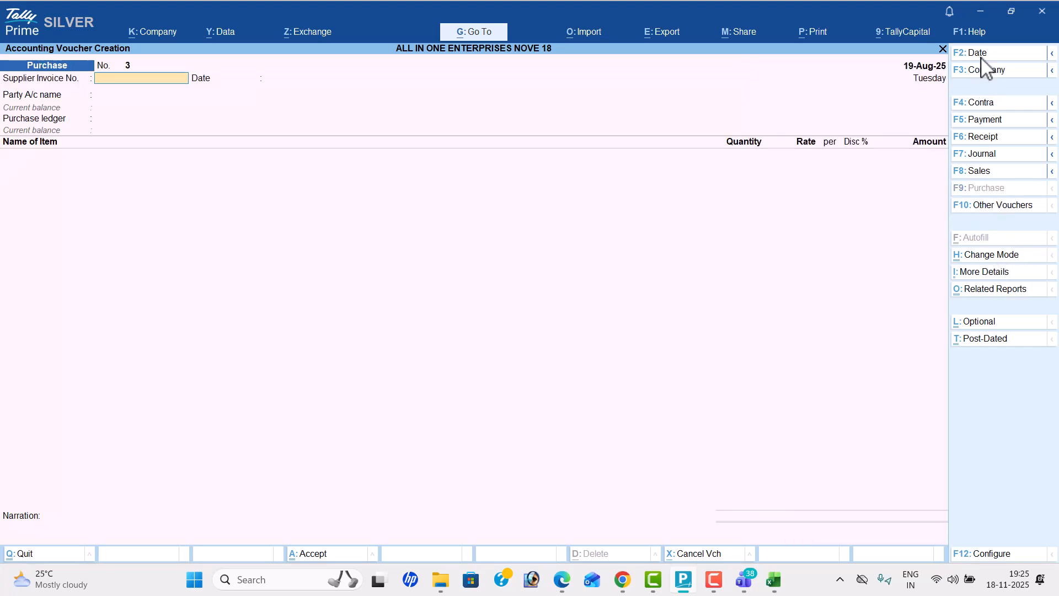
key(alt+Tab)
key(alt+Tab)
key(F2)
text(21)
key(Return)
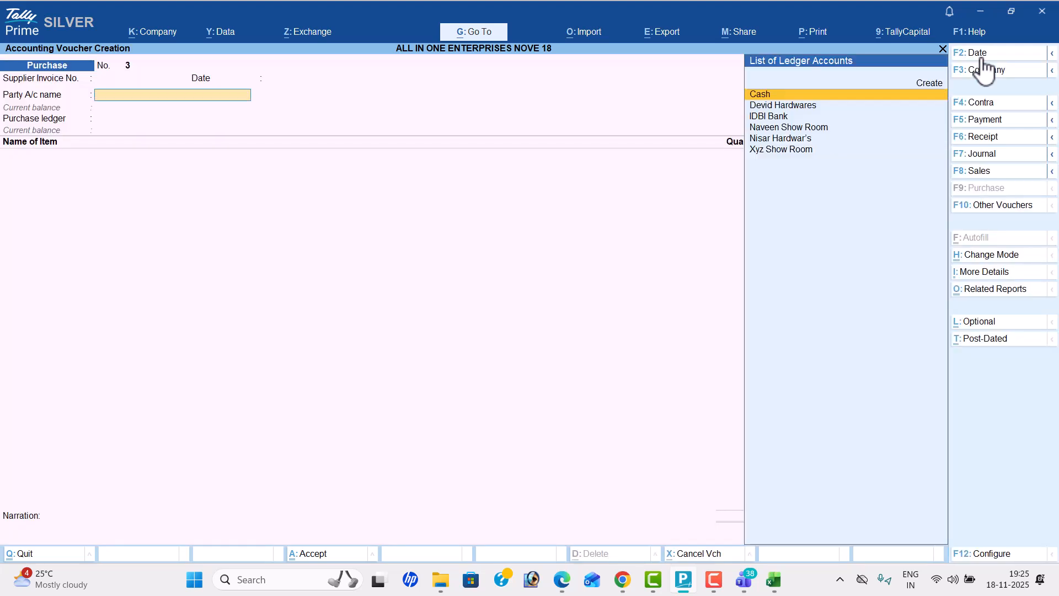
Step: Create a party ledger named Neeraja Merchants, copying the name from the PDF, under the Sundry Creditors group
key(alt+c)
key(alt+Tab)
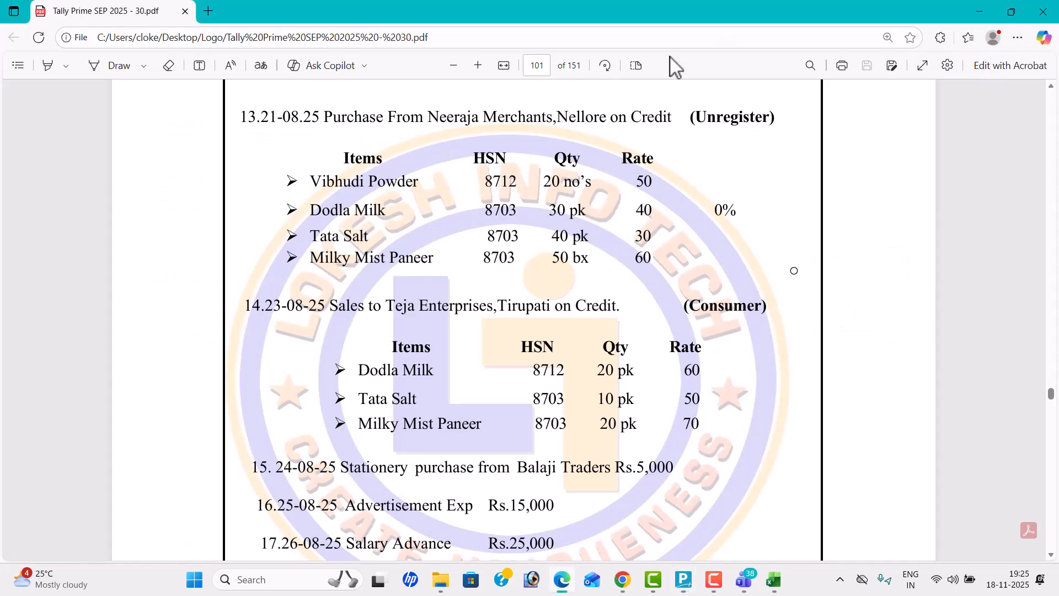
drag(429, 117, 550, 126)
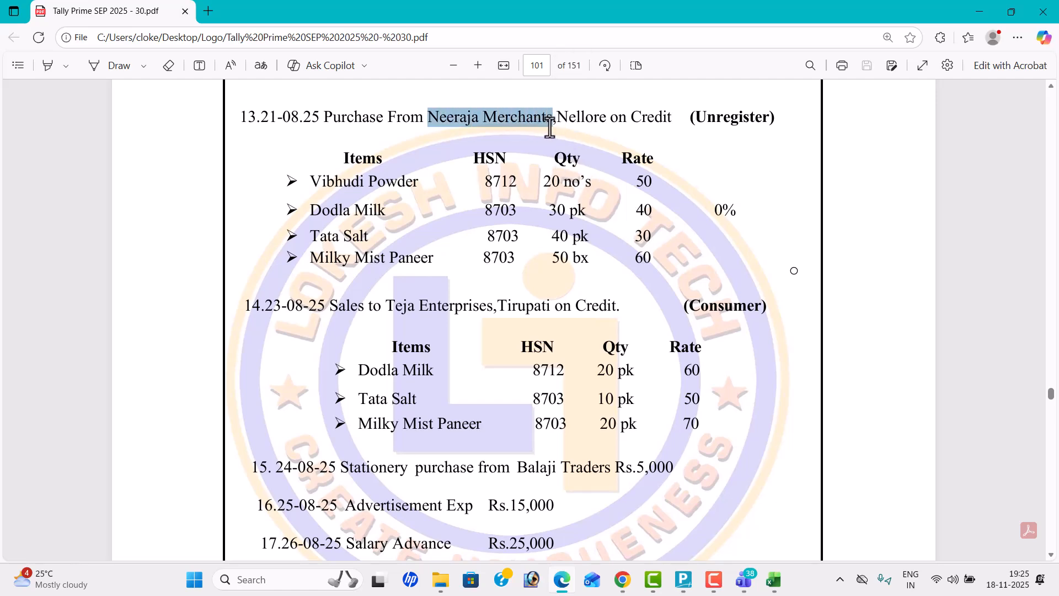
key(ctrl+c)
key(alt+Tab)
key(ctrl+v)
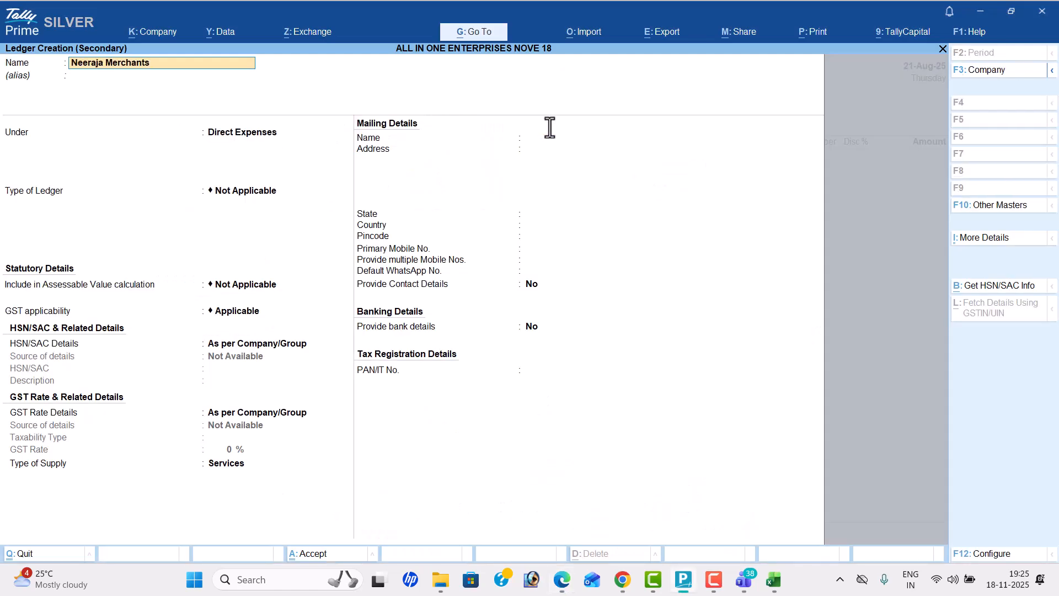
key(Return)
text(Sun)
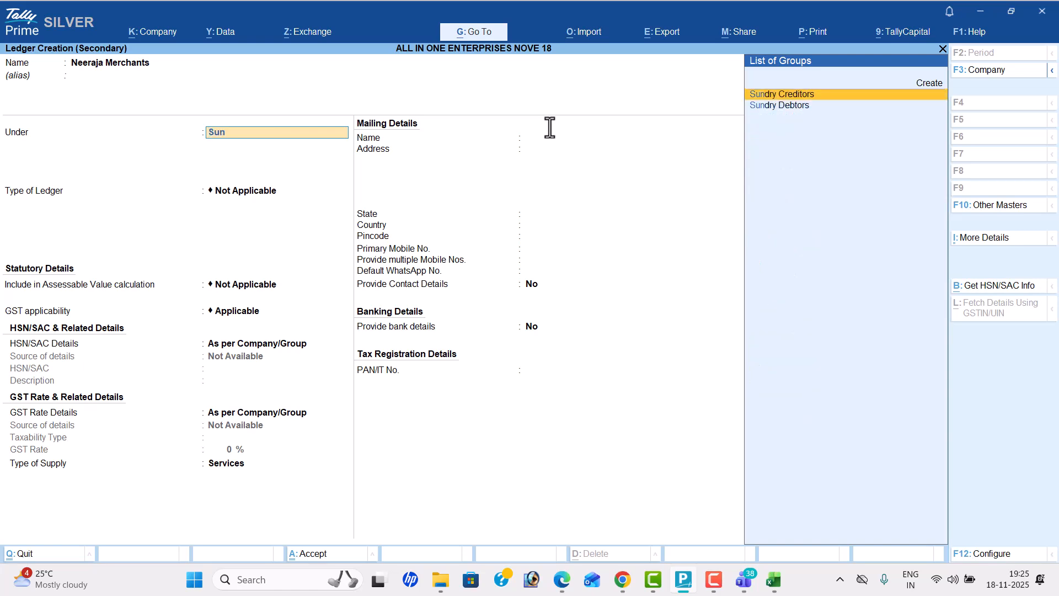
key(Return)
key(Return)
key(Return)
key(Return)
key(Return)
key(Return)
key(Return)
key(Return)
key(Return)
key(Return)
key(Return)
key(Return)
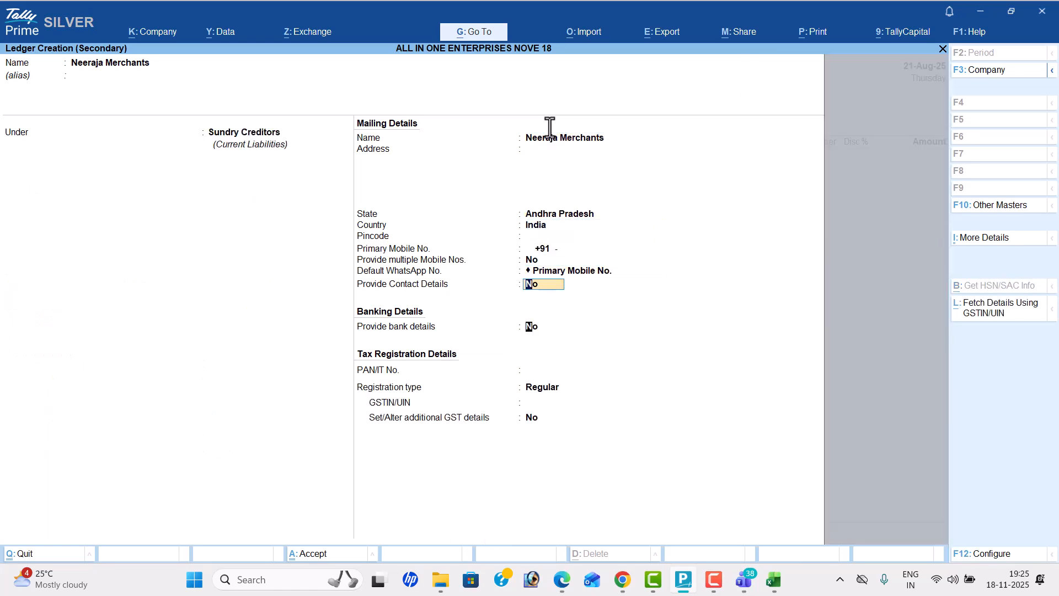
Step: Set the Neeraja Merchants ledger's GST registration type to Unregistered/Consumer, keep the other defaults and save the ledger
key(alt+Tab)
key(alt+Tab)
key(Down)
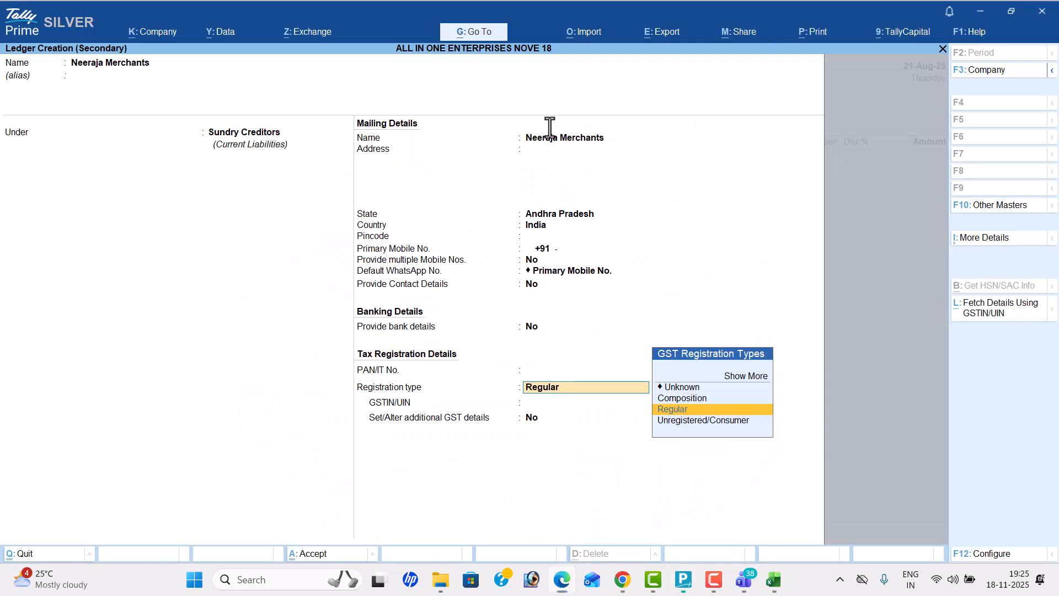
key(Return)
key(Return)
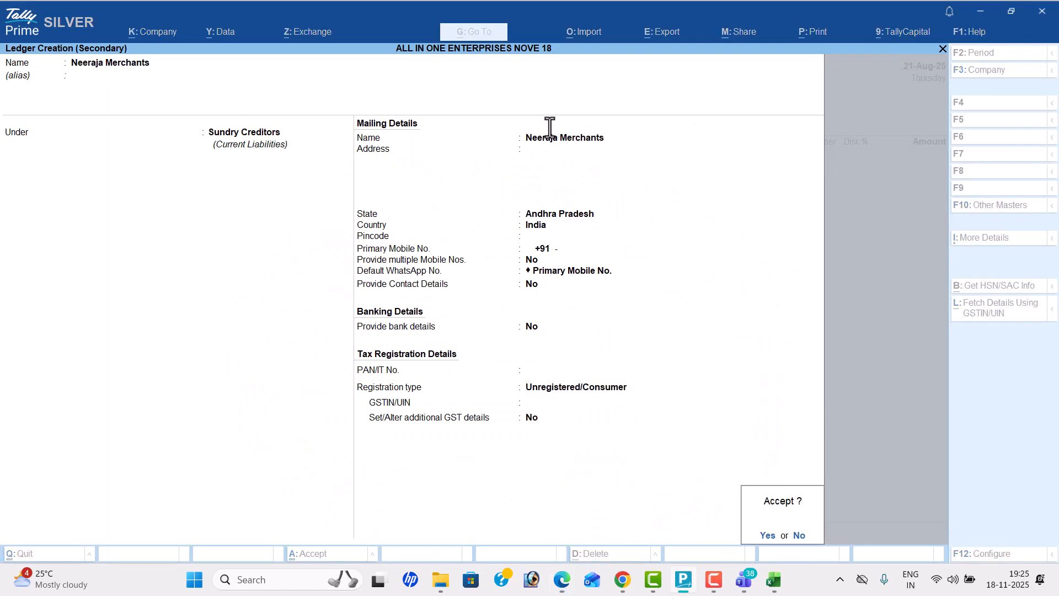
key(Return)
key(ctrl+a)
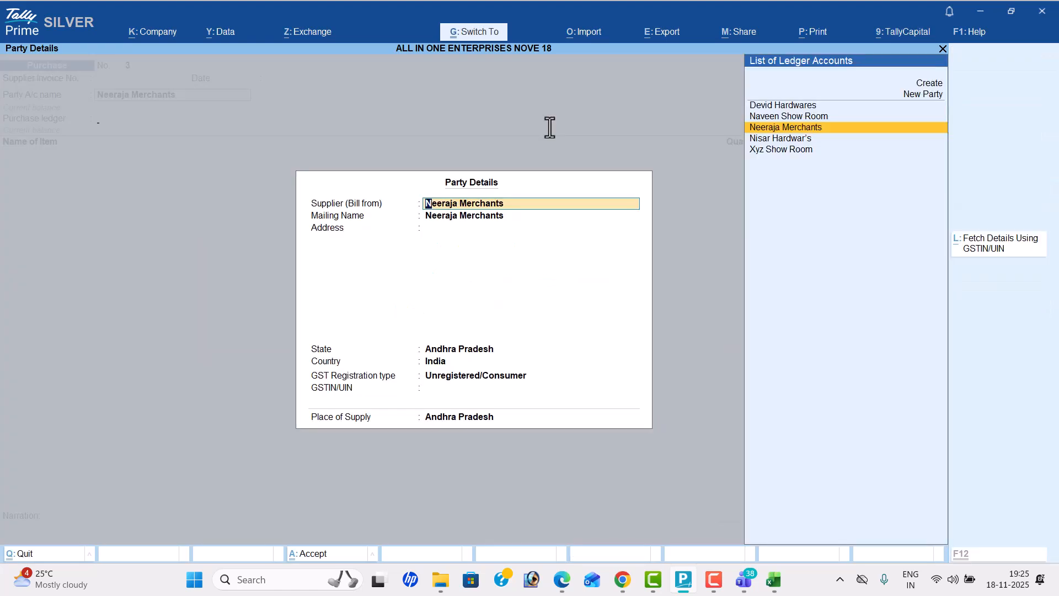
Step: Accept the supplier's party details and open the creation of a new ledger for the voucher's purchase ledger
key(ctrl+a)
key(alt+c)
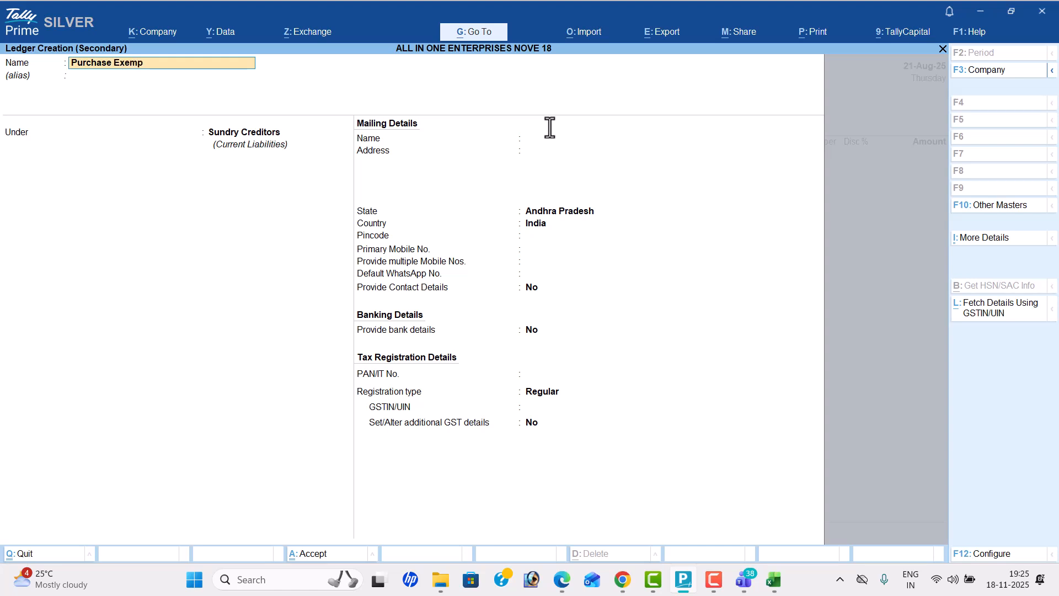
Step: Name the new ledger Purchase Exempt and place it under the Purchase Accounts group
key(Return)
key(Return)
text(Pu)
key(Return)
key(Return)
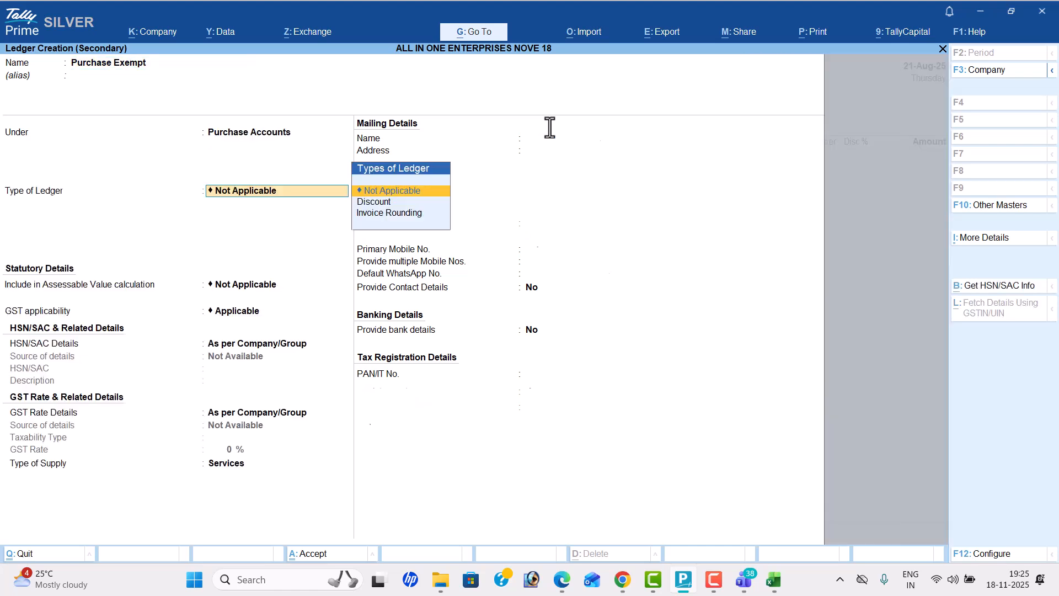
Step: Keep GST applicable on the Purchase Exempt ledger, complete its supply details and save it as the voucher's purchase ledger
key(Return)
key(Return)
key(Return)
key(Return)
key(Up)
key(Return)
key(Return)
key(Return)
key(Return)
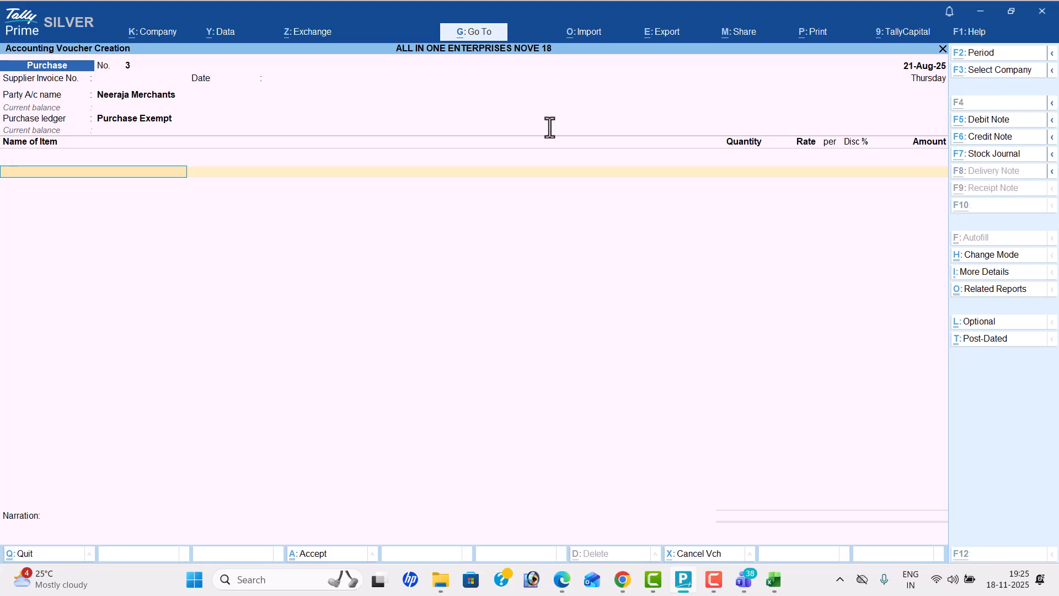
Step: Start a new stock item named Vibhudi Powder under Primary, copying the name from the PDF
key(alt+c)
key(alt+Tab)
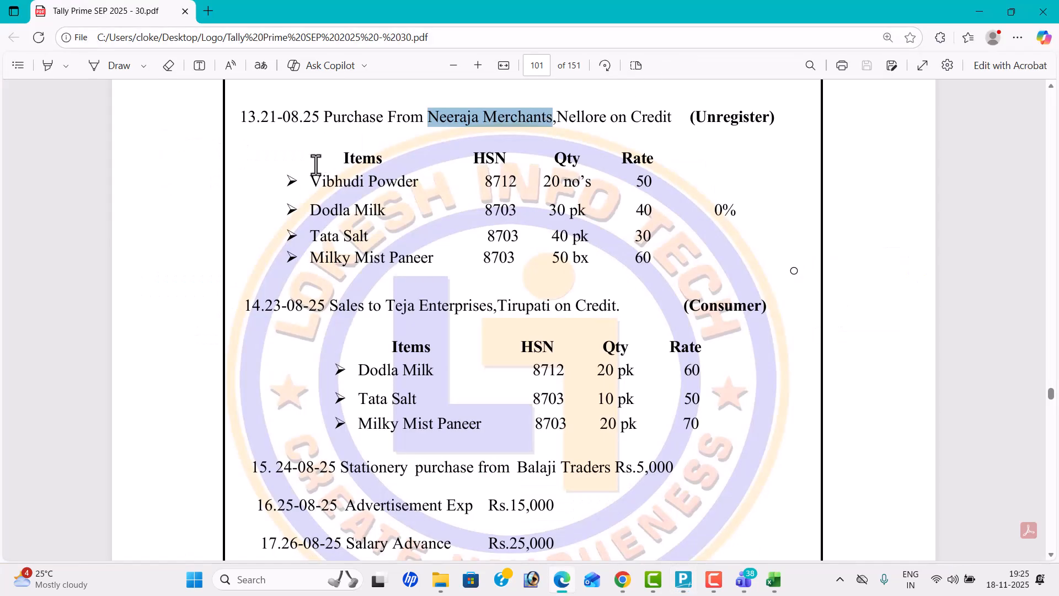
drag(310, 181, 413, 182)
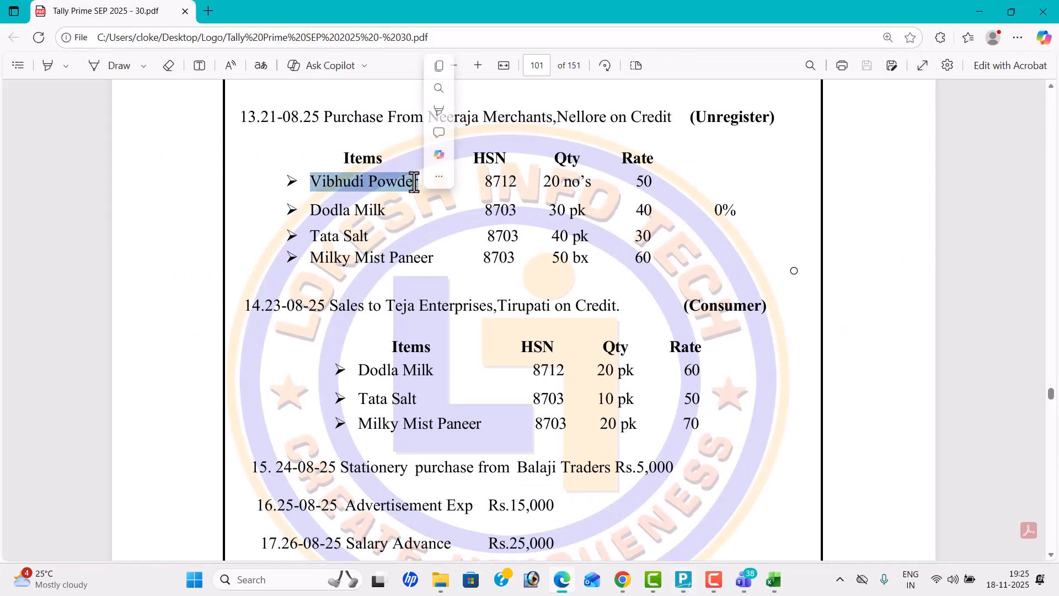
key(ctrl+c)
key(alt+Tab)
key(ctrl+v)
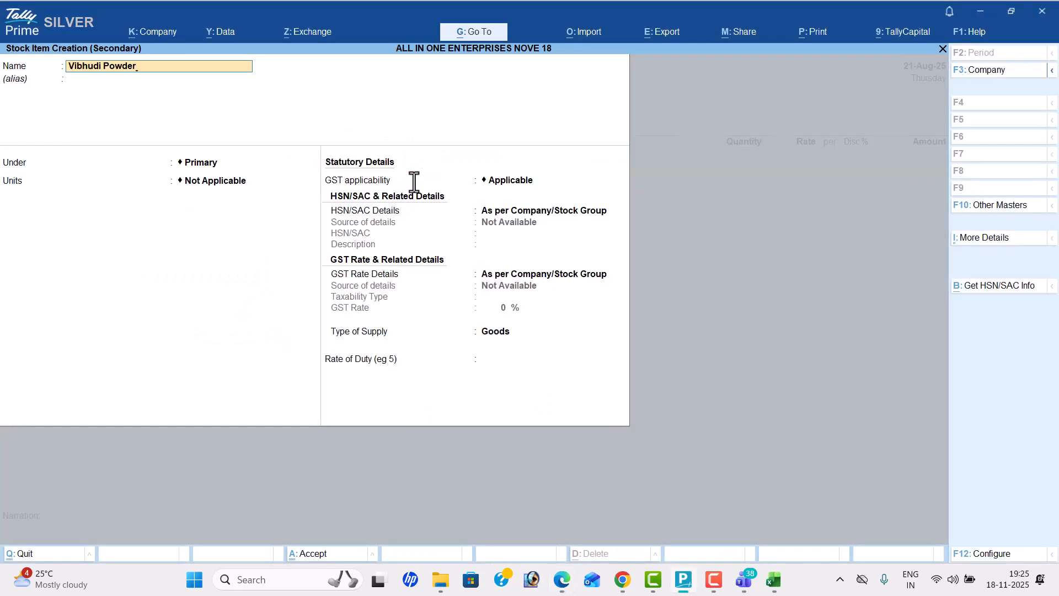
key(Return)
key(Return)
Step: Set Vibhudi Powder's unit to nos and specify HSN/SAC 8712 directly on the item, checking the values in the PDF
key(alt+Tab)
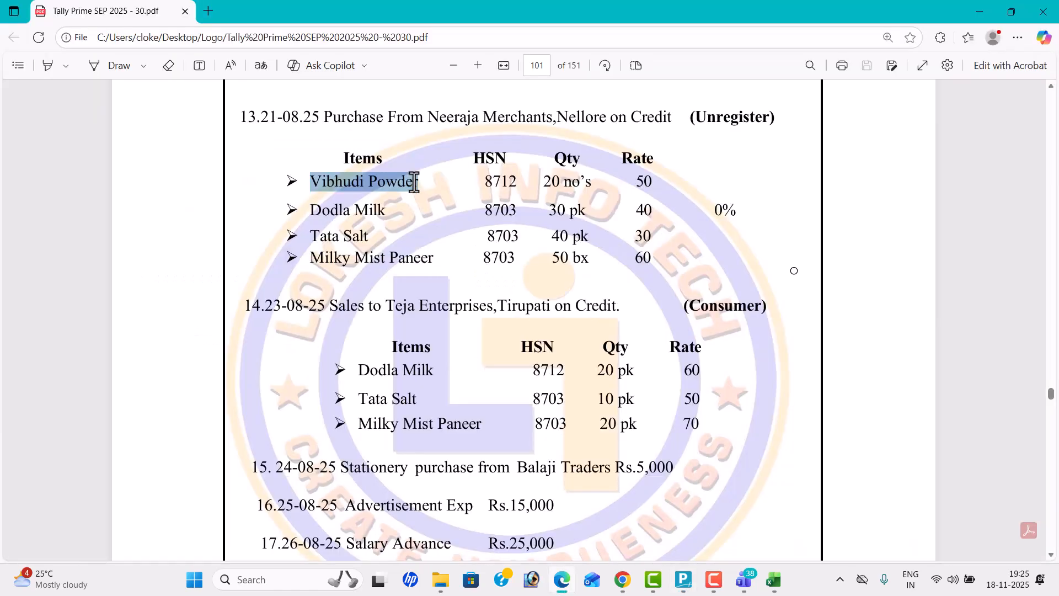
key(alt+Tab)
key(Down)
key(Return)
key(Return)
key(Down)
key(Return)
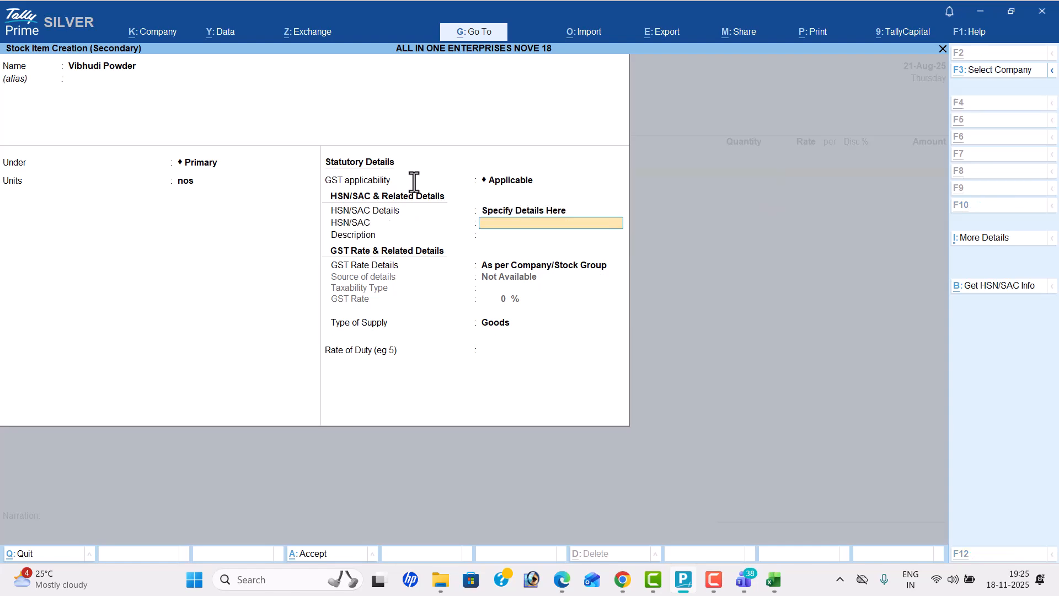
key(alt+Tab)
key(alt+Tab)
text(871)
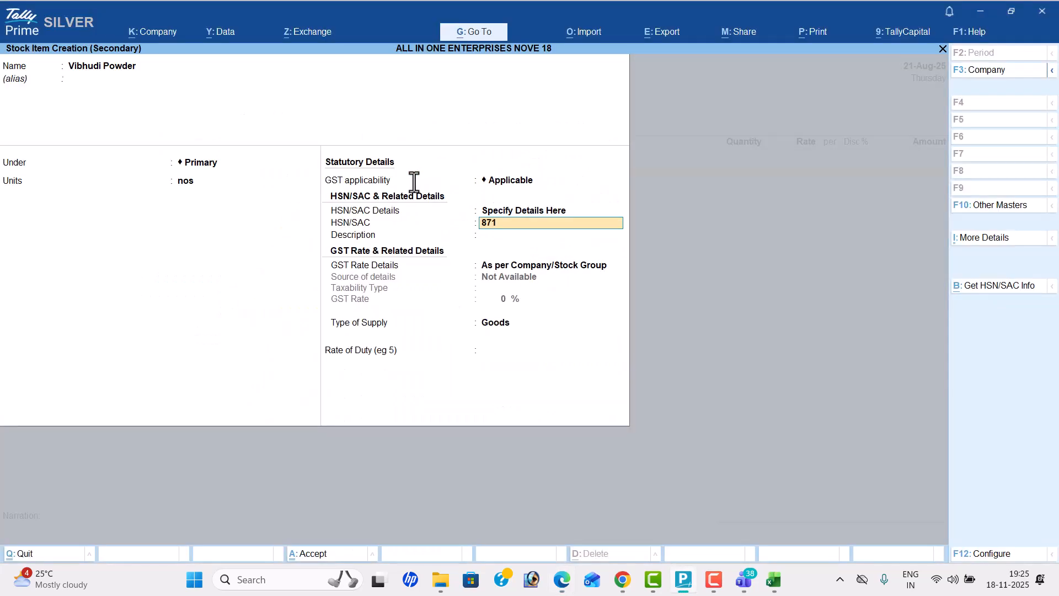
text(2)
key(Return)
Step: Specify Vibhudi Powder's GST rate details on the item with taxability Exempt and save the stock item
key(Return)
key(Down)
key(Return)
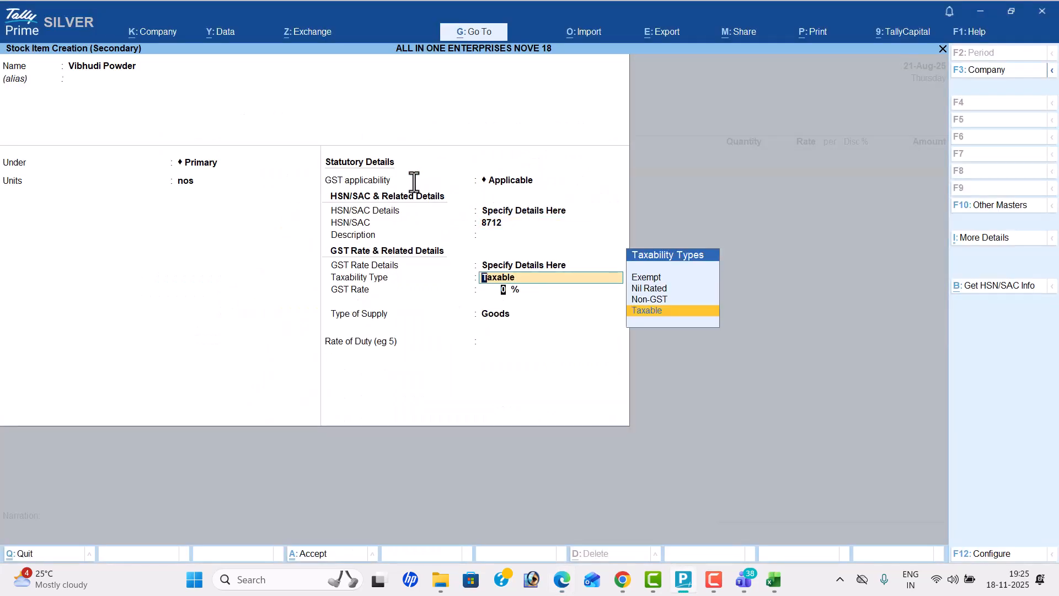
key(Up)
key(Up)
key(Up)
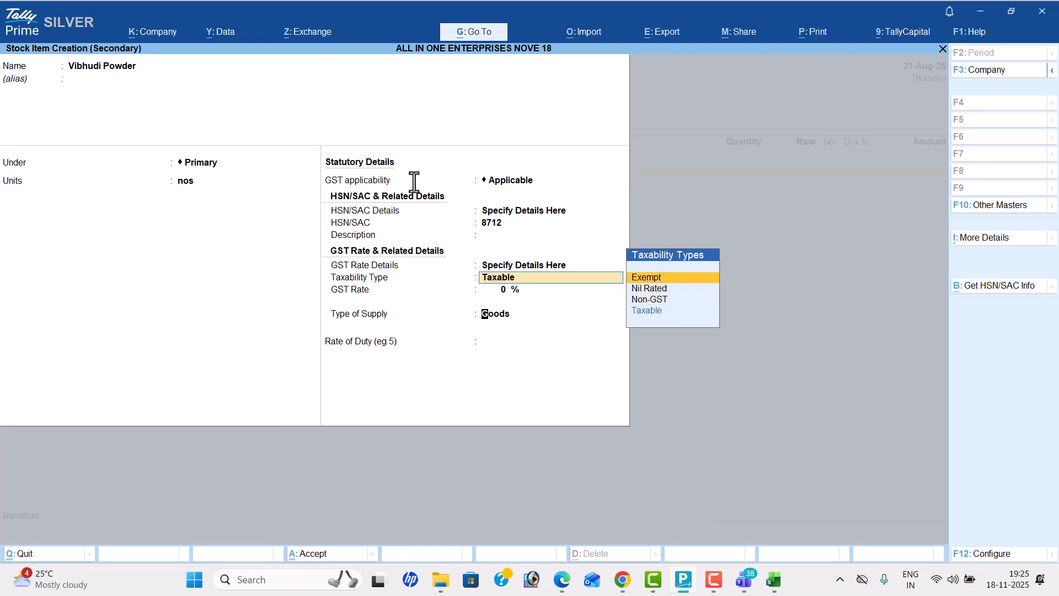
key(Return)
key(Return)
key(Return)
Step: Enter the Vibhudi Powder line with a quantity of 20 nos at a rate of 50
key(Return)
key(alt+Tab)
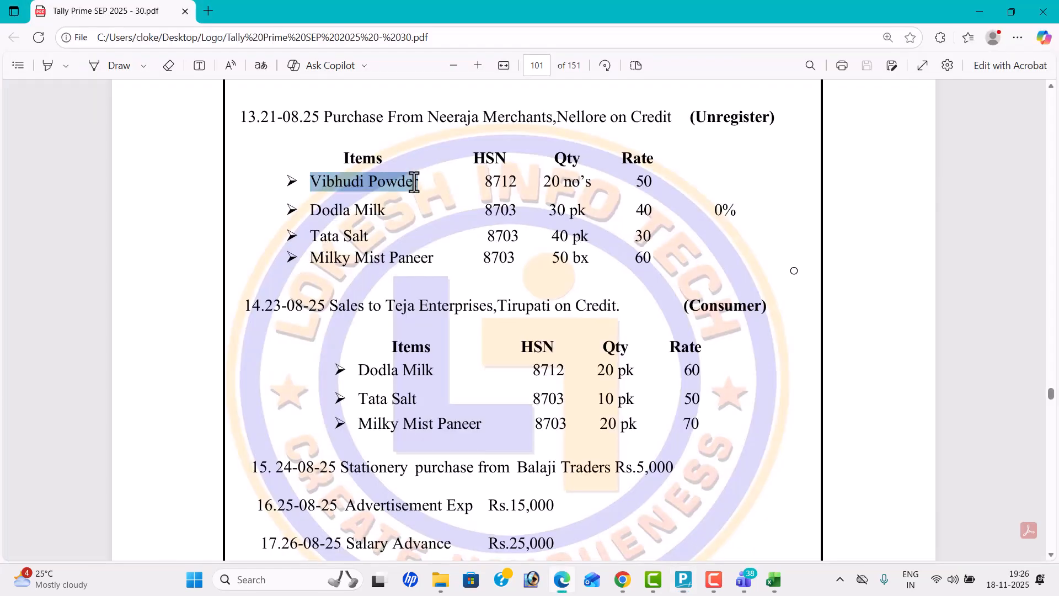
key(alt+Tab)
text(20)
key(Return)
text(5)
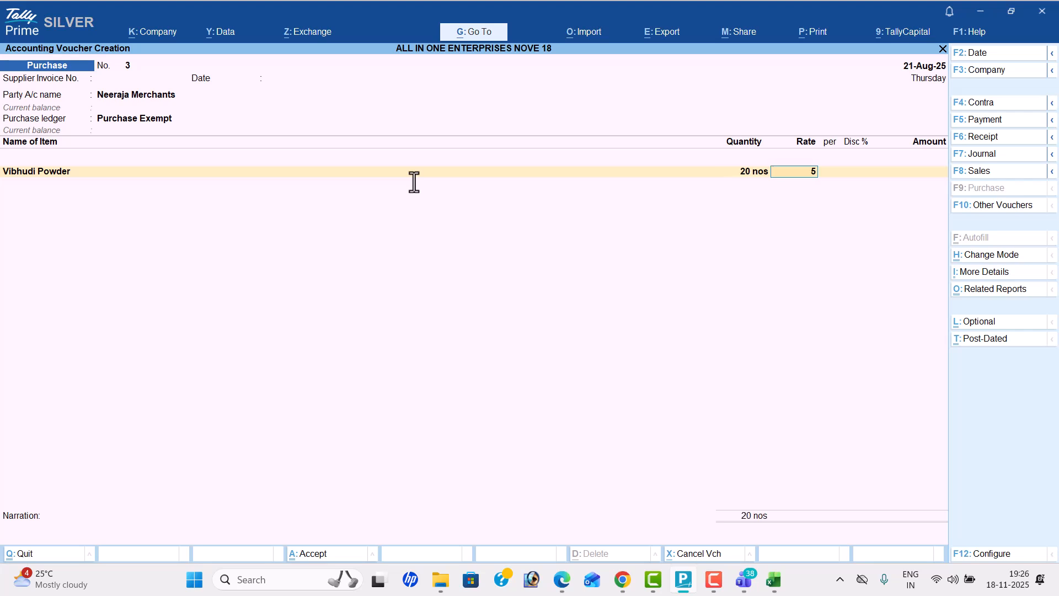
key(Return)
key(Return)
key(Return)
Step: Start a new stock item named Dodla Milk under Primary, copying the name from the PDF
key(alt+c)
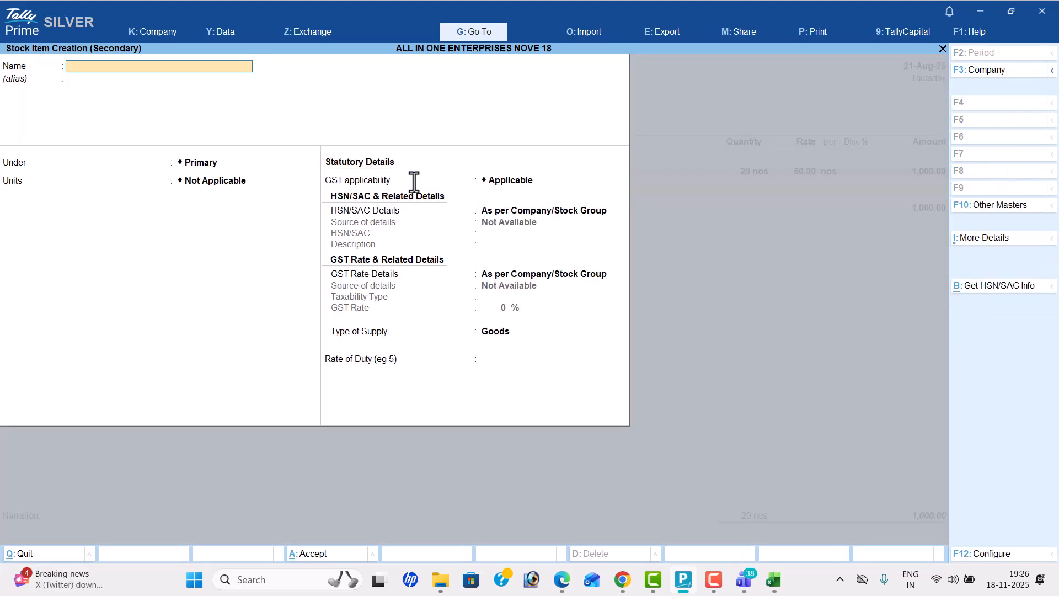
key(alt+Tab)
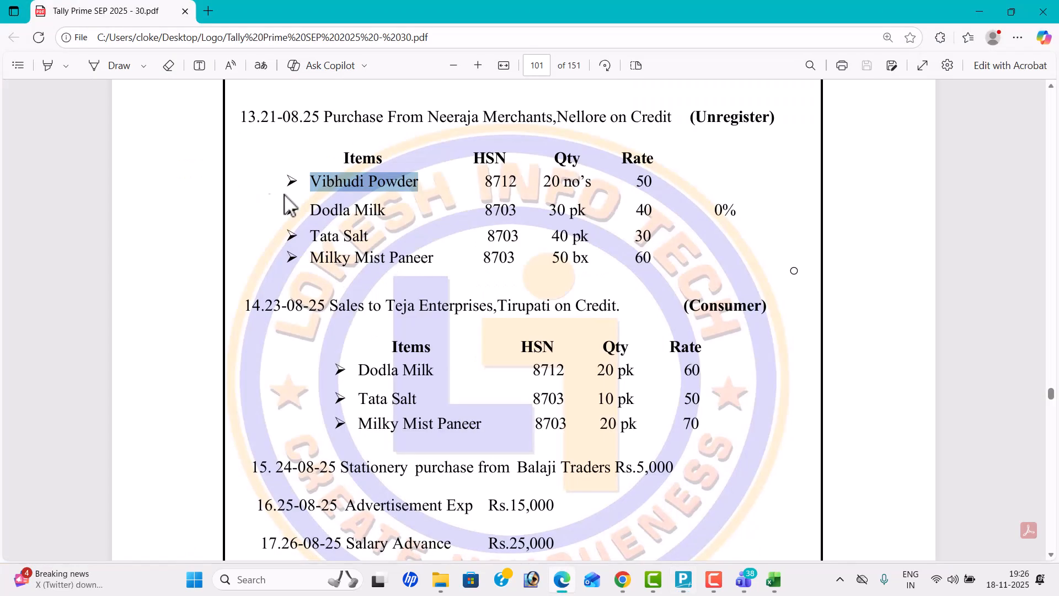
drag(313, 211, 391, 217)
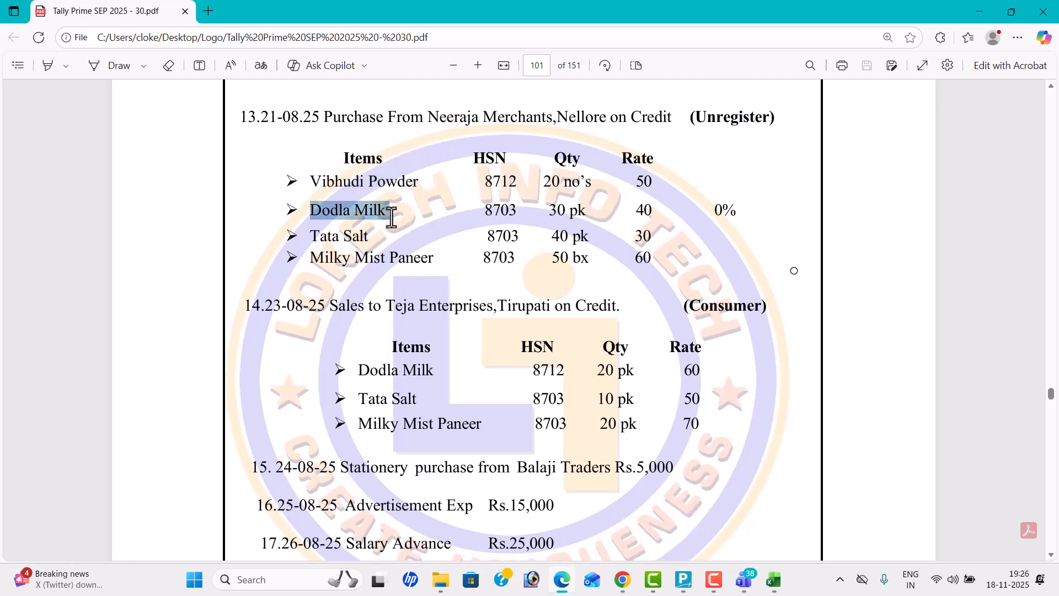
key(ctrl+c)
key(alt+Tab)
key(ctrl+v)
key(Return)
key(Return)
key(Return)
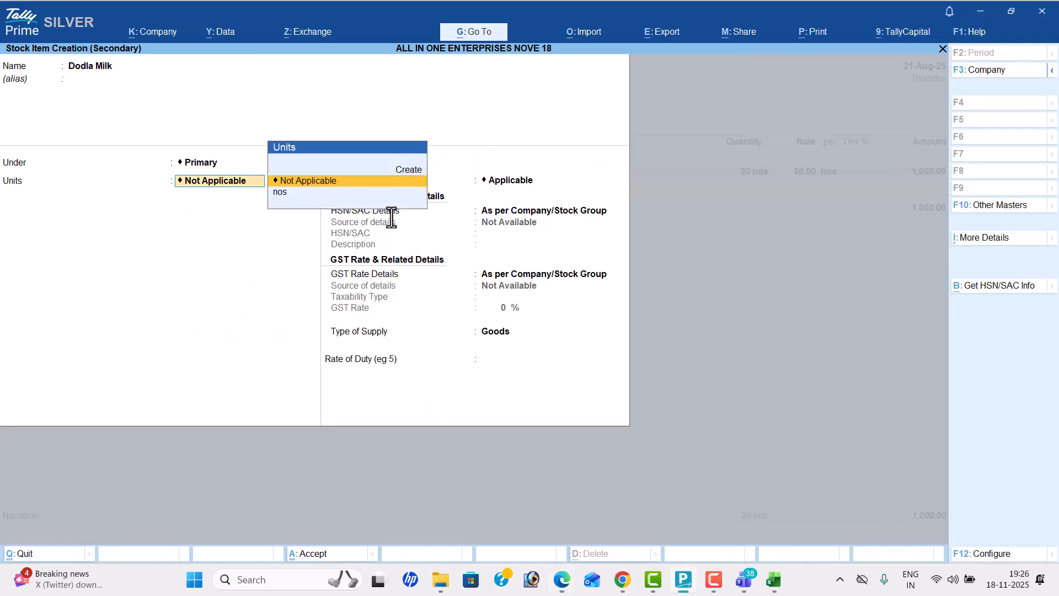
Step: Create a simple unit with symbol pk and the PAC quantity code, and assign it to Dodla Milk
key(alt+Tab)
key(alt+Tab)
key(alt+c)
text(pk)
key(Return)
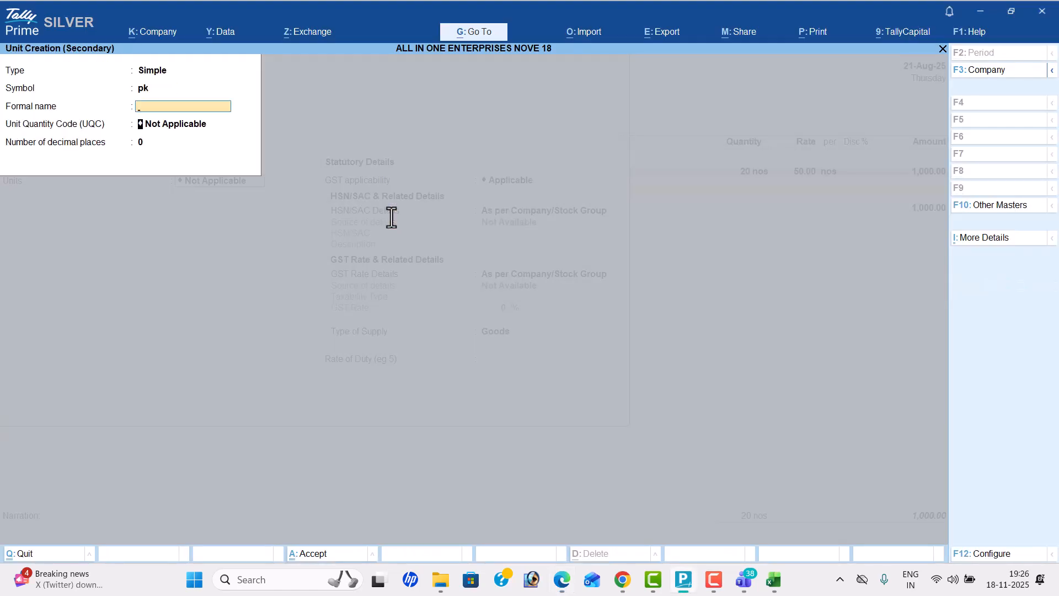
key(Return)
text(p)
key(Return)
key(Return)
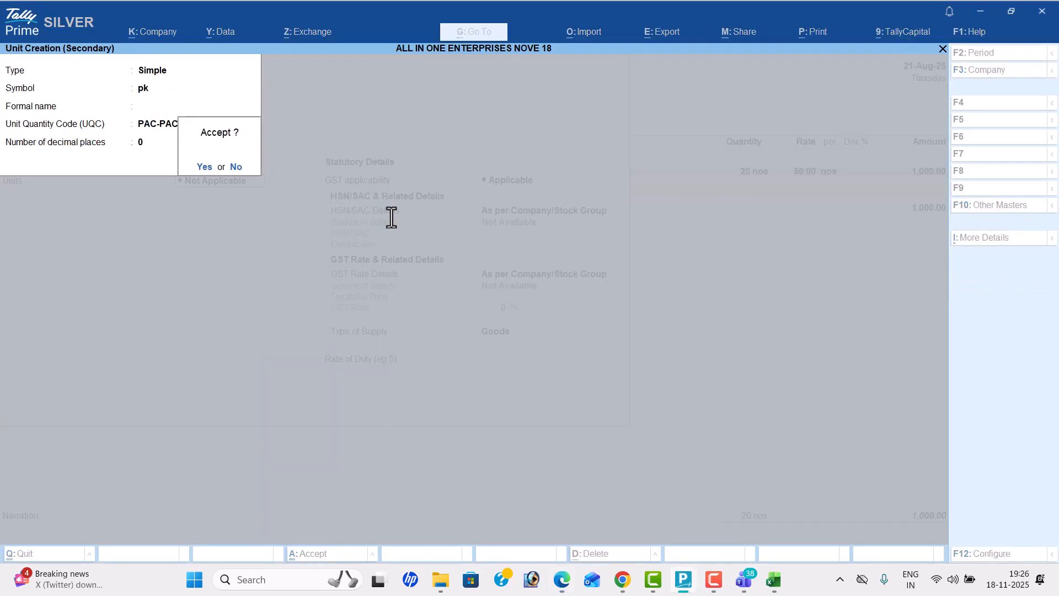
key(Return)
key(Return)
Step: Enter HSN/SAC 8703 for Dodla Milk as given in the PDF
key(alt+Tab)
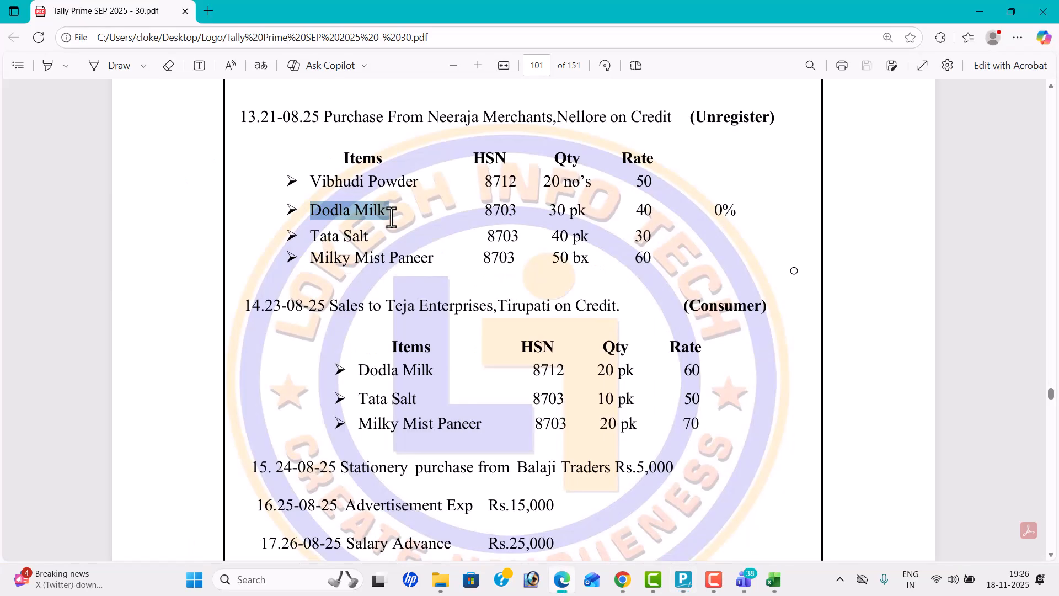
key(alt+Tab)
text(87)
key(Return)
key(Return)
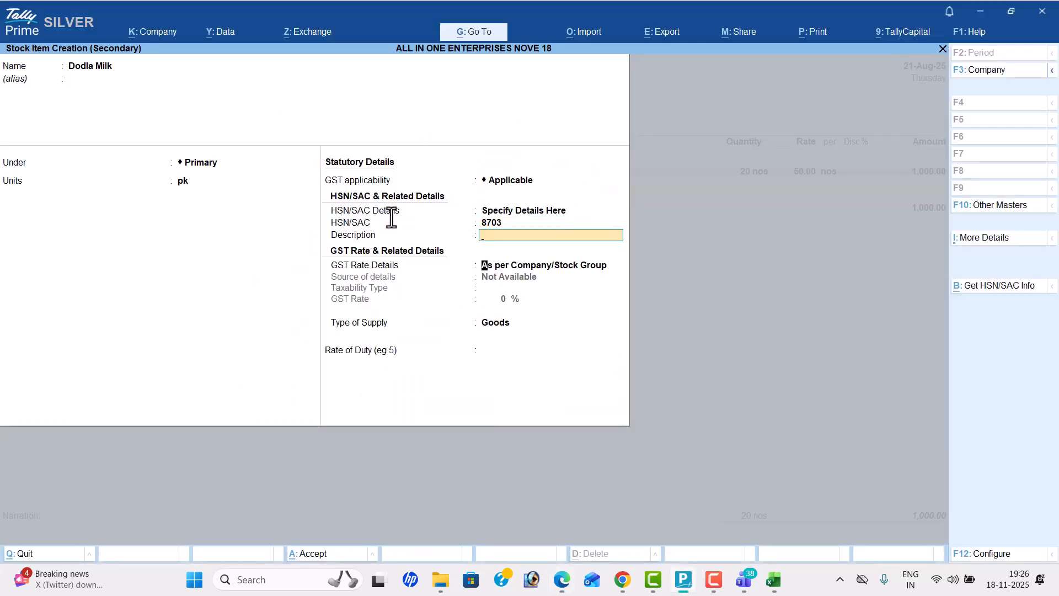
Step: Specify Dodla Milk's GST rate details on the item with taxability Exempt and save the stock item
key(Down)
key(Return)
key(Return)
key(alt+Tab)
key(alt+Tab)
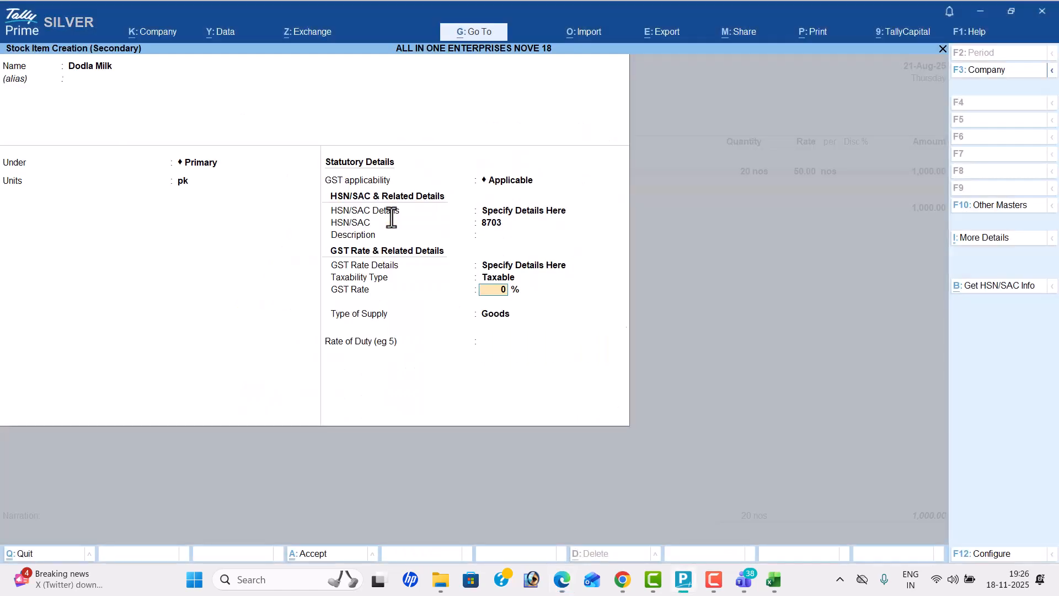
key(BackSpace)
key(Up)
key(Up)
key(Up)
key(Return)
key(Return)
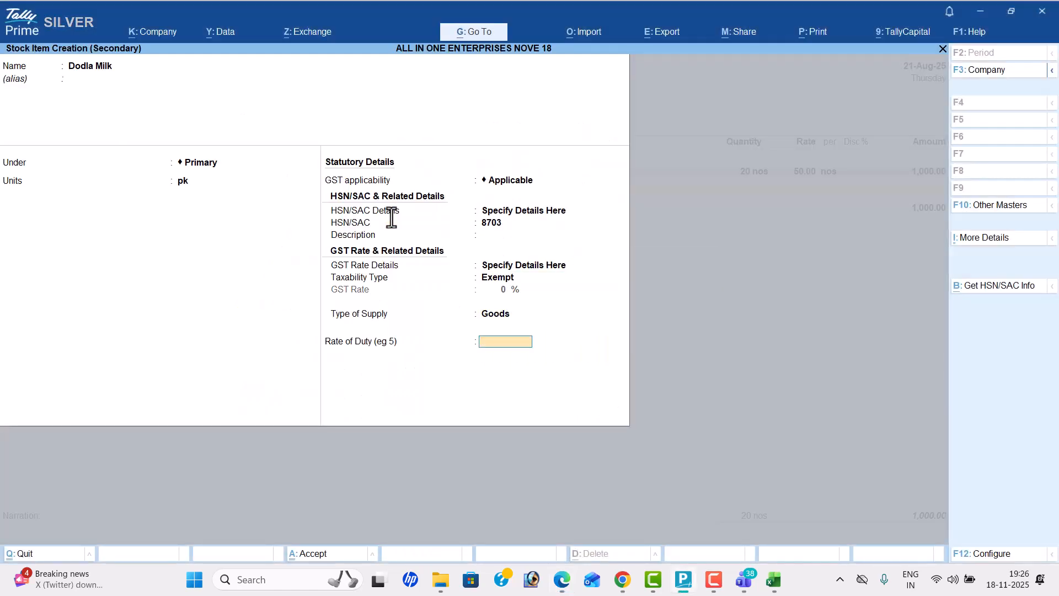
key(Return)
key(Return)
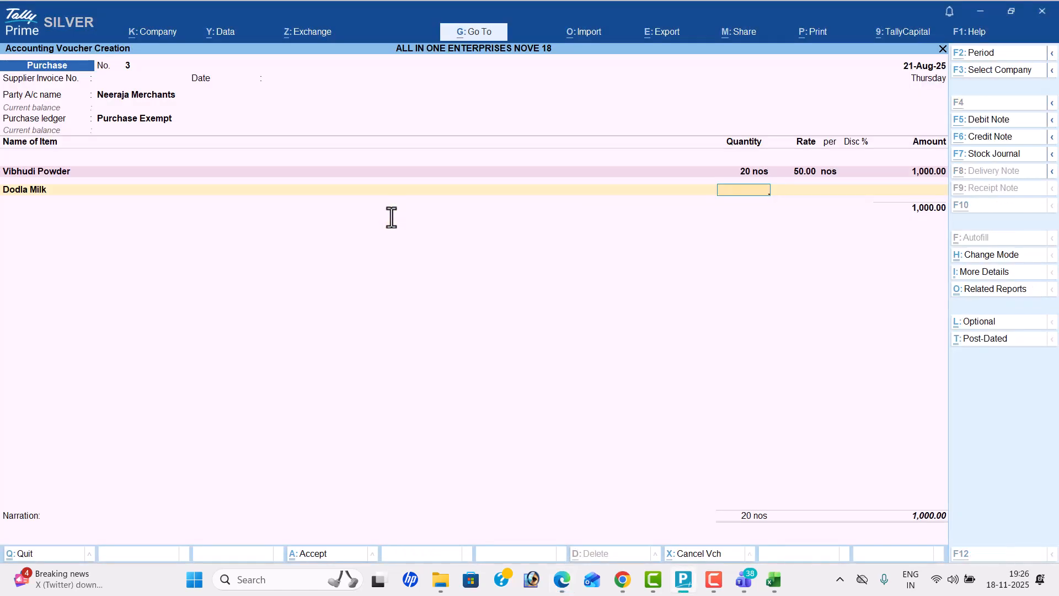
Step: Enter the Dodla Milk line with a quantity of 30 pk at a rate of 40
key(alt+Tab)
key(alt+Tab)
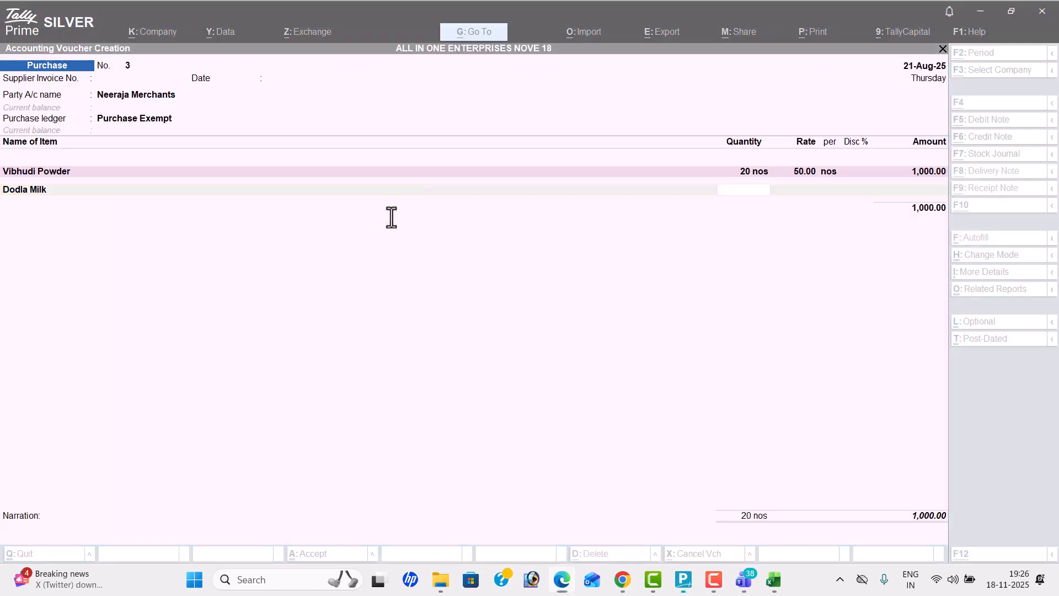
text(30)
key(Return)
text(40)
key(Return)
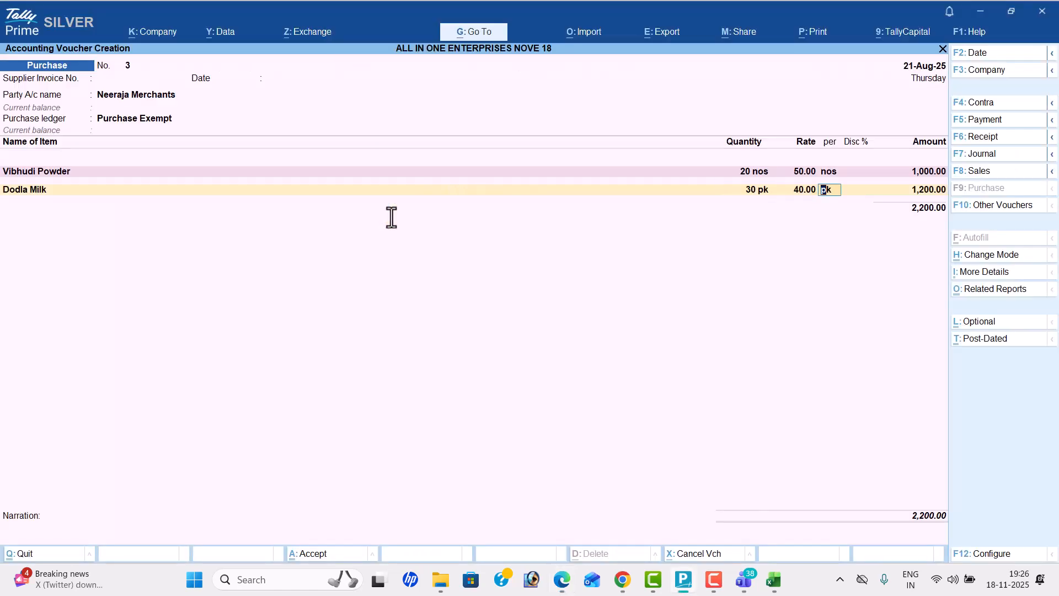
key(Return)
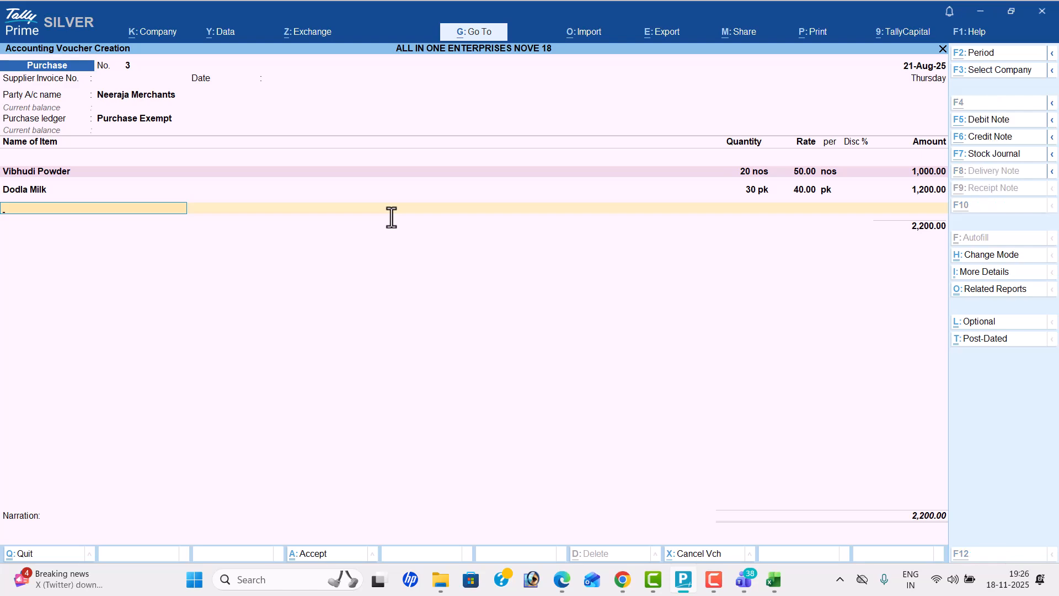
Step: Start a new stock item named Tata Salt under Primary, copying the name from the PDF
key(alt+c)
key(alt+Tab)
drag(313, 236, 380, 238)
key(ctrl+c)
key(alt+Tab)
key(ctrl+alt+v)
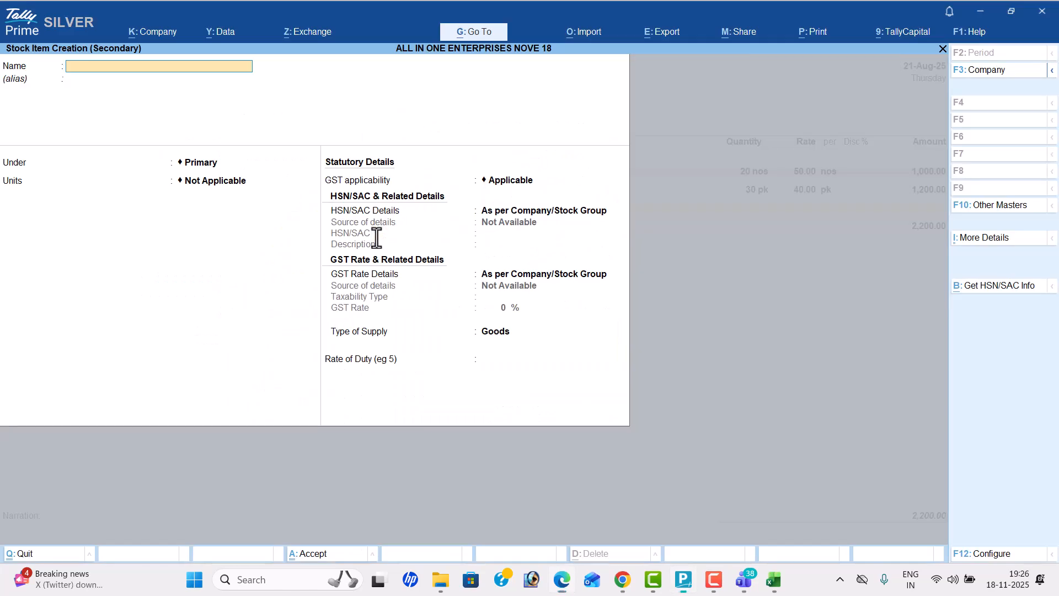
key(Return)
key(Return)
key(Return)
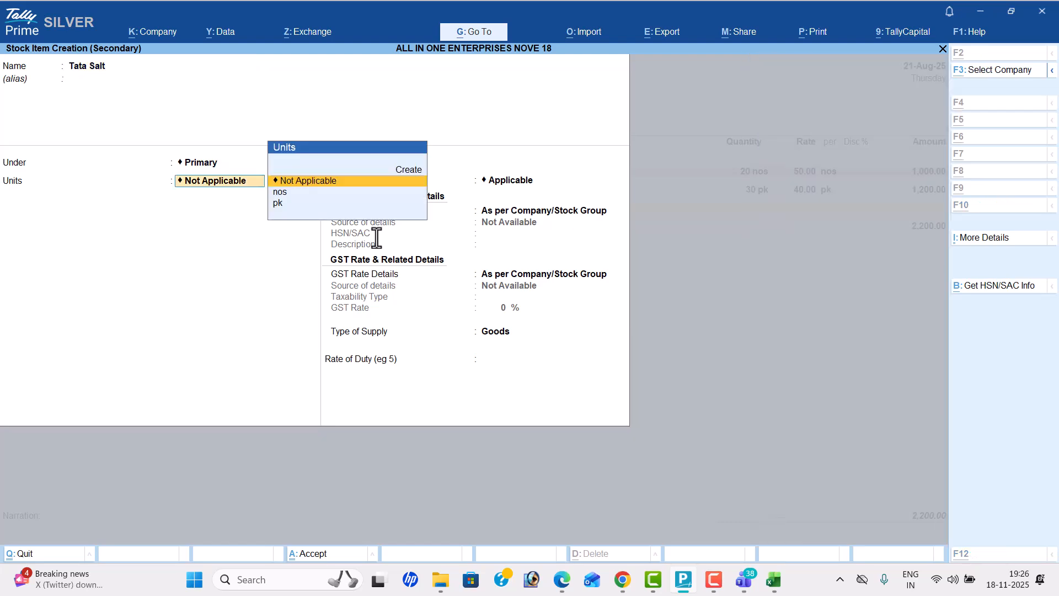
Step: Set Tata Salt's unit to pk and specify HSN/SAC 8703 on the item, checking the values in the PDF
key(alt+Tab)
key(alt+Tab)
key(Return)
key(Return)
key(Return)
key(alt+Tab)
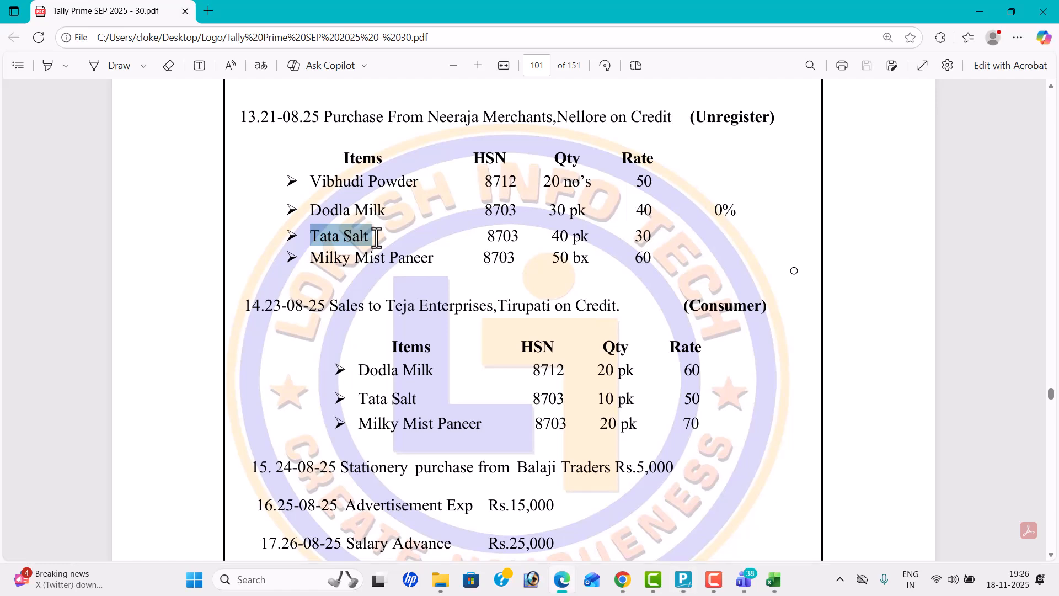
key(alt+Tab)
text(8703)
key(Return)
key(Return)
key(Return)
Step: Specify Tata Salt's GST rate details on the item with taxability Exempt and save the stock item
key(Up)
key(Up)
key(Up)
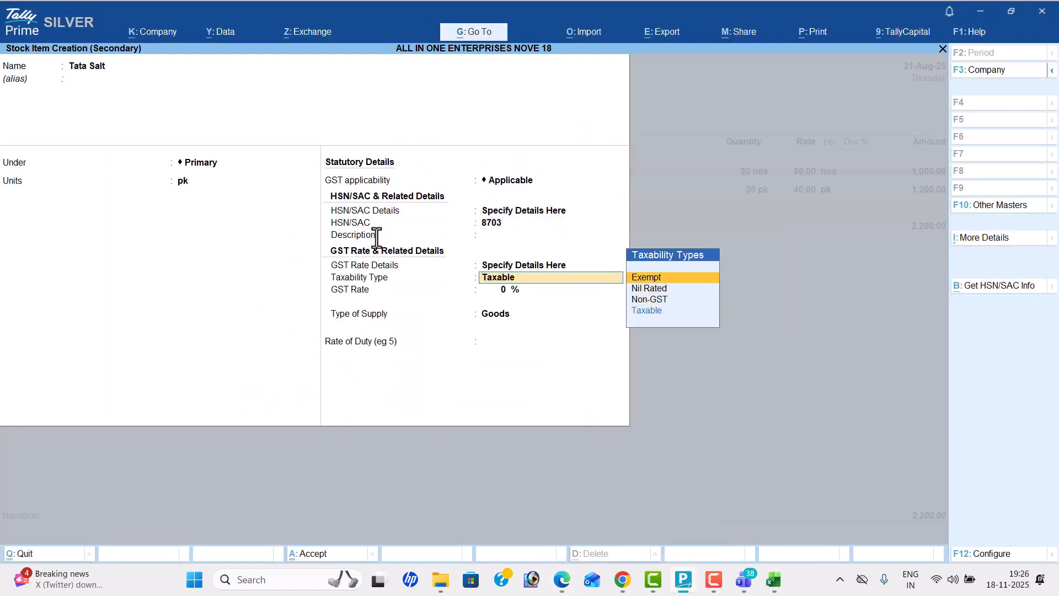
key(Return)
key(Return)
key(Return)
Step: Enter the Tata Salt line with a quantity of 40 pk at a rate of 30
key(alt+Tab)
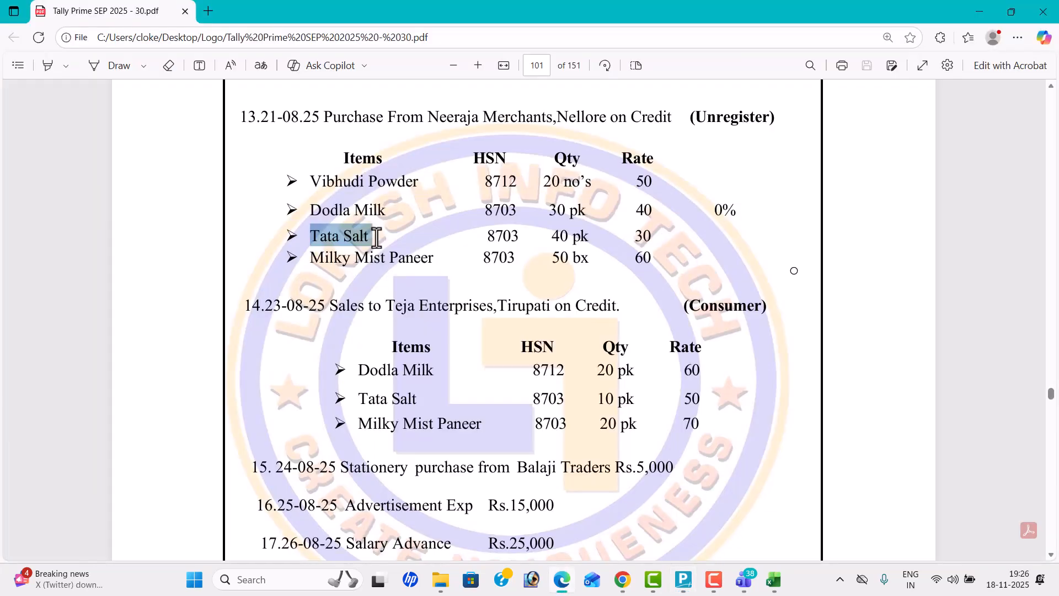
key(alt+Tab)
text(40)
key(Return)
text(30)
key(Return)
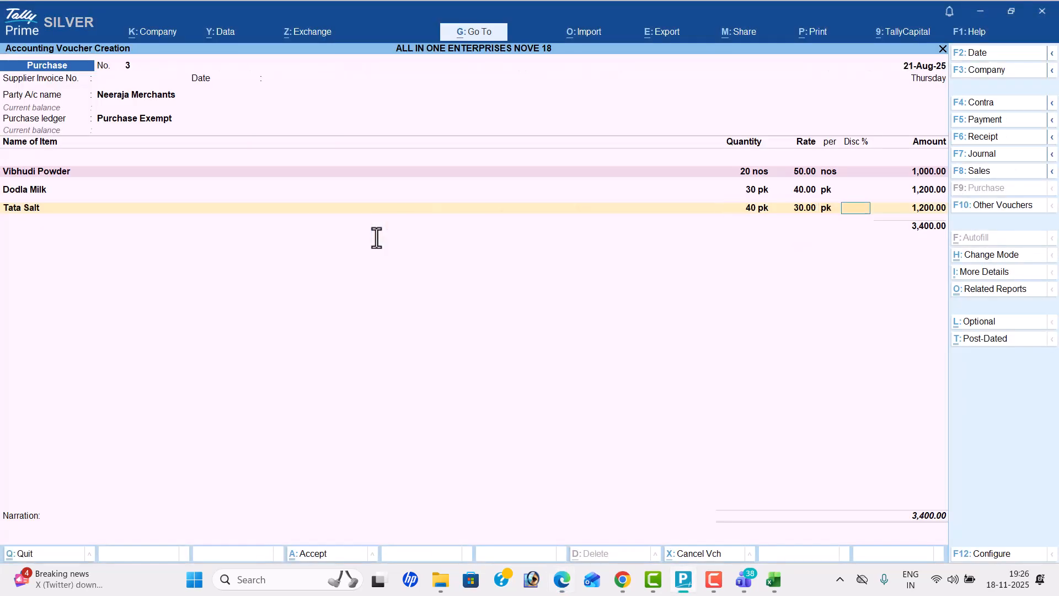
key(Return)
key(Return)
Step: Start a new stock item named Milky Mist Paneer under Primary, copying the name from the PDF
key(alt+c)
key(alt+Tab)
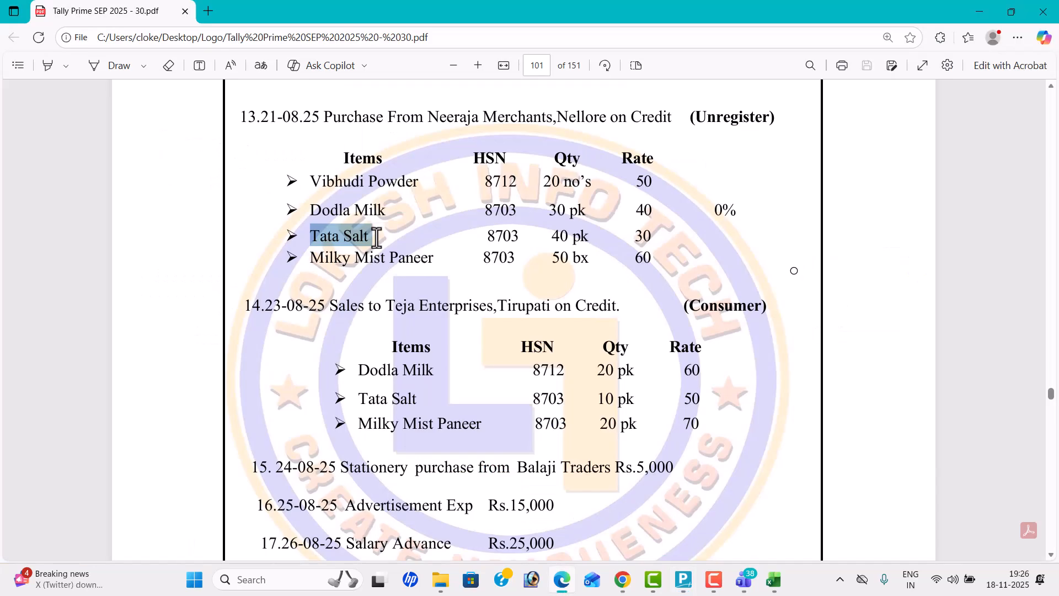
drag(315, 257, 436, 266)
key(ctrl+c)
key(alt+Tab)
key(ctrl+v)
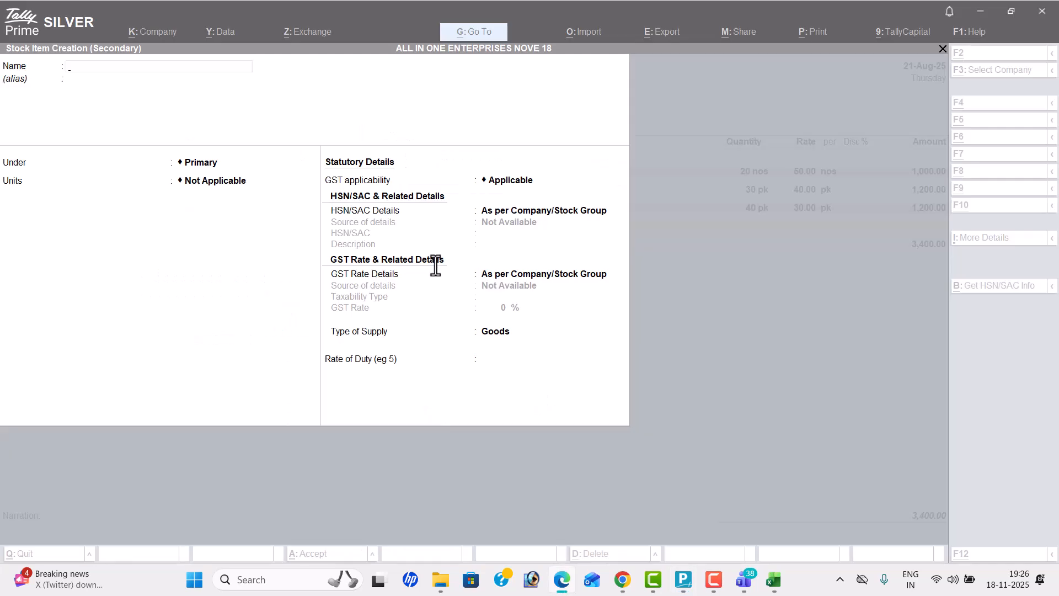
key(Return)
key(Return)
Step: Create a simple unit bx with UQC BOX-BOX for Milky Mist Paneer, checking the unit in the PDF
key(alt+Tab)
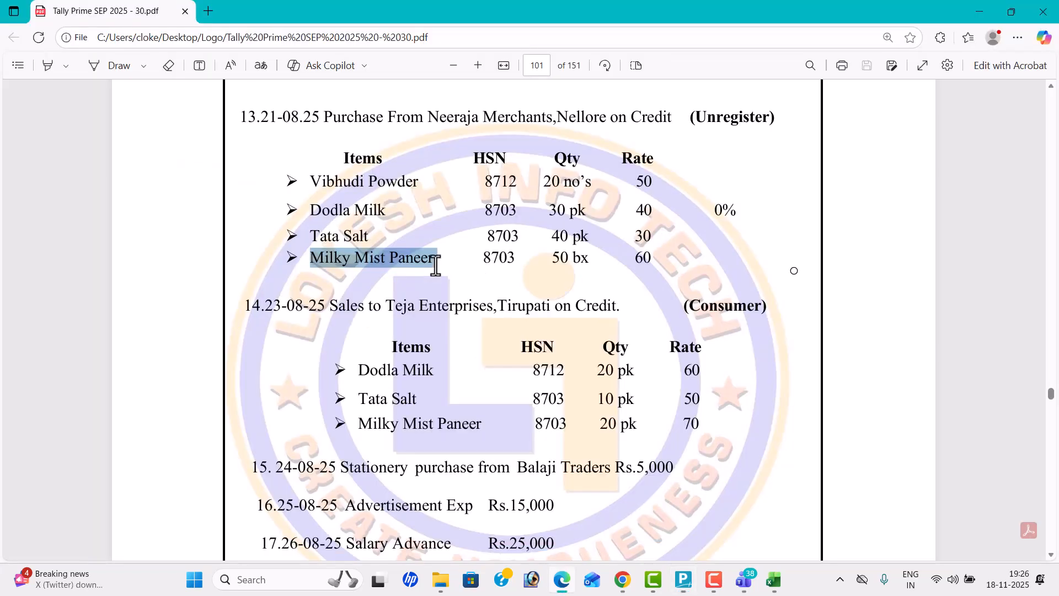
key(alt+Tab)
key(alt+c)
text(b)
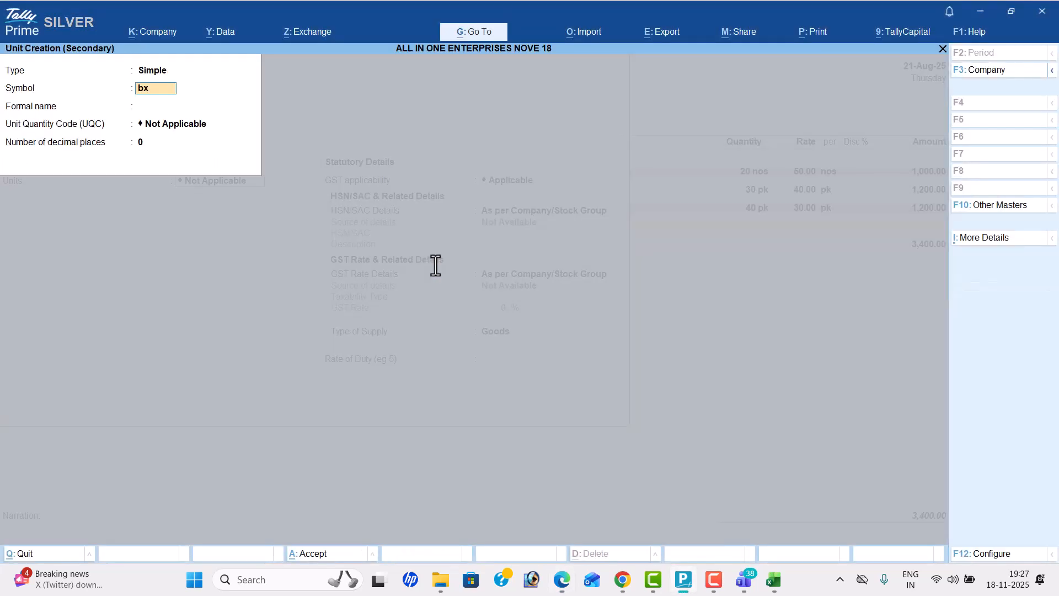
text(x)
key(Return)
key(Return)
text(ox)
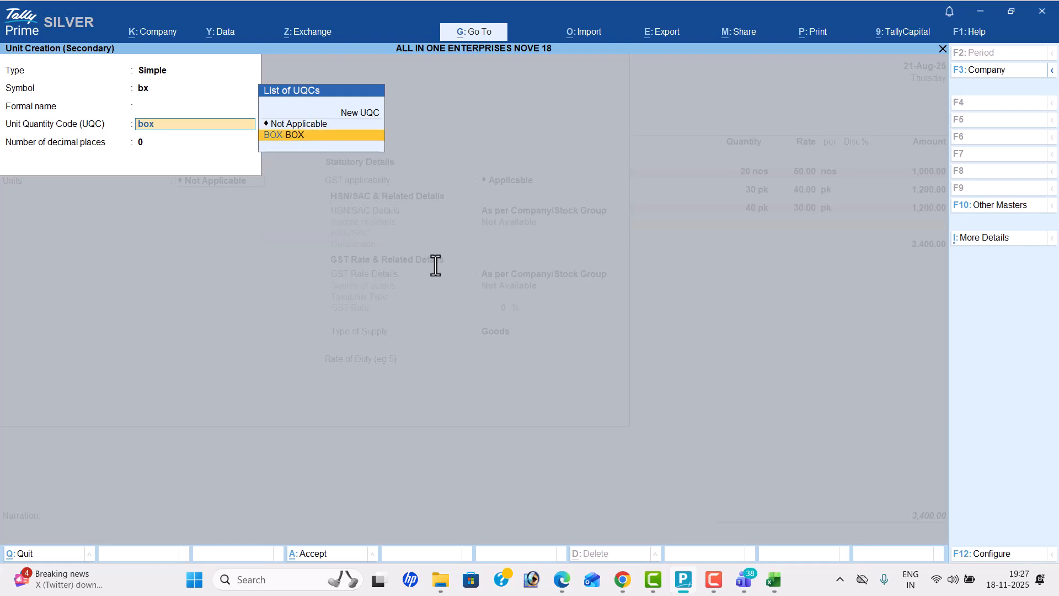
key(Return)
Step: Specify HSN/SAC 8703 directly on the Milky Mist Paneer item, checking the code in the PDF
key(Return)
key(Return)
key(Down)
key(Return)
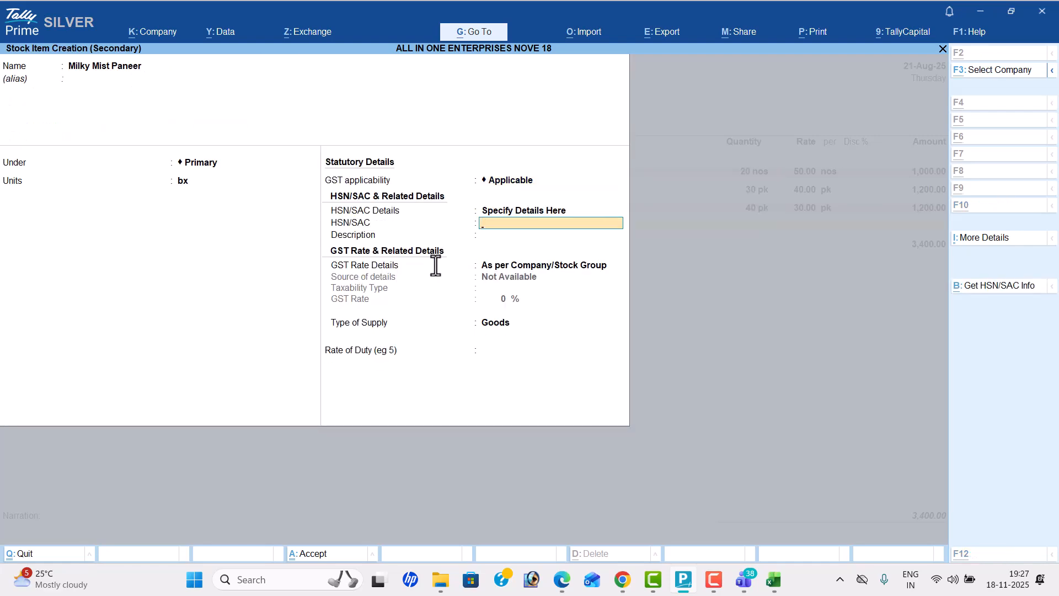
key(alt+Tab)
key(alt+Tab)
text(87)
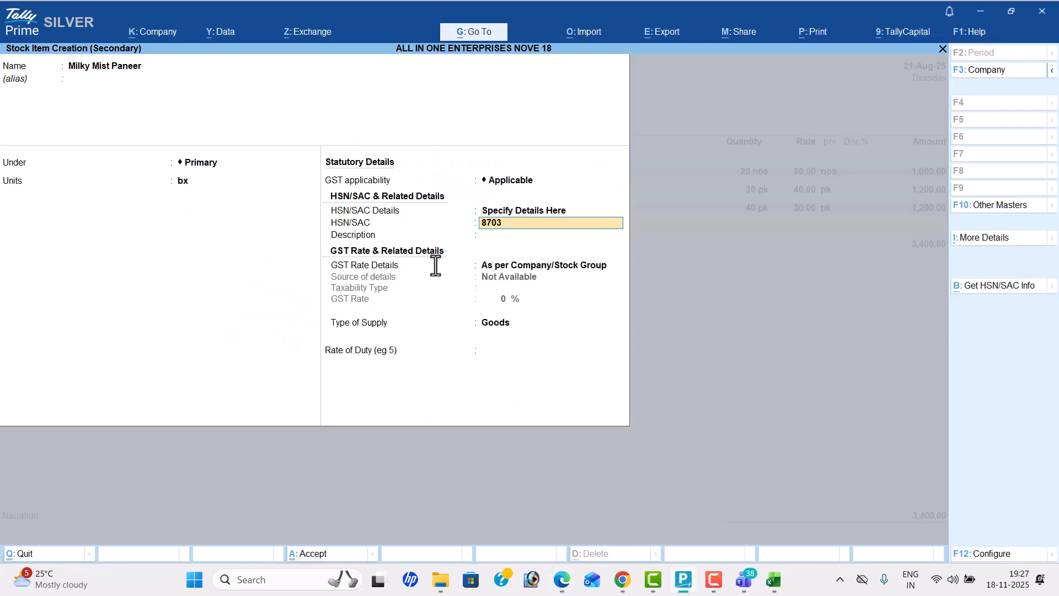
text(03)
key(Return)
Step: Specify Milky Mist Paneer's GST rate details on the item with taxability Exempt and save the stock item
key(Return)
key(Down)
key(Return)
key(Return)
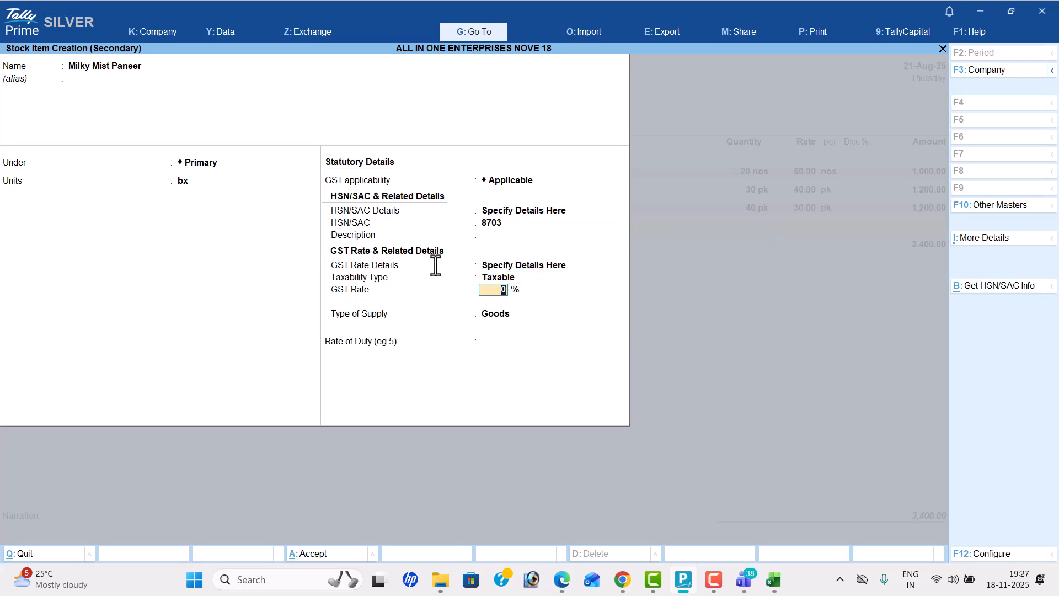
key(BackSpace)
key(Up)
key(Up)
key(Up)
Step: Enter the Milky Mist Paneer line with a quantity of 50 bx at a rate of 60, as listed in the PDF
key(Return)
key(Return)
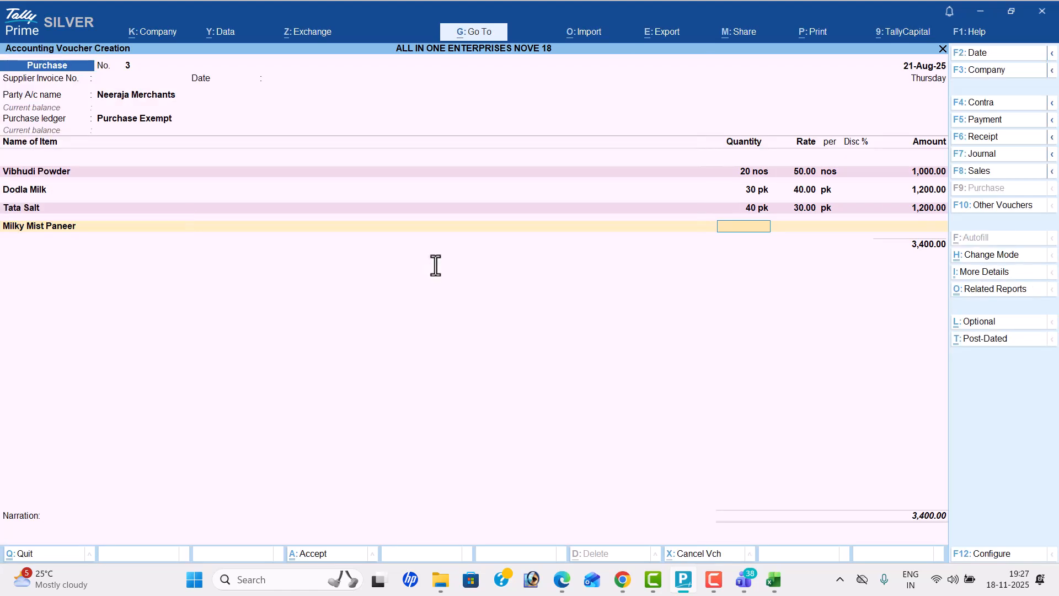
key(alt+Tab)
key(alt+Tab)
text(50)
key(Return)
text(60)
key(Return)
Step: End the item list without additional ledgers or narration and accept the Neeraja Merchants purchase voucher
key(Return)
key(Return)
key(Return)
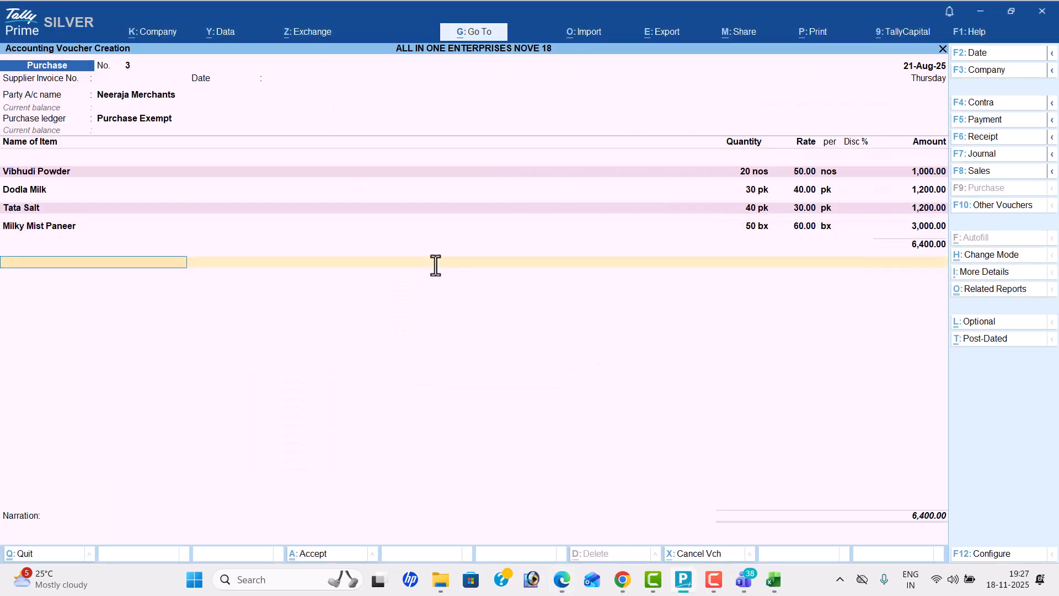
key(Return)
key(Return)
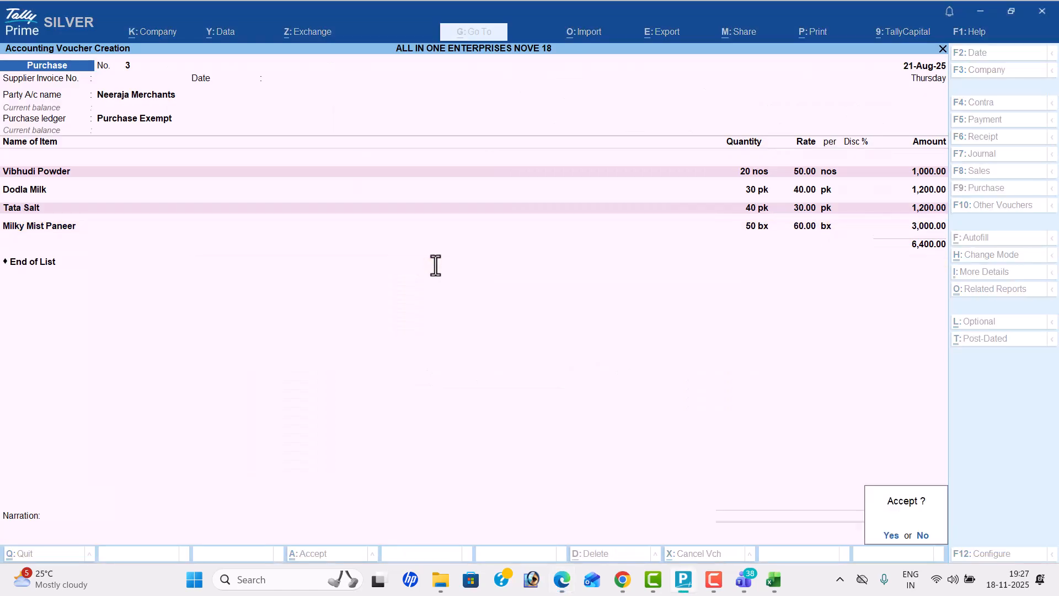
key(Return)
Step: Start a sales voucher dated 23-8-2025 for transaction 14, checking its details in the PDF
key(alt+Tab)
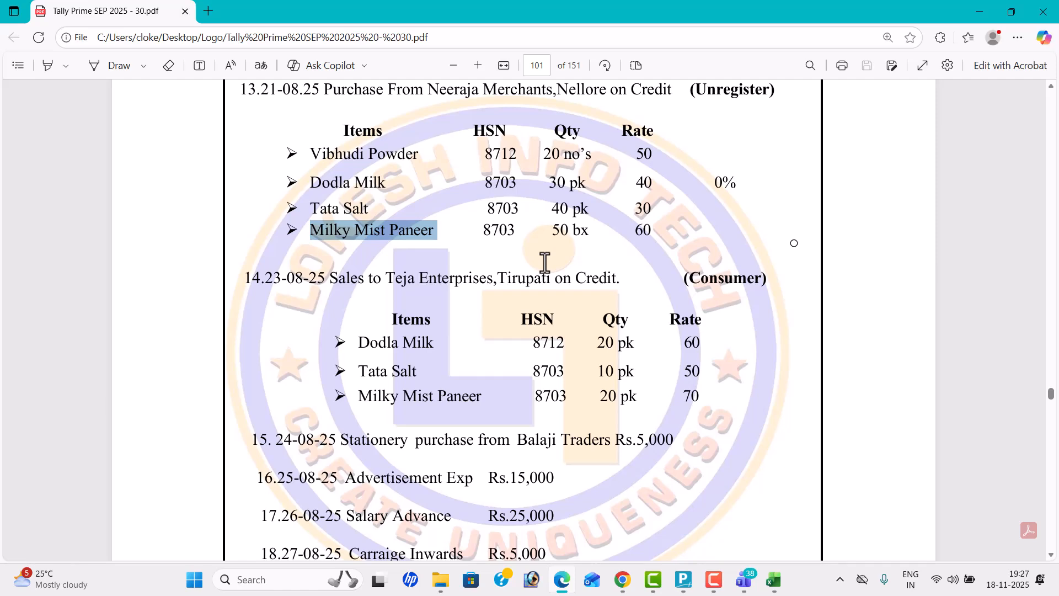
key(alt+Tab)
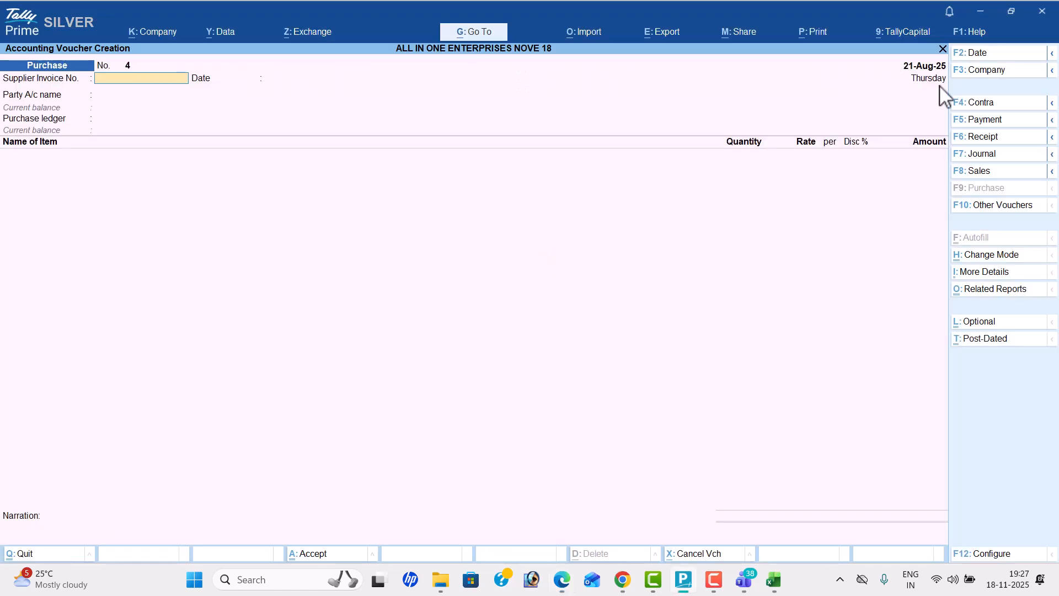
click(987, 171)
click(991, 55)
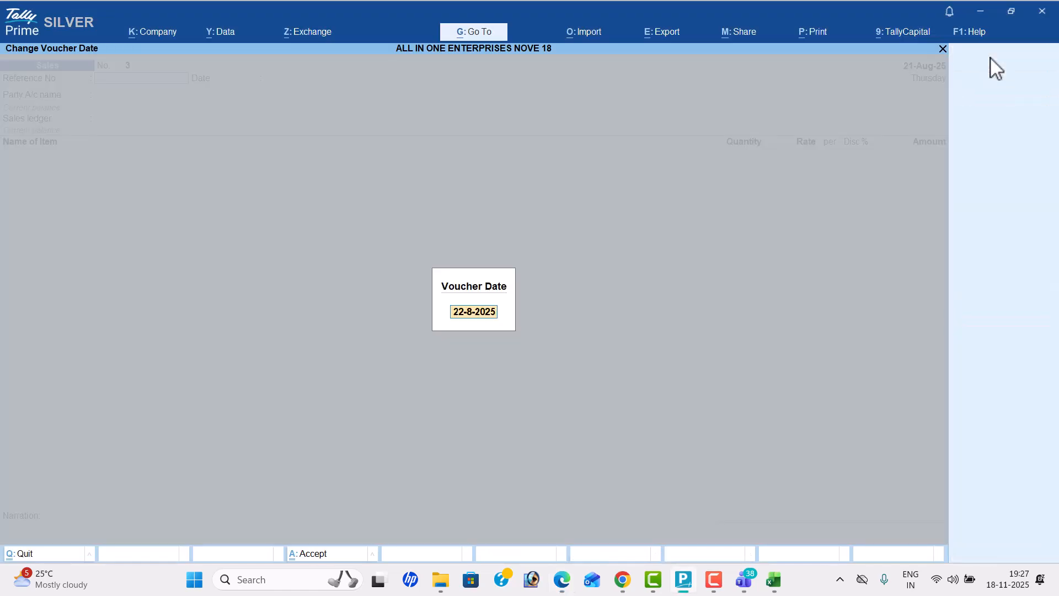
key(alt+Tab)
key(alt+Tab)
text(23-8)
key(Return)
key(Return)
Step: Start a new party ledger named Teja Enterprises from the sales voucher, copying the name from the PDF
key(alt+c)
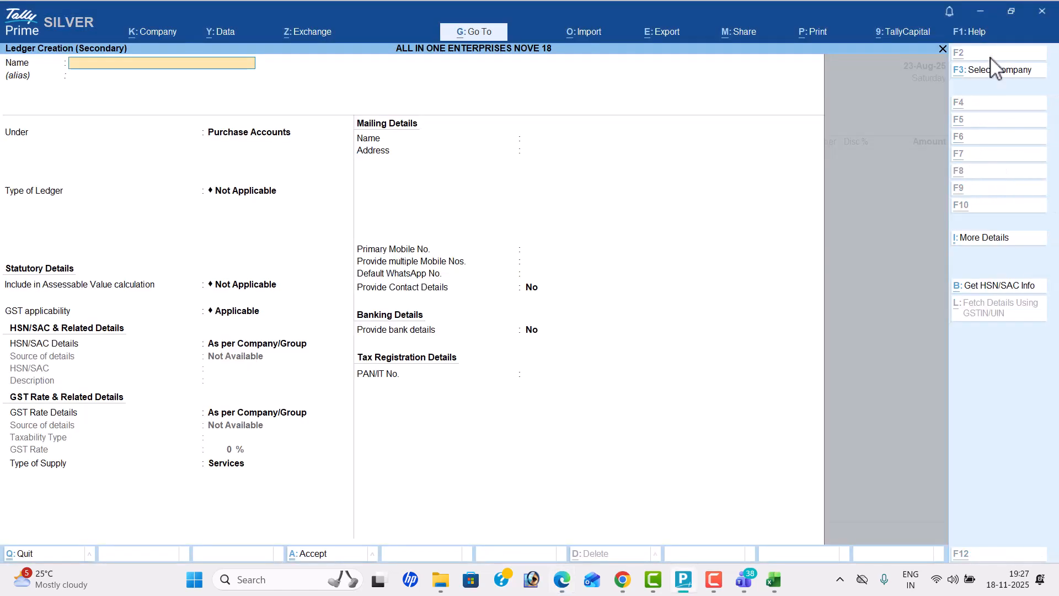
key(alt+Tab)
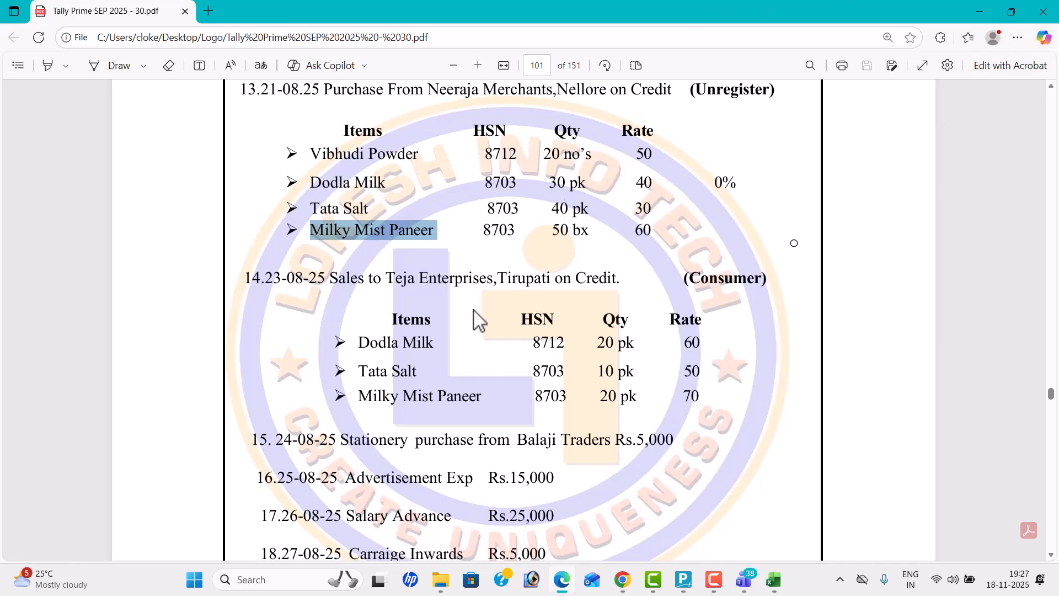
click(395, 276)
drag(394, 276, 489, 284)
key(ctrl+c)
key(alt+Tab)
key(ctrl+v)
key(Return)
key(Return)
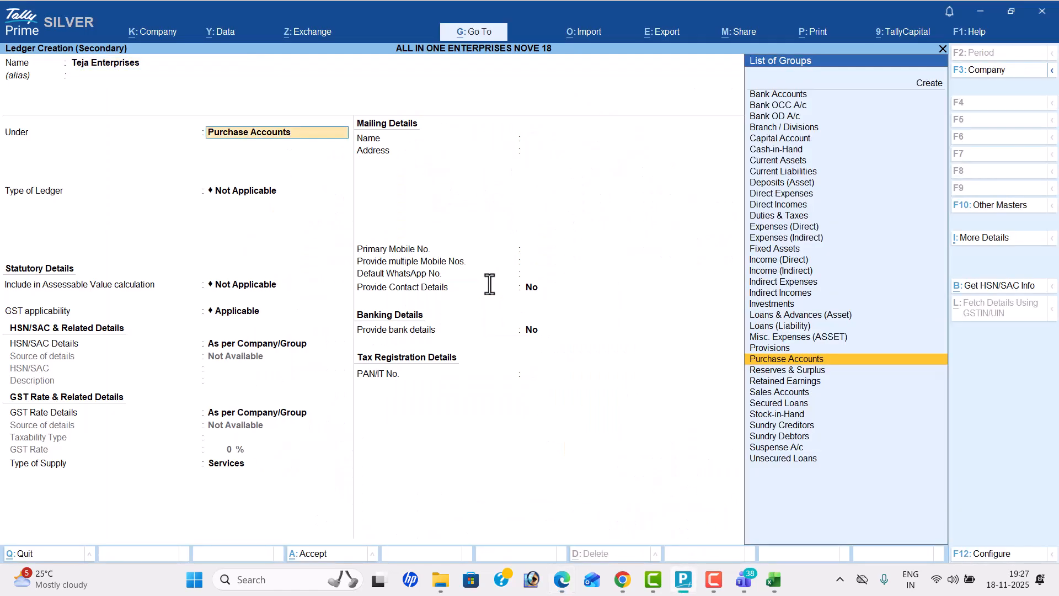
Step: Place the Teja Enterprises ledger under Sundry Debtors and keep its default mailing details
text(Sun)
key(Down)
key(Return)
key(Return)
key(Return)
Step: Set Teja Enterprises' GST registration type to Unregistered/Consumer, as the PDF specifies, and save the ledger
key(Return)
key(Return)
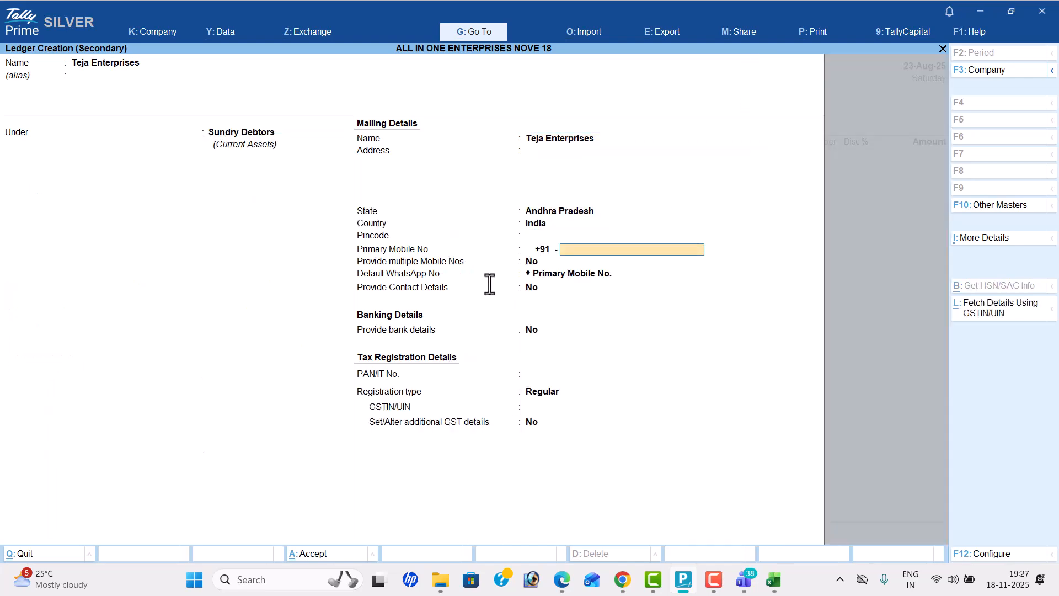
key(Return)
key(alt+Tab)
key(alt+Tab)
key(Return)
key(Return)
key(Return)
key(Return)
key(Return)
key(Down)
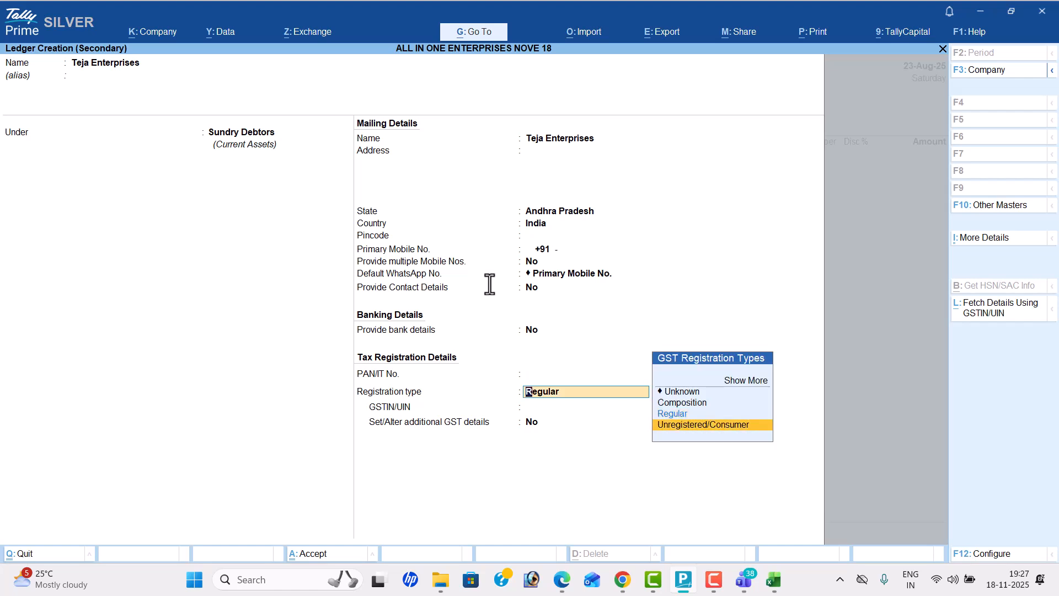
key(Return)
key(Return)
key(Return)
key(Return)
key(Return)
key(Return)
key(Return)
key(Return)
key(Return)
key(Return)
key(Return)
key(Return)
key(Return)
key(Return)
key(Return)
key(Return)
key(Return)
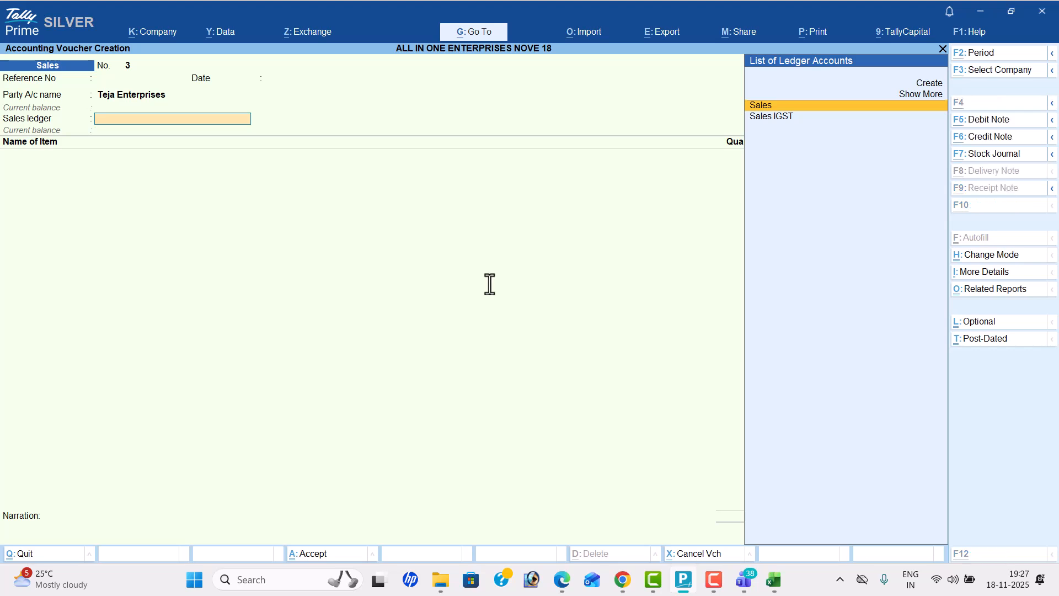
Step: Start a new ledger named Sales Exempt under Sales Accounts
key(alt+c)
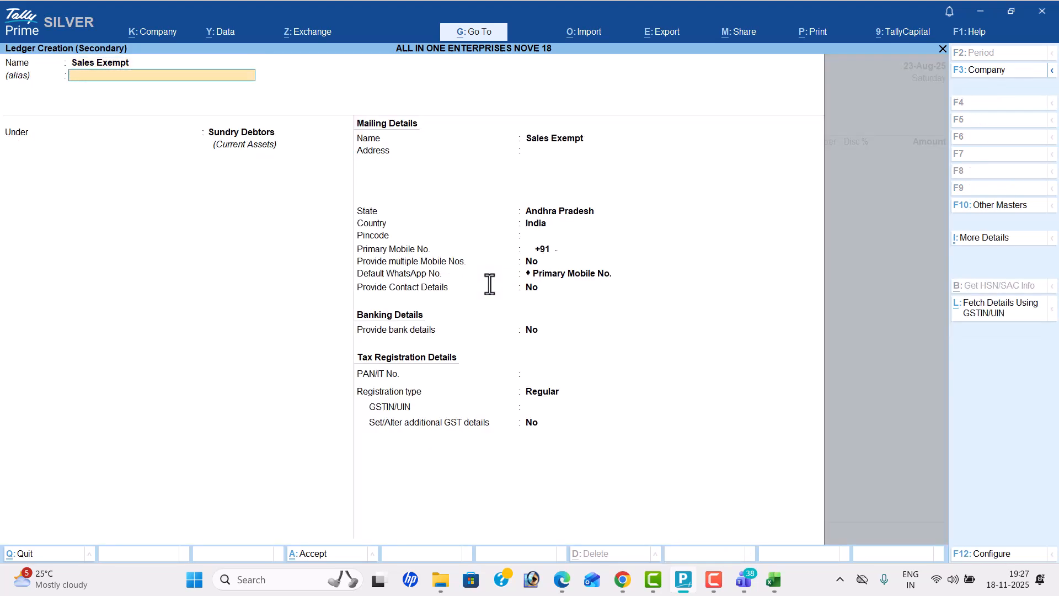
key(Return)
text(sa)
key(Return)
key(Return)
key(Return)
Step: Set Sales Exempt's type of supply to Goods, keep the other defaults and save the ledger
key(Return)
key(Return)
key(Return)
key(Up)
key(Up)
key(Return)
key(BackSpace)
key(Down)
key(Return)
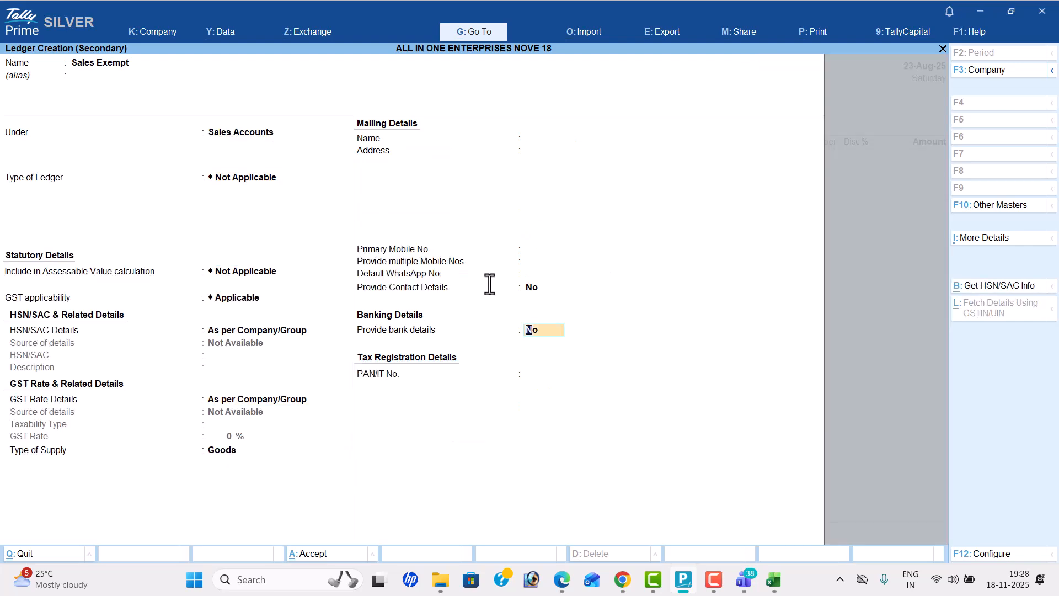
key(Return)
key(Return)
key(Return)
Step: Choose Dodla Milk as the first item of the sales voucher, checking the item list in the PDF
key(alt+Tab)
Step: Enter 20 pk of Dodla Milk at a rate of 60, taking the values from the PDF
key(alt+Tab)
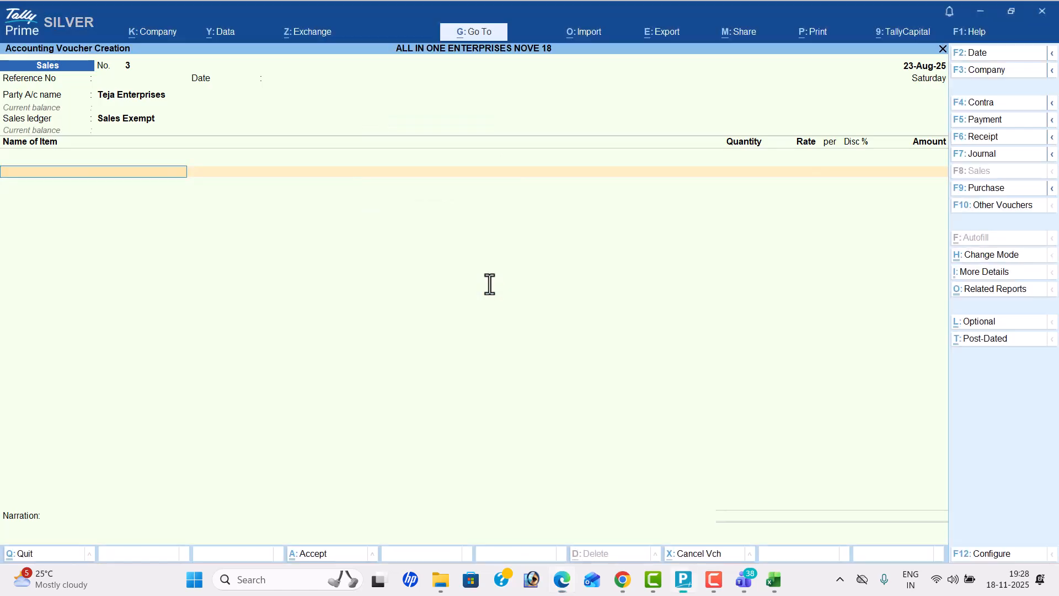
text(d)
key(Return)
key(BackSpace)
key(Down)
key(Return)
key(alt+Tab)
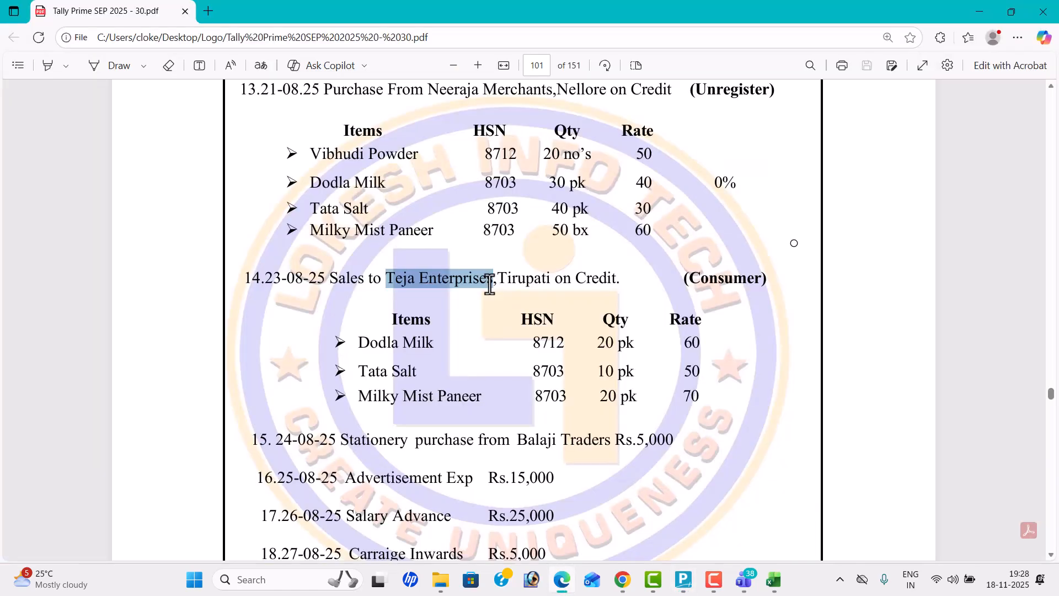
key(alt+Tab)
text(2)
key(Return)
text(60)
key(Return)
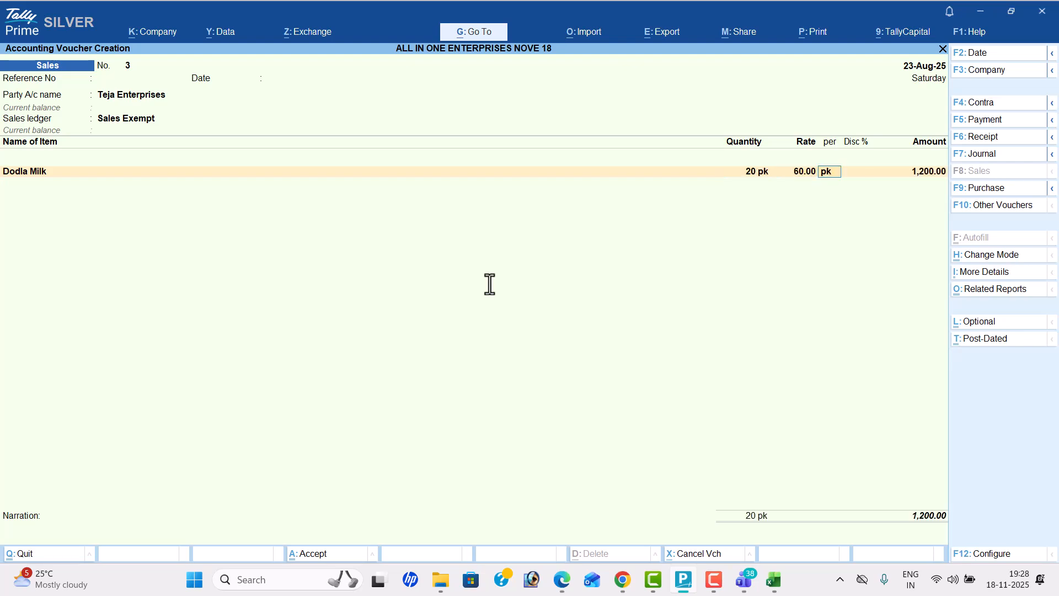
key(Return)
key(Return)
key(Return)
Step: Choose Tata Salt as the second item of the sales voucher, following the PDF
key(alt+Tab)
key(alt+Tab)
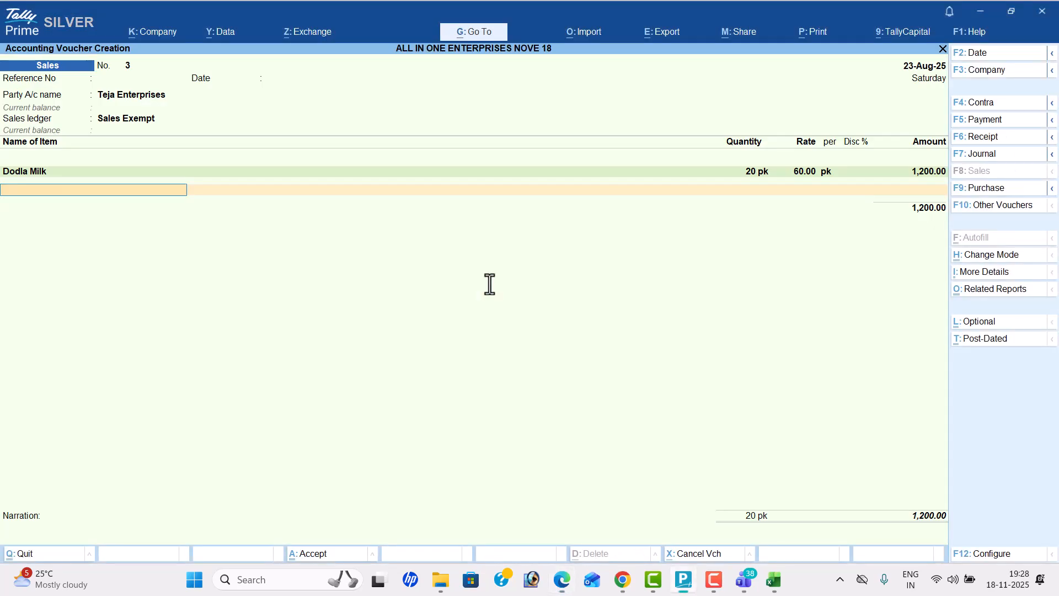
text(Ta)
key(Down)
key(Down)
key(Down)
key(Return)
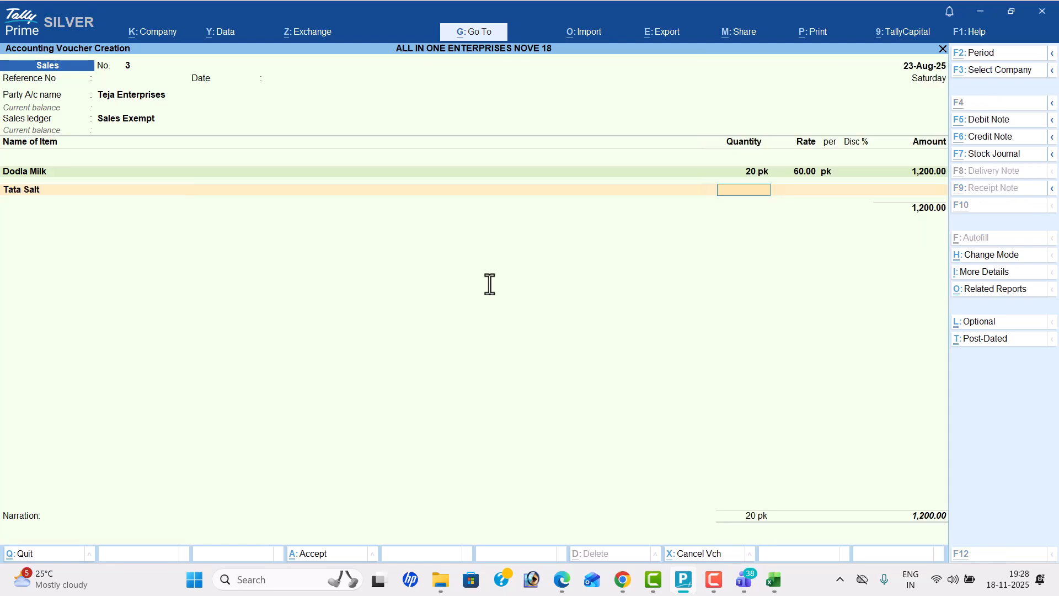
Step: Enter 10 pk of Tata Salt at a rate of 50, taking the values from the PDF
key(alt+Tab)
Step: Add Milky Mist Paneer with a quantity of 20 bx at a rate of 70 and end the item list
key(alt+Tab)
text(10)
key(Return)
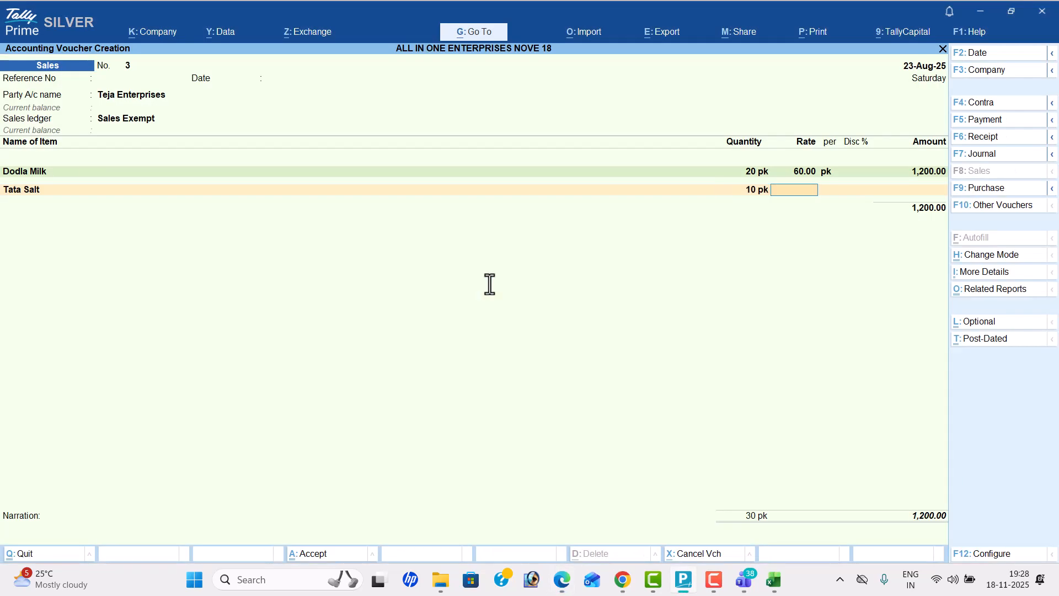
text(50)
key(Return)
key(Return)
key(Return)
key(Return)
key(alt+Tab)
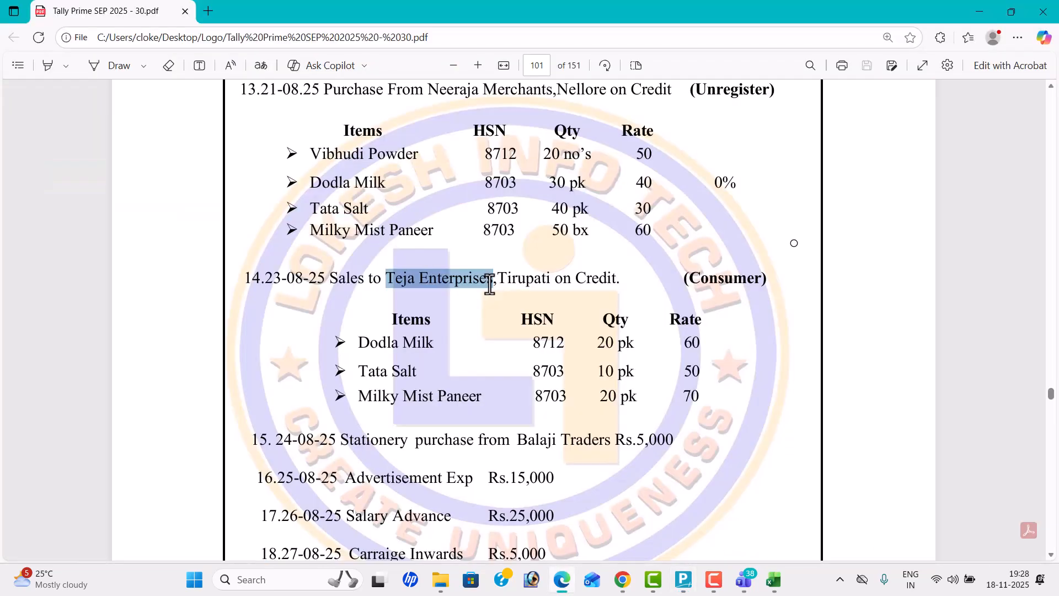
key(alt+Tab)
key(Return)
key(alt+Tab)
key(alt+Tab)
text(20)
key(Return)
text(7)
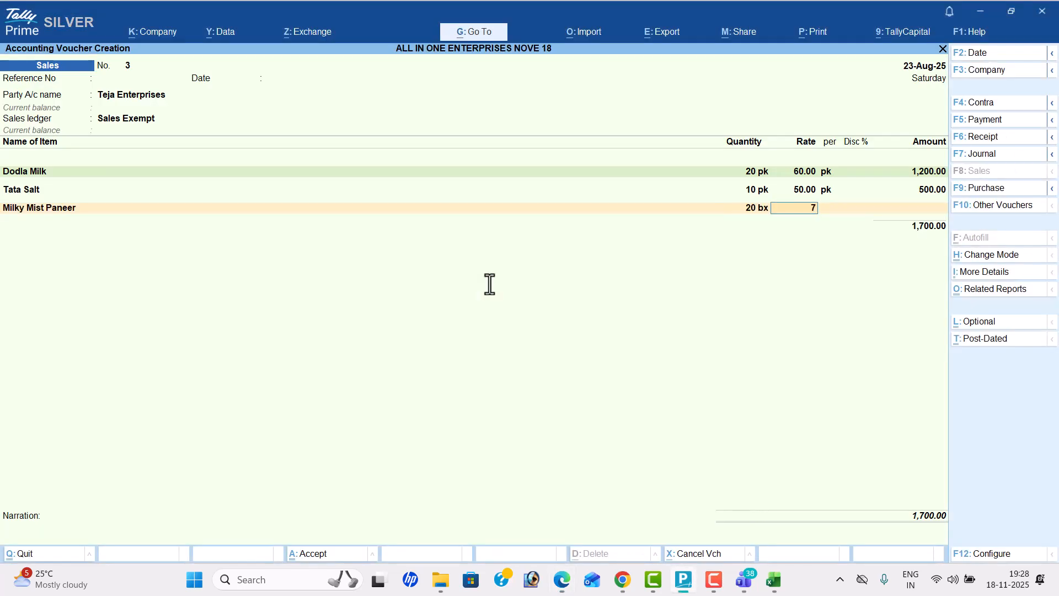
key(Return)
key(Return)
key(Return)
key(Return)
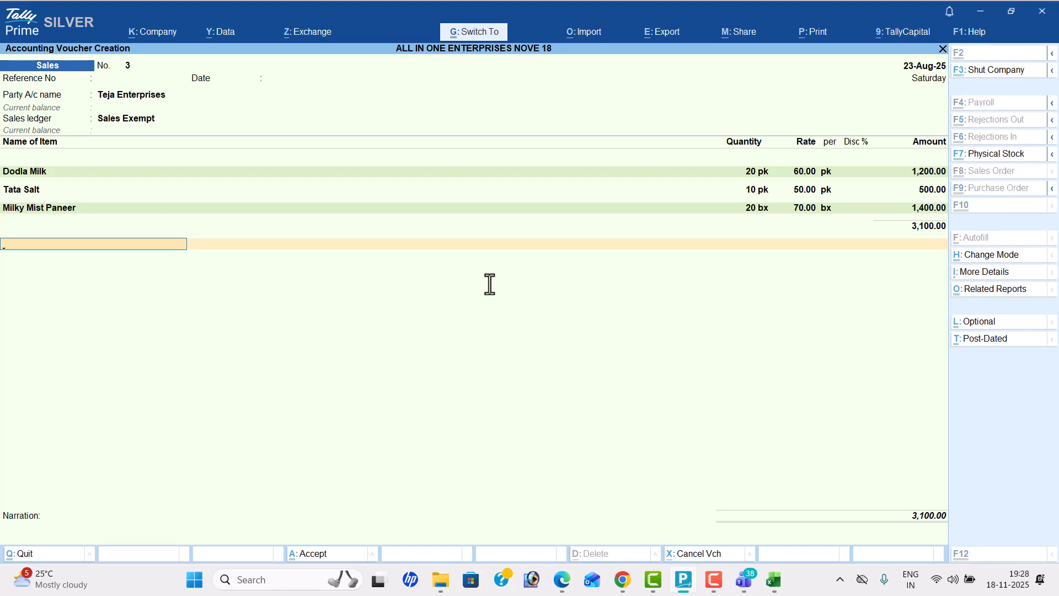
Step: Preview the Bill of Supply for the Teja Enterprises sale and zoom in on it
key(ctrl+p)
key(i)
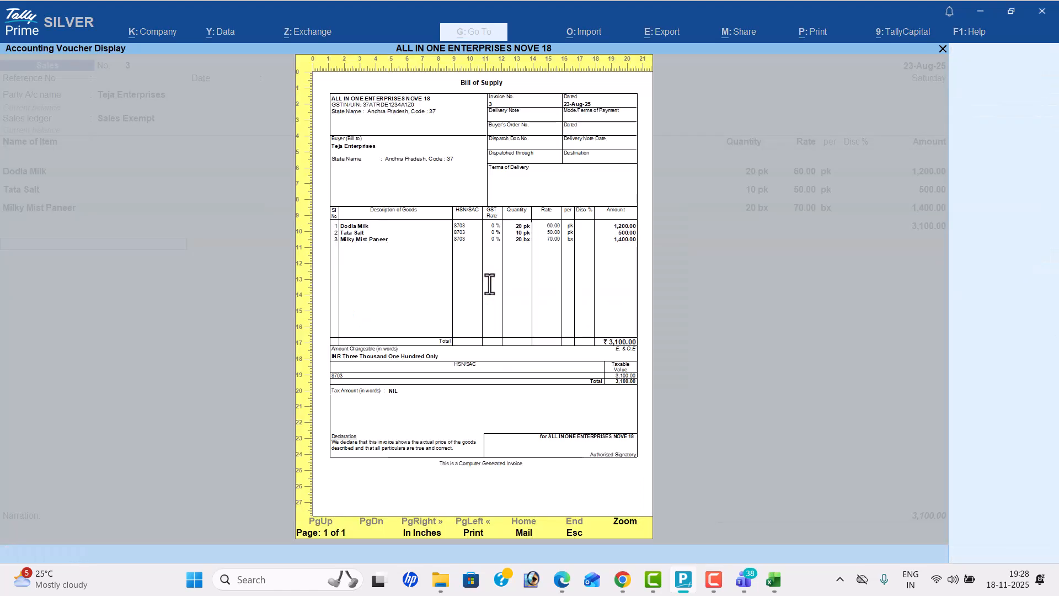
key(Return)
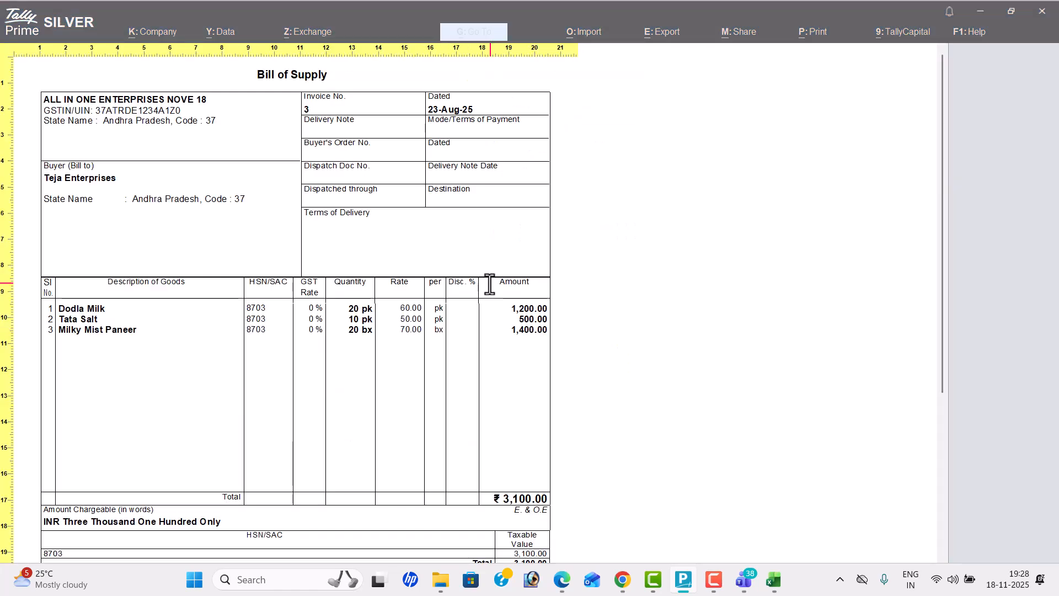
Step: Close the Bill of Supply preview of the Teja Enterprises sale and return to voucher entry
key(Escape)
key(Escape)
key(Escape)
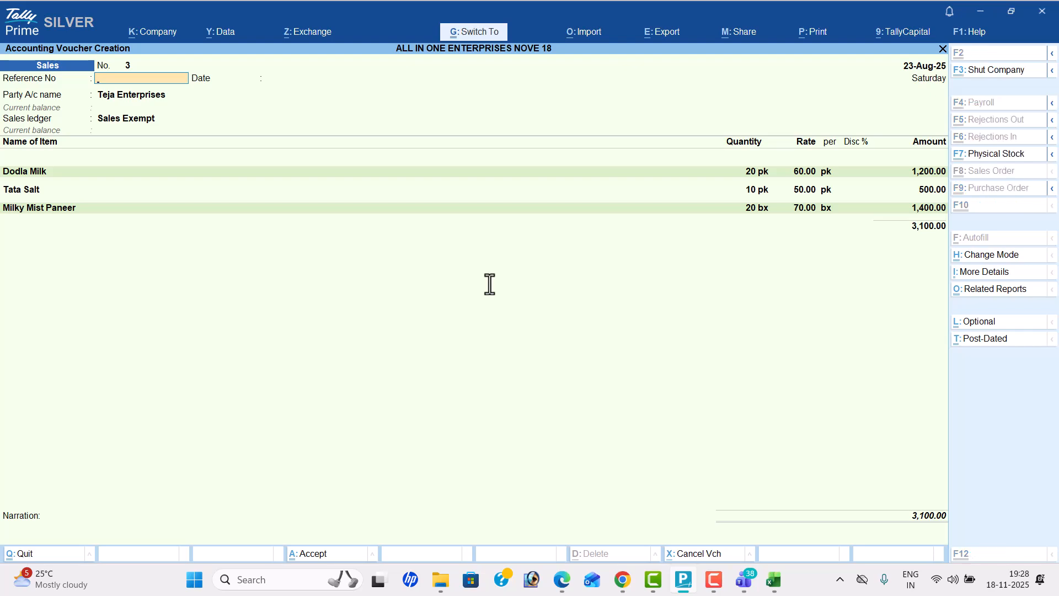
Step: Check the next transaction in the PDF and start a journal voucher dated 24-08-25 for the stationery purchase
key(alt+Tab)
scroll(489, 284, down, 1)
scroll(490, 284, down, 3)
scroll(490, 284, up, 1)
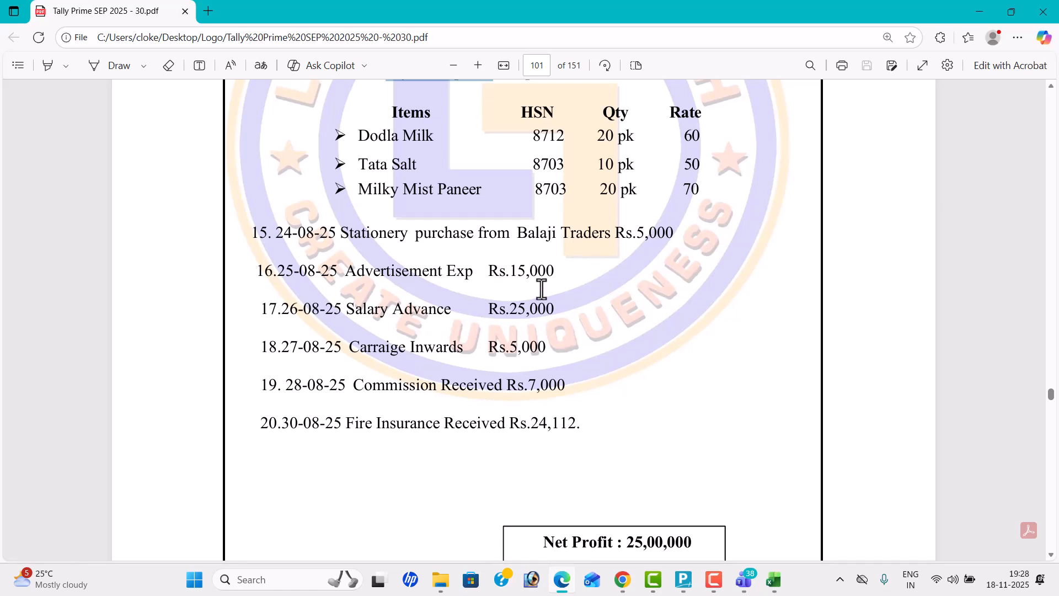
key(alt+Tab)
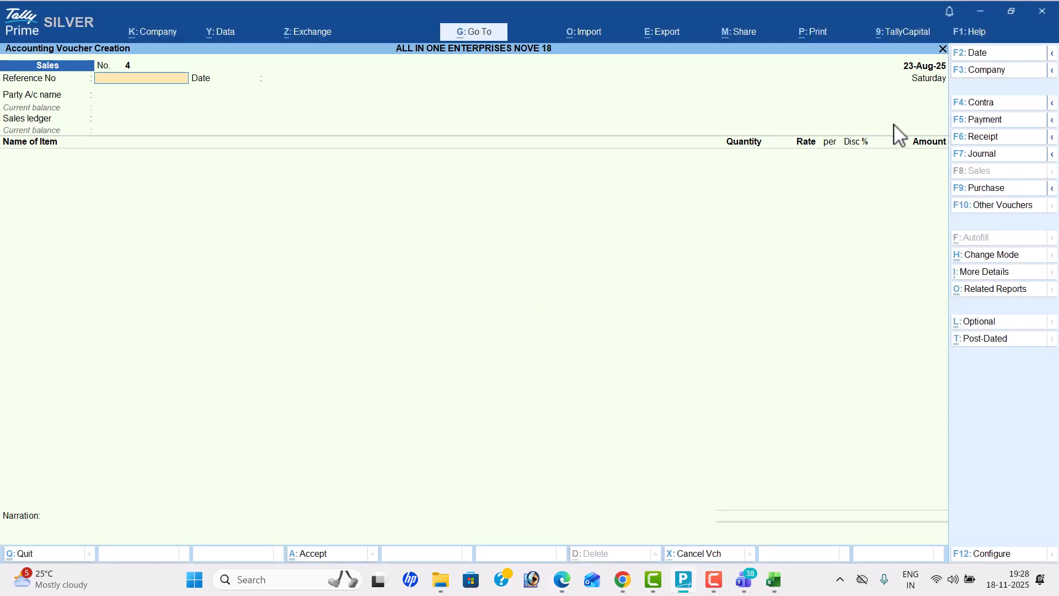
click(998, 154)
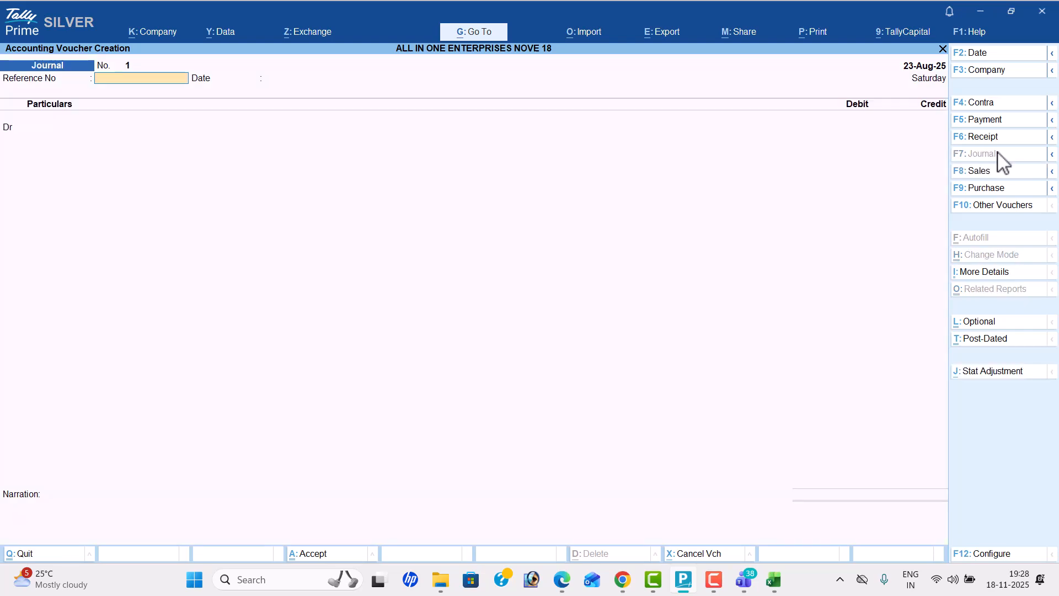
key(alt+Tab)
key(alt+Tab)
click(994, 54)
text(24-)
key(Return)
key(Return)
key(Return)
Step: Create a Stationery ledger under Indirect Expenses as the journal voucher's debit account
key(alt+c)
text(Stationery)
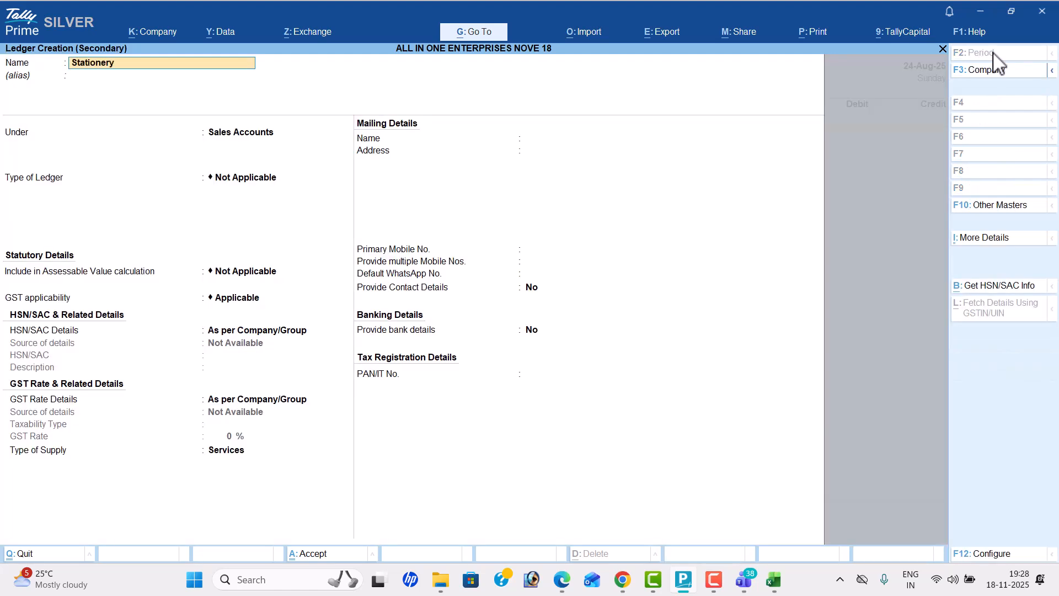
key(Return)
key(Return)
text(Ind)
key(Return)
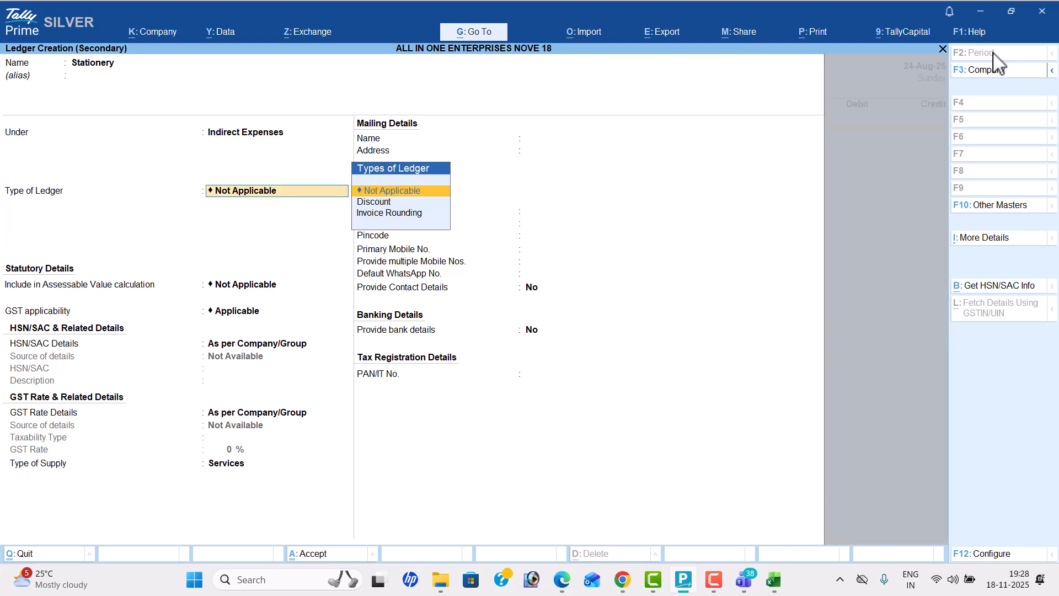
key(ctrl+a)
Step: Debit Stationery with 5,000, taking the amount from the PDF
key(alt+Tab)
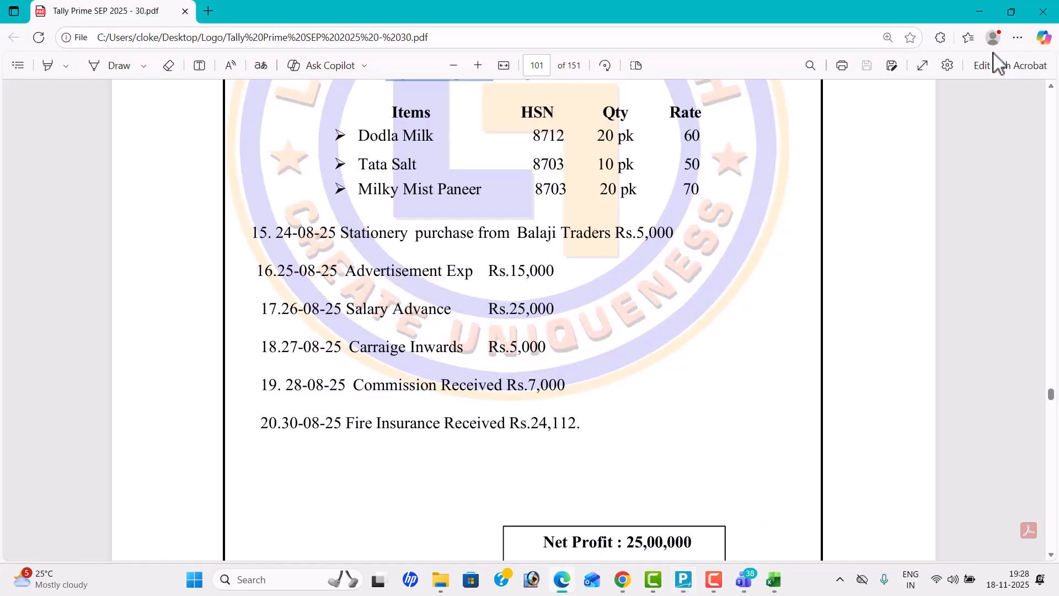
key(alt+Tab)
text(5,000)
key(Return)
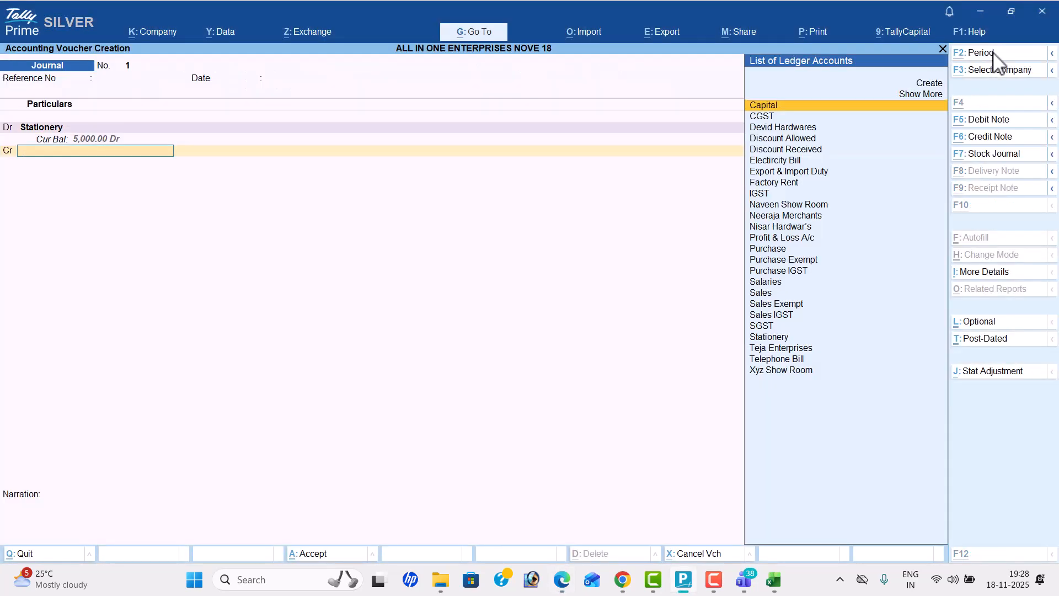
Step: Create a Balaji Traders ledger under Sundry Creditors for the credit side of the journal voucher
key(alt+c)
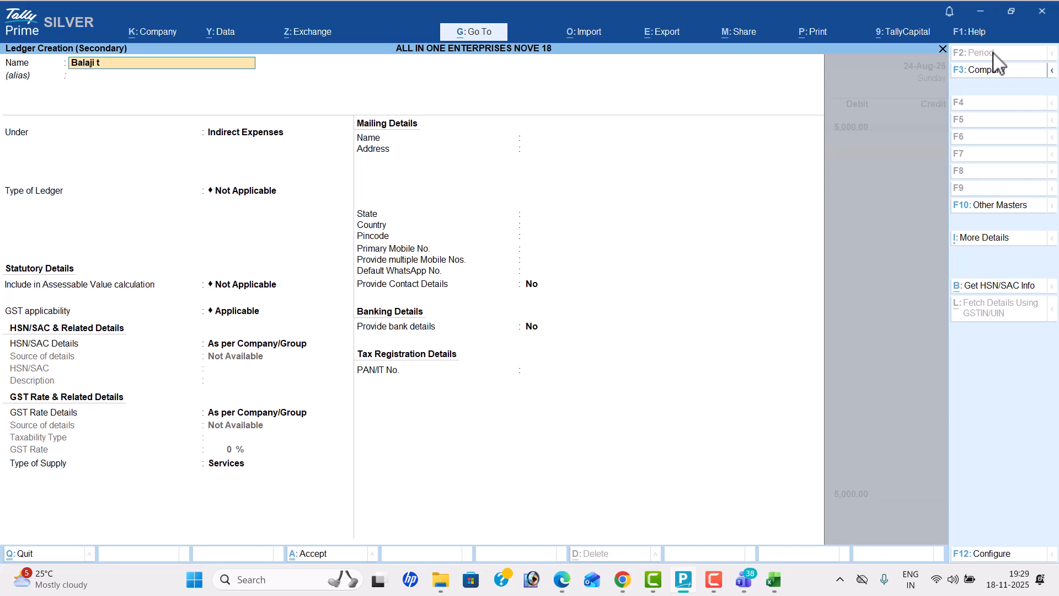
text(Balaji Traders)
key(Return)
text(Sun)
key(Return)
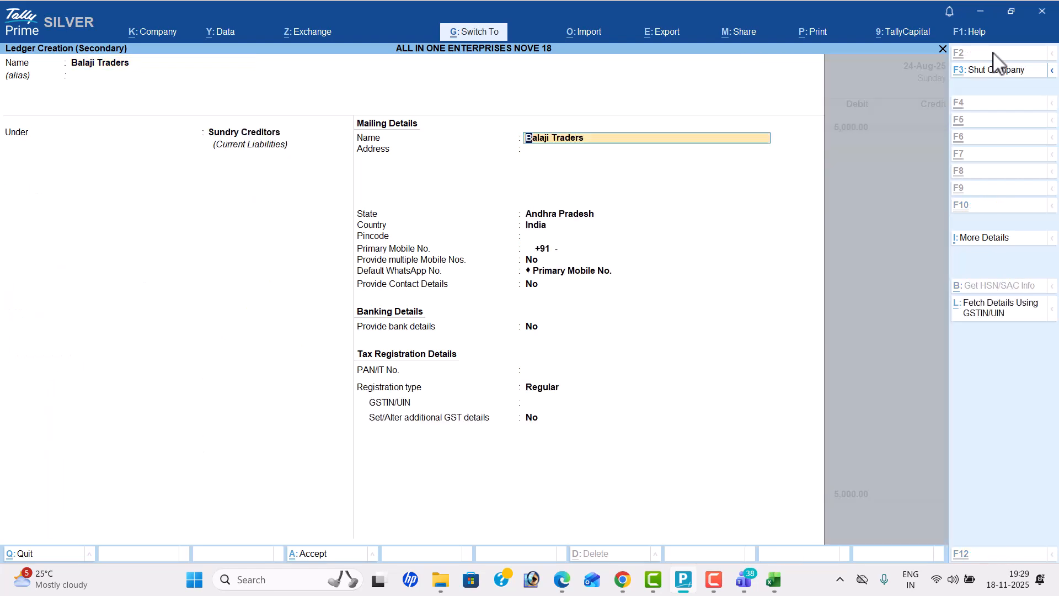
key(ctrl+a)
Step: Complete the Balaji Traders credit line and save the journal voucher
key(Return)
key(Return)
key(Return)
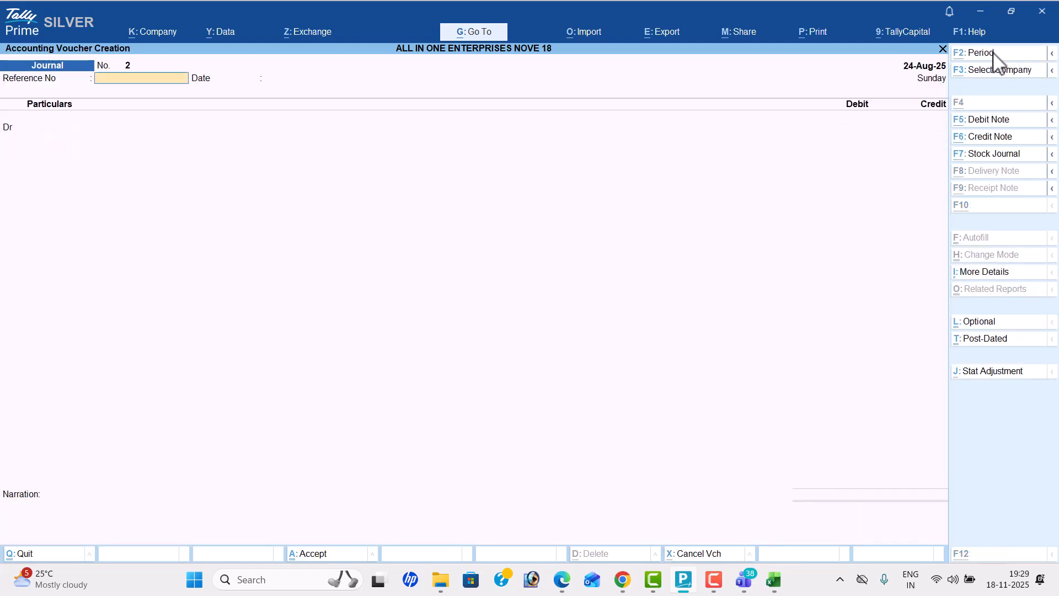
Step: Check the advertisement entry in the PDF and start a payment voucher dated 25-8-2025
key(alt+Tab)
key(alt+Tab)
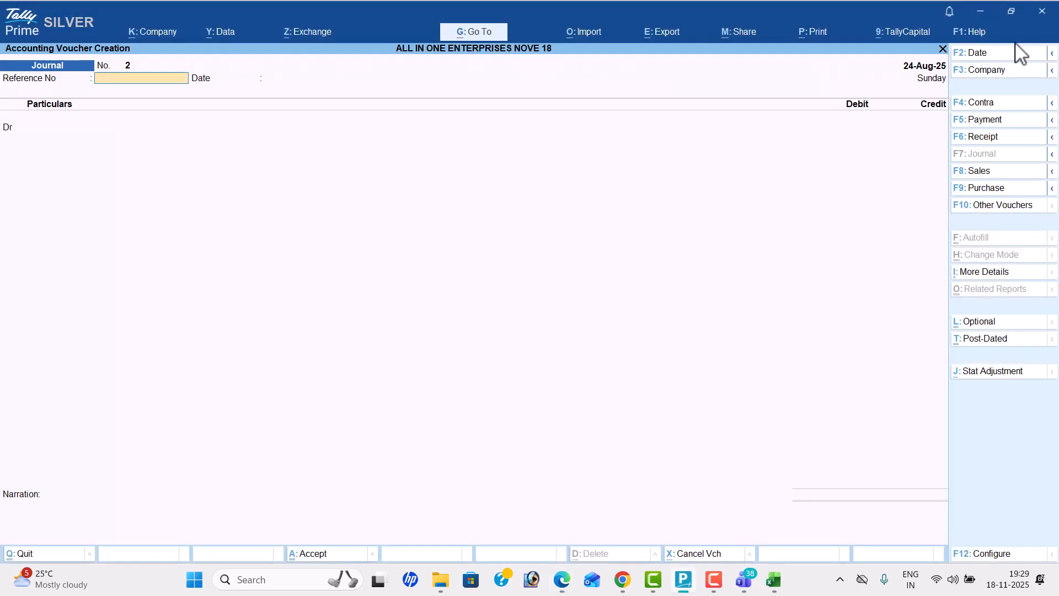
click(1009, 123)
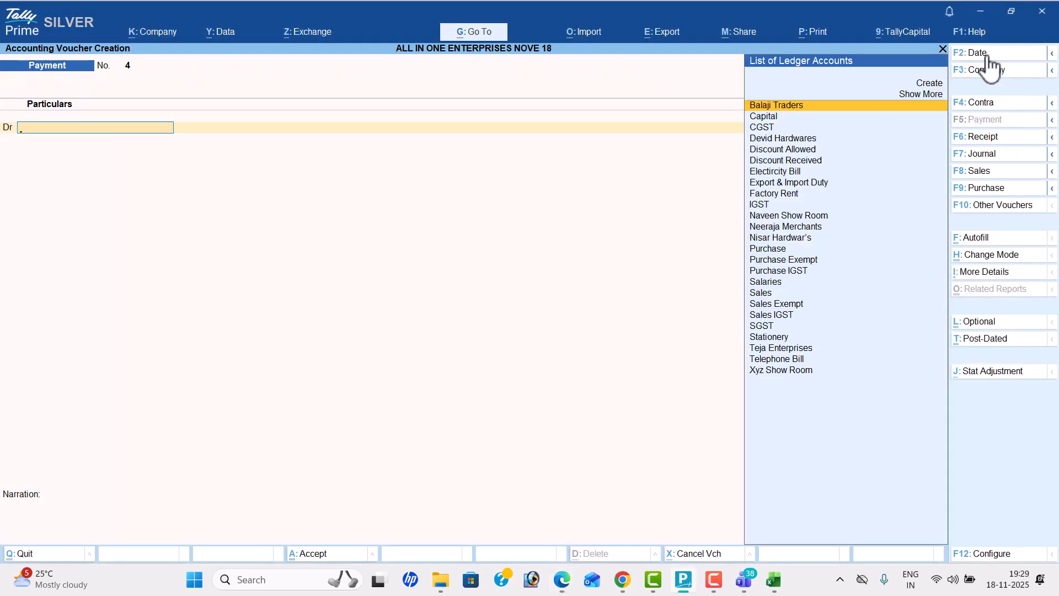
key(alt+Tab)
key(alt+Tab)
key(F2)
text(25-8-2025)
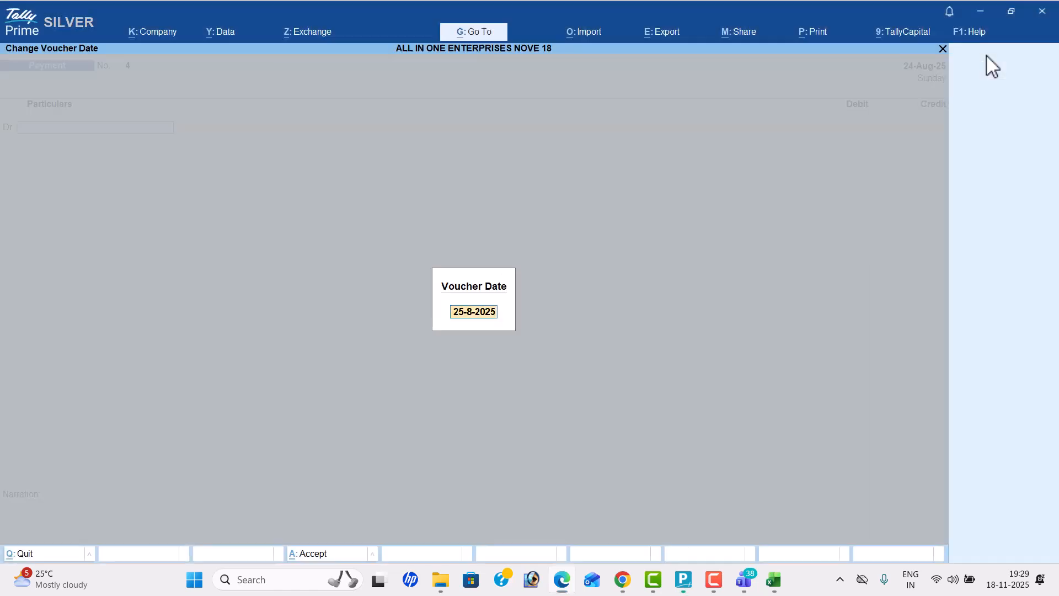
key(Return)
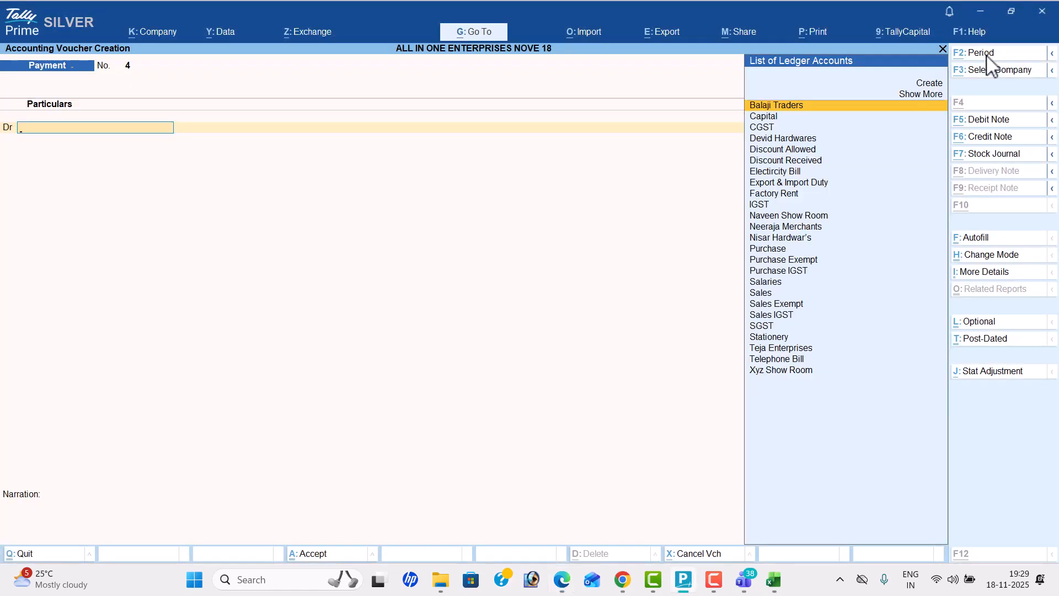
Step: Create an Advertisement Exp ledger under Indirect Expenses as the payment voucher's debit account
key(alt+c)
text(Advertisement Exp)
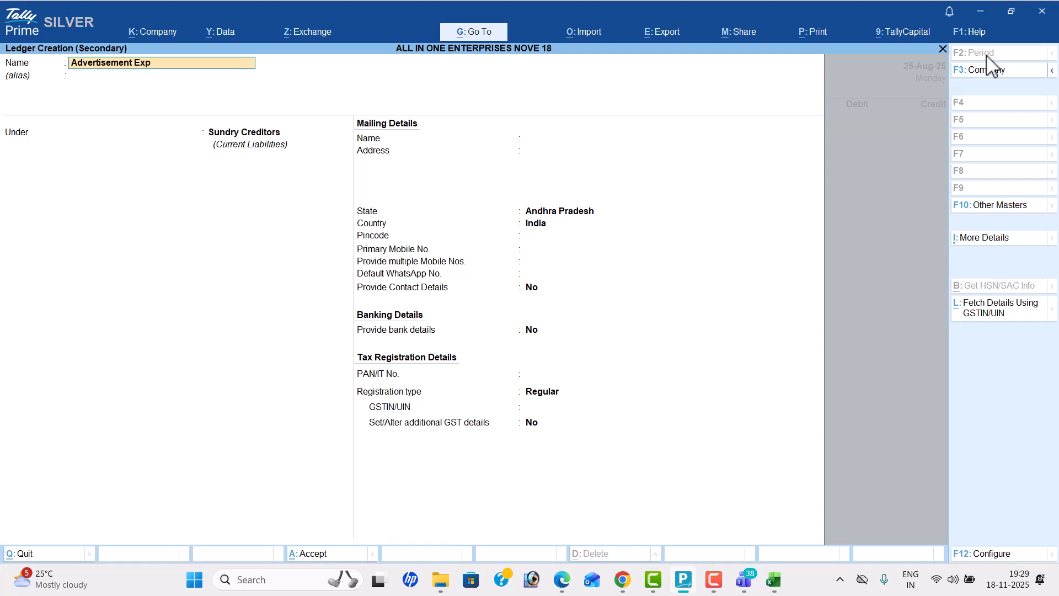
key(Return)
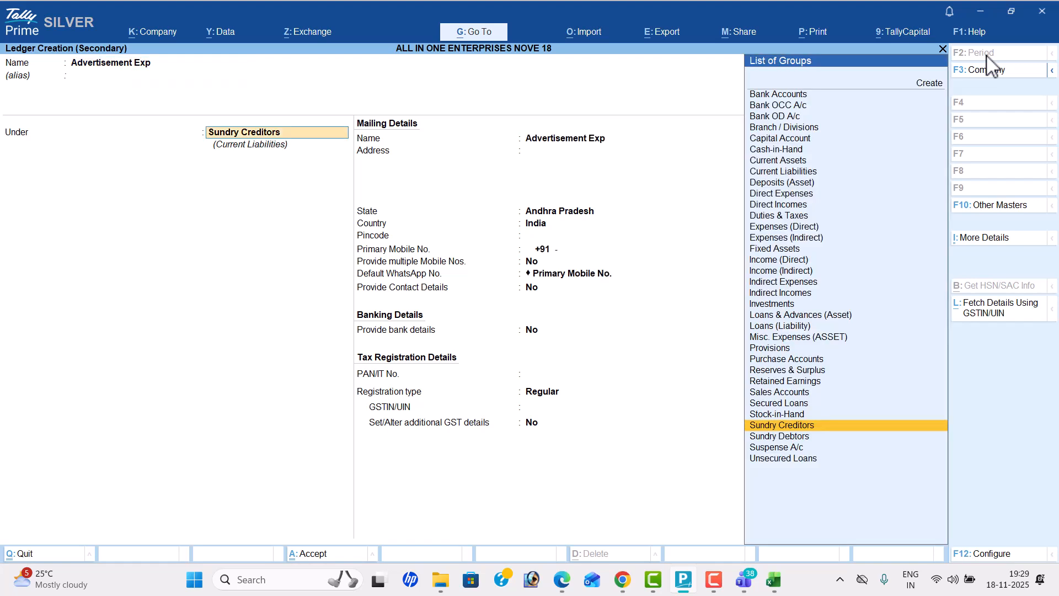
text(Ind)
key(Return)
key(ctrl+a)
key(Return)
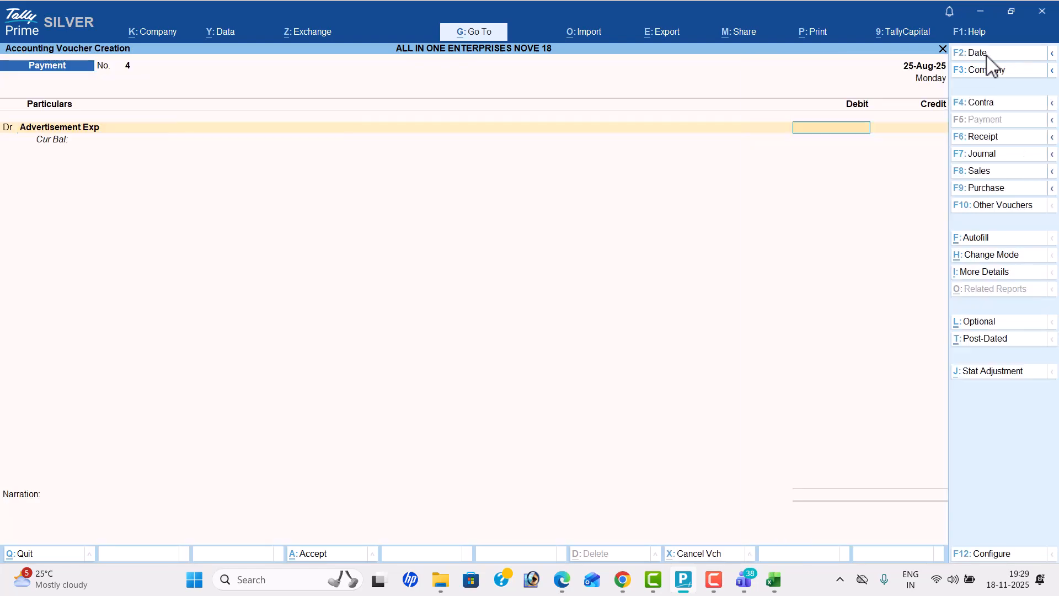
Step: Debit Advertisement Exp with 15000, taking the amount from the PDF
key(alt+Tab)
Step: Recheck the advertisement entry in the PDF, credit Cash for the payment and save the voucher
key(alt+Tab)
text(15000)
key(Return)
key(alt+Tab)
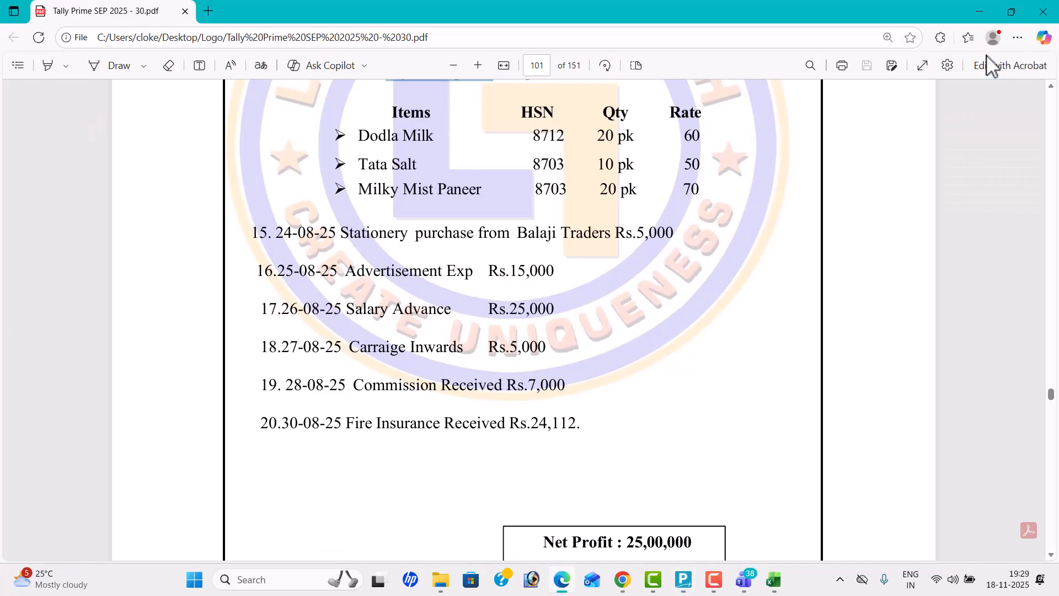
key(alt+Tab)
key(Down)
key(Down)
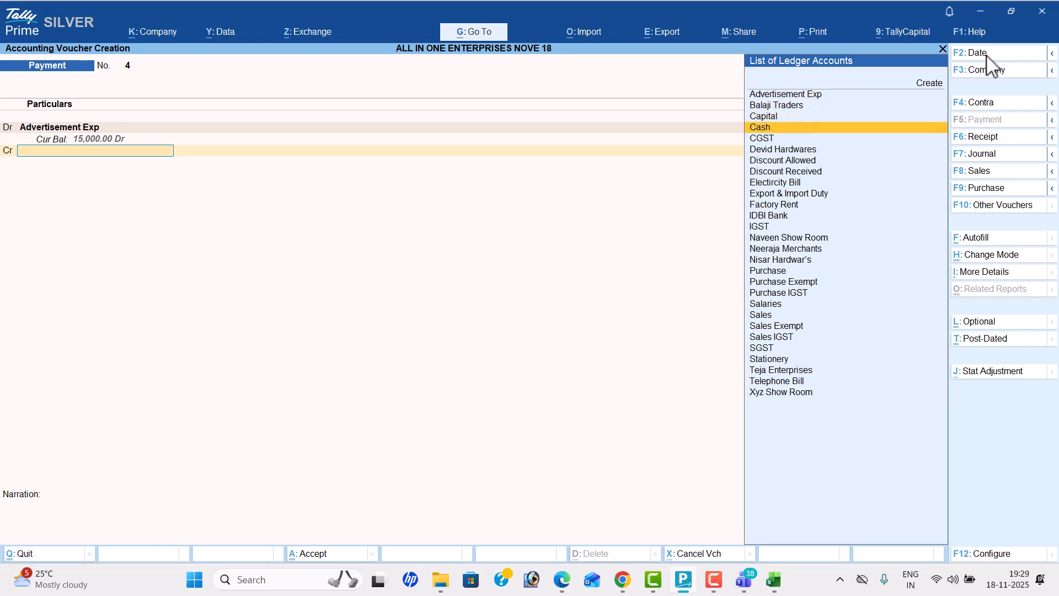
key(Down)
key(Return)
key(Return)
key(Return)
key(Return)
Step: Check the salary advance entry in the PDF and set the new payment voucher's date to 26-8
key(alt+Tab)
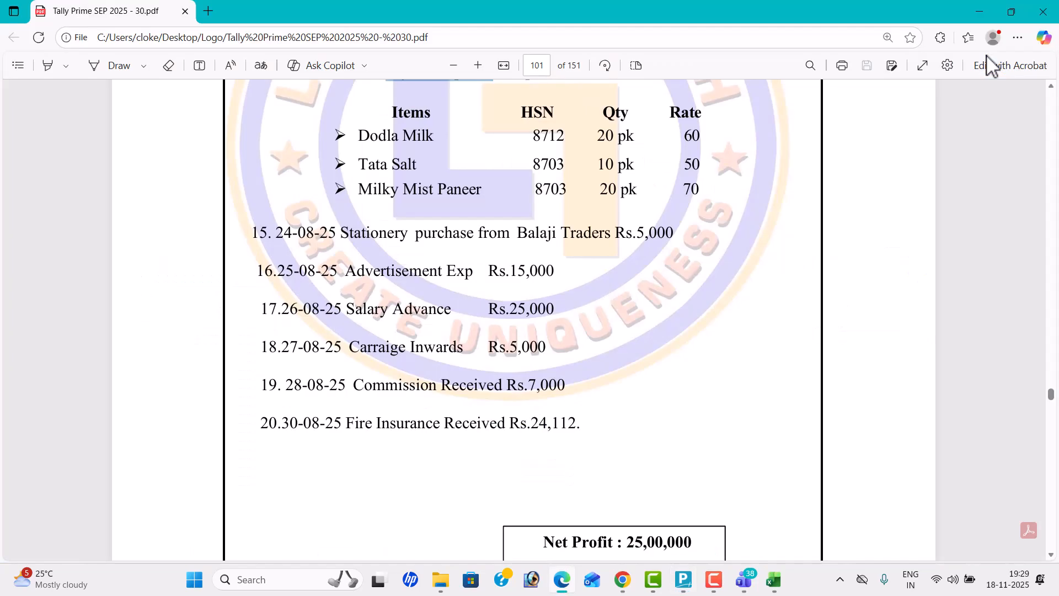
key(alt+Tab)
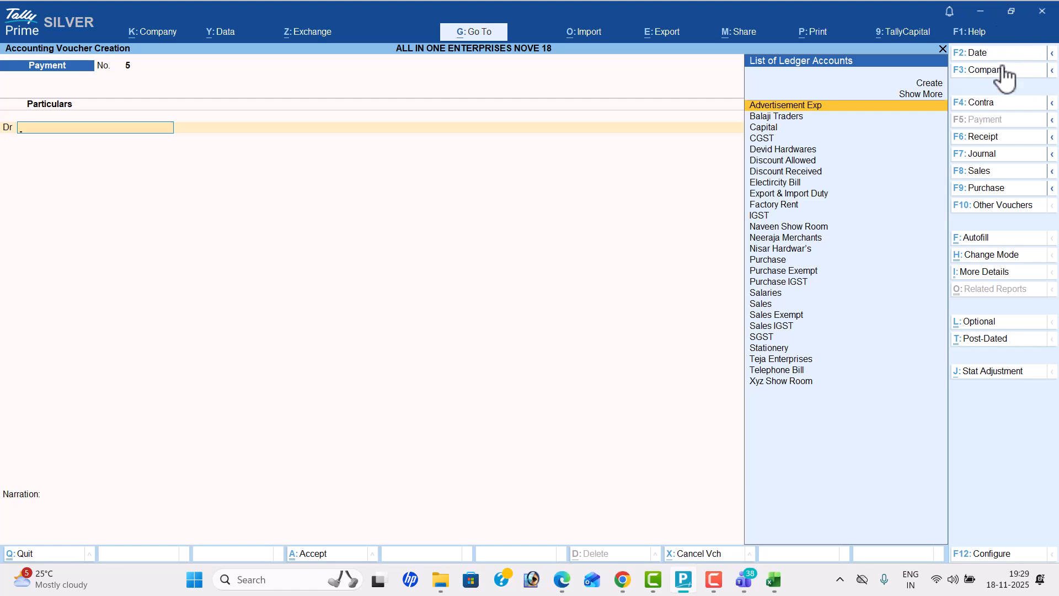
click(998, 53)
text(26-8)
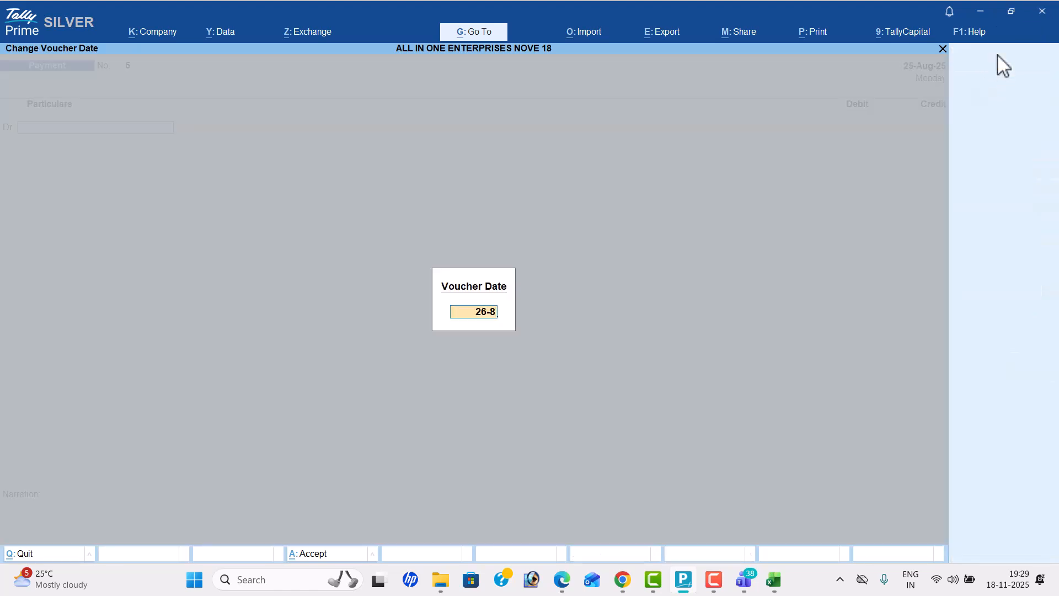
key(Return)
Step: Create a Salary Advance ledger under Current Assets as the payment voucher's debit account
key(alt+c)
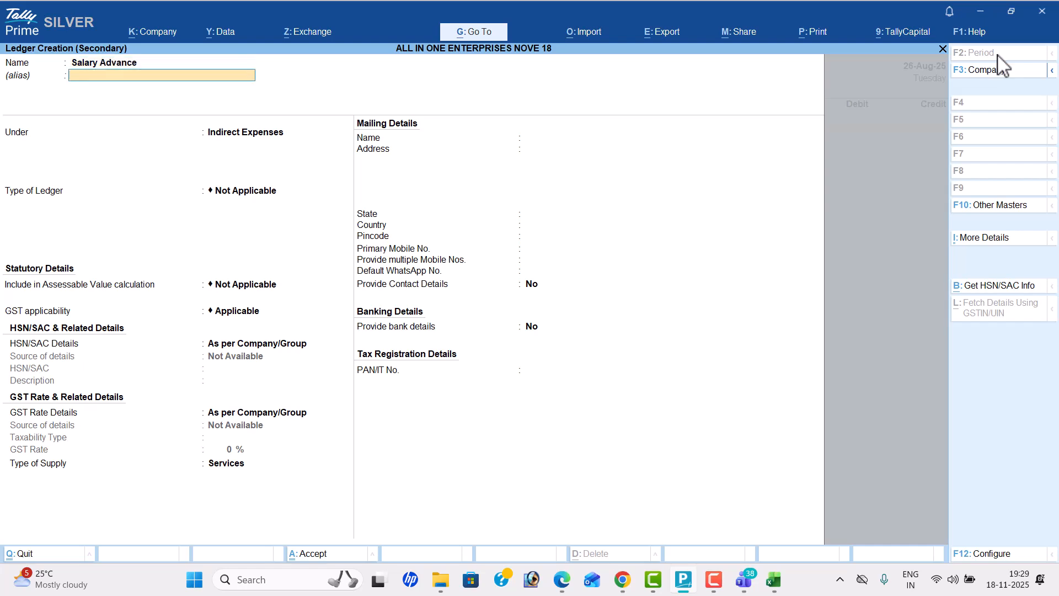
key(Return)
text(Current Assets)
key(Return)
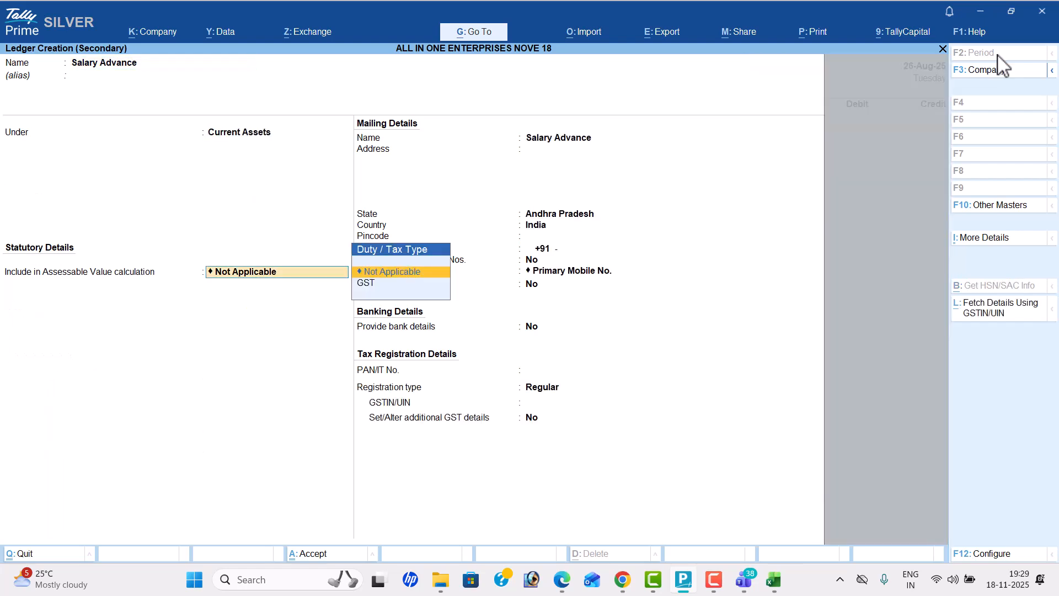
key(ctrl+a)
Step: Debit Salary Advance with 25000 as listed in the PDF, choose the ledger to credit and save the payment voucher
key(alt+Tab)
key(alt+Tab)
text(25000)
key(Return)
key(Down)
key(Down)
key(Return)
key(Return)
key(Return)
key(y)
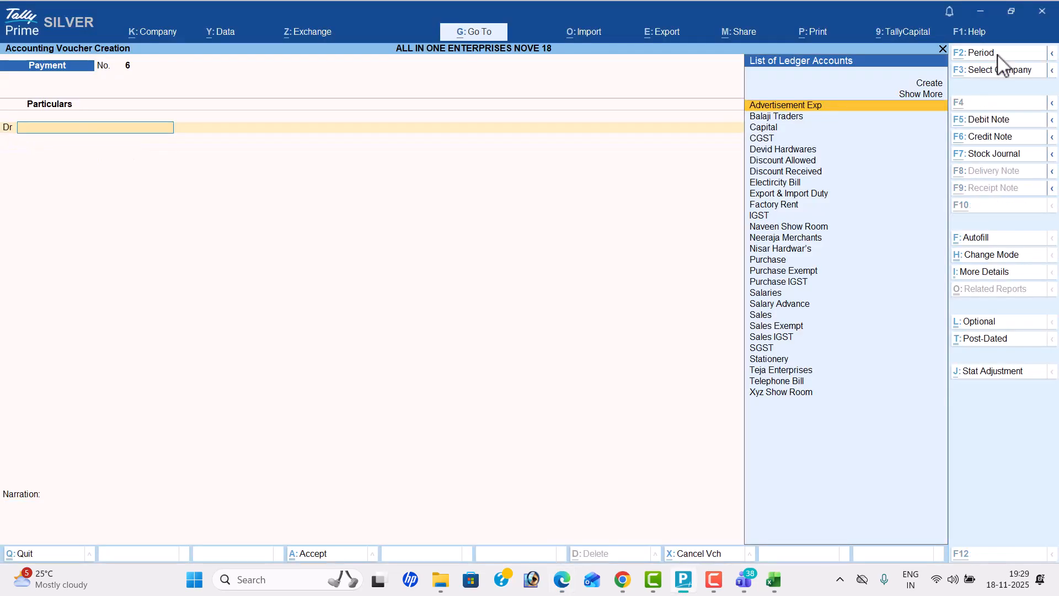
Step: Check the carriage inwards entry in the PDF and set the new payment voucher's date to 27-8
key(alt+Tab)
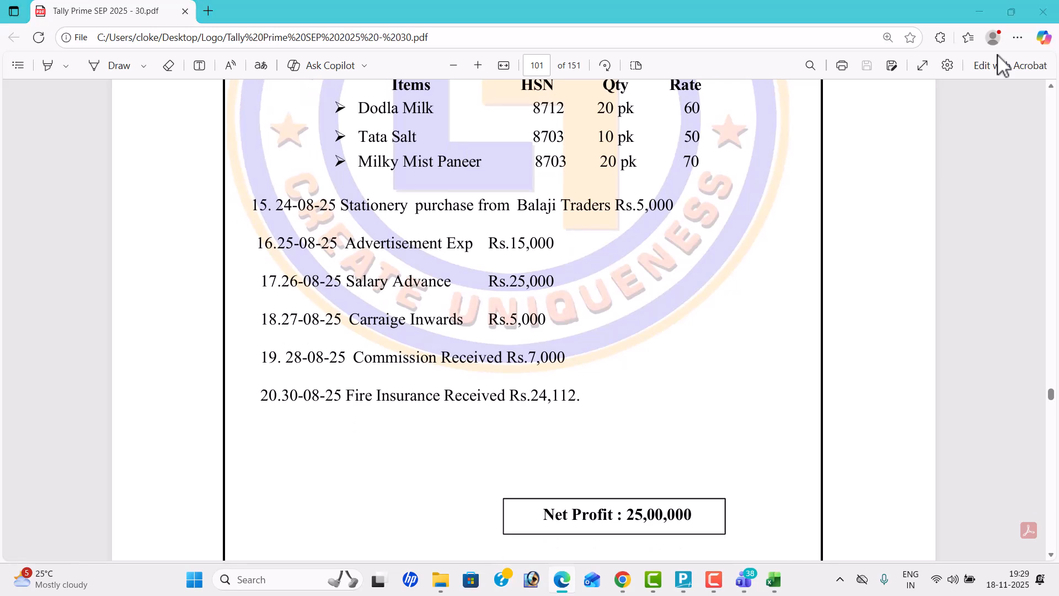
key(alt+Tab)
click(1003, 56)
text(27-8)
key(Return)
Step: Create a Carriage Inwards ledger under Direct Expenses as the payment voucher's debit account
key(alt+c)
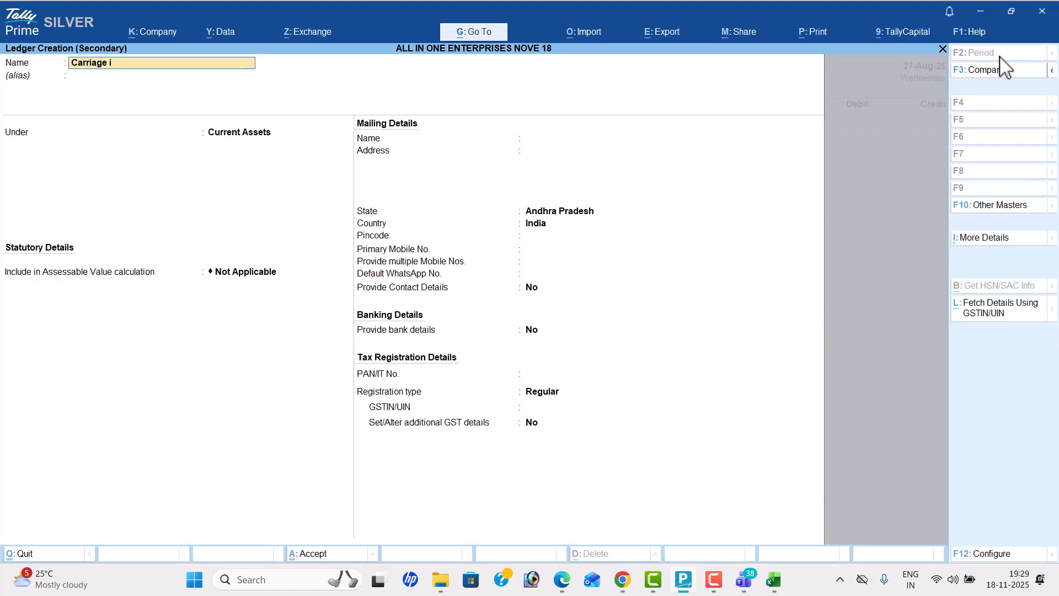
text(Carriage Inwards)
key(Return)
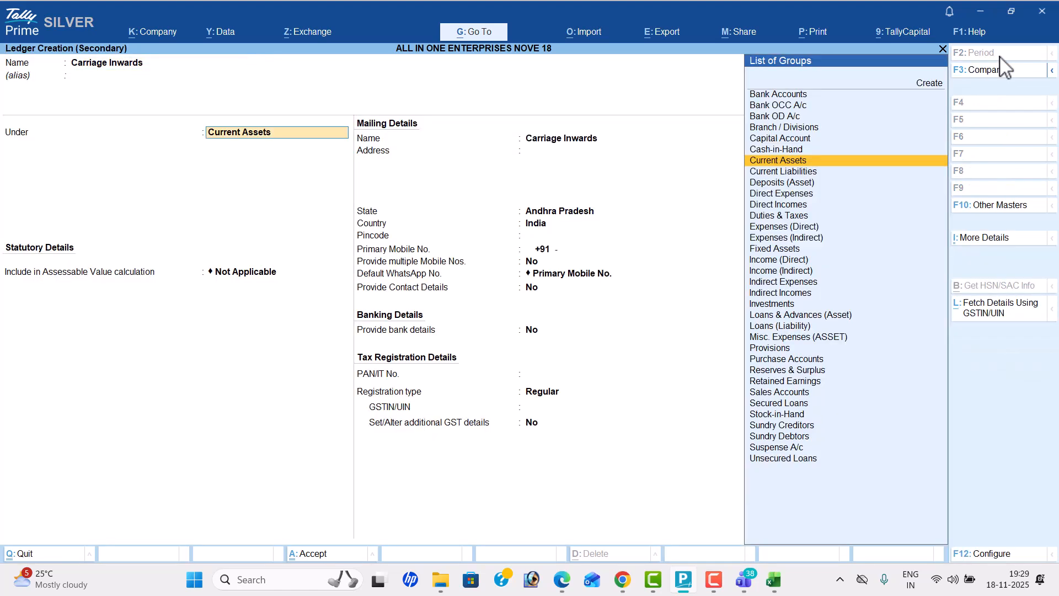
text(Dir)
key(Return)
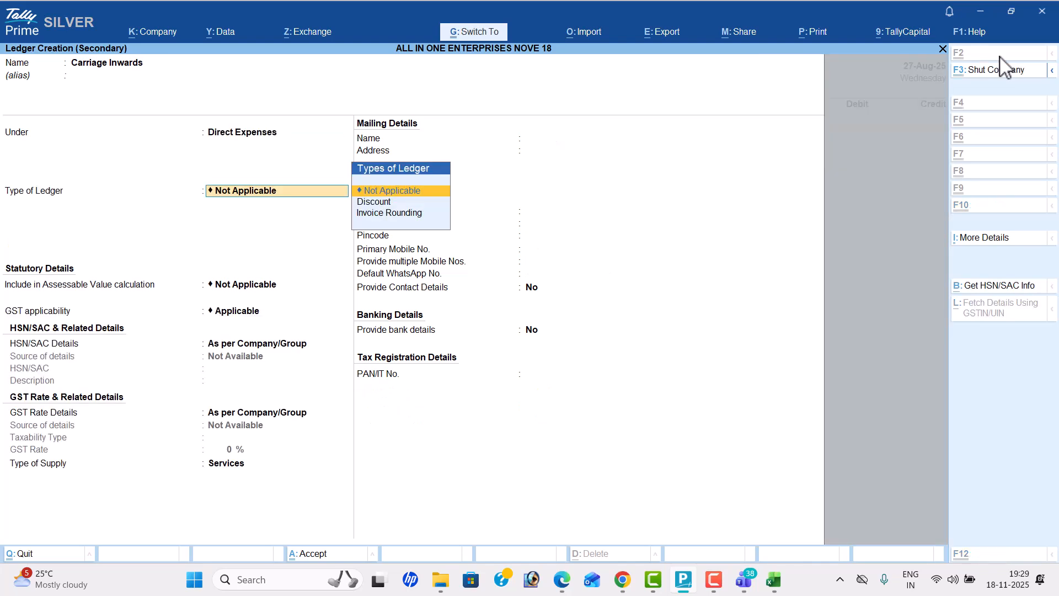
key(ctrl+a)
Step: Debit Carriage Inwards with 5,000 as listed in the PDF, choose the ledger to credit and save the payment voucher
key(alt+Tab)
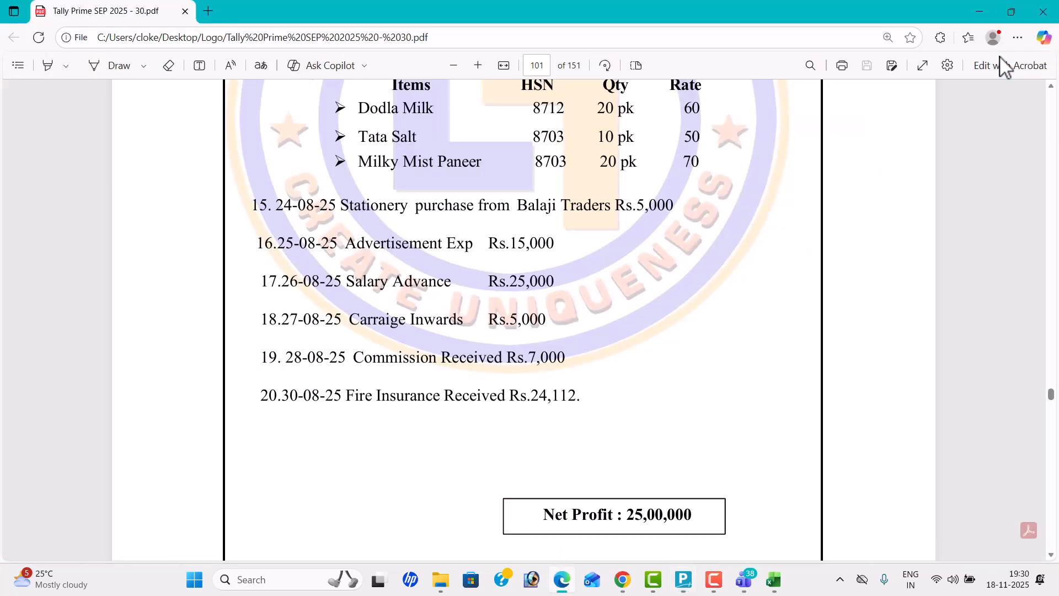
key(alt+Tab)
text(5,000)
key(Return)
key(Down)
key(Down)
key(Down)
key(Down)
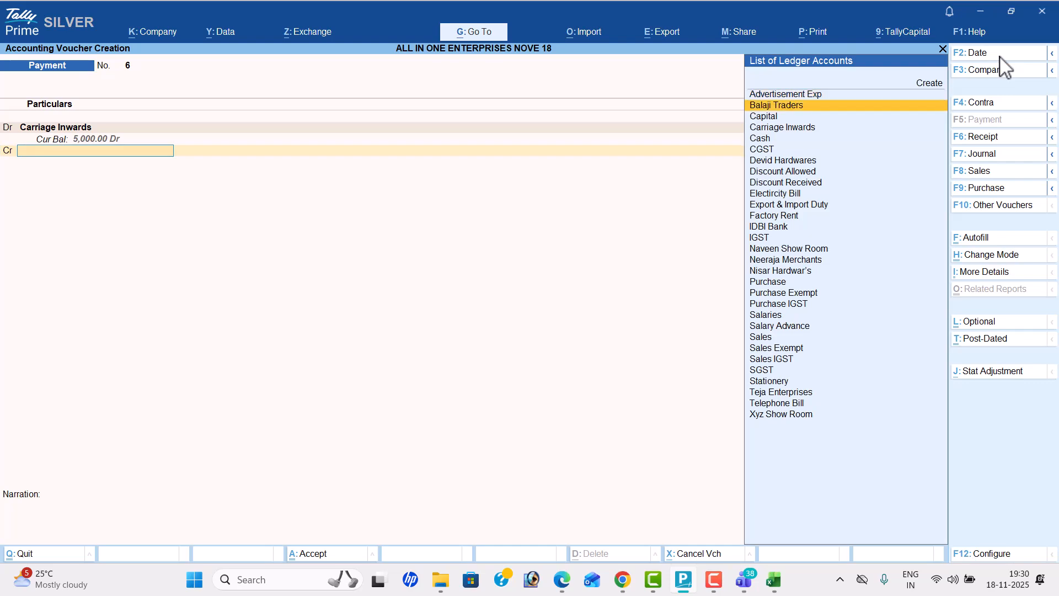
key(Return)
key(Return)
key(Return)
key(Return)
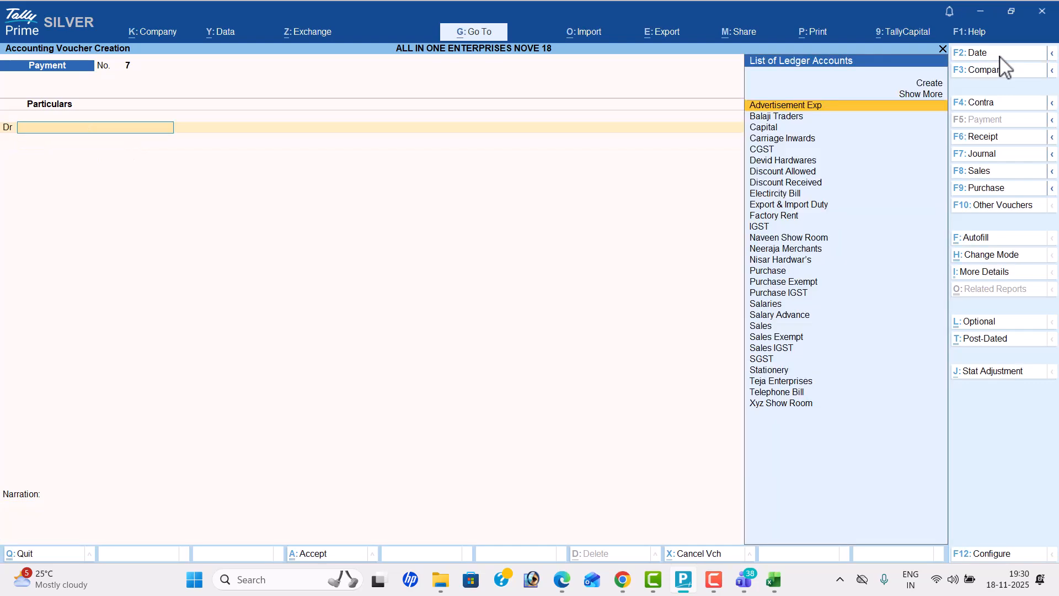
Step: Check the commission entry in the PDF, switch to a new receipt voucher and set its date to 28-8
key(alt+Tab)
key(alt+Tab)
key(alt+Tab)
key(alt+Tab)
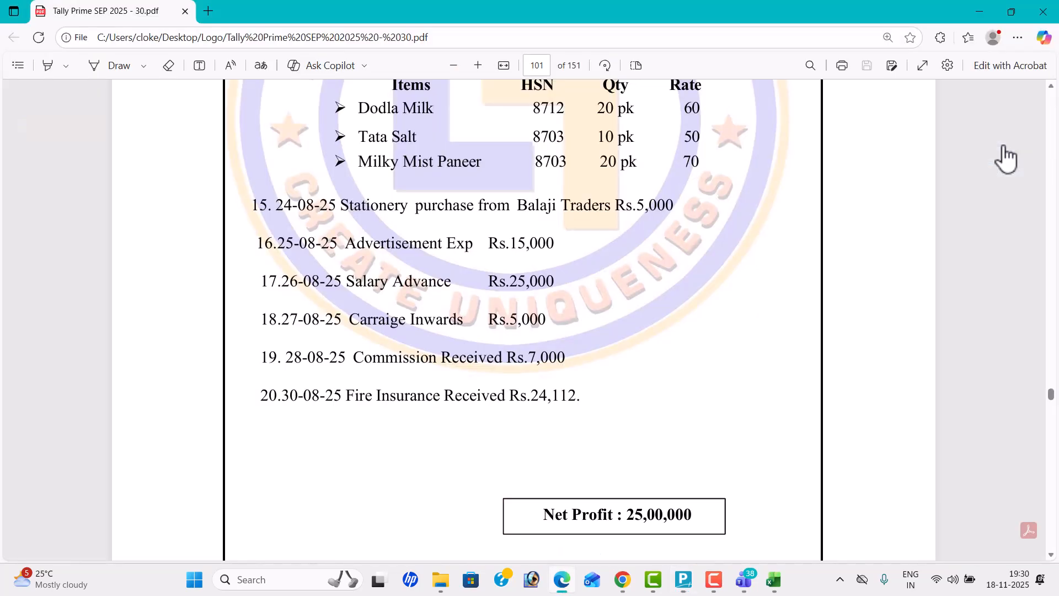
click(1001, 137)
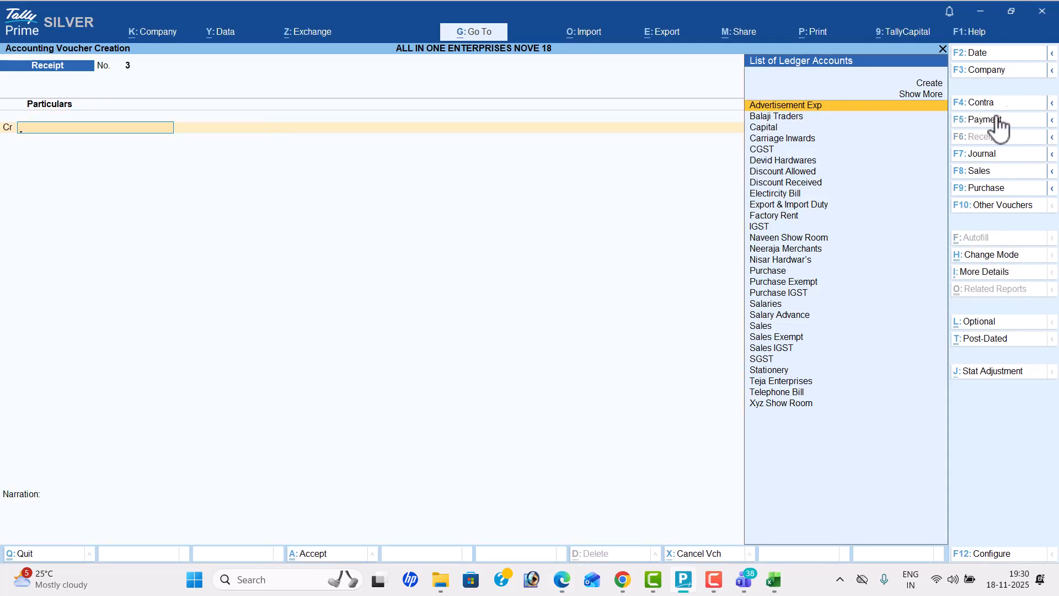
click(987, 55)
key(alt+Tab)
key(alt+Tab)
text(28-8)
key(Return)
Step: Create a "Commission Reeied" ledger under Indirect Incomes as the receipt voucher's credit account
key(alt+c)
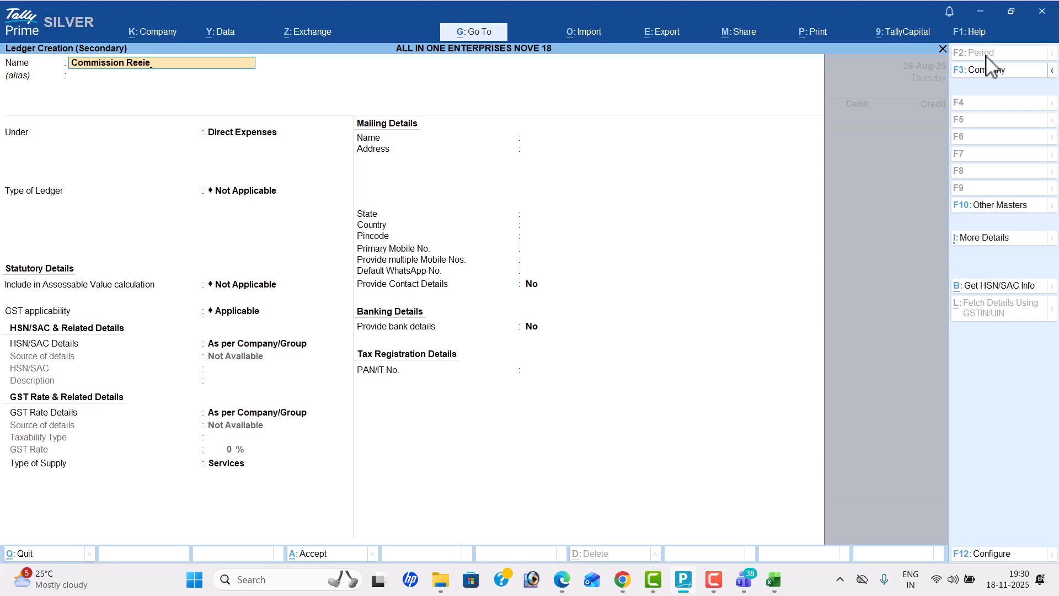
key(Return)
text(ind)
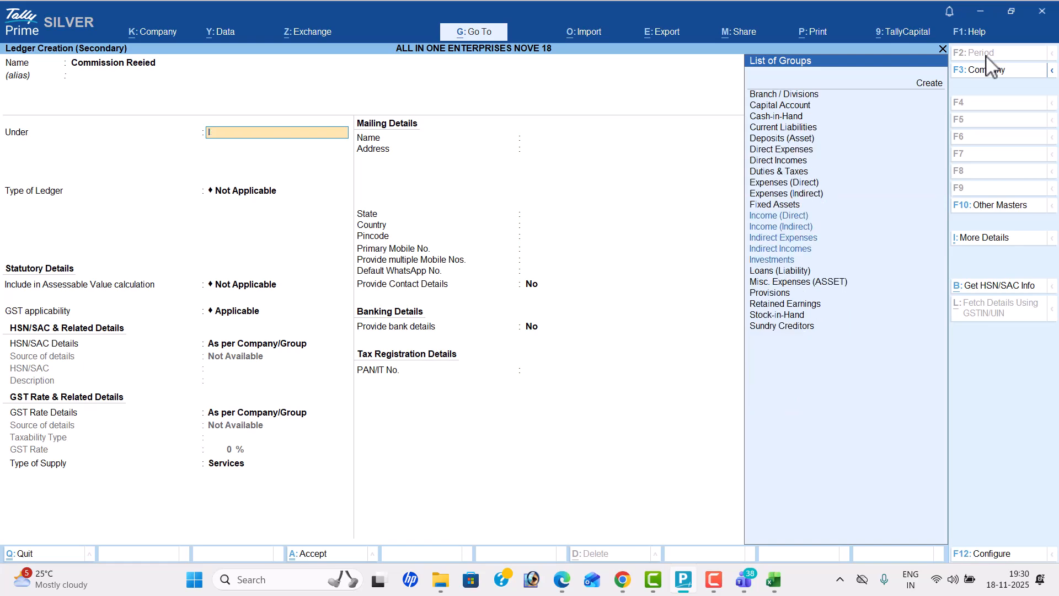
key(Down)
key(Down)
key(Return)
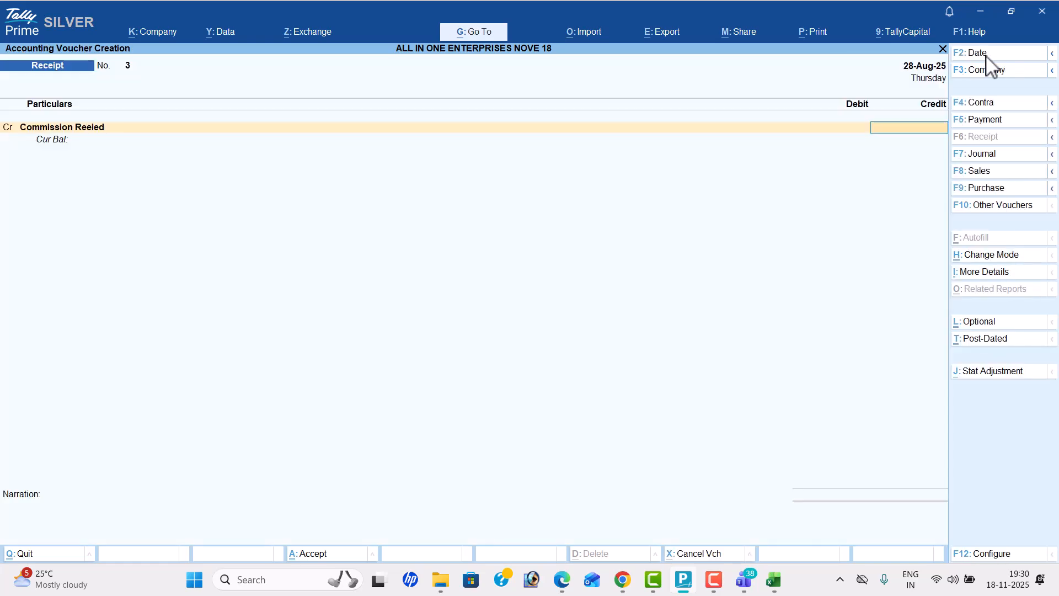
Step: Credit the commission ledger with 7000 as listed in the PDF, debit Cash and save the receipt voucher
key(alt+Tab)
key(alt+Tab)
text(7000)
key(Return)
key(Down)
key(Down)
key(Down)
key(Down)
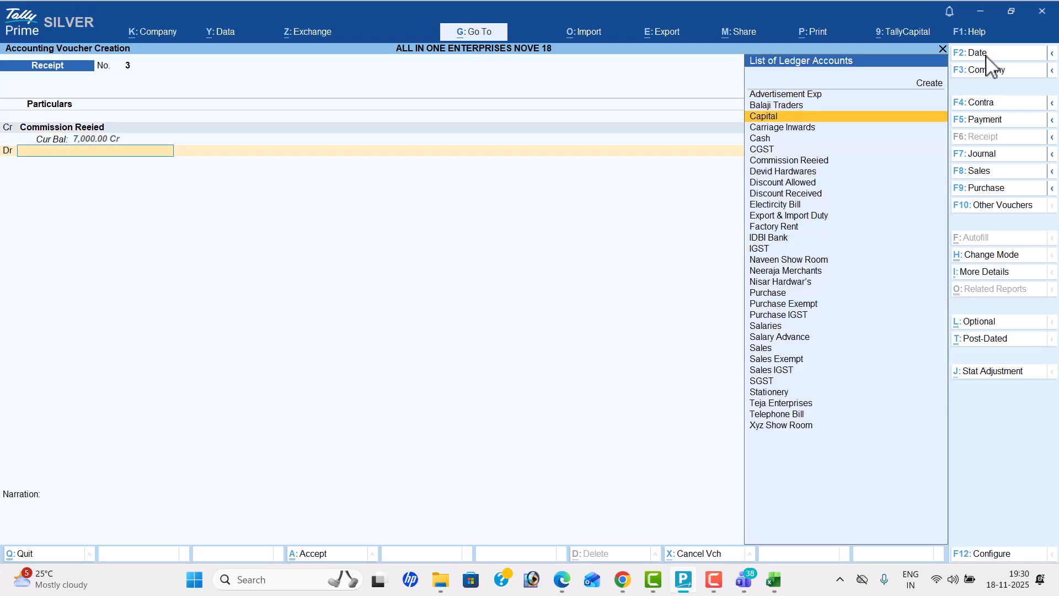
key(Return)
key(Return)
Step: Check the fire insurance entry in the PDF and set the new receipt voucher's date to 30-8
key(Return)
key(alt+Tab)
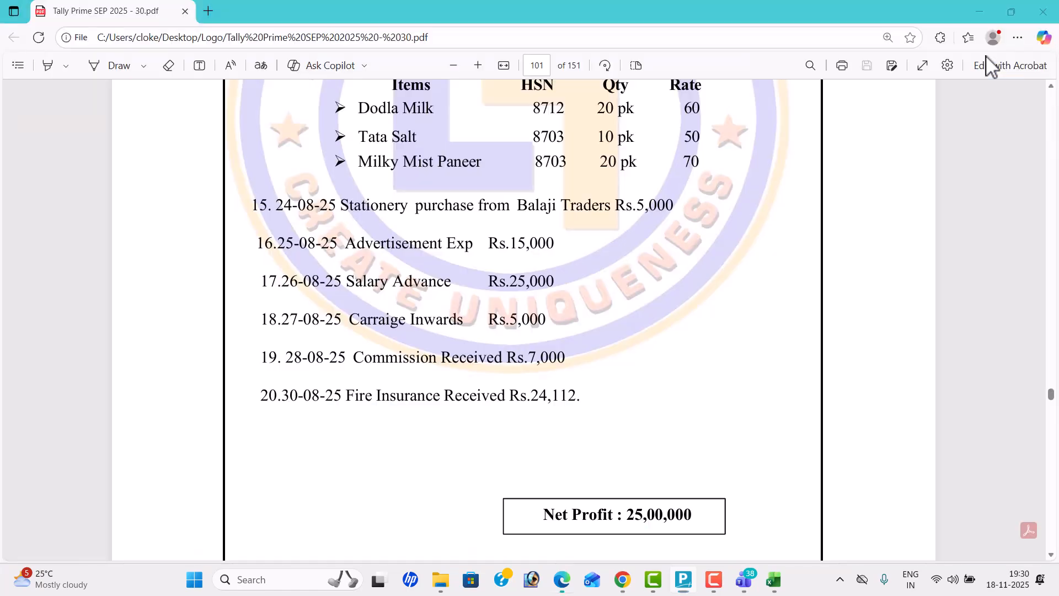
key(alt+Tab)
key(Return)
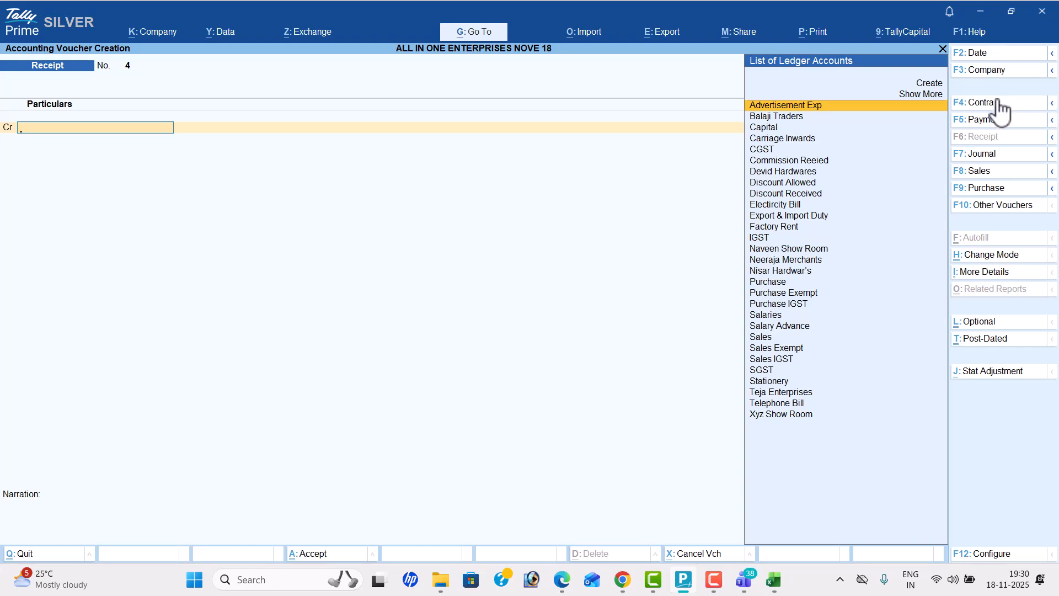
click(986, 54)
text(30-8)
Step: Create a "Fire Insuranc Reeived" ledger under Direct Incomes as the receipt voucher's credit account
key(Return)
key(alt+c)
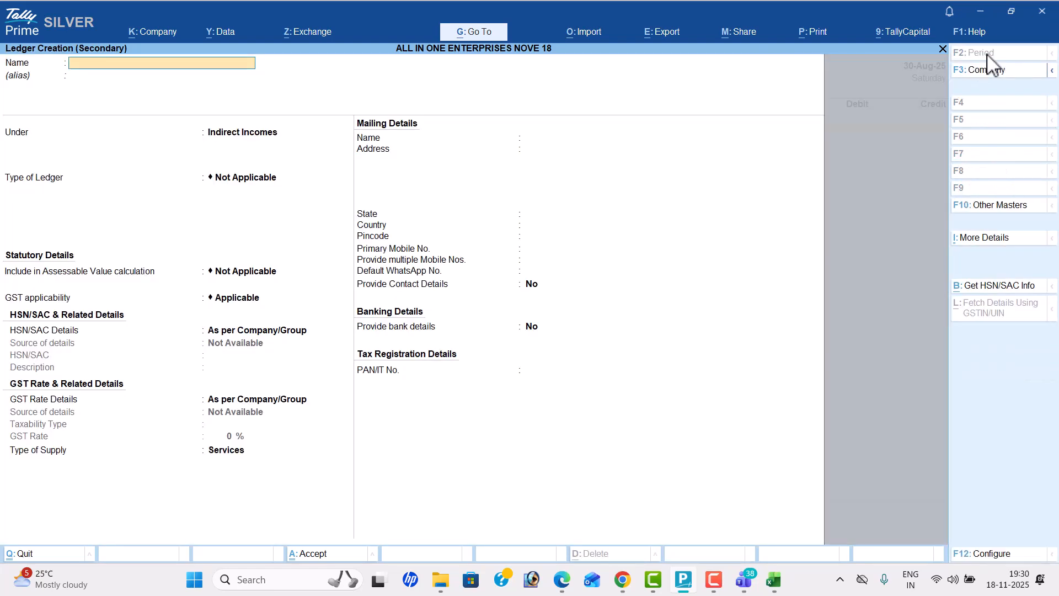
key(alt+Tab)
key(alt+Tab)
text(Fire Insuranc Re)
key(BackSpace)
text(Reeived)
key(Return)
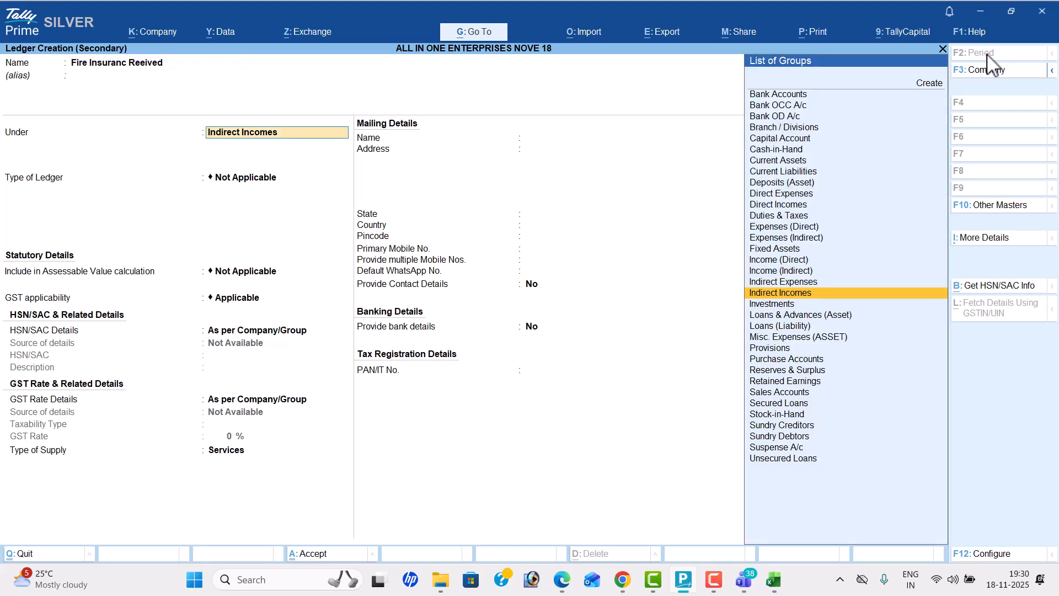
text(Dir)
key(Down)
key(Down)
key(Return)
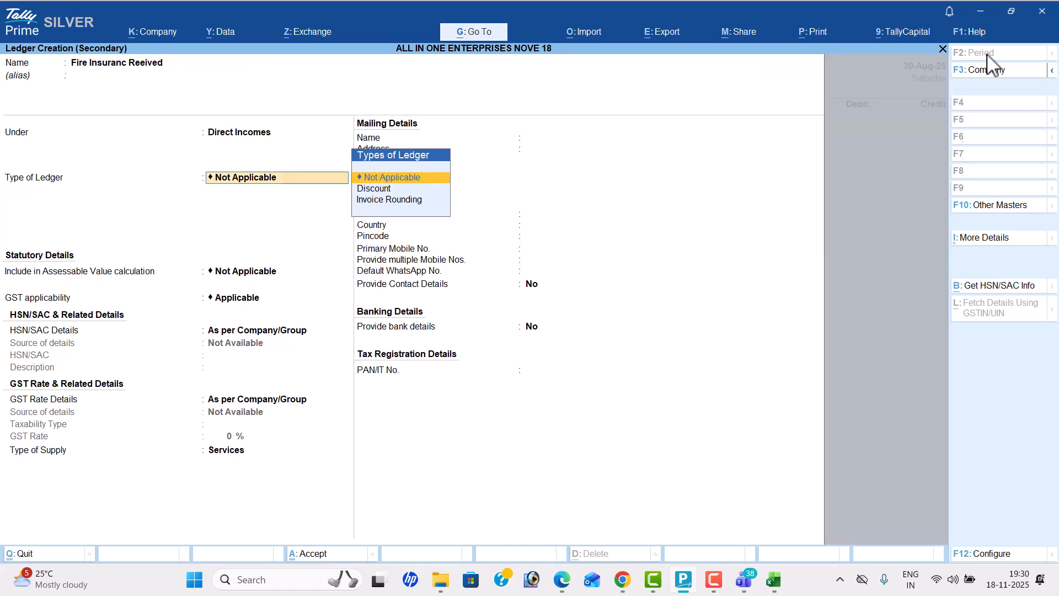
key(ctrl+a)
Step: Credit the fire insurance ledger with 24,112 as listed in the PDF, debit Cash and save the receipt voucher
key(alt+Tab)
key(alt+Tab)
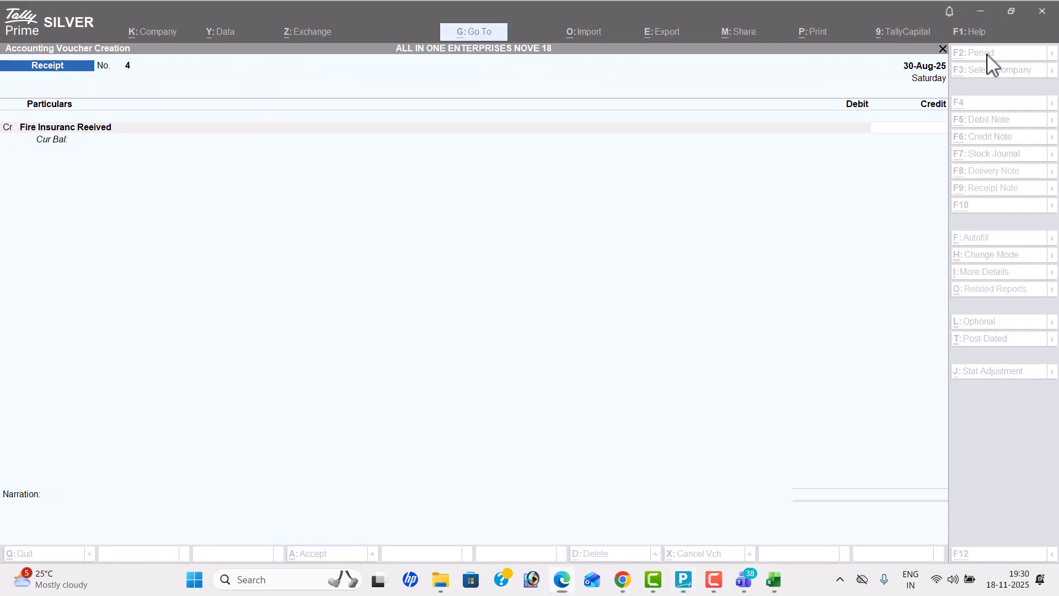
key(alt+Tab)
key(alt+Tab)
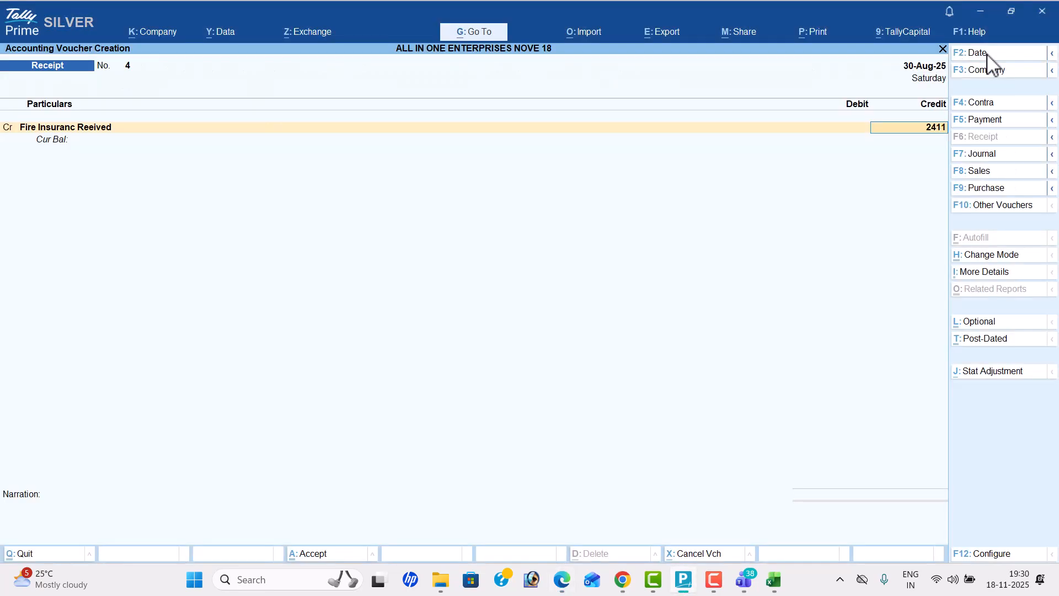
key(Return)
key(Down)
key(Down)
key(Down)
key(Down)
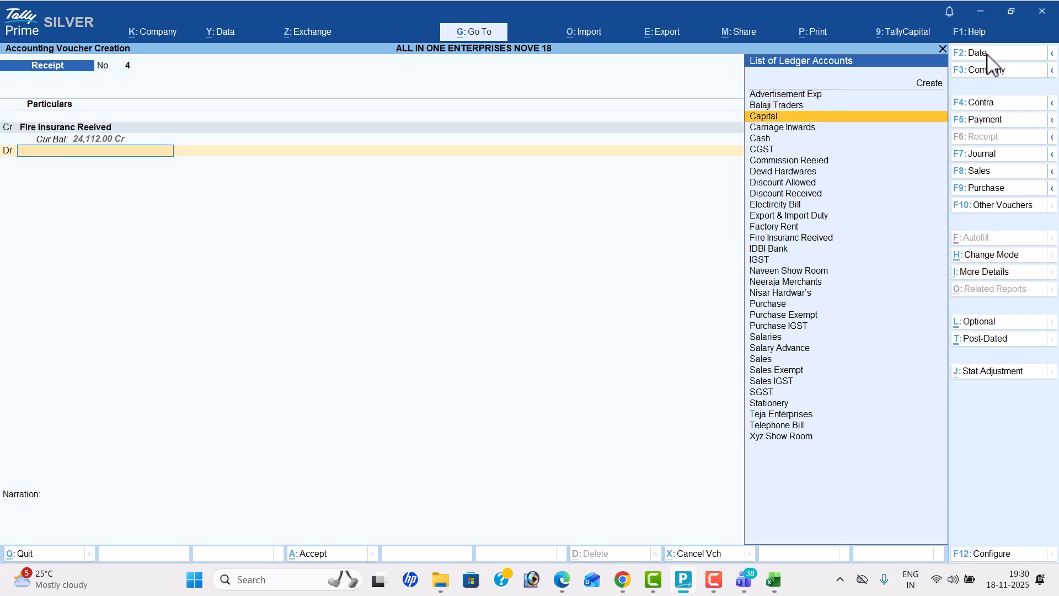
key(Return)
key(Return)
key(Return)
key(Return)
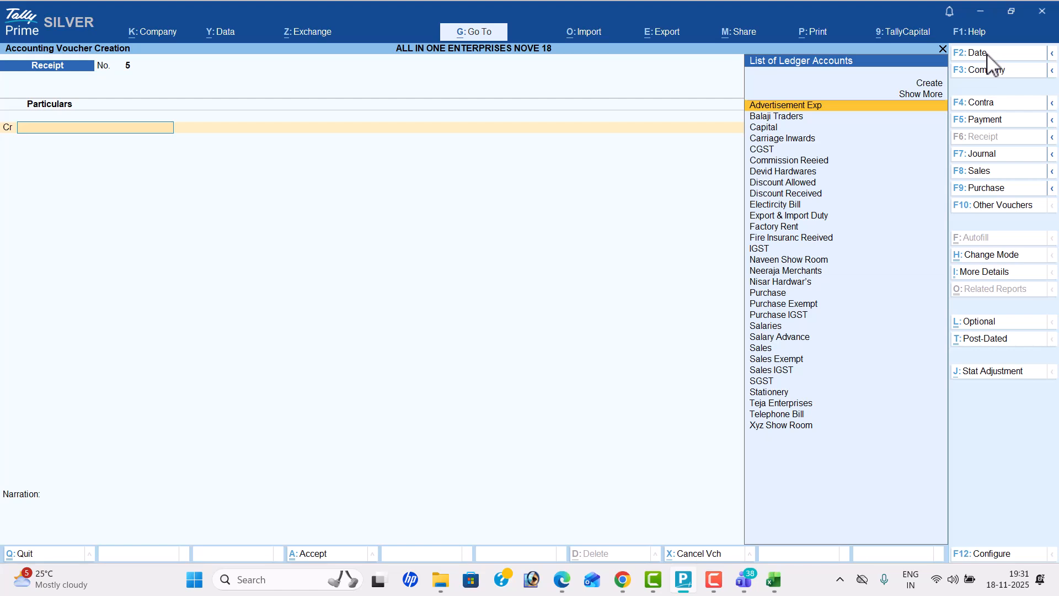
Step: Open the Day Book for the period 1-8 to 31-8 and review the recorded vouchers
key(Escape)
key(Down)
key(Return)
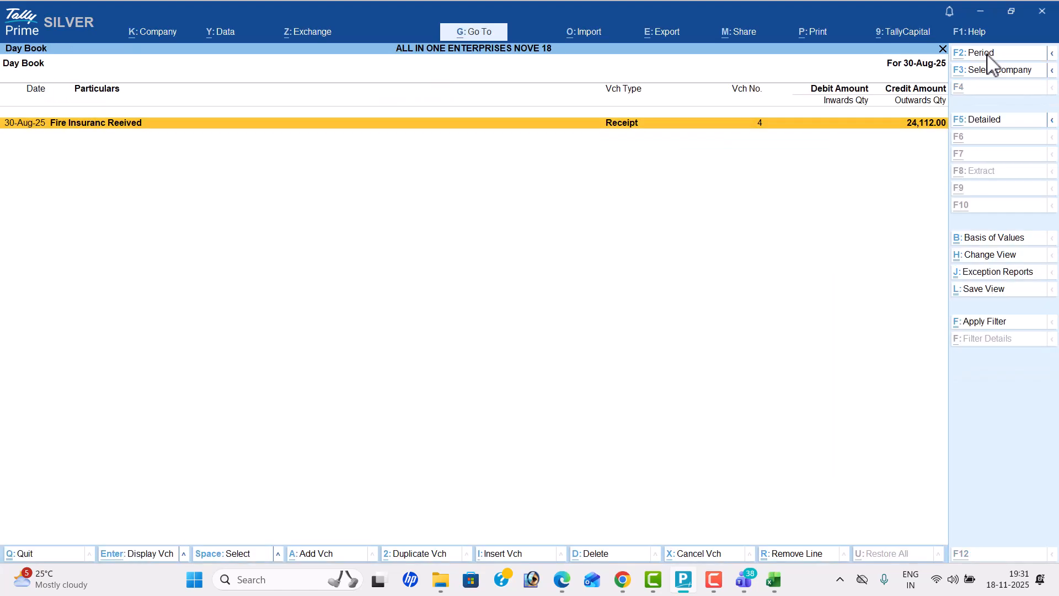
key(alt+F2)
text(1-8)
key(Return)
text(31-8)
key(Return)
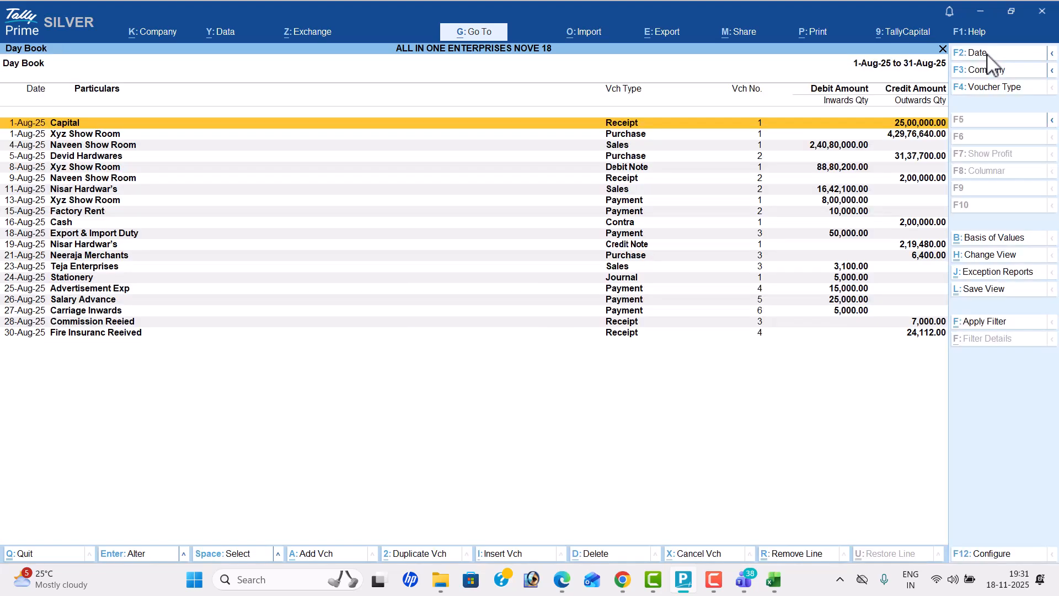
key(Down)
key(Down)
key(Down)
key(Down)
key(Down)
key(Down)
key(Down)
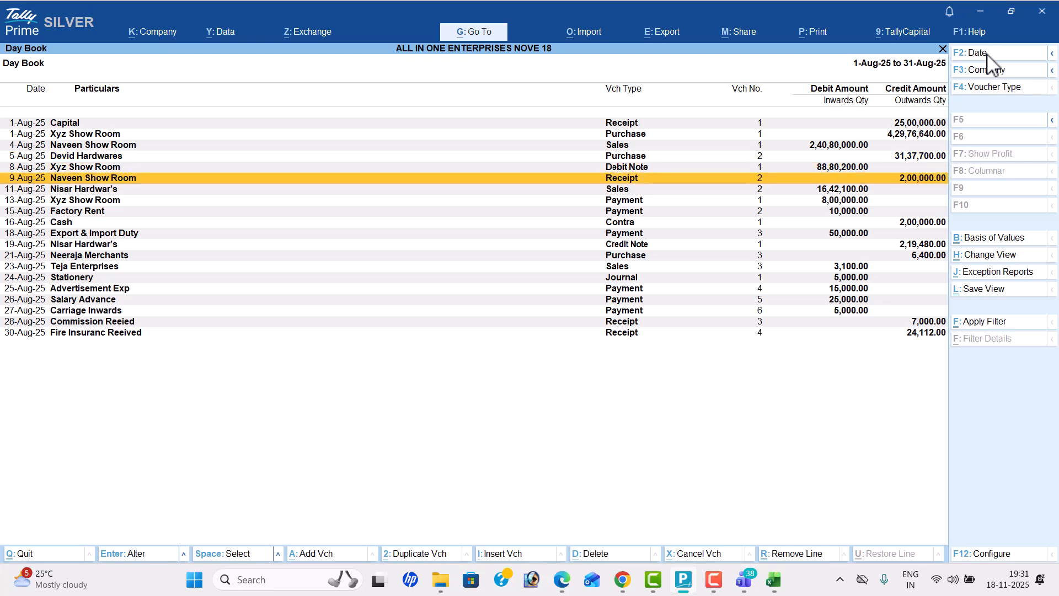
Step: Open the detailed Profit & Loss account and compare its net profit with the figure in the PDF
key(Escape)
key(Down)
key(Down)
key(Down)
key(Down)
key(Down)
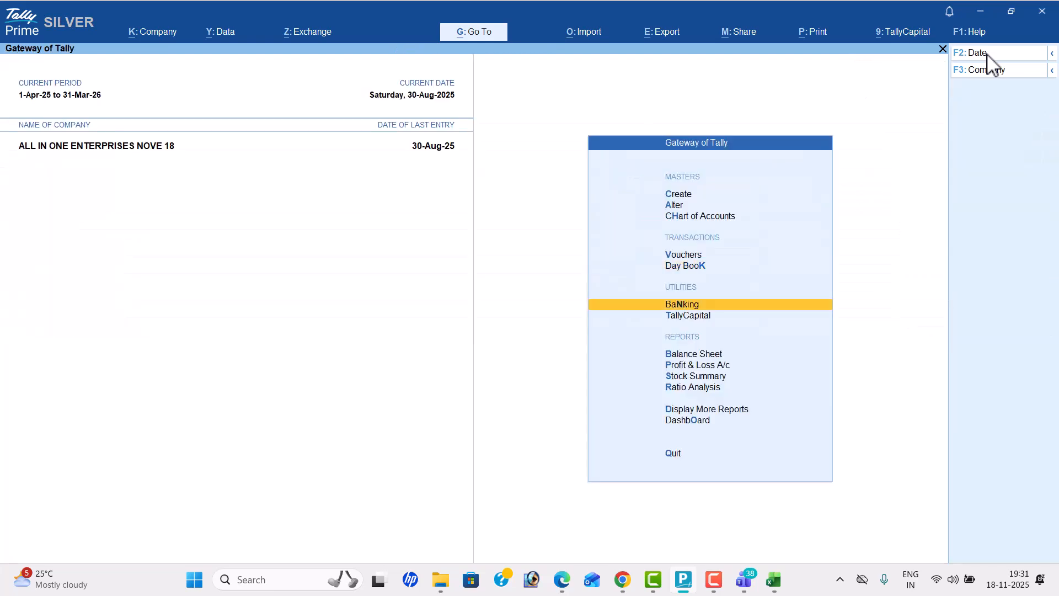
key(Up)
key(Return)
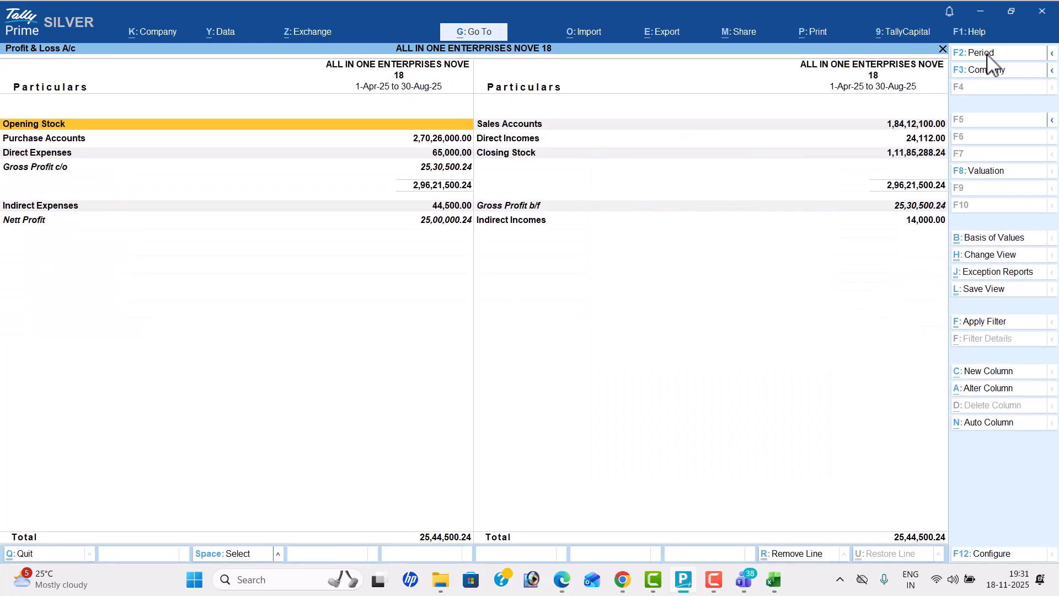
key(Down)
key(Down)
key(Down)
key(Down)
key(Down)
key(Down)
key(Down)
key(Down)
key(Down)
key(Down)
key(Down)
key(Down)
key(Down)
key(Down)
key(Down)
key(Down)
key(Down)
key(Down)
key(Down)
key(Down)
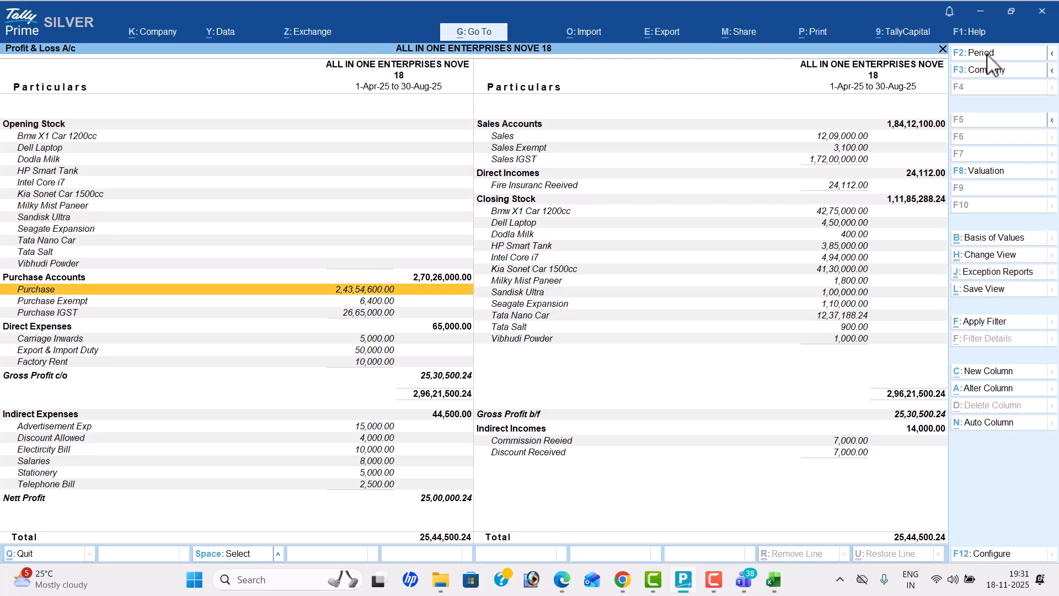
key(alt+Tab)
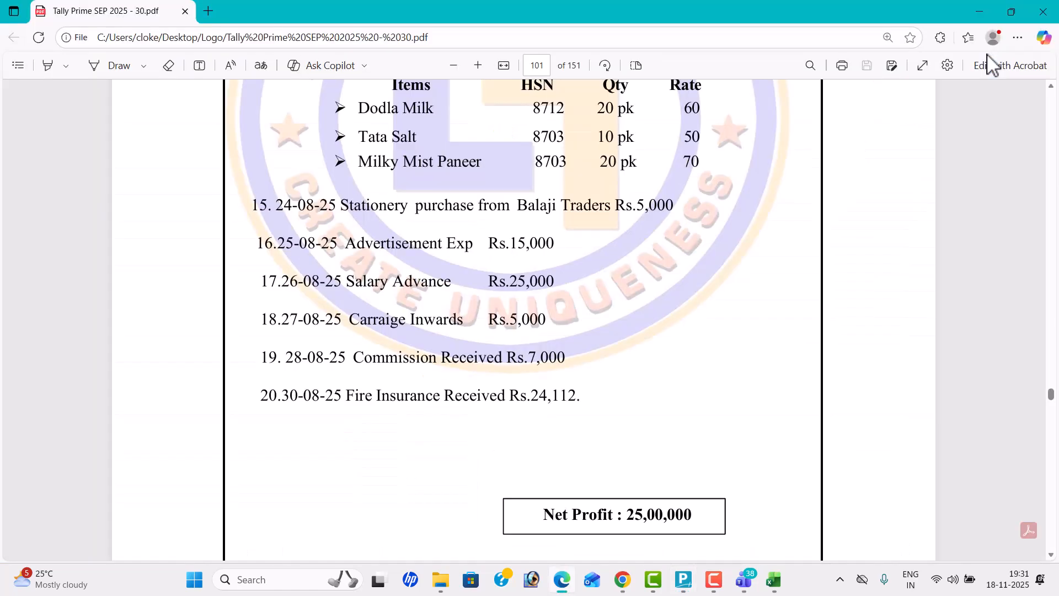
key(alt+Tab)
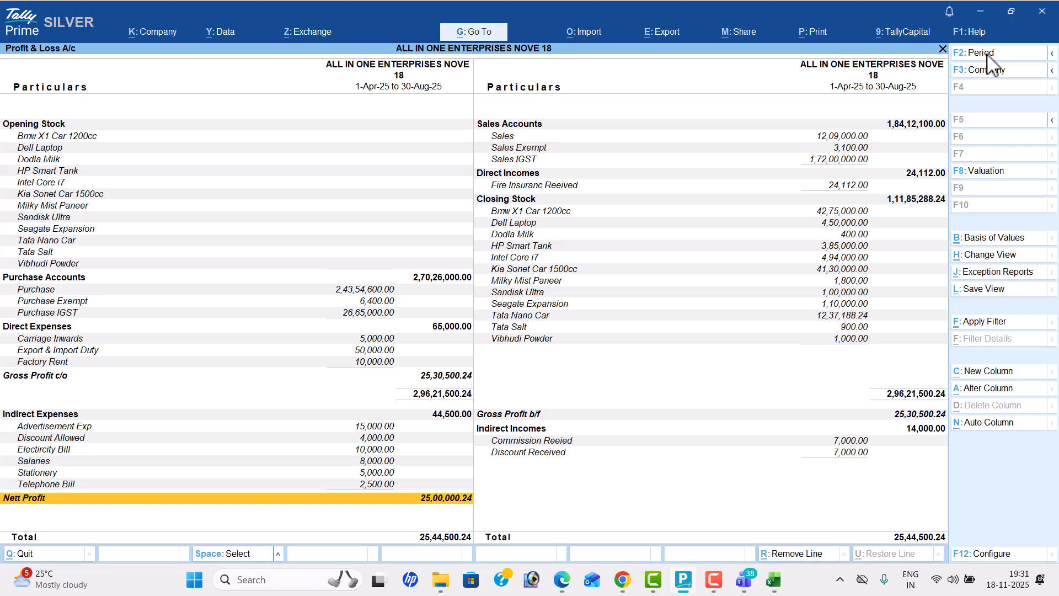
Step: View the Balance Sheet in detail, then return to the Gateway of Tally
key(Escape)
key(Up)
key(Return)
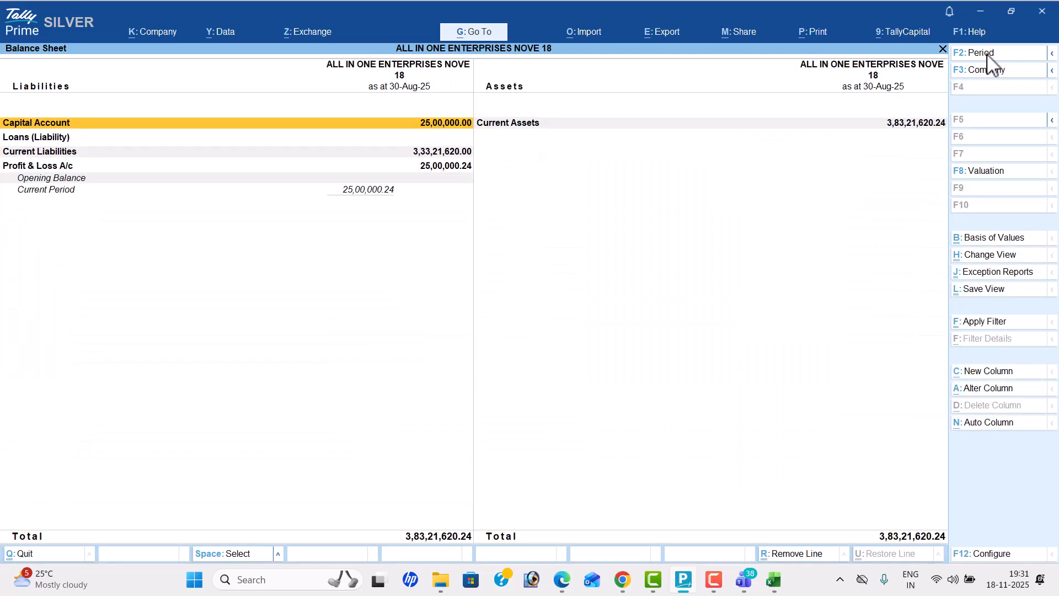
key(alt+F1)
key(Escape)
Step: Open the Stock Summary and configure it to show goods inwards and goods outwards
key(Down)
key(Down)
key(Return)
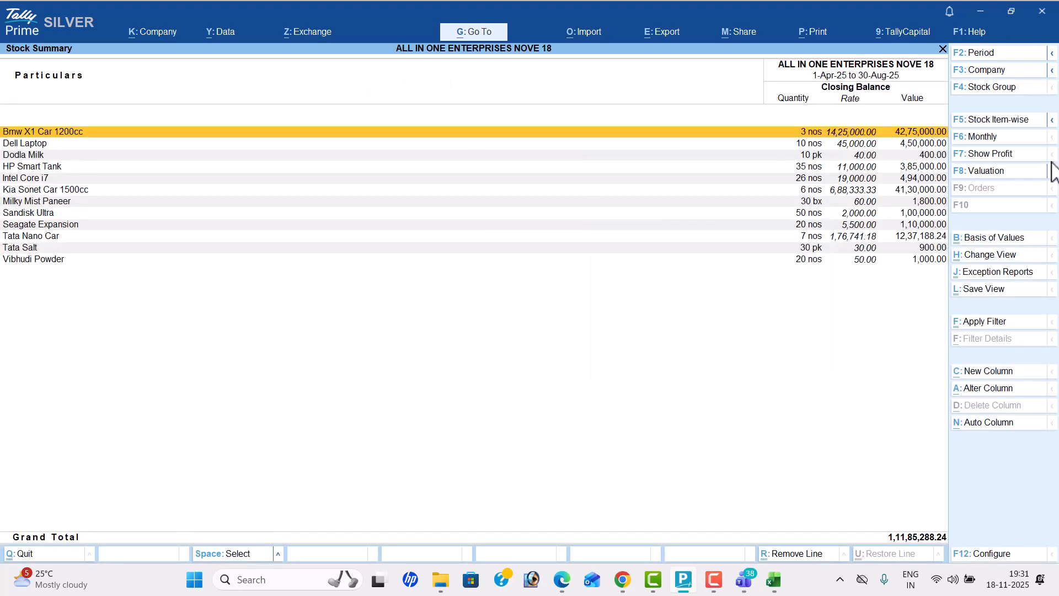
click(1005, 554)
key(Down)
key(Down)
key(Down)
key(Down)
key(Down)
key(Down)
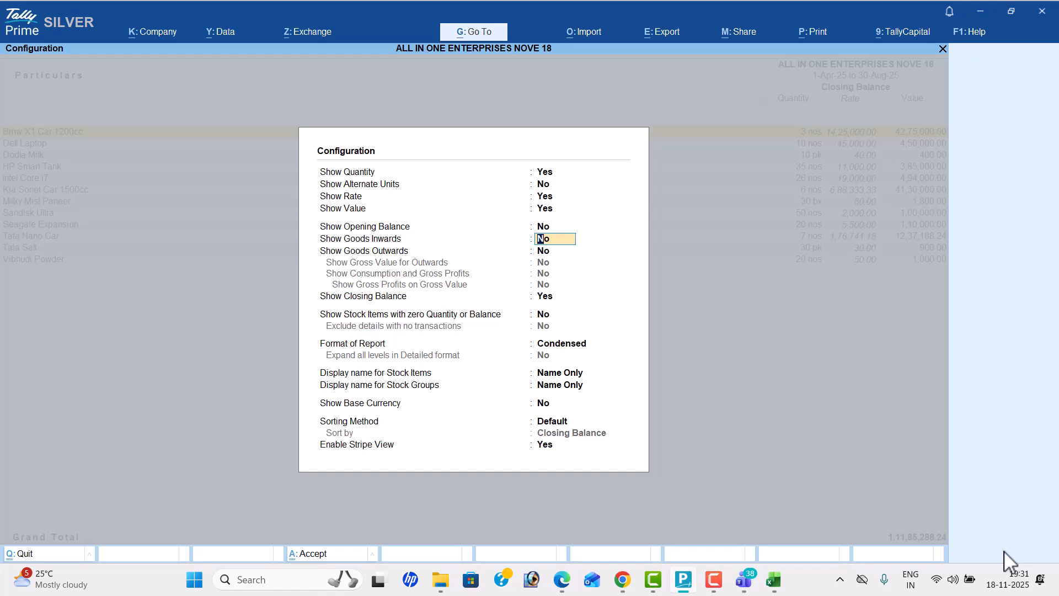
key(Up)
text(y)
key(Return)
text(y)
key(Return)
key(ctrl+a)
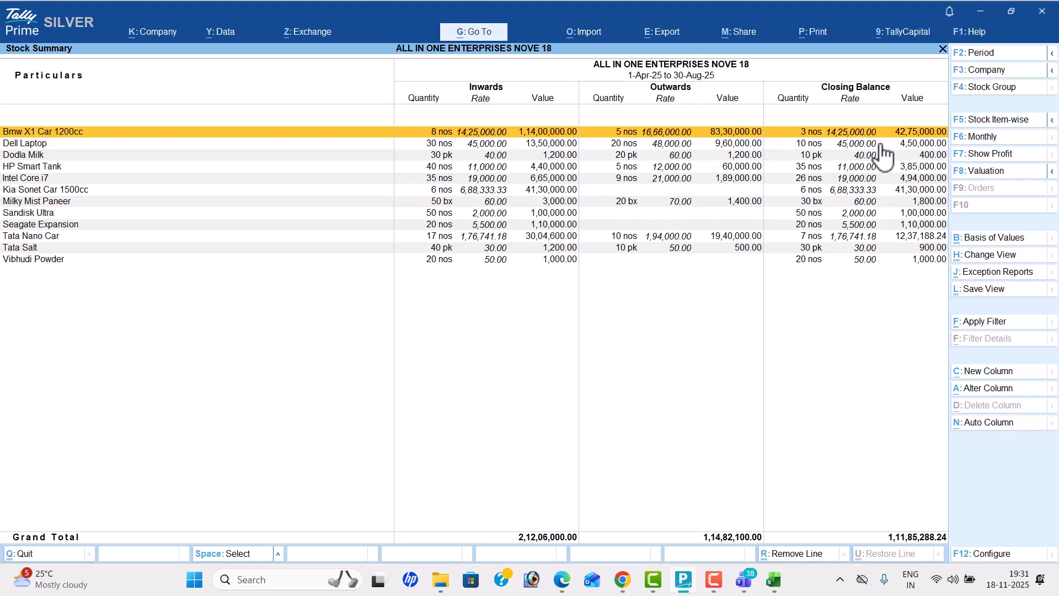
Step: View the company's Dashboard, then return to the Gateway of Tally
key(Escape)
key(Down)
key(Down)
key(Down)
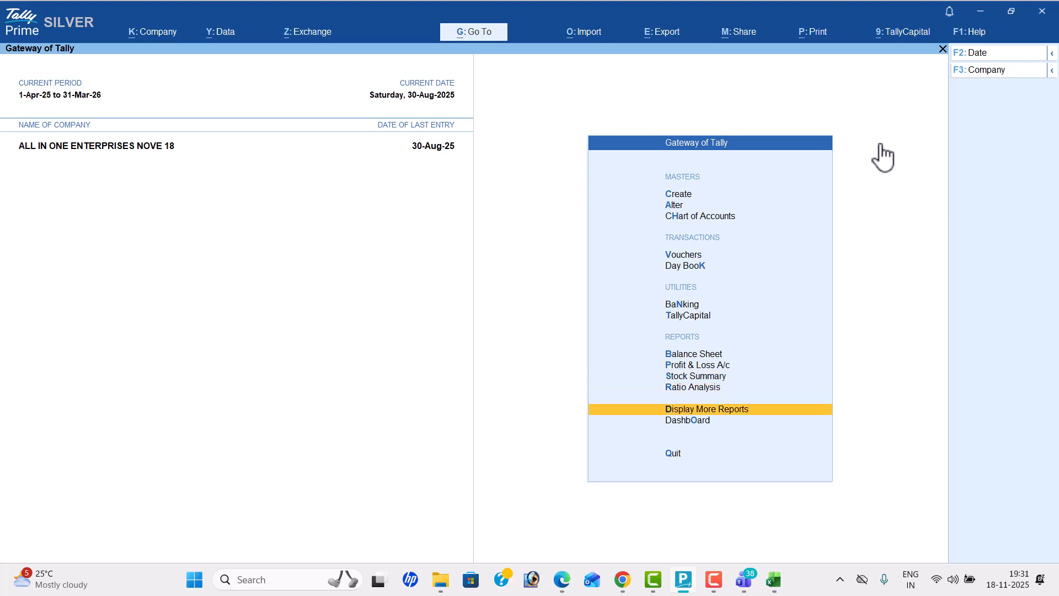
key(Return)
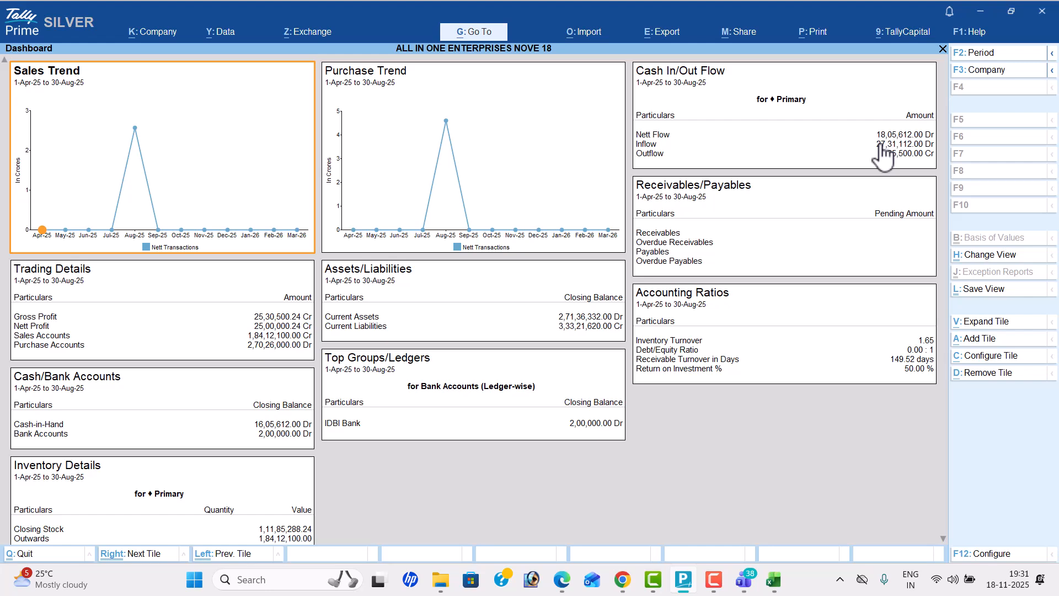
key(Escape)
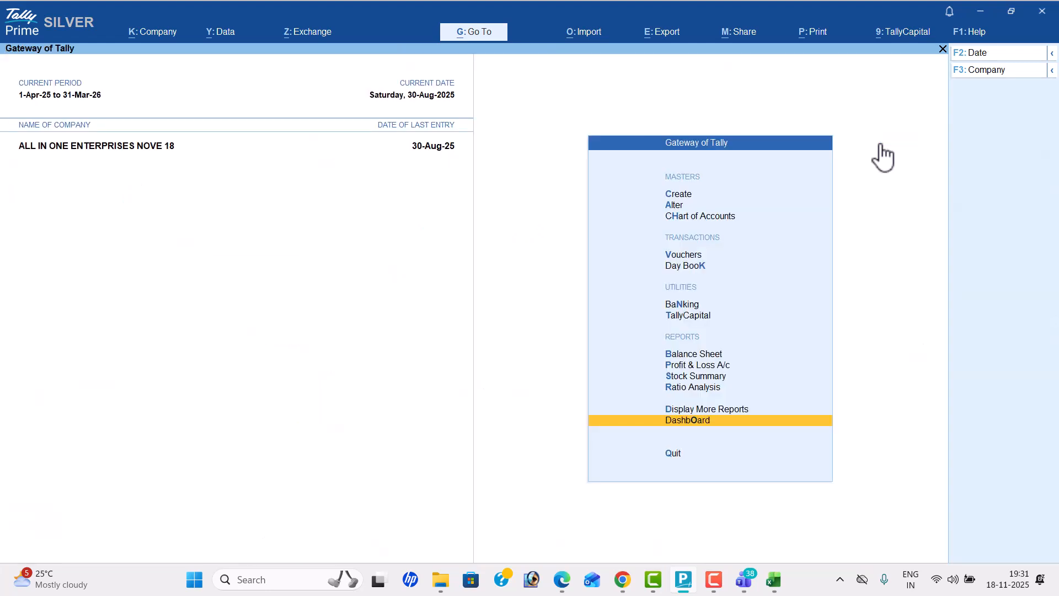
Step: Open the Trial Balance and expand it to the detailed view
key(Up)
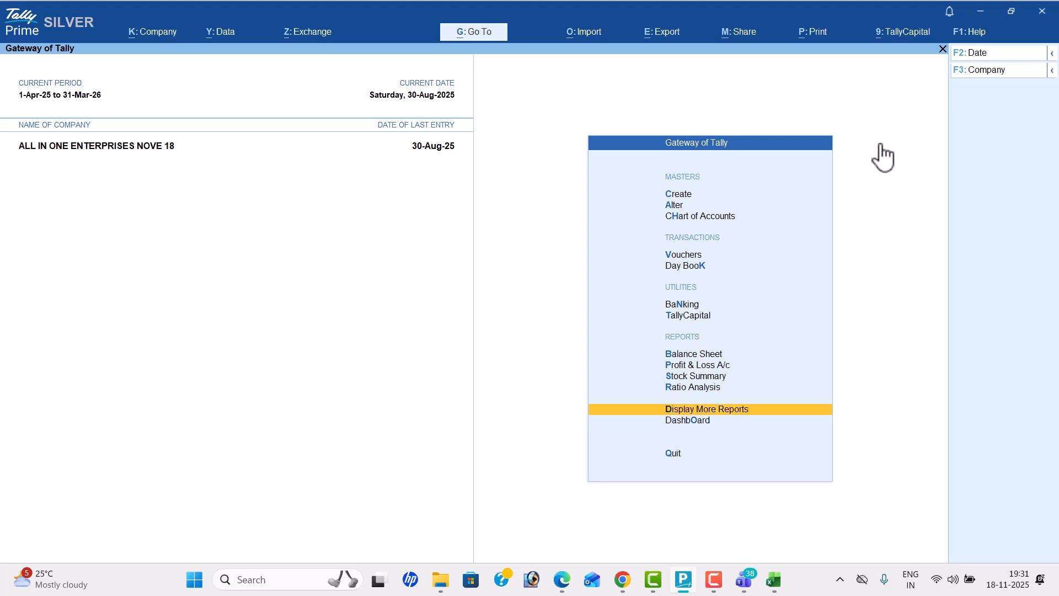
key(Return)
key(Return)
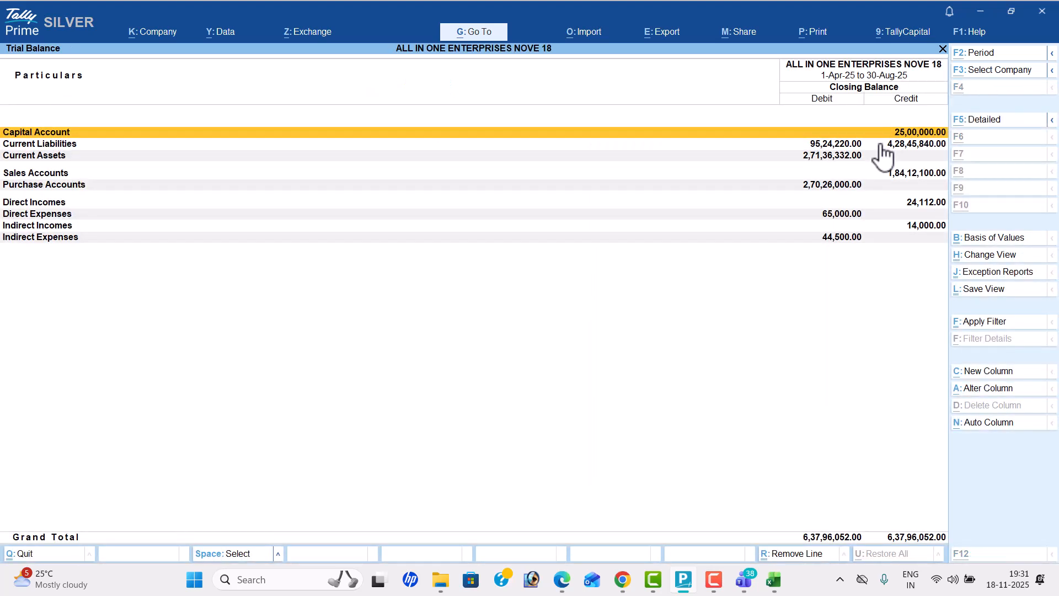
key(alt+F5)
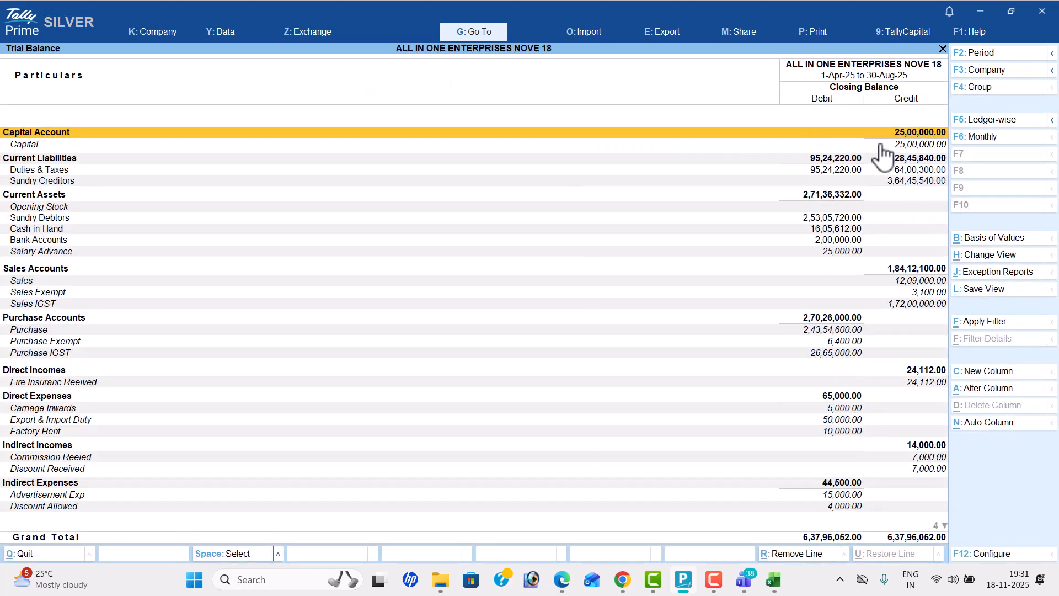
Step: Leave the Trial Balance and open the Cash/Bank Book summary from the account books
key(Escape)
key(Down)
key(Down)
key(Down)
key(Down)
key(Return)
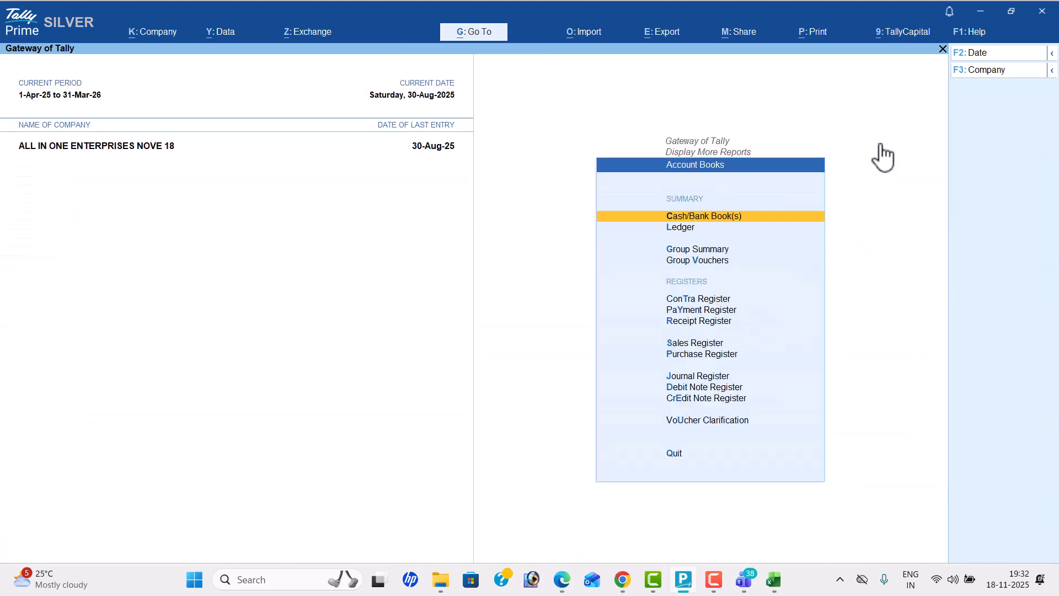
key(Return)
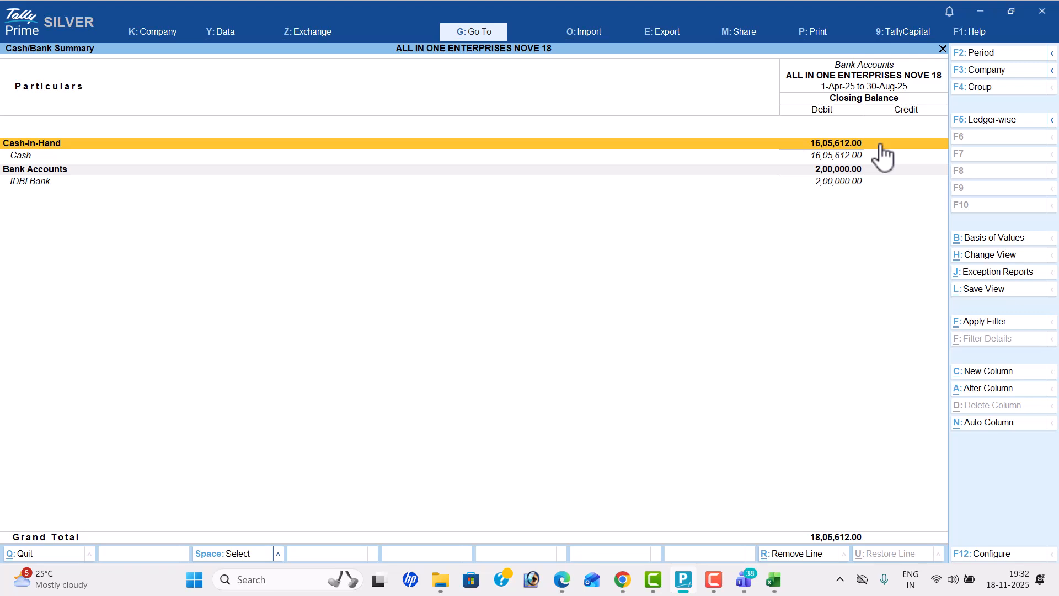
Step: Leave the Cash/Bank Summary and view the Receipt Register, then the Payment Register, from the account books
key(Escape)
key(Down)
key(Down)
key(Down)
key(Down)
key(Down)
key(Down)
key(Down)
key(Down)
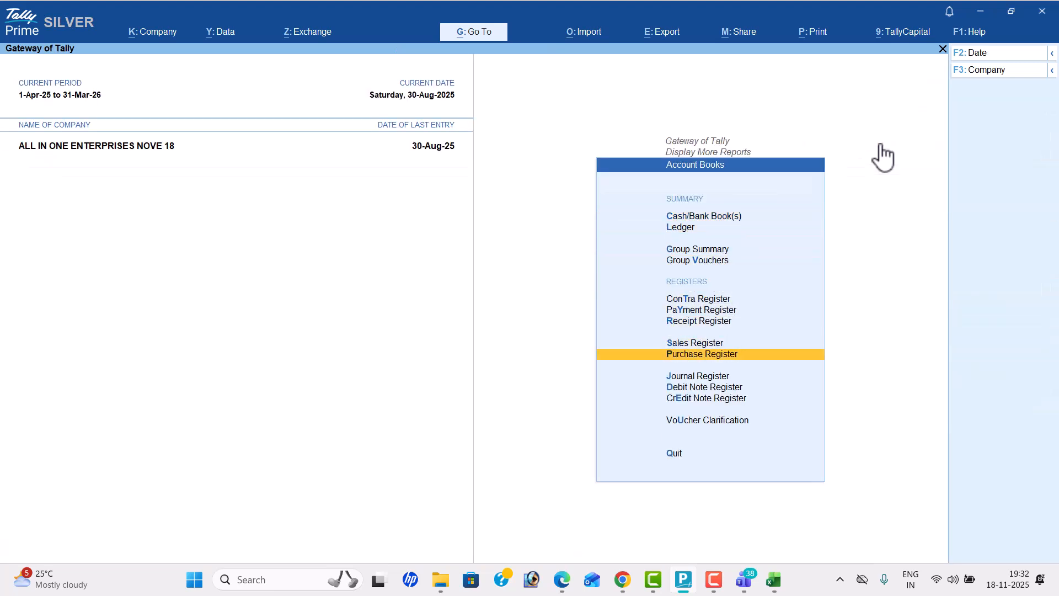
key(Up)
key(Up)
key(Return)
key(Escape)
Step: View the Contra Register and one further voucher register in the account books, then close it
key(Up)
key(Return)
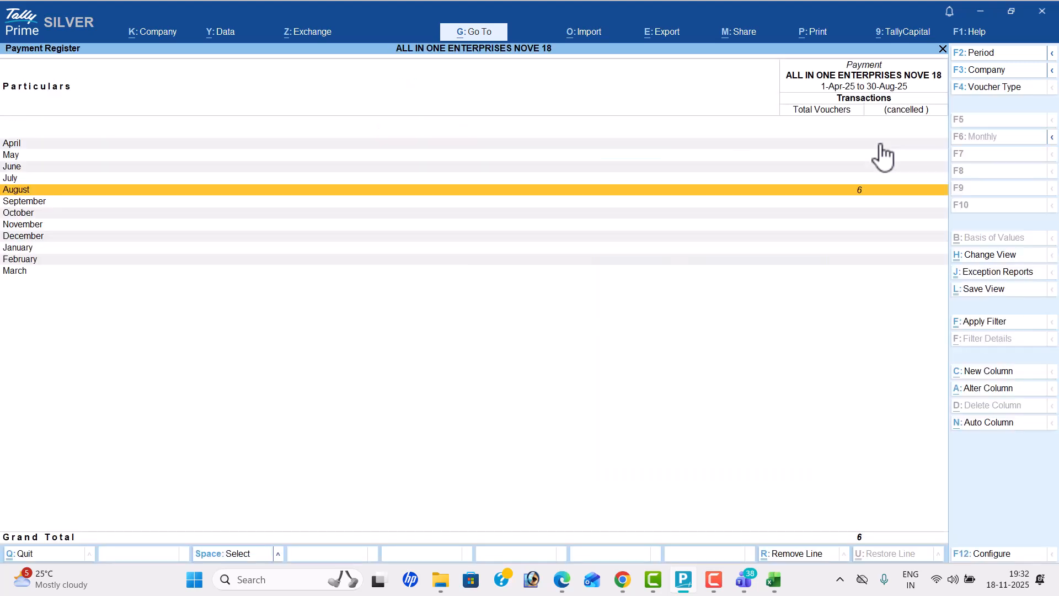
key(Escape)
key(Up)
key(Return)
key(Escape)
key(Down)
key(Down)
key(Down)
Step: Open the Statistics report and examine the number of entries recorded for each voucher type
key(Down)
key(Down)
key(Return)
key(Escape)
key(Escape)
key(Down)
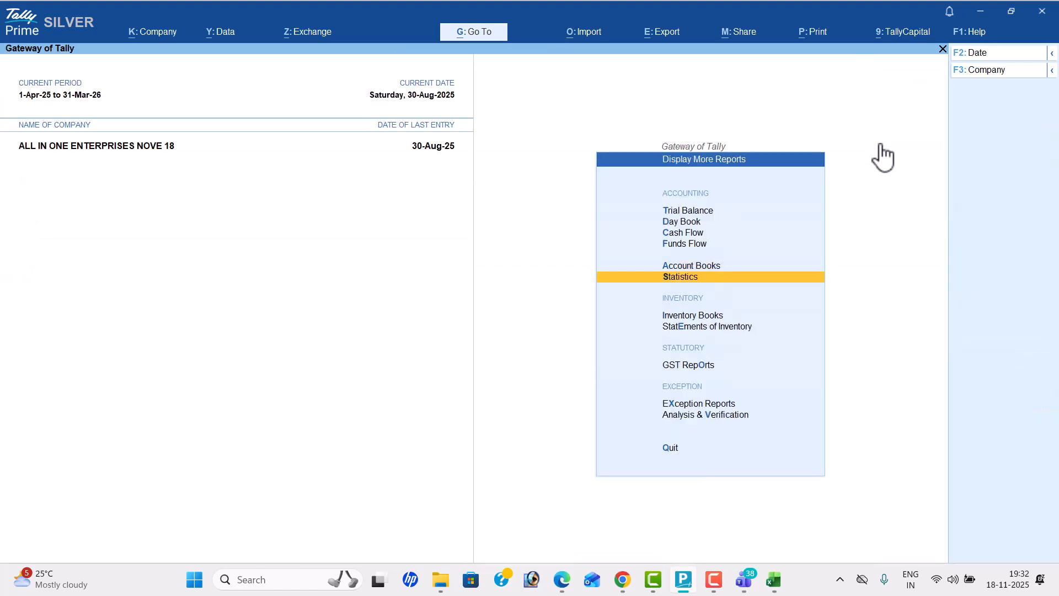
key(Return)
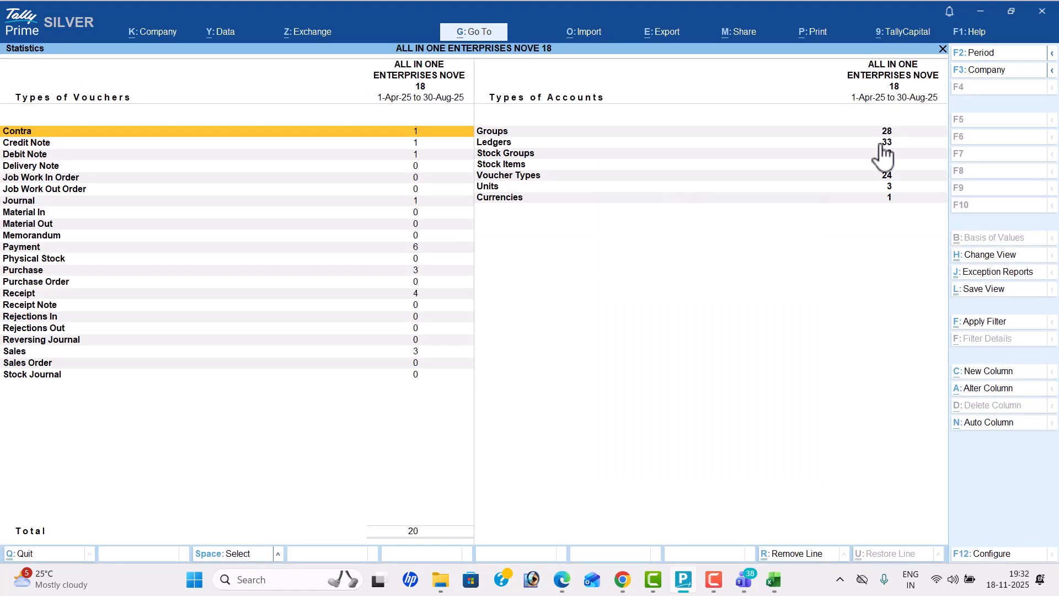
key(Down)
key(Down)
key(Up)
key(Down)
key(Down)
key(Down)
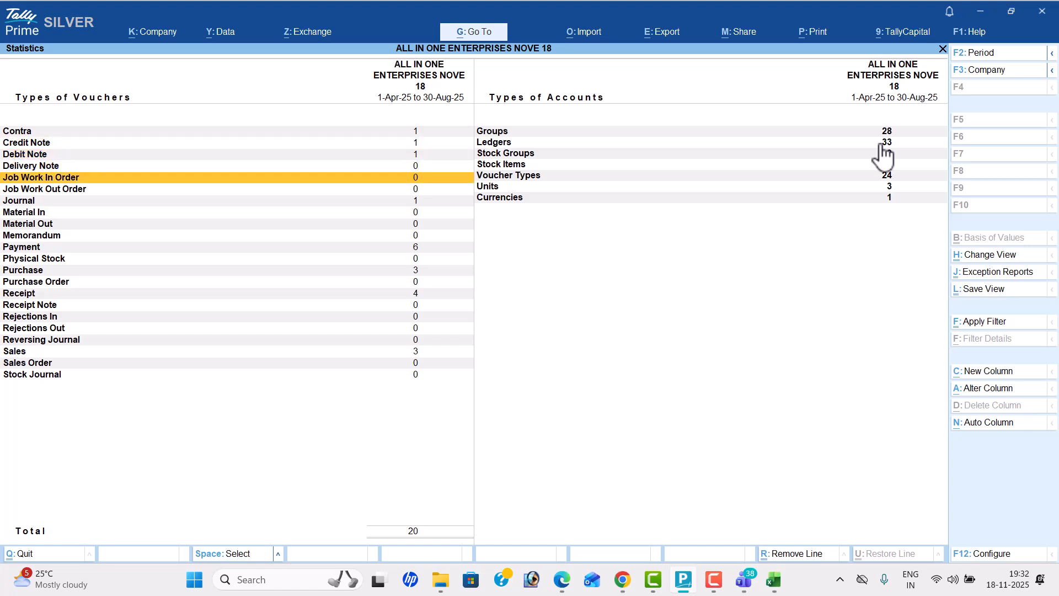
key(Down)
key(Down)
key(Down)
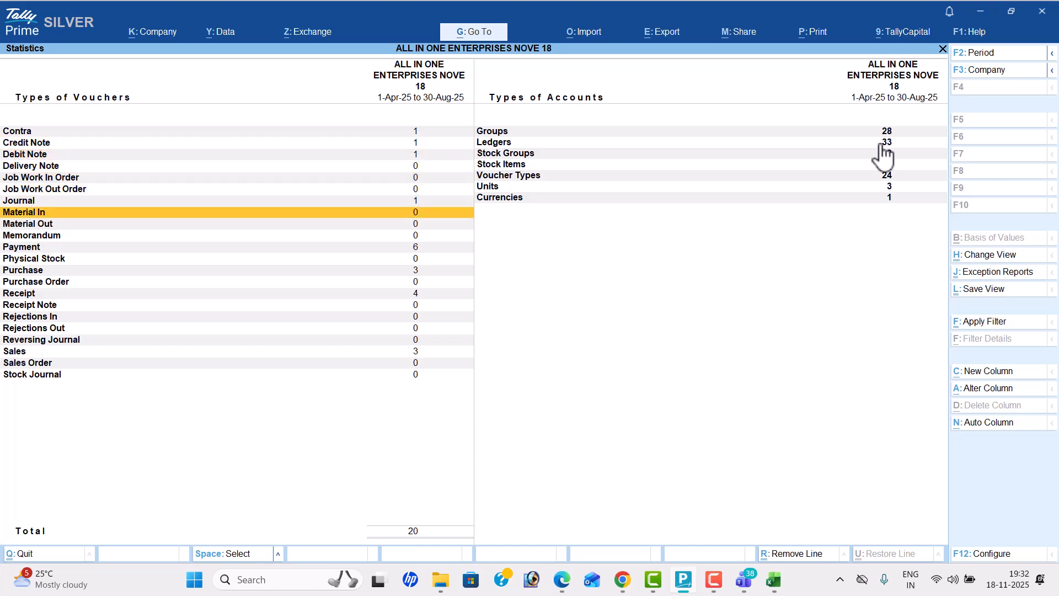
key(Down)
key(Down)
key(Down)
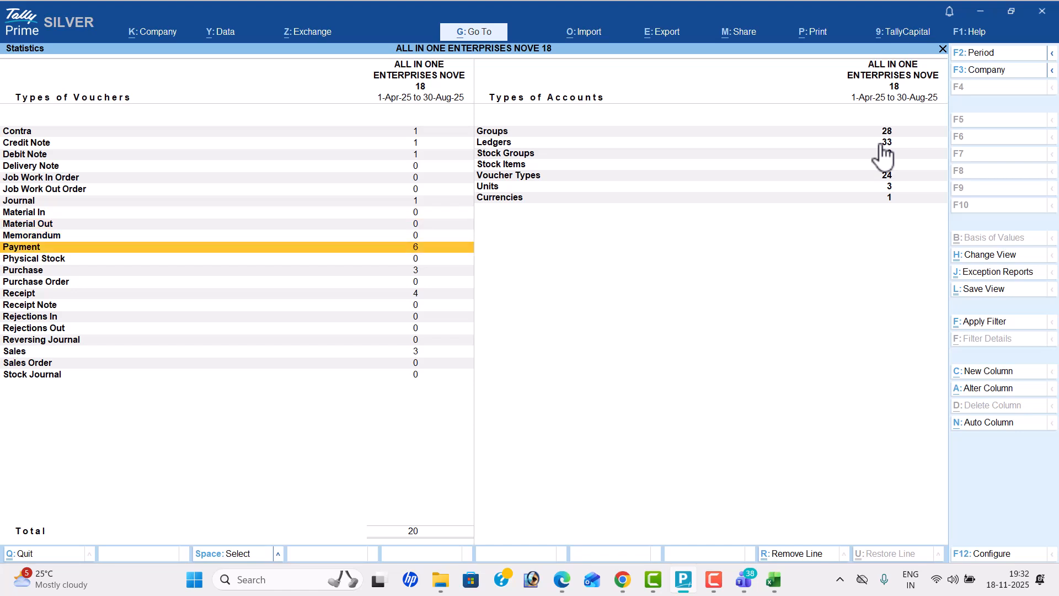
key(Down)
key(Down)
key(Down)
key(Up)
key(Down)
key(Down)
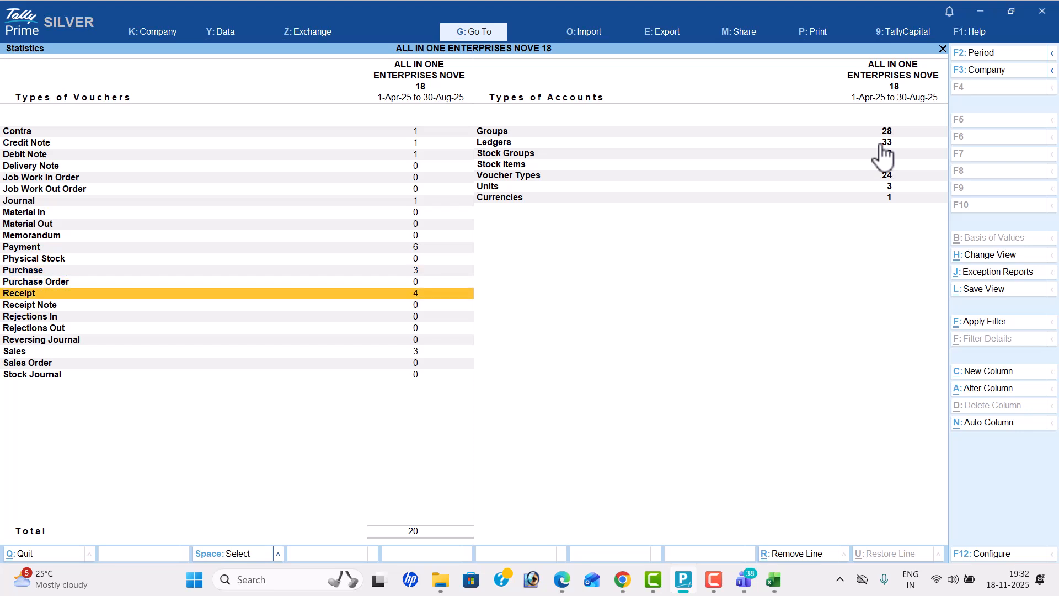
Step: Examine the account-type counts in Statistics, such as ledgers, stock items and units, then leave the report
key(Down)
key(Down)
key(Down)
key(Down)
key(Down)
key(Right)
key(Up)
key(Up)
key(Up)
key(Up)
key(Up)
key(Down)
key(Down)
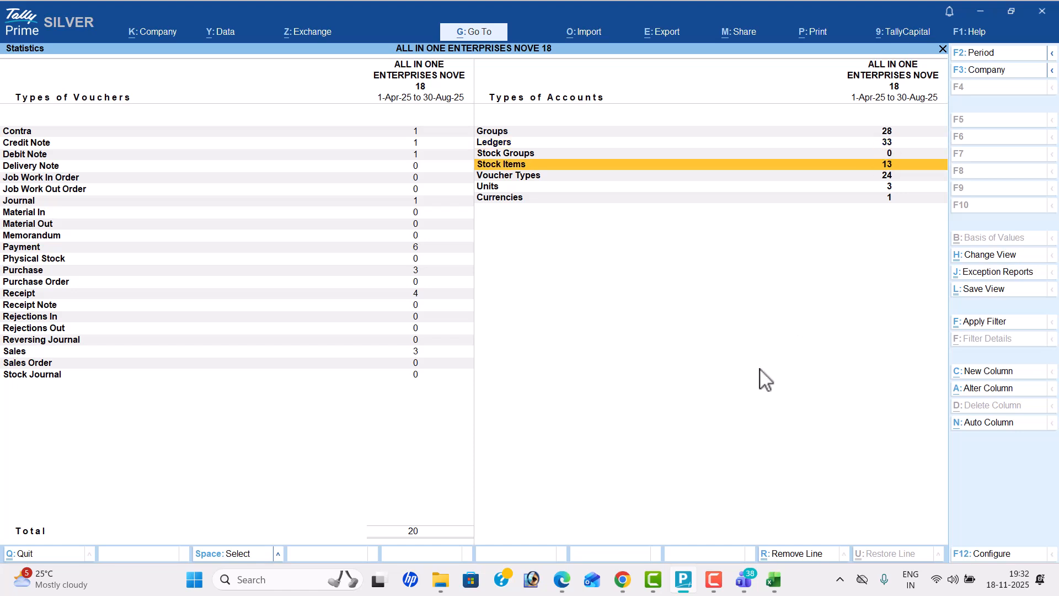
key(Down)
key(Down)
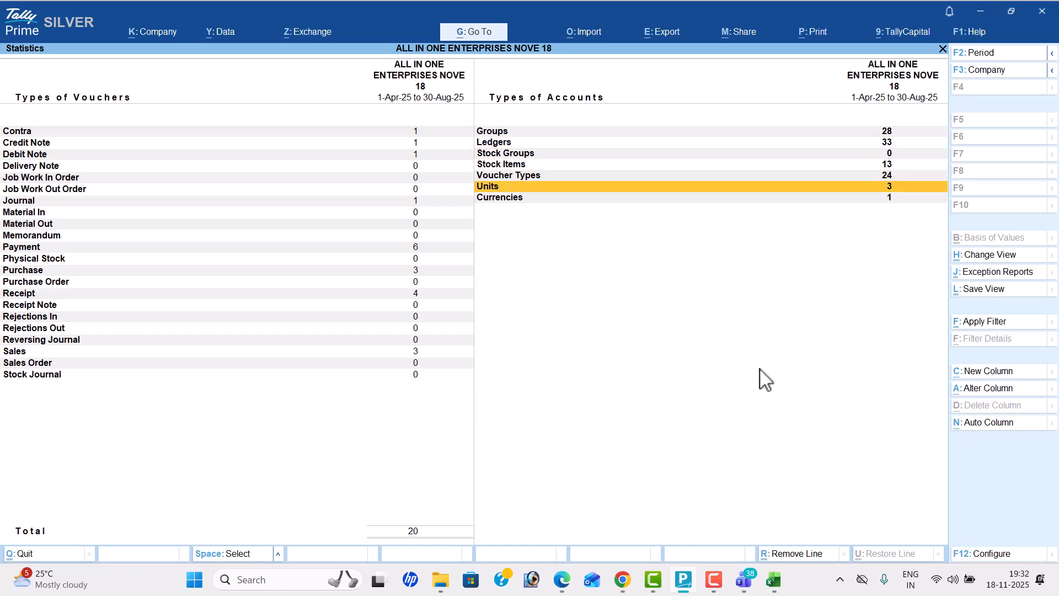
key(Down)
key(Up)
key(Up)
key(Up)
key(Up)
key(Up)
key(Up)
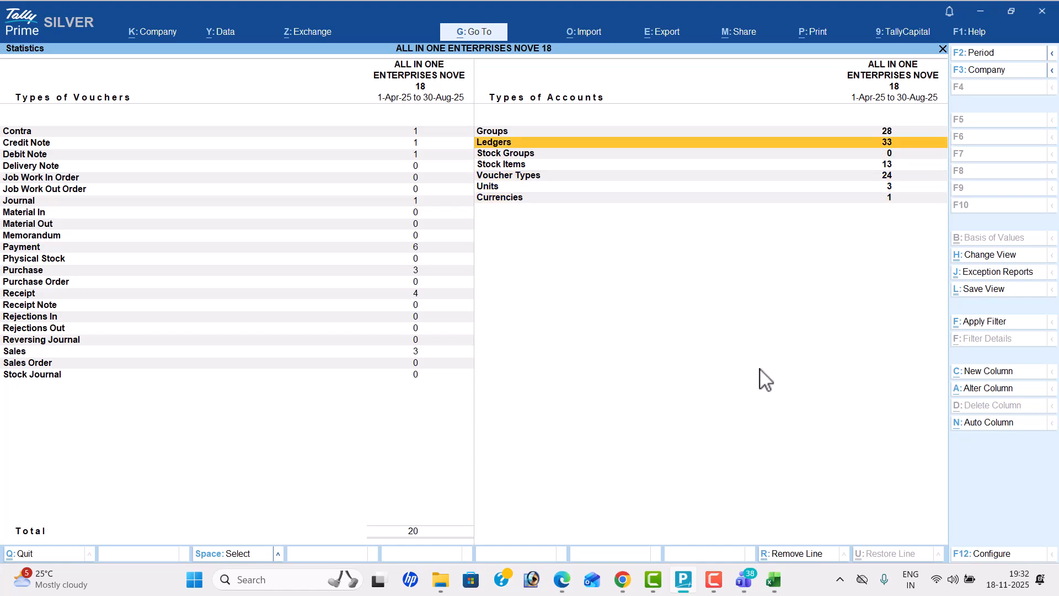
key(Escape)
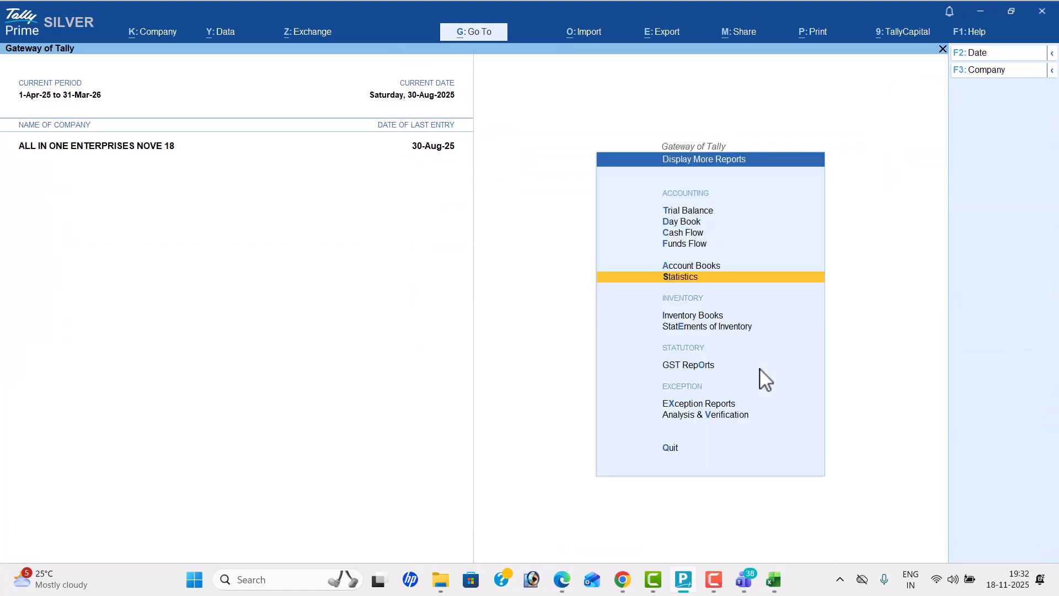
Step: Open the stock item monthly summary for Bmw X1 Car 1200cc from the inventory books
key(Down)
key(Down)
key(Down)
key(Up)
key(Up)
key(Return)
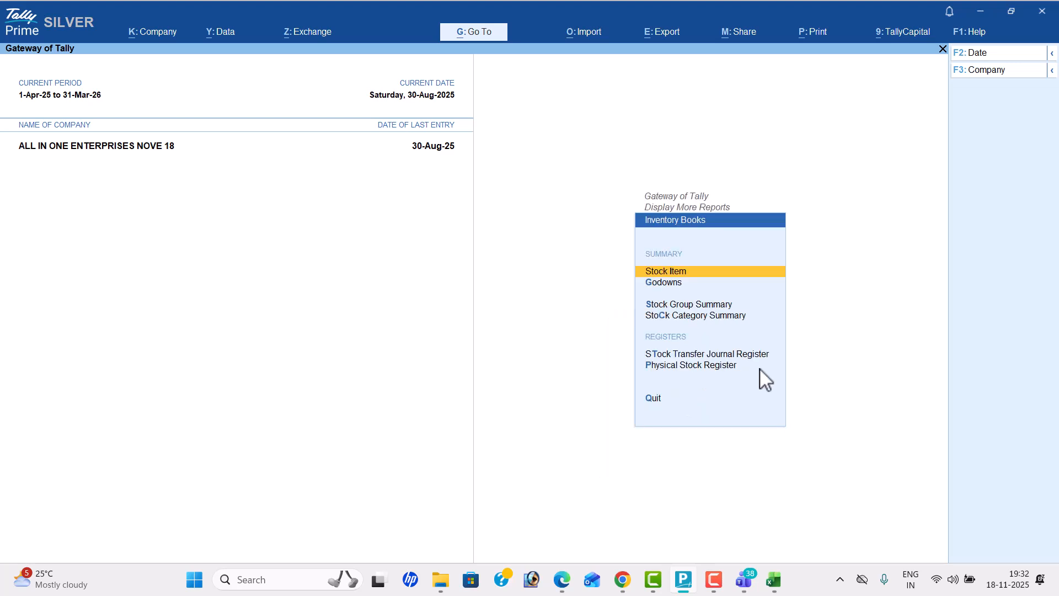
key(Return)
Step: Switch the monthly summary to Dell Laptop, Dodla Milk and HP Smart Tank in turn, then leave the inventory books
key(Return)
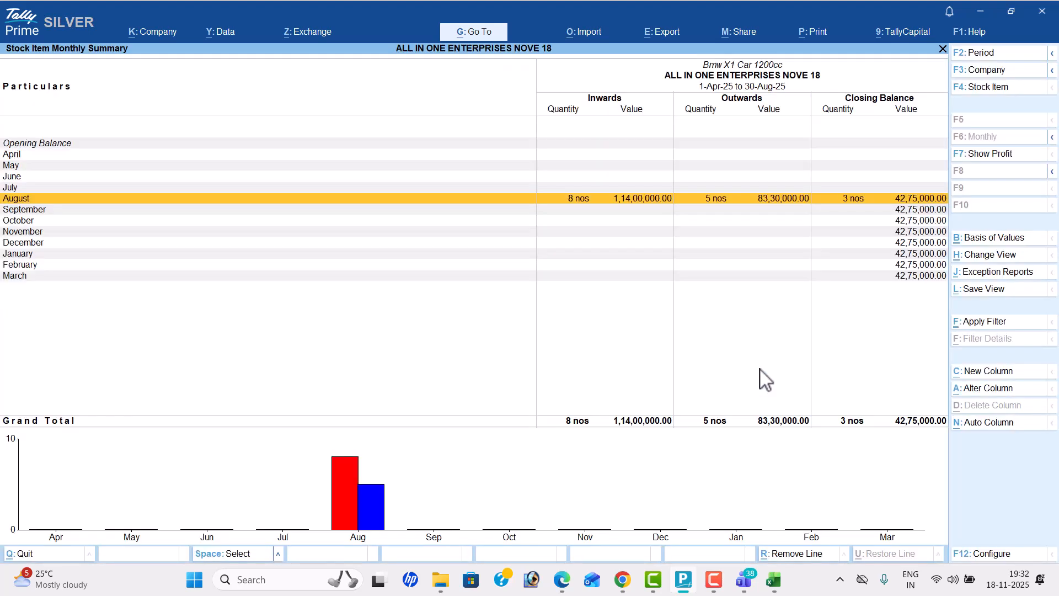
key(F4)
key(Down)
key(Return)
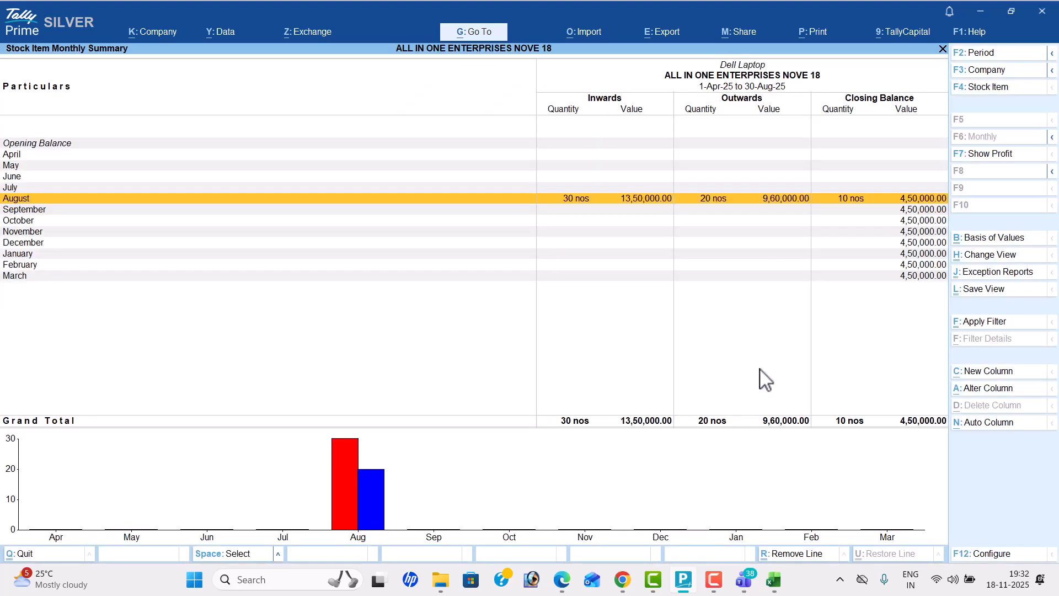
key(F4)
key(Down)
key(Return)
key(F4)
key(Down)
key(Return)
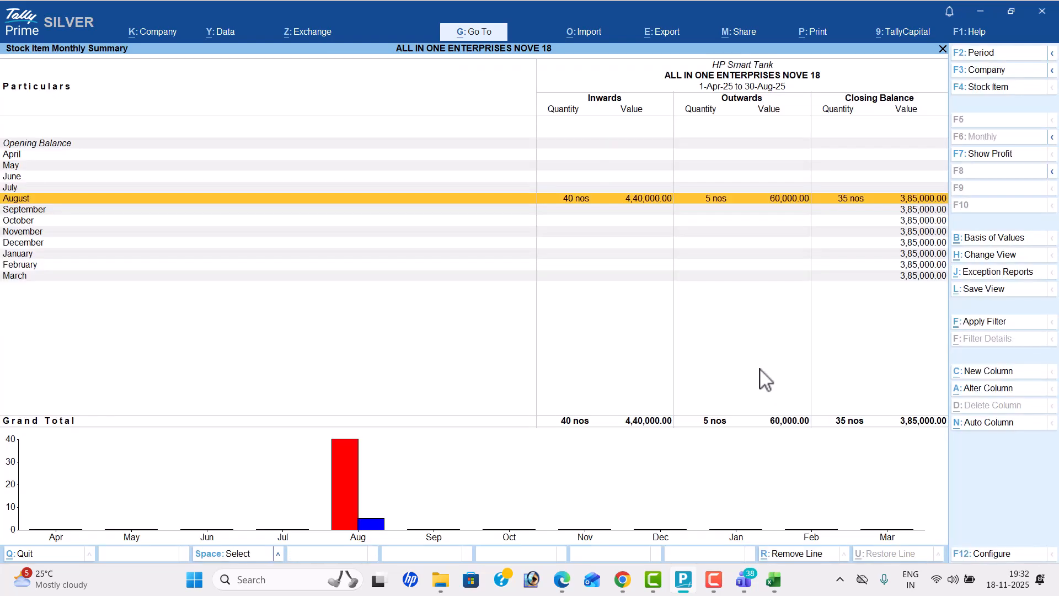
key(F4)
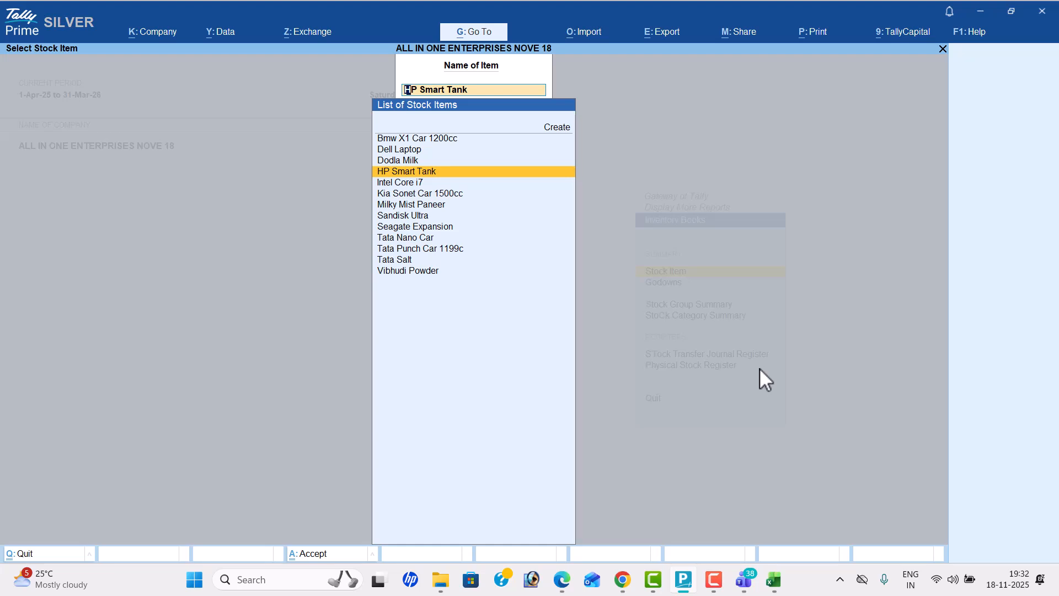
key(Escape)
key(Escape)
key(Escape)
Step: Open the Stock Query for Bmw X1 Car 1200cc from the statements of inventory
key(Down)
key(Return)
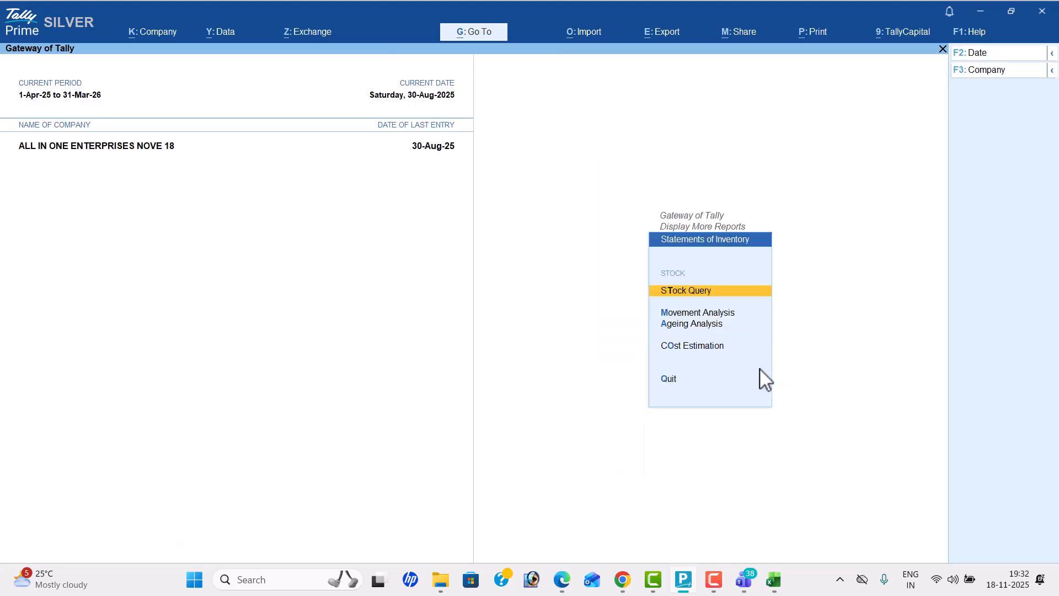
key(Return)
key(Return)
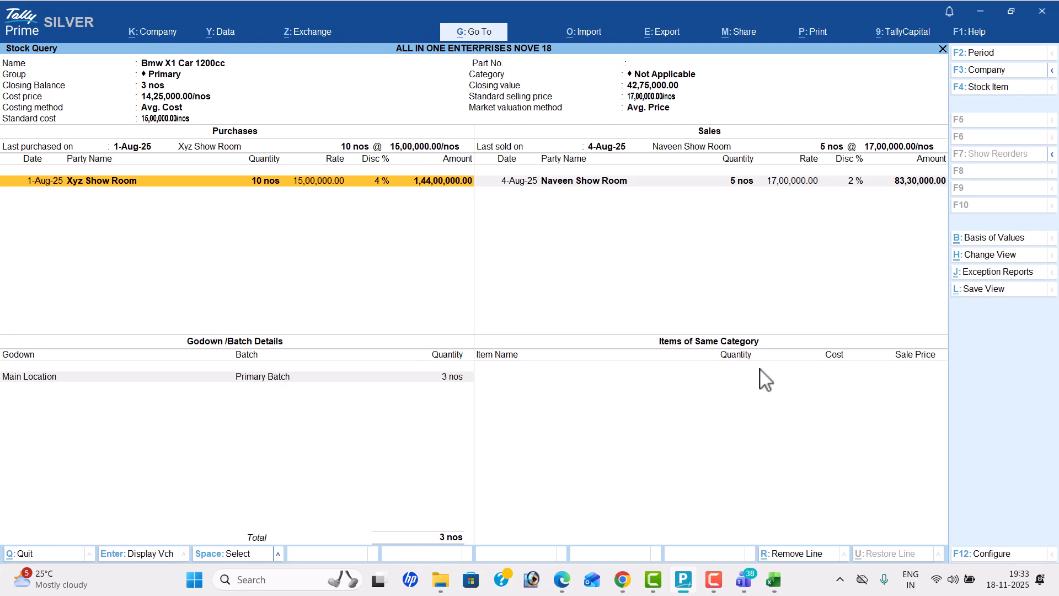
Step: Switch the Stock Query to Dell Laptop and then Dodla Milk, and close the report
key(F4)
key(Down)
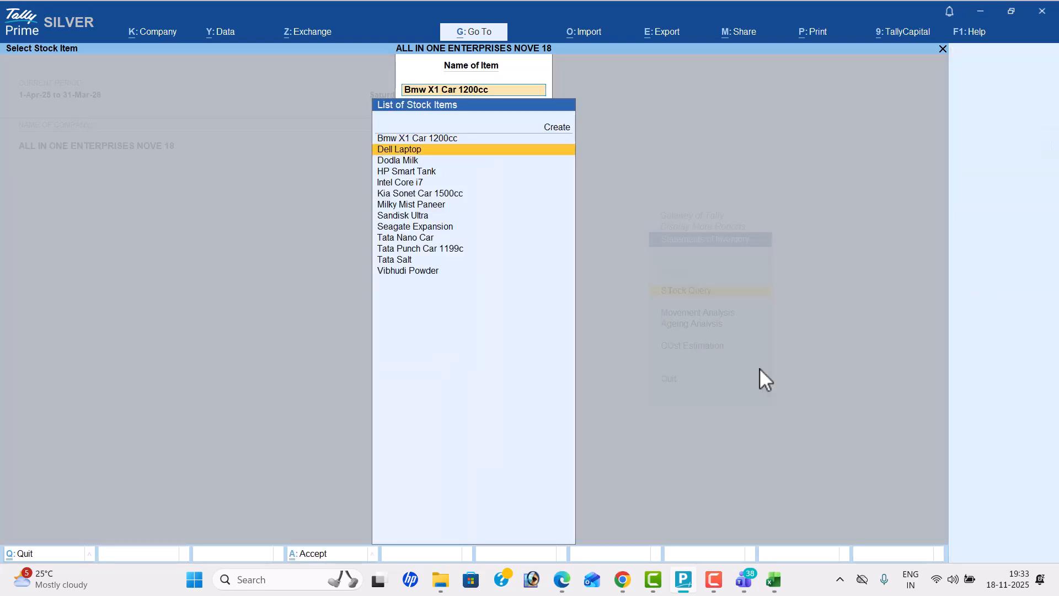
key(Return)
key(F4)
key(Down)
key(Return)
key(Escape)
key(Escape)
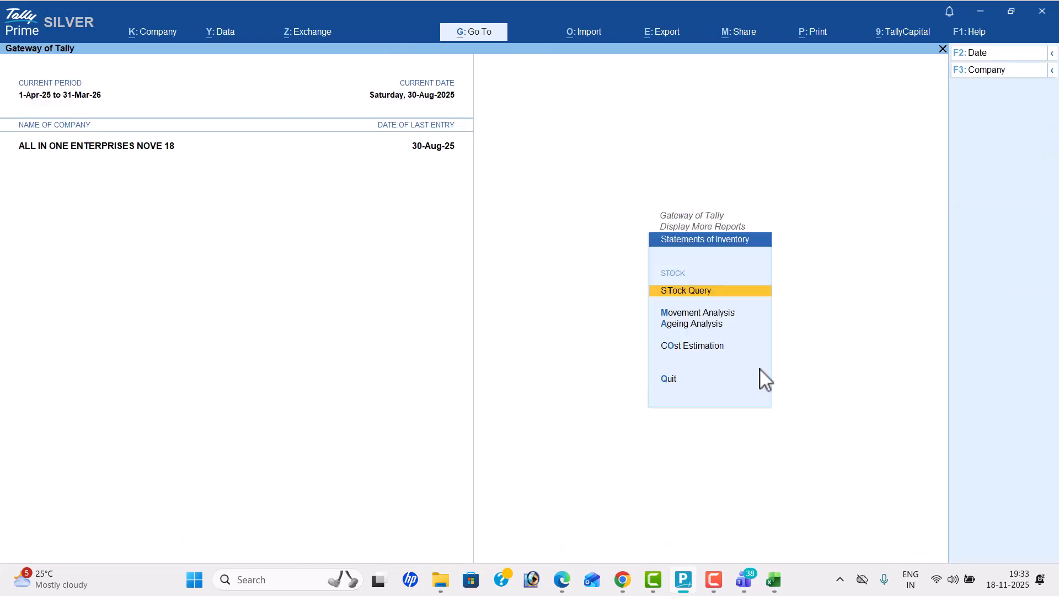
Step: Open the GSTR-1 report from the GST reports, switch it to Return View and look through its sections
key(Escape)
key(Down)
key(Return)
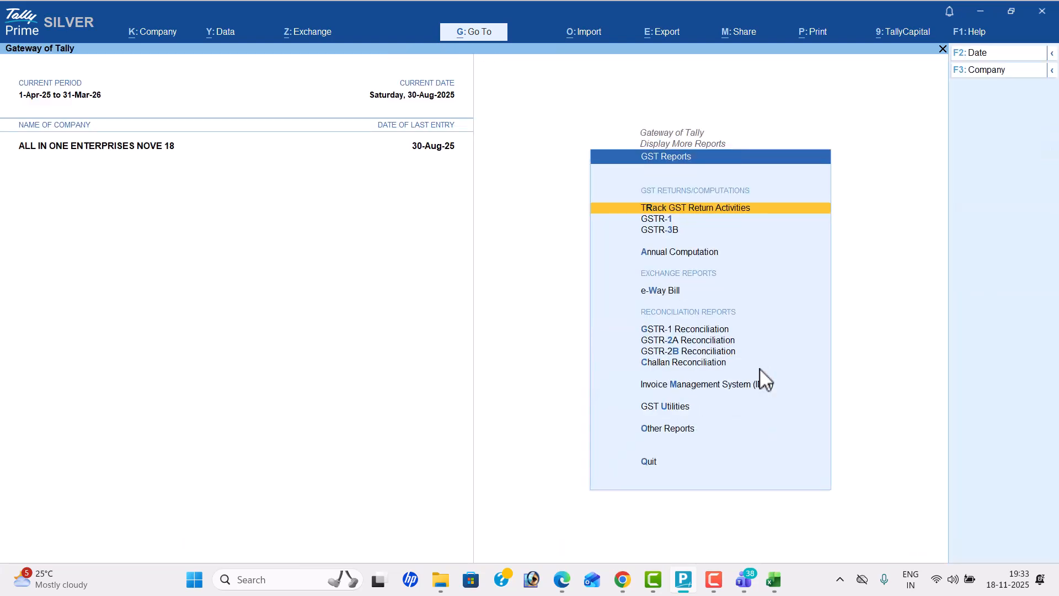
key(Down)
key(Return)
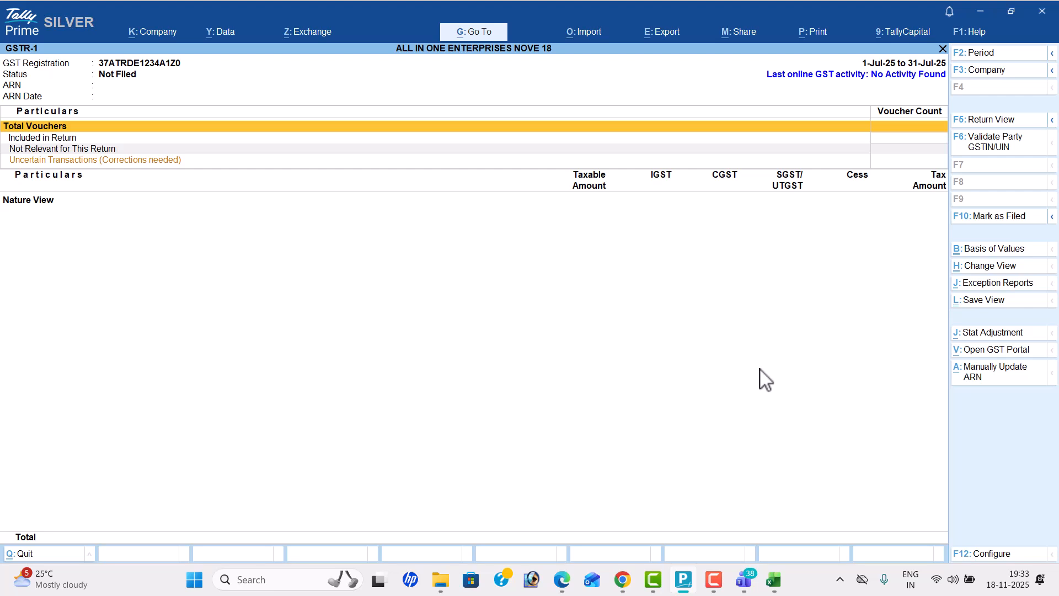
click(991, 121)
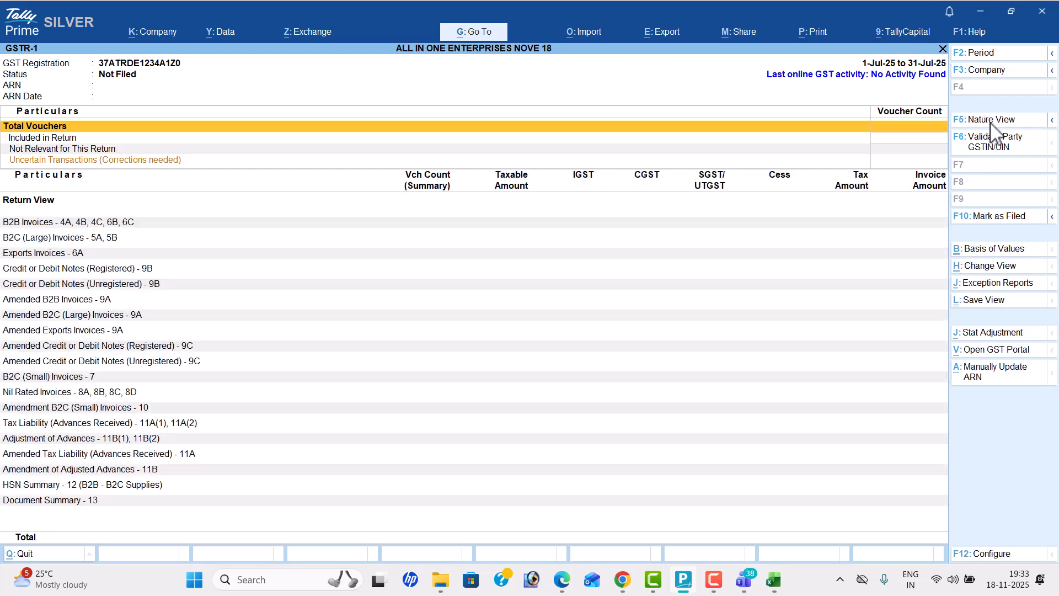
key(Down)
key(Down)
key(Down)
key(Down)
key(Down)
key(Up)
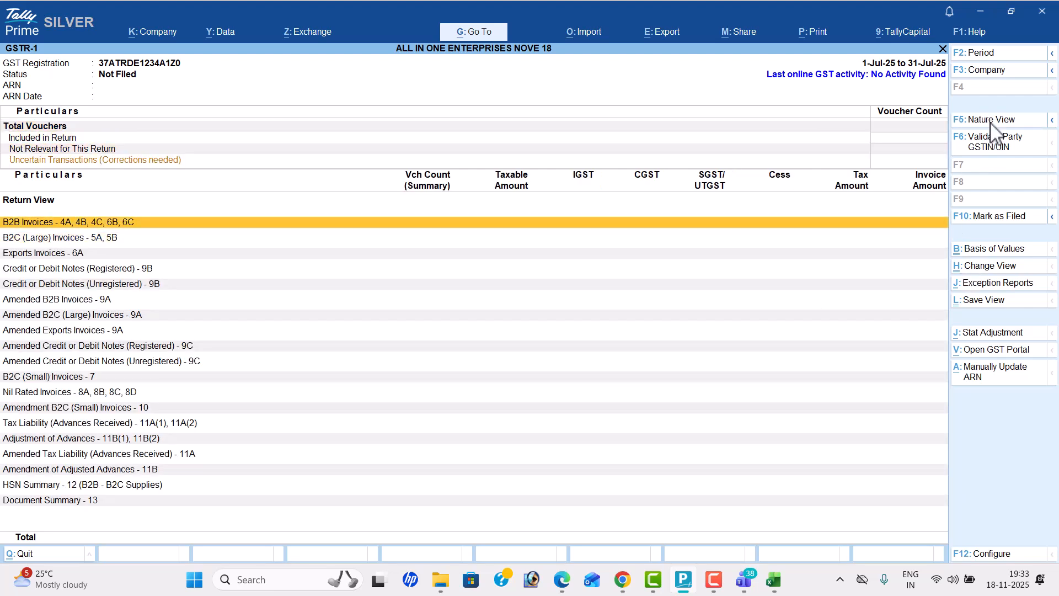
Step: Open the GSTR-3B report, switch it to Nature View and back to Return View, then leave the GST reports
key(Escape)
key(Down)
key(Return)
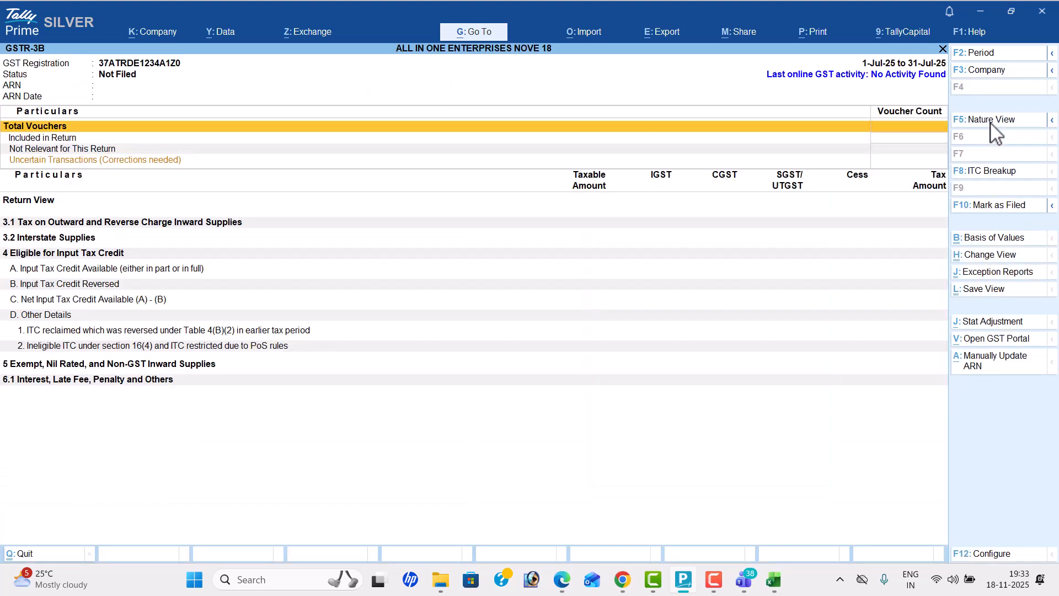
click(990, 120)
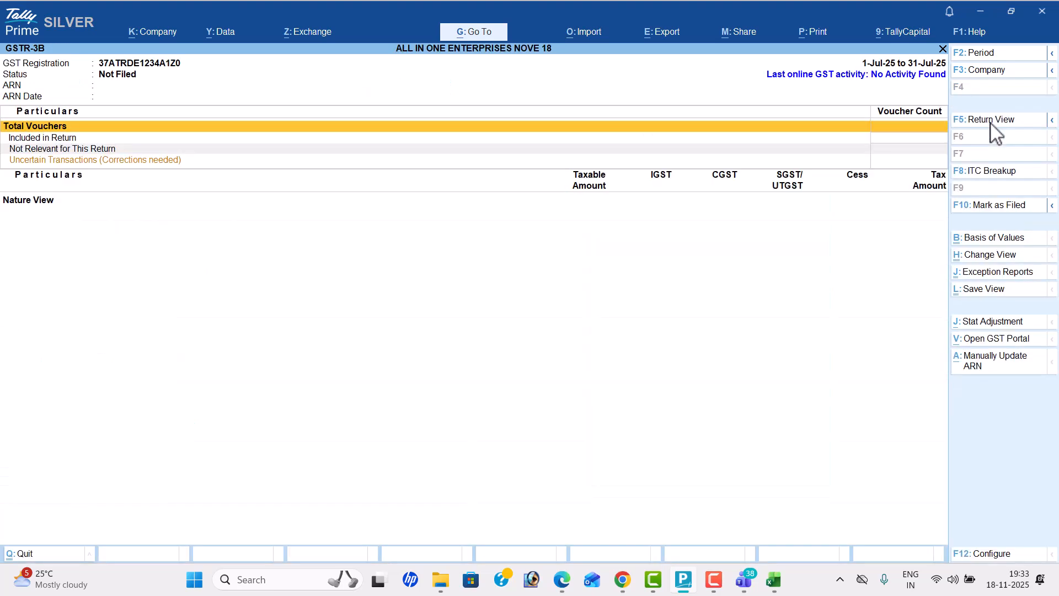
click(991, 120)
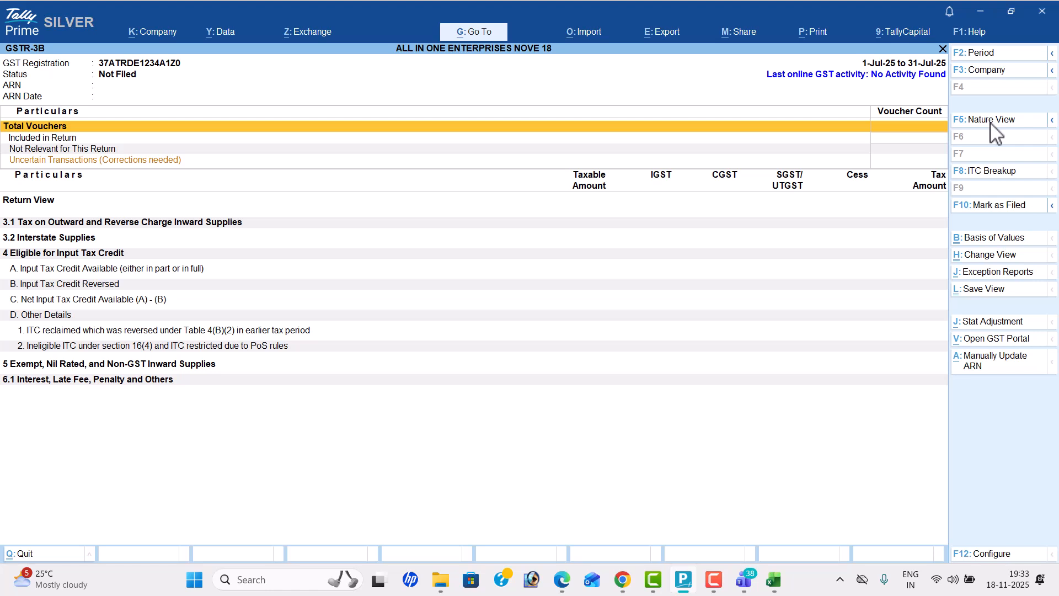
key(Escape)
Step: Return to the Gateway of Tally, view the blank voucher creation screen and leave it without recording anything
key(Escape)
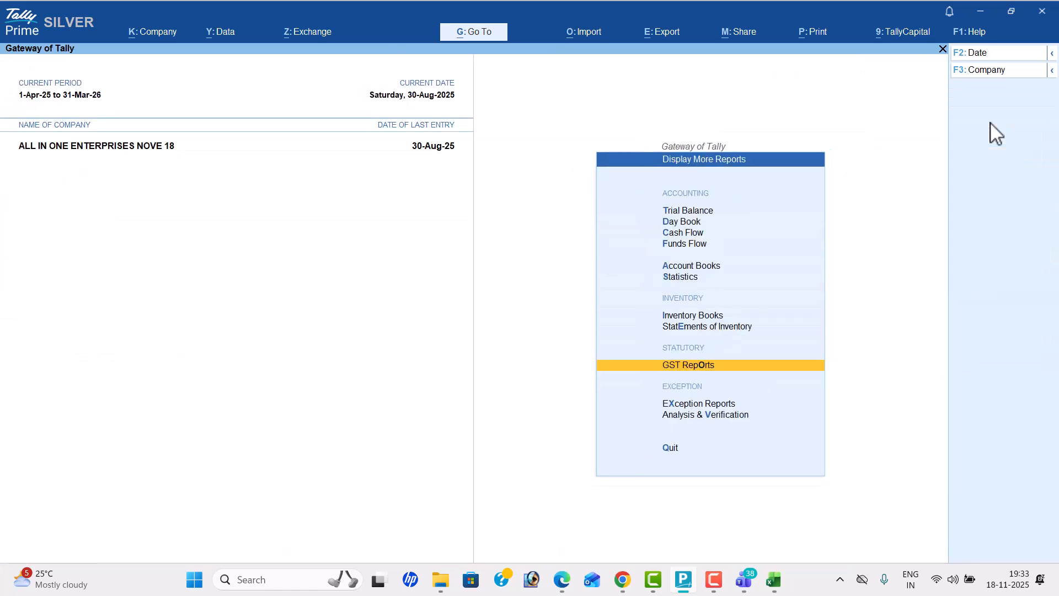
key(Escape)
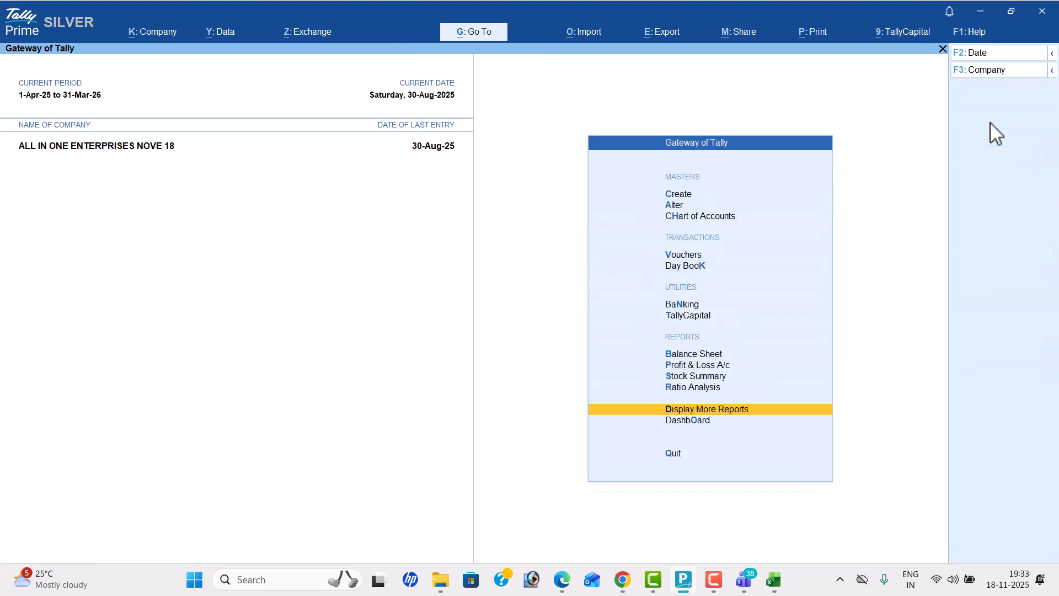
key(Up)
key(Up)
key(Up)
key(Up)
key(Up)
key(Up)
key(Up)
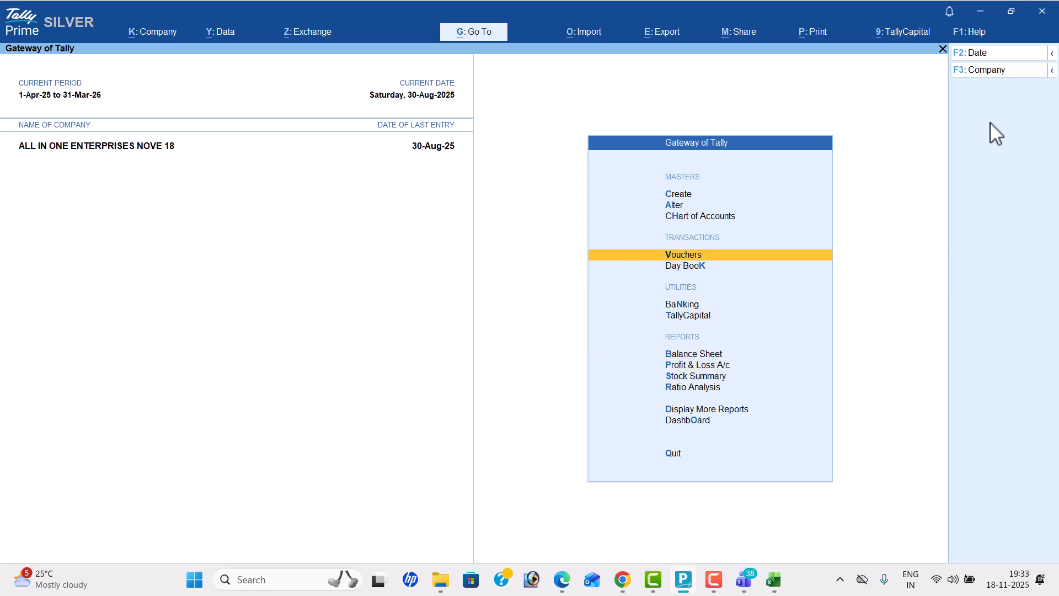
key(Return)
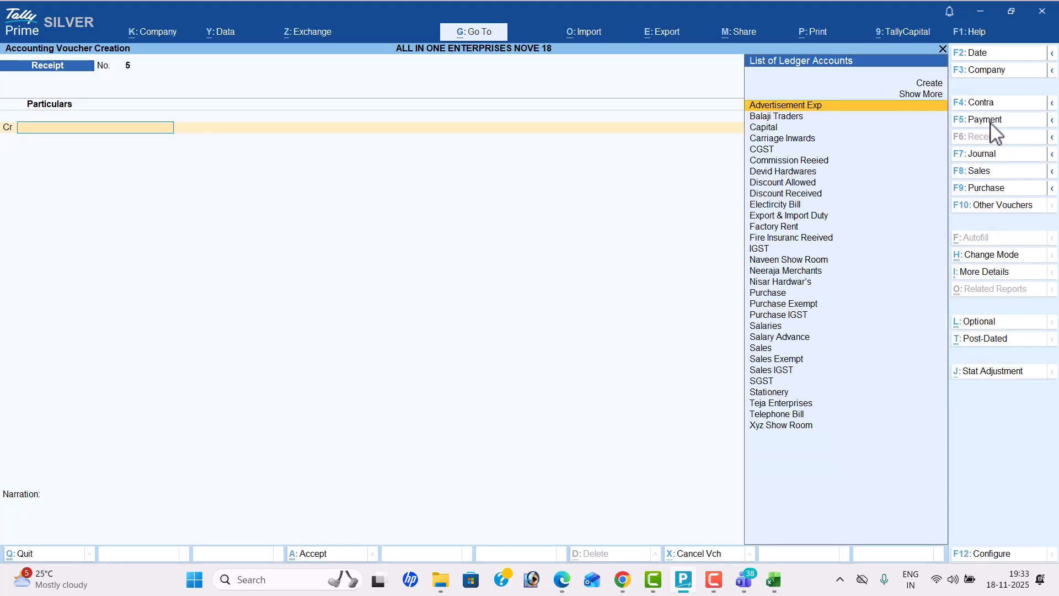
key(Escape)
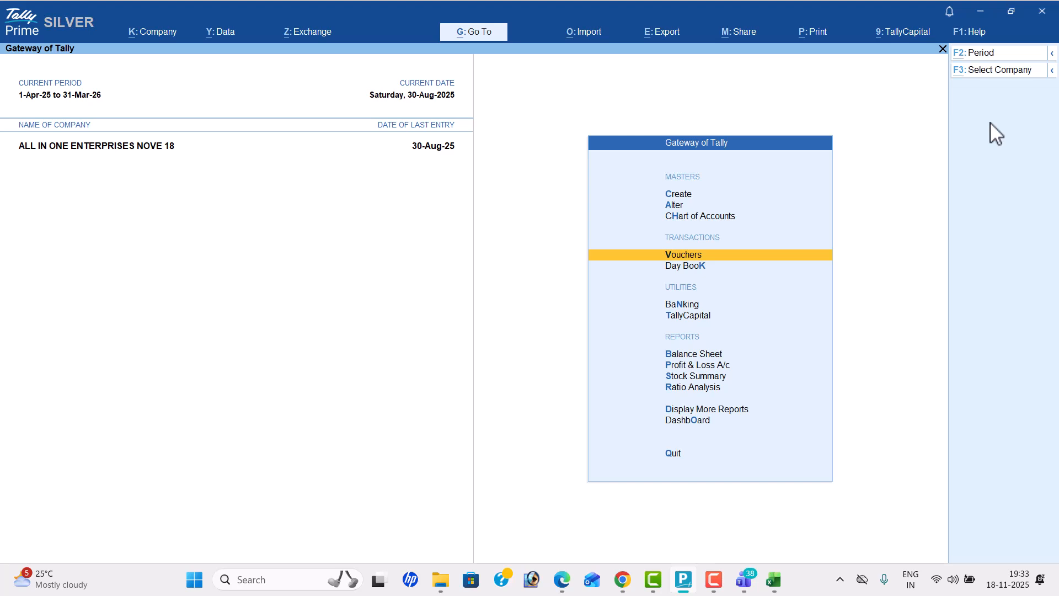
Step: Switch to the Microsoft Teams meeting and leave the call, confirming the exit while sharing
key(alt+Tab)
key(alt+Tab)
key(alt+Tab)
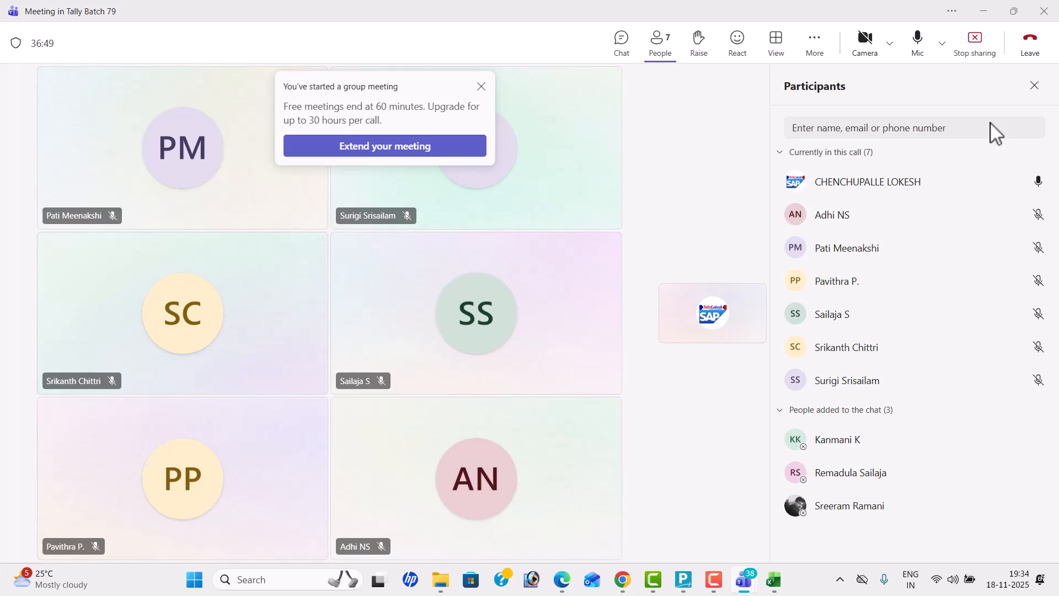
click(1037, 53)
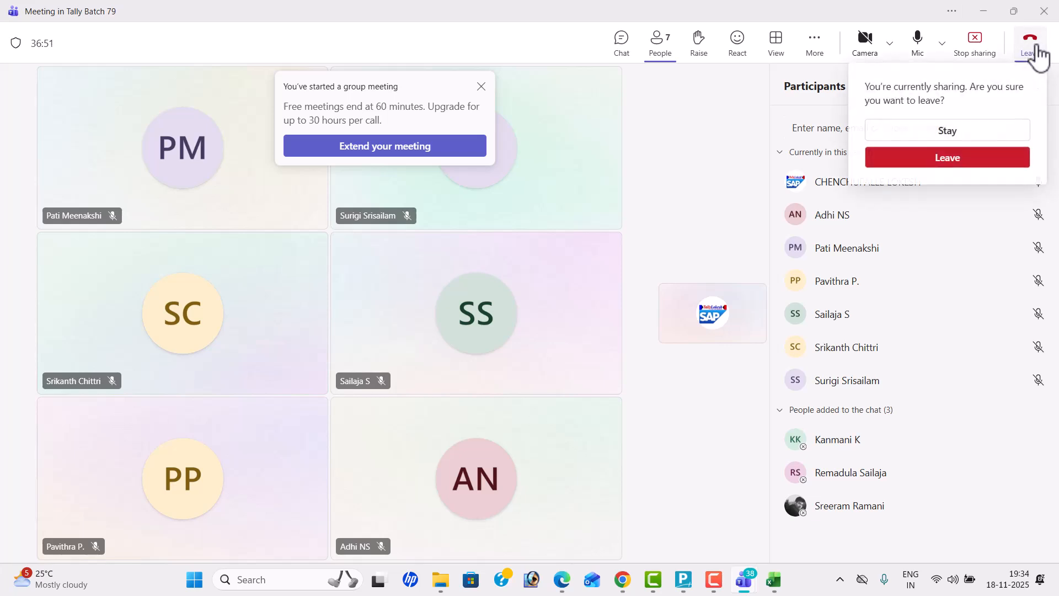
click(957, 161)
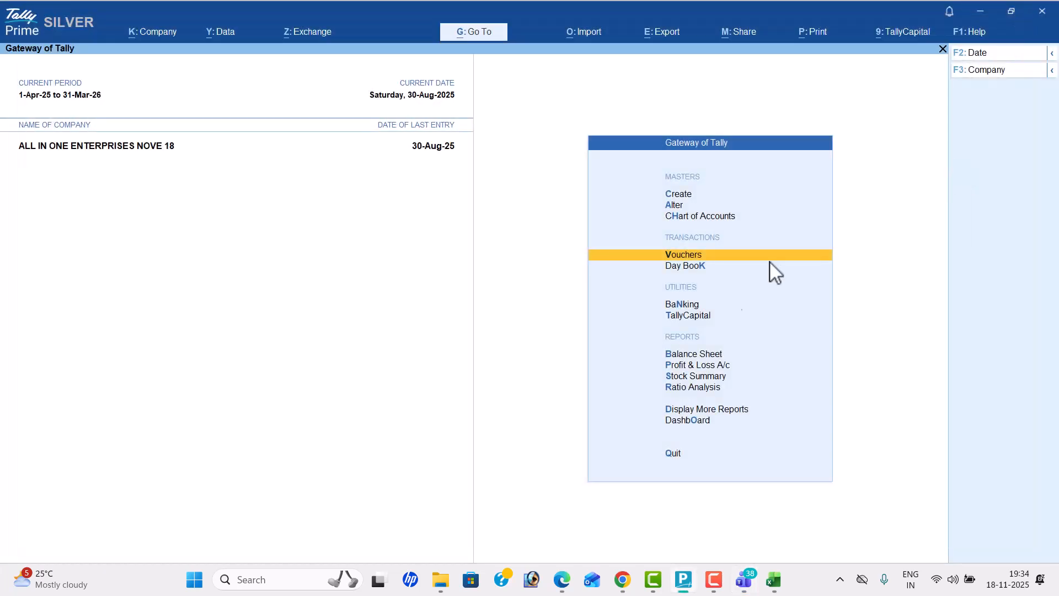